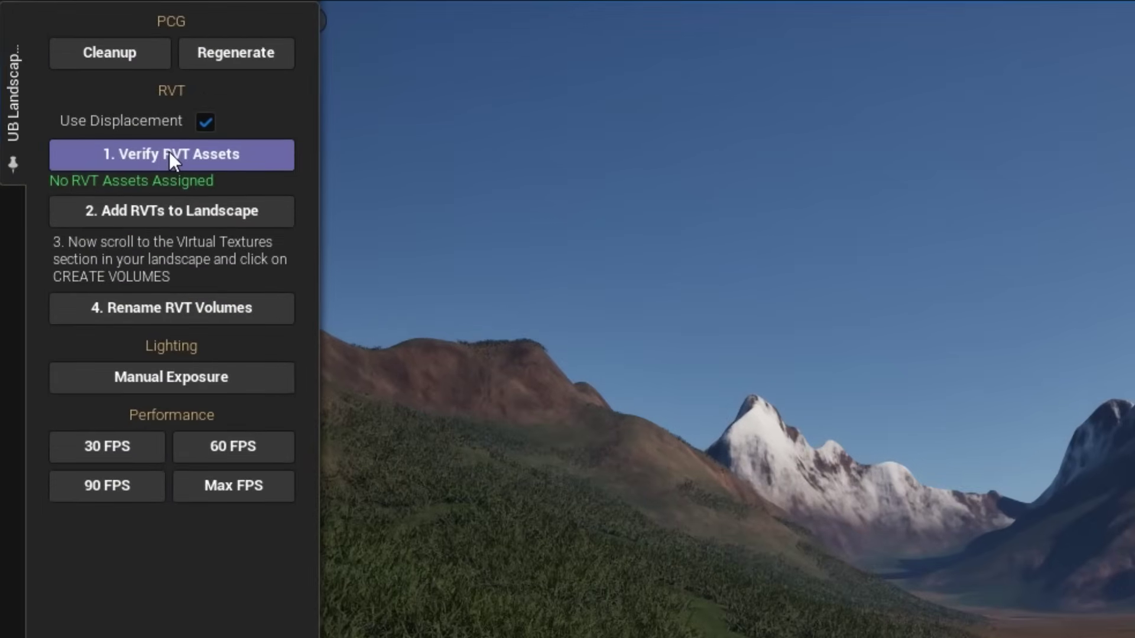
Verify the RVT assets with displacement in use and apply manual exposure through the UB landscape tools
left_click(170, 153)
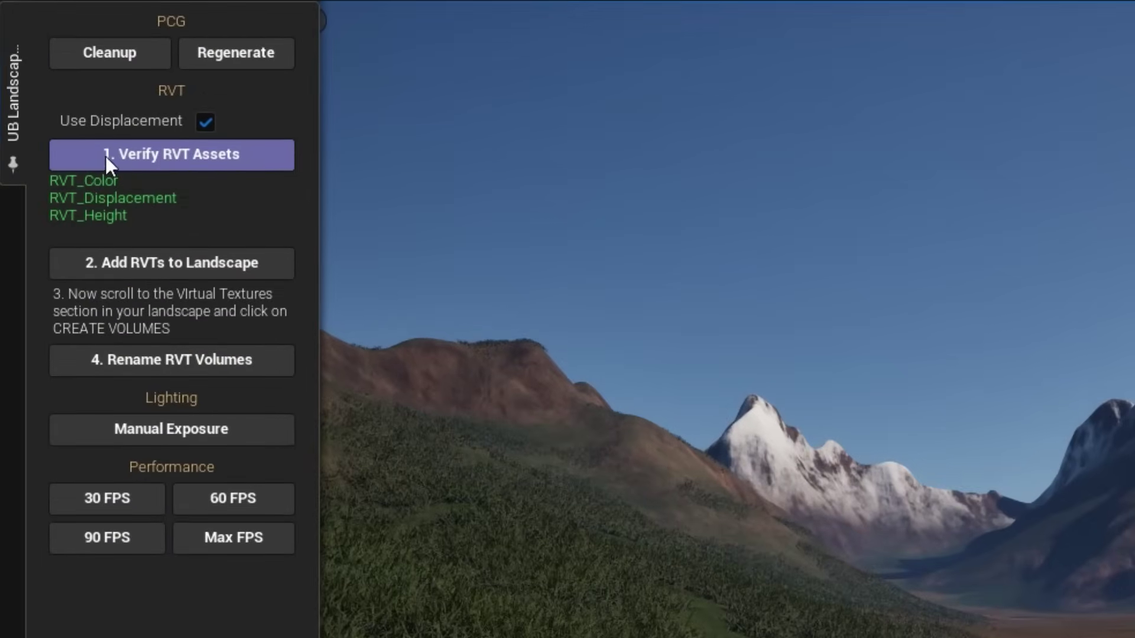
left_click(180, 430)
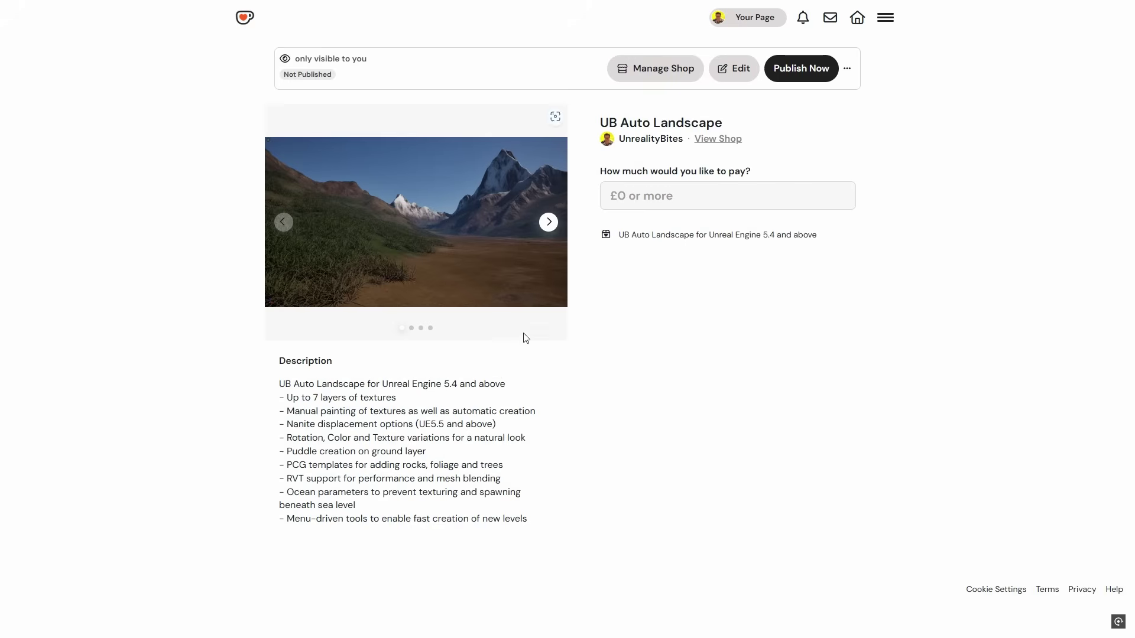
Switch to File Explorer, extract UBLandscapeAuto.zip to the suggested folder and look inside the extracted UBLandscapeAuto folder
left_click(615, 201)
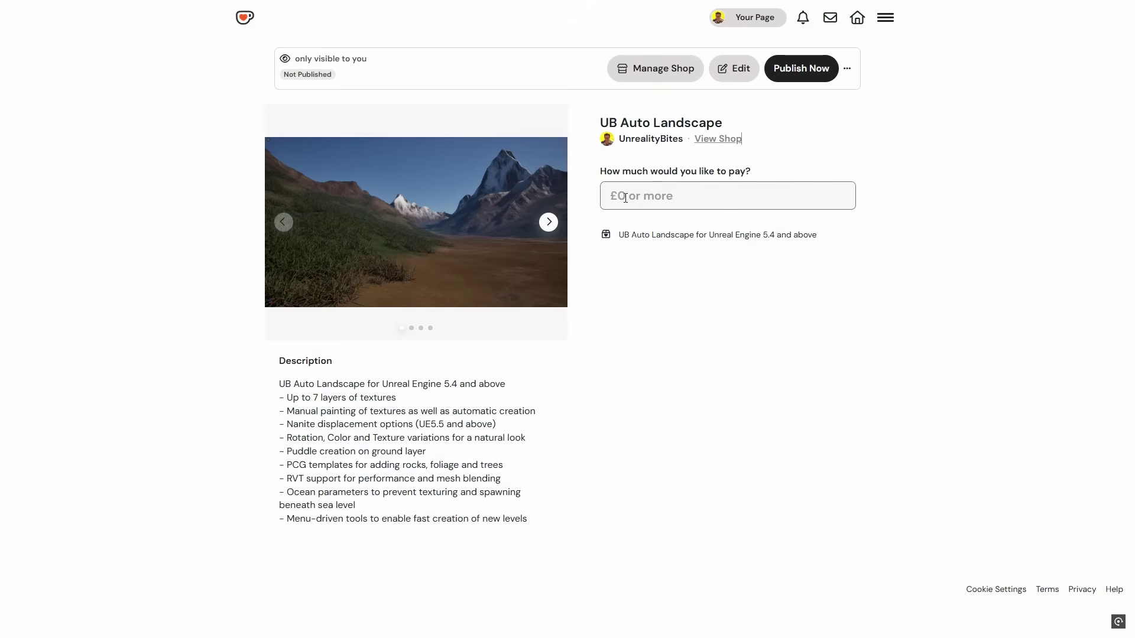
key("alt+Tab")
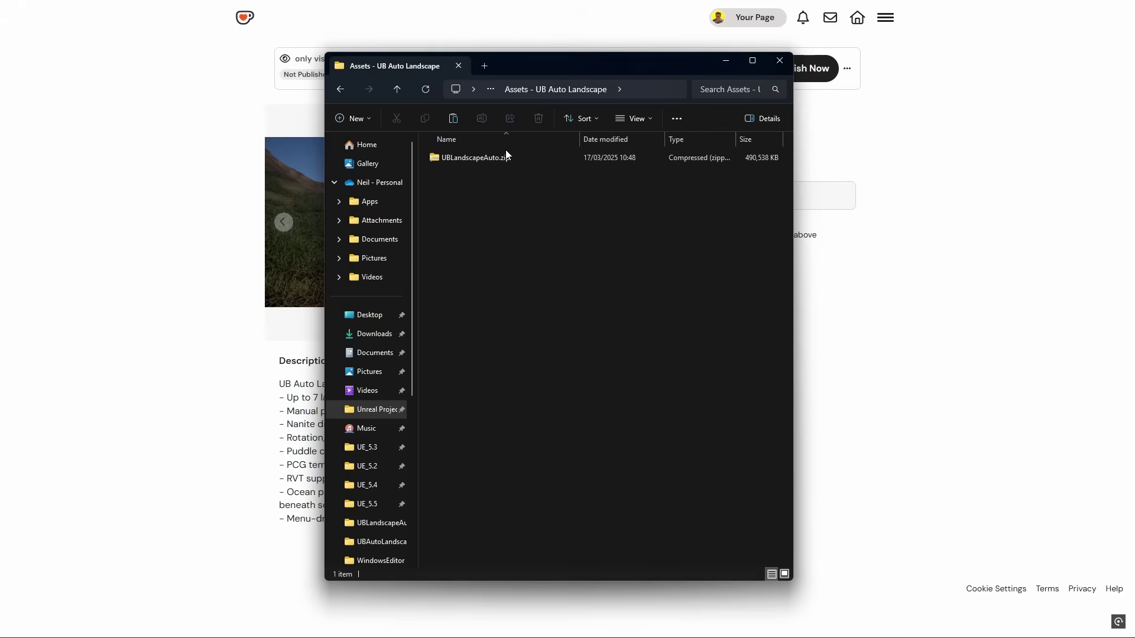
right_click(484, 155)
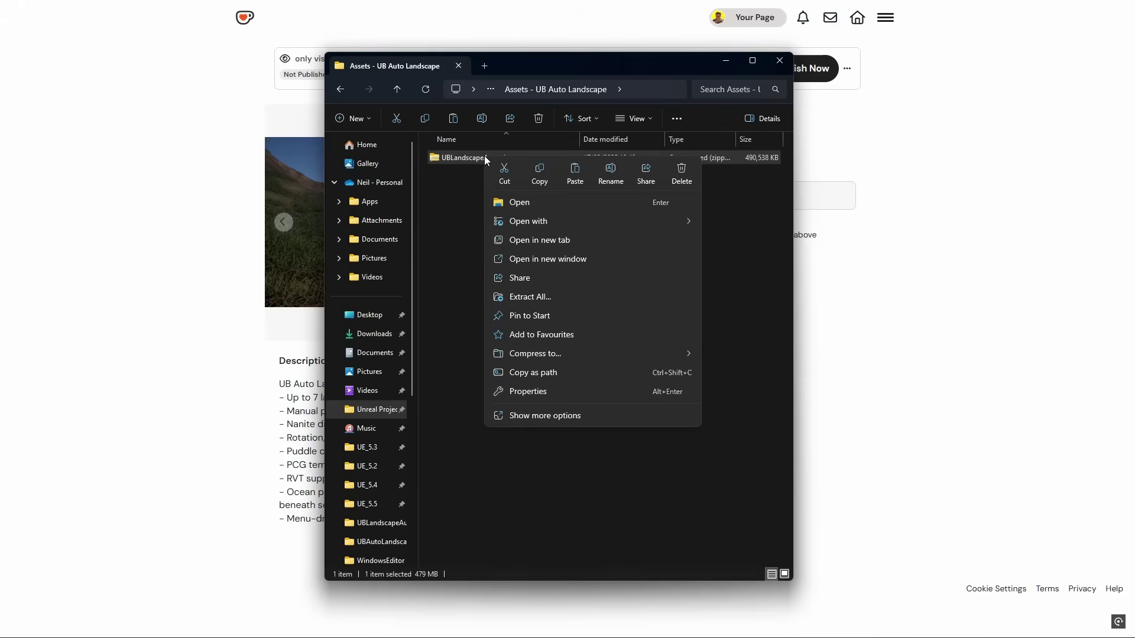
left_click(538, 297)
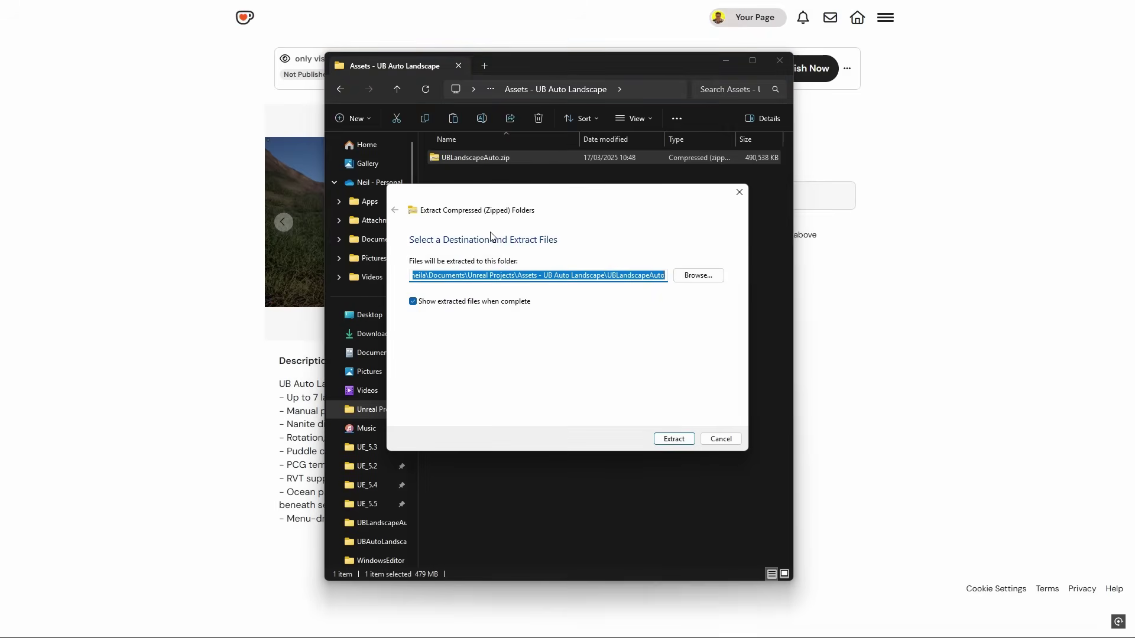
left_click(675, 439)
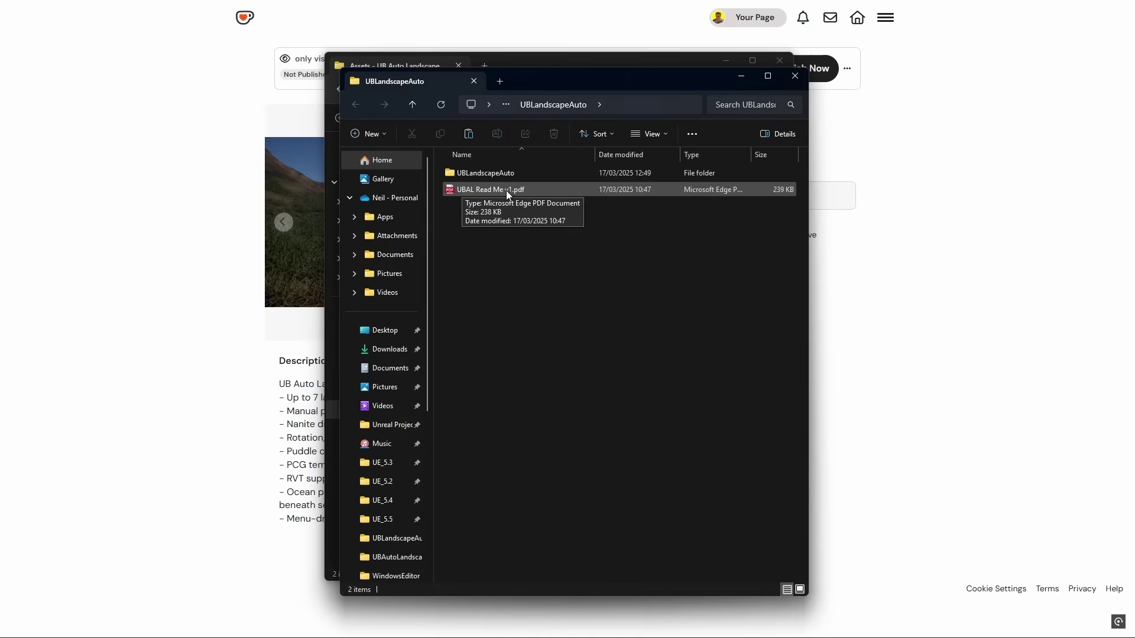
double_click(478, 172)
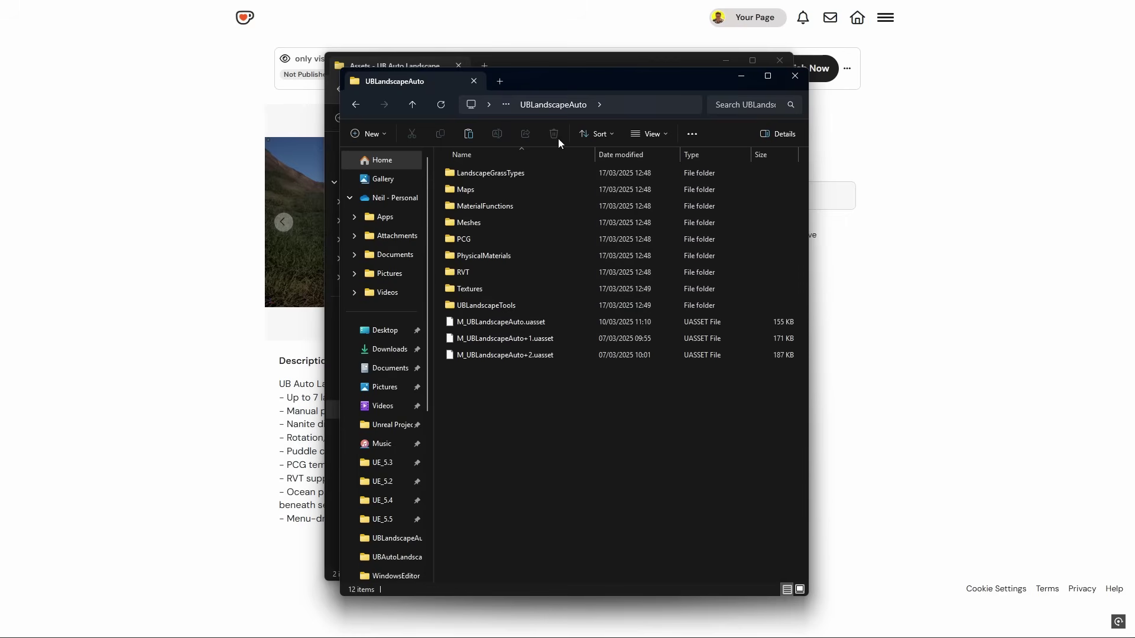
key("ctrl+w")
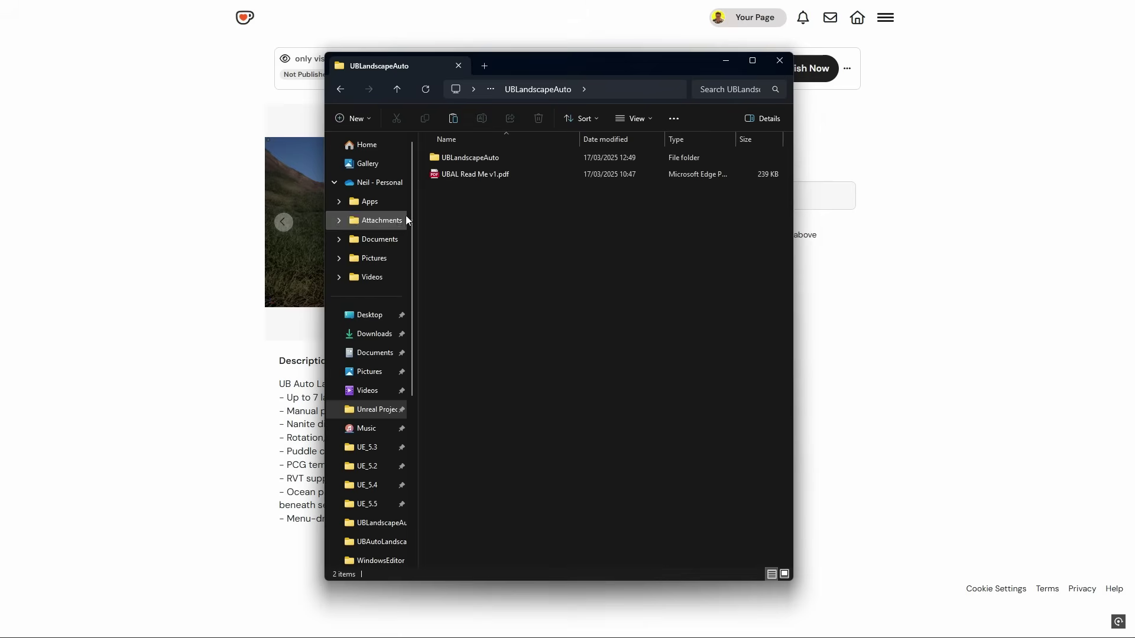
Copy the extracted UBLandscapeAuto folder into the Content folder of the UBTestLandscape55 project under Unreal Projects
left_click(466, 157)
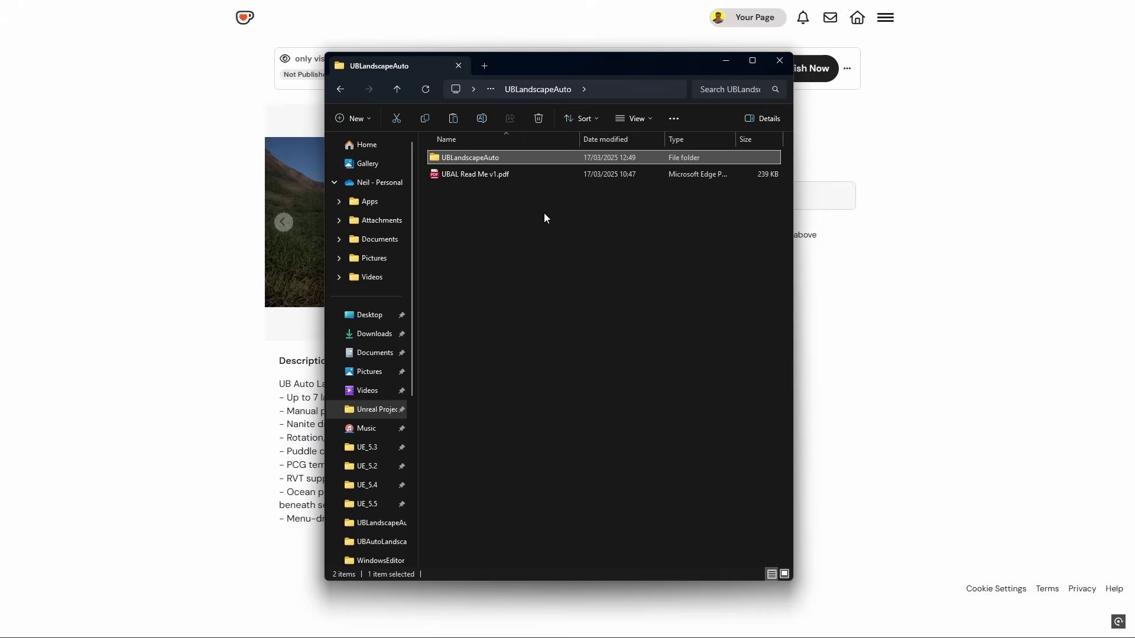
left_click(377, 409)
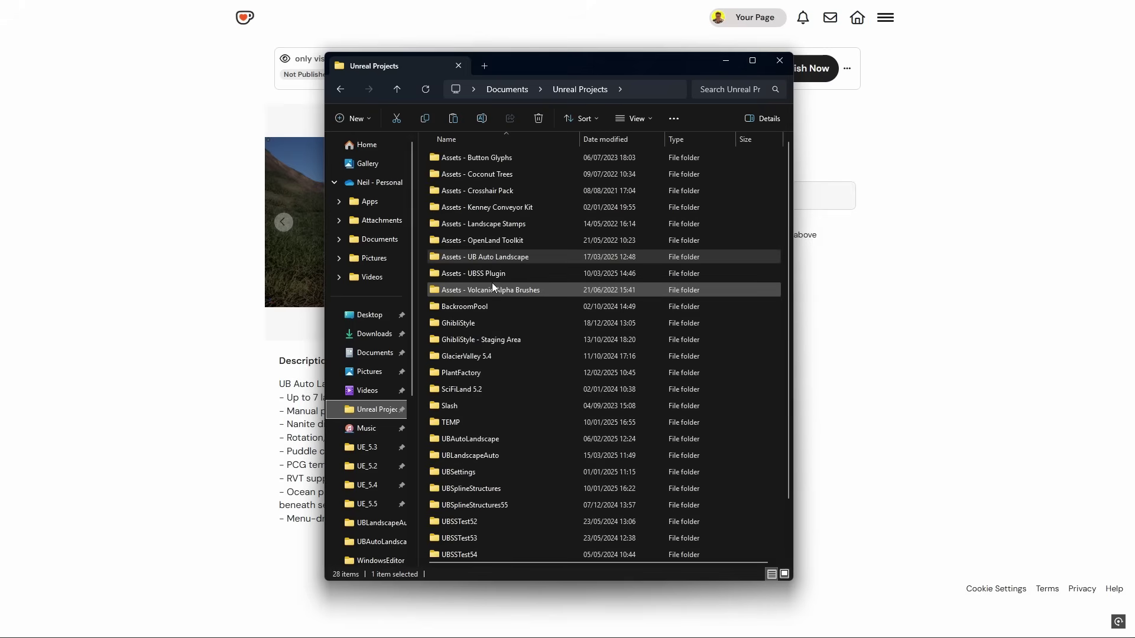
scroll(482, 285, "down", 1)
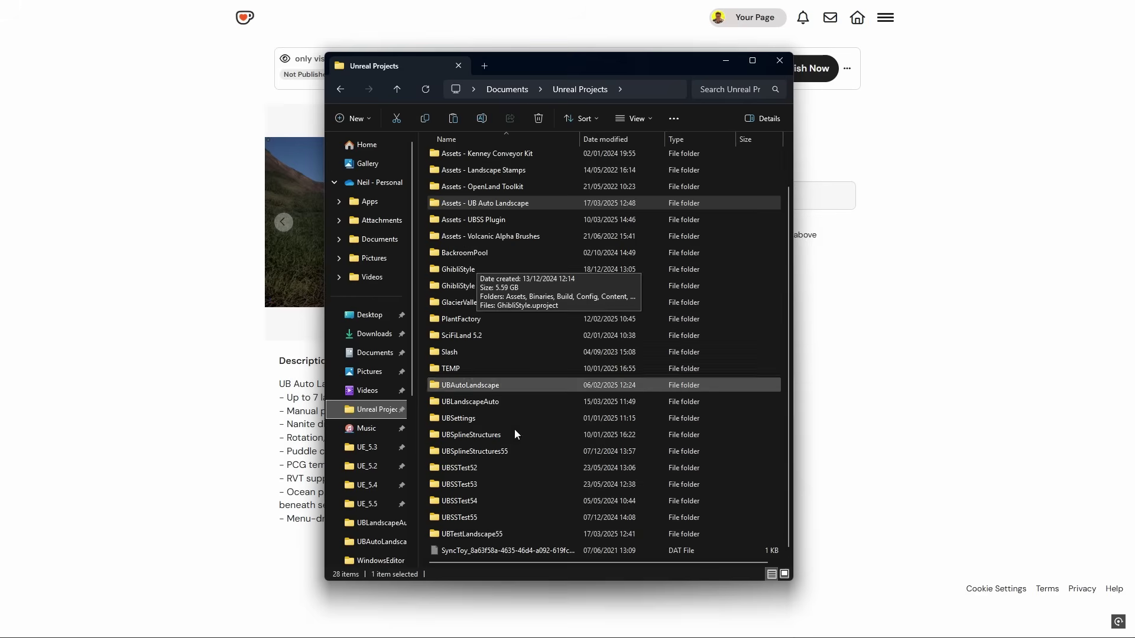
double_click(475, 533)
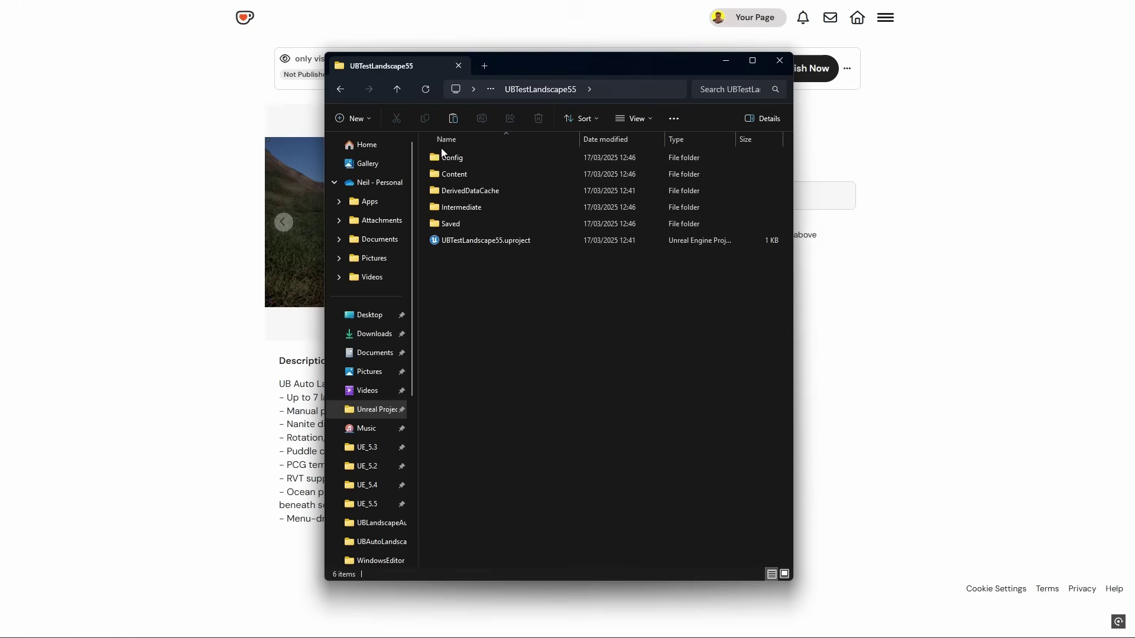
double_click(463, 175)
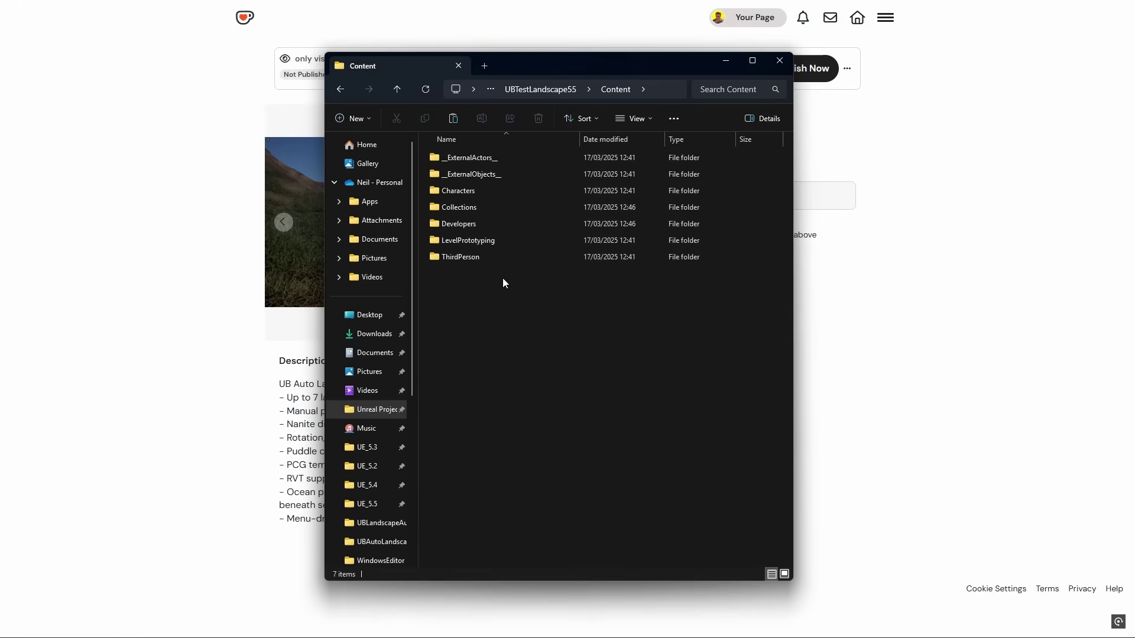
key("ctrl+v")
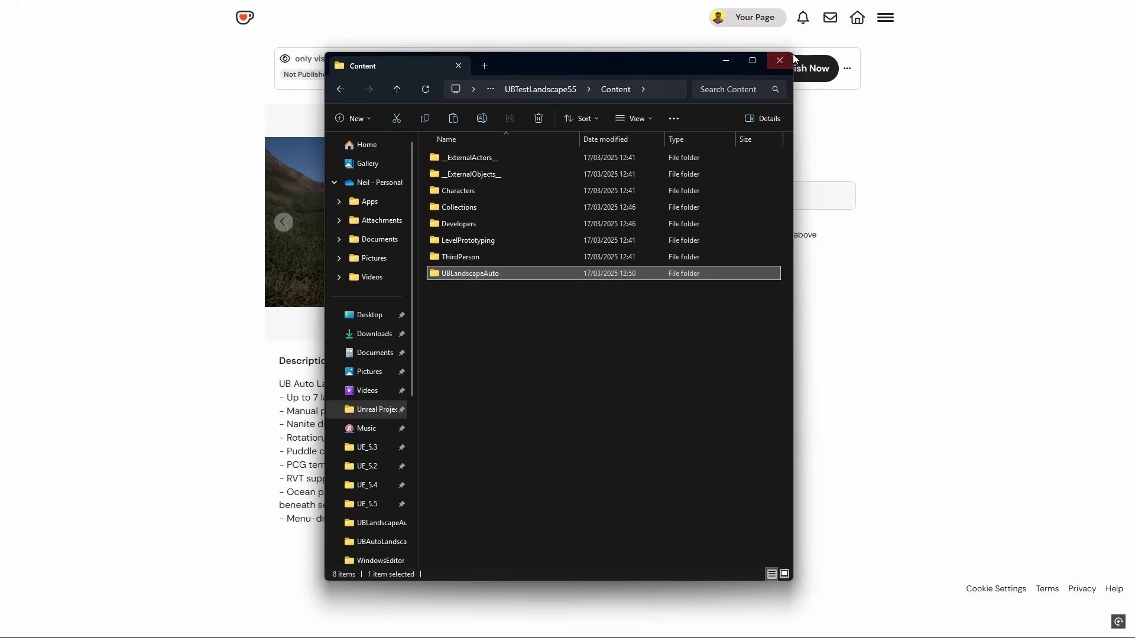
Switch to the Unreal Editor, widen the content browser's folder tree and expand the UBLandscapeAuto folder to show its subfolders
key("alt+Tab")
key("alt+Tab")
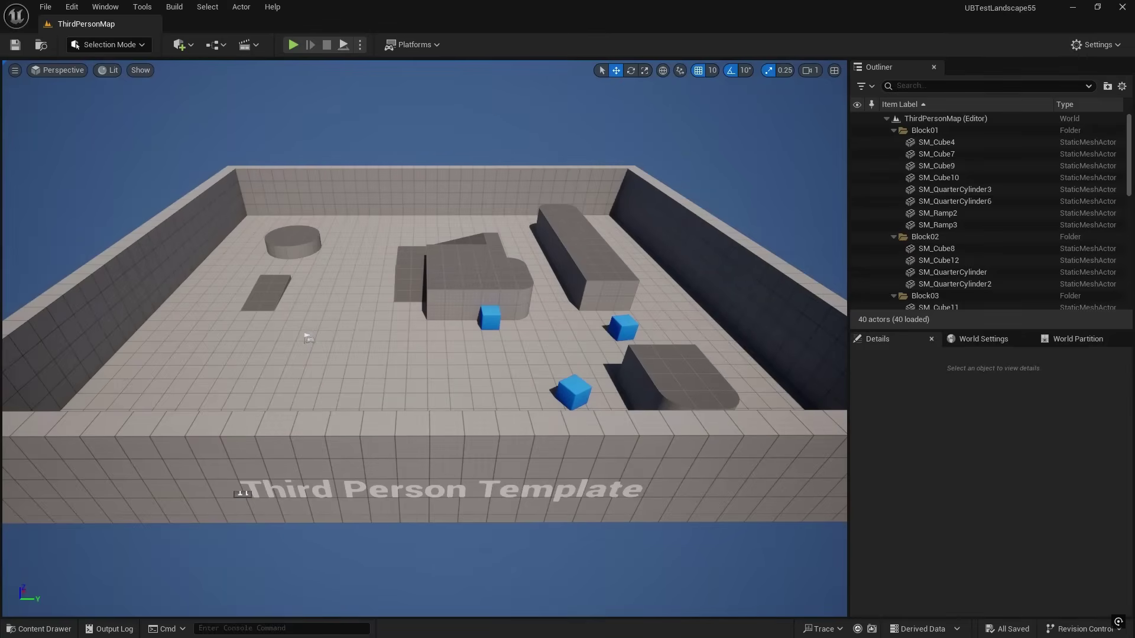
left_click(489, 113)
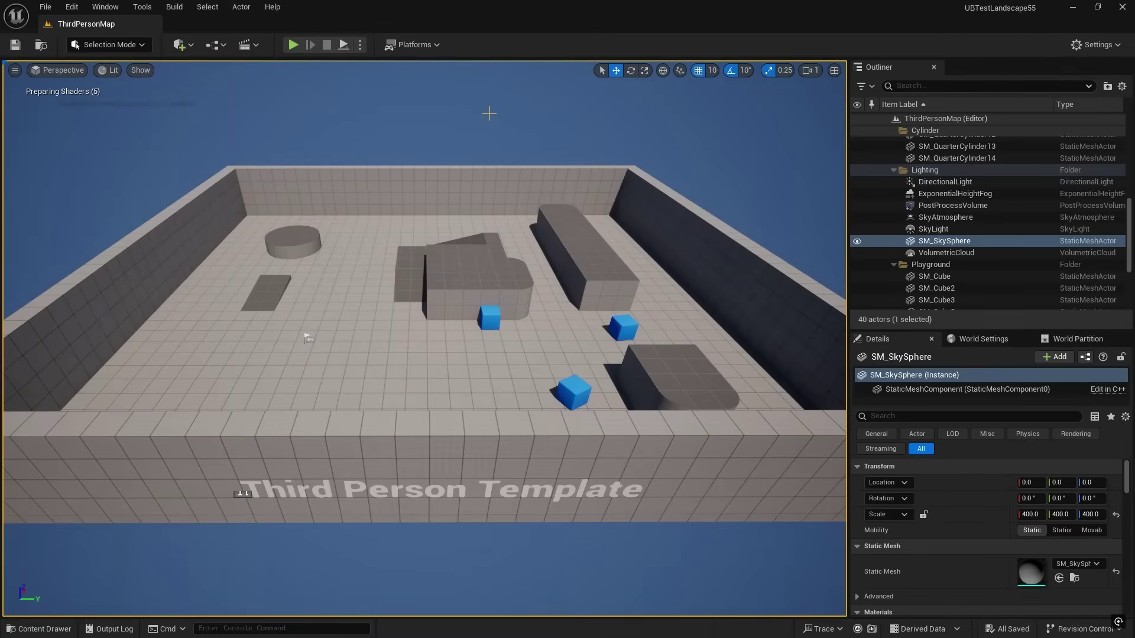
key("ctrl+space")
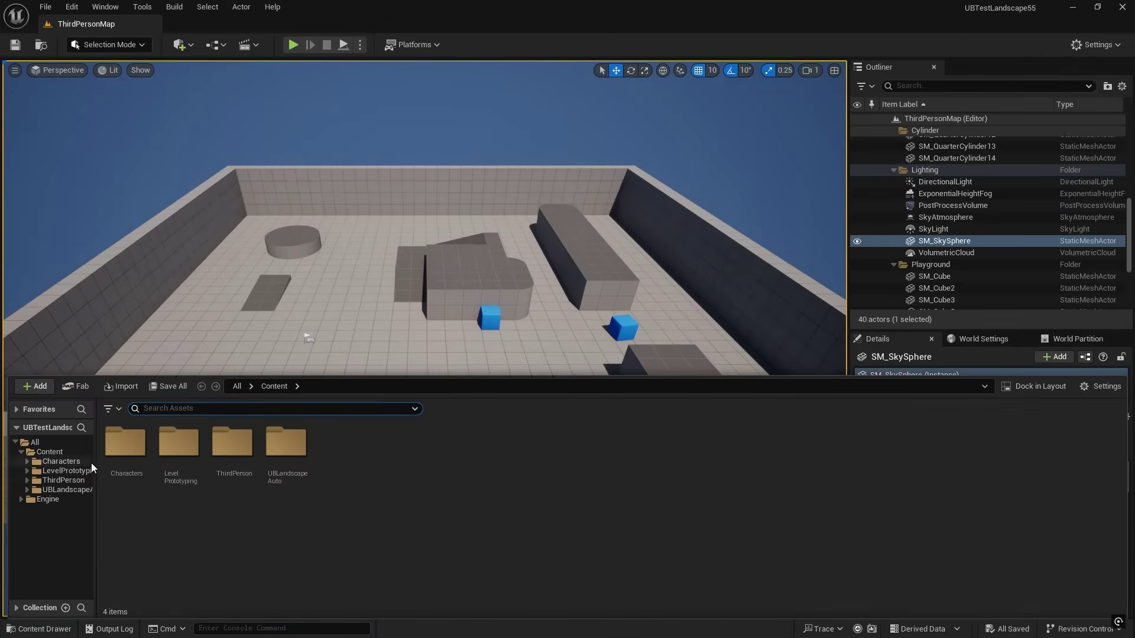
left_click_drag(95, 465, 138, 465)
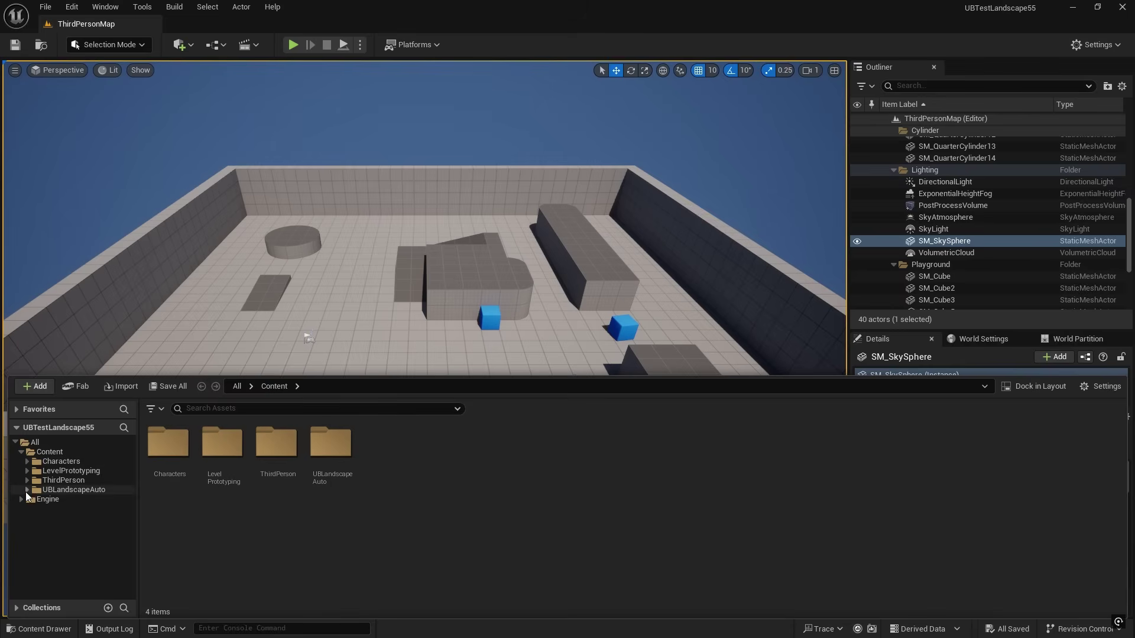
left_click(28, 491)
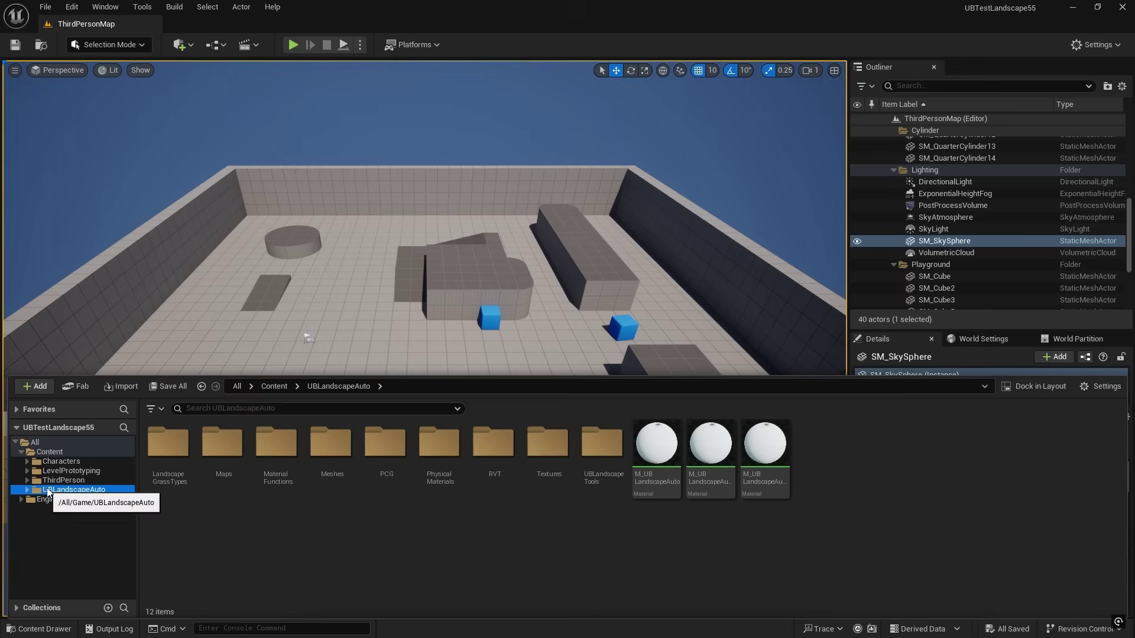
left_click(28, 490)
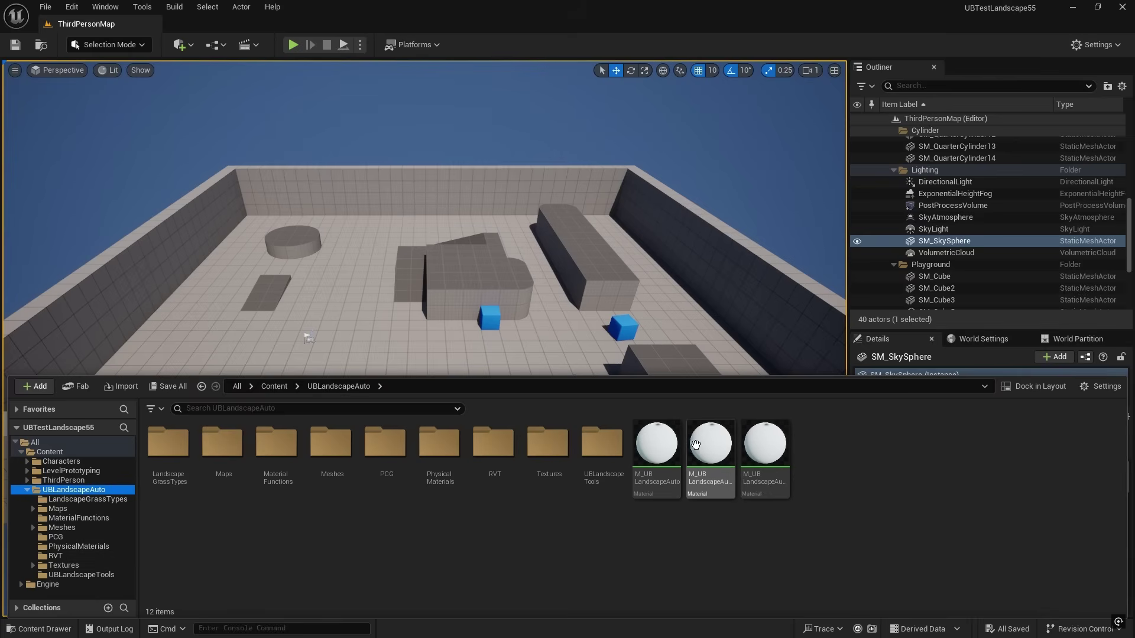
Enable the Procedural Content Generation Framework (PCG) plugin, accept its beta status, restart the editor and close the plugin list
left_click(72, 7)
left_click(118, 206)
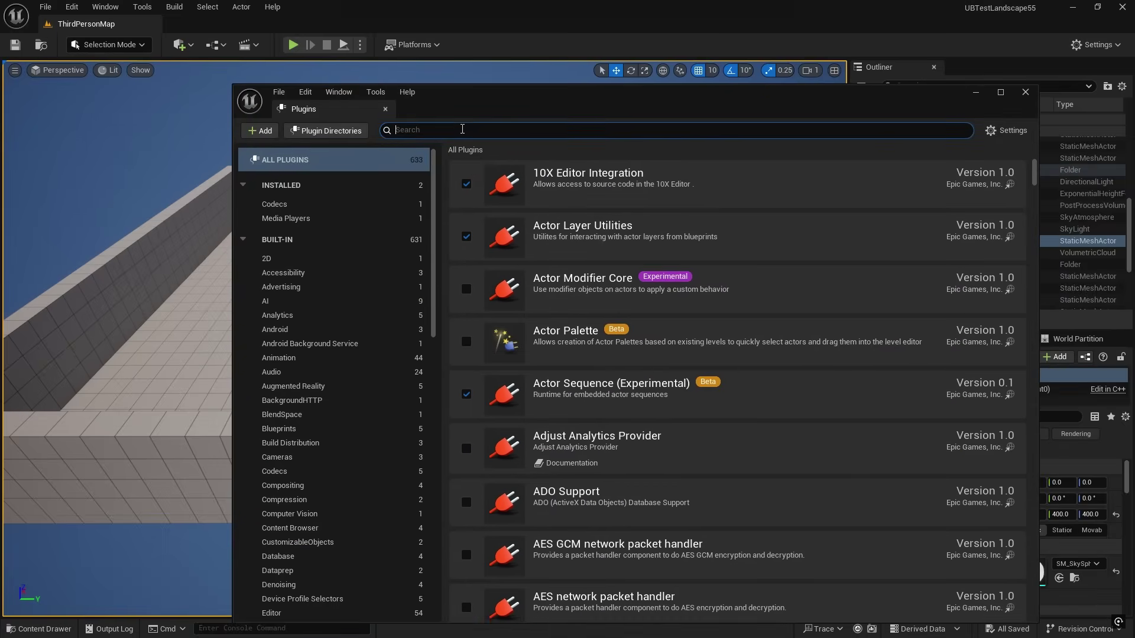
type("proc")
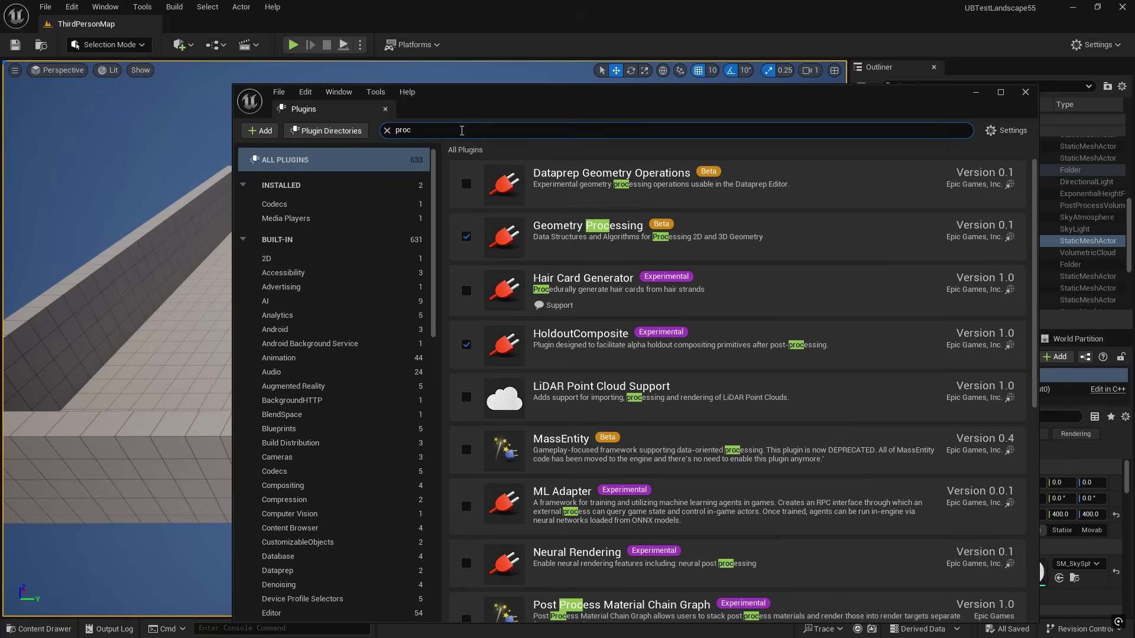
type("edural")
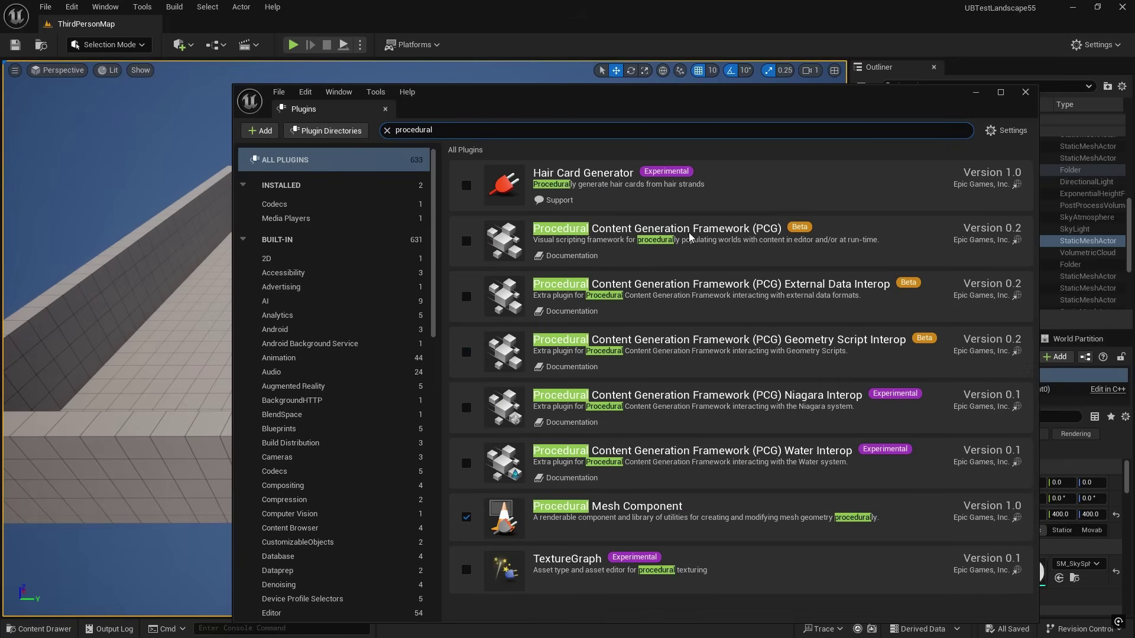
left_click(466, 241)
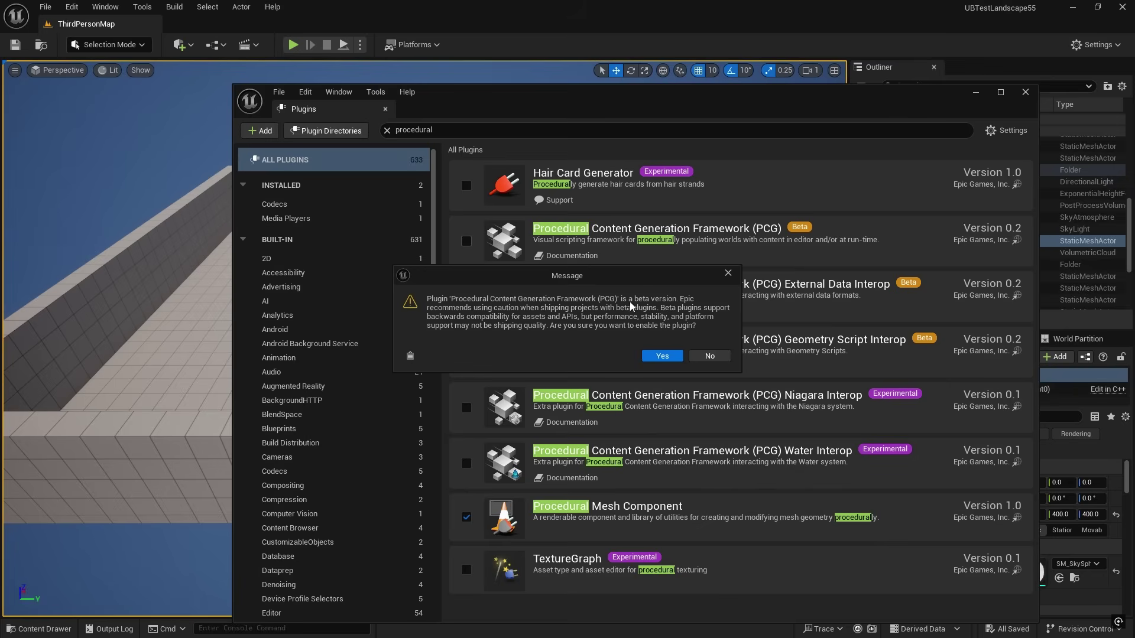
left_click(660, 355)
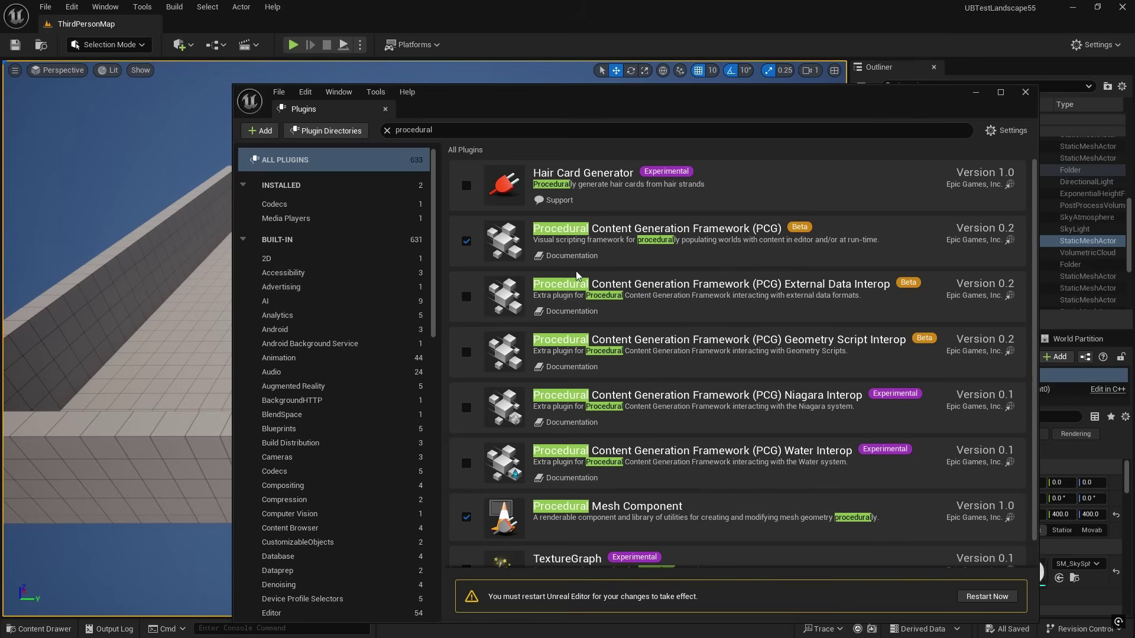
left_click(991, 597)
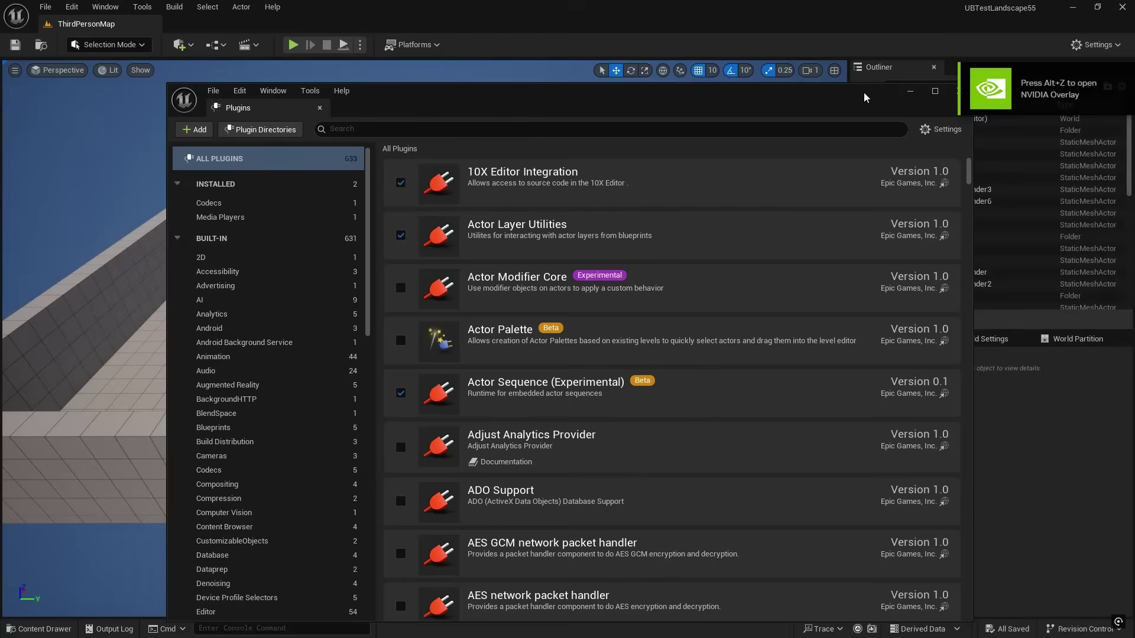
left_click(944, 91)
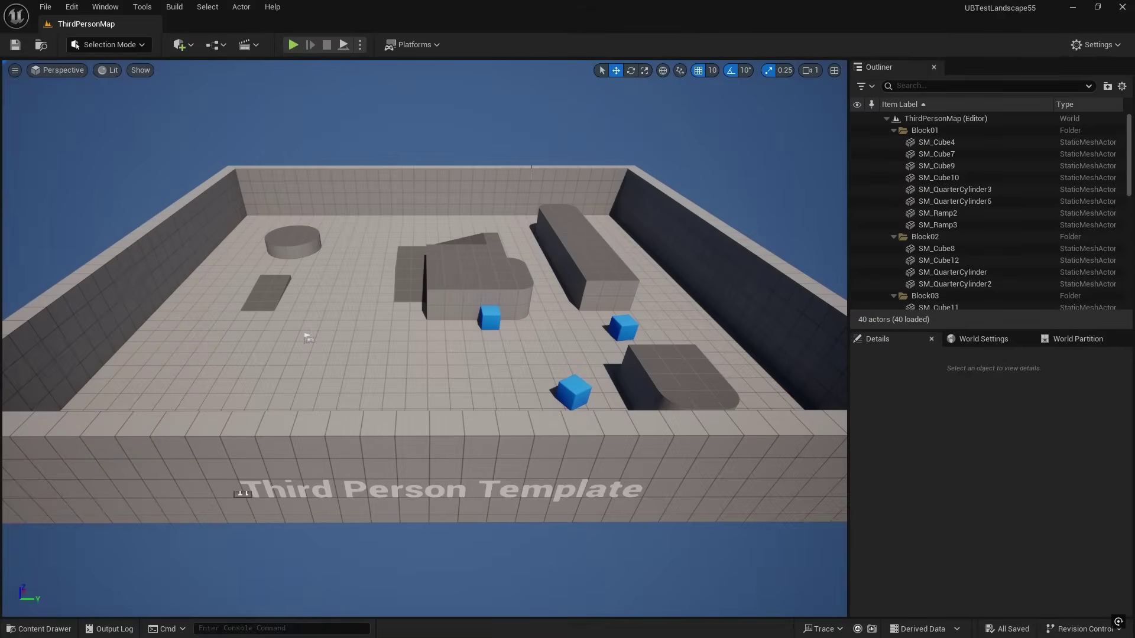
Enable virtual texture support in the project's rendering settings
left_click(72, 7)
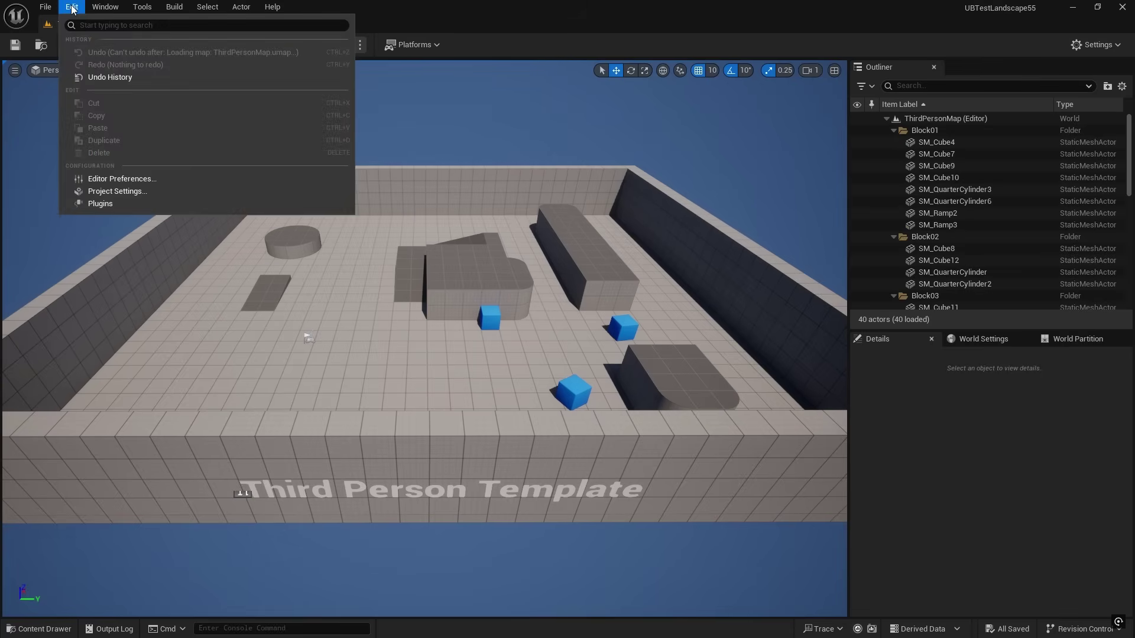
left_click(126, 192)
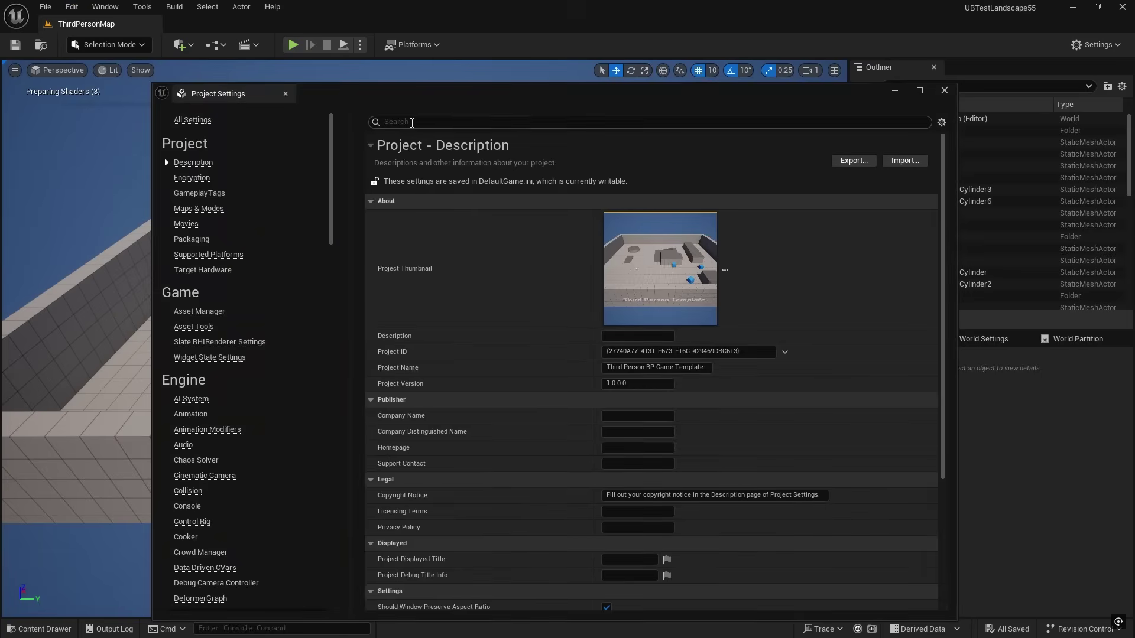
left_click(412, 122)
type("virtual")
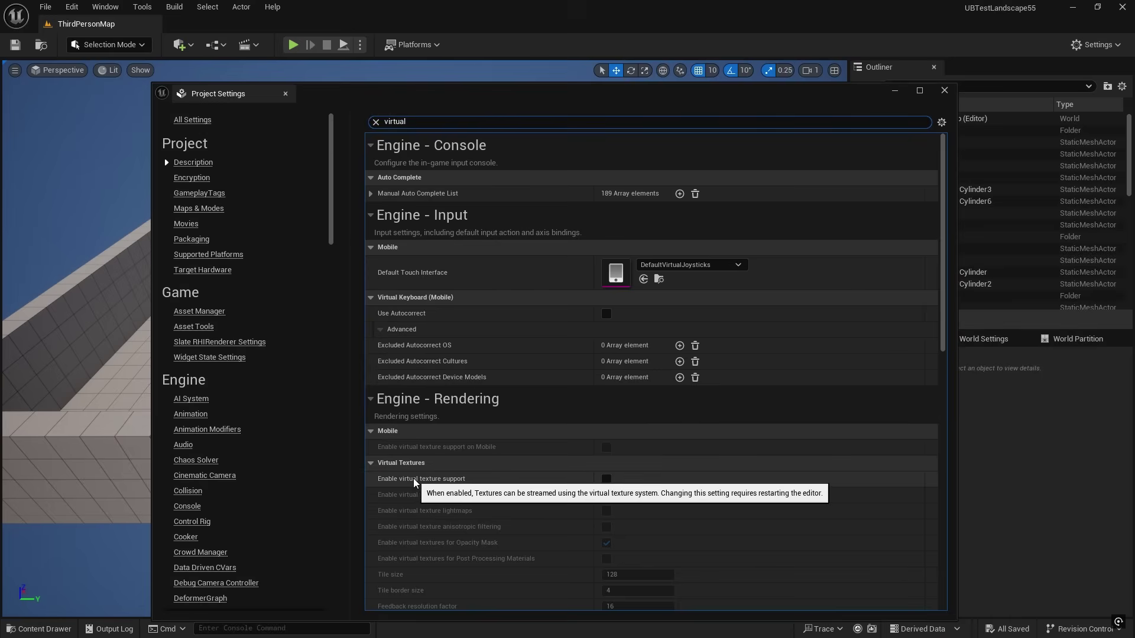
left_click(606, 479)
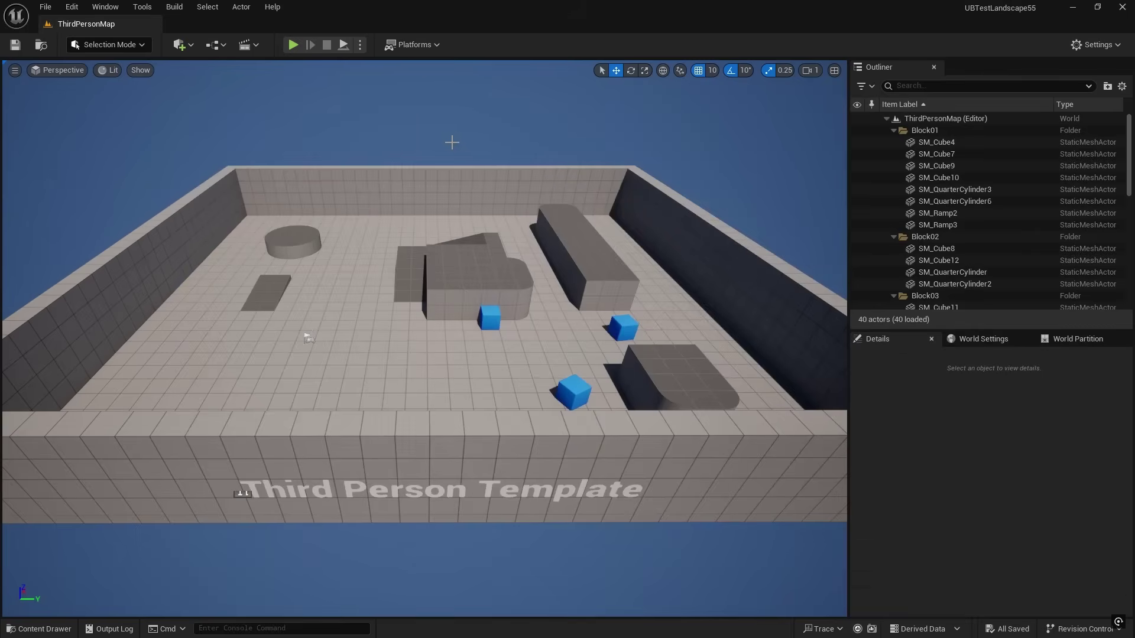
Run the UB_LandscapeTools editor utility widget from the UBLandscapeAuto/UBLandscapeTools folder and display its tool panel
key("ctrl+space")
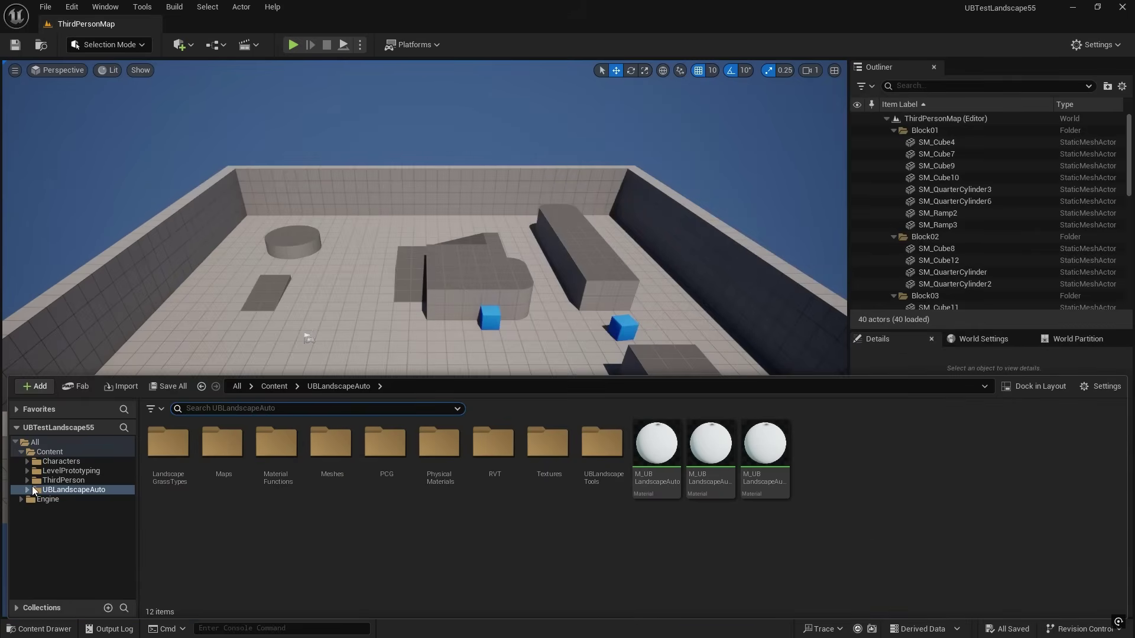
left_click(27, 490)
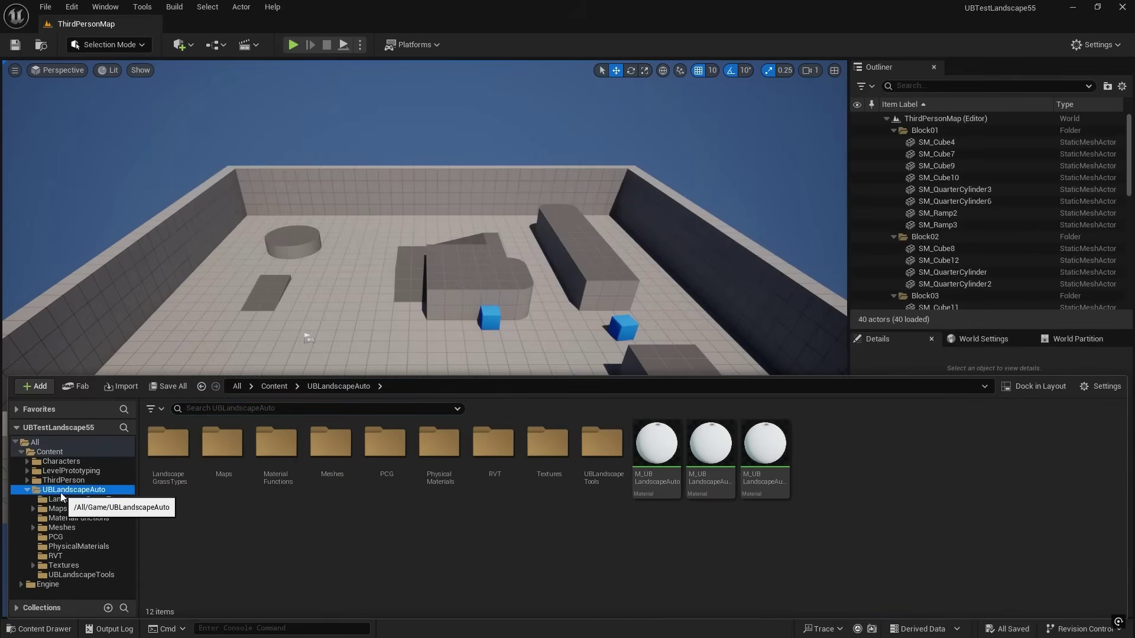
left_click(77, 575)
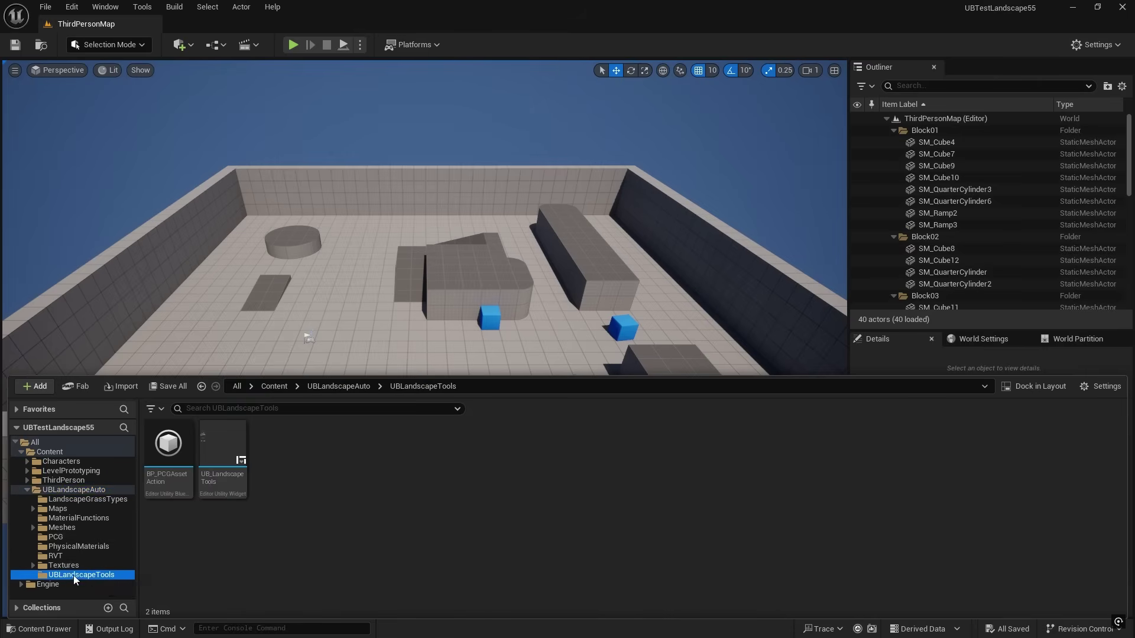
right_click(227, 446)
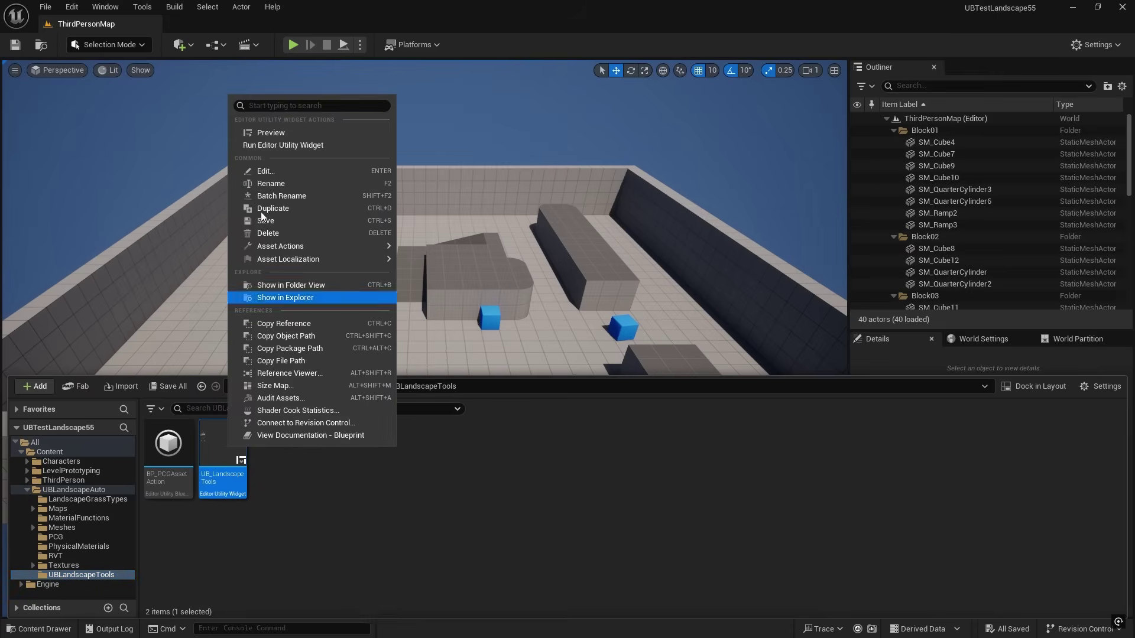
left_click(284, 145)
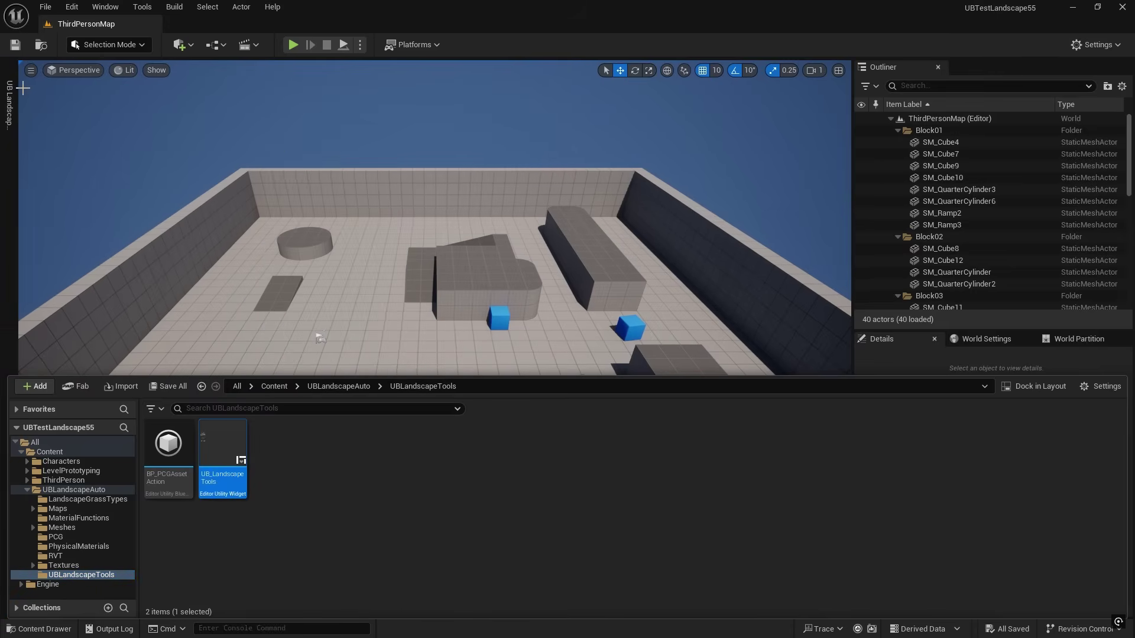
left_click(83, 138)
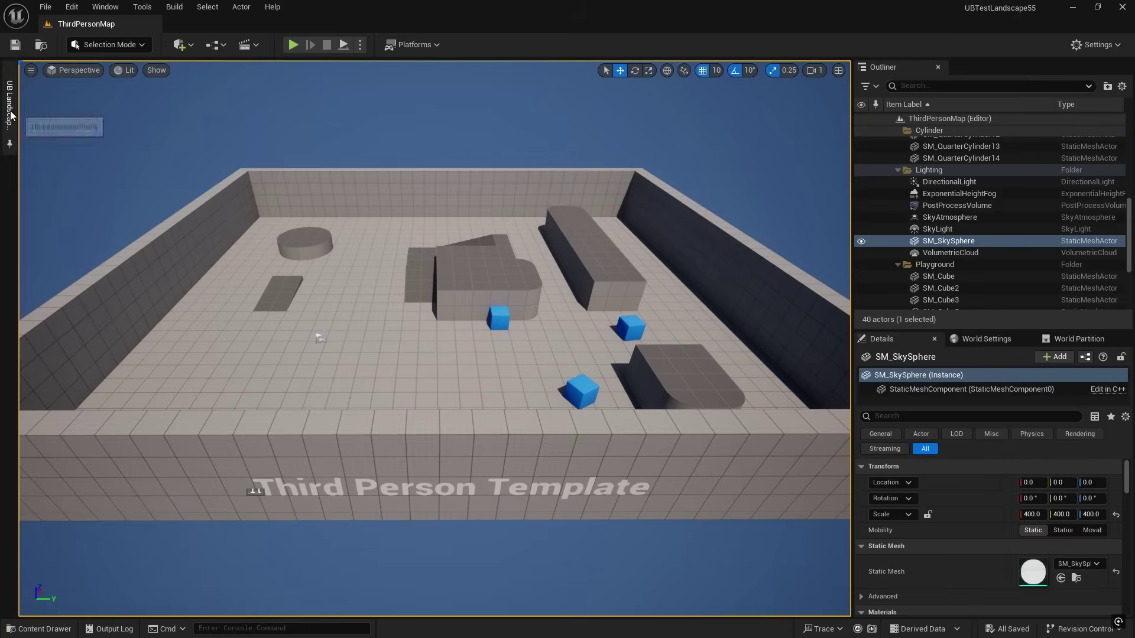
left_click(9, 116)
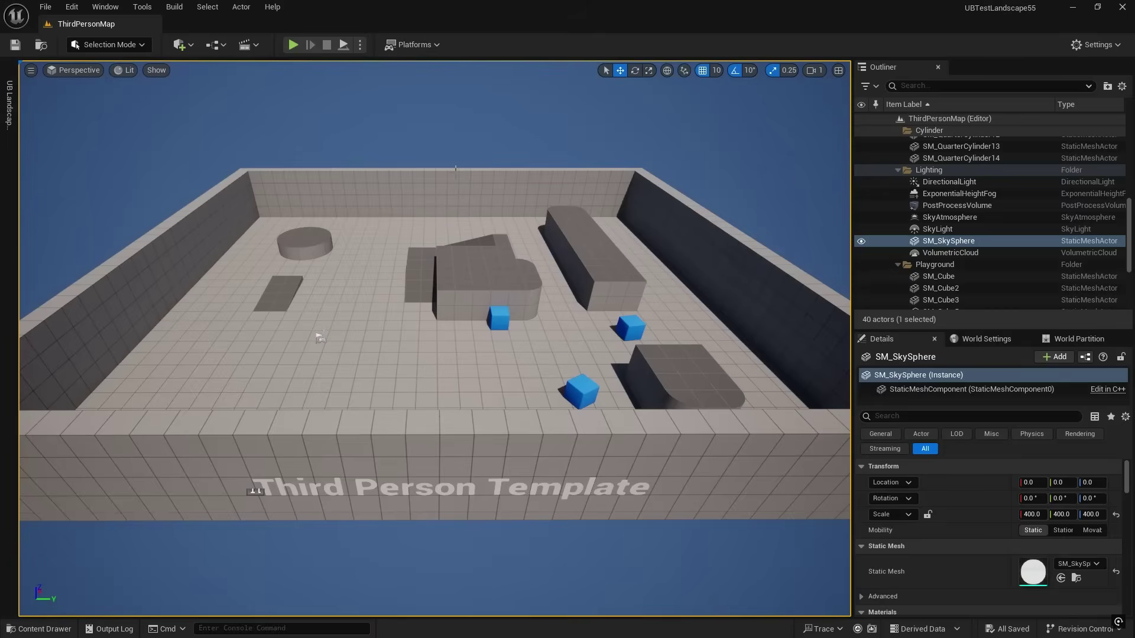
Open the GlacierValley level from the UBLandscapeAuto Maps folder and return to the viewport
key("ctrl+space")
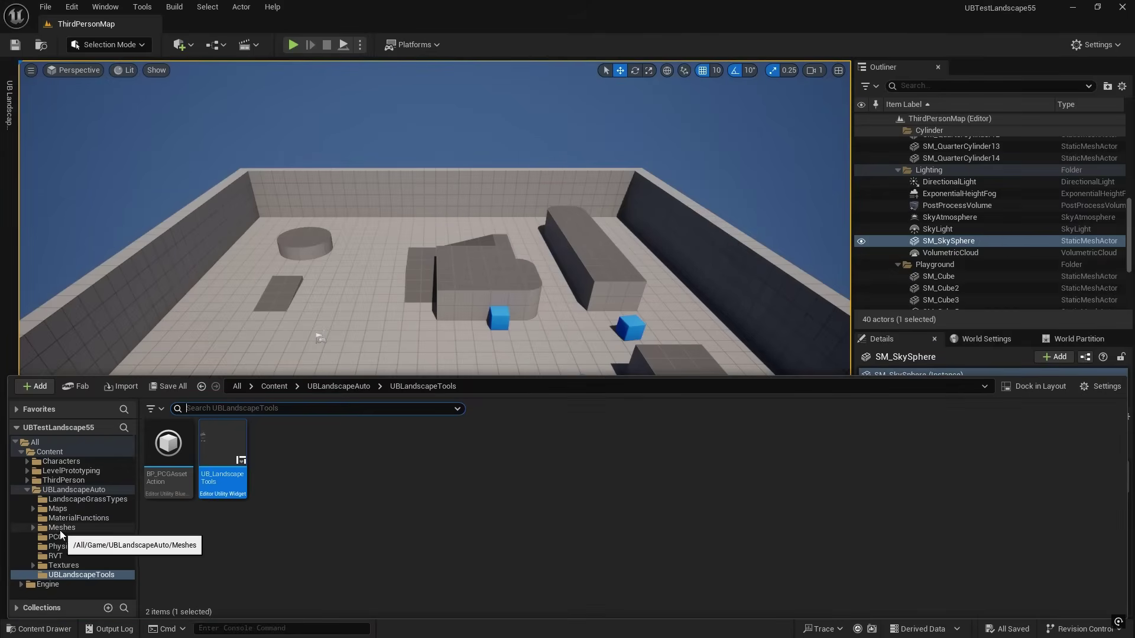
left_click(58, 508)
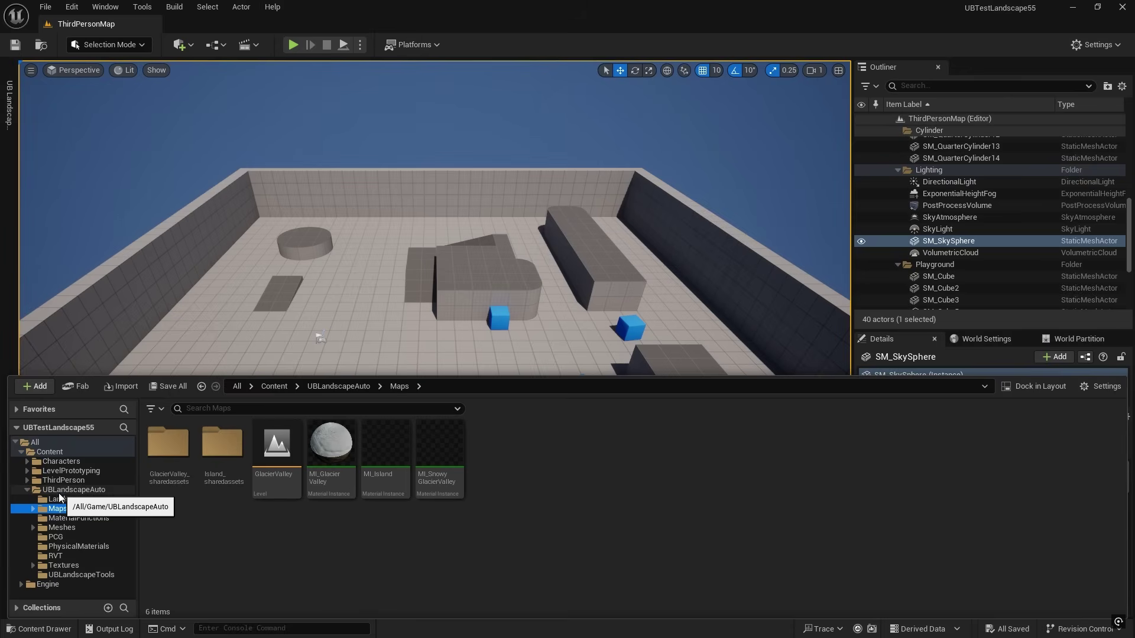
mouse_move(277, 475)
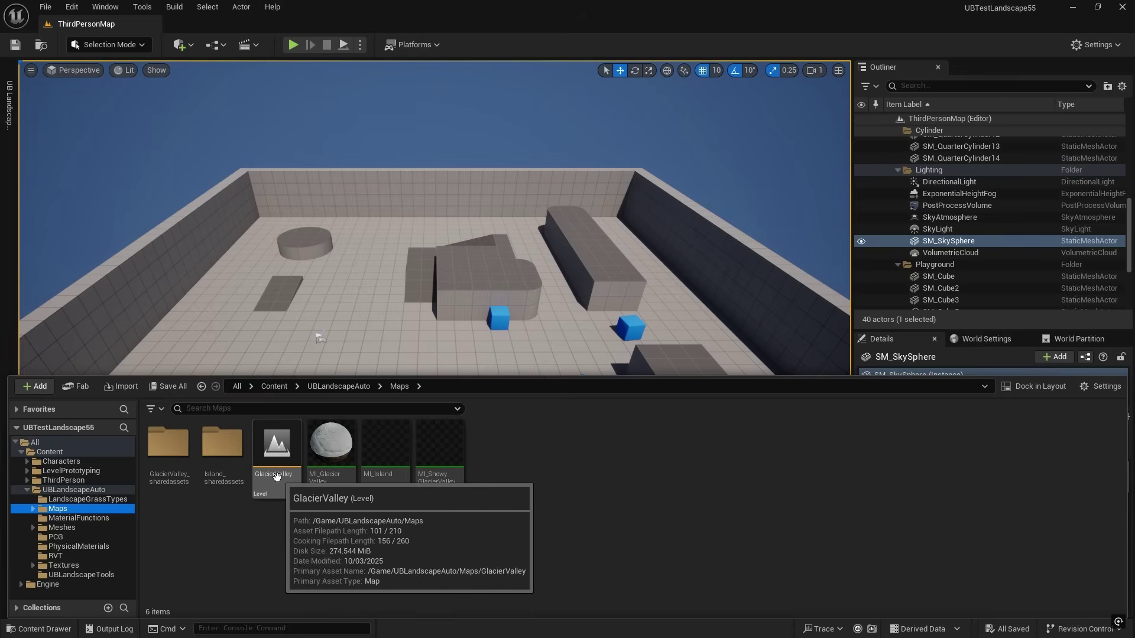
double_click(278, 442)
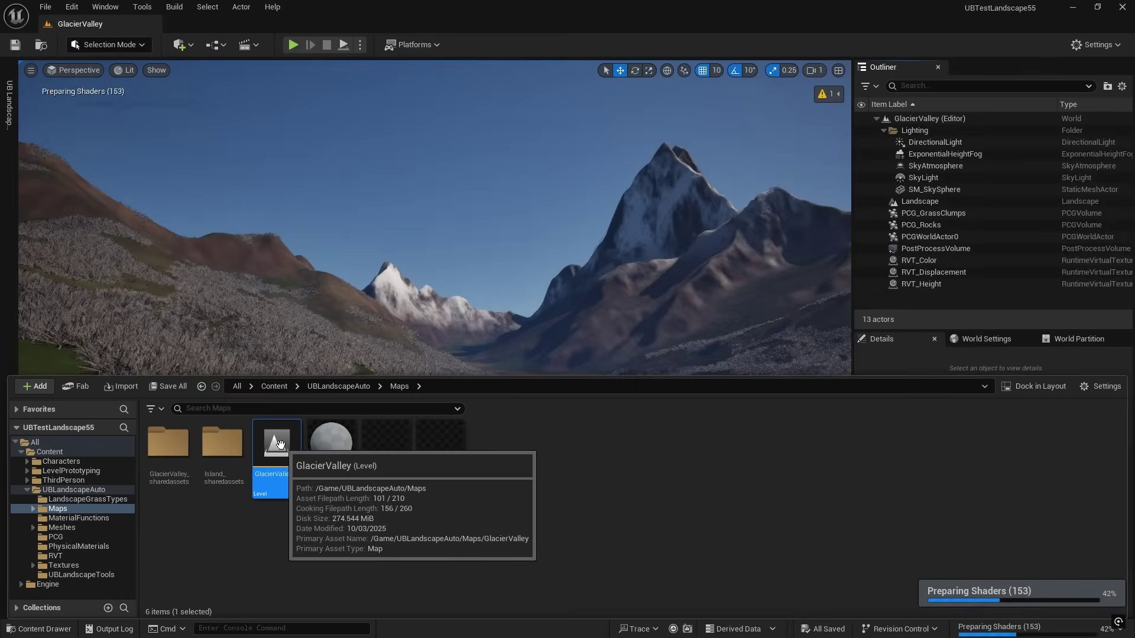
left_click(468, 236)
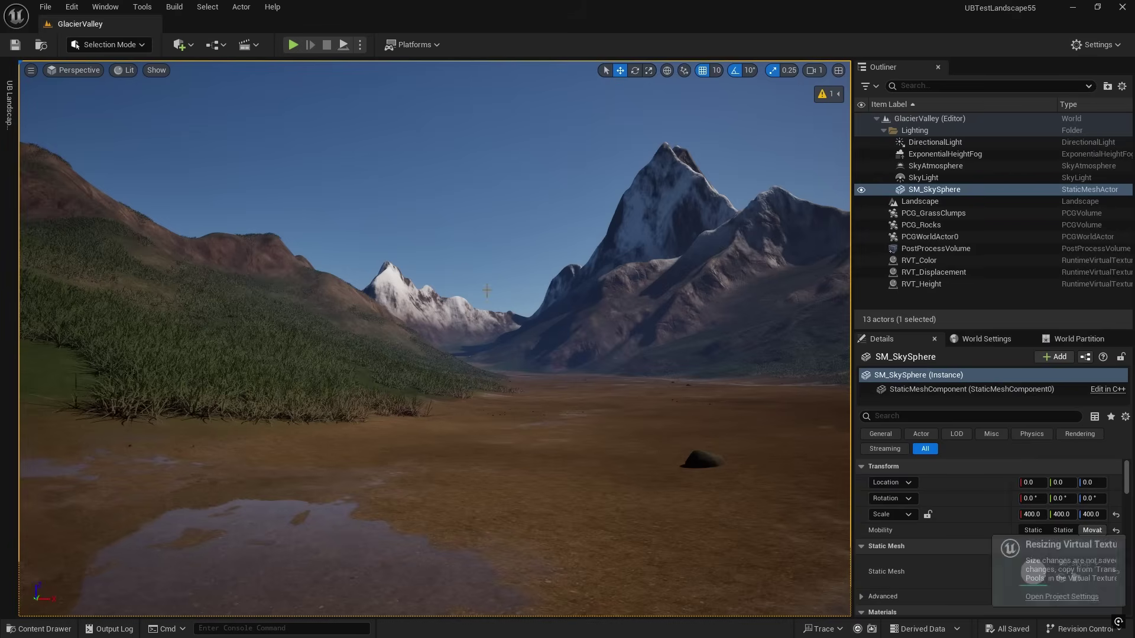
Open the project settings at the engine's Virtual Texture Pool configuration
left_click(74, 7)
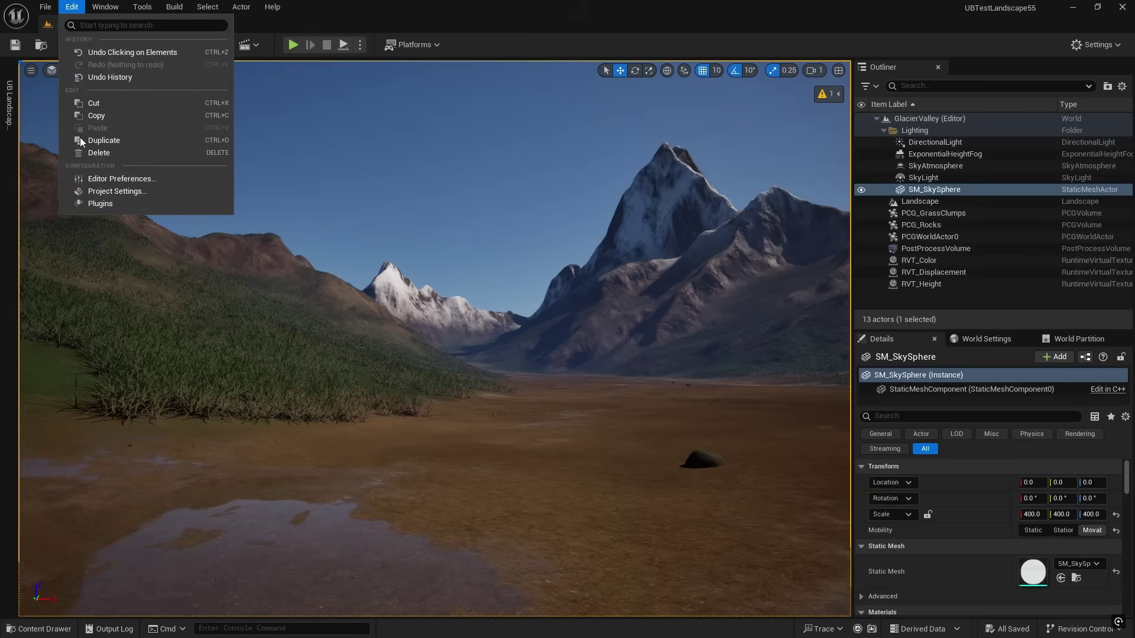
left_click(144, 191)
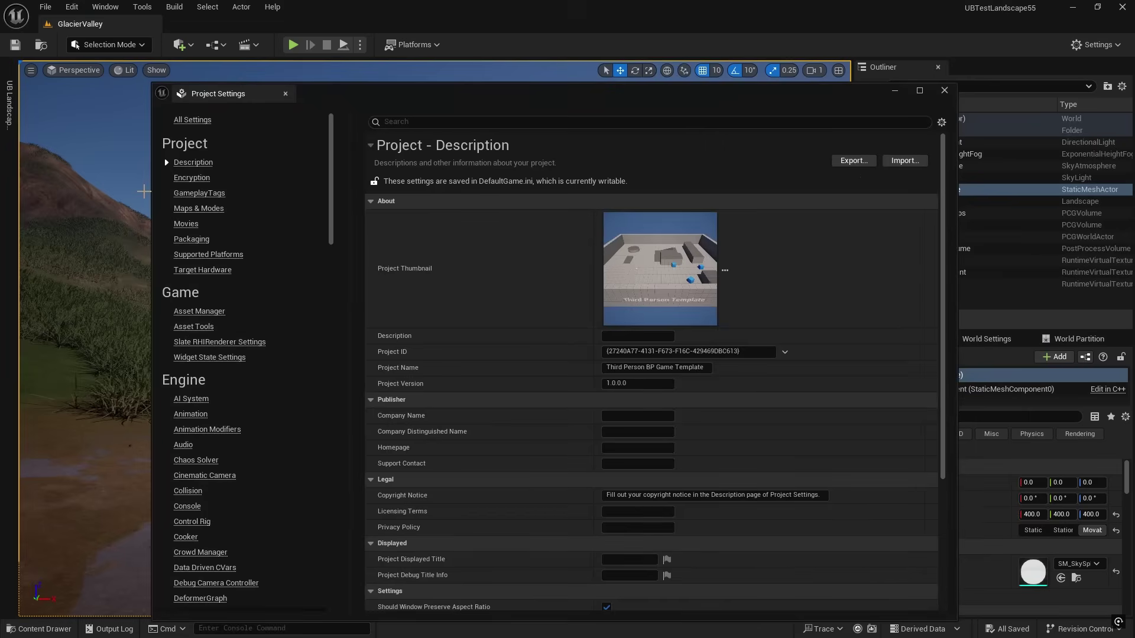
scroll(207, 390, "down", 5)
scroll(208, 396, "down", 9)
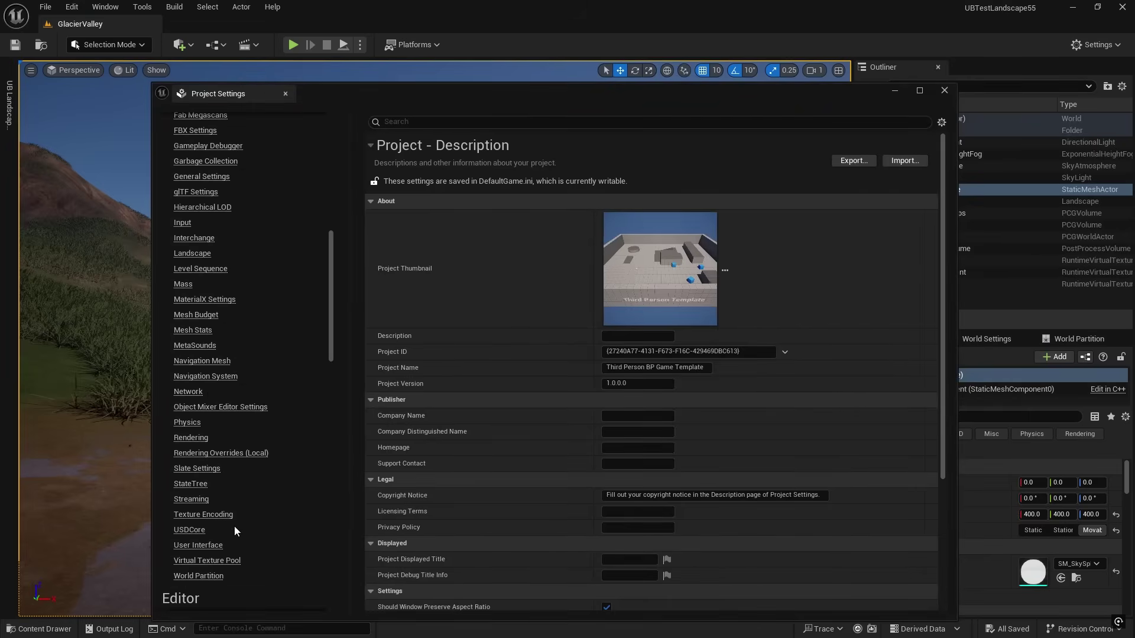
left_click(218, 562)
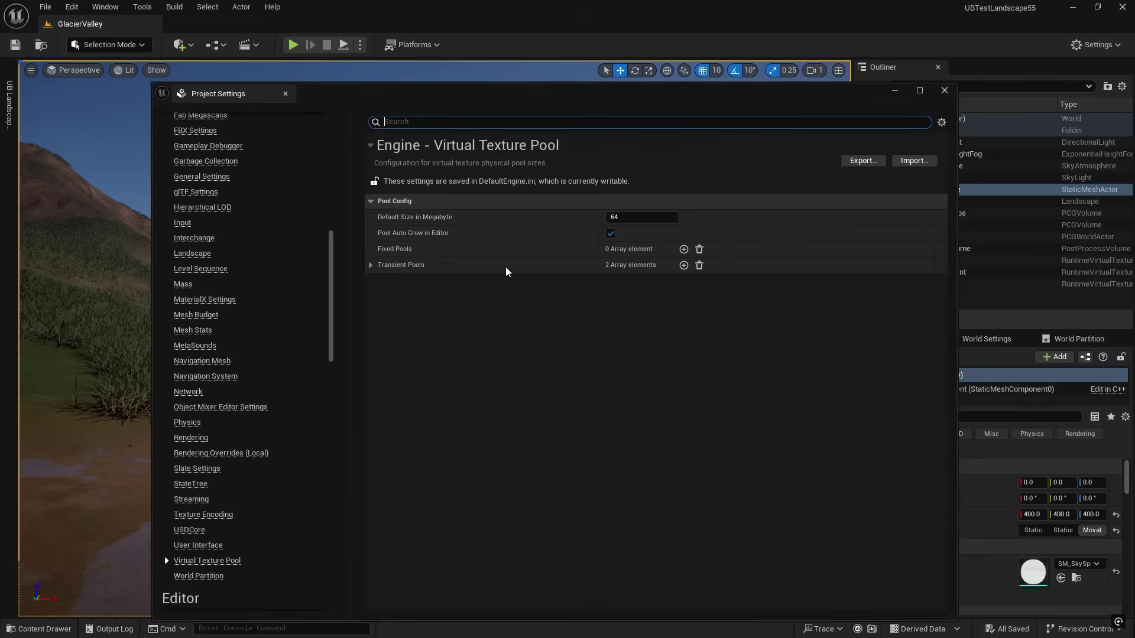
Examine the format, tile size and memory settings of both transient virtual texture pools
left_click(370, 266)
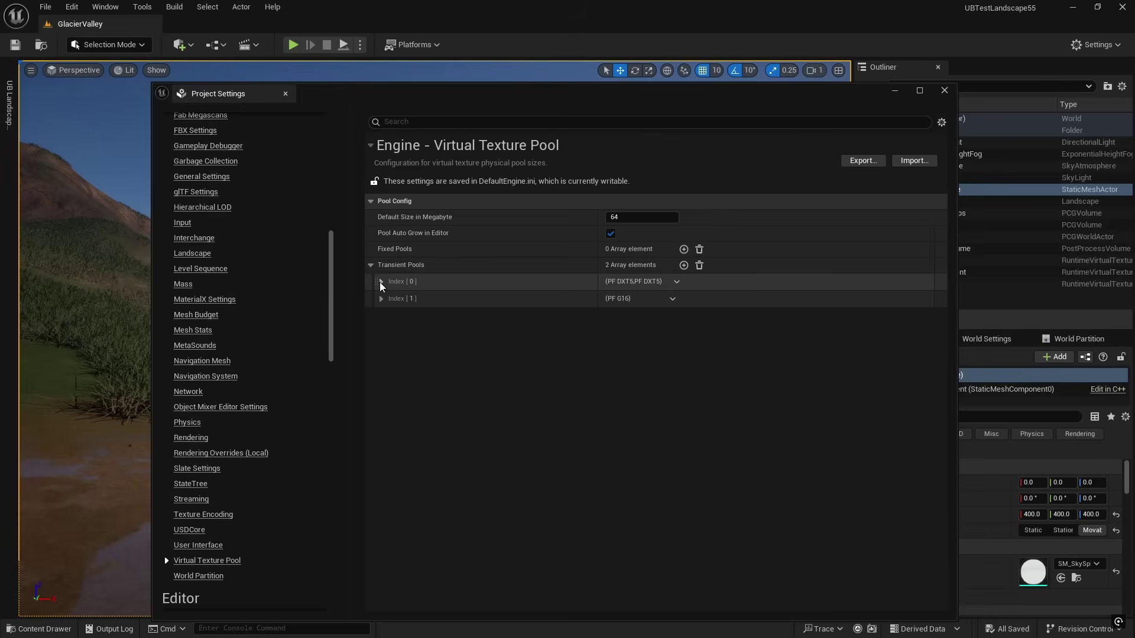
left_click(381, 283)
left_click(381, 426)
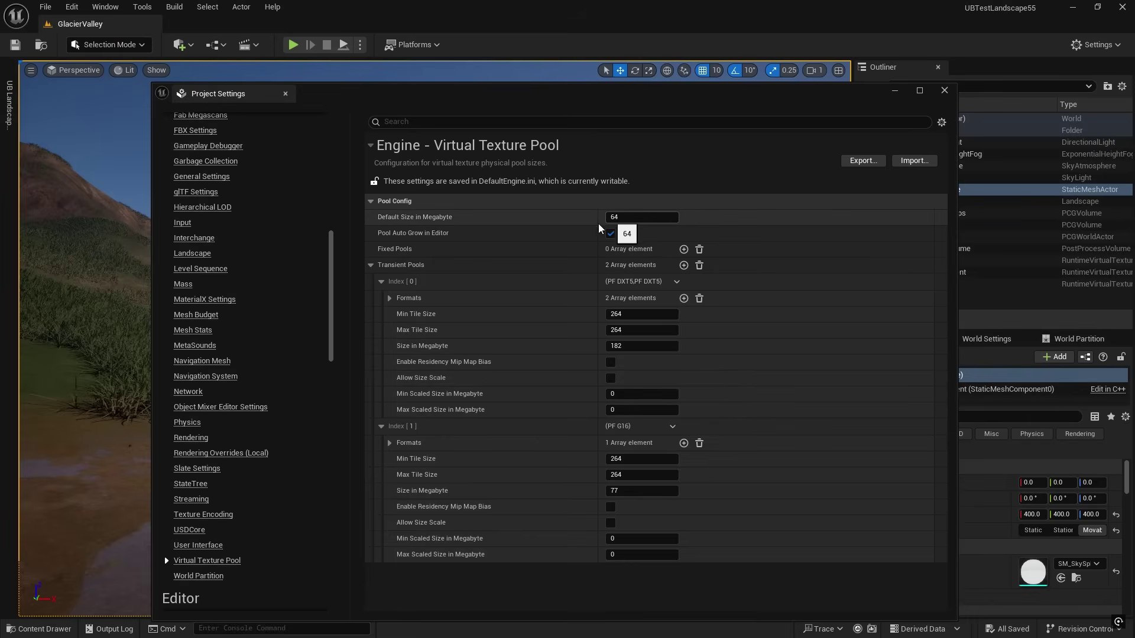
left_click(382, 282)
left_click(381, 298)
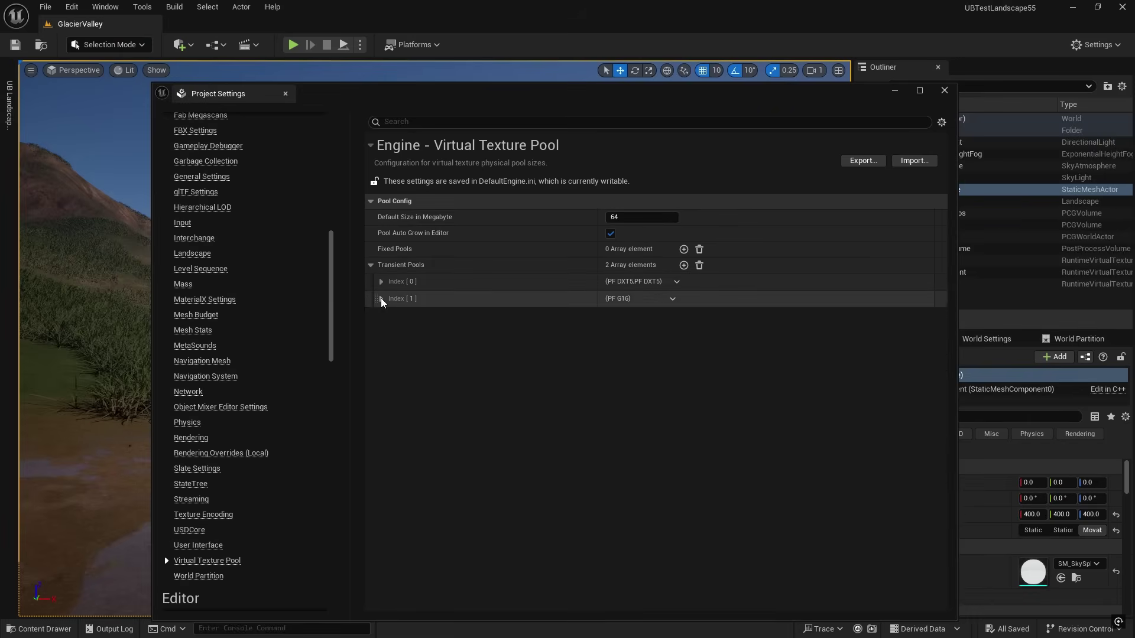
Set the virtual texture pool's default size to 512 MB, disable Pool Auto Grow in Editor and close the project settings
left_click(618, 217)
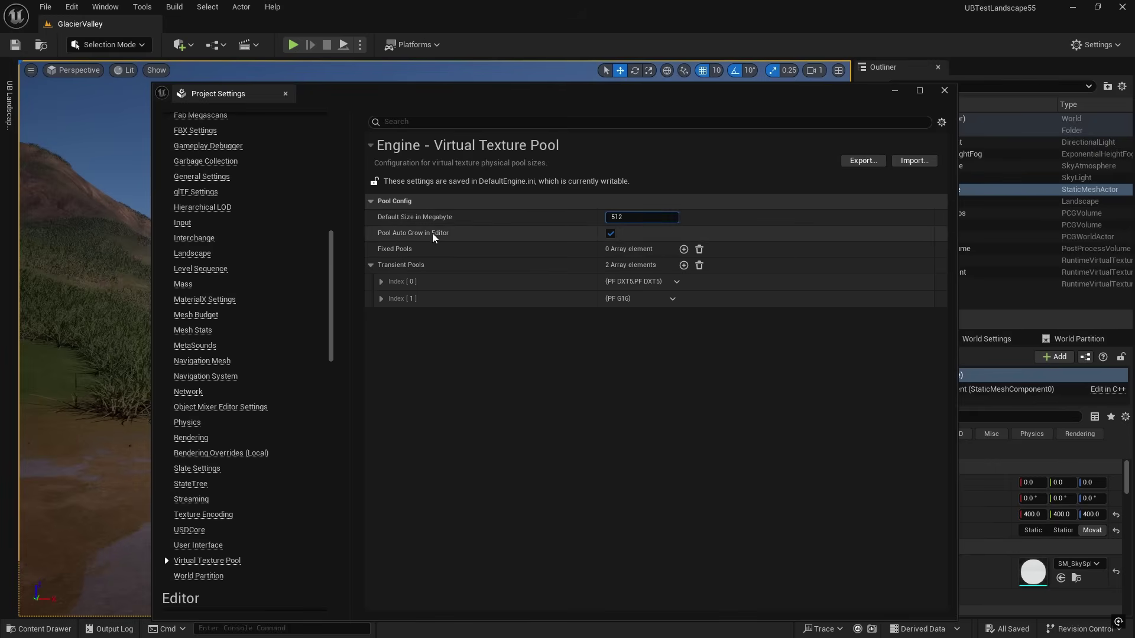
left_click(611, 234)
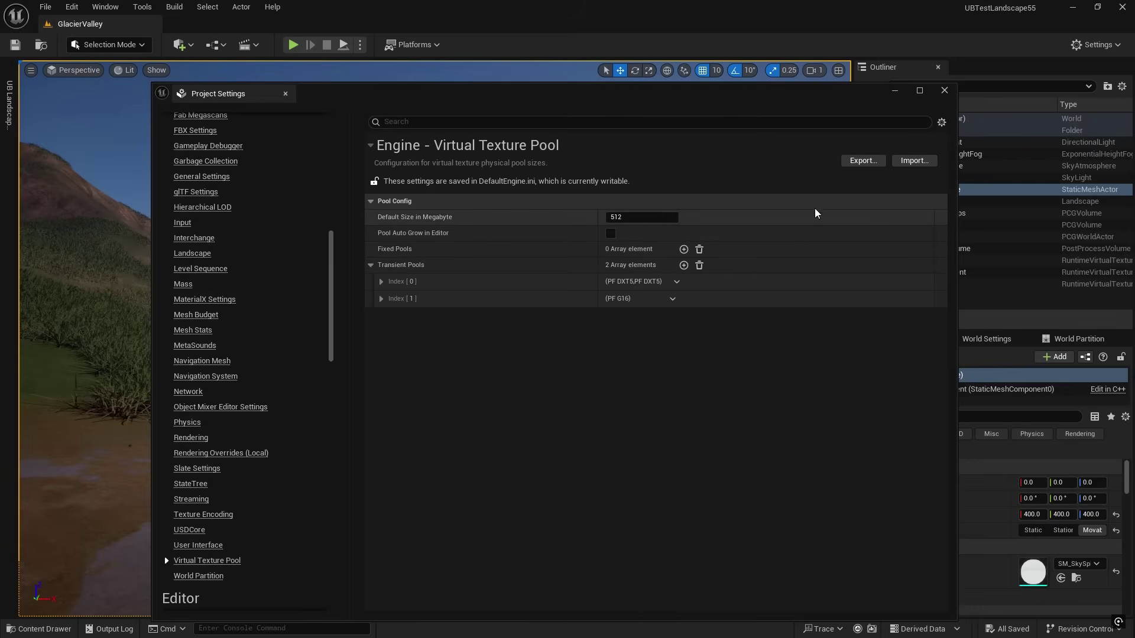
left_click(944, 90)
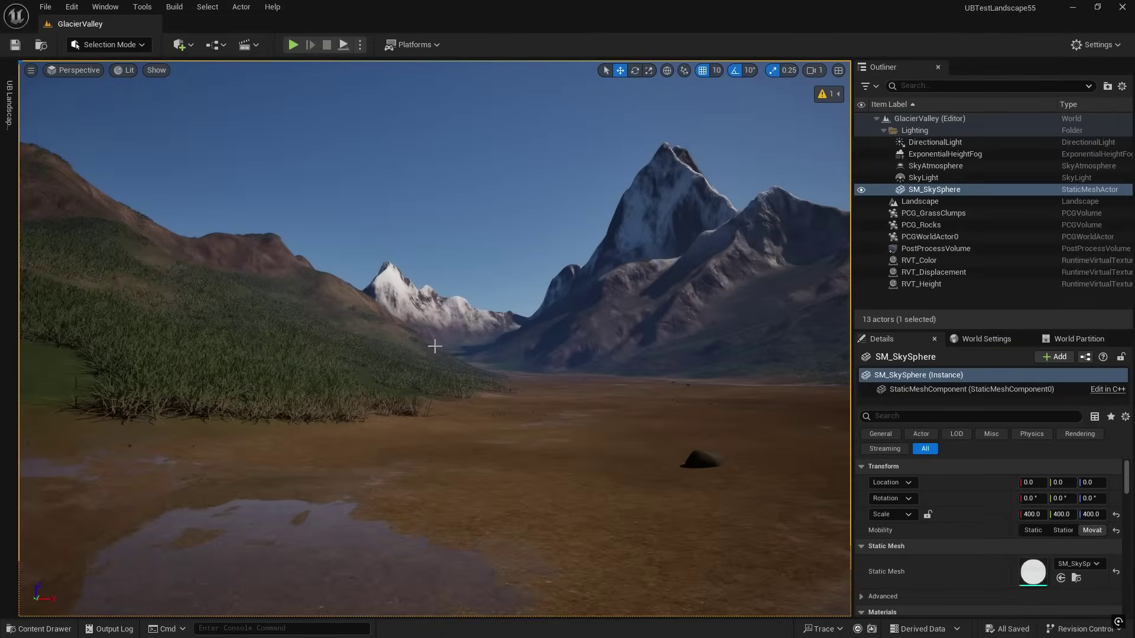
Clean up the PCG-generated content of the GlacierValley level with UB Landscape Tools
mouse_move(544, 430)
right_mouse_down()
mouse_move(591, 429)
mouse_move(545, 430)
right_mouse_up()
left_click_drag(545, 430, 545, 508)
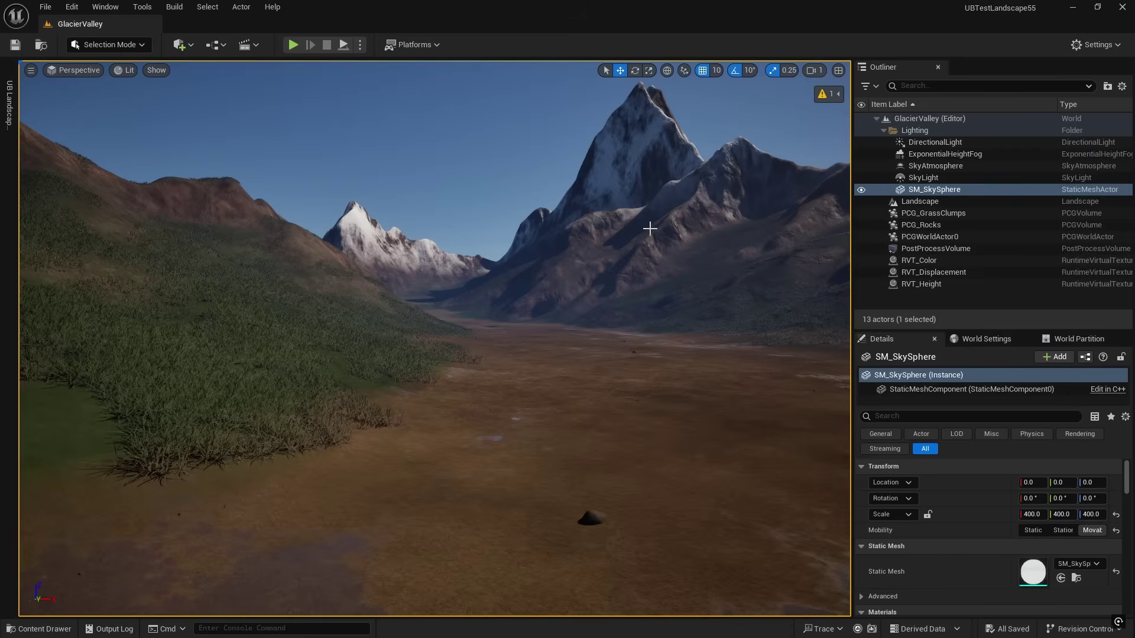
right_click_drag(585, 360, 385, 403)
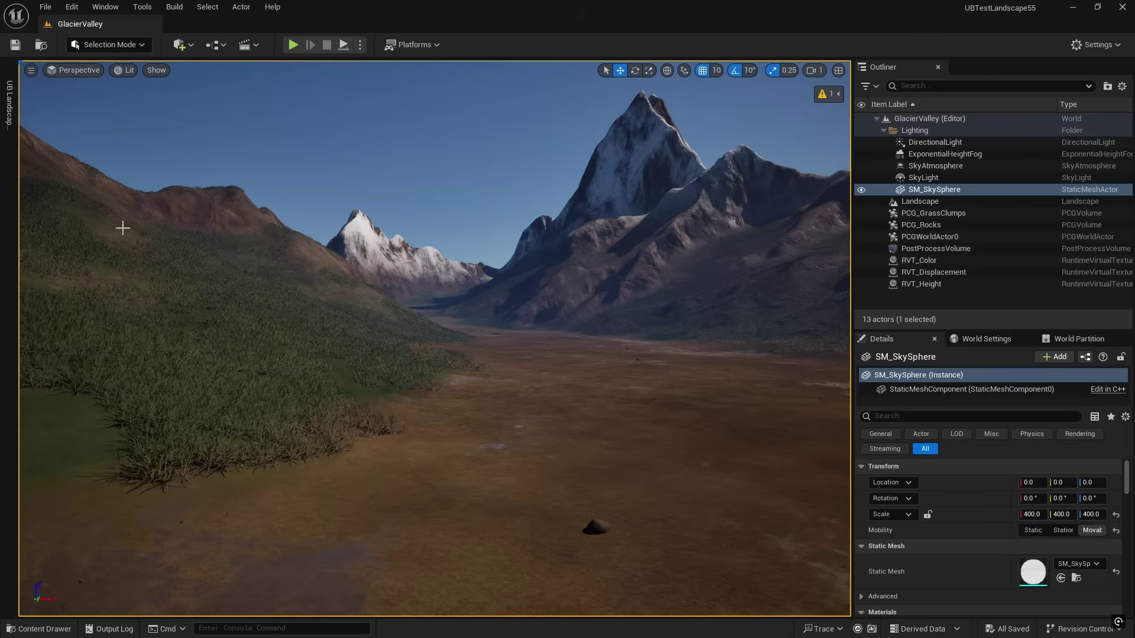
left_click(9, 106)
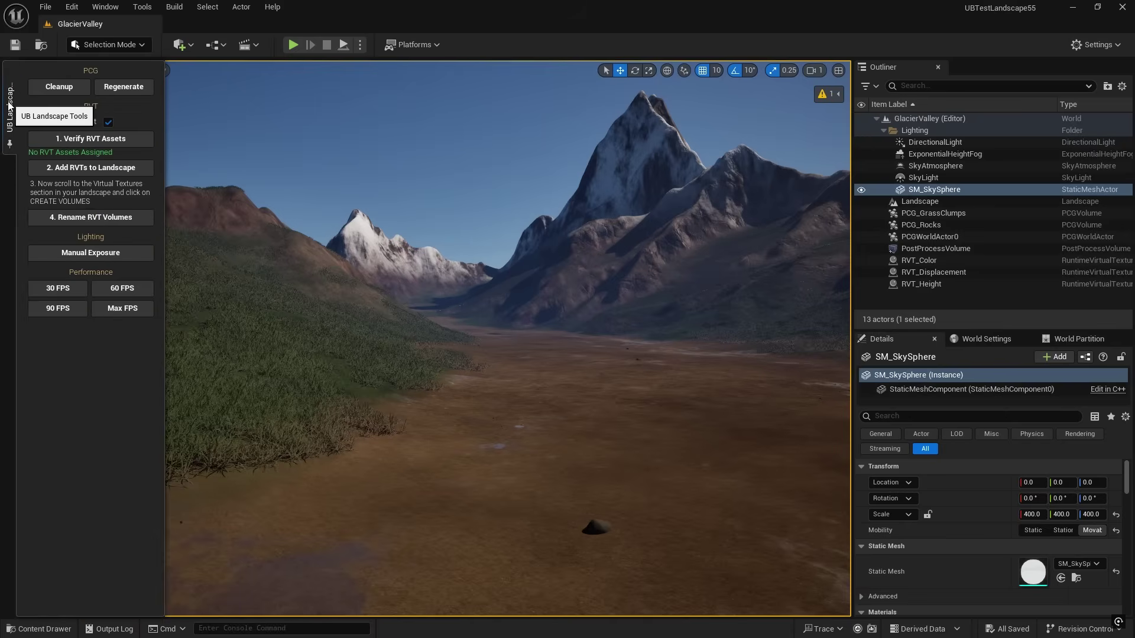
left_click(57, 87)
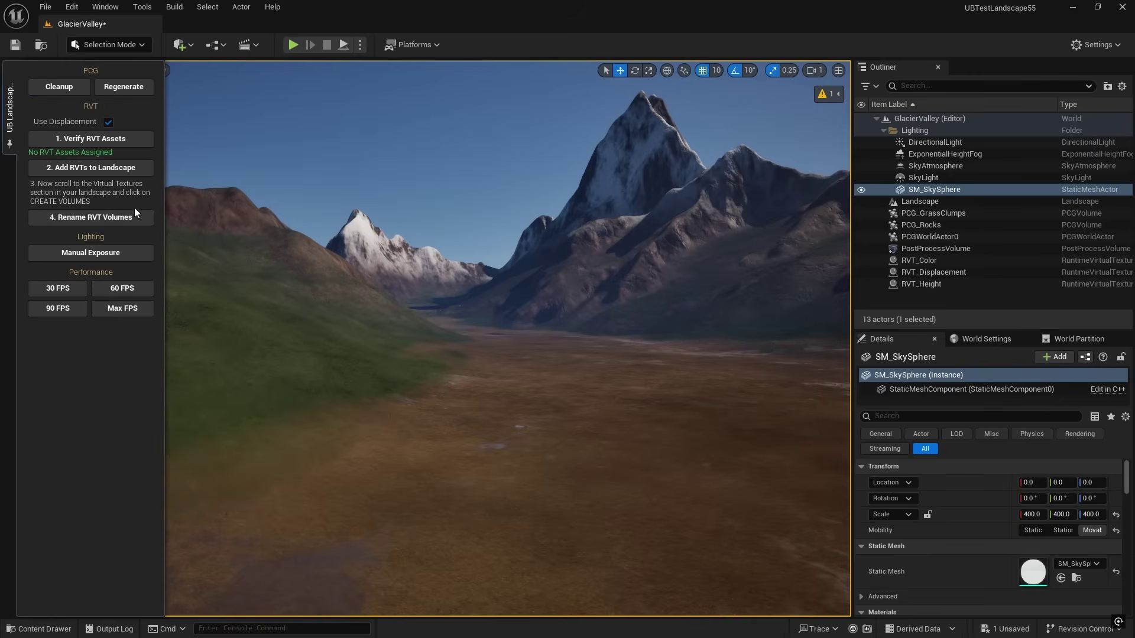
left_click(126, 170)
left_click(443, 168)
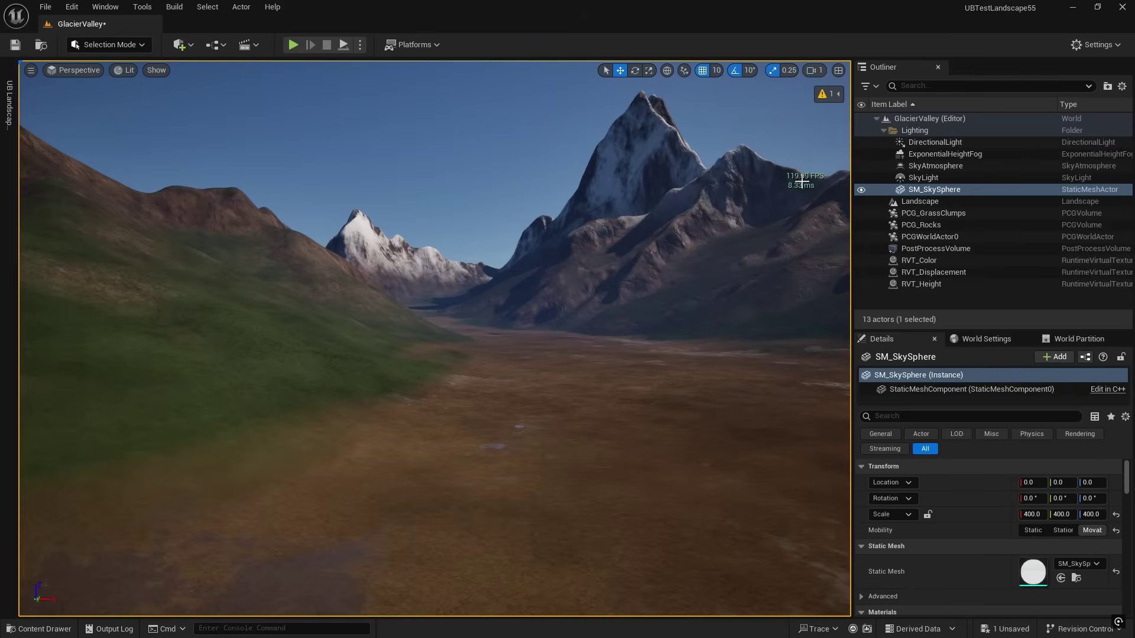
Limit the editor's frame rate to 30 FPS with the UB Landscape Tools performance options
left_click(9, 106)
left_click(59, 289)
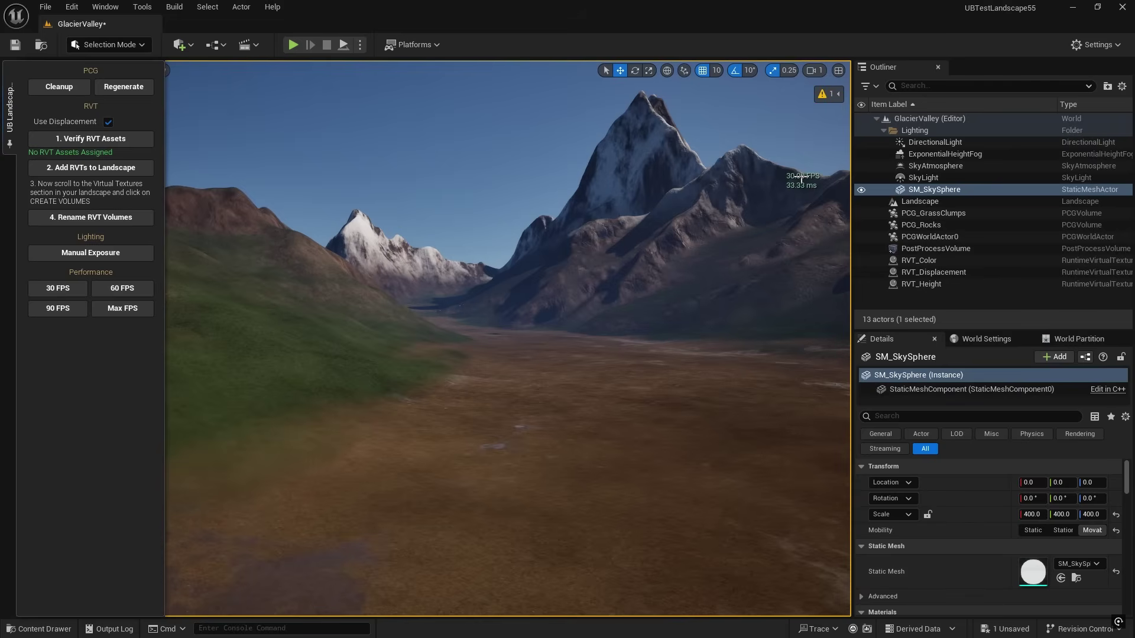
left_click(491, 170)
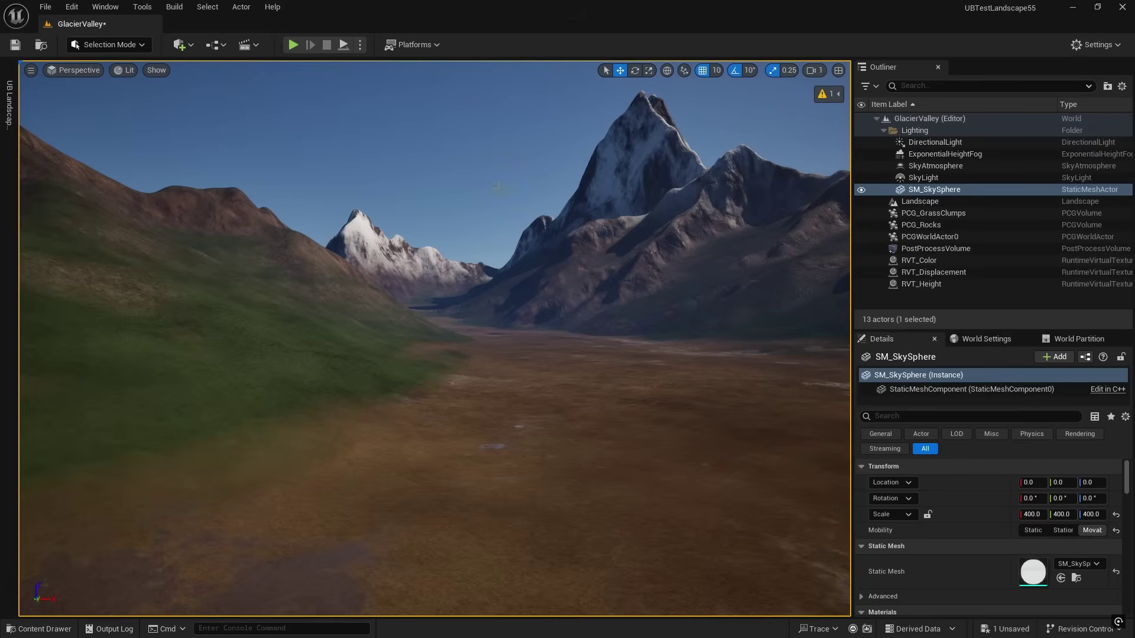
Open the Landscape actor's assigned material instance, MI_GlacierValley, and expand its 5_Snow parameter group
left_click(921, 201)
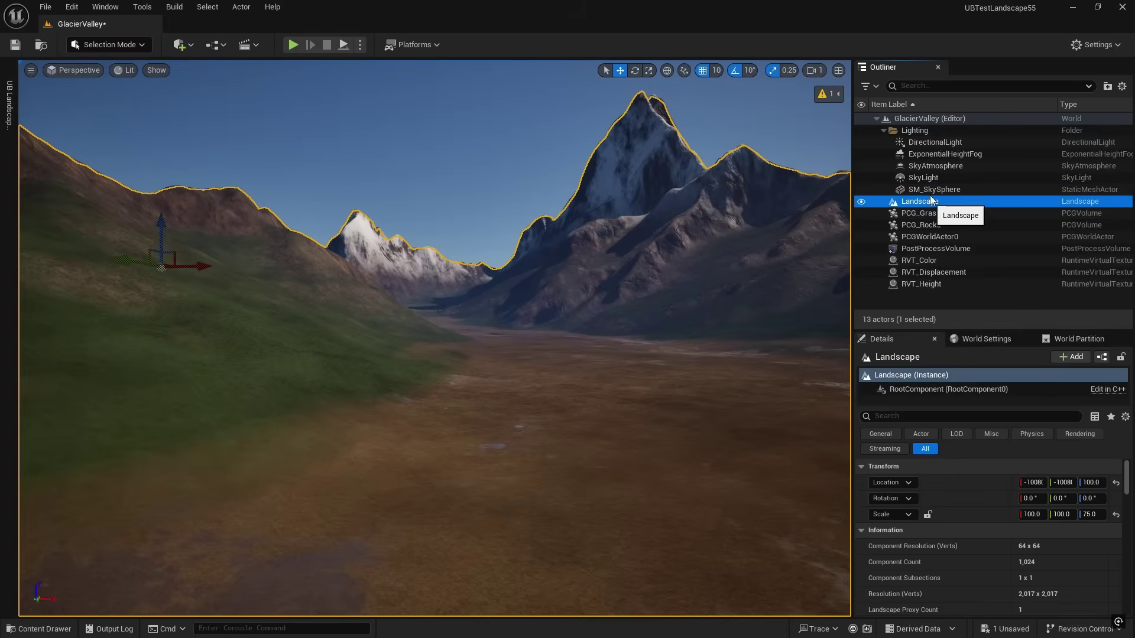
scroll(946, 523, "down", 4)
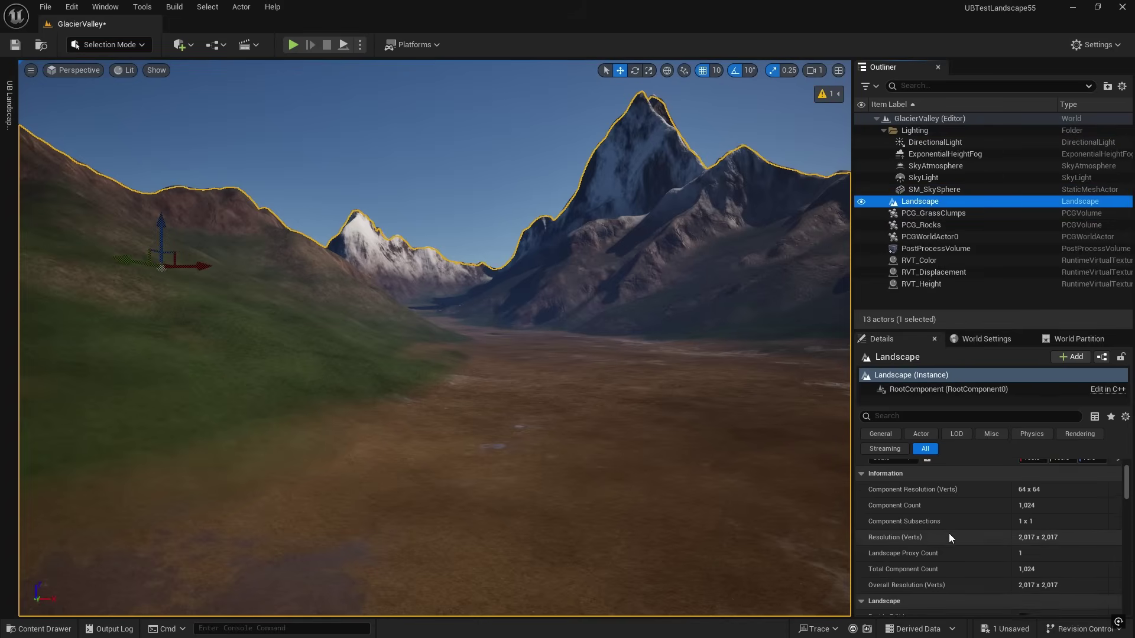
scroll(949, 533, "down", 3)
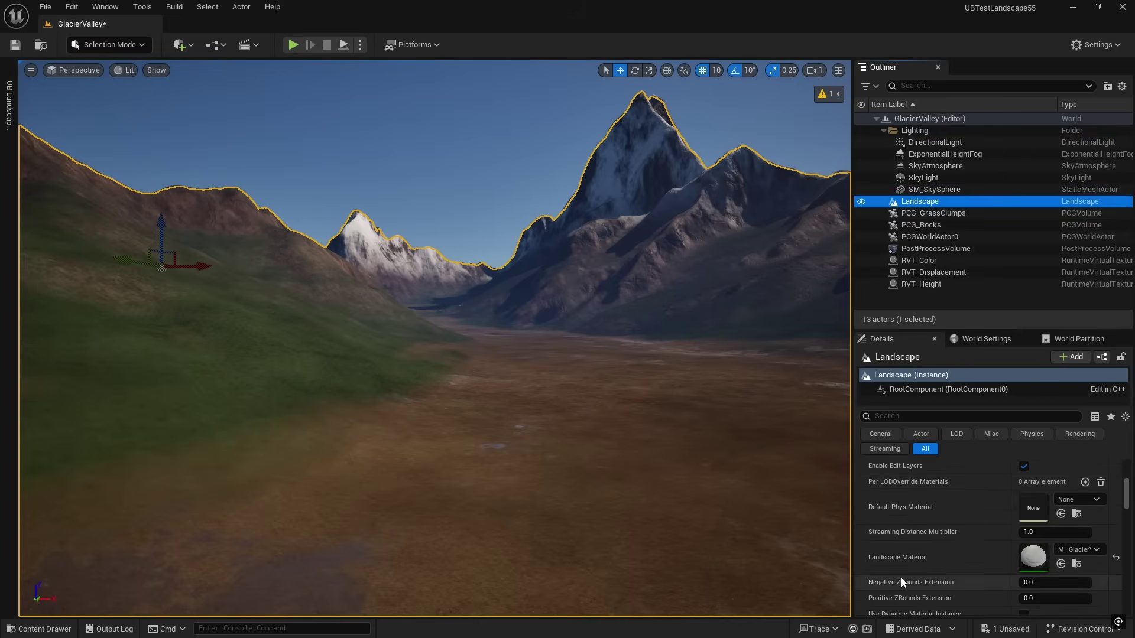
left_click(1075, 564)
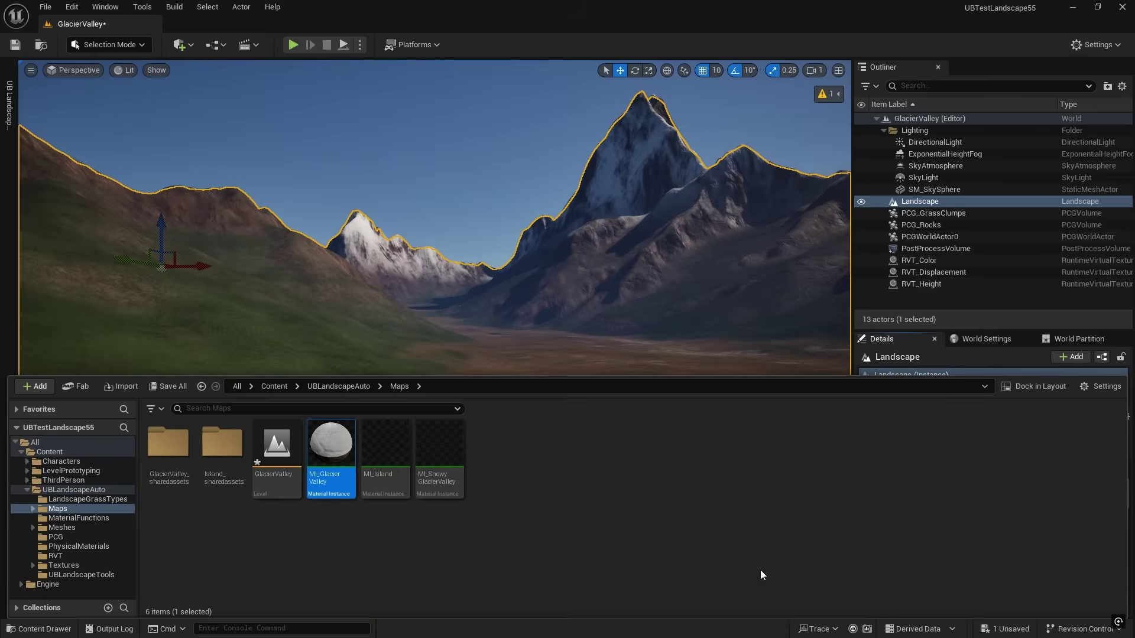
double_click(329, 447)
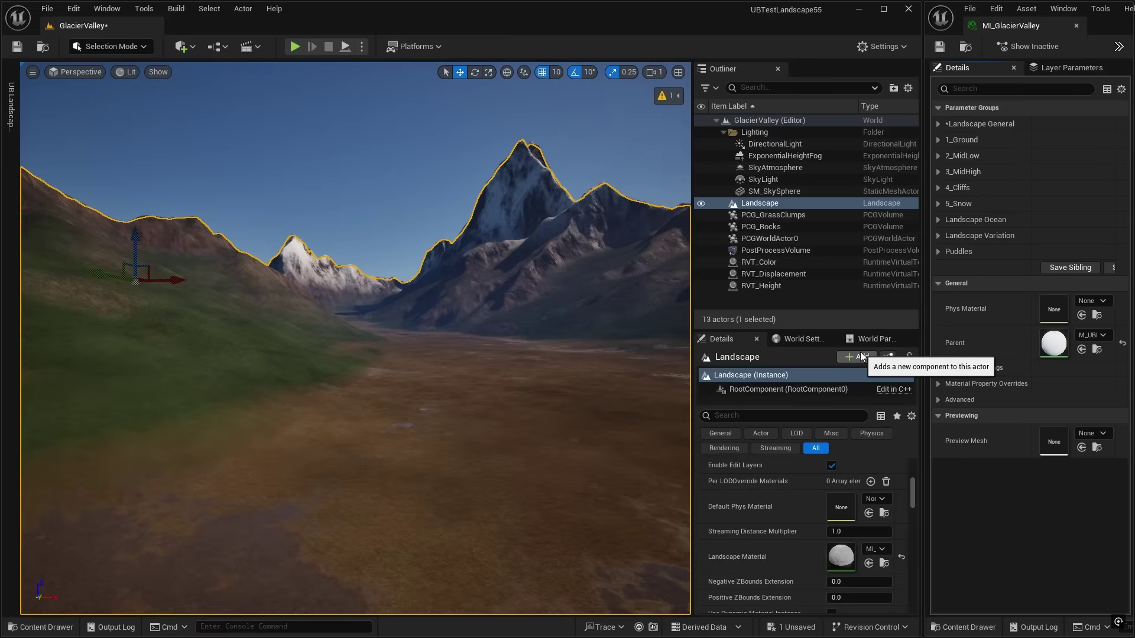
left_click(938, 203)
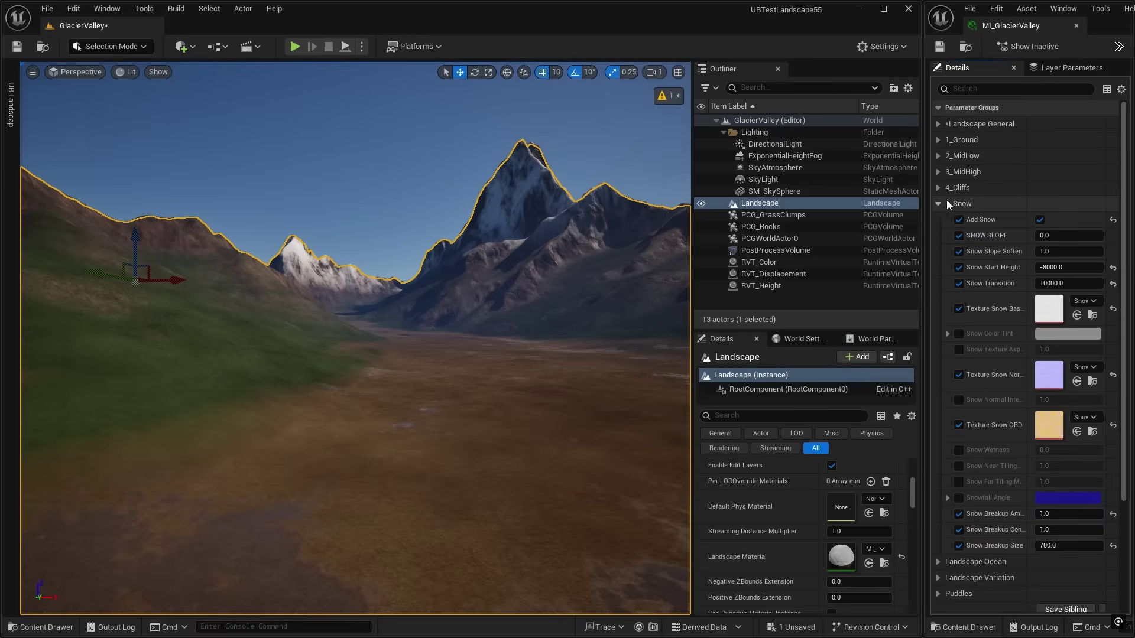
Disable Add Snow and the landscape color variation in the MI_GlacierValley material instance
left_click(1039, 220)
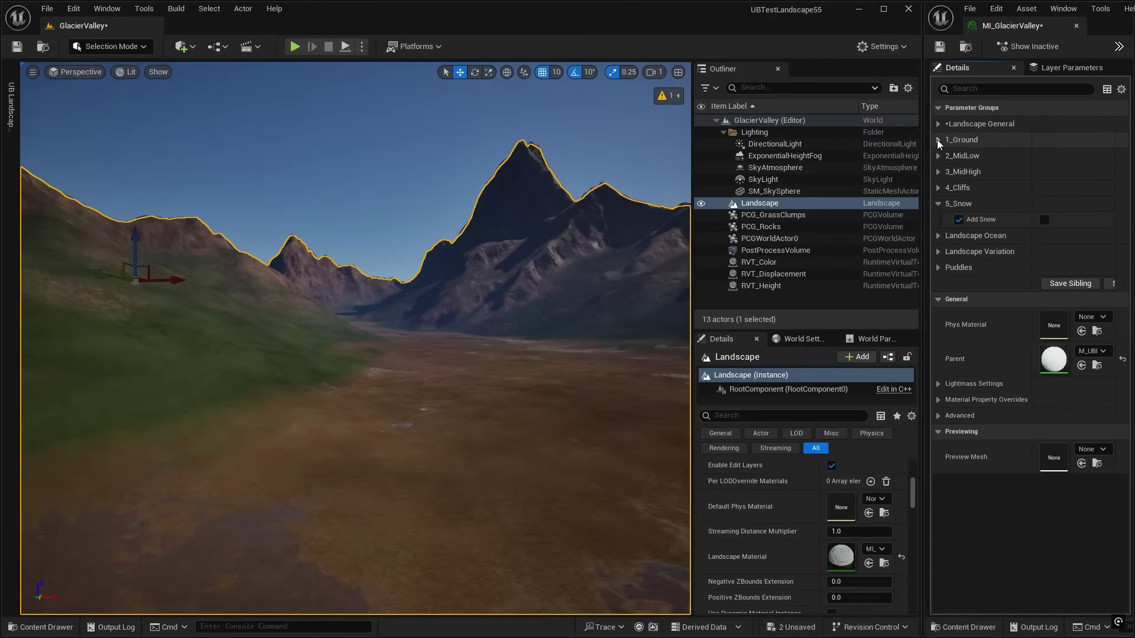
left_click(939, 252)
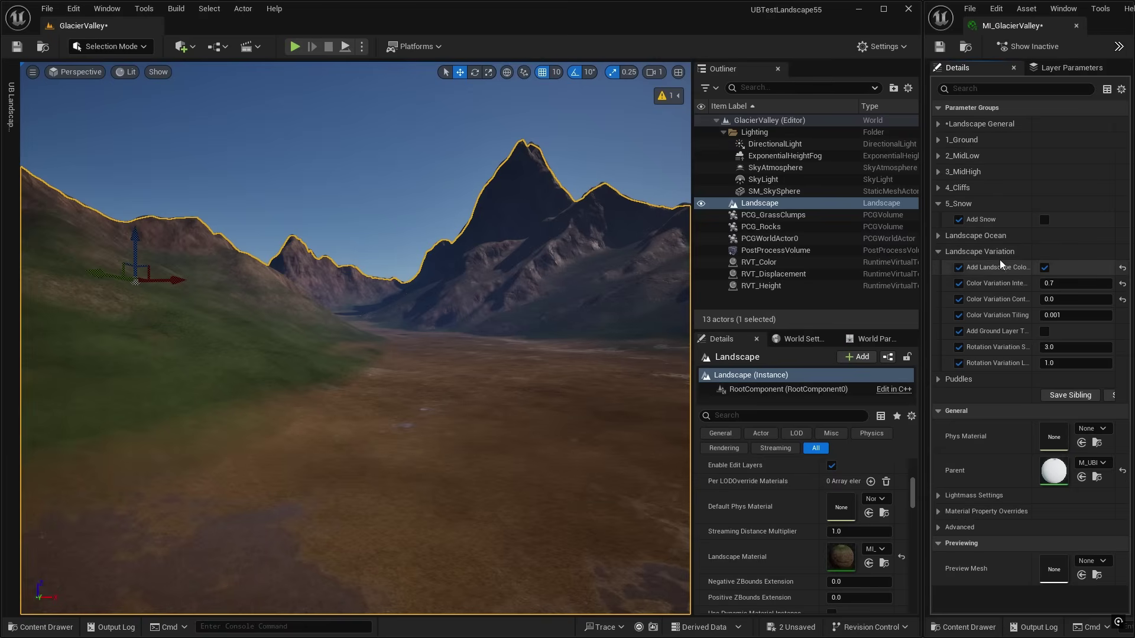
left_click(1044, 268)
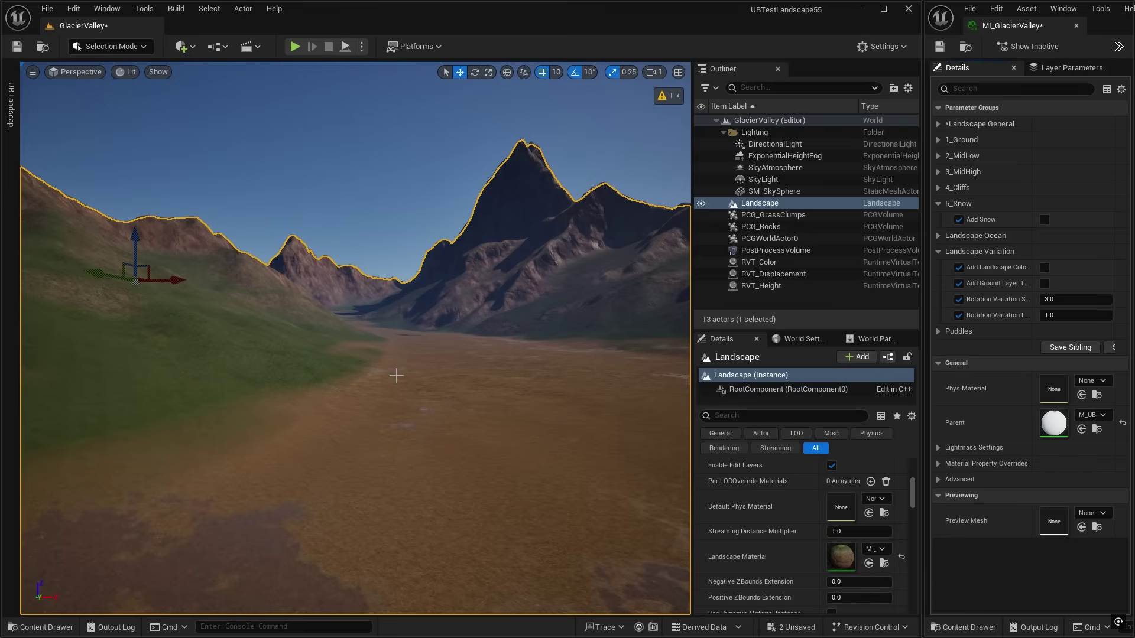
Disable Add Puddles in the material instance's Puddles group
left_click(939, 331)
left_click(1040, 347)
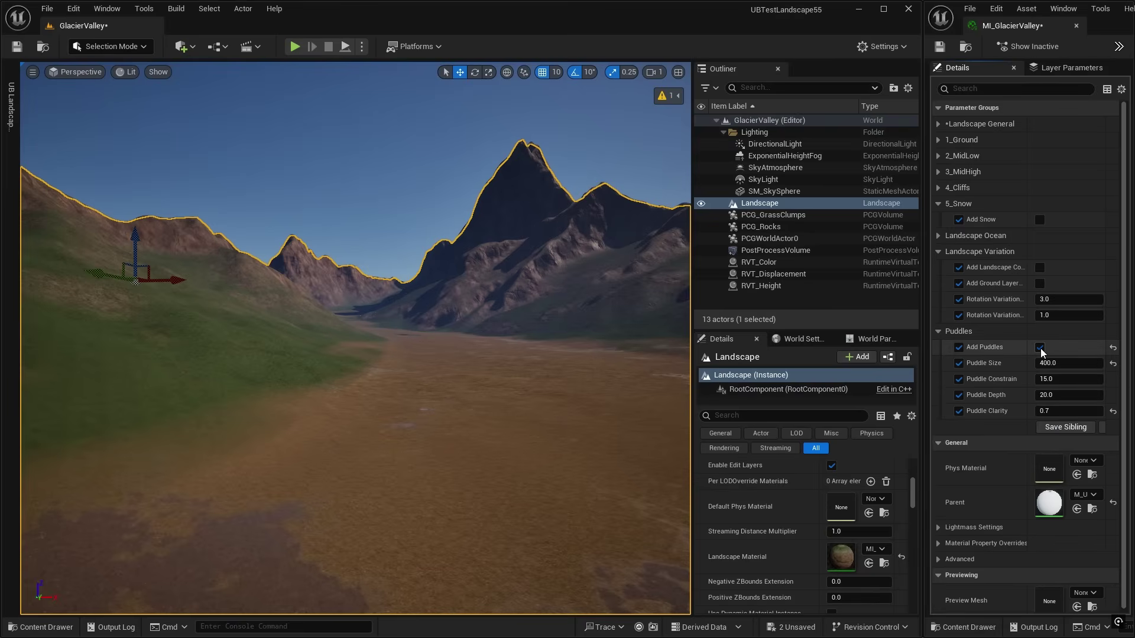
left_click(1040, 347)
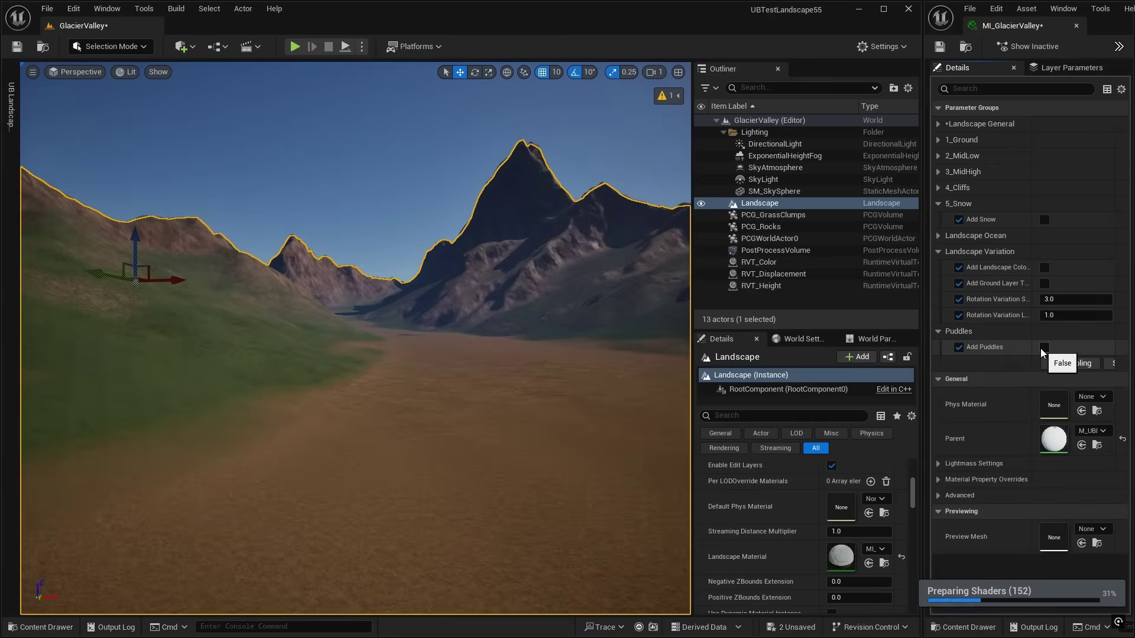
Rotate the directional light so the sun illuminates the valley-facing slopes of the large mountain
right_click_drag(408, 400, 432, 388)
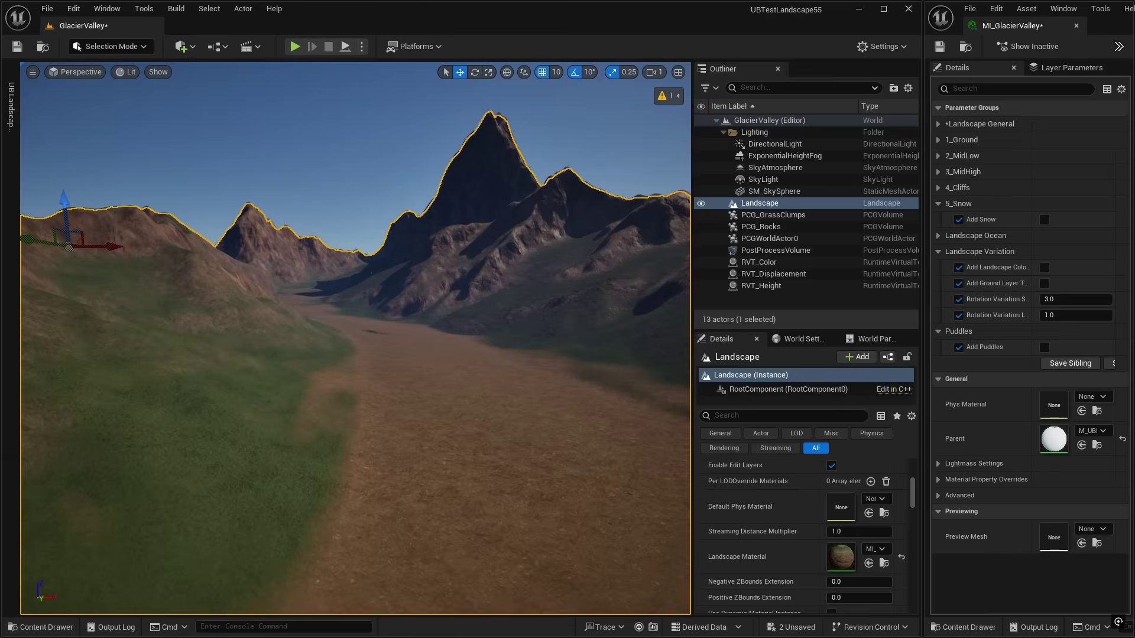
key("ctrl+l")
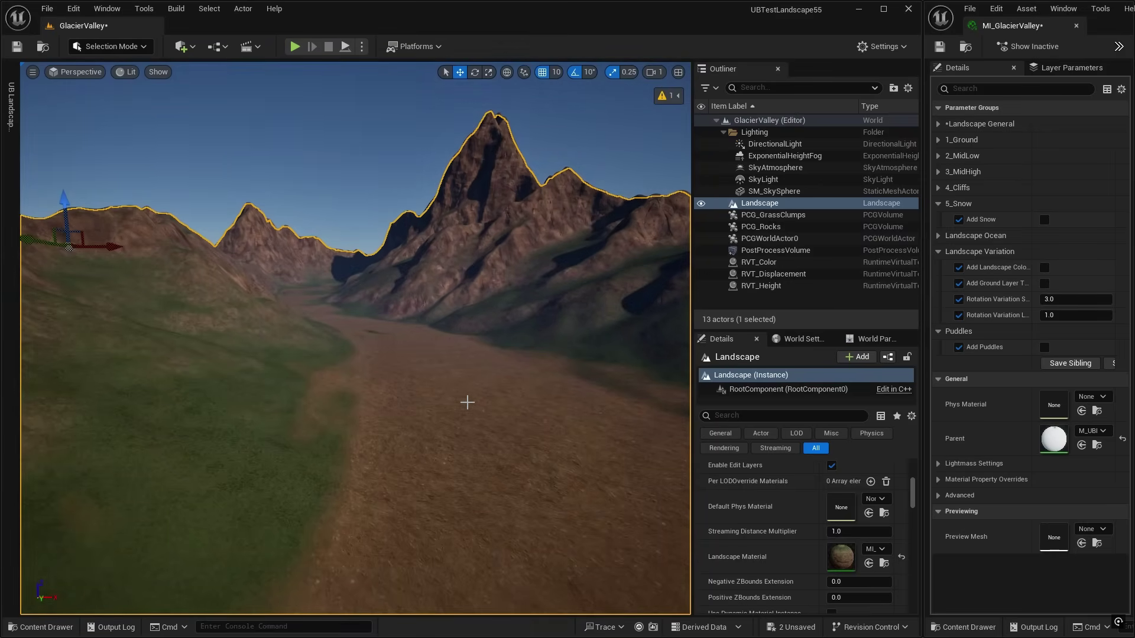
right_click_drag(527, 406, 494, 390)
Expand the Landscape General group and enable the Near Tiling and Far Tiling overrides
left_click(937, 124)
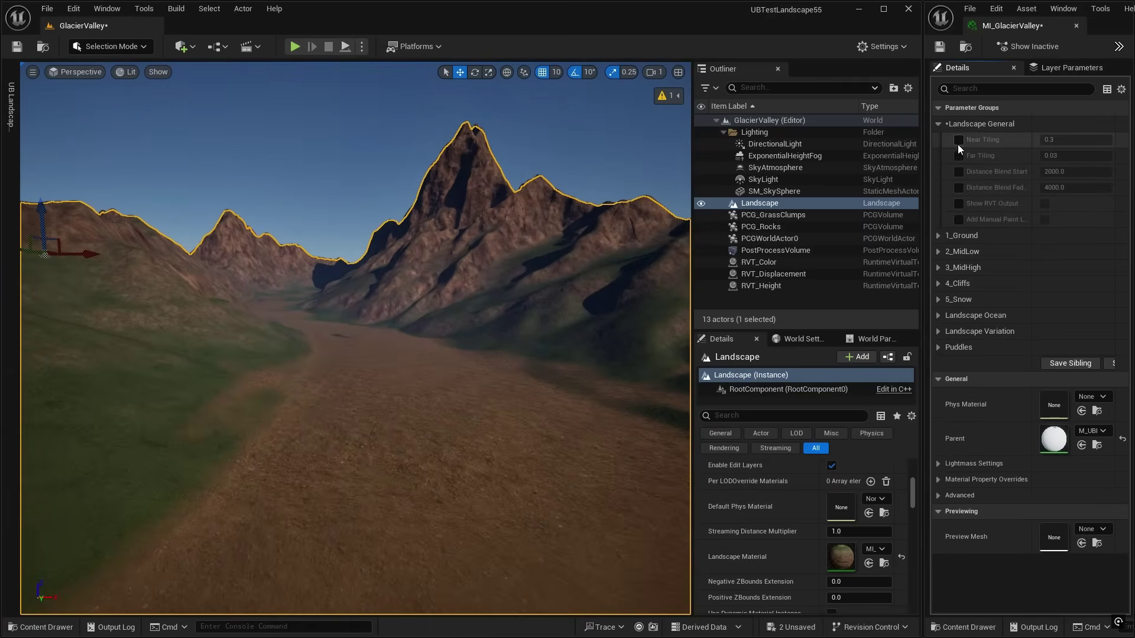
left_click(958, 139)
left_click(958, 156)
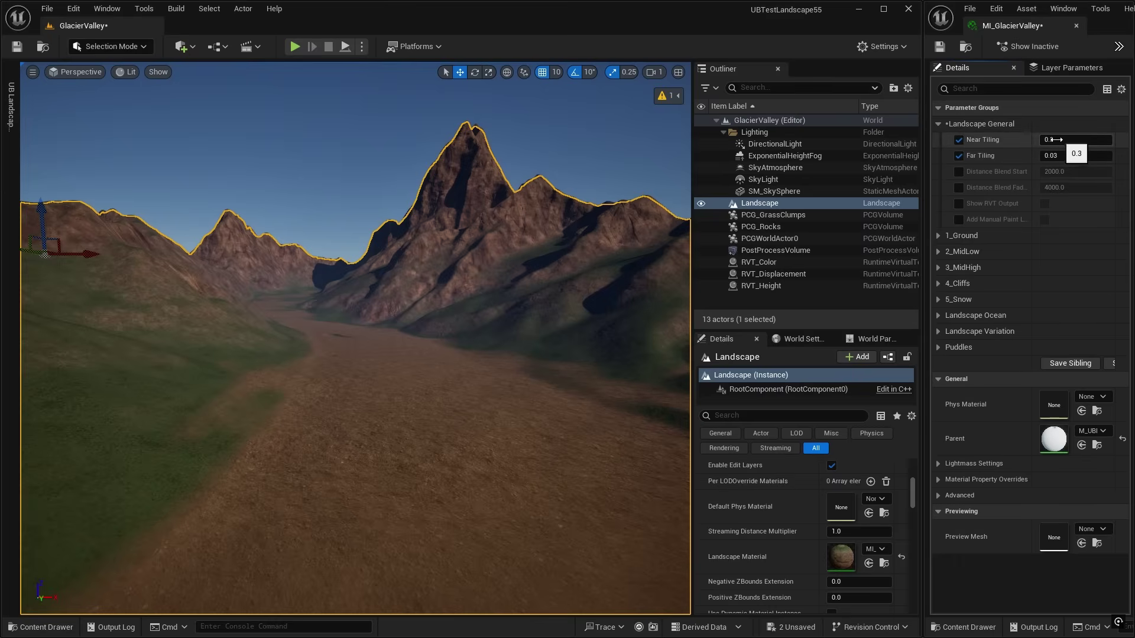
right_click_drag(435, 450, 415, 488)
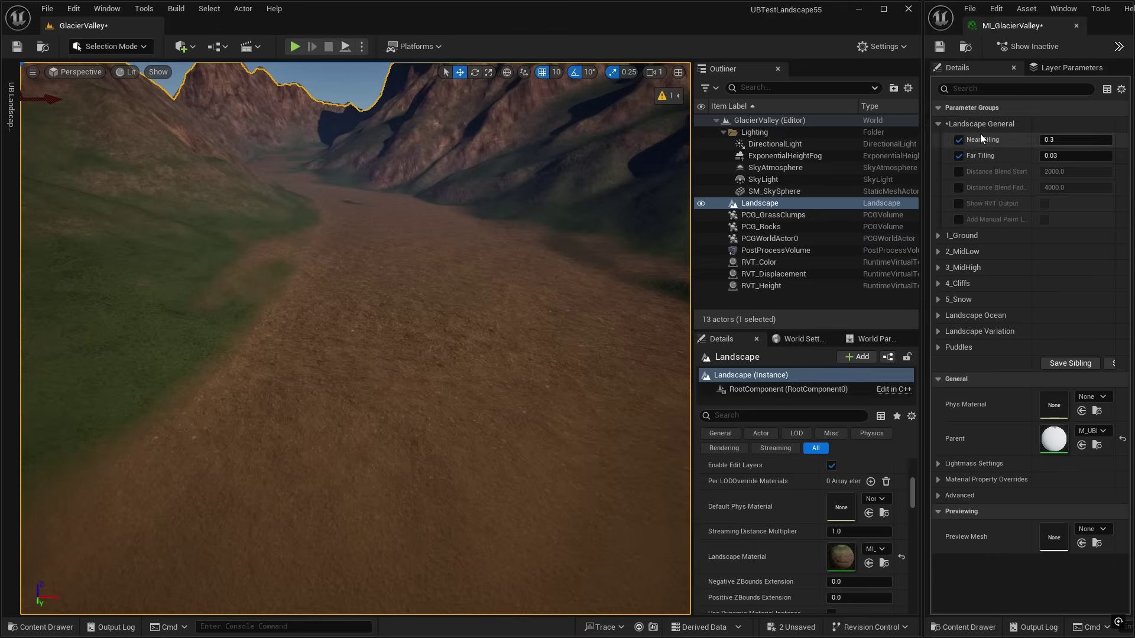
Try a Near Tiling of 0.03 on the ground textures and return it to 0.3
left_click(1066, 140)
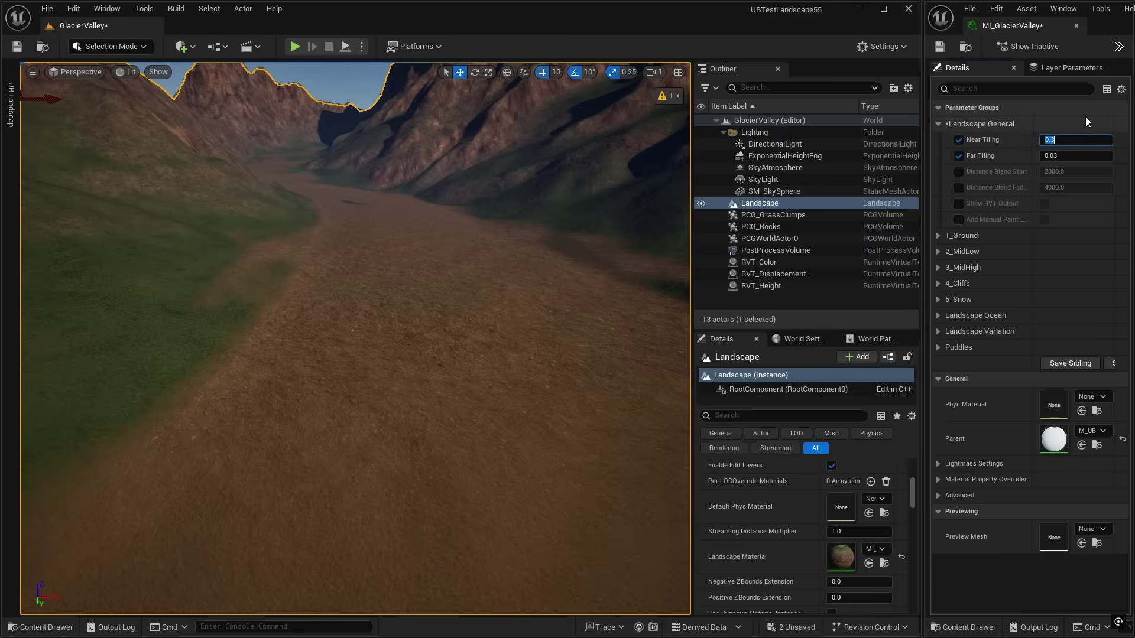
type(".03")
key("Return")
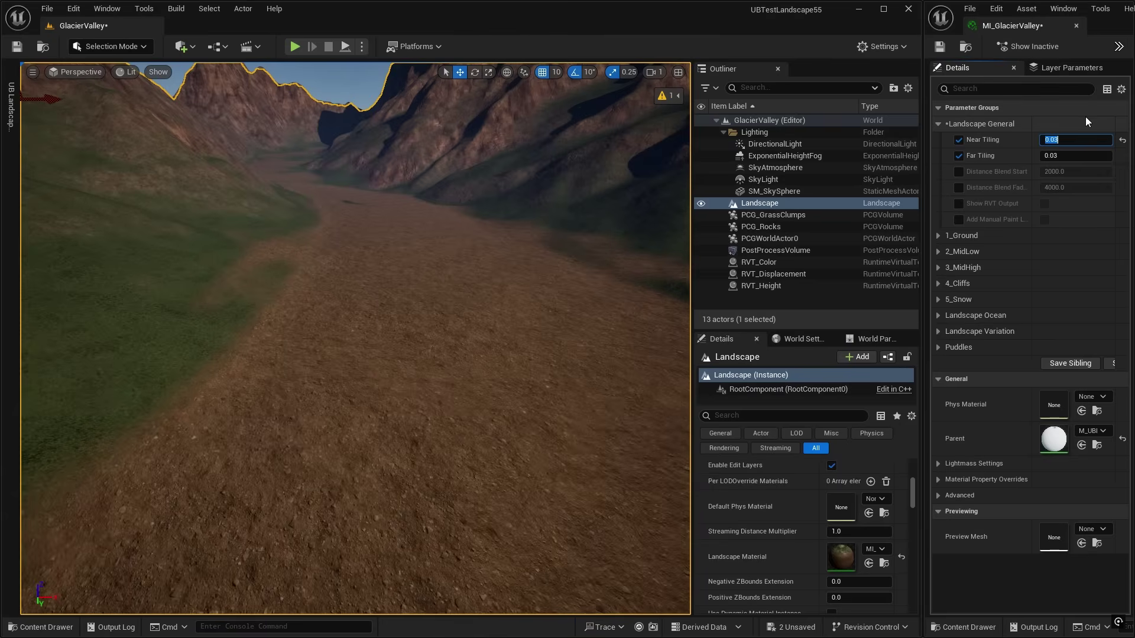
type(".3")
key("Return")
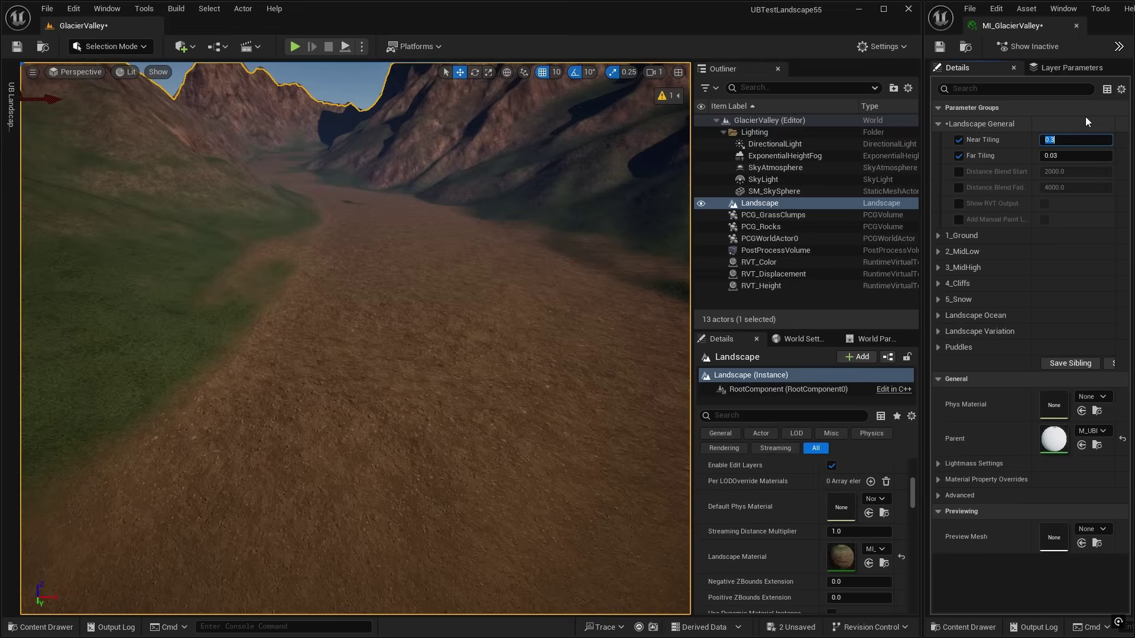
Try a Far Tiling of 0.3 and return it to 0.03, viewing the valley ground up close
left_click(1067, 155)
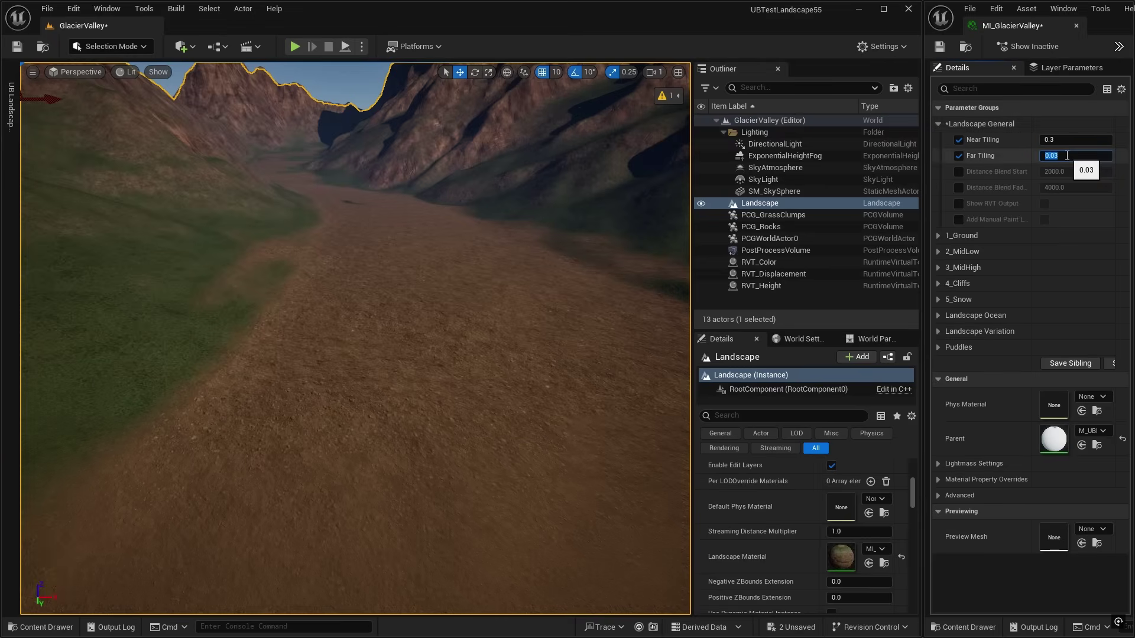
key("Return")
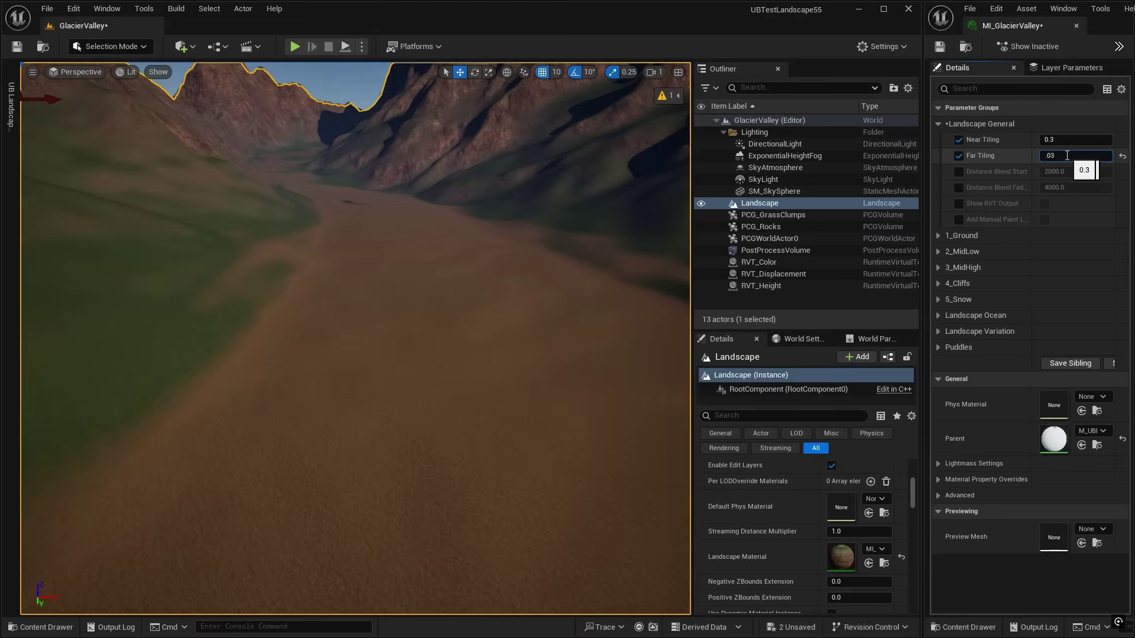
key("Return")
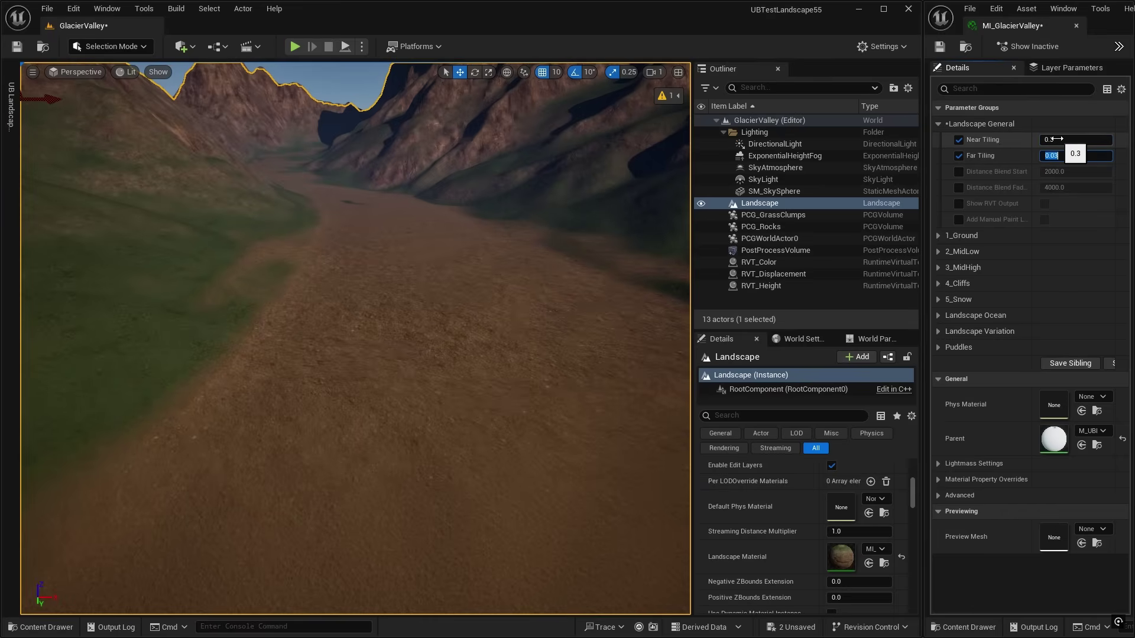
mouse_move(511, 475)
right_mouse_down()
mouse_move(505, 434)
mouse_move(506, 480)
mouse_move(506, 468)
right_mouse_up()
right_click_drag(372, 148, 373, 130)
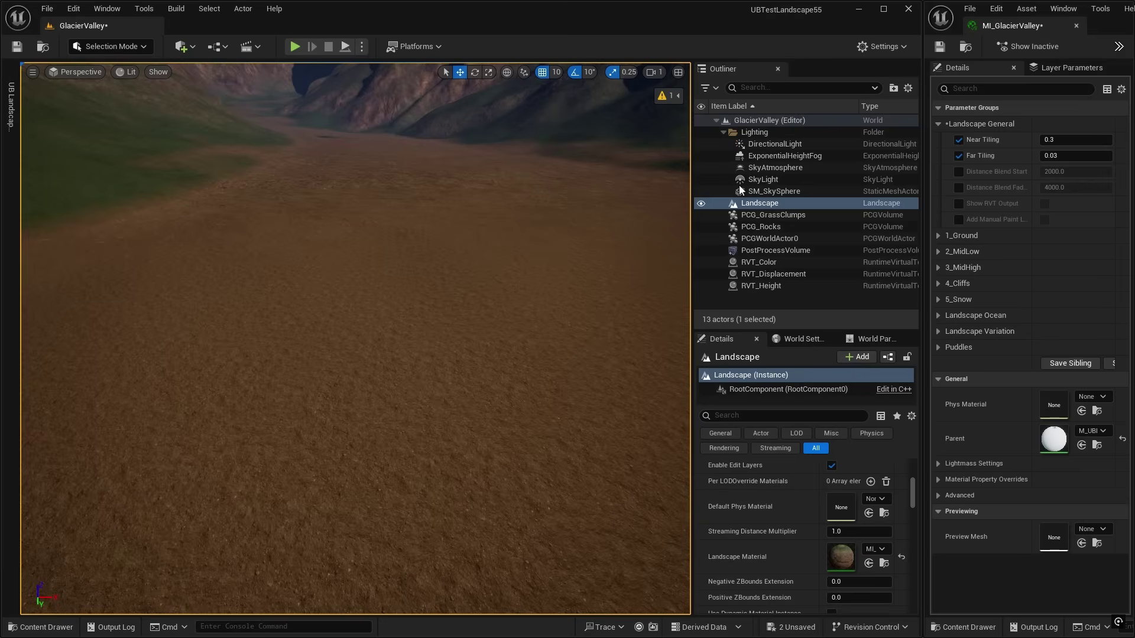
Enable the Distance Blend Start and Distance Blend Fade Length overrides and set the fade length to 0
left_click(959, 188)
left_click(958, 171)
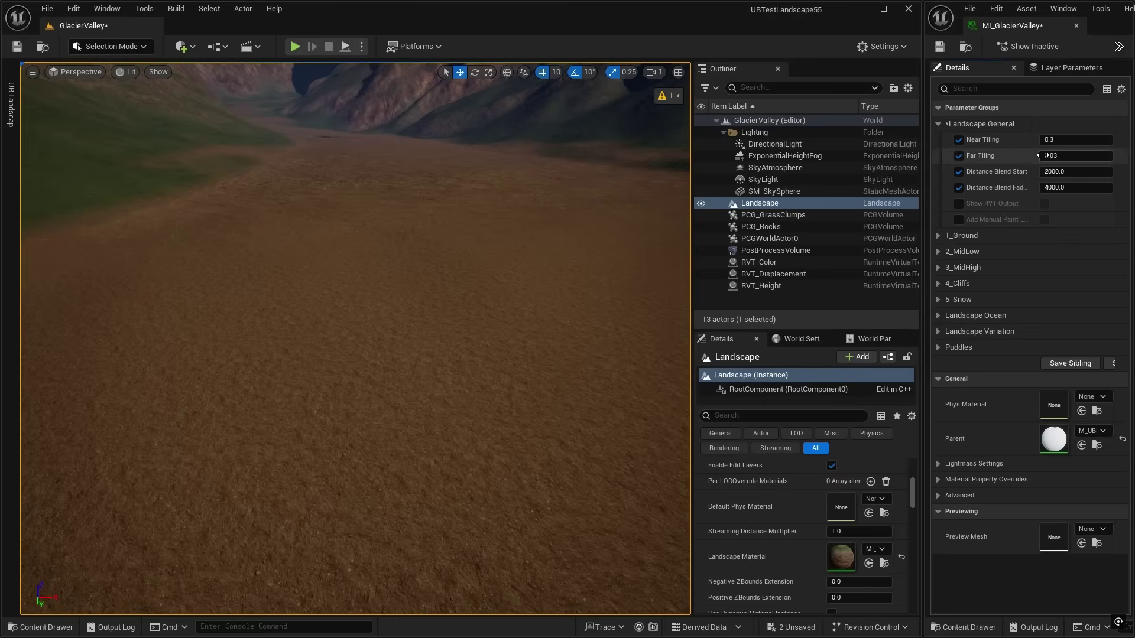
left_click_drag(1030, 158, 1045, 158)
left_click(1080, 188)
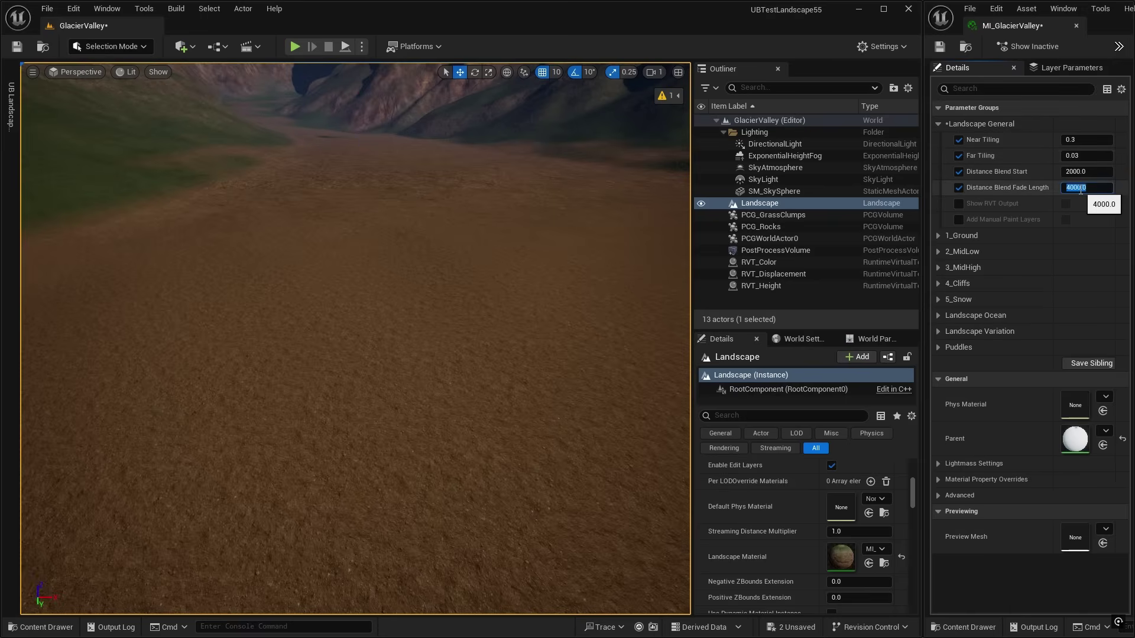
type("0")
key("Return")
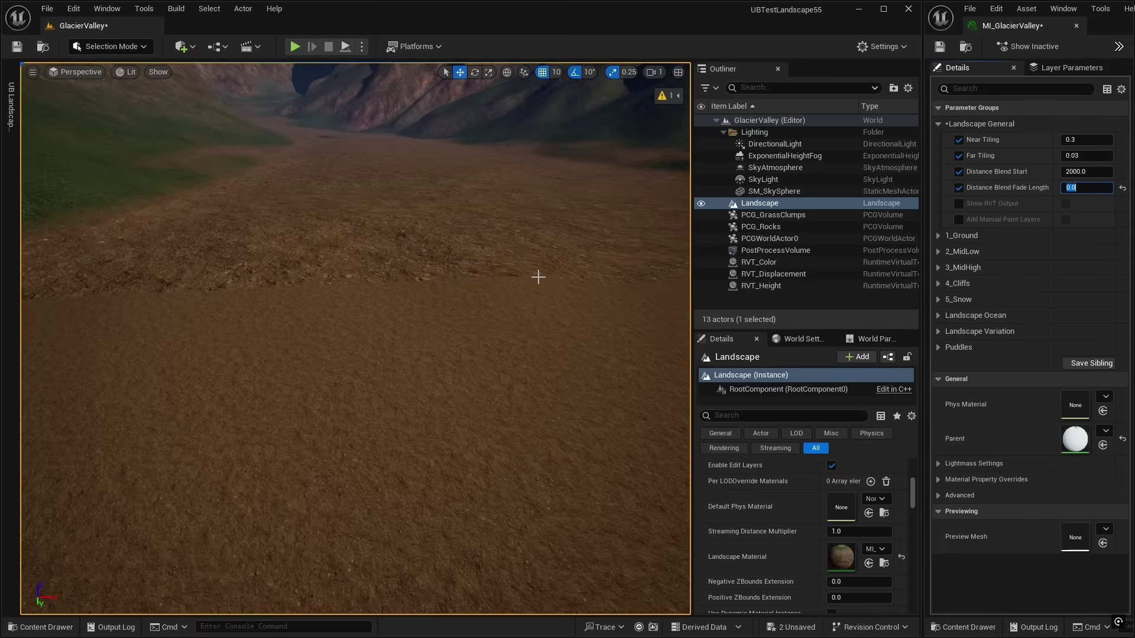
Try larger Distance Blend Start values, such as 3000, and return it to 2000
left_click(434, 281)
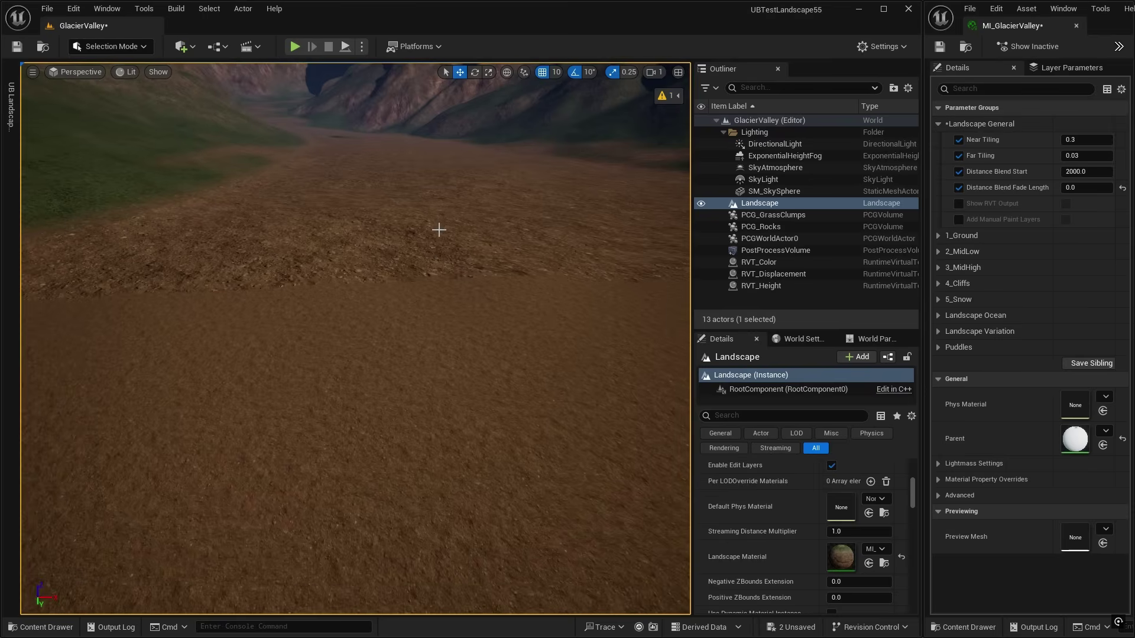
left_click(1077, 171)
type("3")
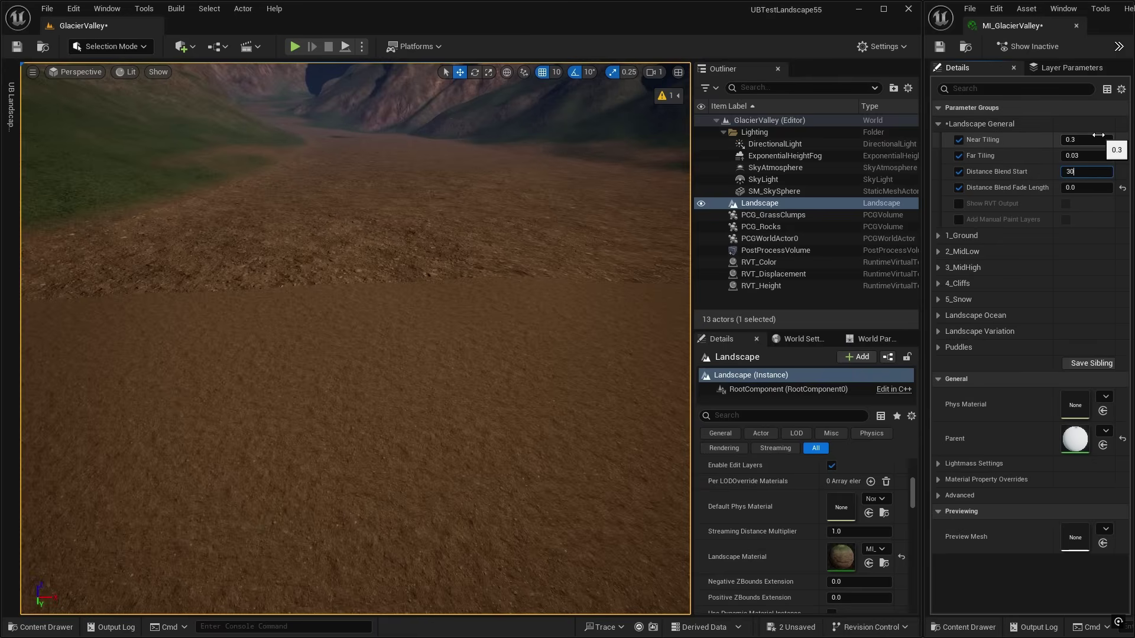
key("Return")
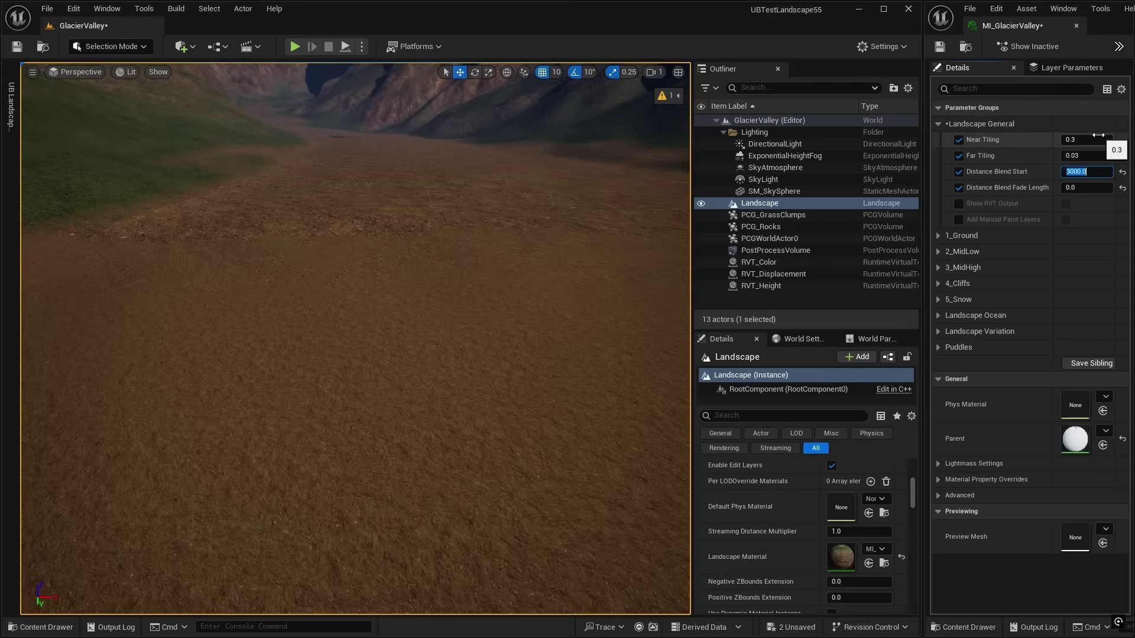
type("400")
key("Return")
type("2")
key("Return")
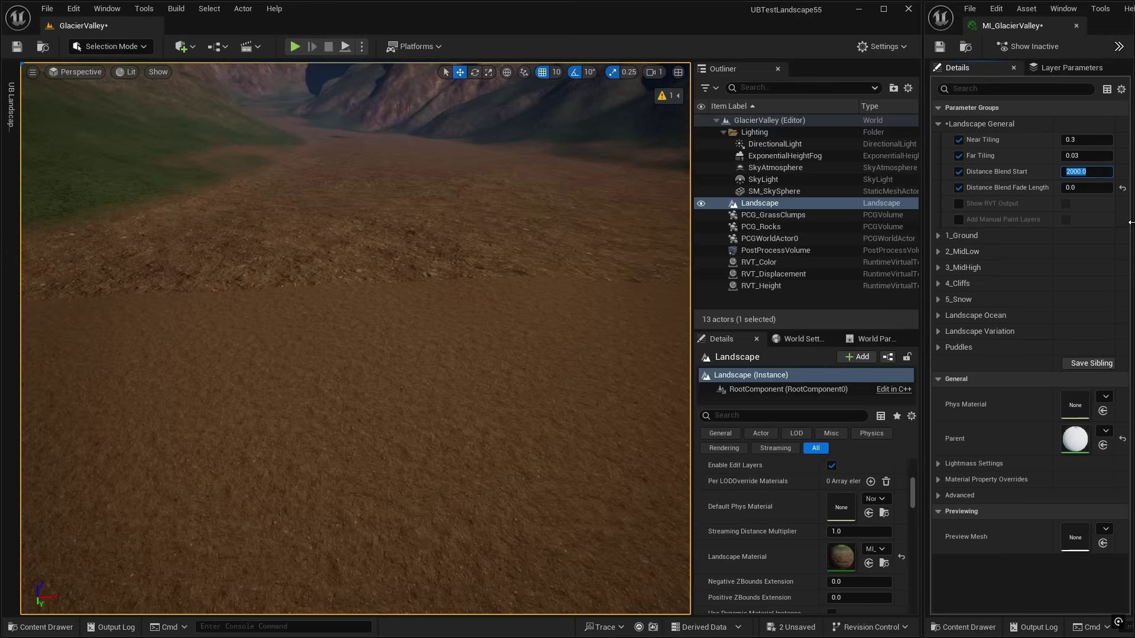
Set the Distance Blend Fade Length to 5000
left_click(1068, 187)
type("5000")
key("Return")
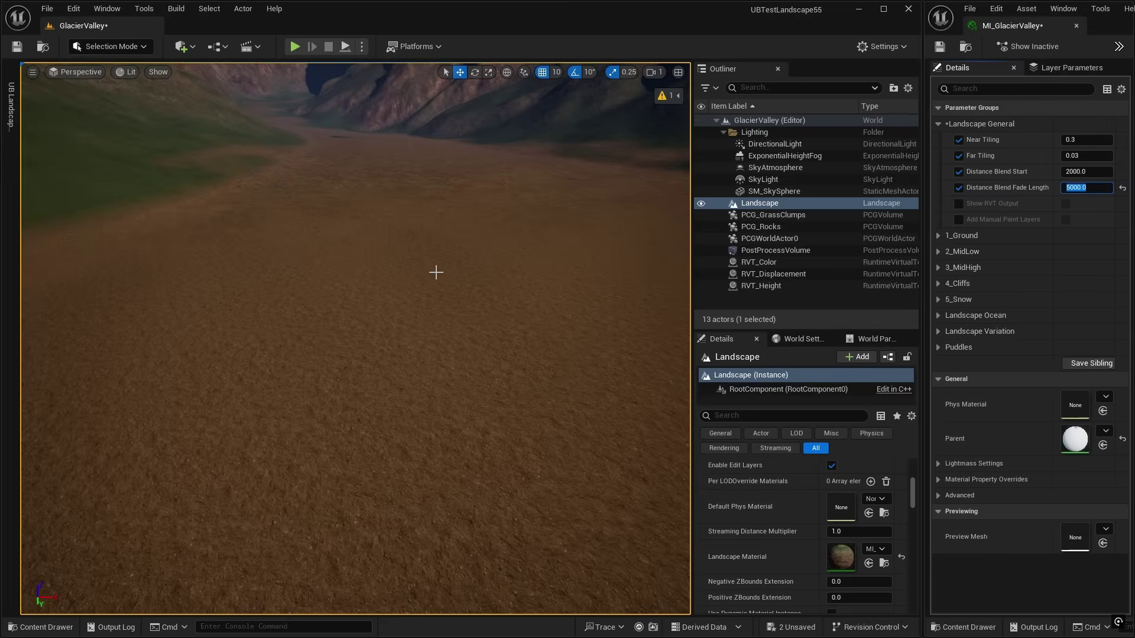
Override Show RVT Output and Add Manual Paint Layers, leaving the tiling and distance blend overrides disabled
left_click(958, 204)
left_click(958, 220)
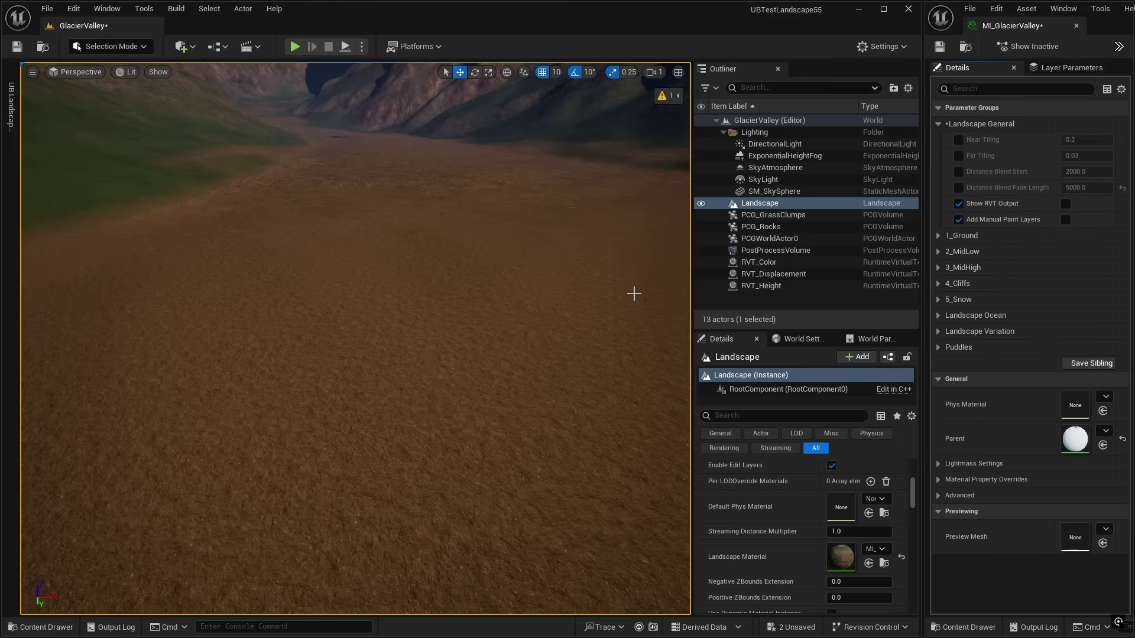
right_click_drag(630, 293, 630, 293)
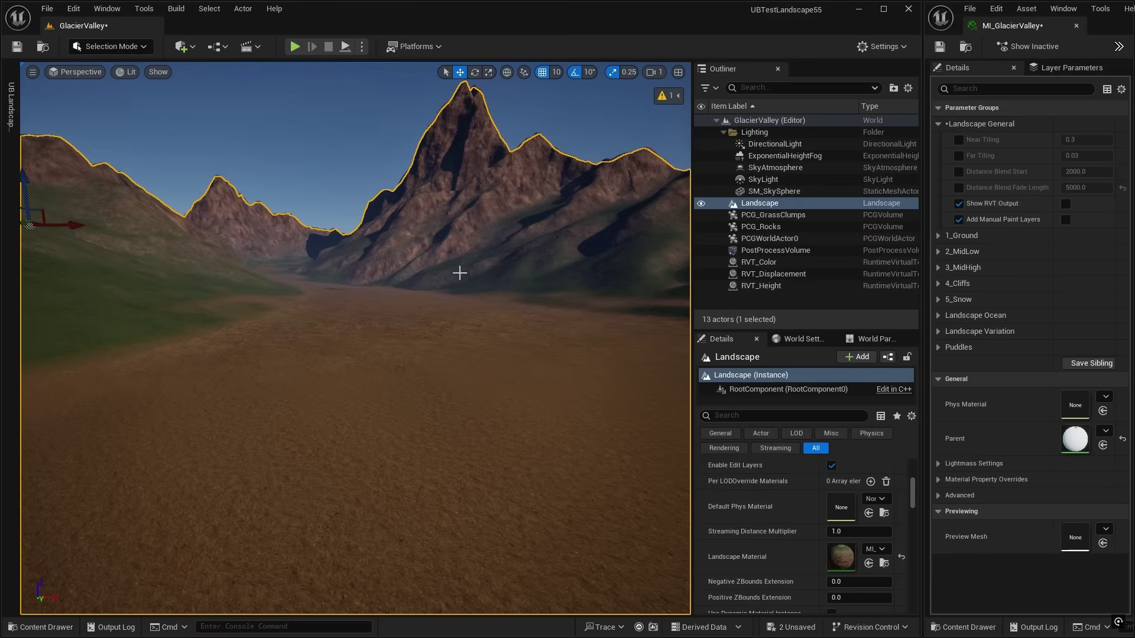
Turn on Show RVT Output and inspect the terrain in the viewport from slightly different angles
left_click(1065, 203)
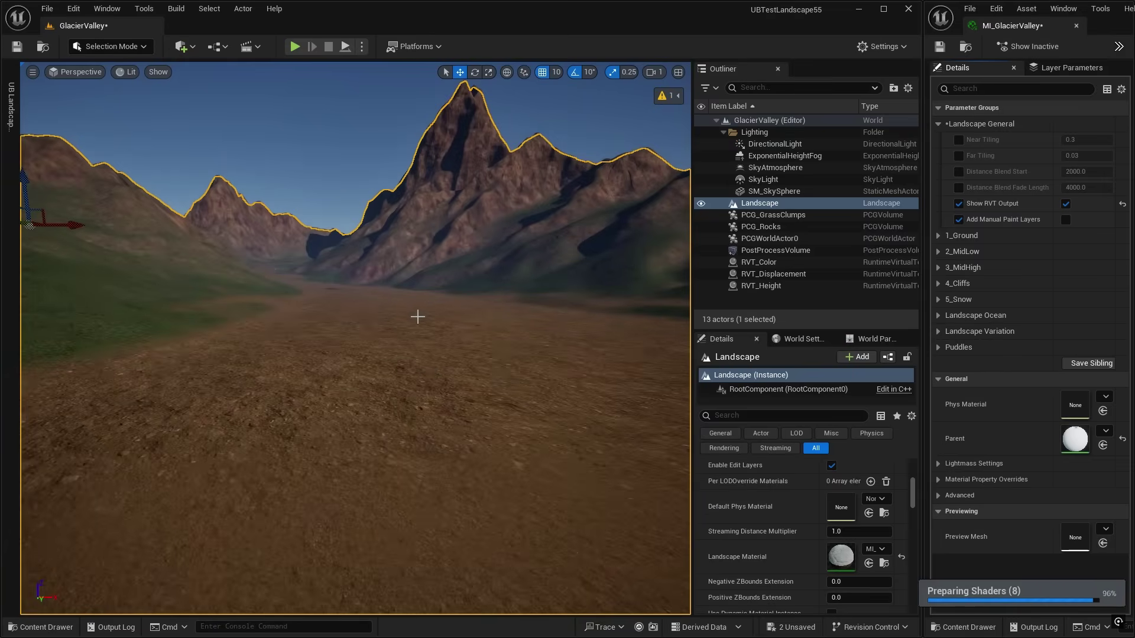
right_click_drag(459, 388, 422, 351)
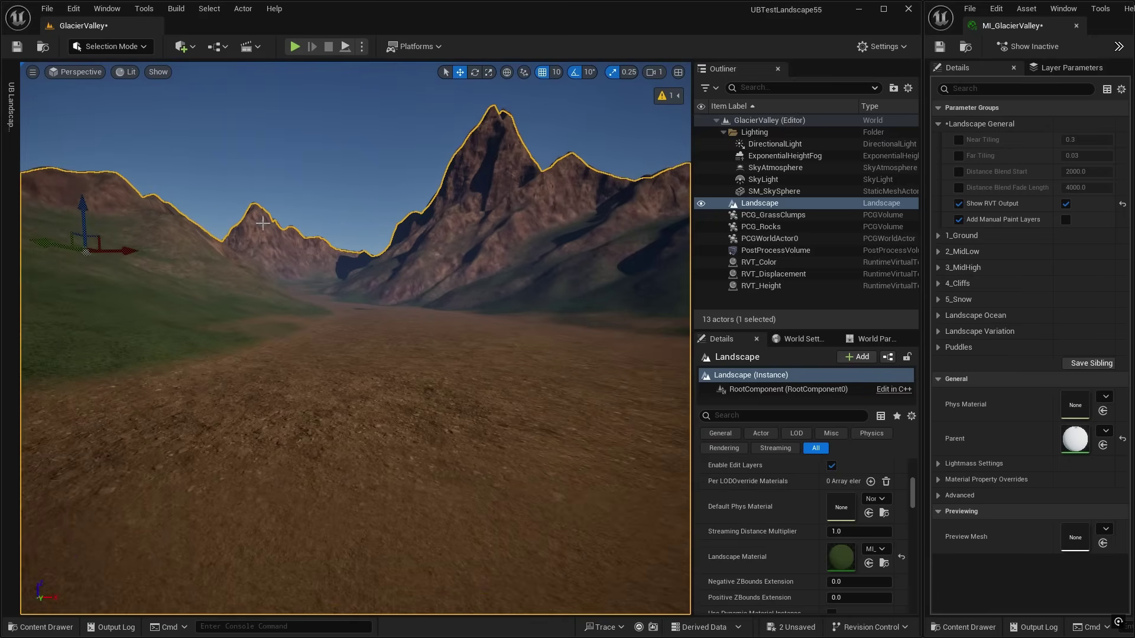
mouse_move(519, 312)
right_mouse_down()
mouse_move(561, 311)
mouse_move(528, 305)
right_mouse_up()
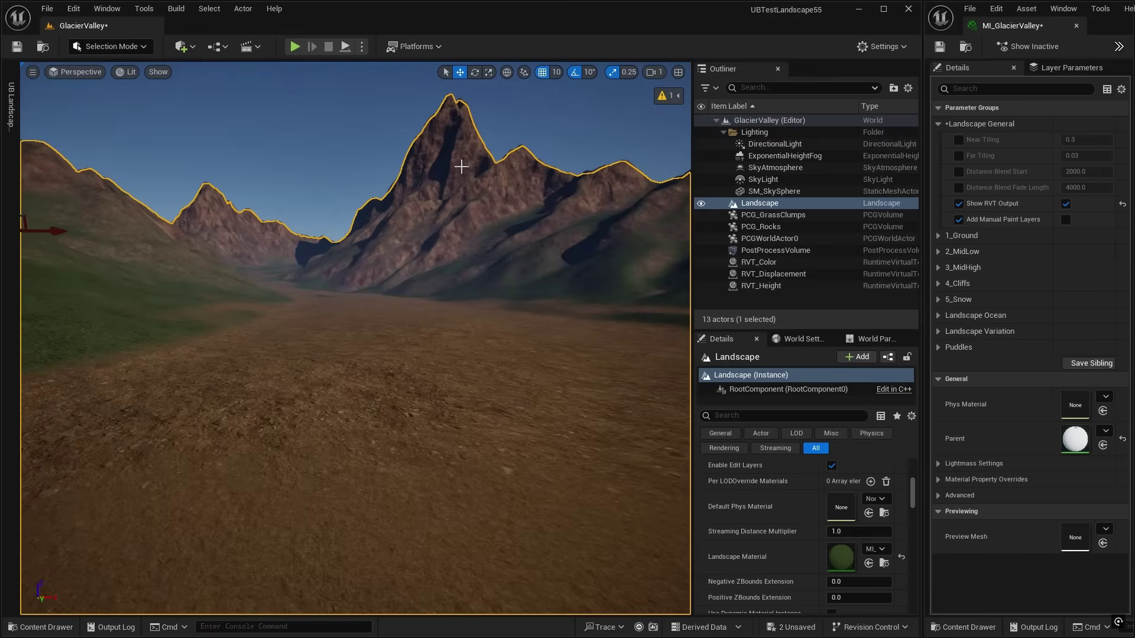
left_click(504, 131)
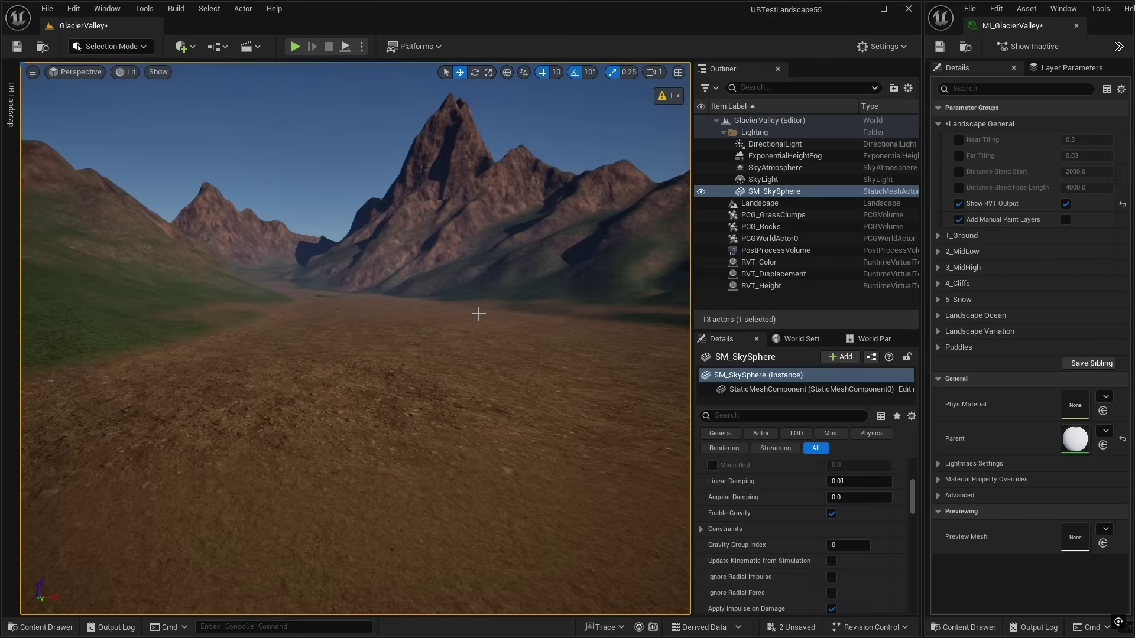
Browse to the UBLandscapeAuto RVT folder in the project content and open the RVT_Color virtual texture
key("ctrl+space")
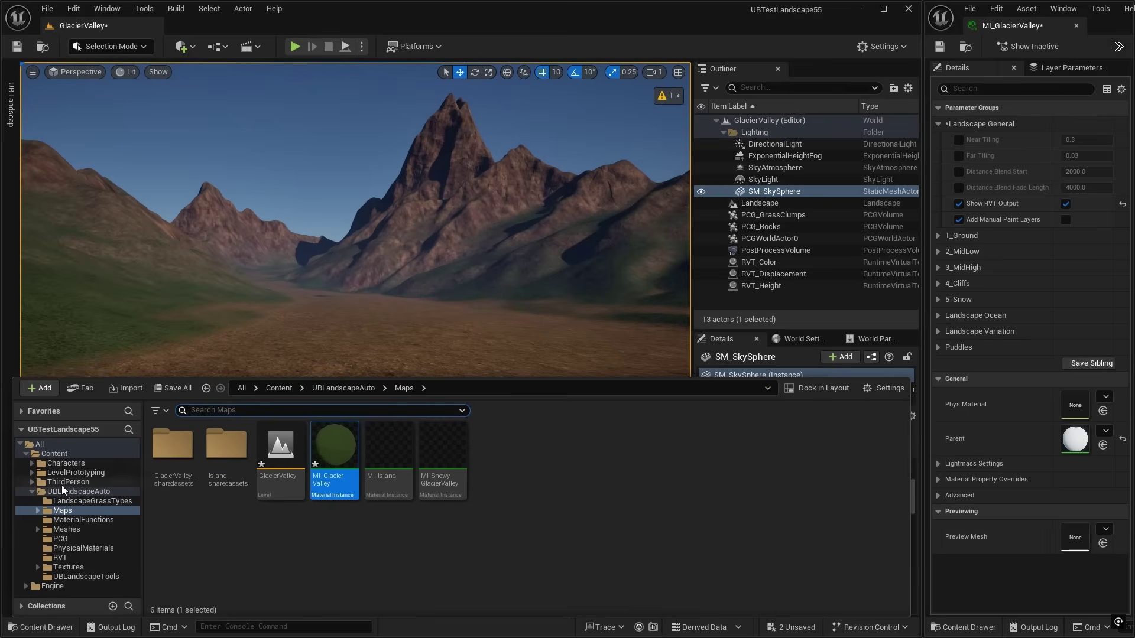
left_click(59, 558)
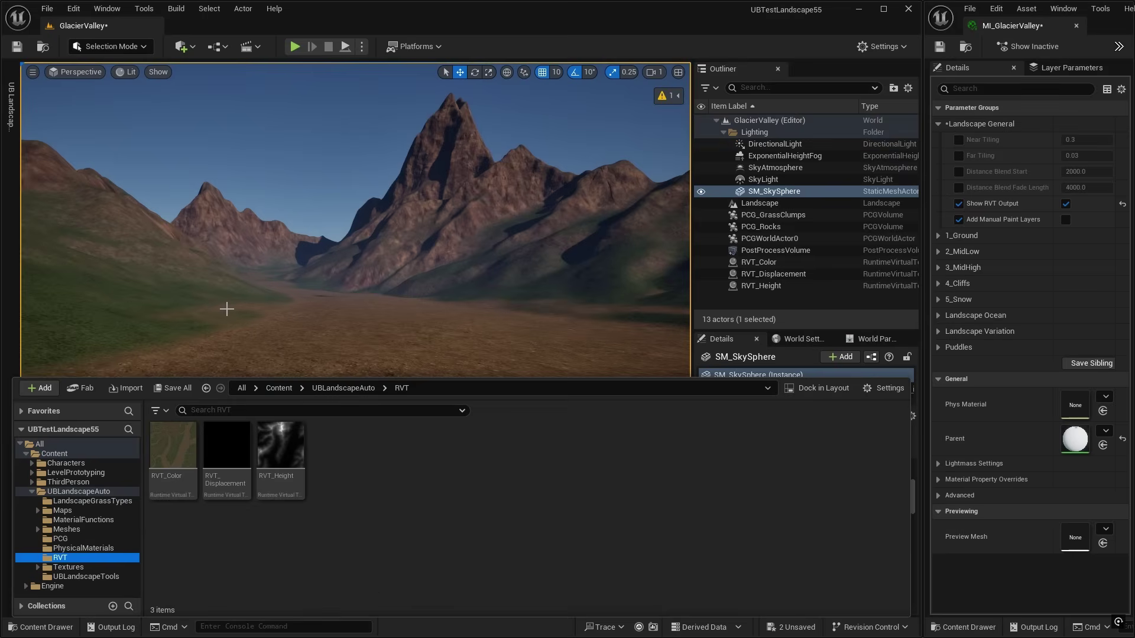
left_click(177, 453)
double_click(178, 452)
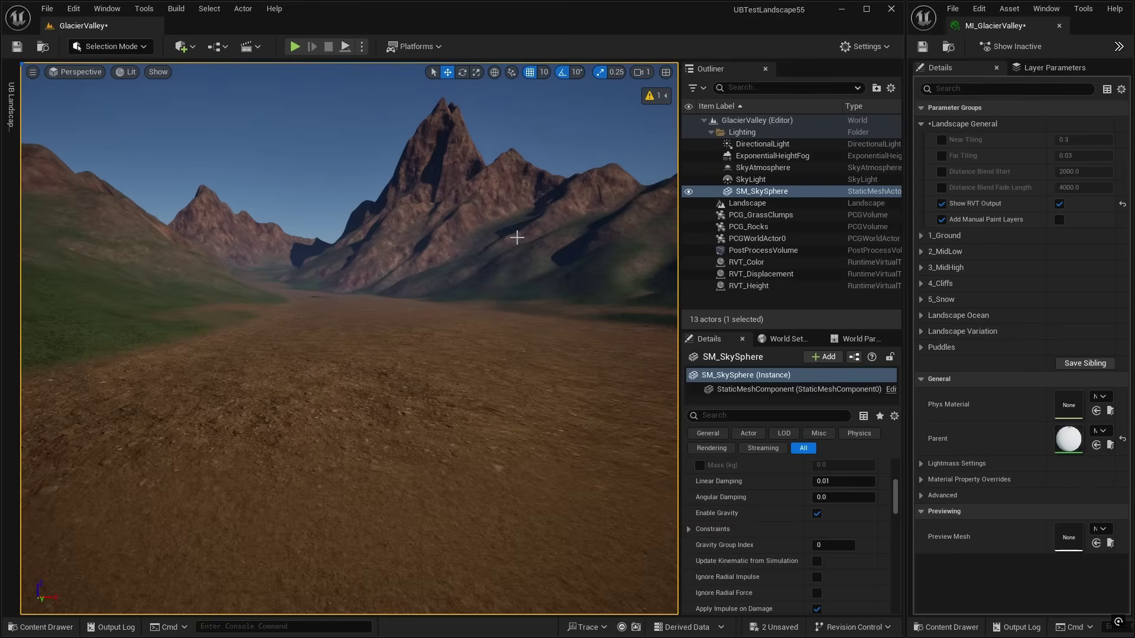
Collapse the Landscape General parameter group of MI_GlacierValley
left_click(945, 123)
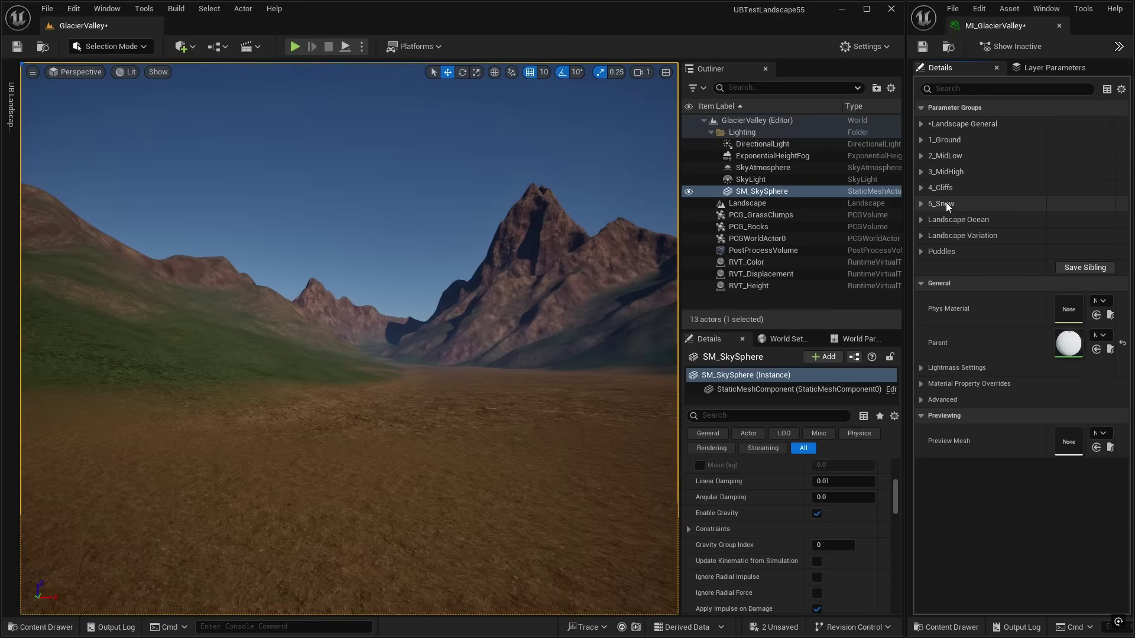
Expand the 1_Ground parameter group of MI_GlacierValley and view the ground closer in the viewport
left_click(921, 140)
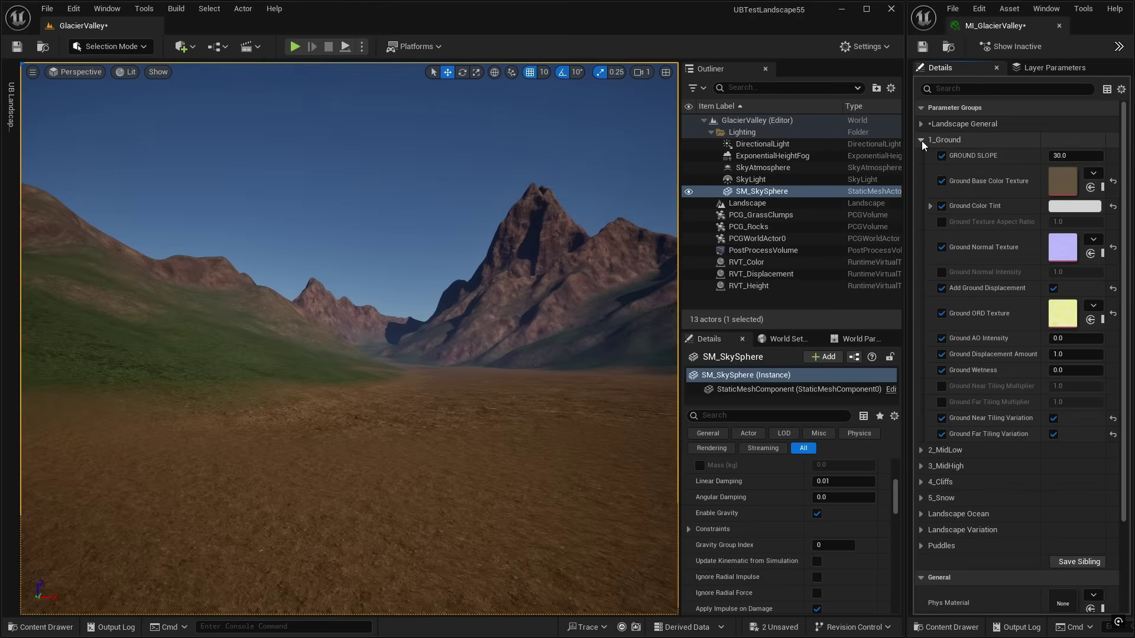
right_click_drag(559, 342, 529, 322)
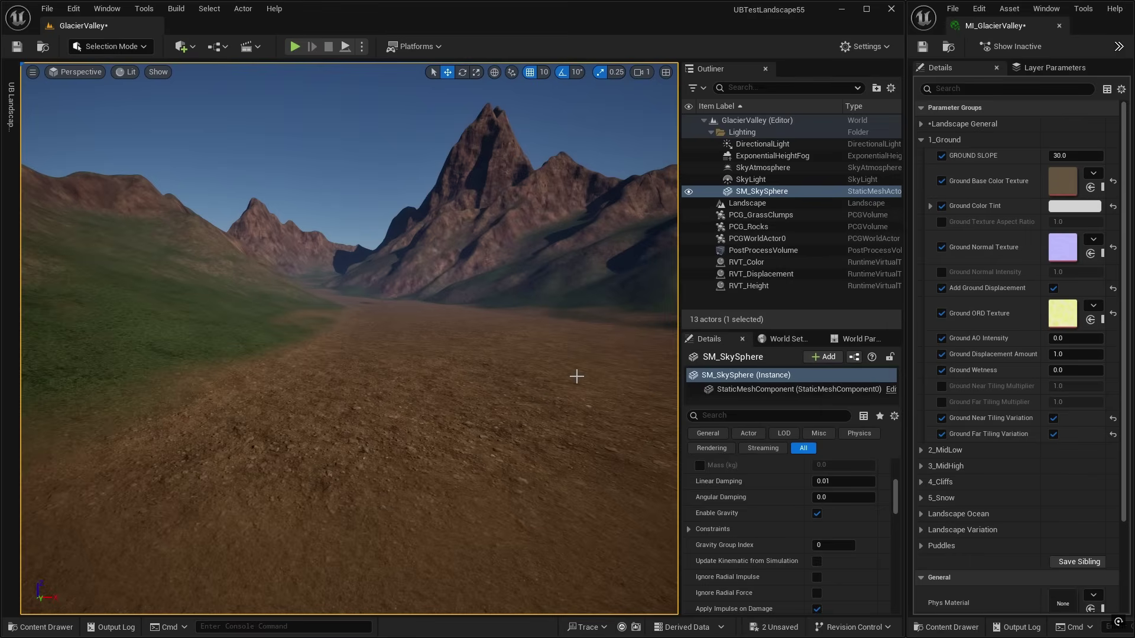
Try a GROUND SLOPE value of 10 and set it back to 30
mouse_move(962, 154)
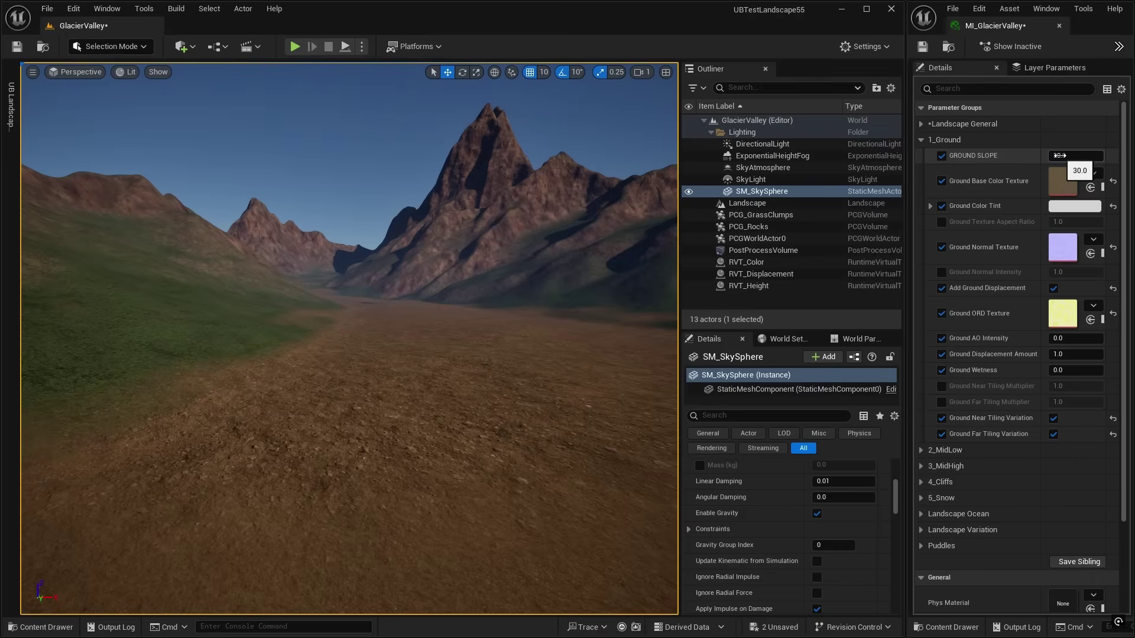
left_click(1061, 155)
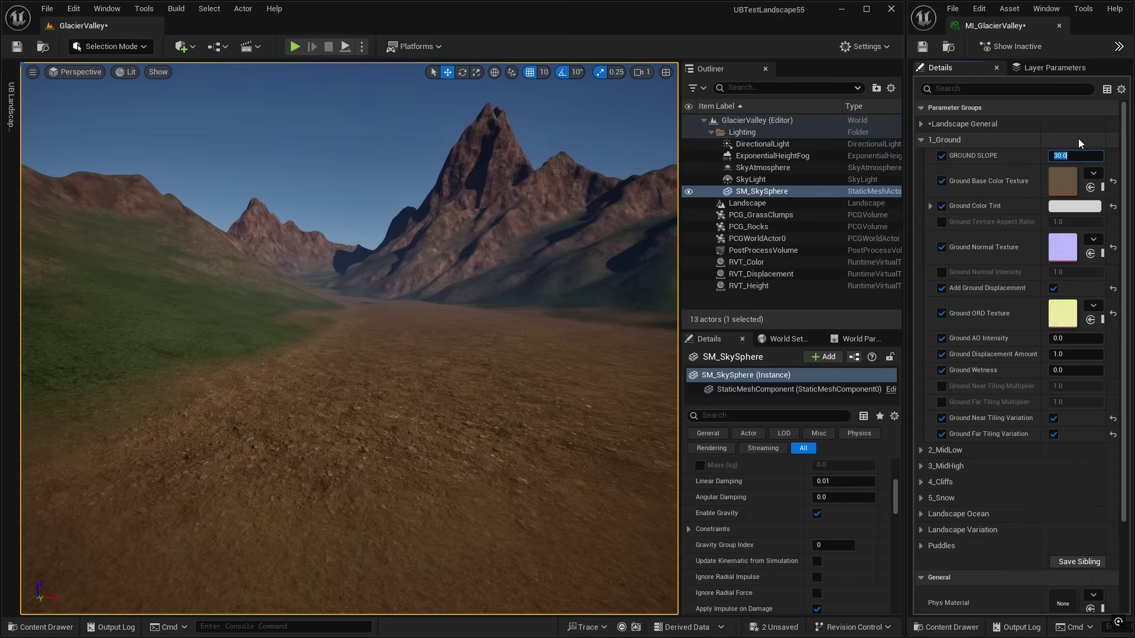
key("Return")
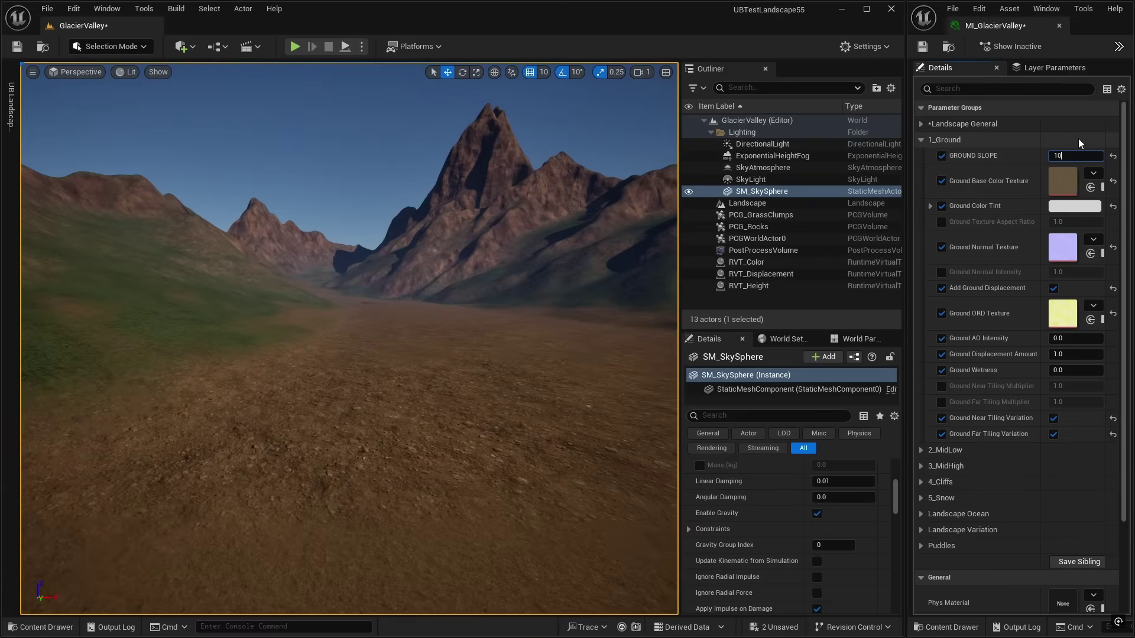
key("Return")
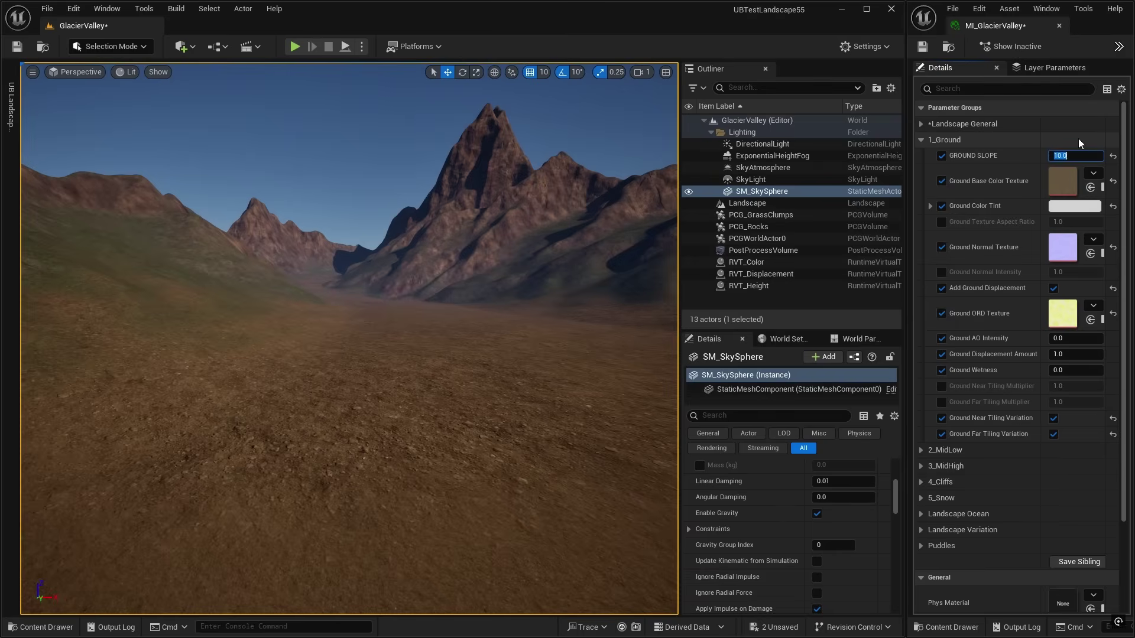
key("Return")
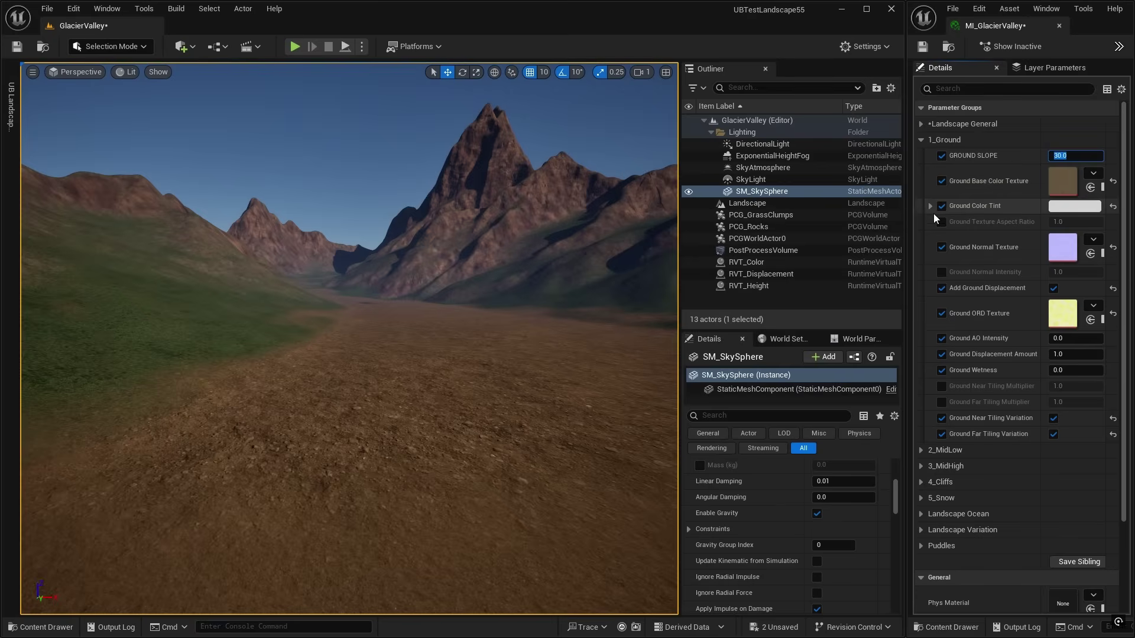
Widen the material instance editor and its parameter value column so the texture names are readable
left_click_drag(907, 229, 857, 230)
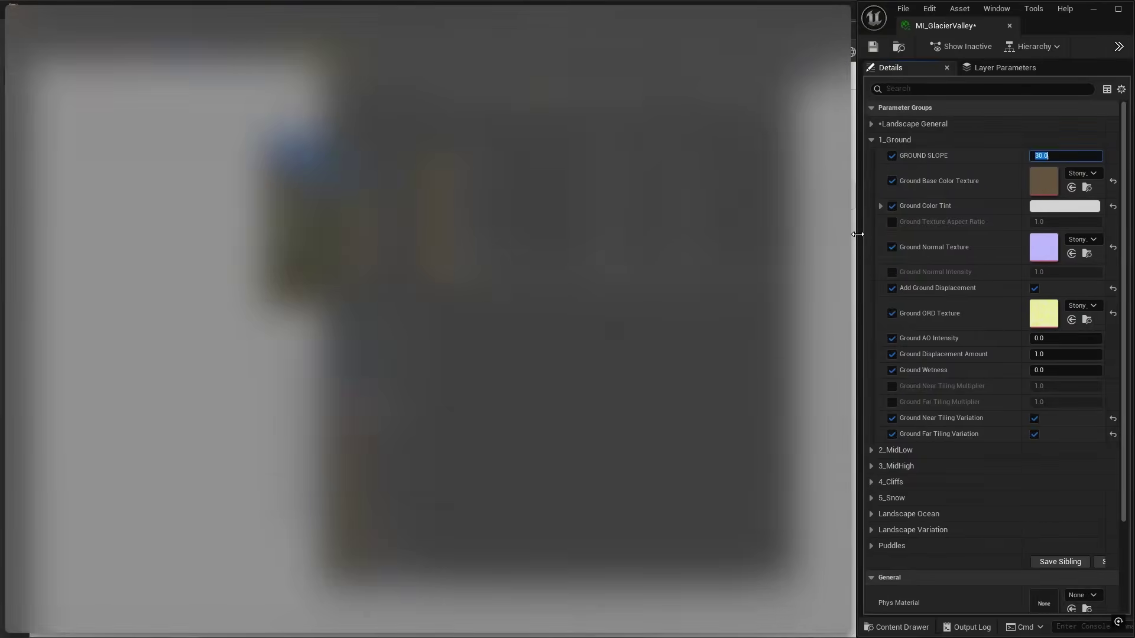
left_click_drag(858, 247, 836, 247)
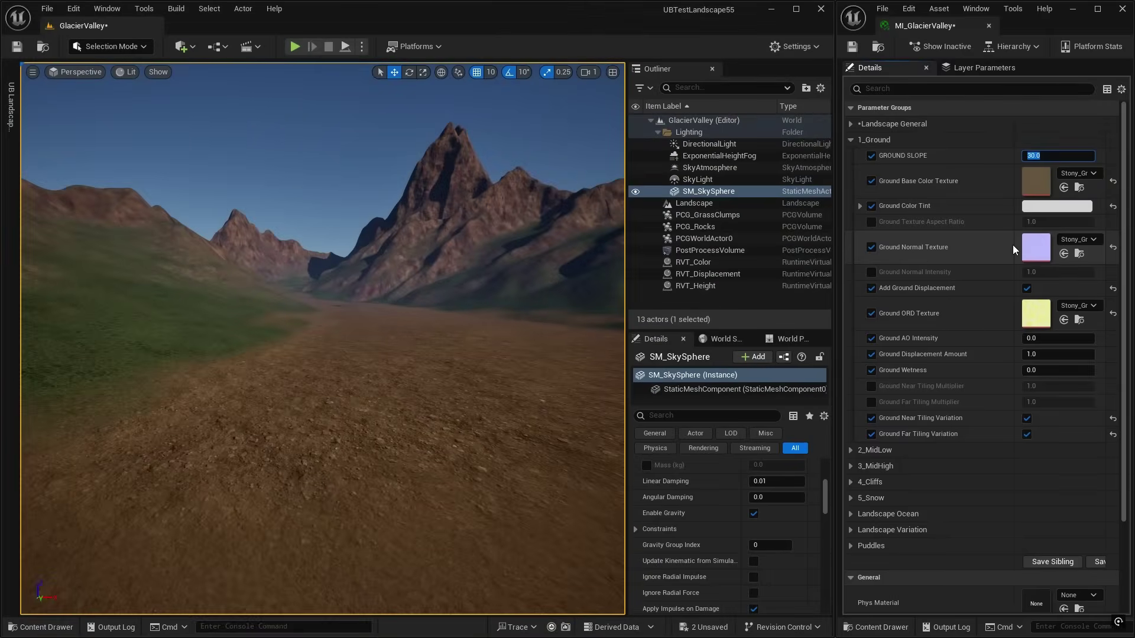
left_click_drag(1012, 245, 993, 210)
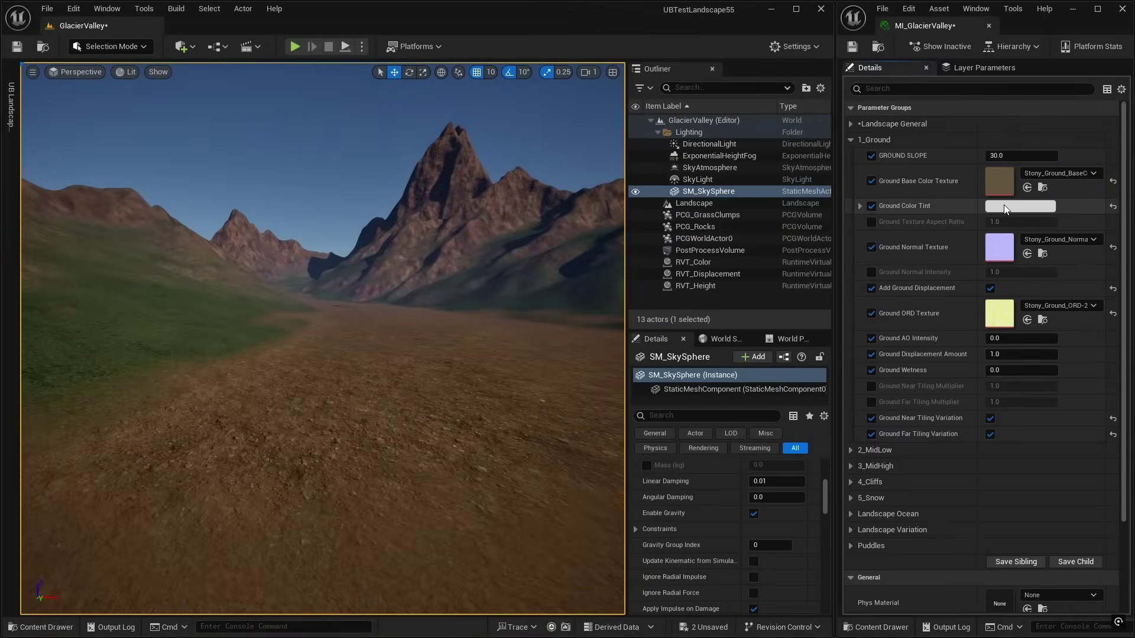
Try a brighter grey, bluish and orange Ground Color Tint, and discard the color changes
left_click(1039, 207)
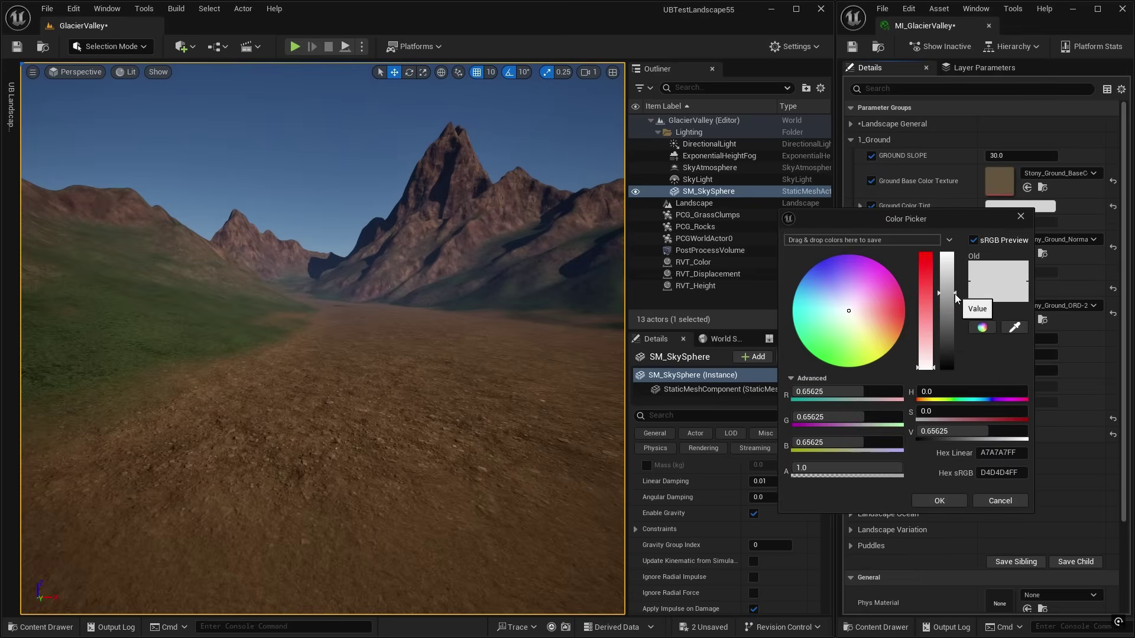
mouse_move(955, 293)
left_mouse_down()
mouse_move(958, 221)
mouse_move(966, 345)
mouse_move(958, 278)
left_mouse_up()
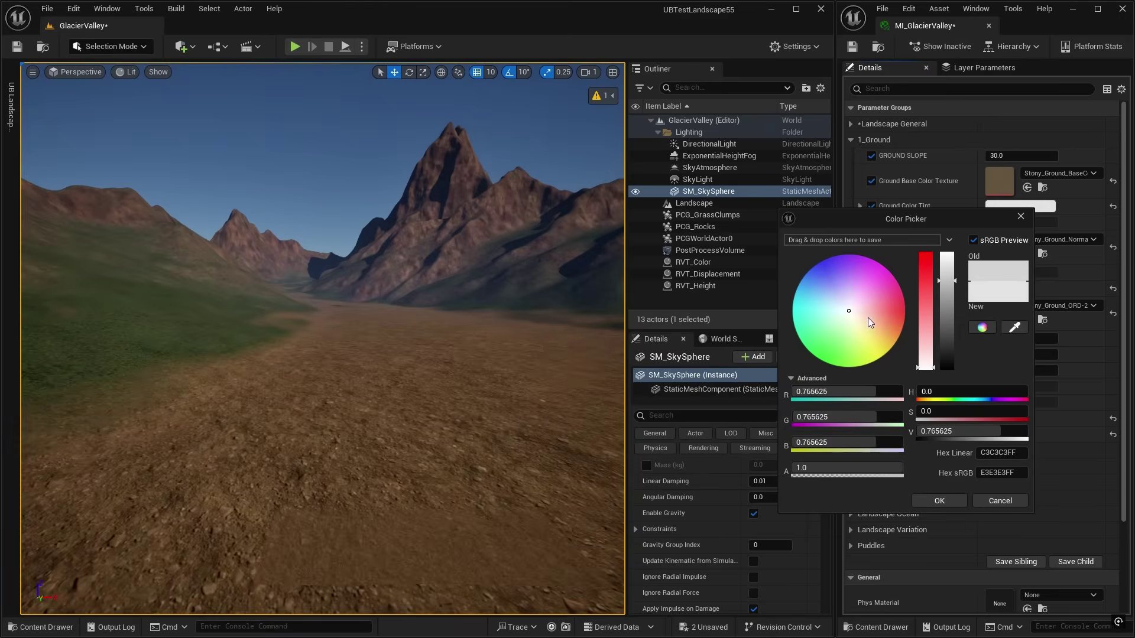
left_click(838, 301)
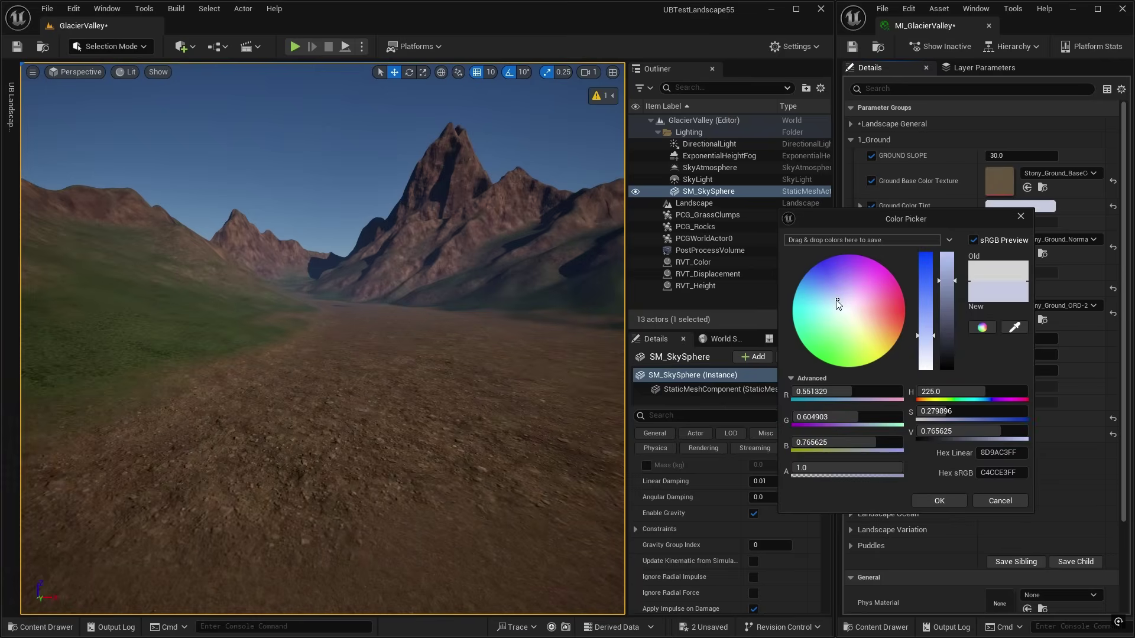
left_click(828, 290)
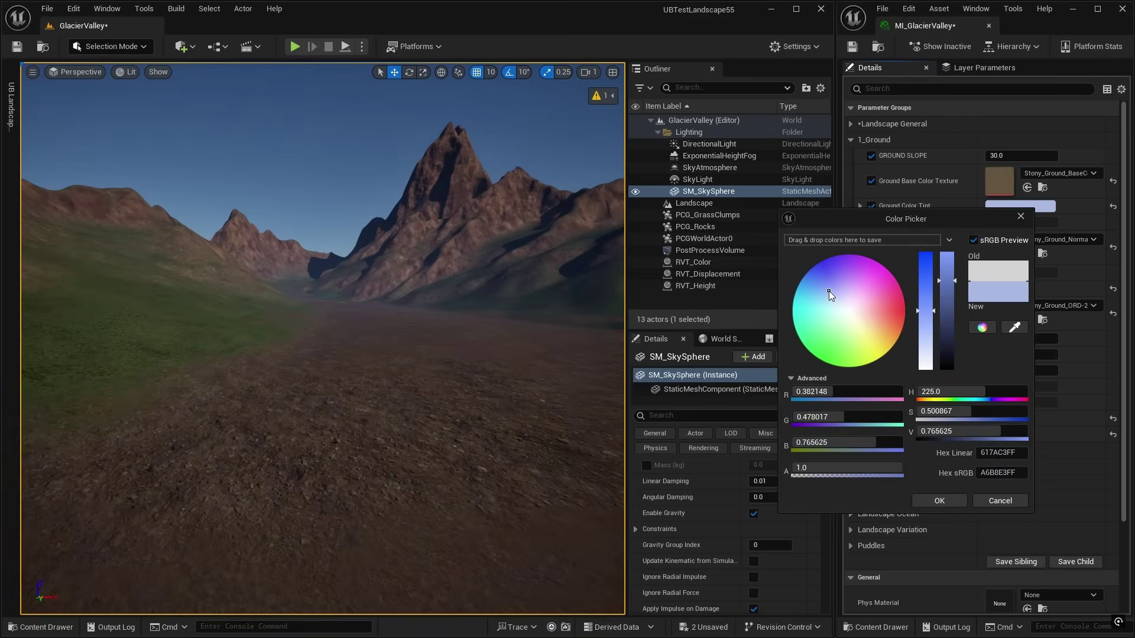
left_click(870, 325)
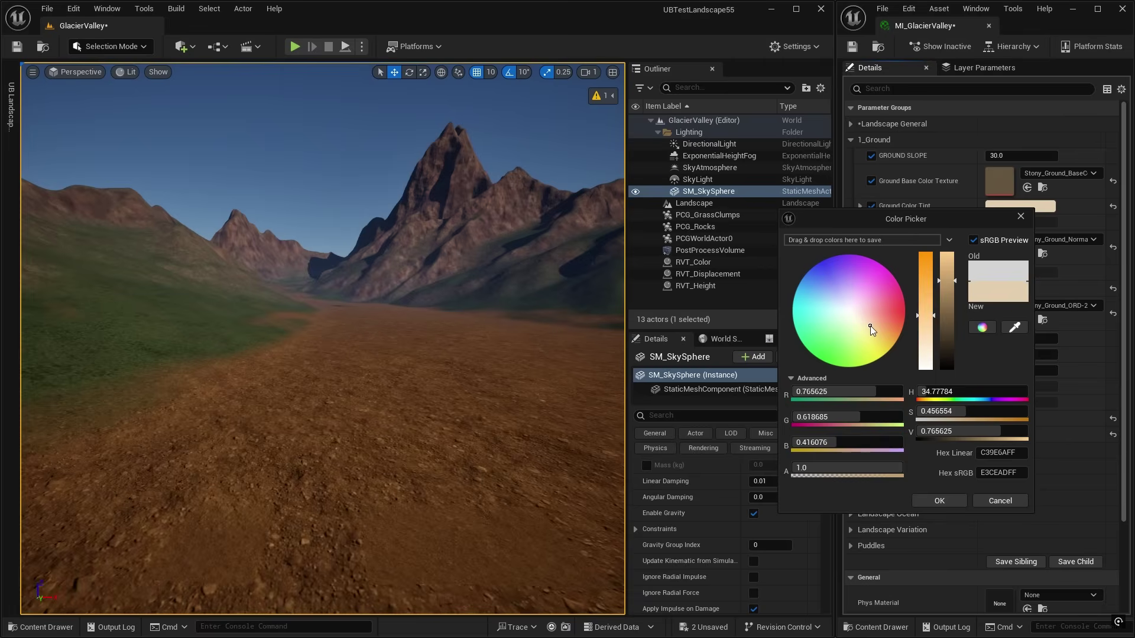
left_click(864, 314)
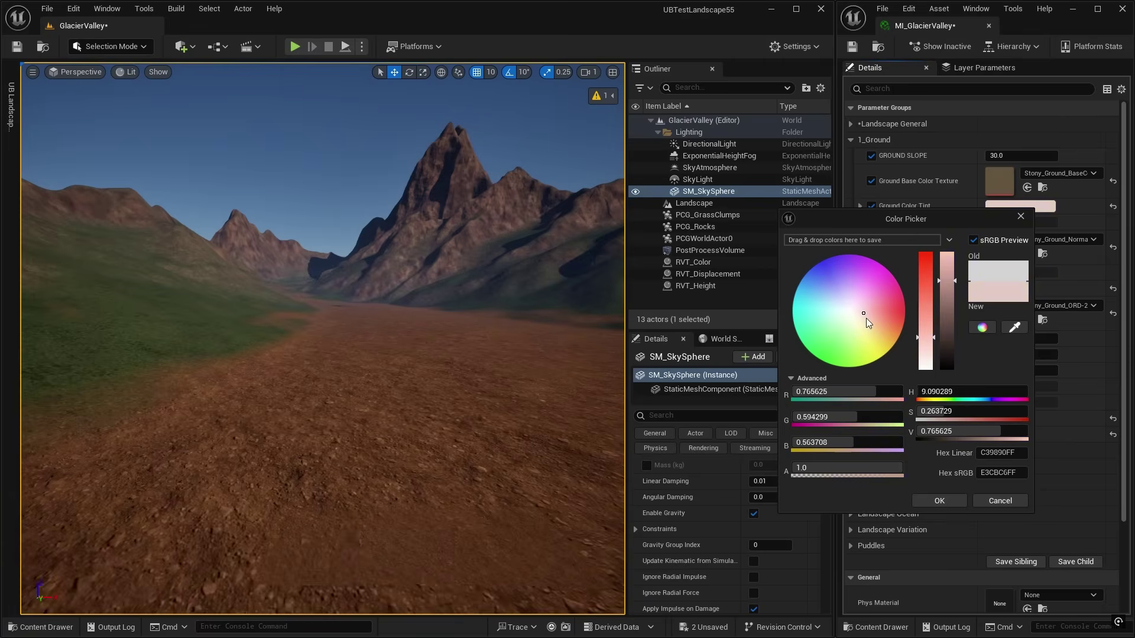
left_click(874, 328)
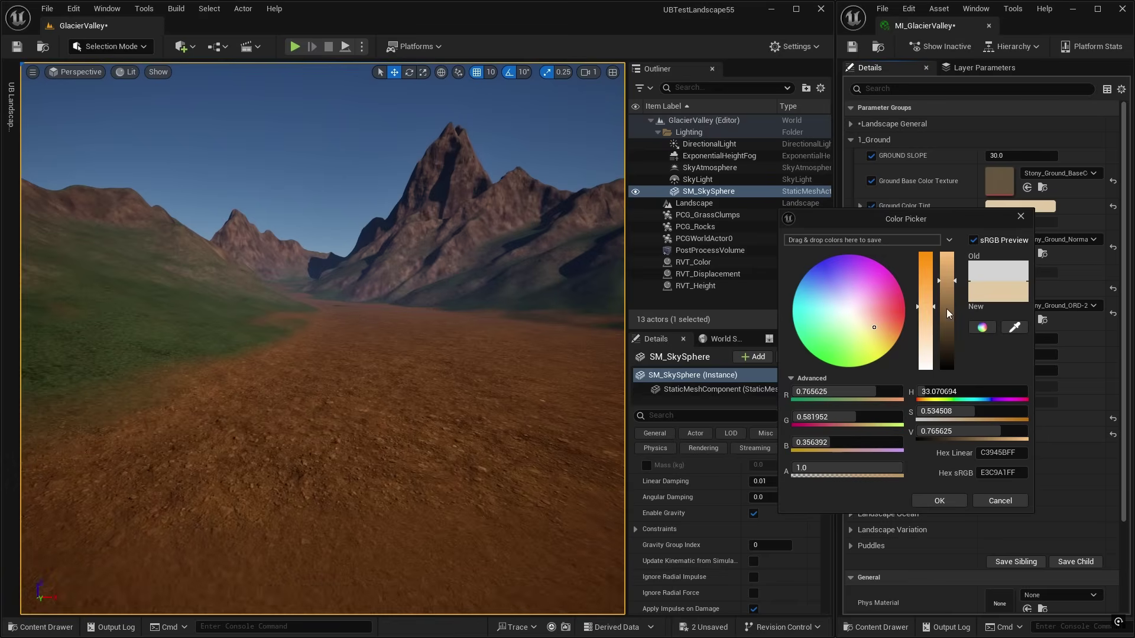
left_click(999, 501)
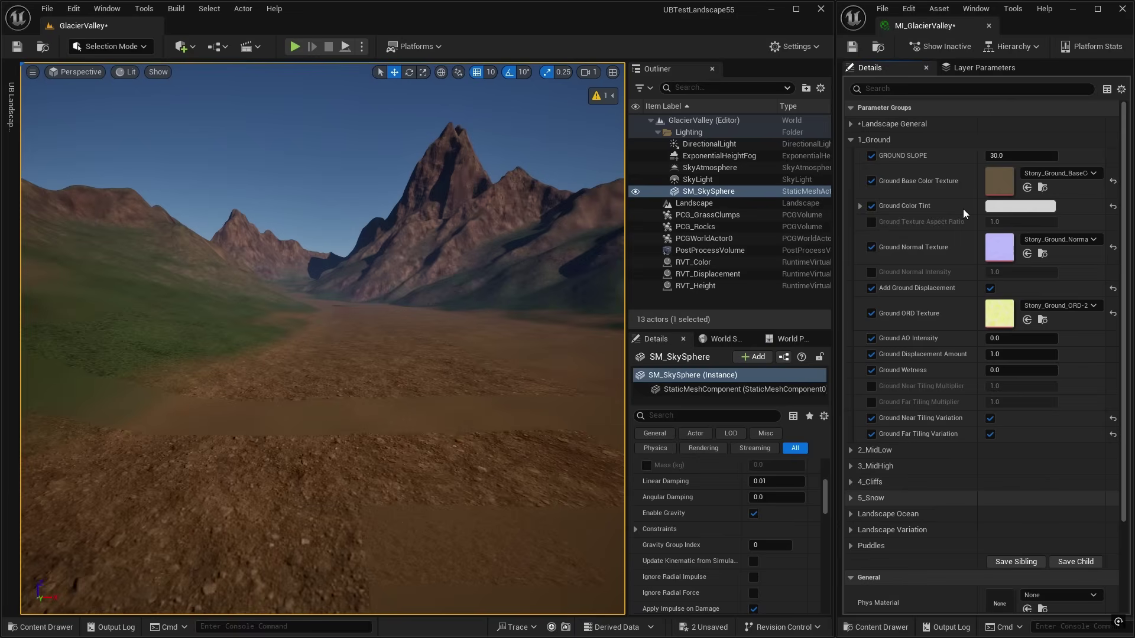
left_click(1112, 208)
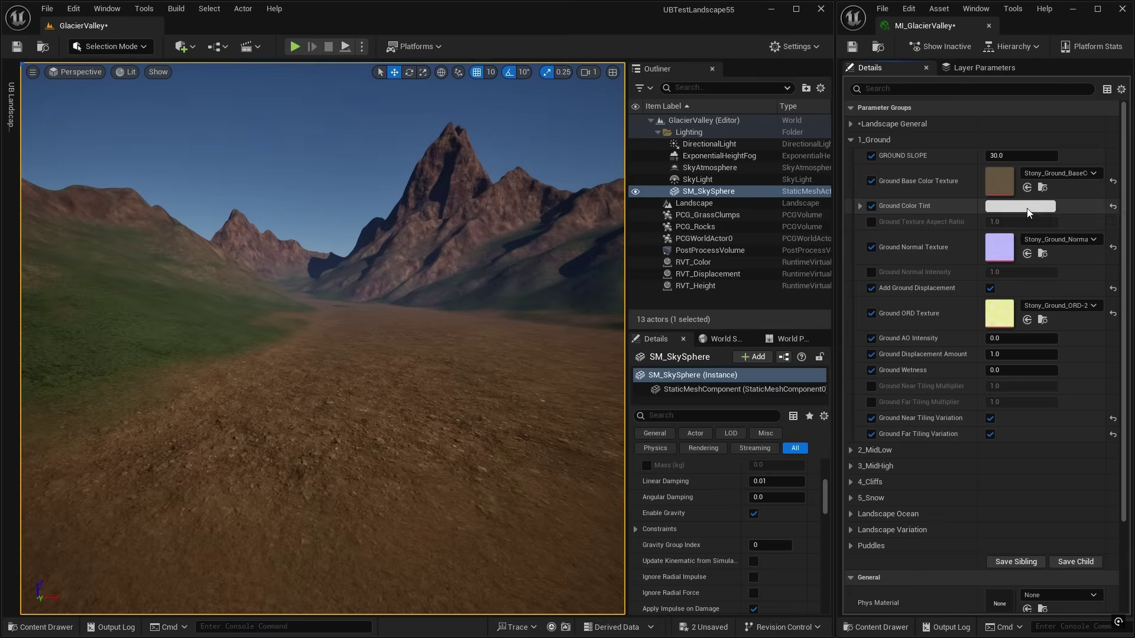
Inspect the Ground Base Color Texture's dimensions while temporarily overriding the Ground Texture Aspect Ratio
left_click(871, 224)
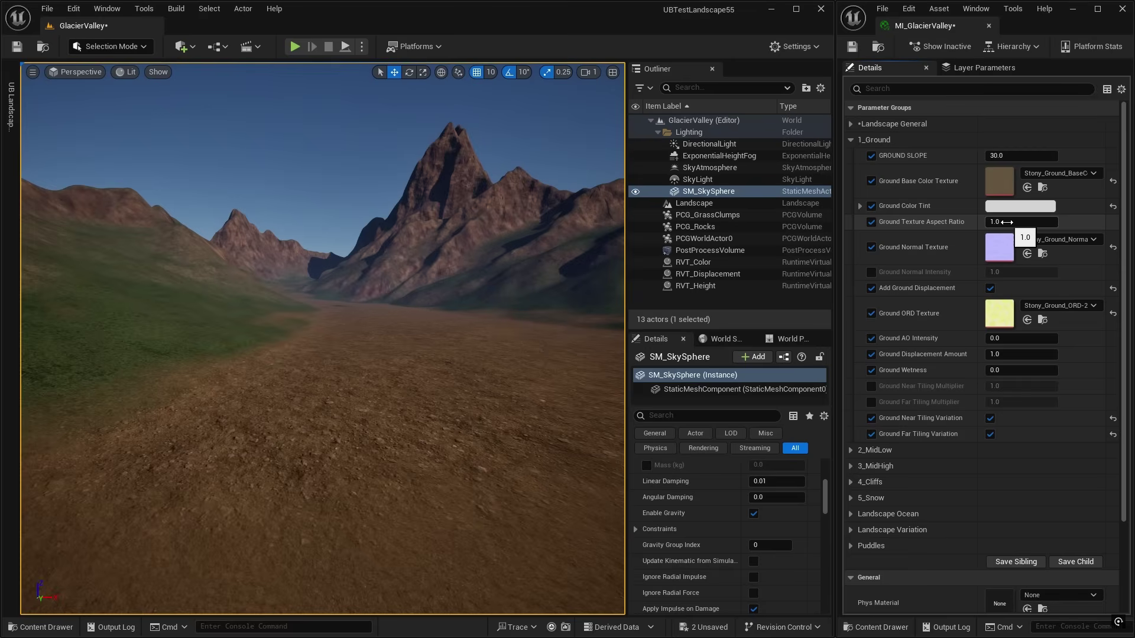
double_click(999, 181)
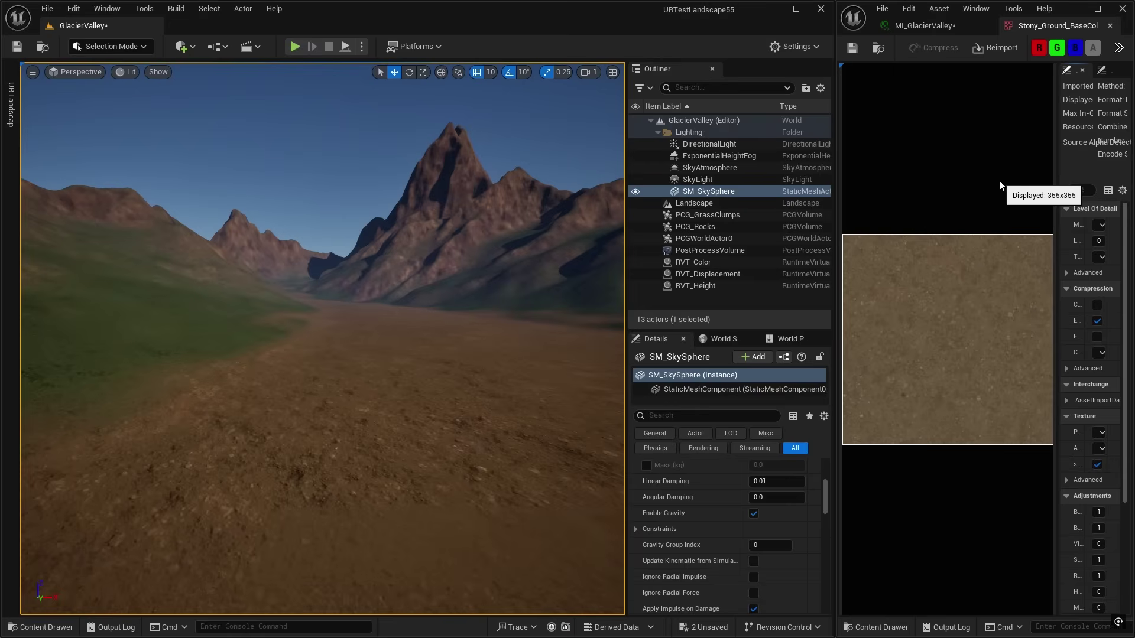
left_click_drag(1058, 184, 911, 188)
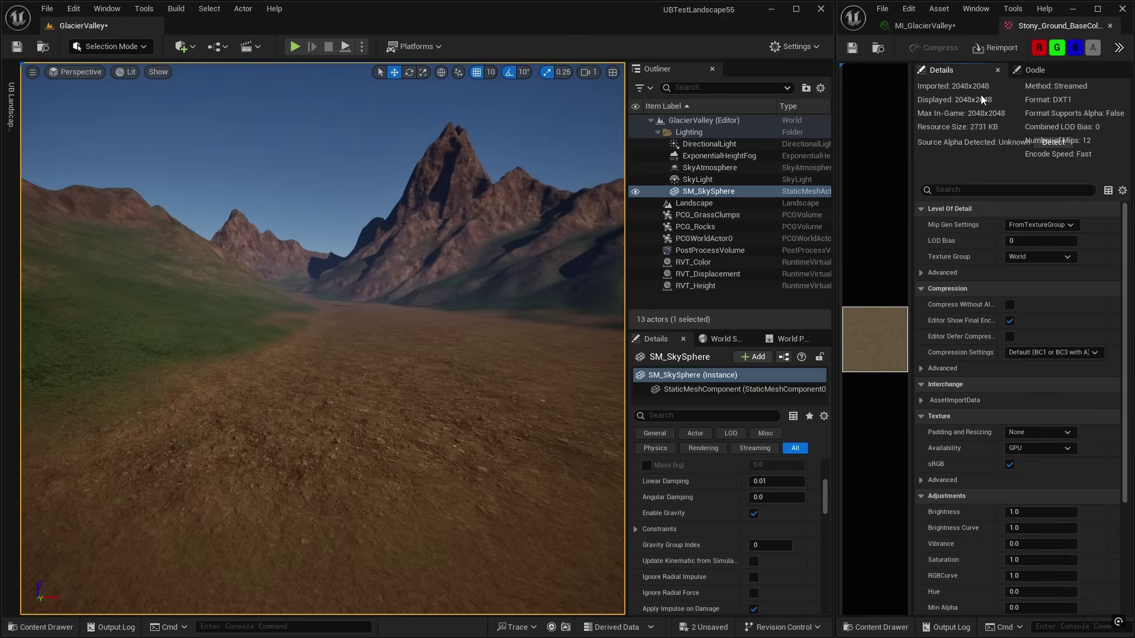
left_click(1109, 26)
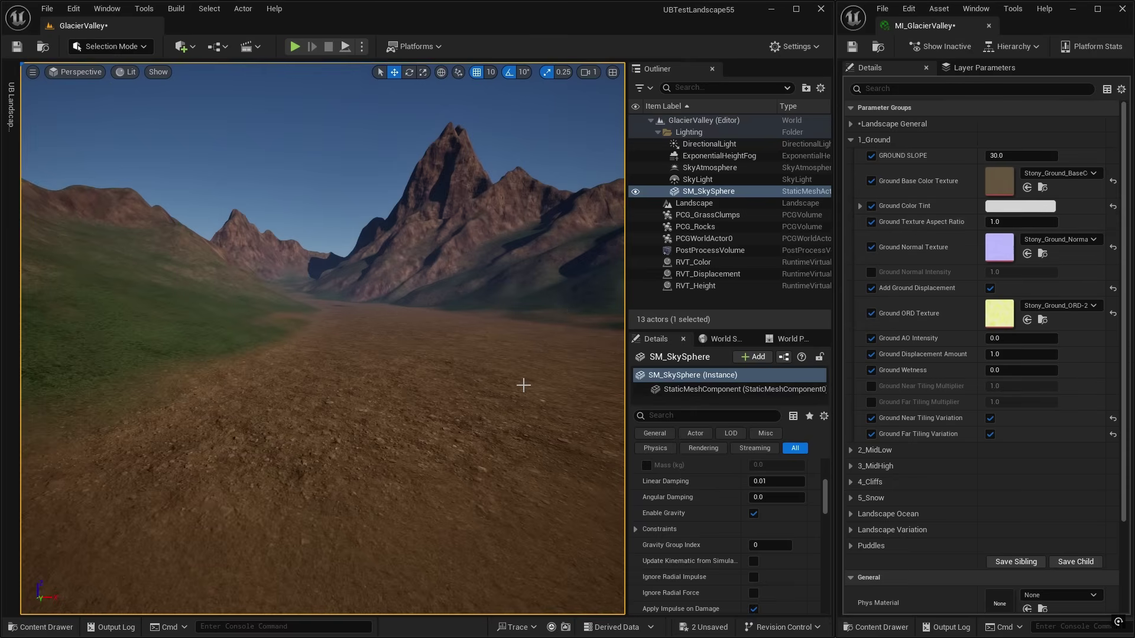
left_click(870, 222)
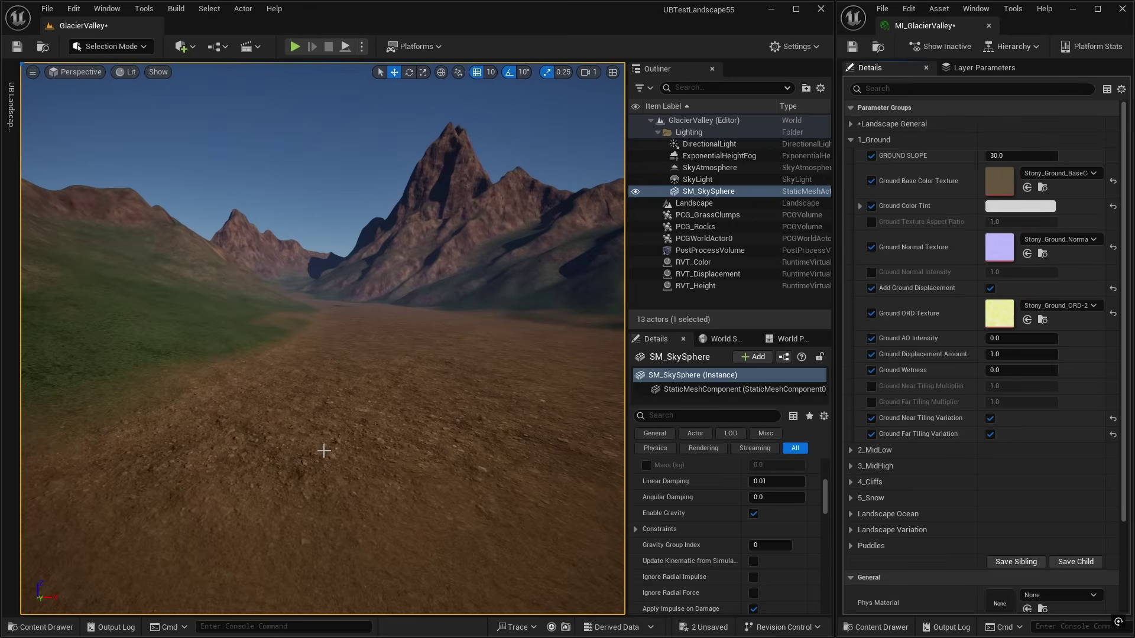
Turn off Show RVT Output in the Landscape General group and inspect the ground surface up close
right_click_drag(472, 428, 525, 469)
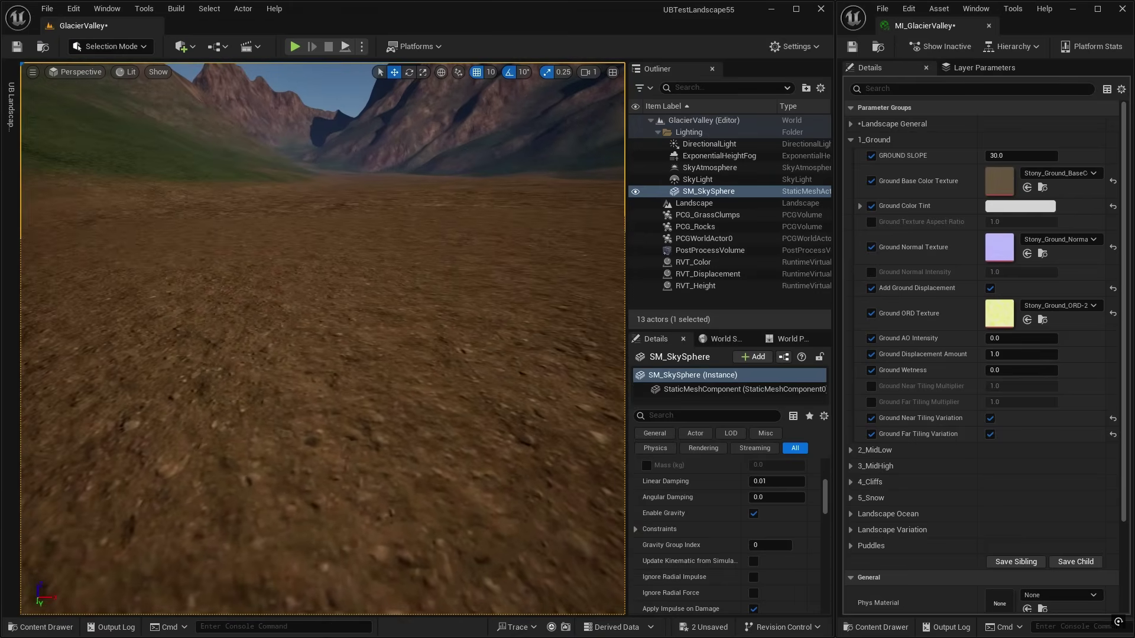
left_click(850, 123)
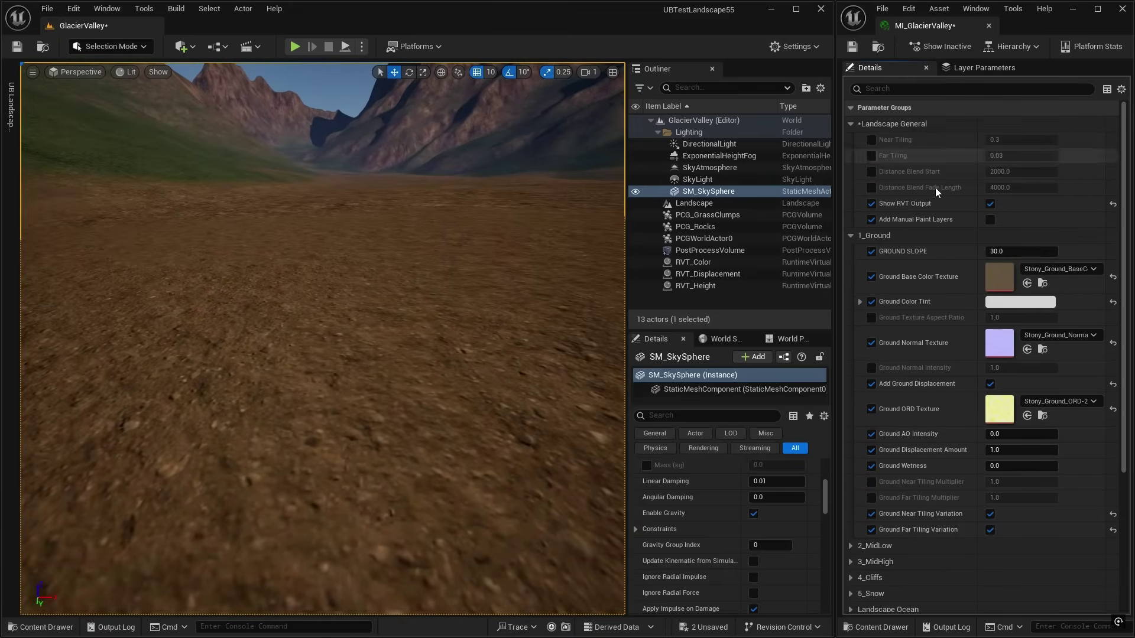
left_click(990, 203)
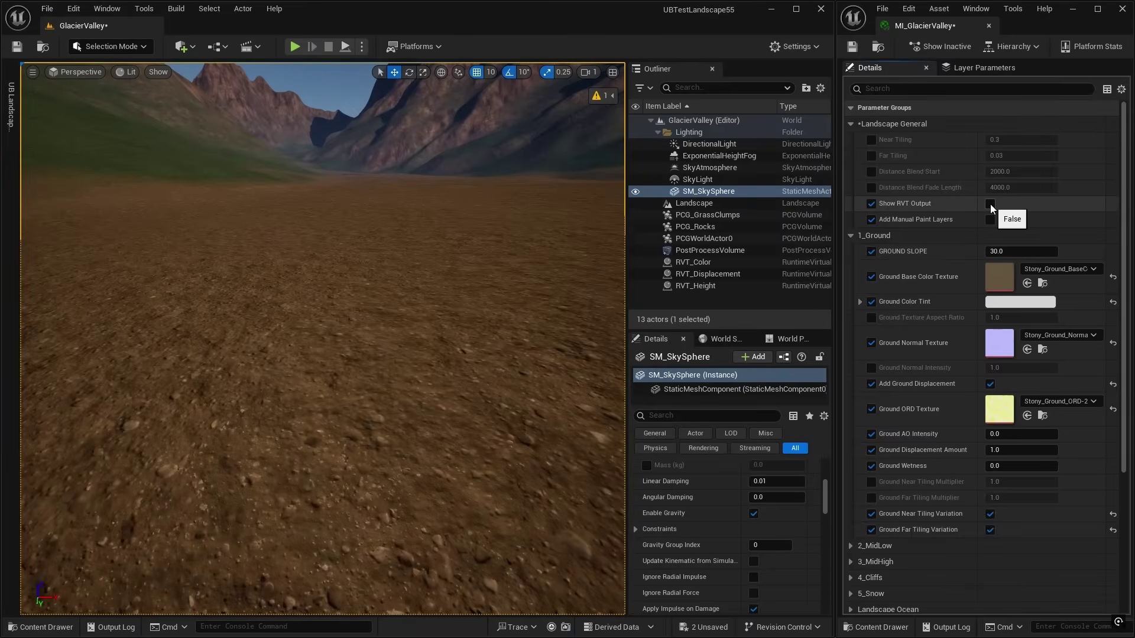
mouse_move(451, 334)
right_mouse_down()
mouse_move(451, 372)
mouse_move(456, 328)
right_mouse_up()
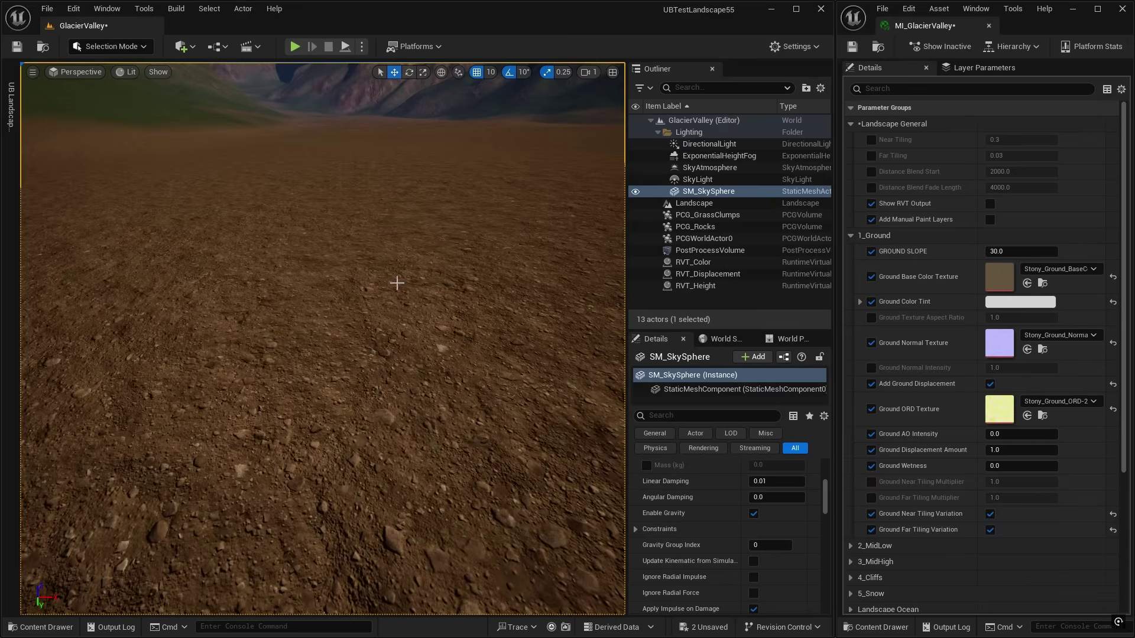
right_click_drag(438, 332, 438, 304)
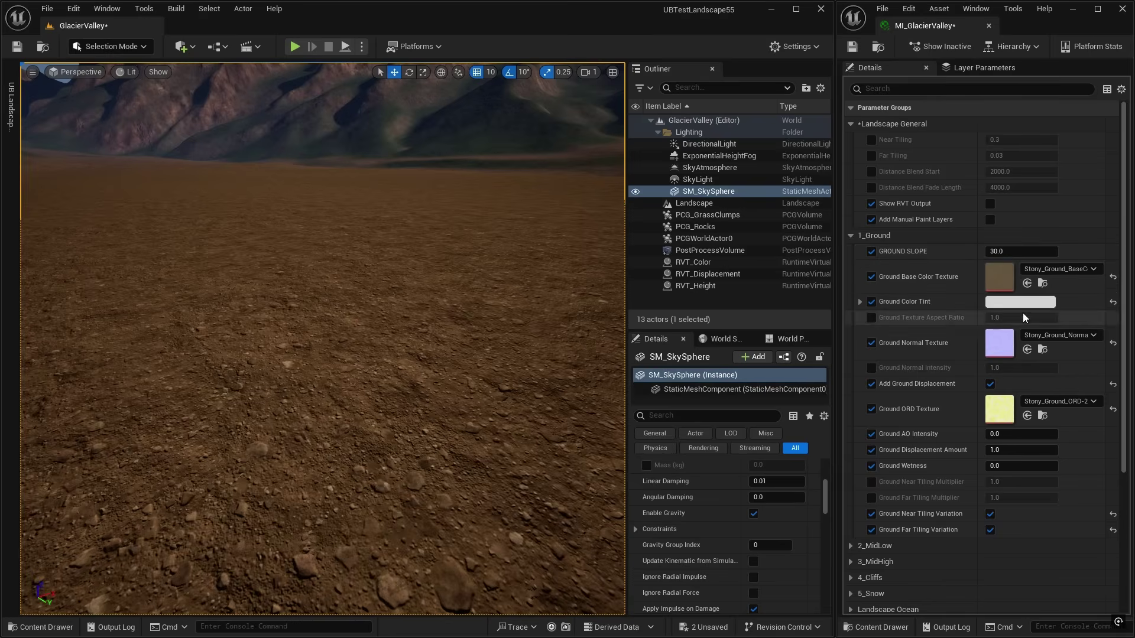
Override Ground Normal Intensity and set it to 0
left_click(871, 368)
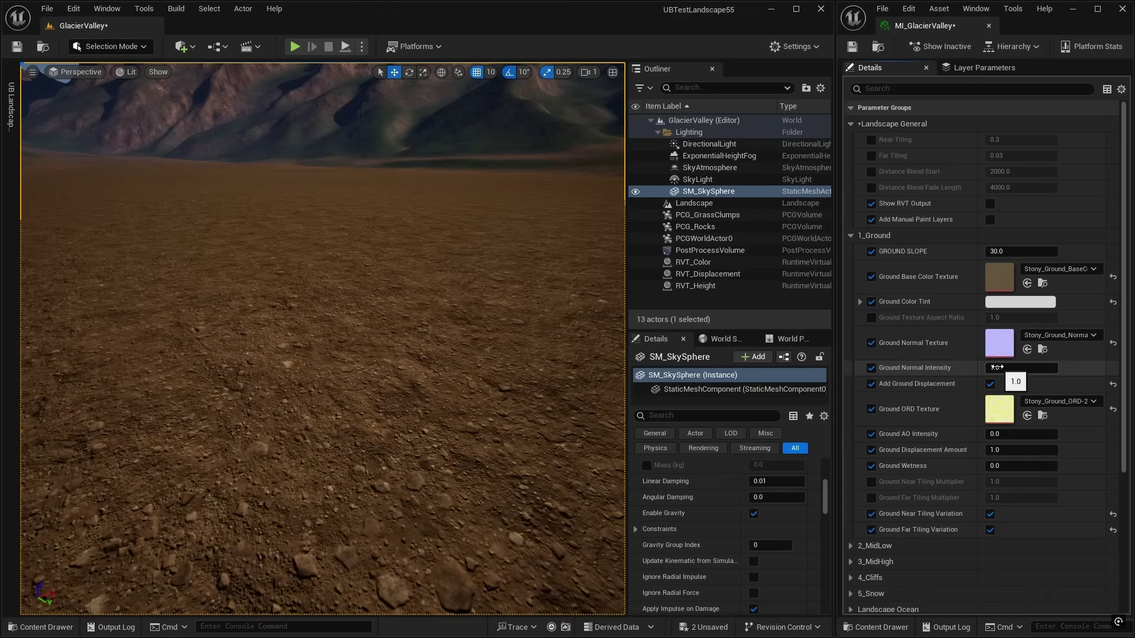
left_click_drag(997, 367, 995, 368)
left_click_drag(1022, 367, 959, 371)
type("0")
key("Return")
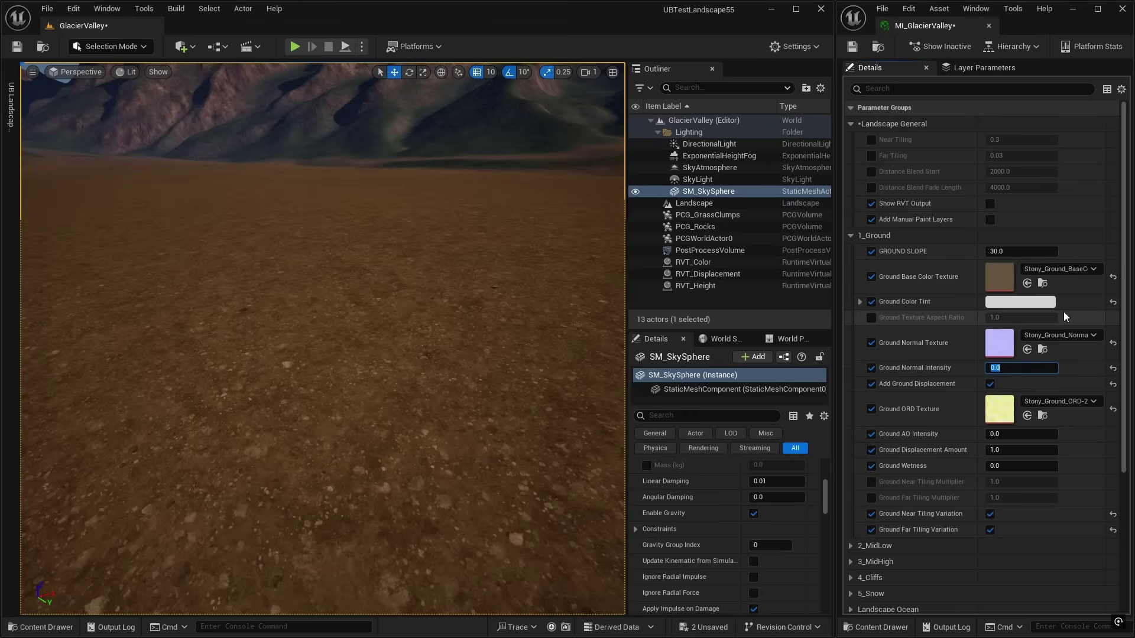
Set Ground Normal Intensity to 1, compare it with 2, and return it to 1
type("1")
key("Return")
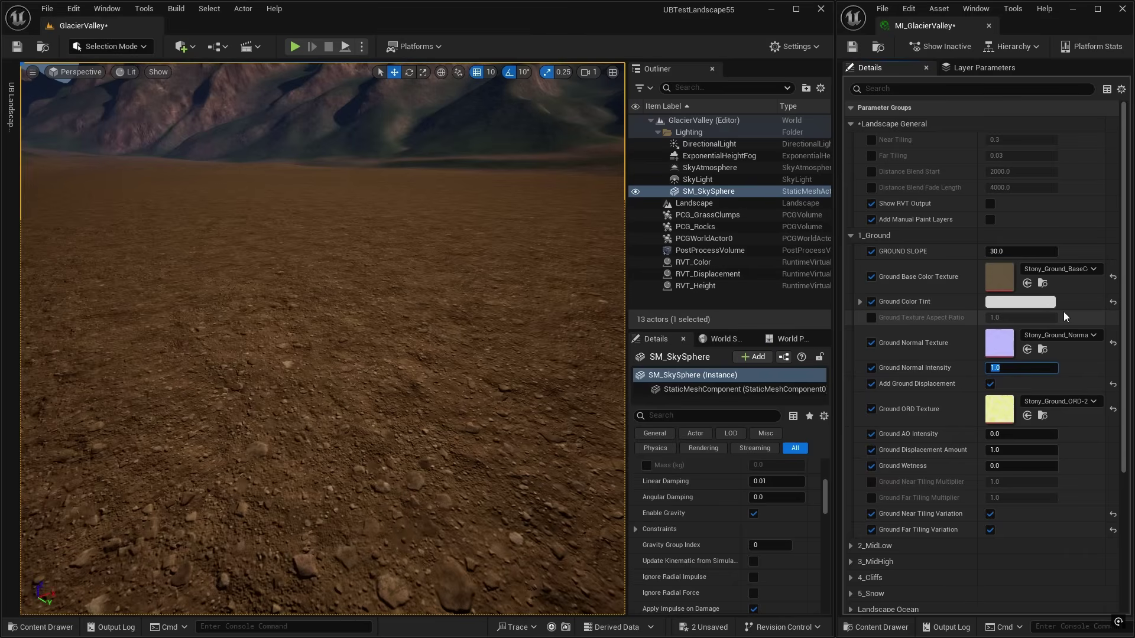
type("2")
key("Return")
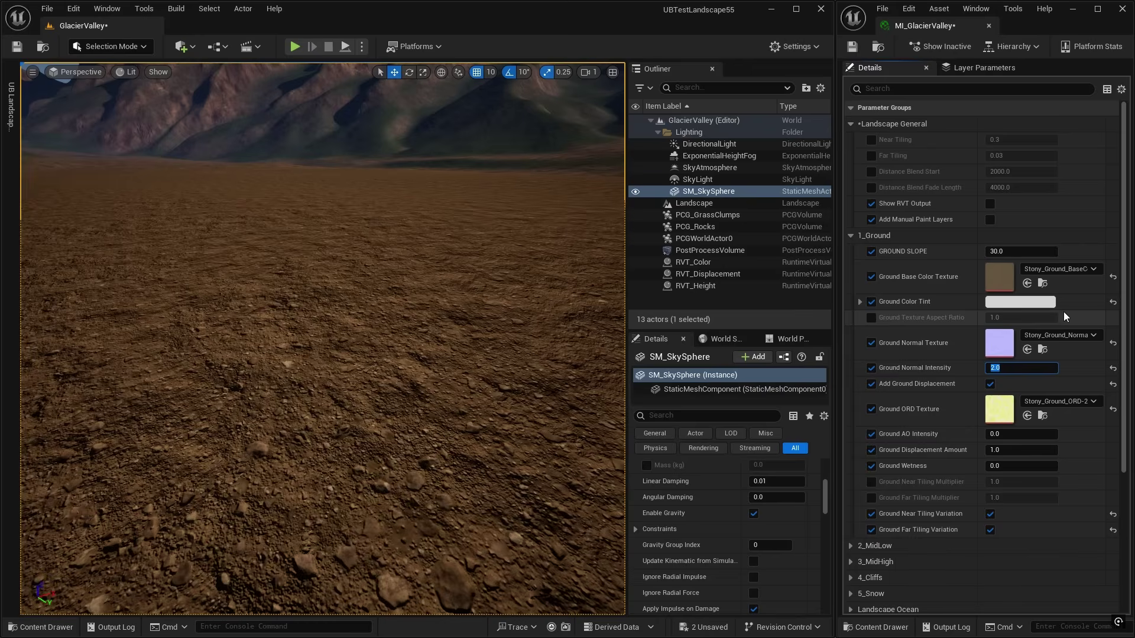
type("1")
key("Return")
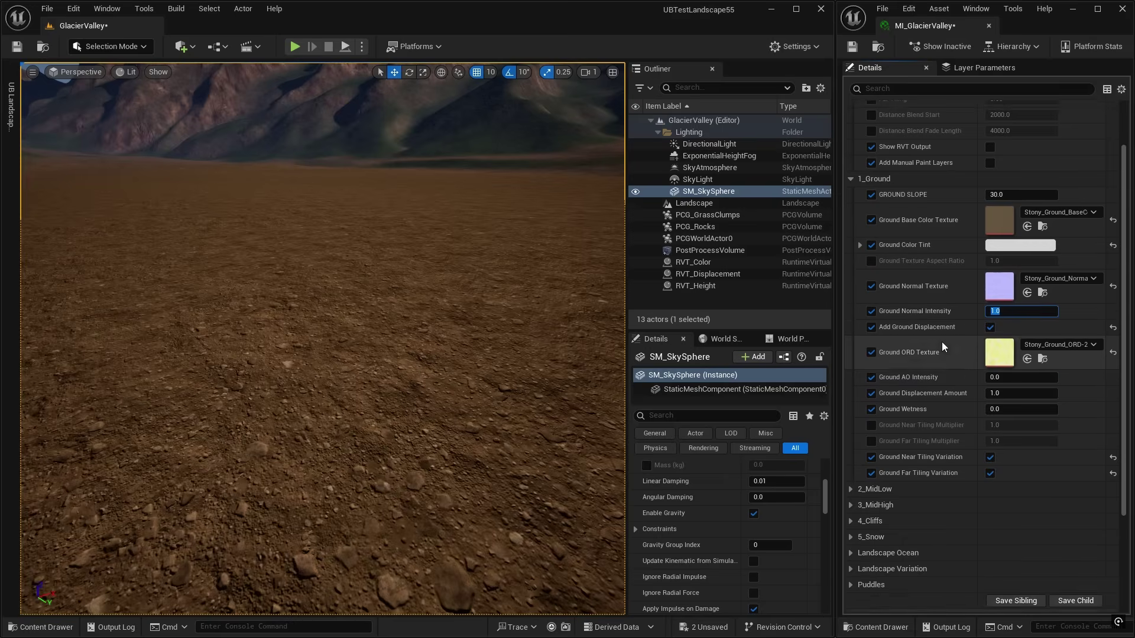
scroll(941, 342, "down", 3)
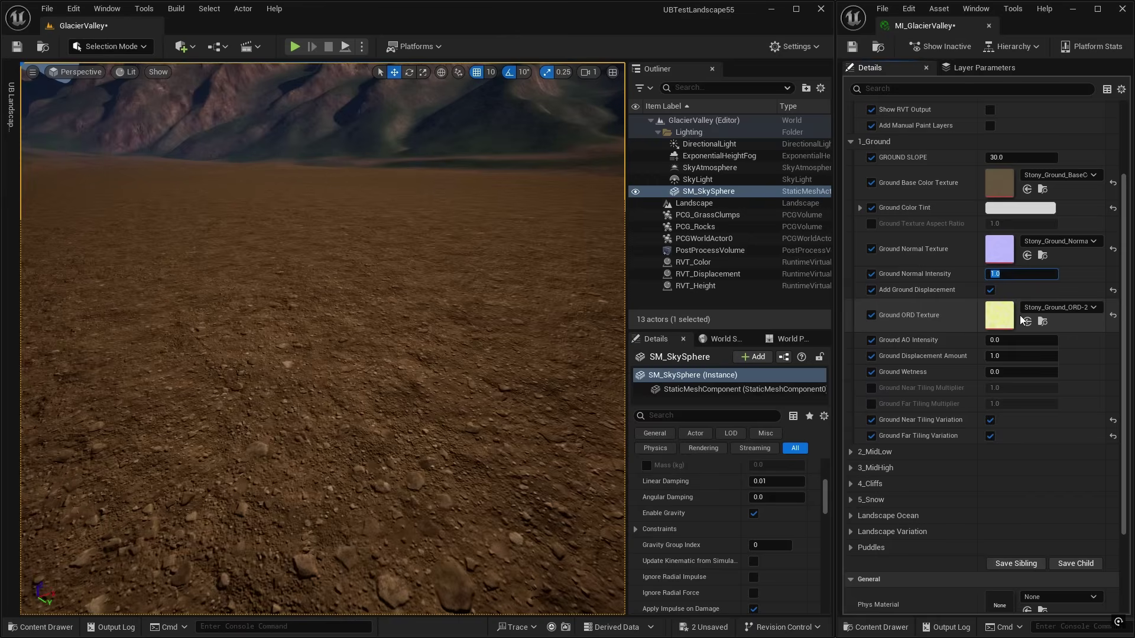
mouse_move(907, 317)
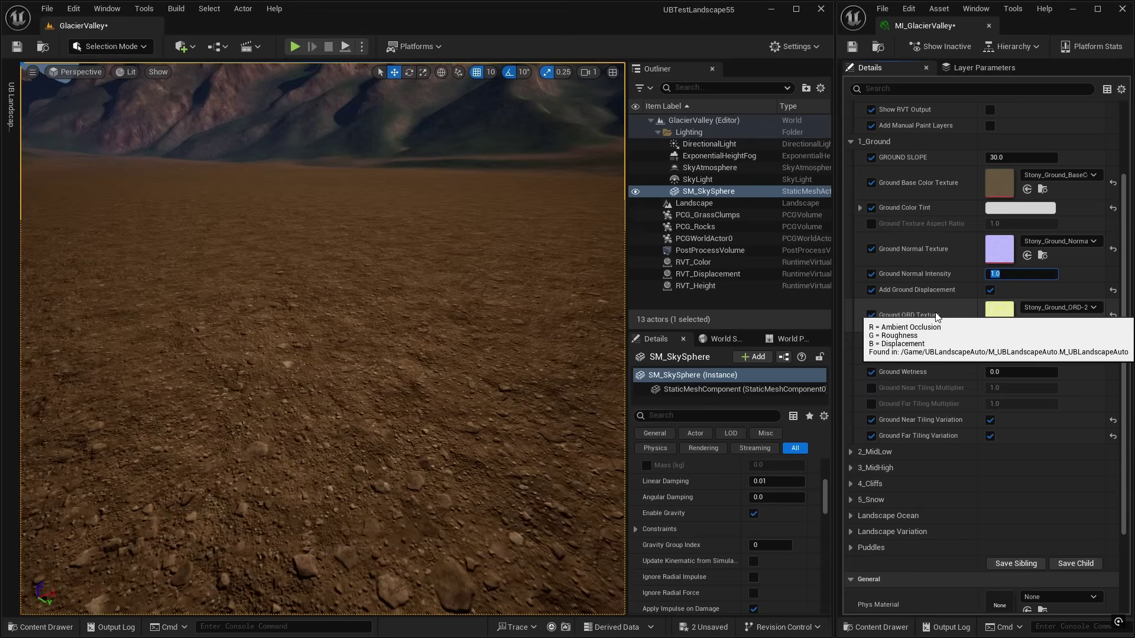
scroll(913, 323, "down", 1)
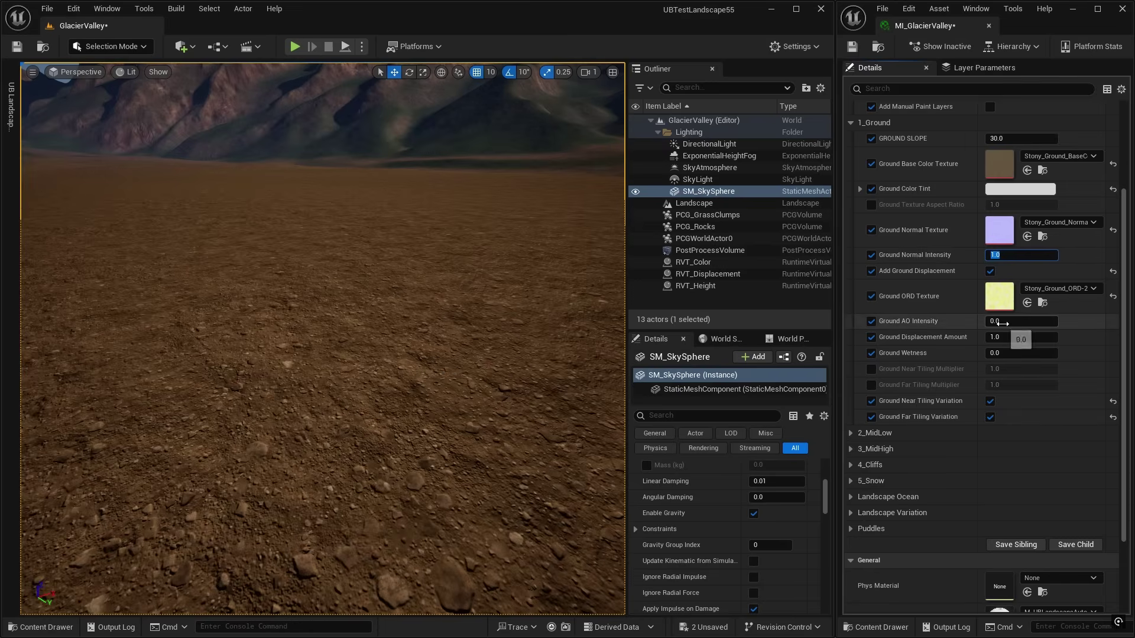
left_click_drag(996, 321, 998, 321)
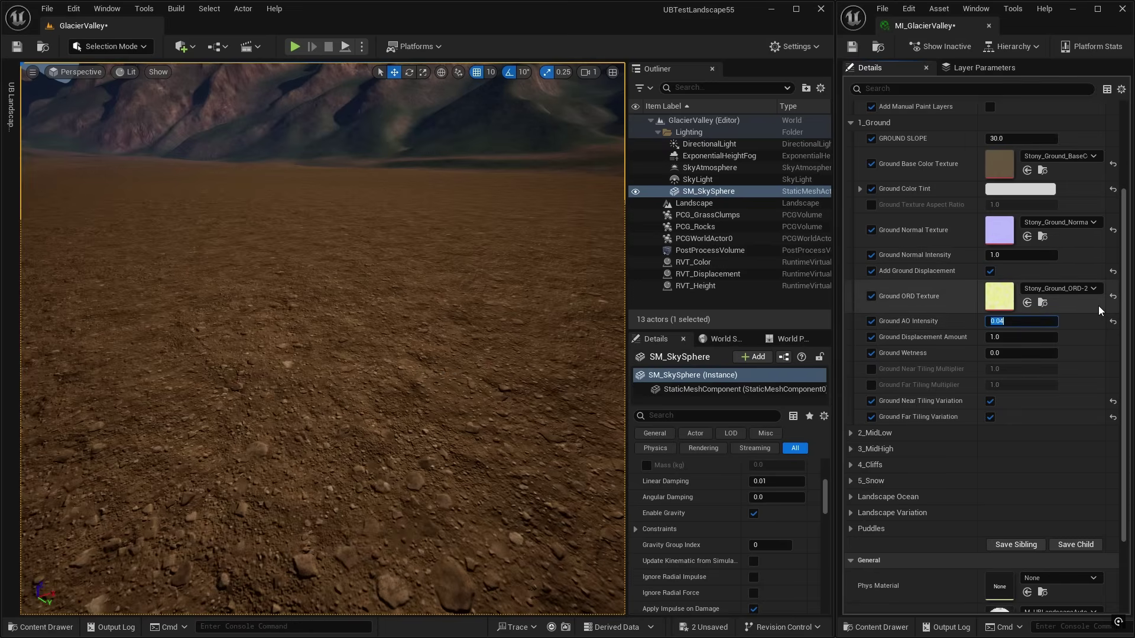
type("1.0")
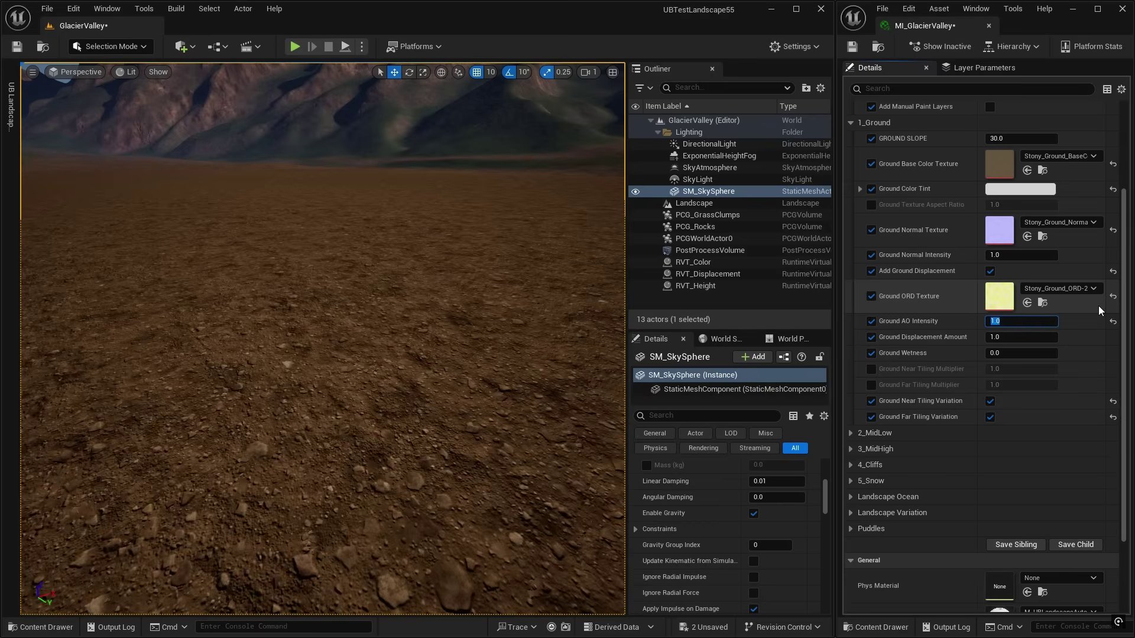
type("0.0")
key("Return")
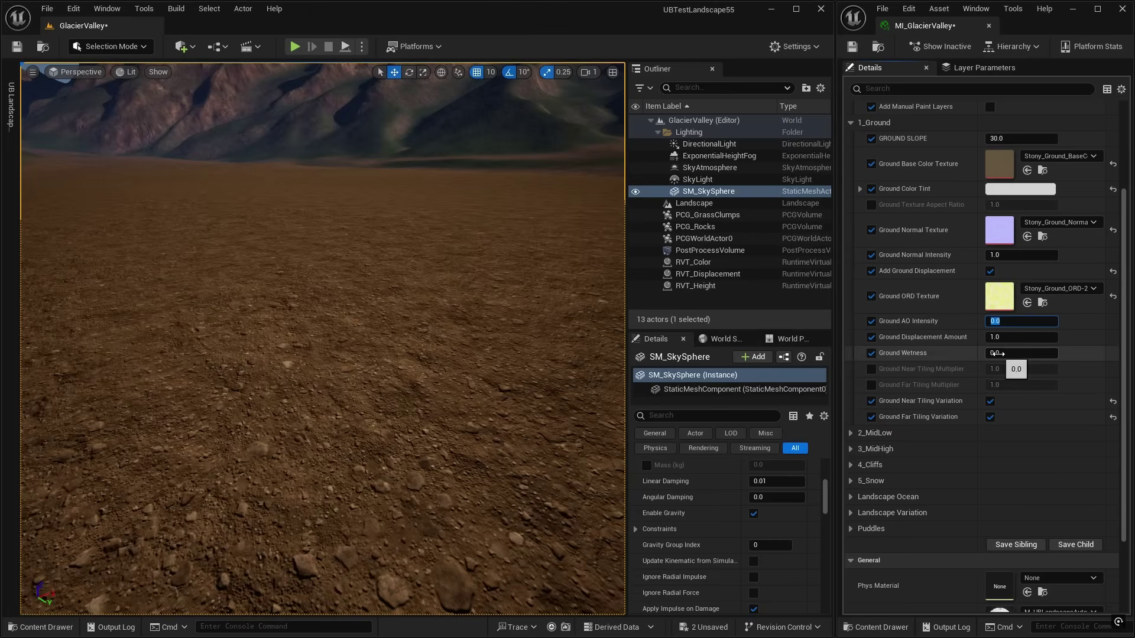
Raise Ground Wetness to 1, inspect the ground's shine from different angles, and return the value to 0
left_click_drag(1005, 353, 1040, 353)
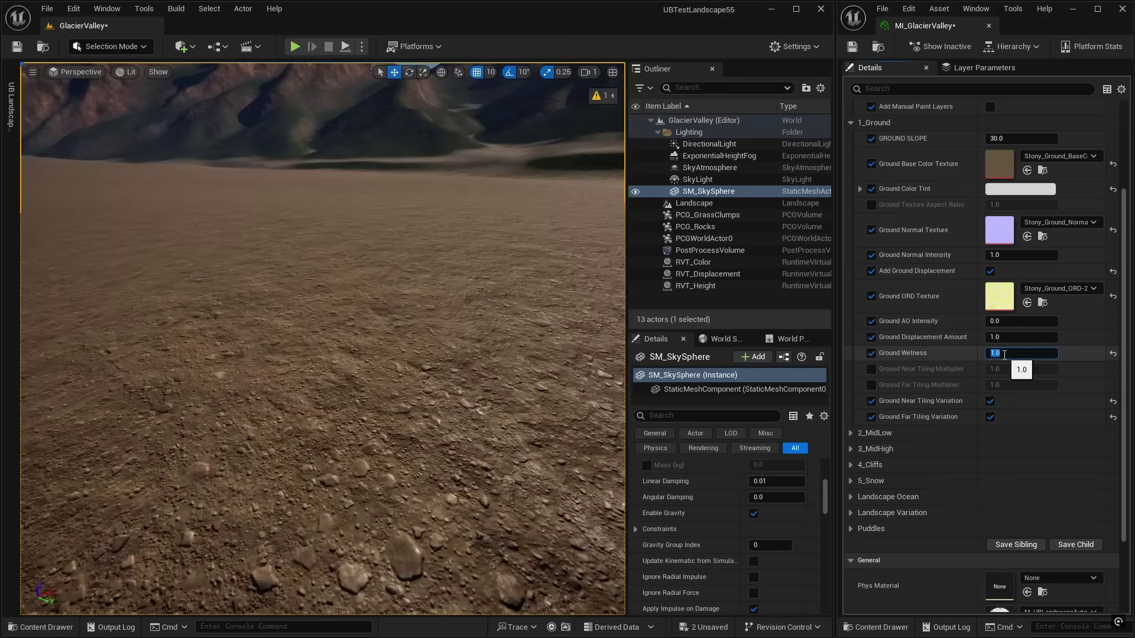
right_click_drag(505, 416, 505, 416)
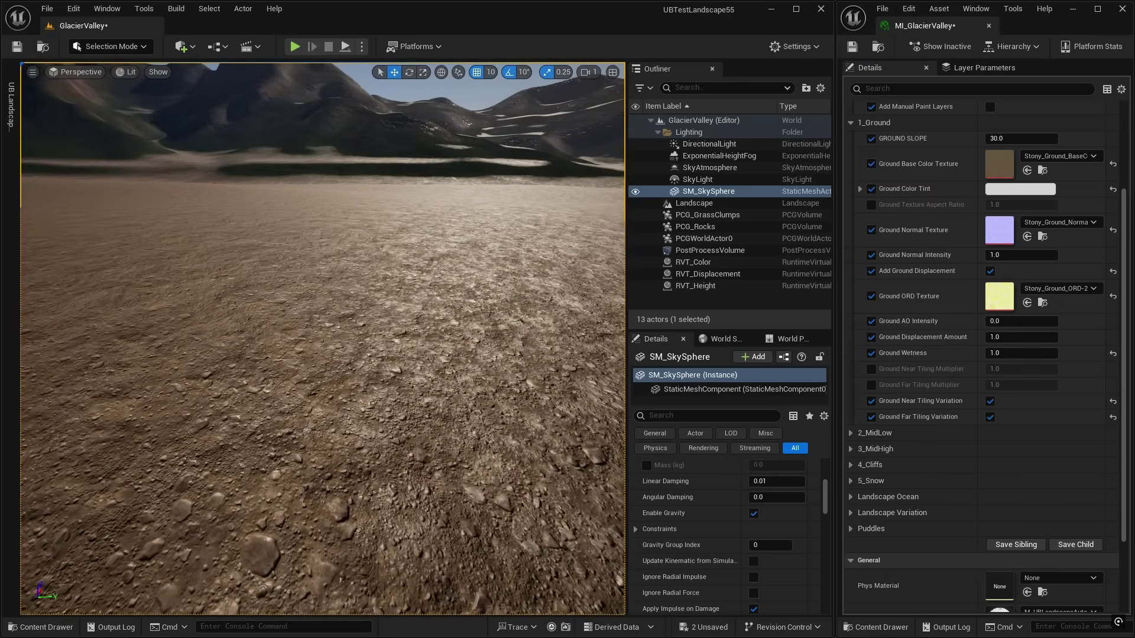
right_click_drag(505, 416, 505, 415)
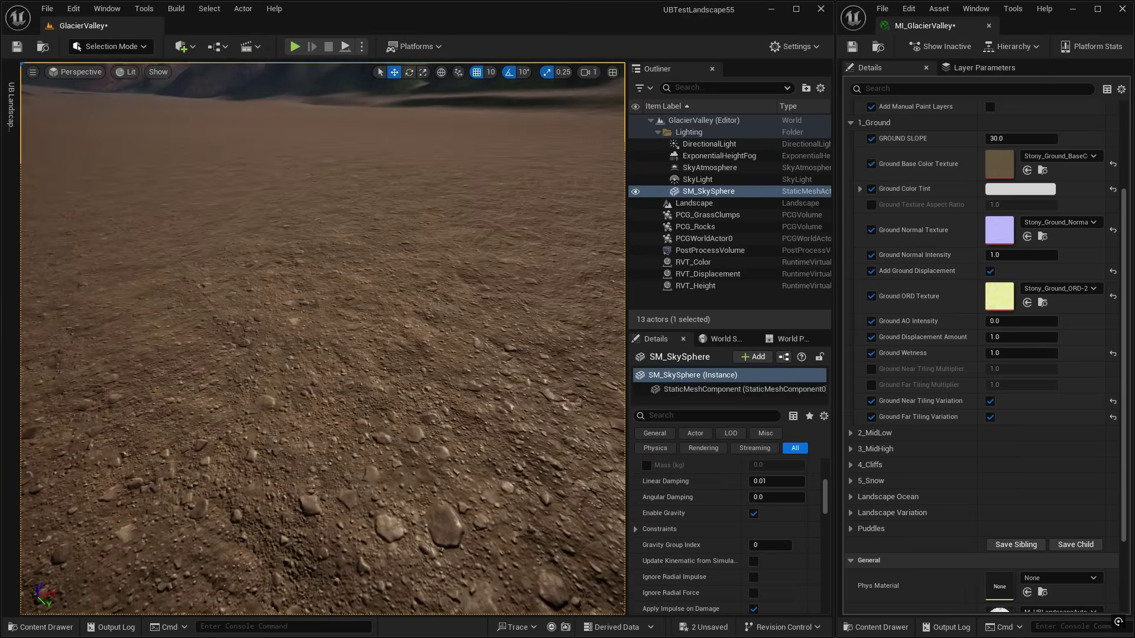
left_click(1002, 356)
type("0")
key("Return")
View the rocky hill slopes and compare MidHigh Wetness at 0 with 0.1 in 3_MidHigh, leaving it at 0.1
right_click_drag(447, 314, 446, 314)
scroll(446, 313, "up", 2)
right_click_drag(246, 201, 246, 201)
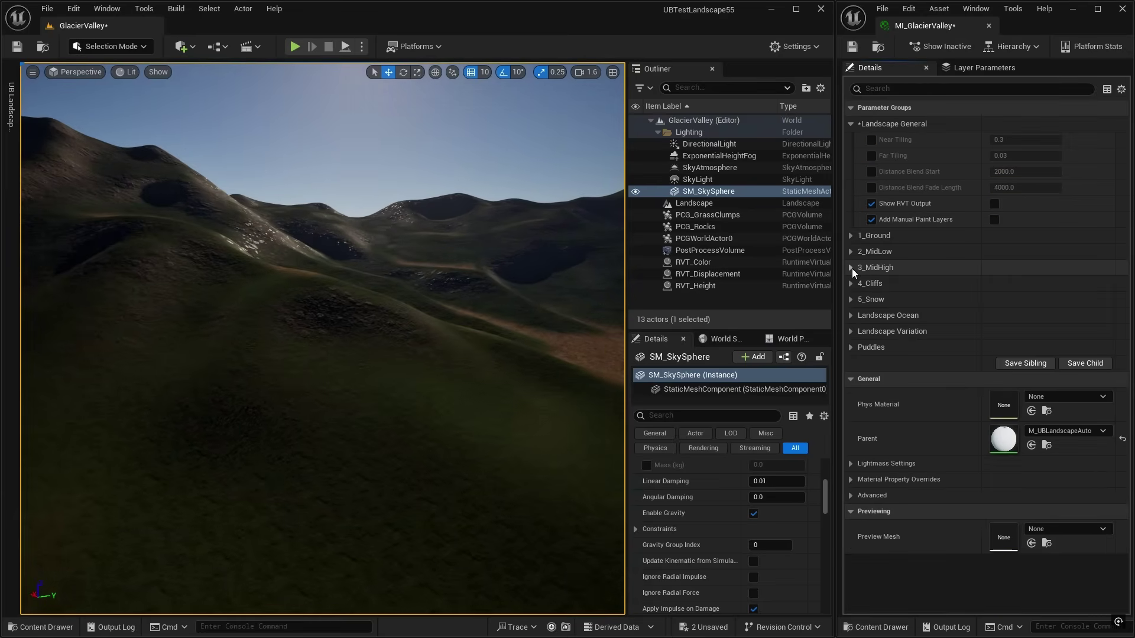
left_click(851, 267)
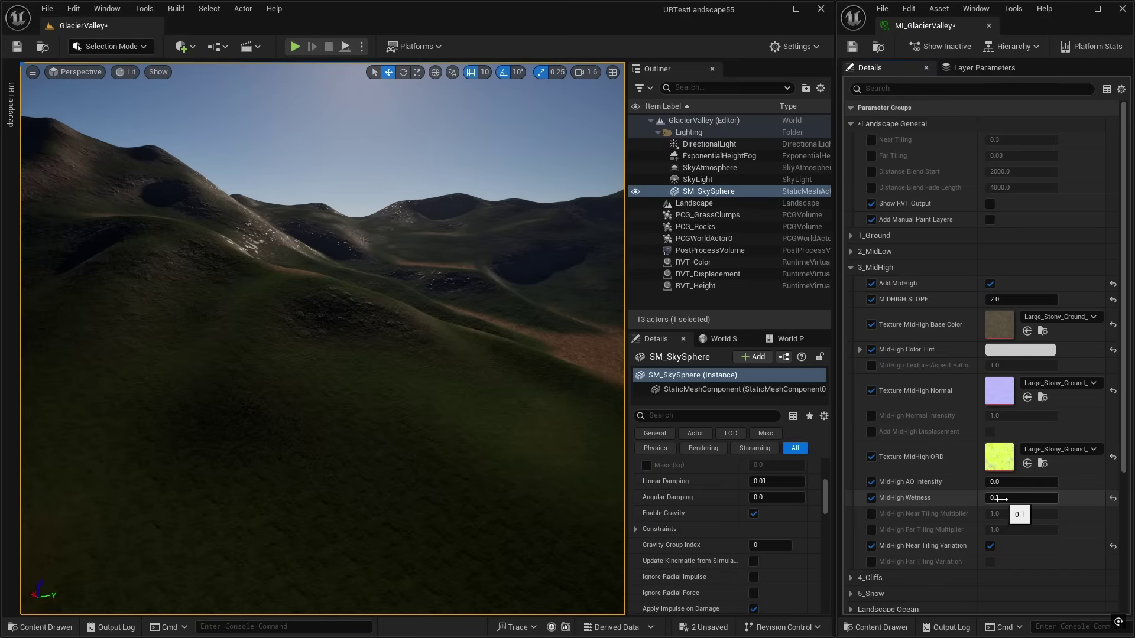
left_click(999, 498)
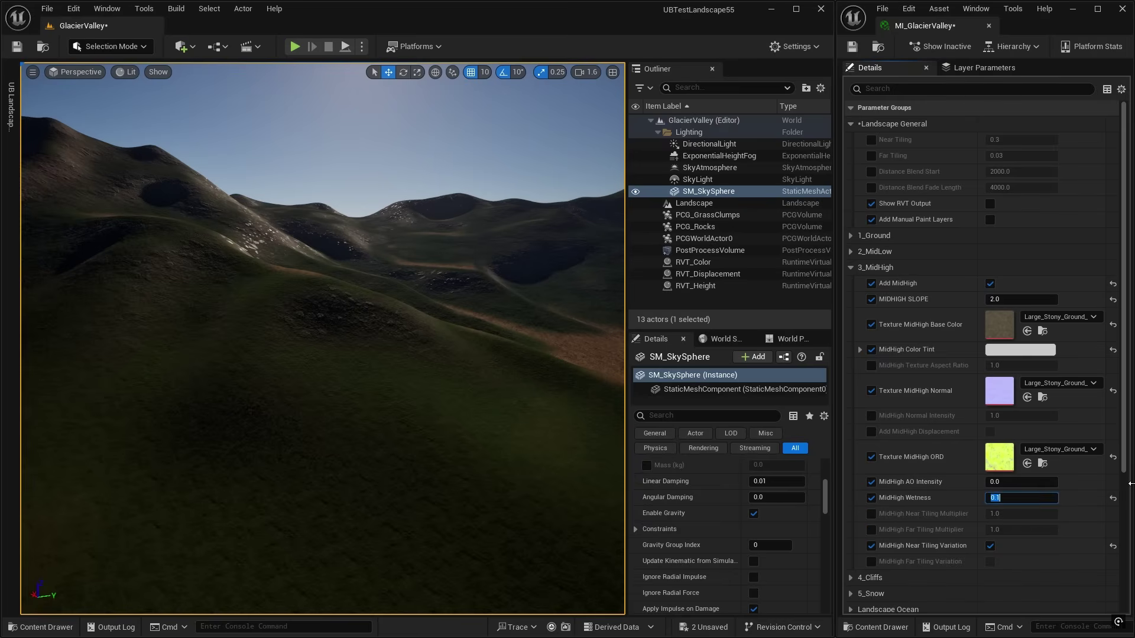
key("Return")
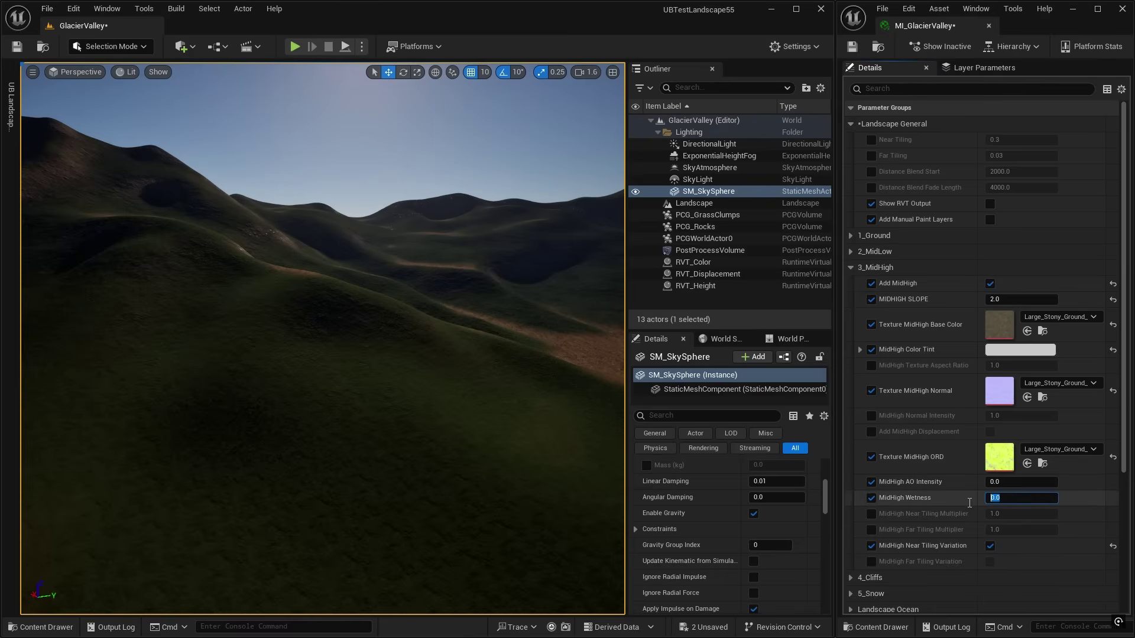
key("Return")
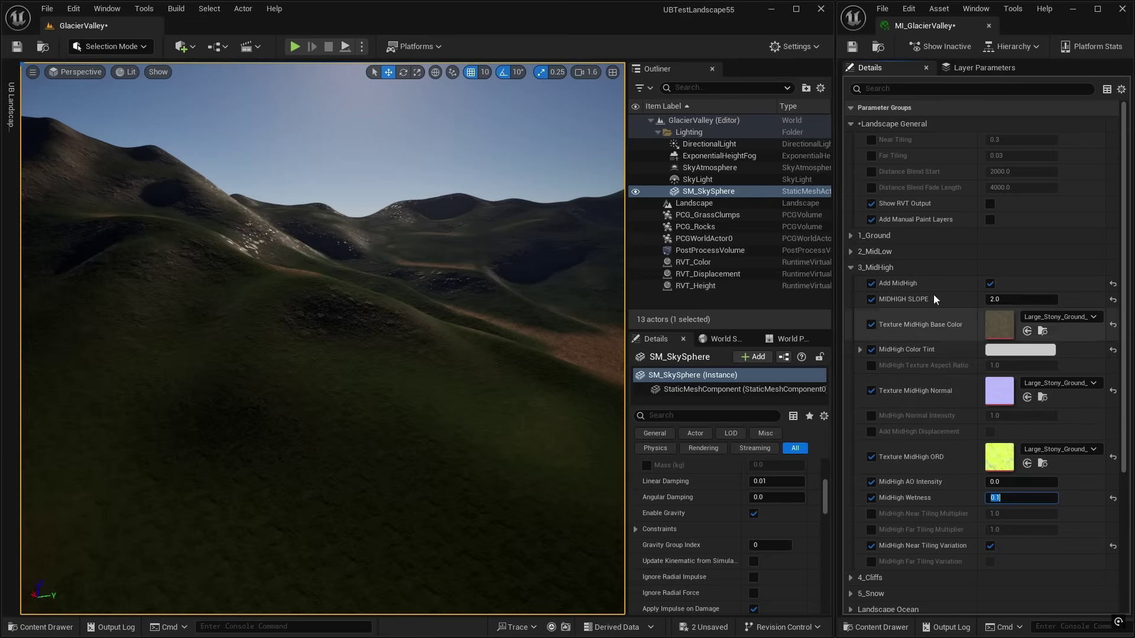
left_click(851, 267)
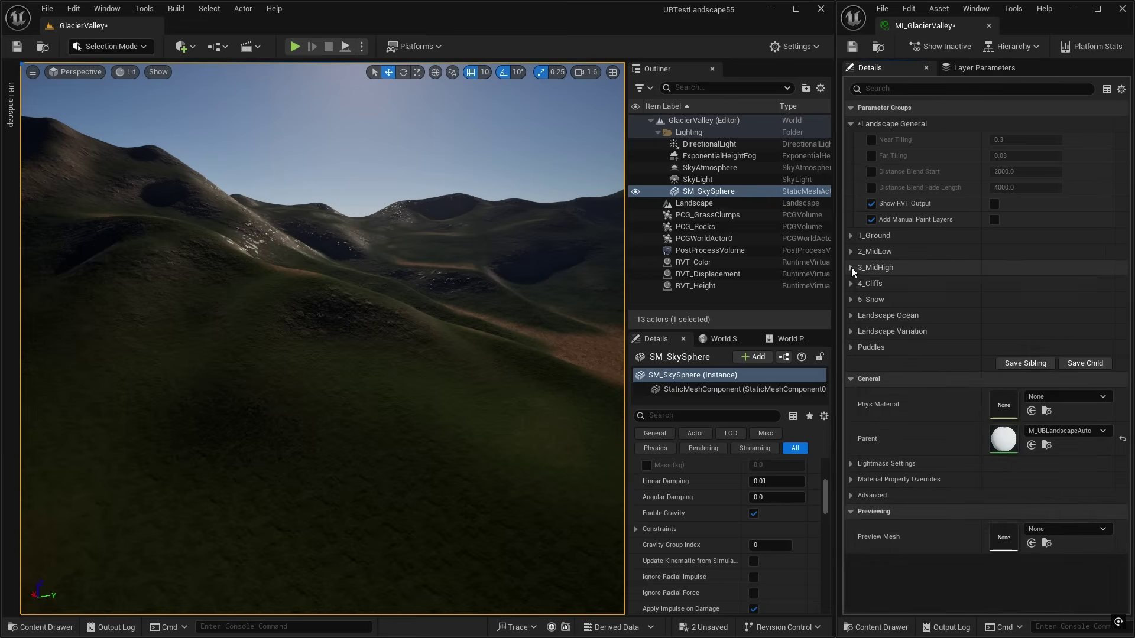
Enable the Ground Near and Far Tiling Multiplier overrides in 1_Ground, plus the Near and Far Tiling overrides in Landscape General
left_click(849, 235)
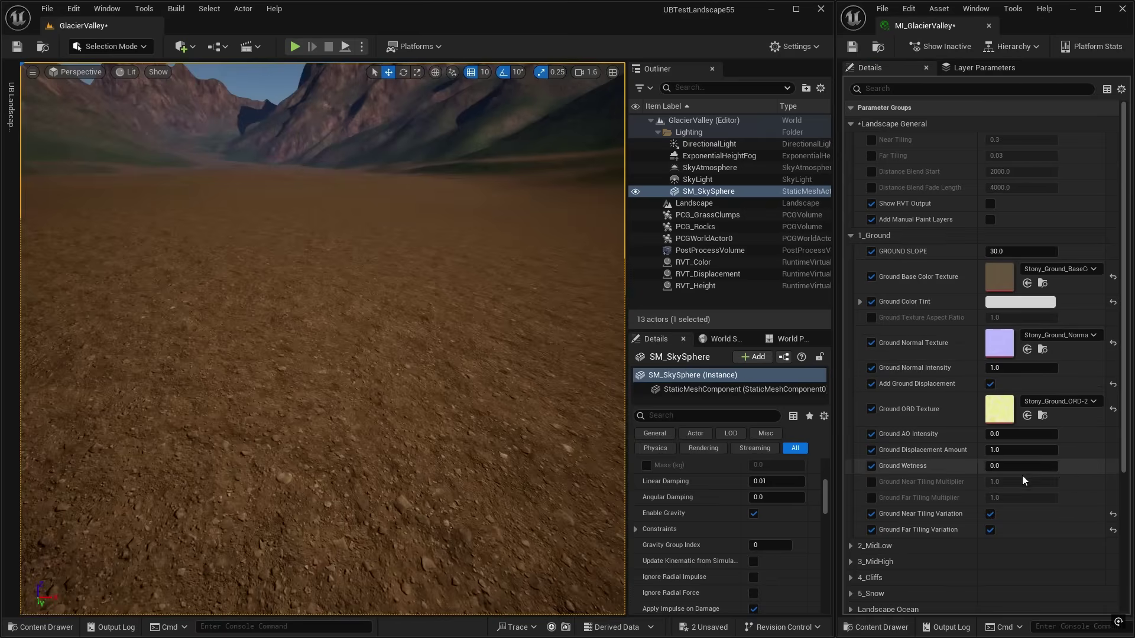
left_click(873, 483)
left_click(871, 498)
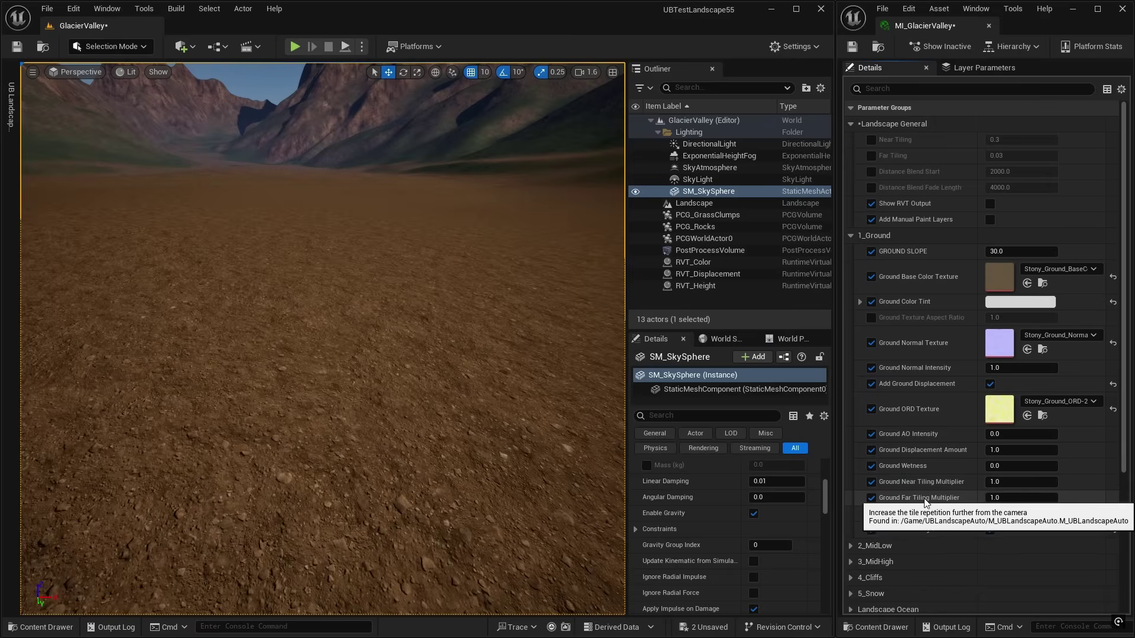
left_click(871, 139)
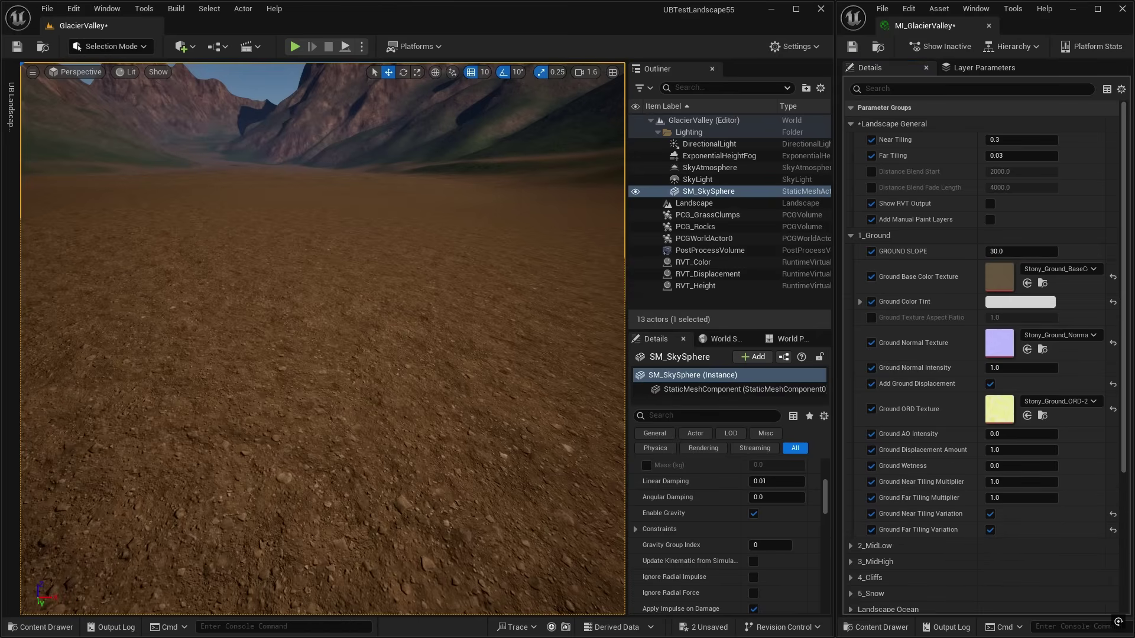
Compare Ground Near Tiling Multiplier values of 2, 1, 0.5 and 0.2 on the valley floor, and return it to 1
right_click_drag(322, 338, 294, 355)
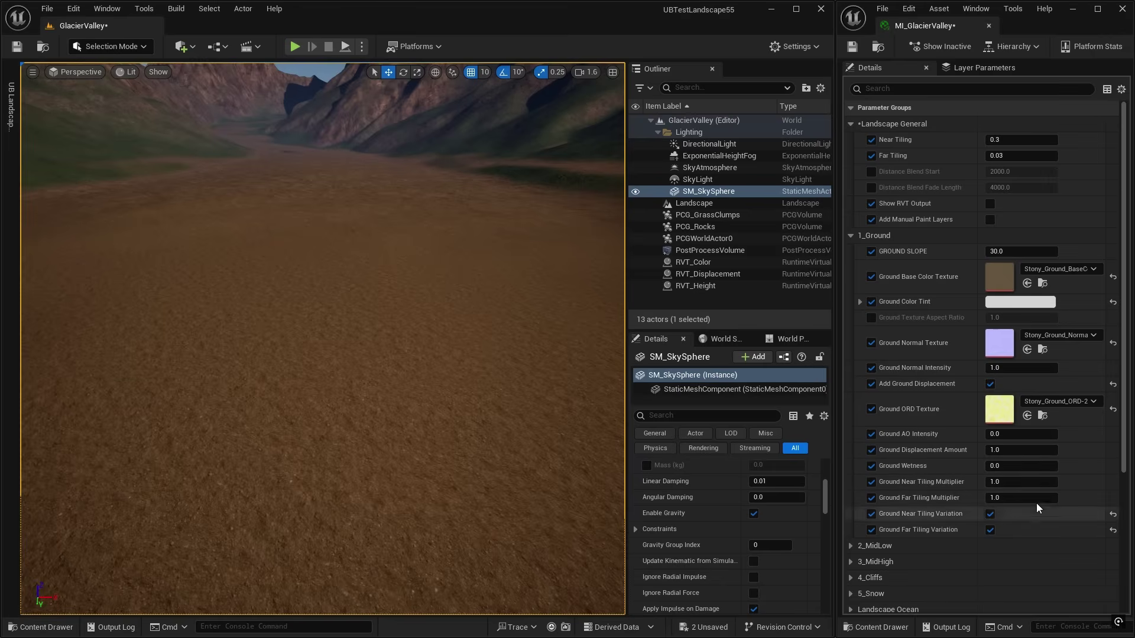
left_click(995, 482)
type("2")
key("Return")
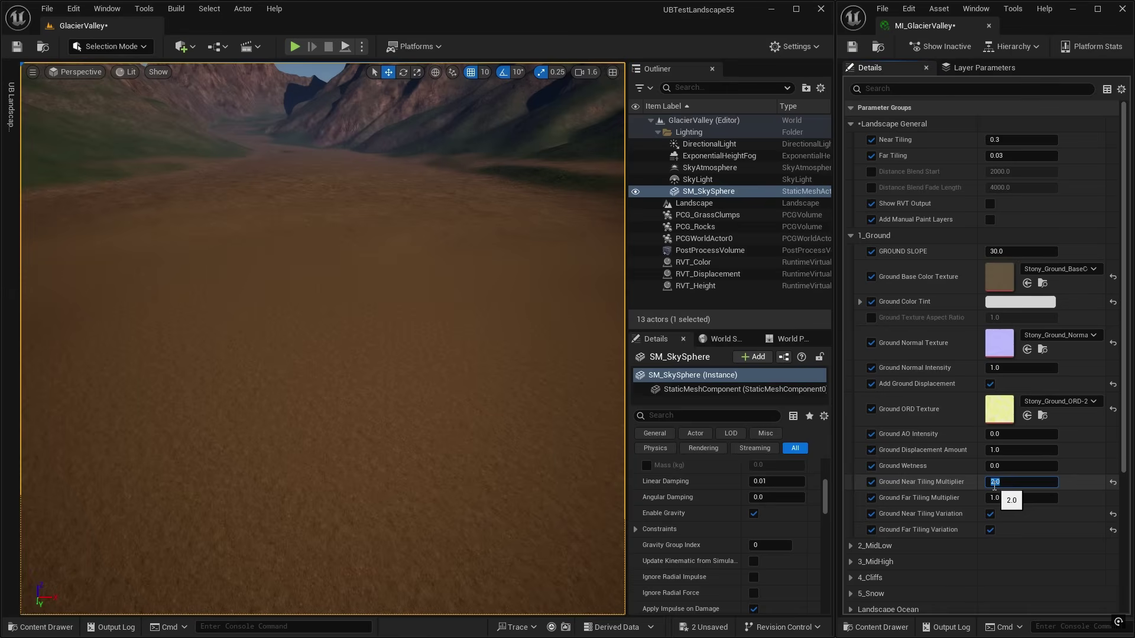
type("1")
key("Return")
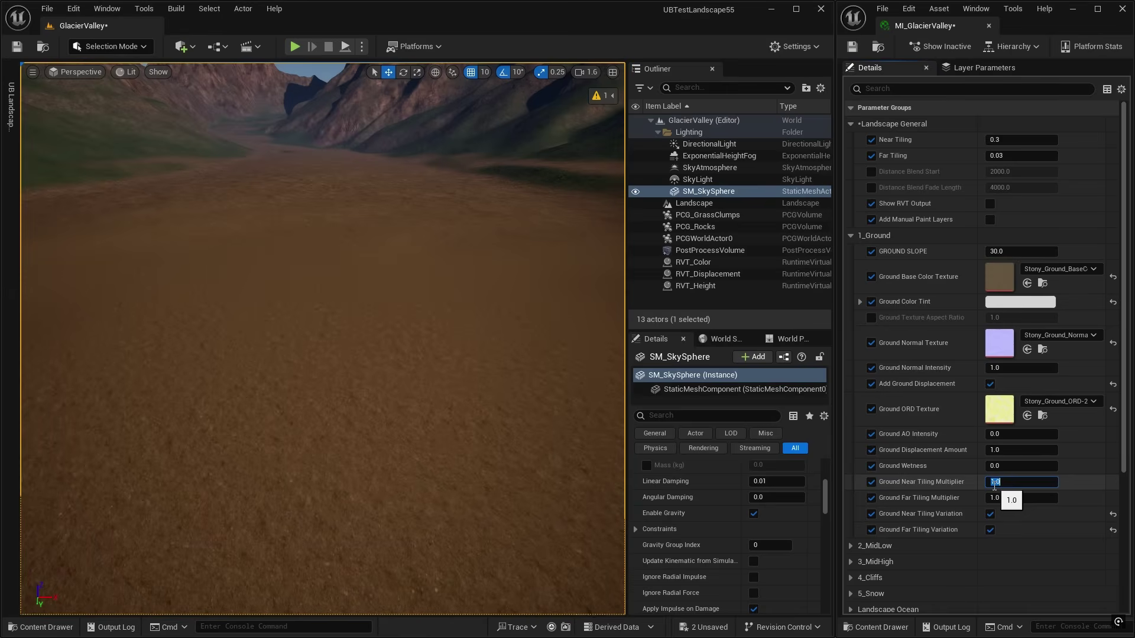
type("0.5")
key("Return")
type("0.2")
key("Return")
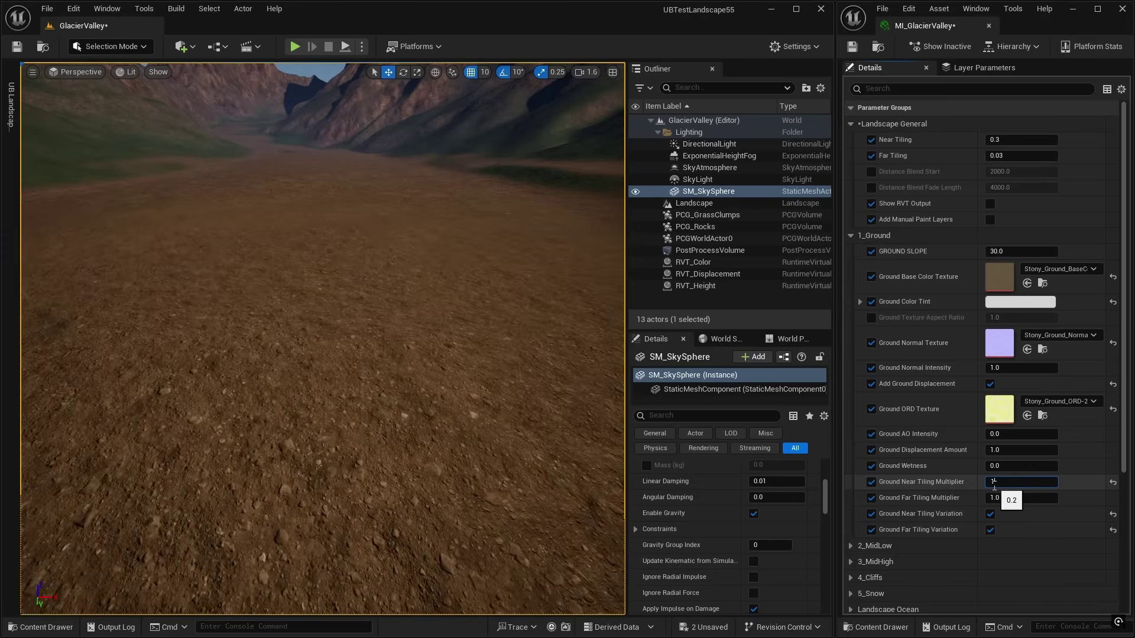
type("1")
key("Return")
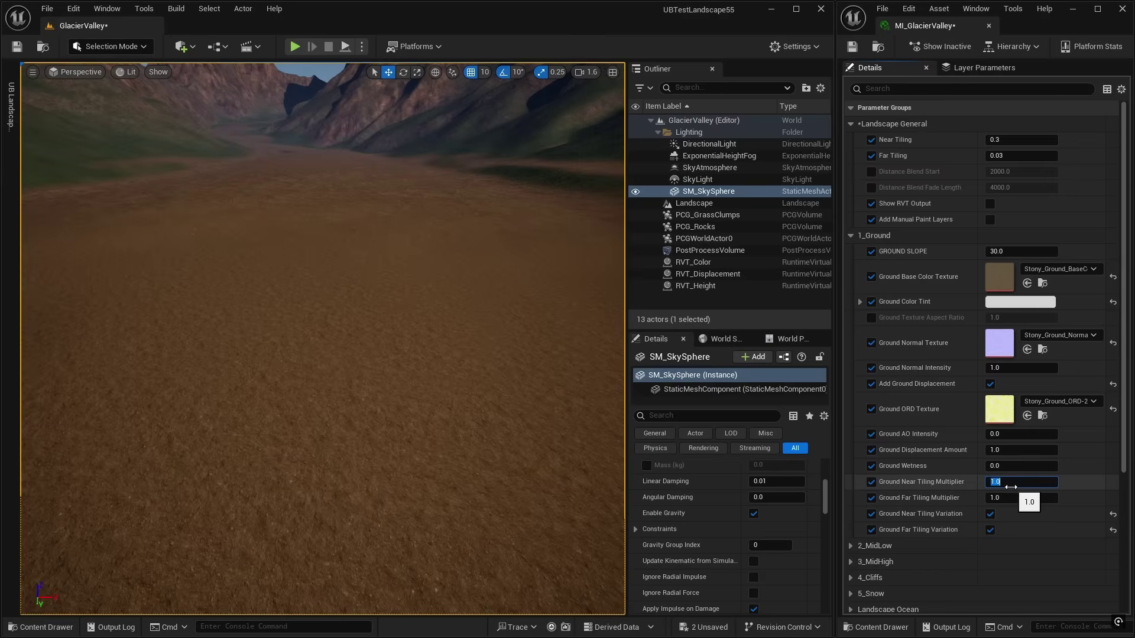
Turn off Ground Near and Far Tiling Variation to compare the ground's texture repetition, and turn both back on
scroll(1007, 544, "down", 2)
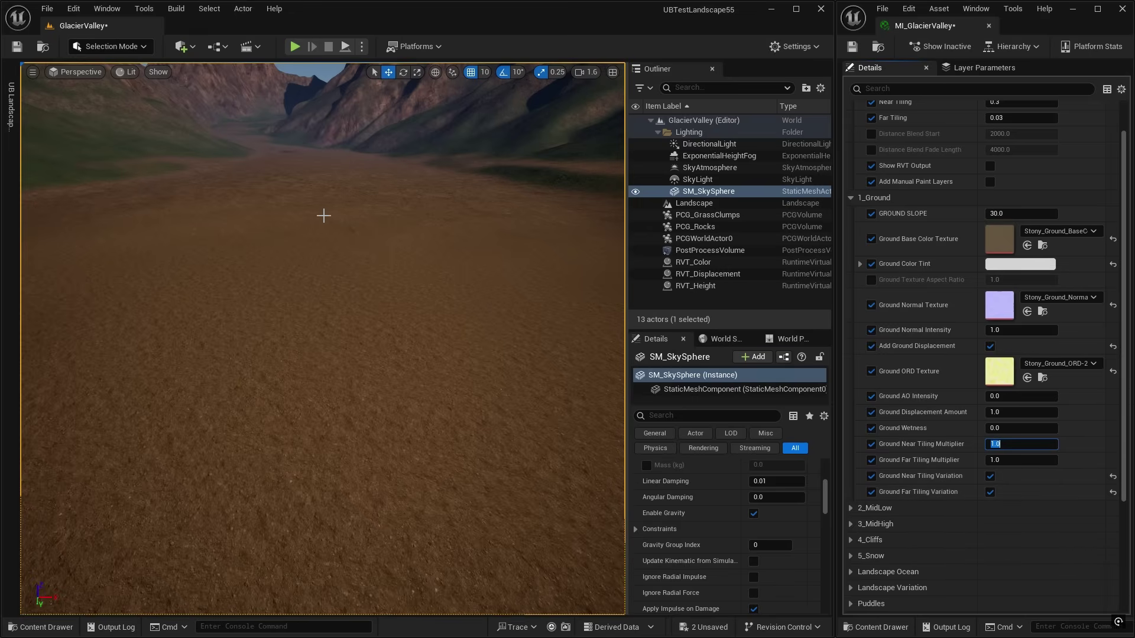
left_click(990, 476)
left_click(990, 491)
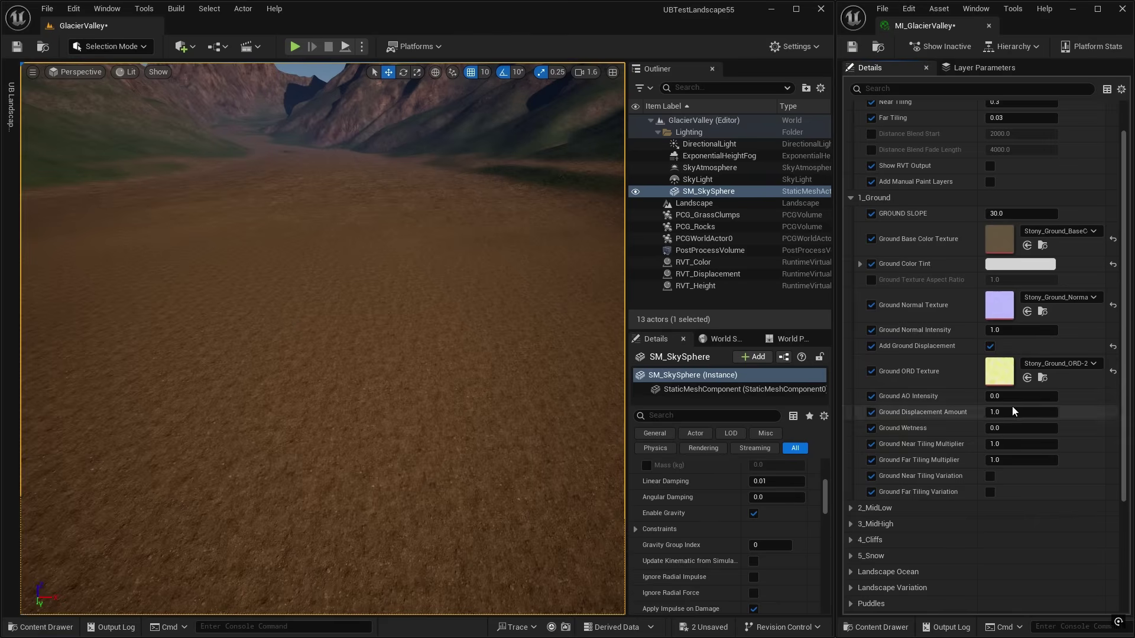
left_click(990, 477)
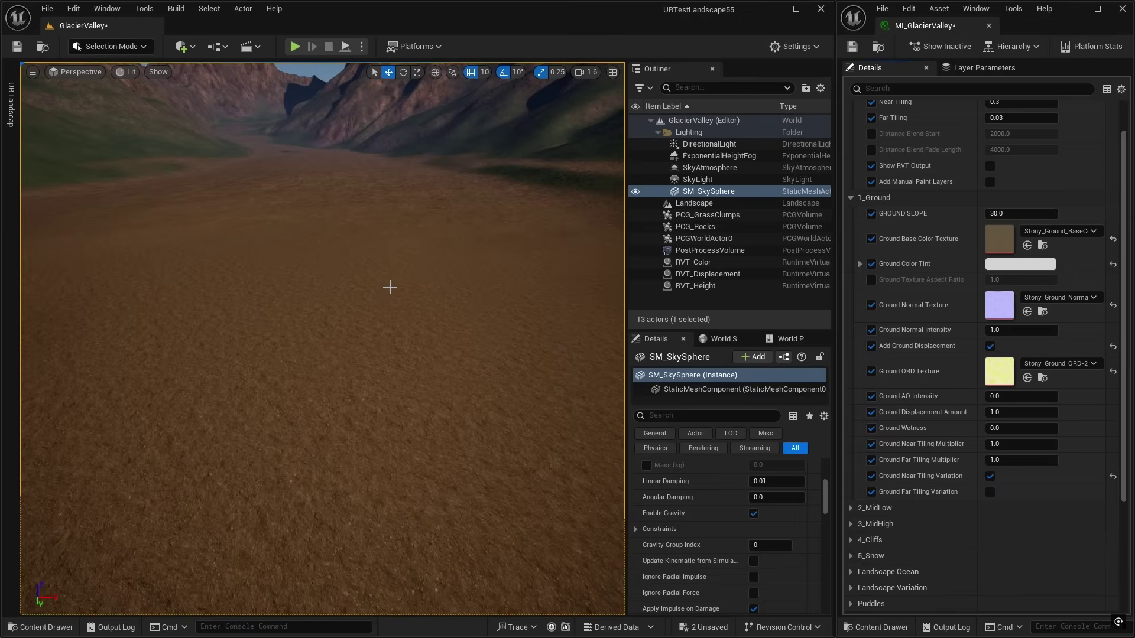
left_click(990, 492)
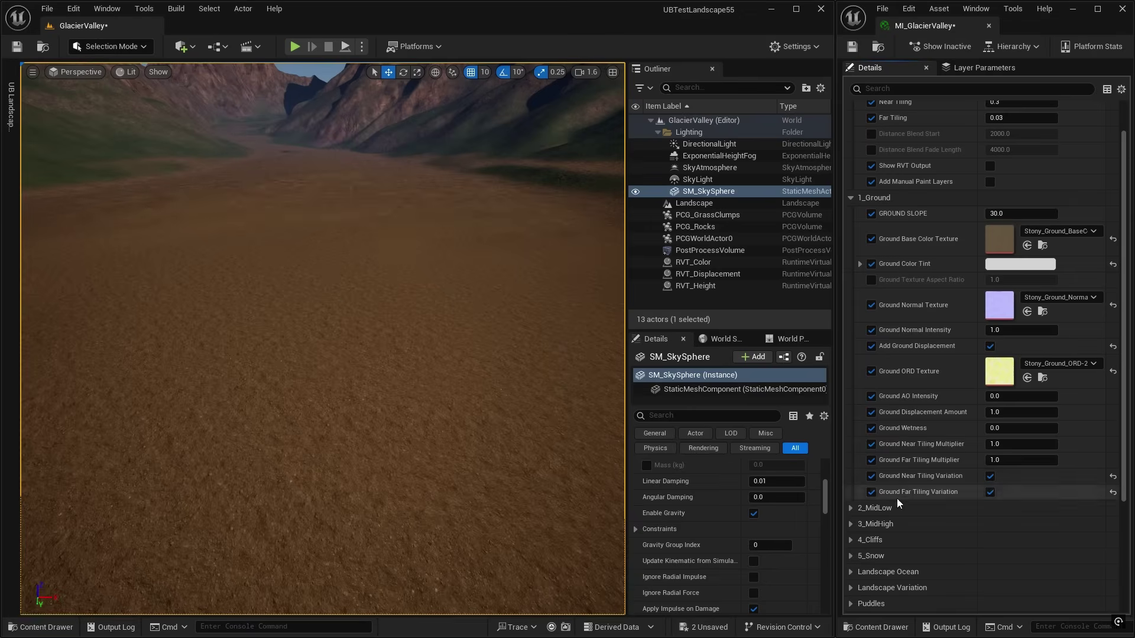
Expand the Landscape Variation group to review its Rotation Variation Scale and Levels settings, and collapse 1_Ground
scroll(878, 562, "down", 2)
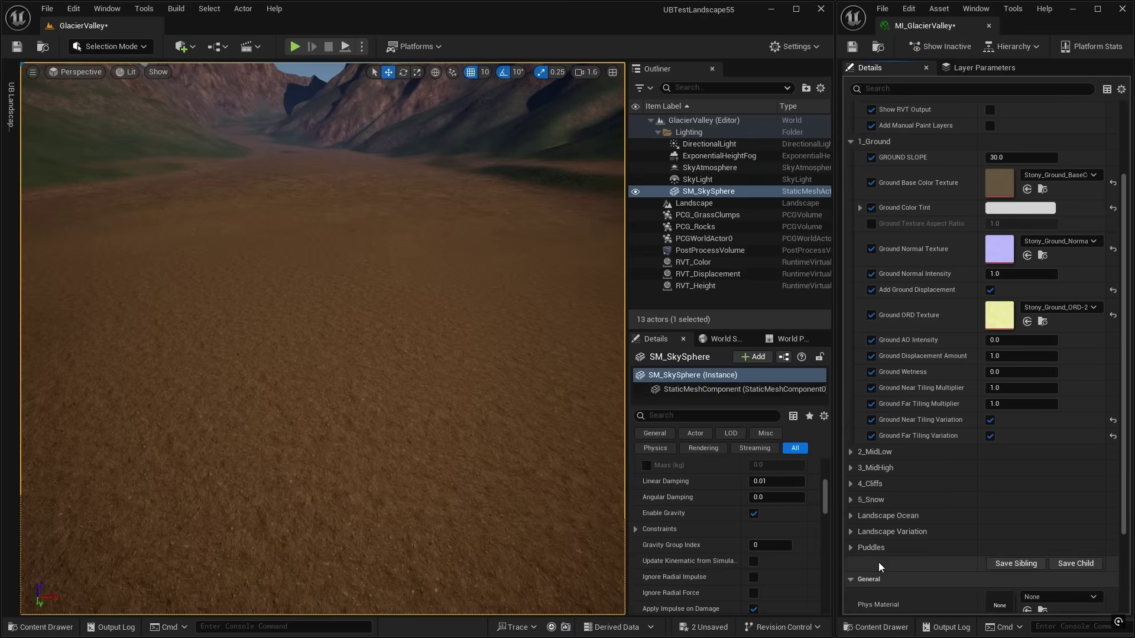
left_click(850, 532)
scroll(887, 538, "down", 4)
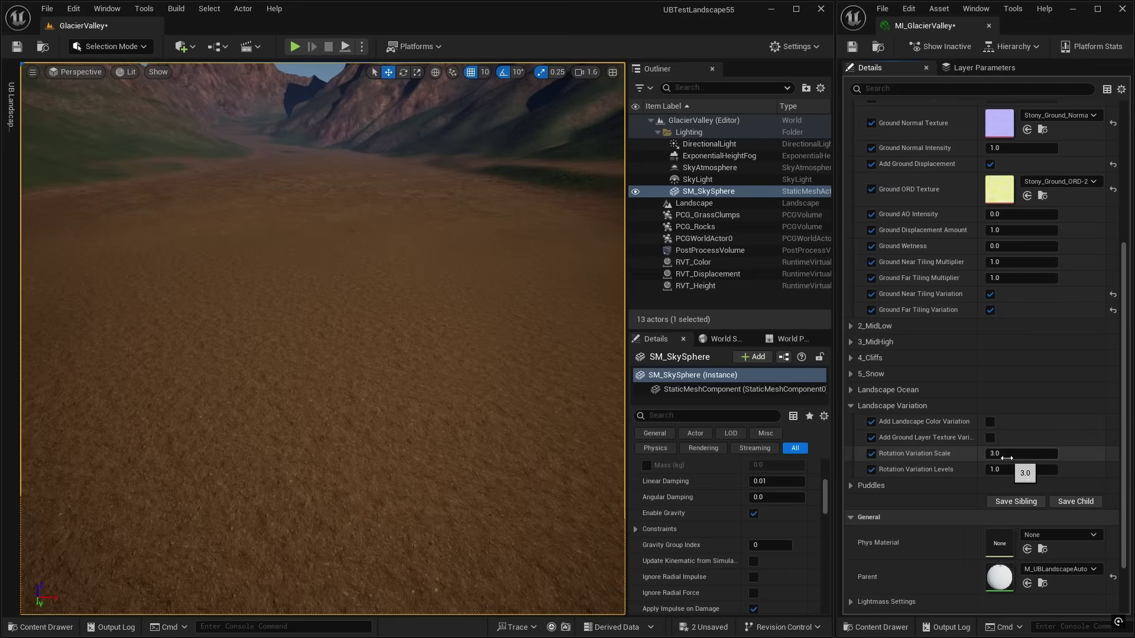
scroll(850, 207, "up", 5)
left_click(851, 230)
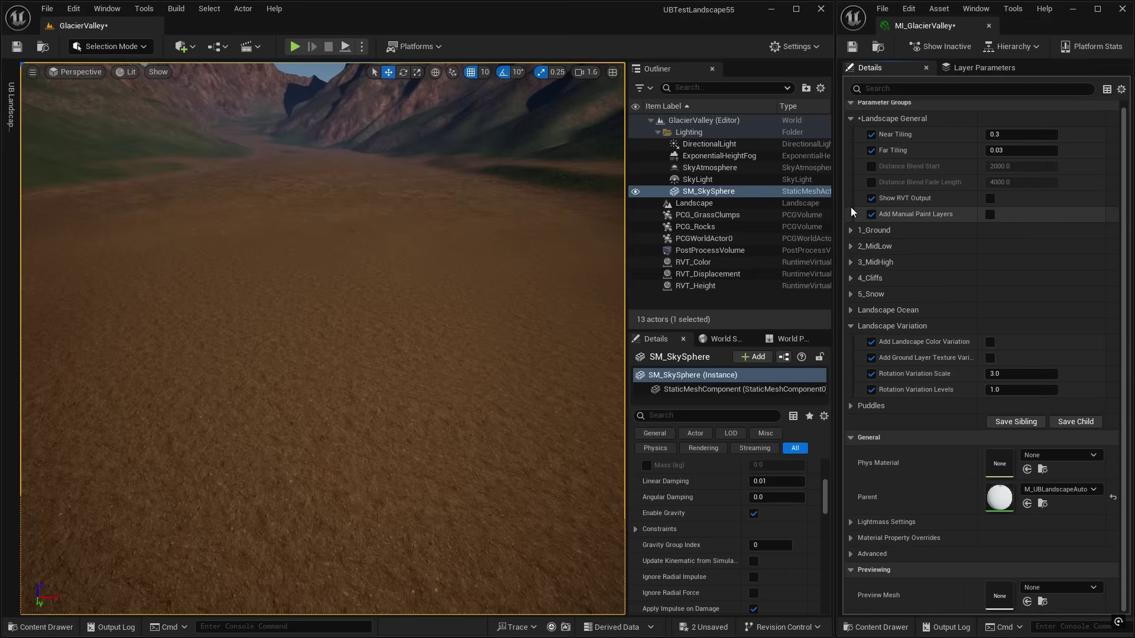
Turn off Add MidLow in the 2_MidLow group and Add MidHigh in the 3_MidHigh group
left_click(850, 246)
mouse_move(406, 337)
right_mouse_down()
mouse_move(390, 304)
mouse_move(371, 300)
mouse_move(426, 335)
right_mouse_up()
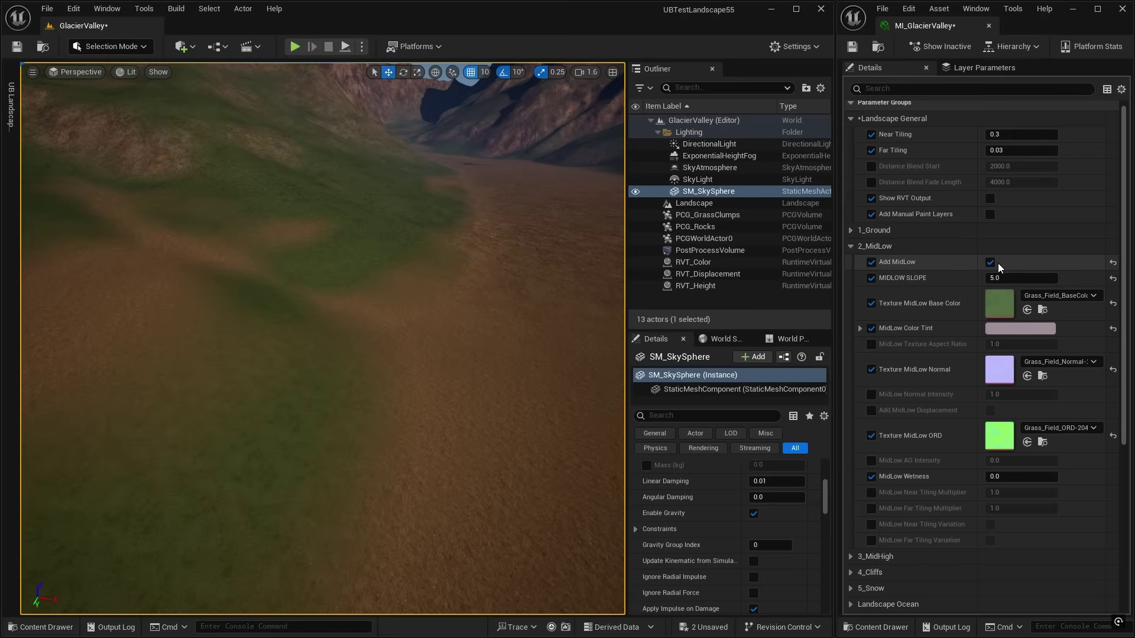
left_click(850, 245)
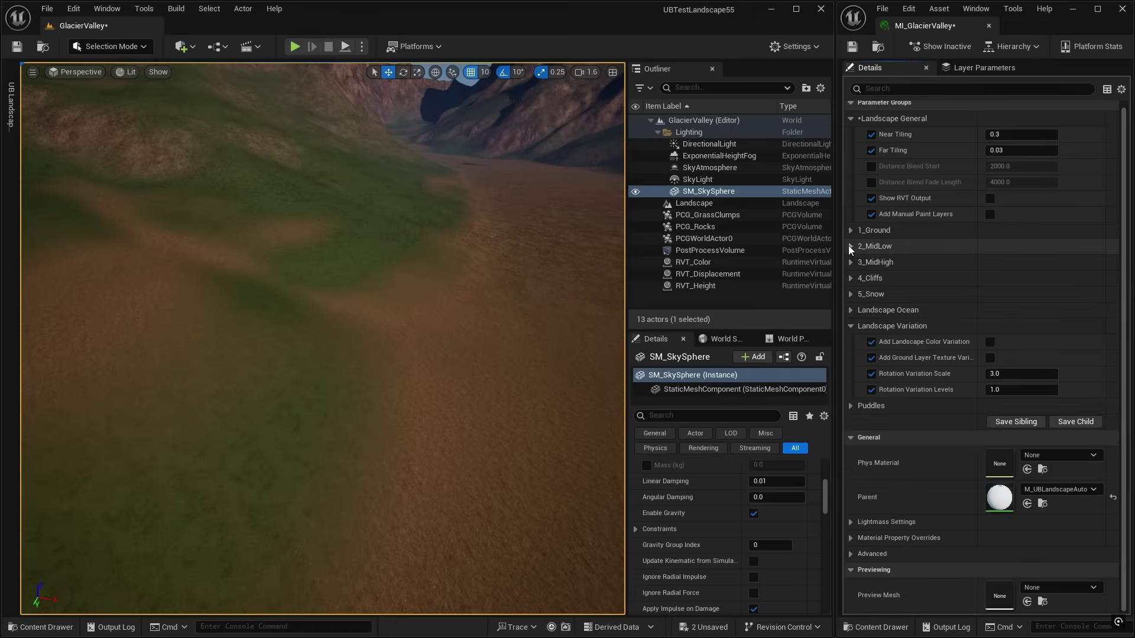
right_click_drag(484, 302, 473, 249)
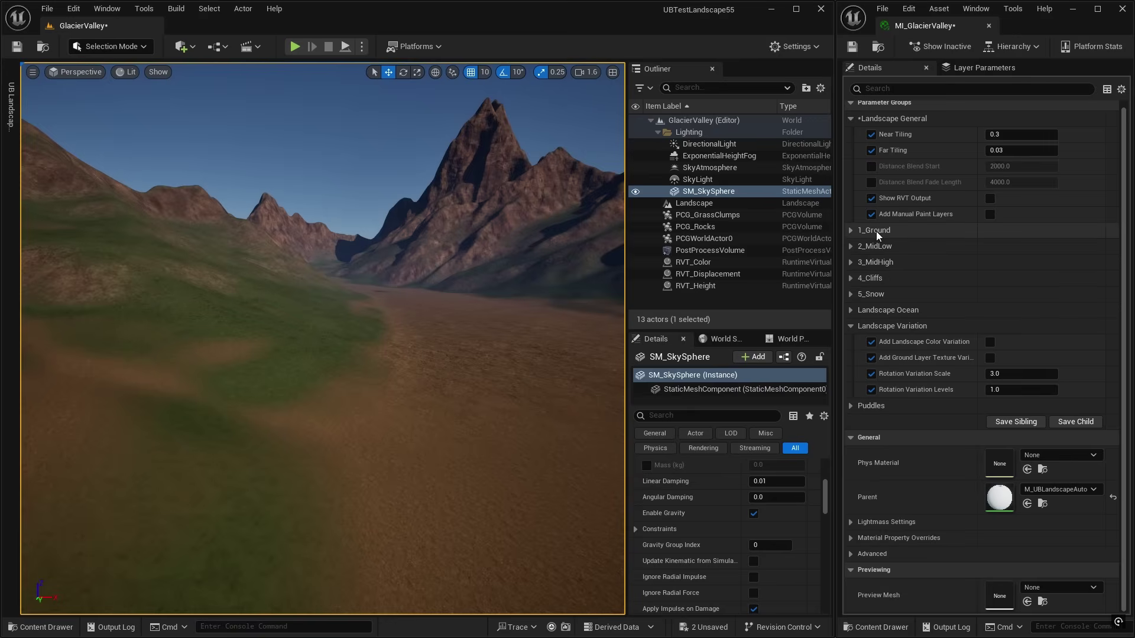
left_click(851, 245)
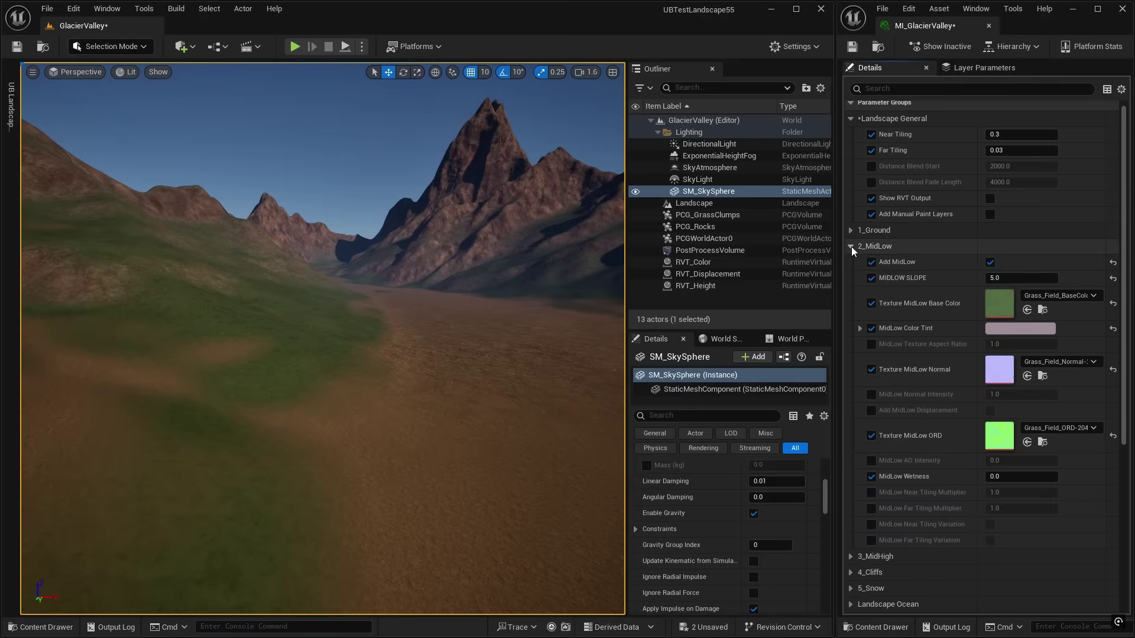
left_click(989, 262)
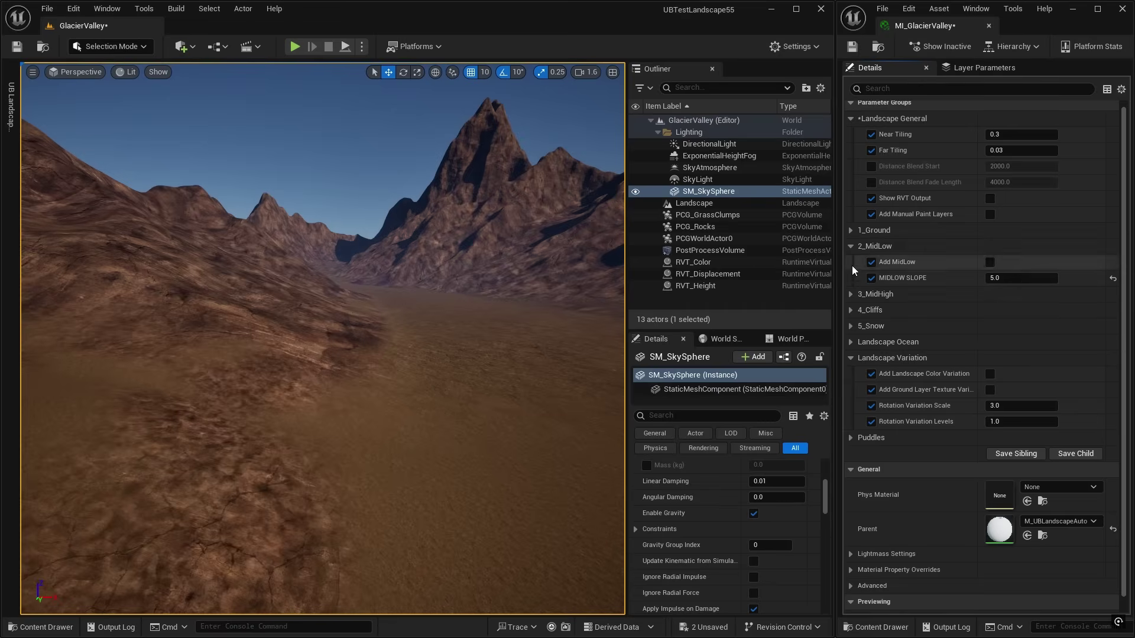
left_click(850, 293)
left_click(990, 311)
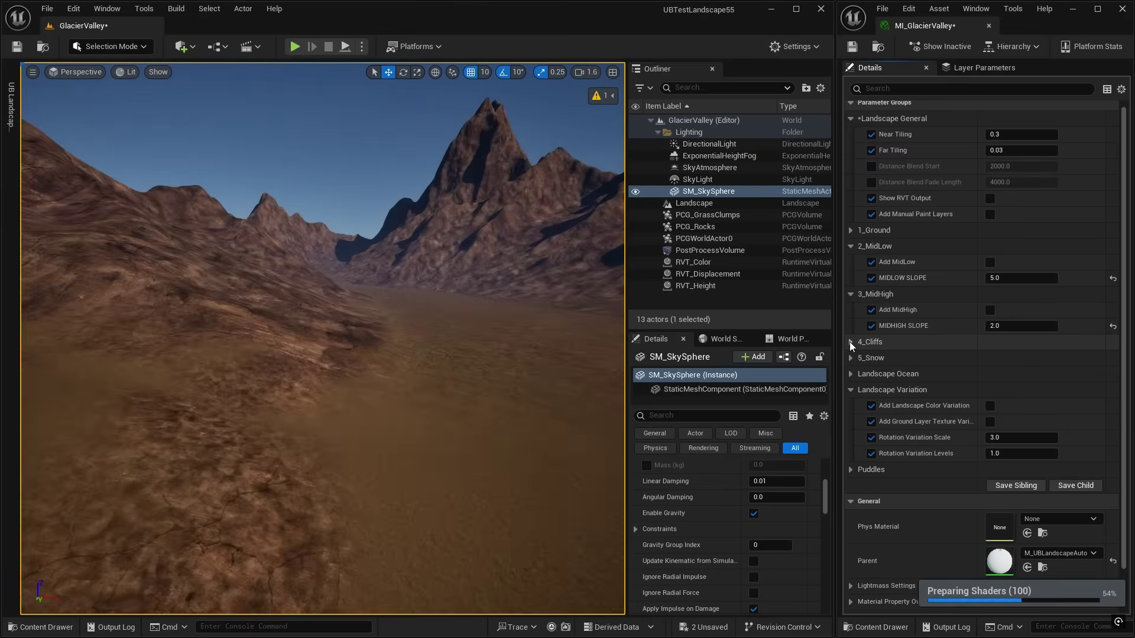
Turn off Add Cliffs in the 4_Cliffs group to compare the terrain without cliff texturing, and turn it back on
left_click(849, 342)
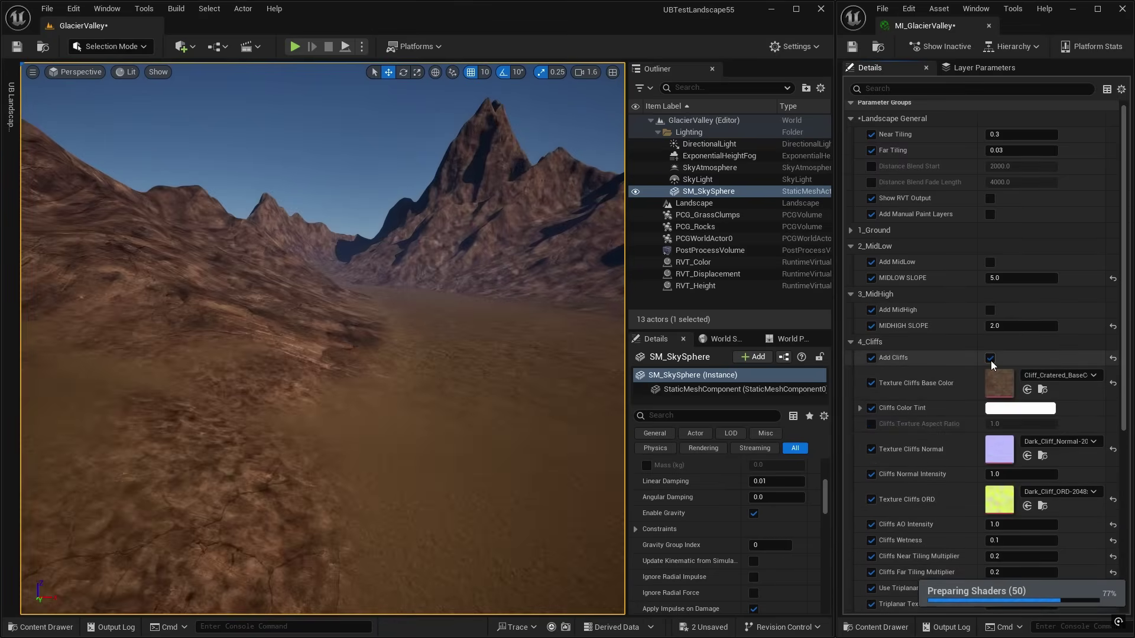
left_click(989, 359)
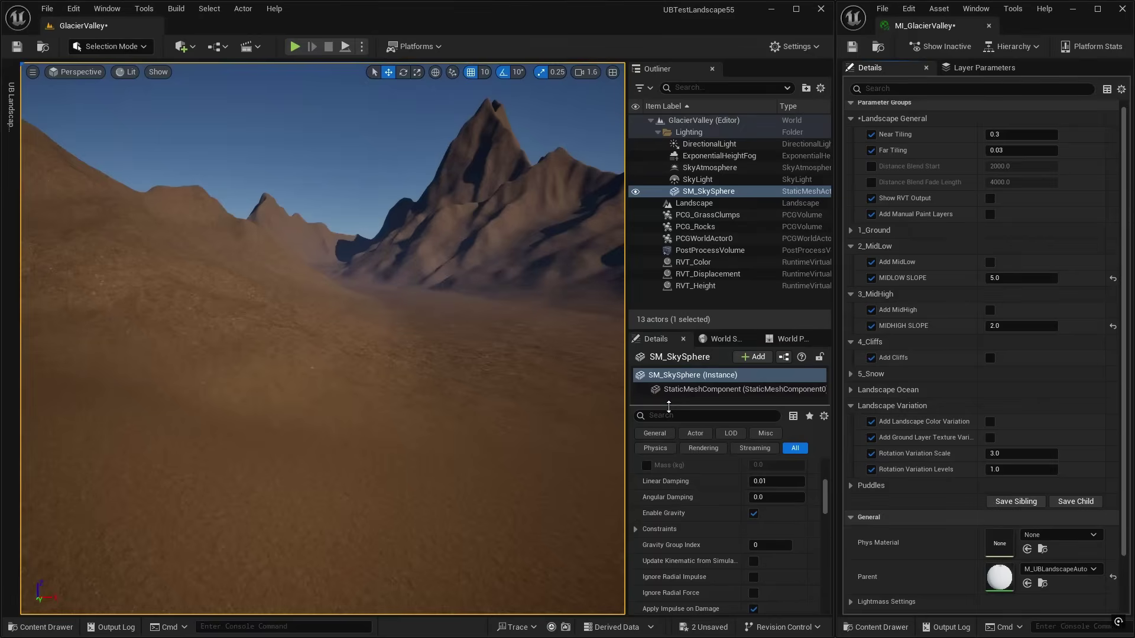
right_click_drag(323, 337, 413, 340)
right_click_drag(524, 303, 484, 303)
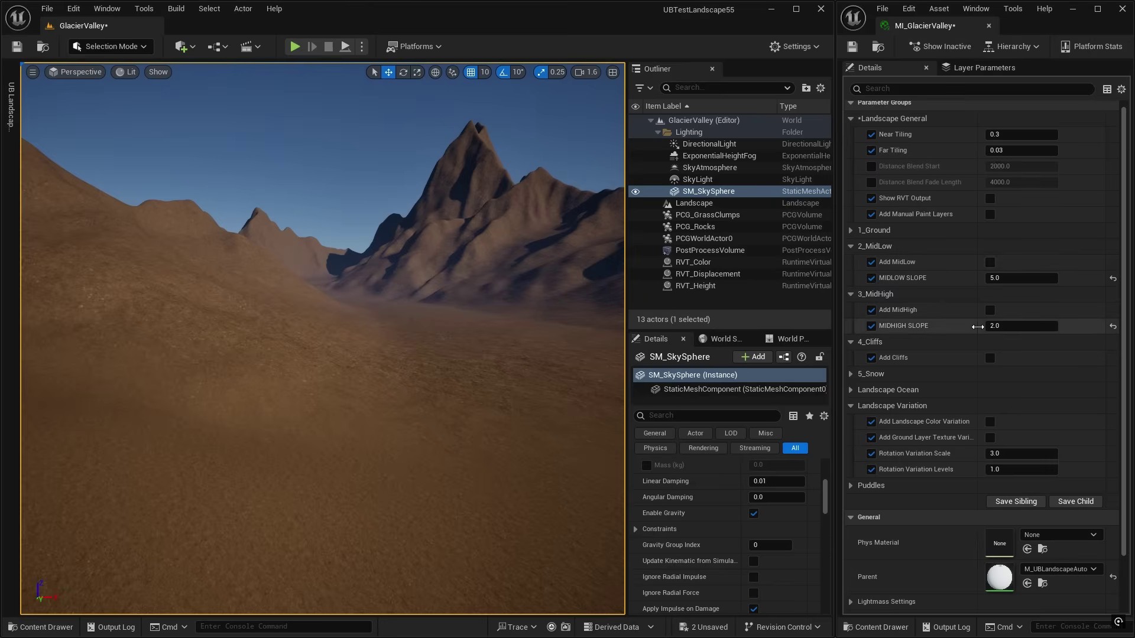
left_click(990, 358)
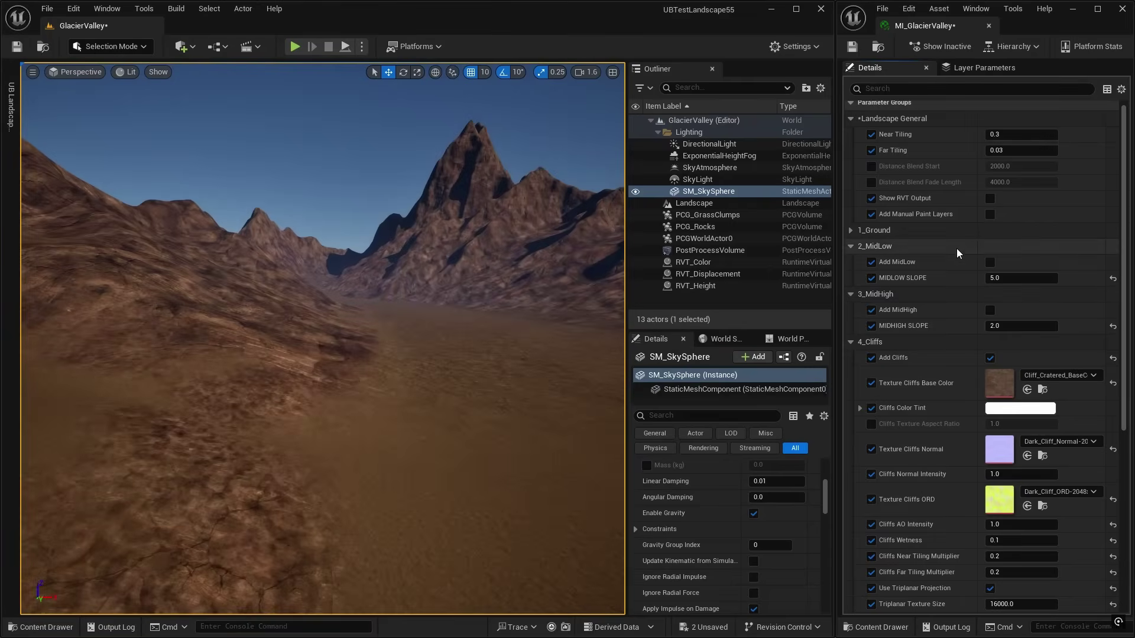
Turn on Add MidLow in the 2_MidLow group and Add MidHigh in the 3_MidHigh group
left_click(990, 262)
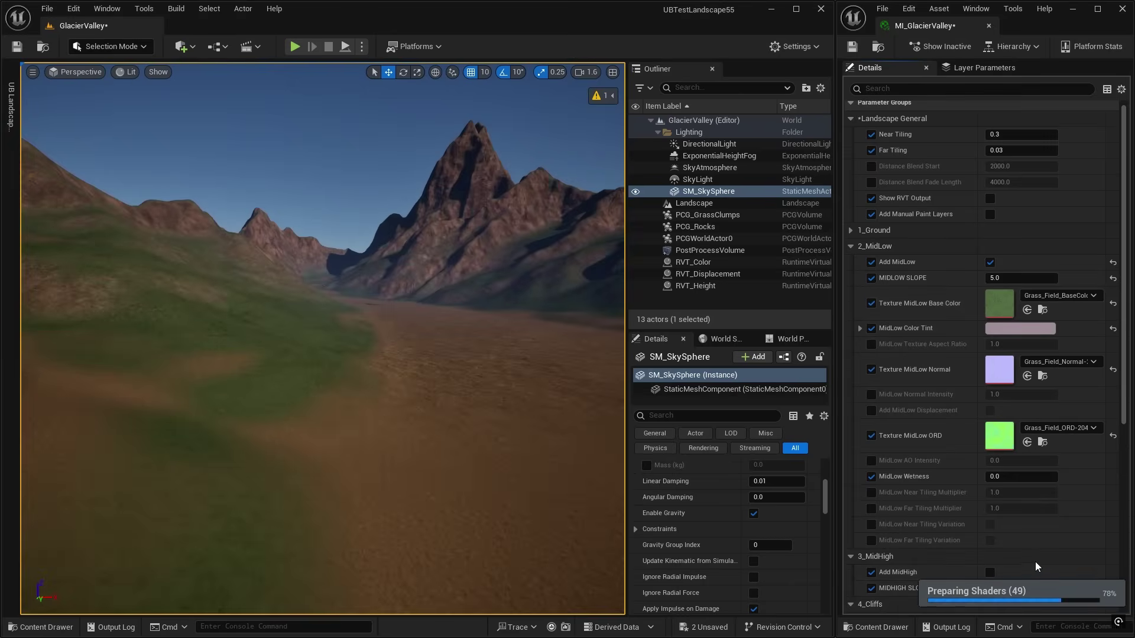
left_click(991, 572)
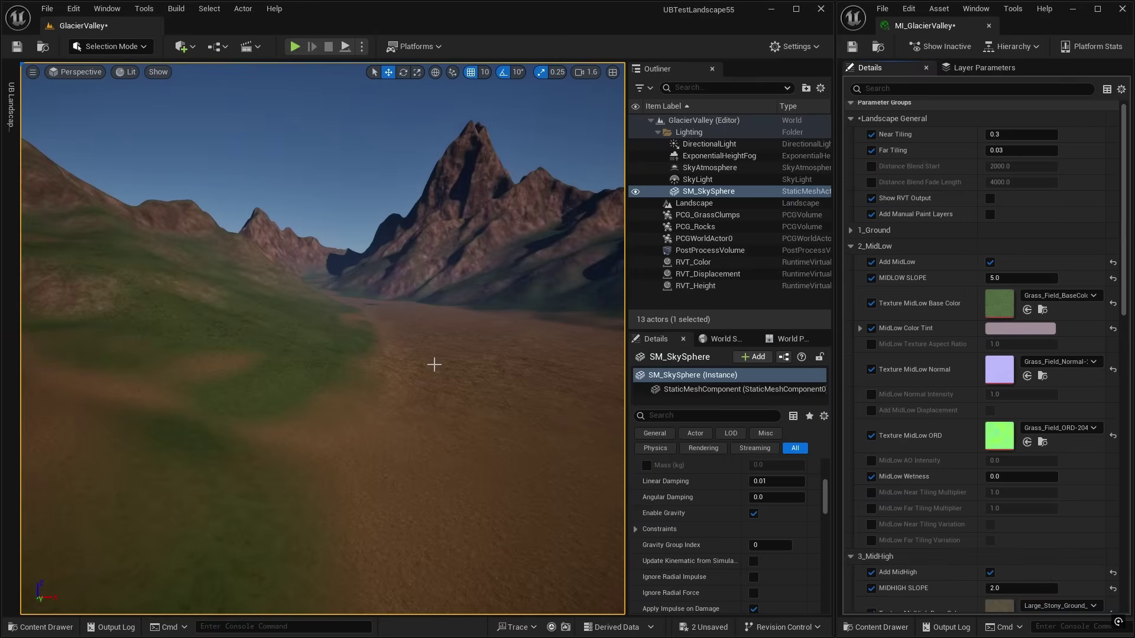
scroll(434, 365, "up", 2)
right_click_drag(434, 364, 863, 237)
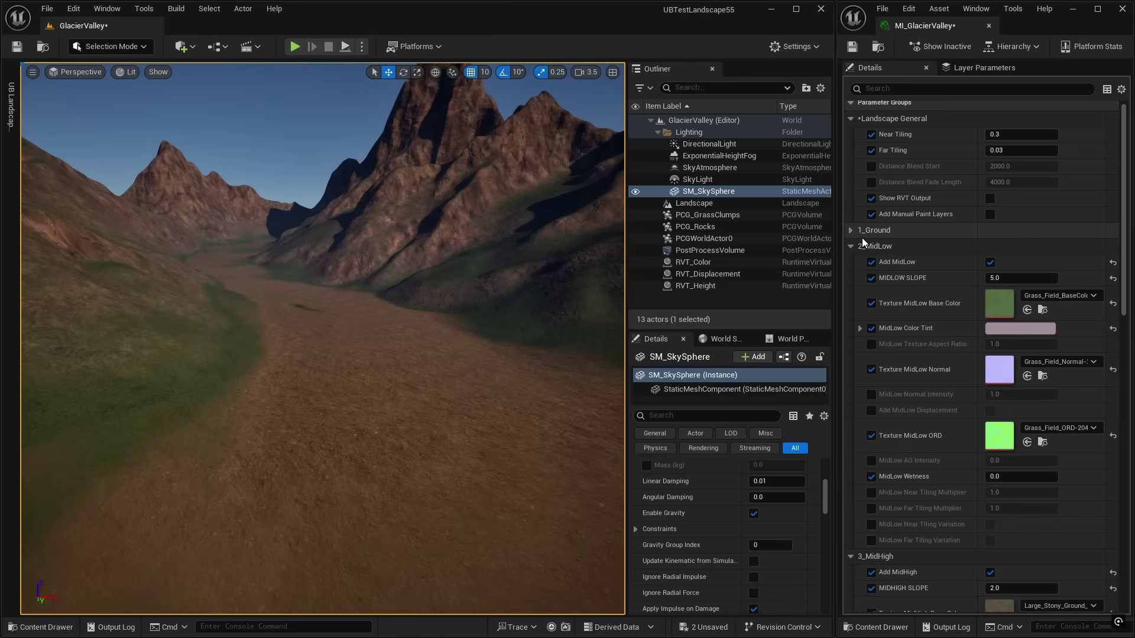
Collapse the 3_MidHigh and 4_Cliffs groups, leaving the 2_MidLow parameters expanded
left_click(851, 247)
left_click(851, 263)
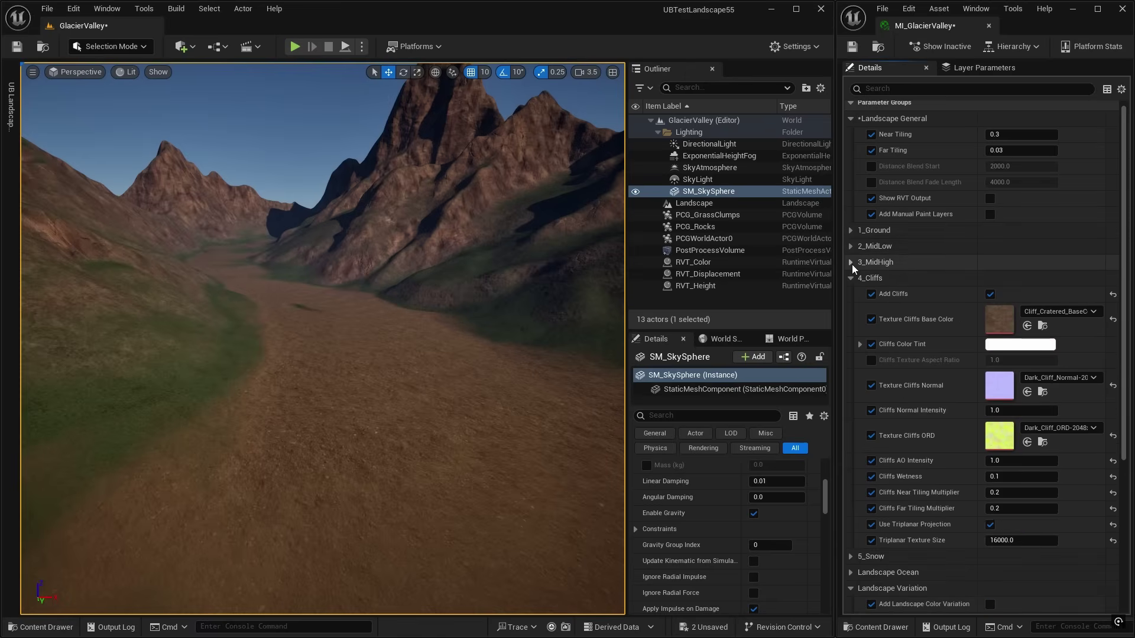
left_click(852, 279)
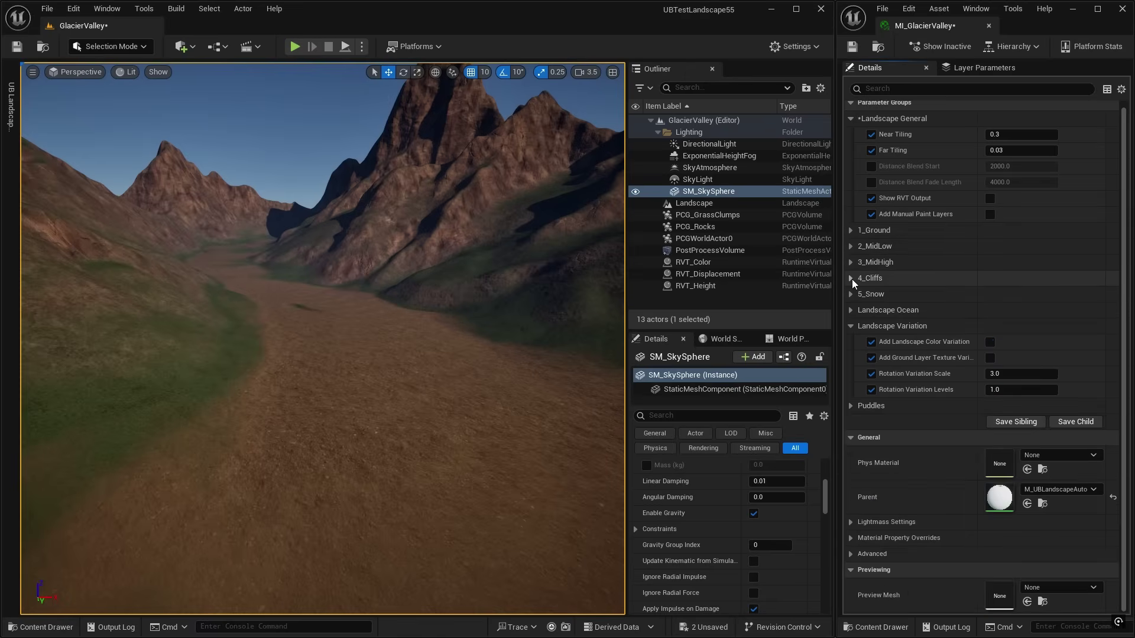
left_click(850, 247)
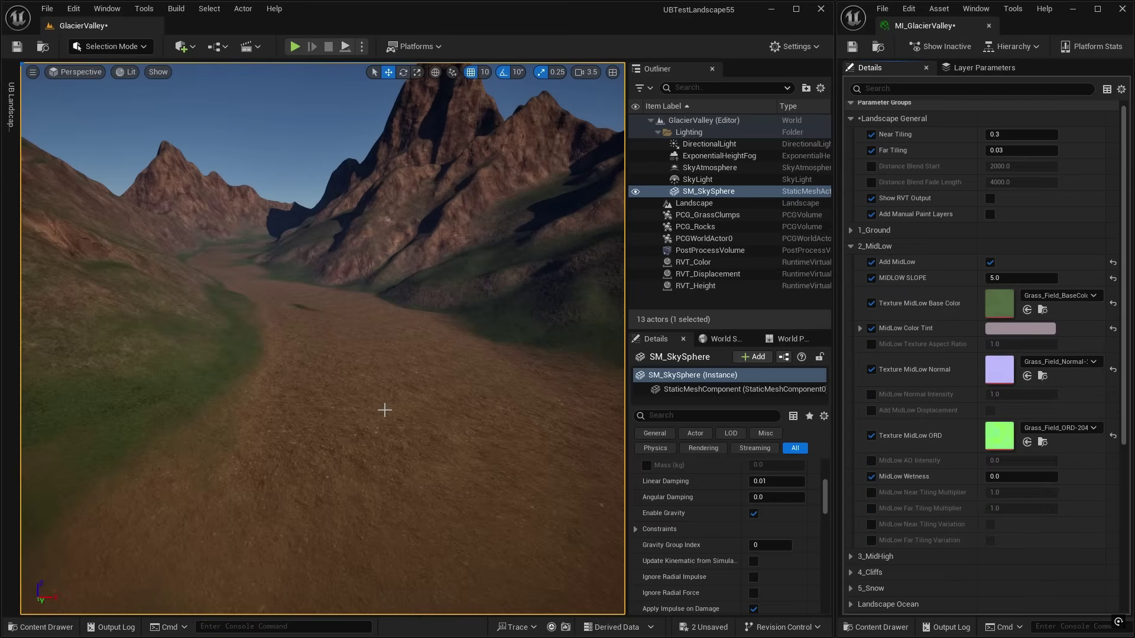
Try a MIDLOW SLOPE of 3 to compare the grass coverage on the slopes, and return it to 5
right_click_drag(446, 383, 445, 382)
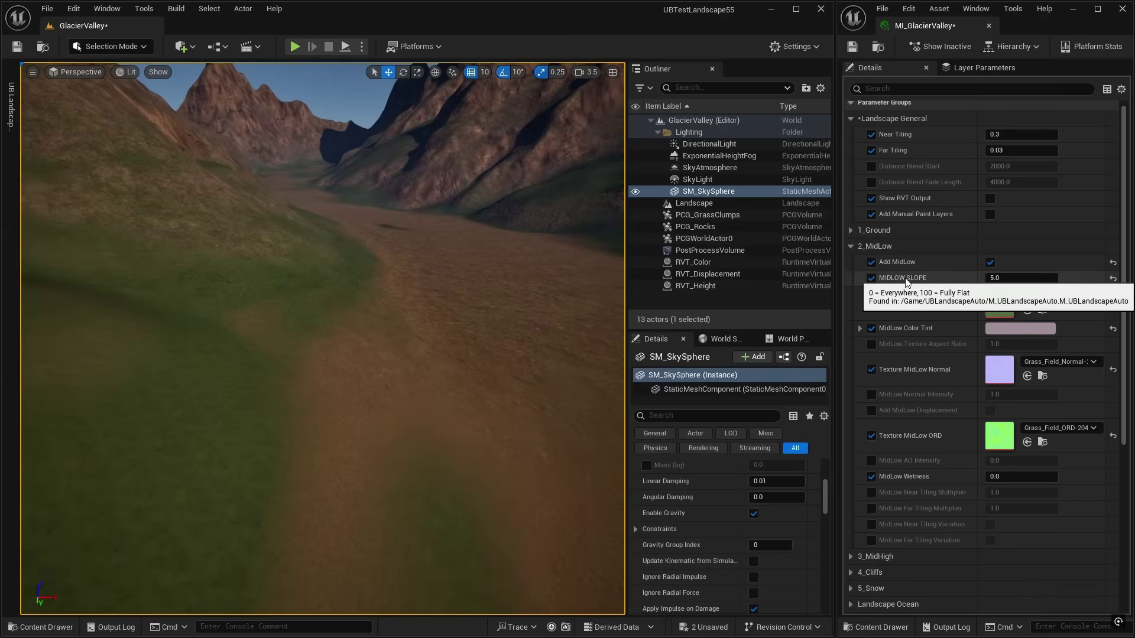
left_click(989, 279)
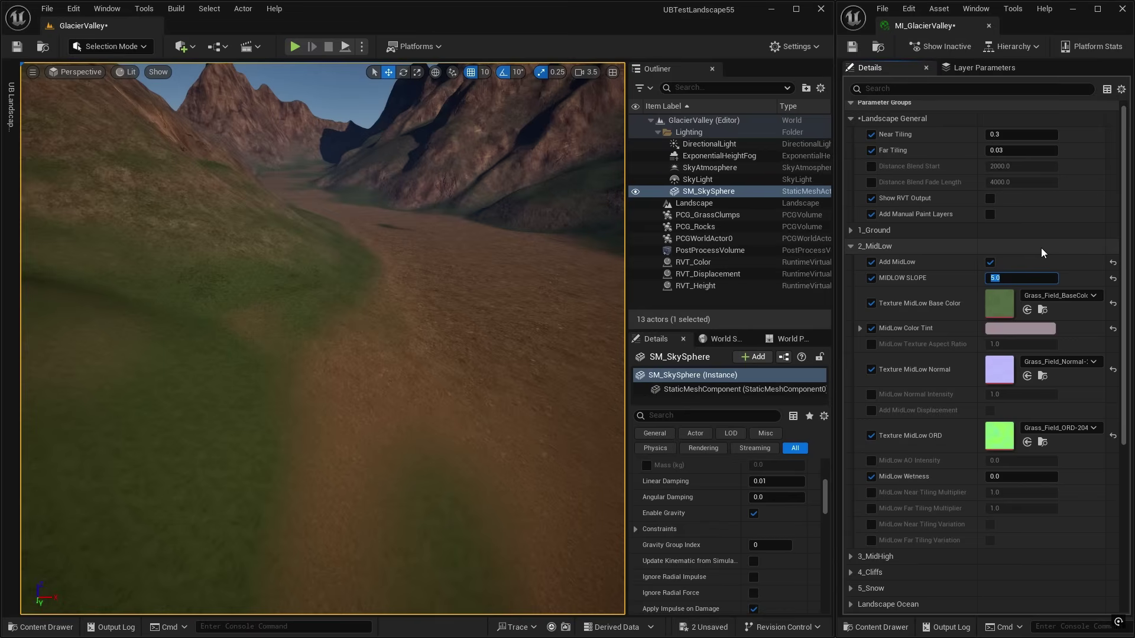
type("3")
key("Return")
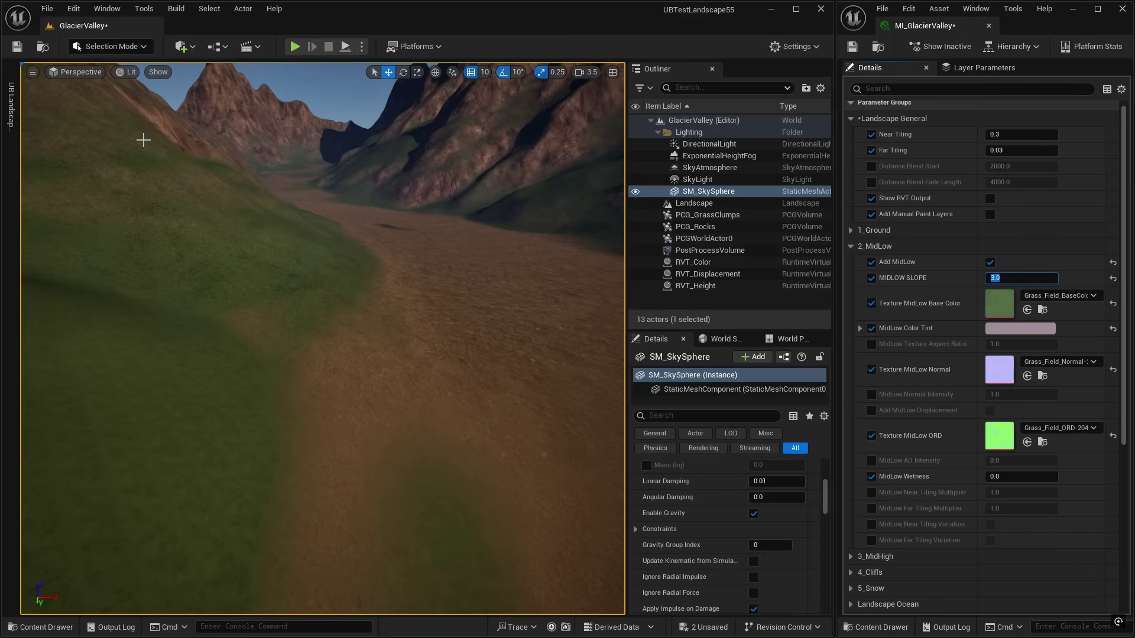
type("5")
key("Return")
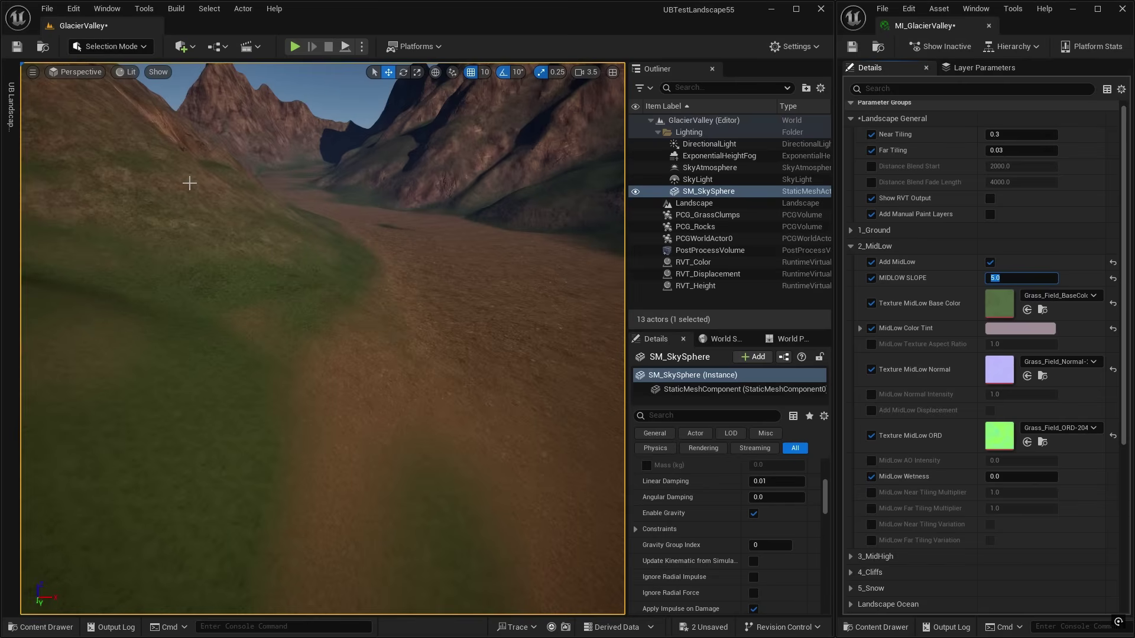
Override and turn on MidLow Near Tiling Variation and MidLow Far Tiling Variation for the grass layer
right_click_drag(181, 184, 396, 229)
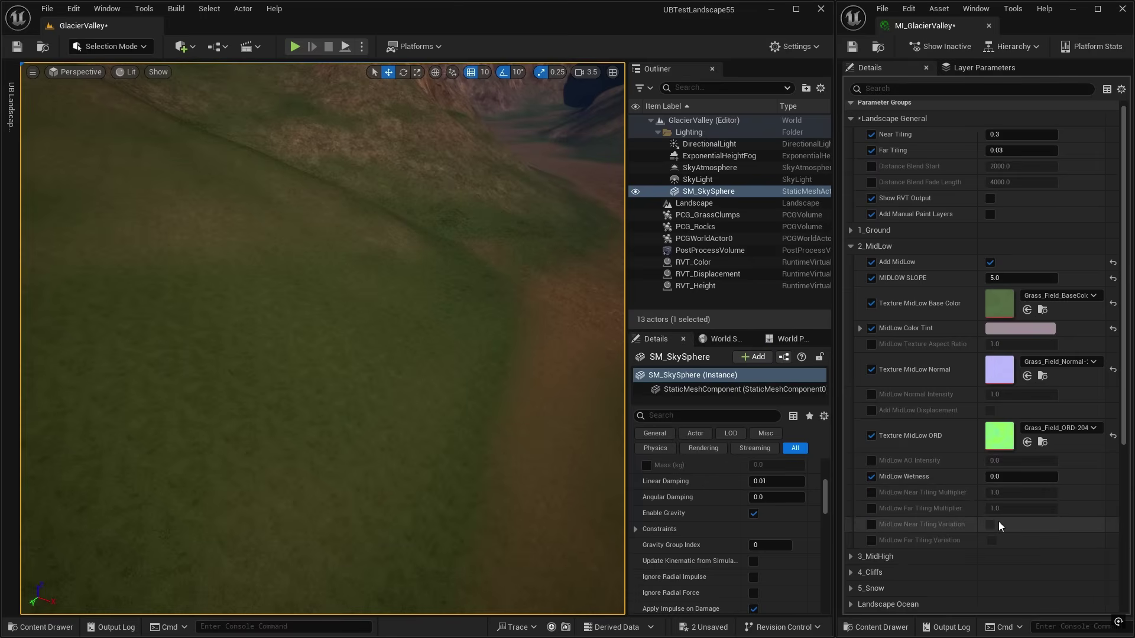
left_click(870, 526)
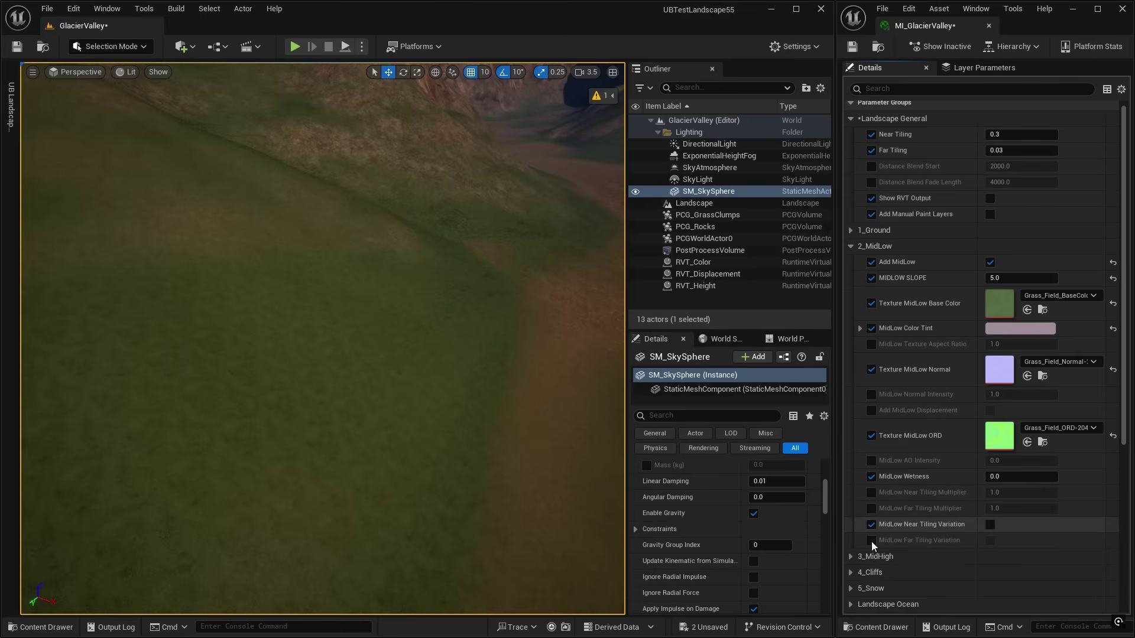
left_click(873, 541)
left_click(991, 526)
left_click(990, 541)
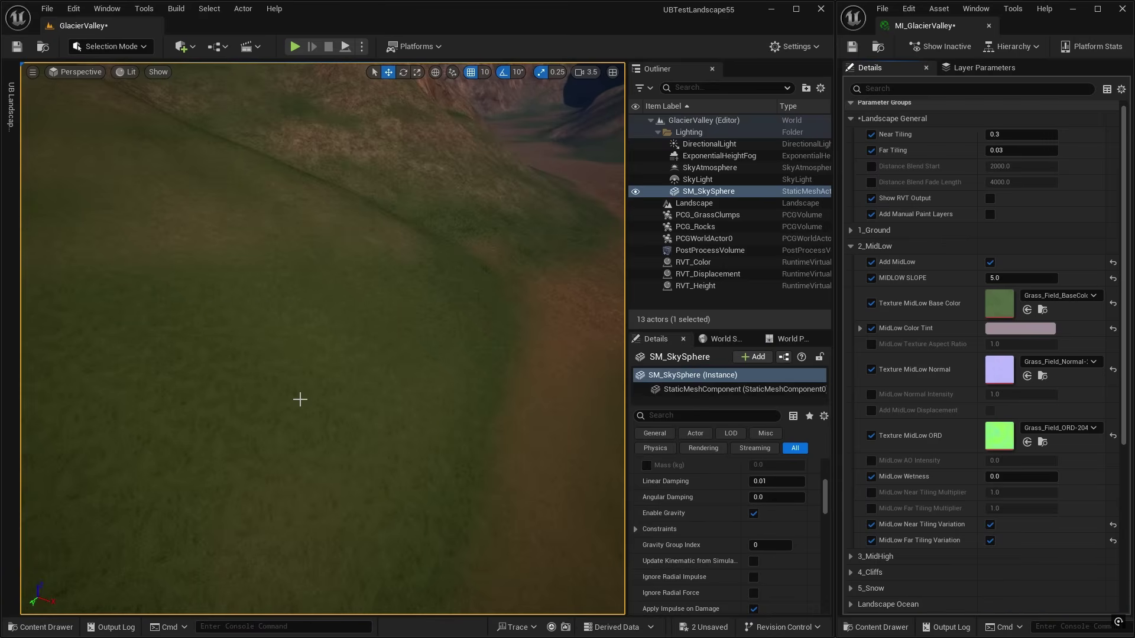
right_click_drag(426, 309, 414, 252)
Review the 3_MidHigh parameters, and expand the 4_Cliffs group with the mountain cliffs in view
left_click(851, 246)
left_click(850, 262)
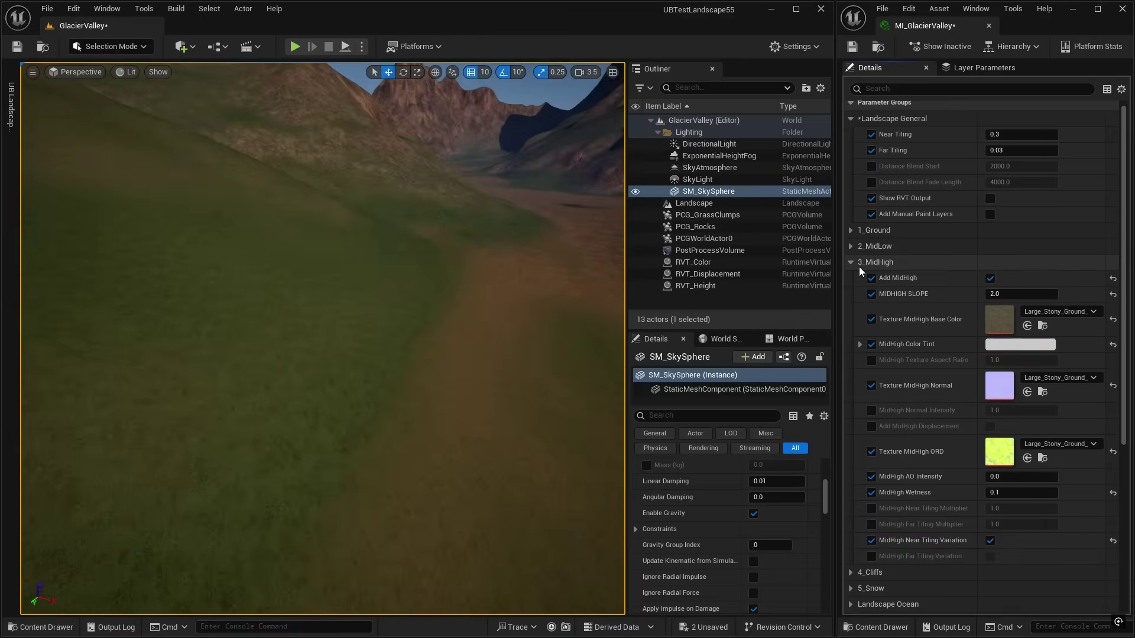
left_click(857, 265)
left_click(850, 278)
right_click_drag(448, 367, 475, 216)
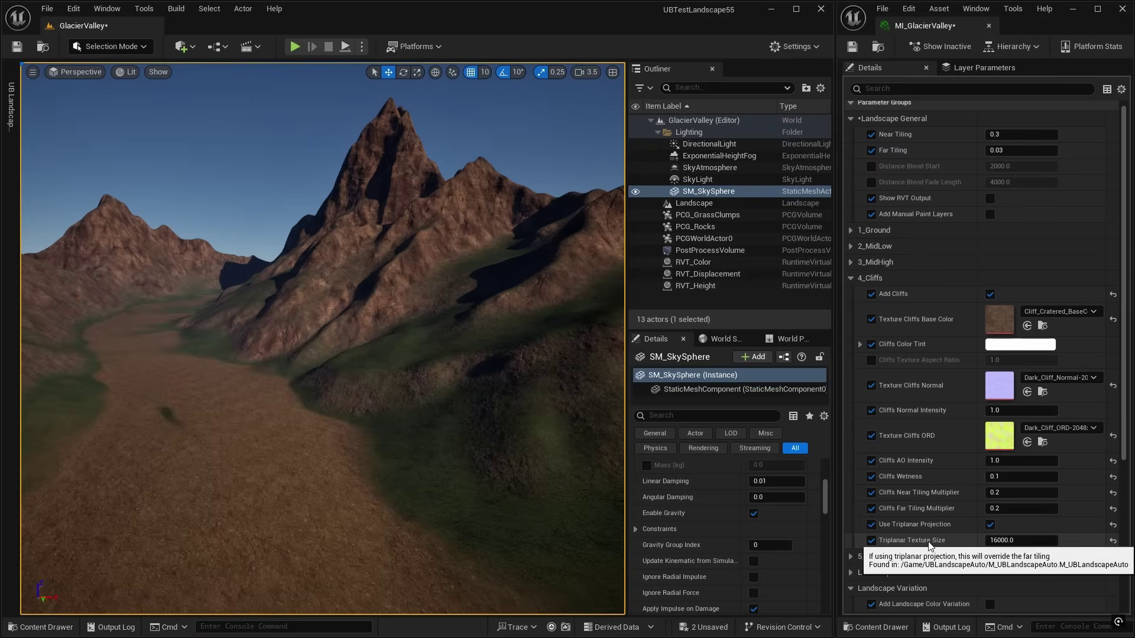
Turn off Use Triplanar Projection to compare the texture stretching on the cliffs, and turn it back on
left_click(989, 525)
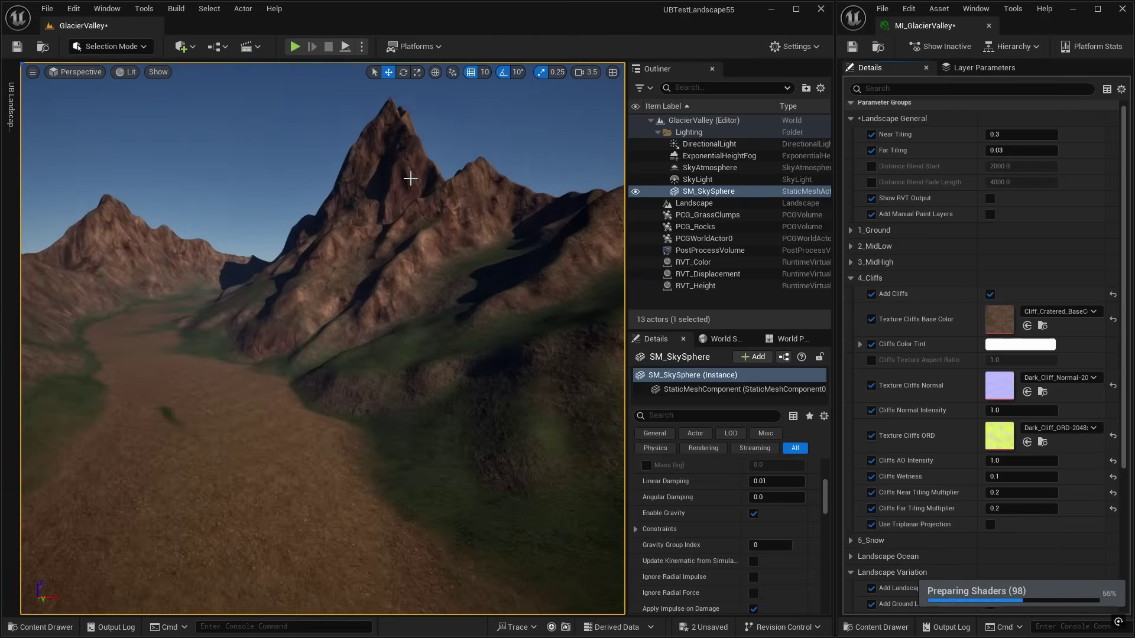
mouse_move(472, 224)
right_mouse_down()
mouse_move(532, 224)
mouse_move(493, 216)
right_mouse_up()
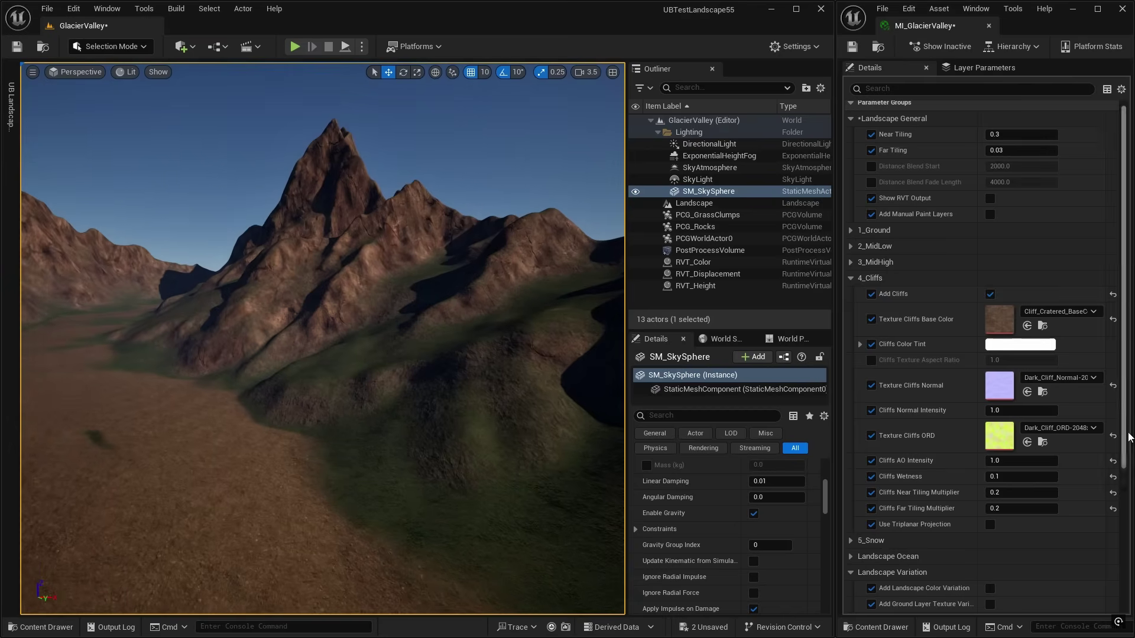
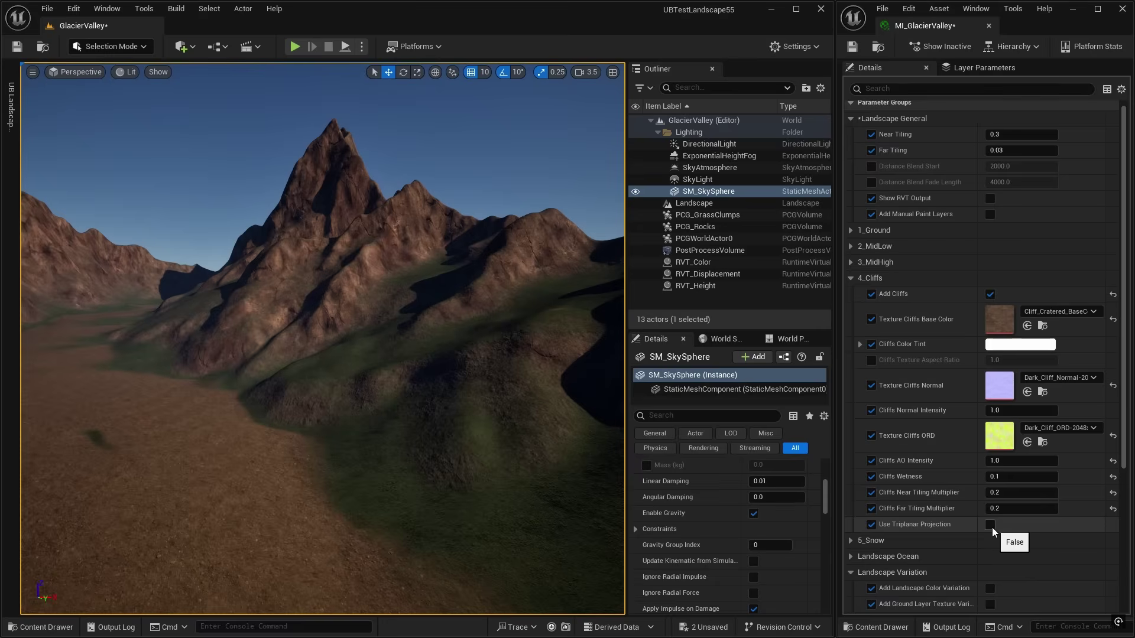
left_click(990, 525)
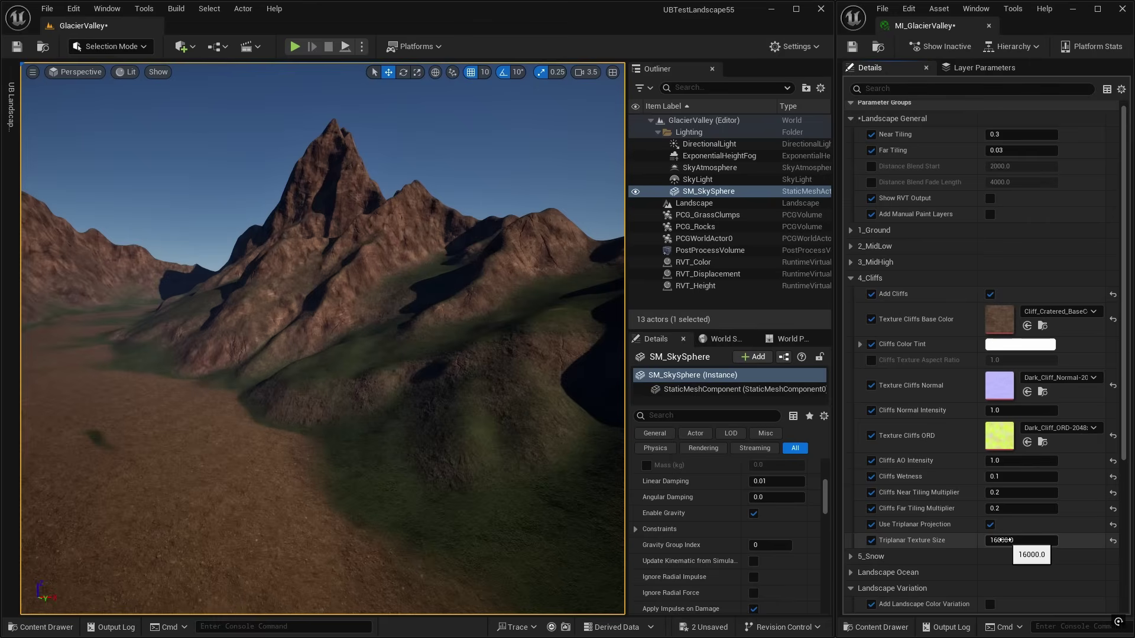
Compare a Triplanar Texture Size of 4000 on the cliffs, and return it to 16000
left_click_drag(1001, 540, 391, 198)
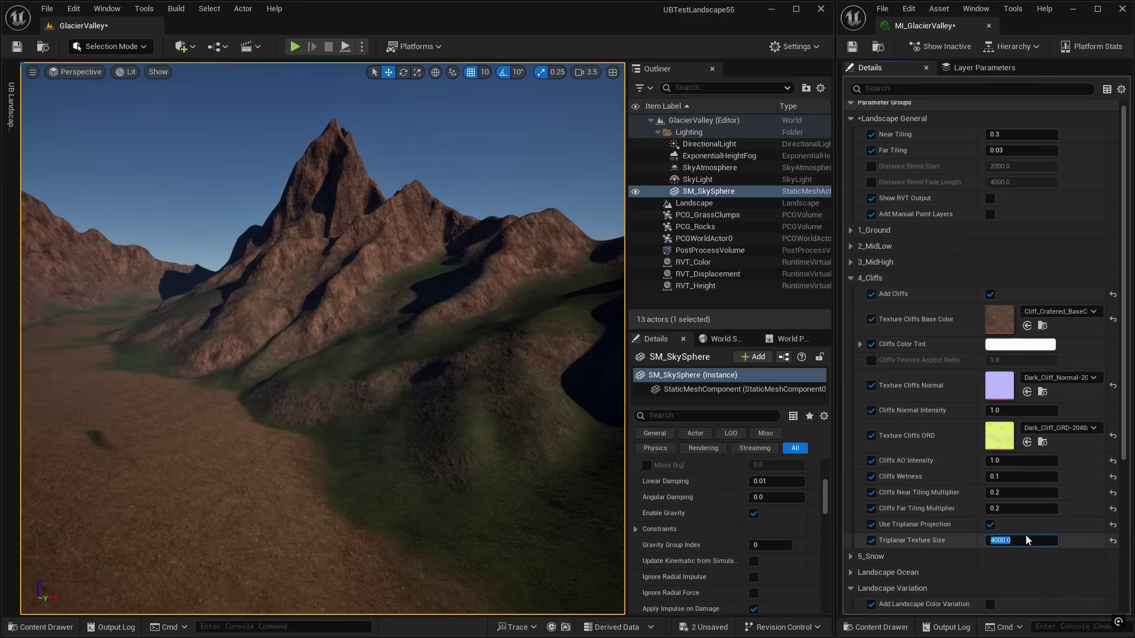
left_click_drag(1012, 540, 952, 547)
type("16000")
key("Return")
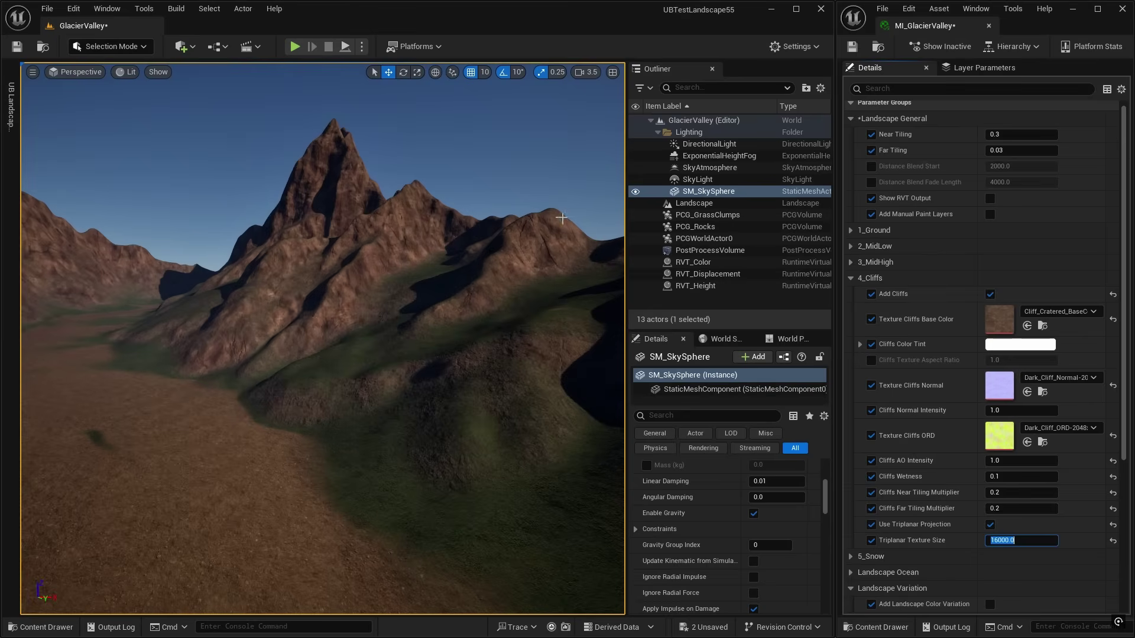
Collapse 4_Cliffs, turn on Add Snow in the 5_Snow group, and inspect the mountain peak
left_click(851, 277)
left_click(851, 294)
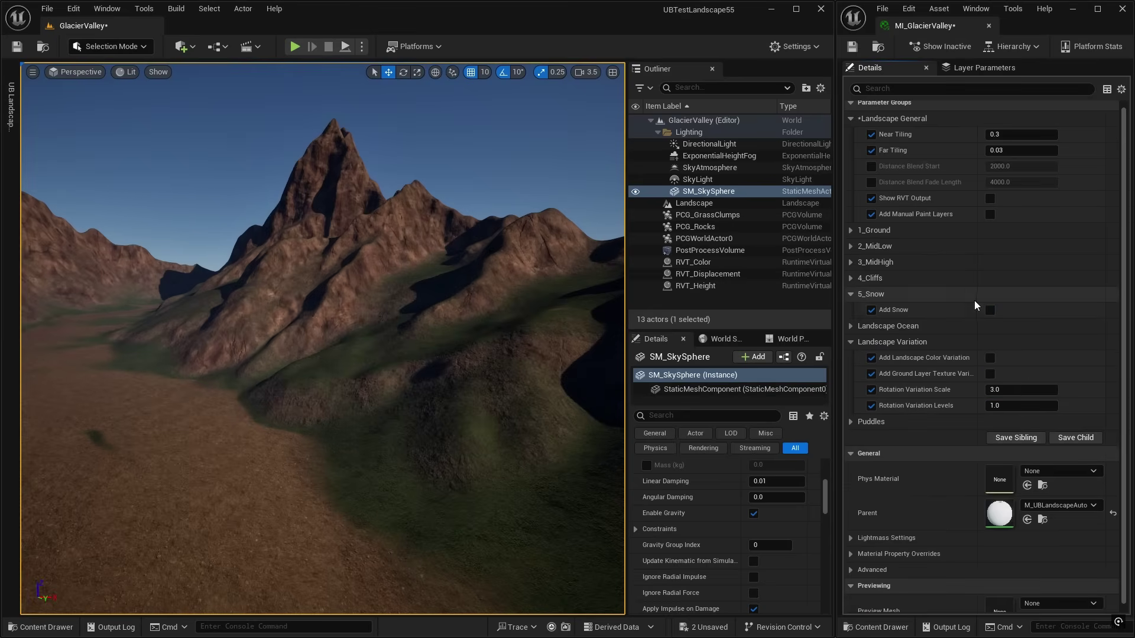
left_click(990, 311)
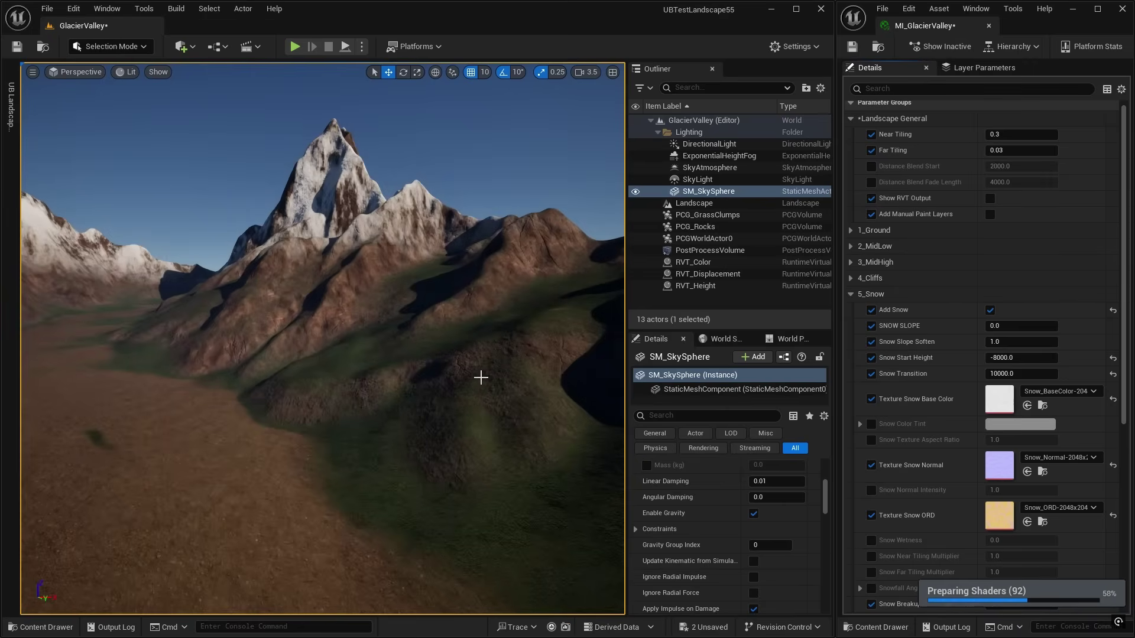
key("w")
right_click_drag(322, 338, 316, 298)
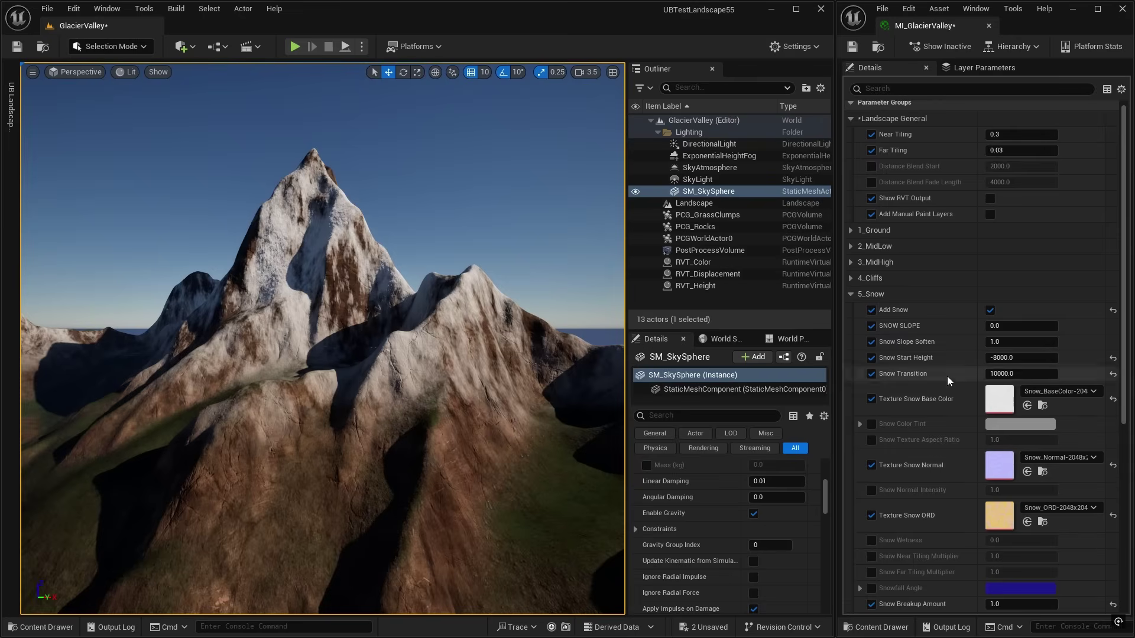
Set Snow Breakup Amount to 0
scroll(942, 503, "down", 4)
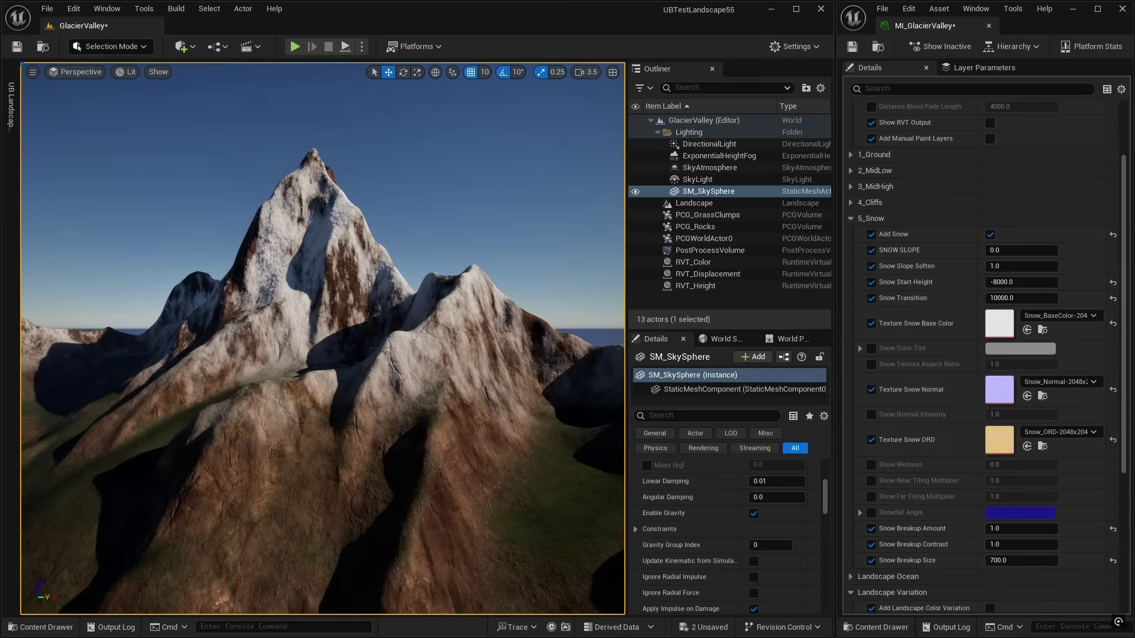
mouse_move(473, 355)
right_mouse_down()
mouse_move(460, 378)
mouse_move(459, 366)
right_mouse_up()
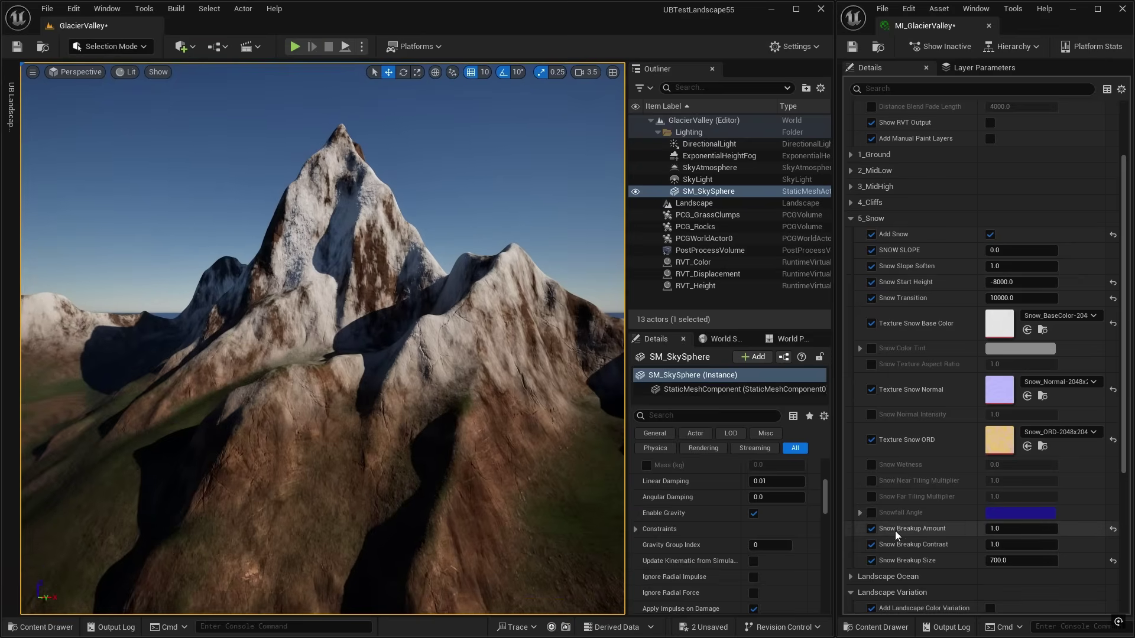
left_click(999, 530)
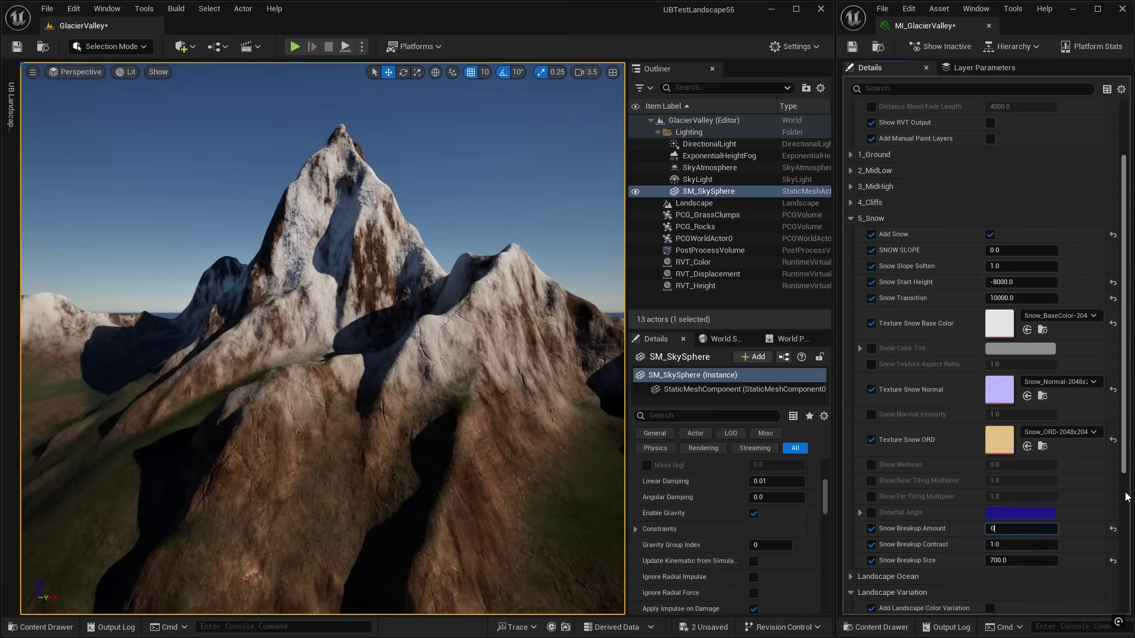
key("Return")
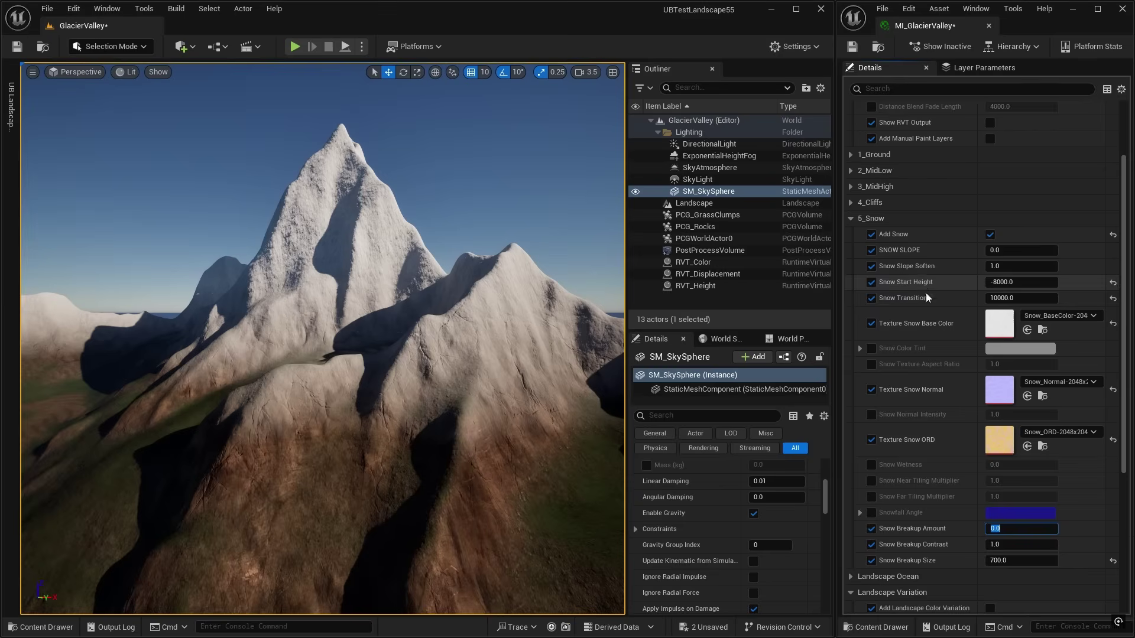
Set Snow Transition to 0 for a hard snow line on the mountain
left_click(1006, 298)
type("0")
key("Return")
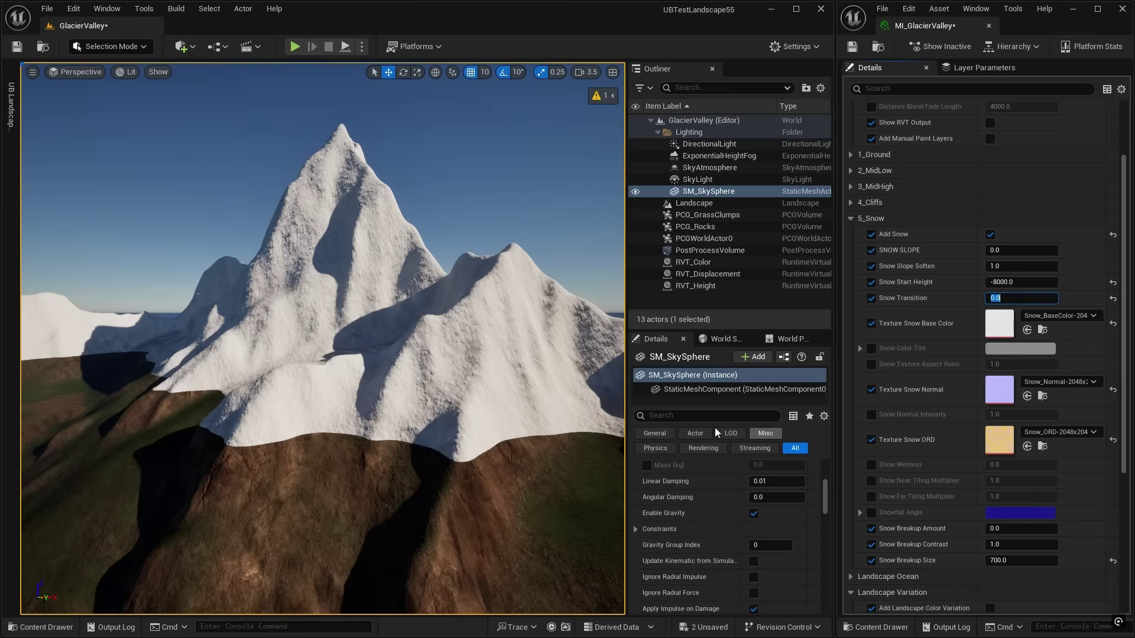
Compare a Snow Start Height of -6000 on the mountain, and return it to -8000
left_click_drag(399, 536, 314, 474)
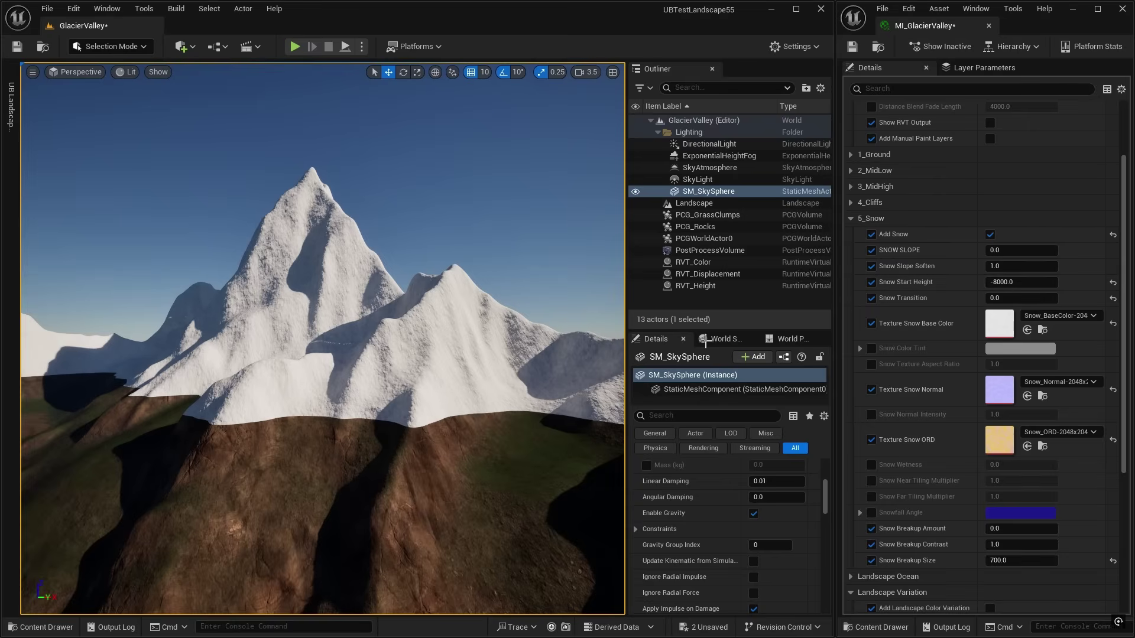
left_click(1016, 282)
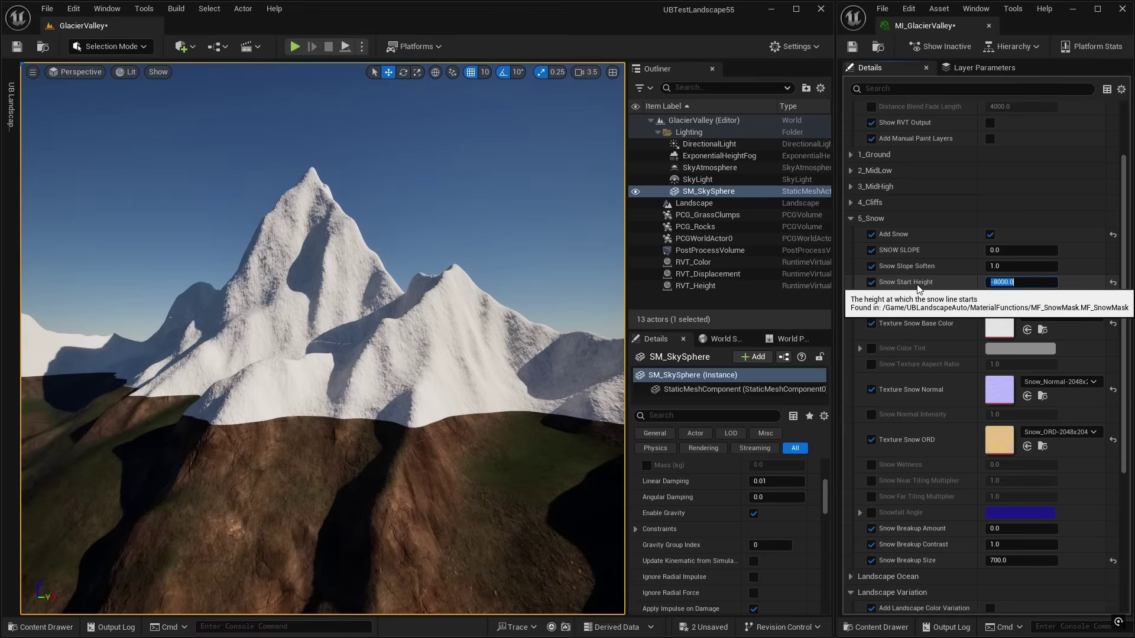
left_click_drag(992, 279, 1050, 281)
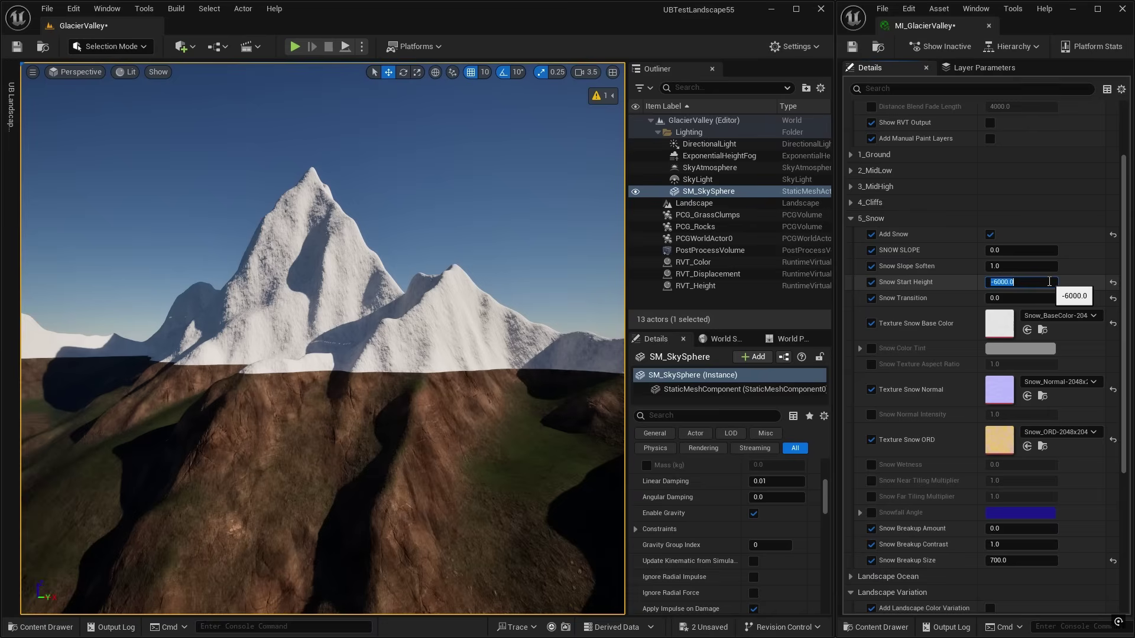
type("-800")
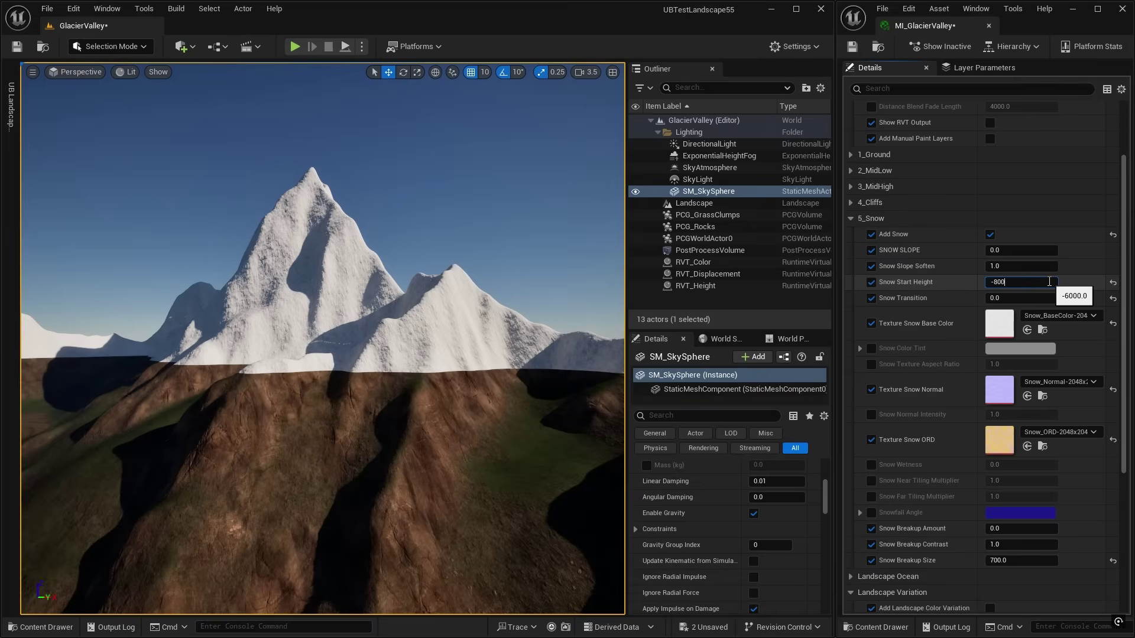
type("0")
key("Return")
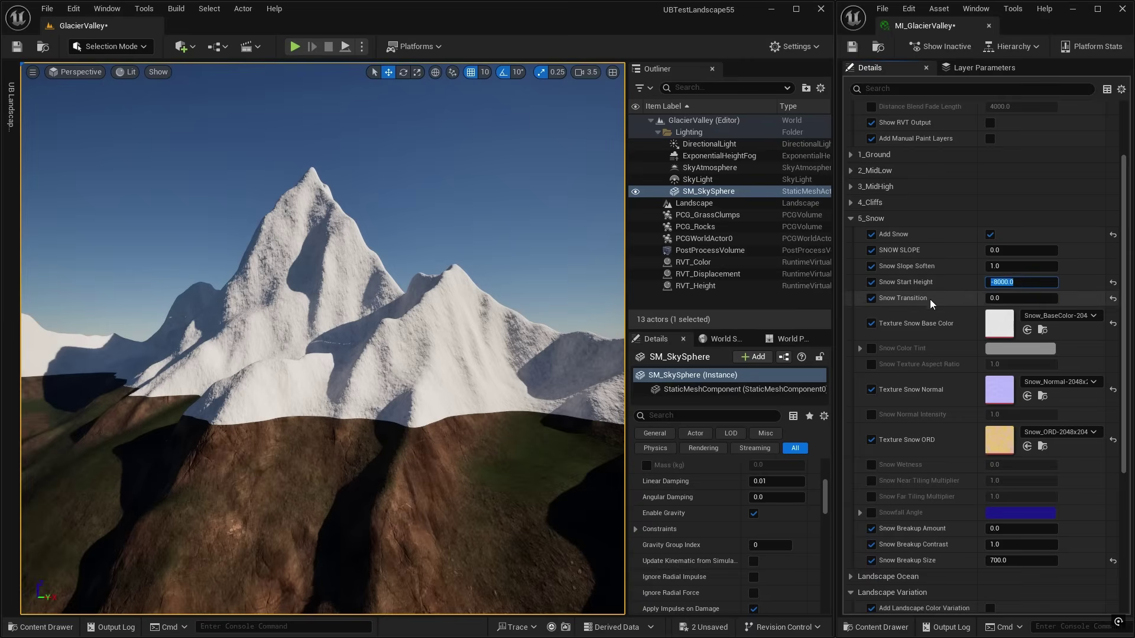
Try a Snow Transition of 5000, and raise it to 10000 for a softer snow line
left_click(1017, 299)
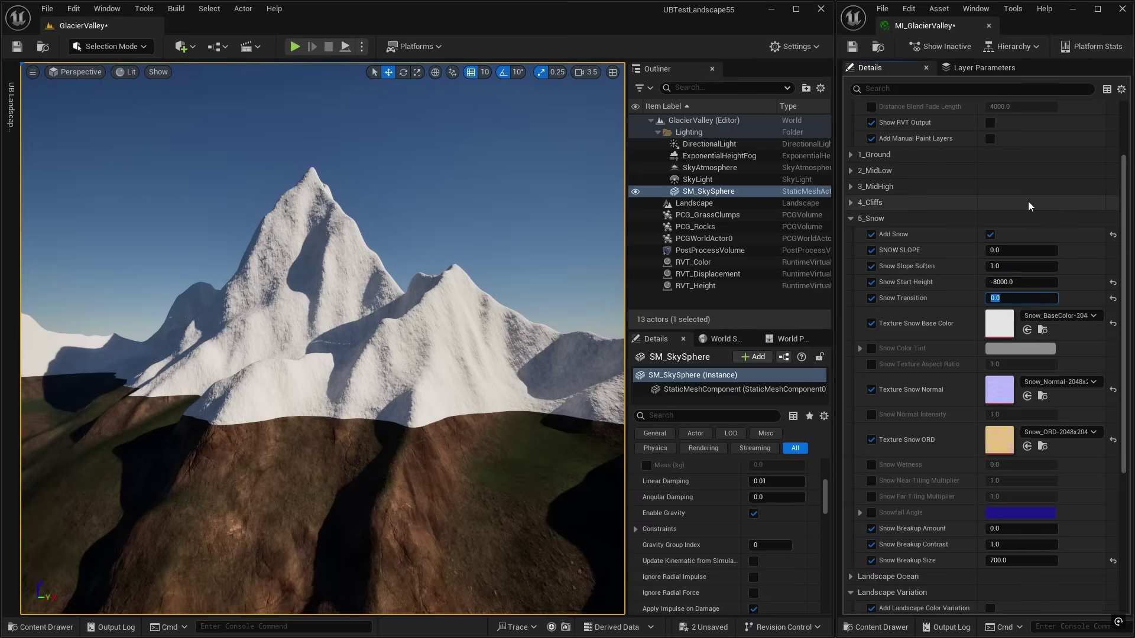
key("Return")
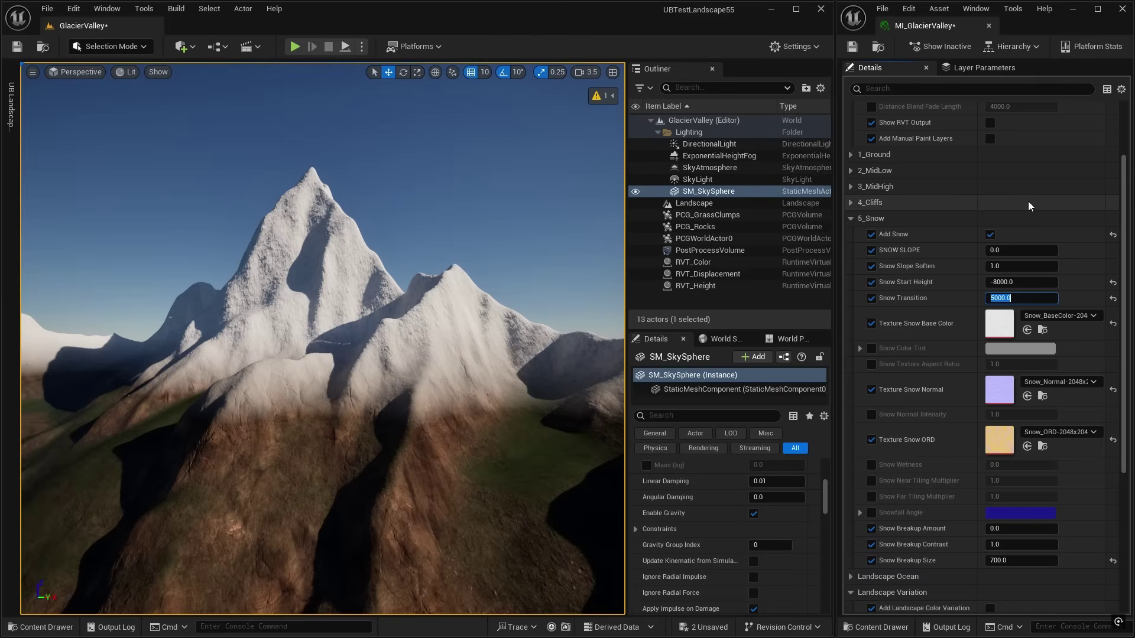
type("1")
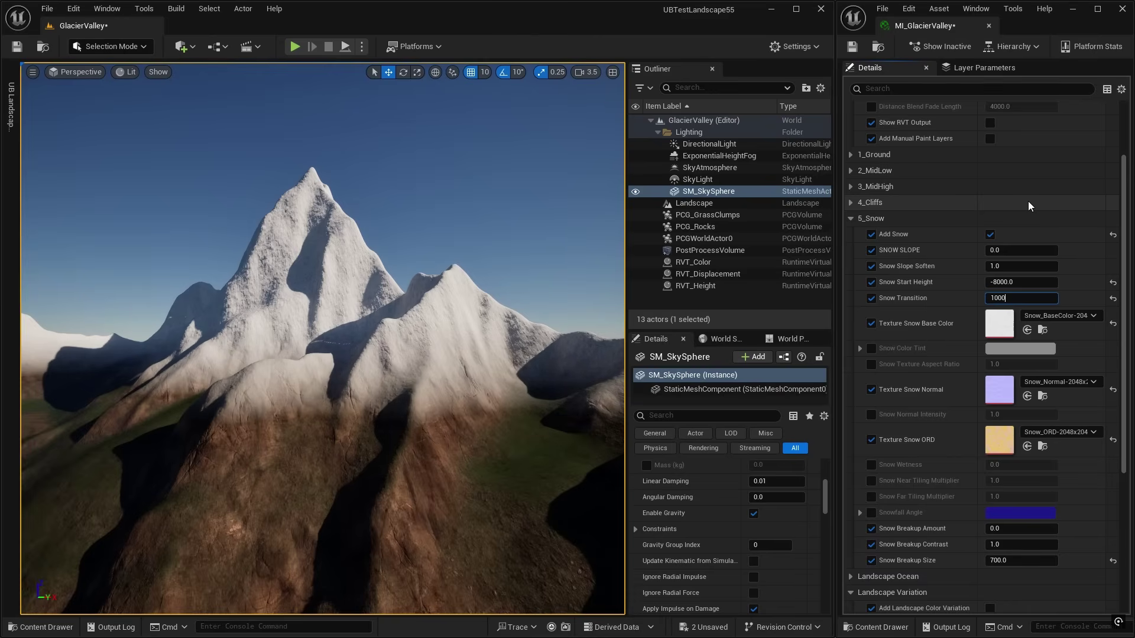
type("0000")
key("Return")
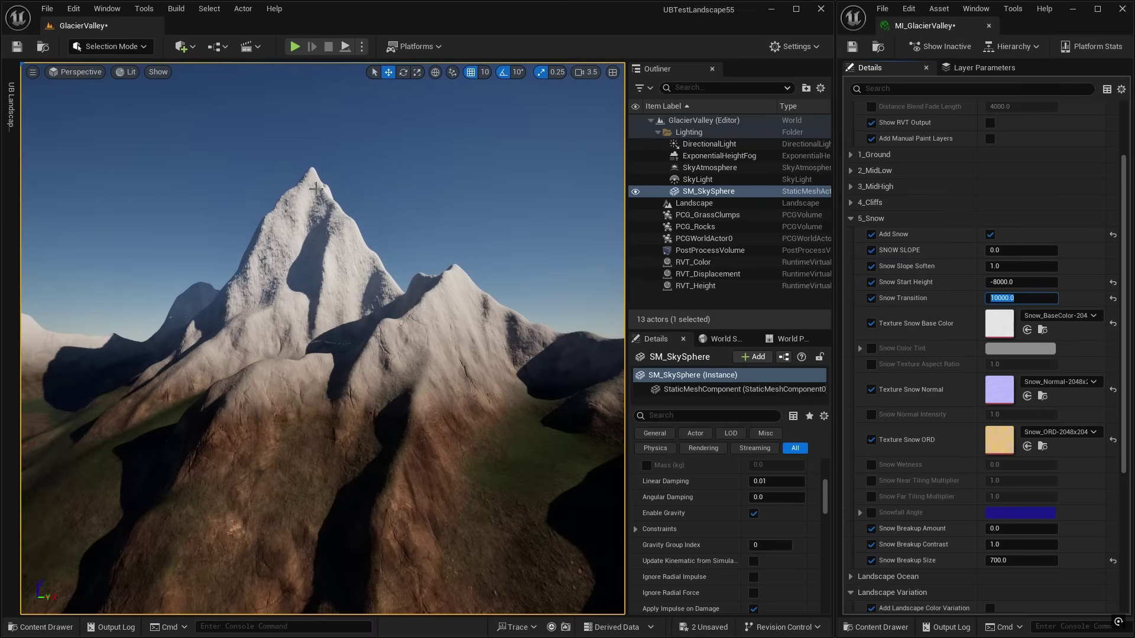
Compare Snow Slope values of 1 and 0 on the peak, ending at 1
left_click(1021, 250)
type("1")
key("Return")
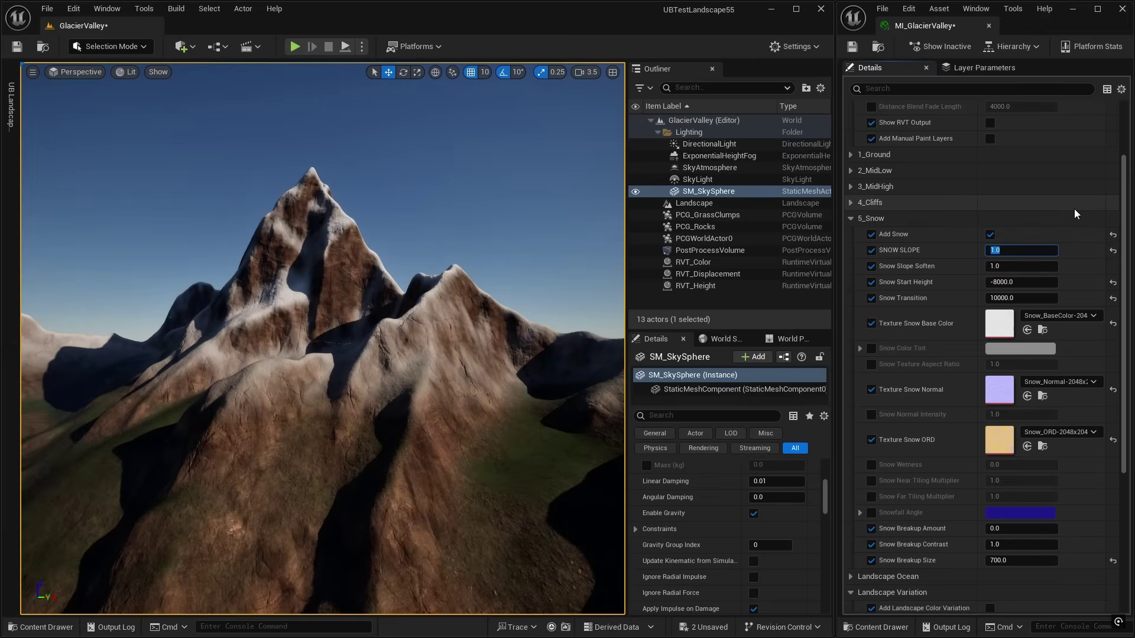
type("0")
key("Return")
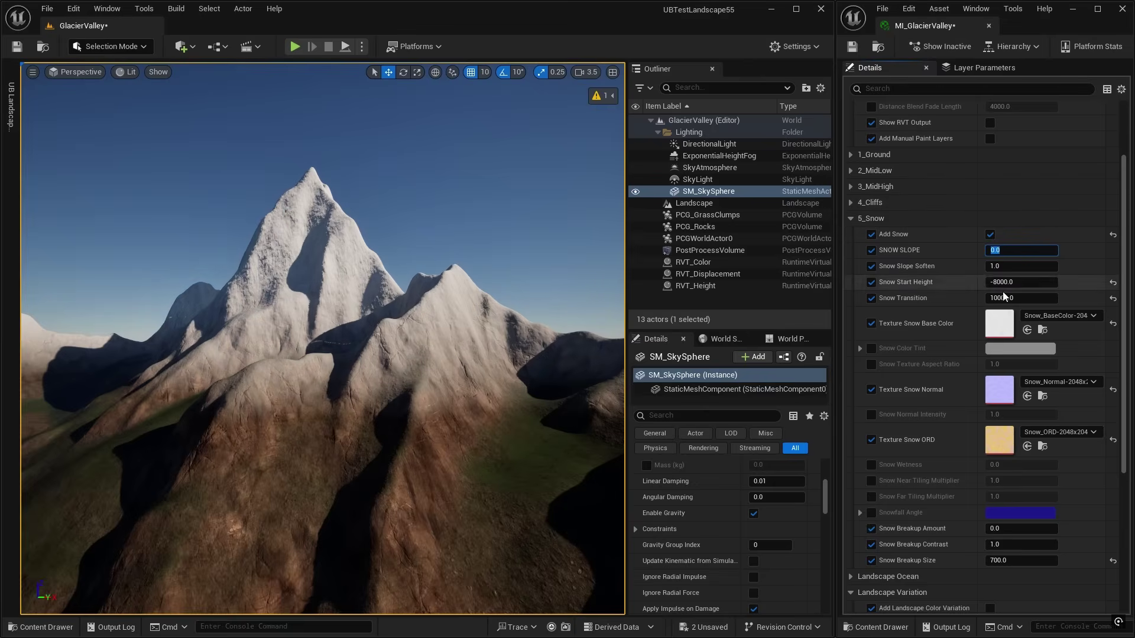
type("1")
key("Return")
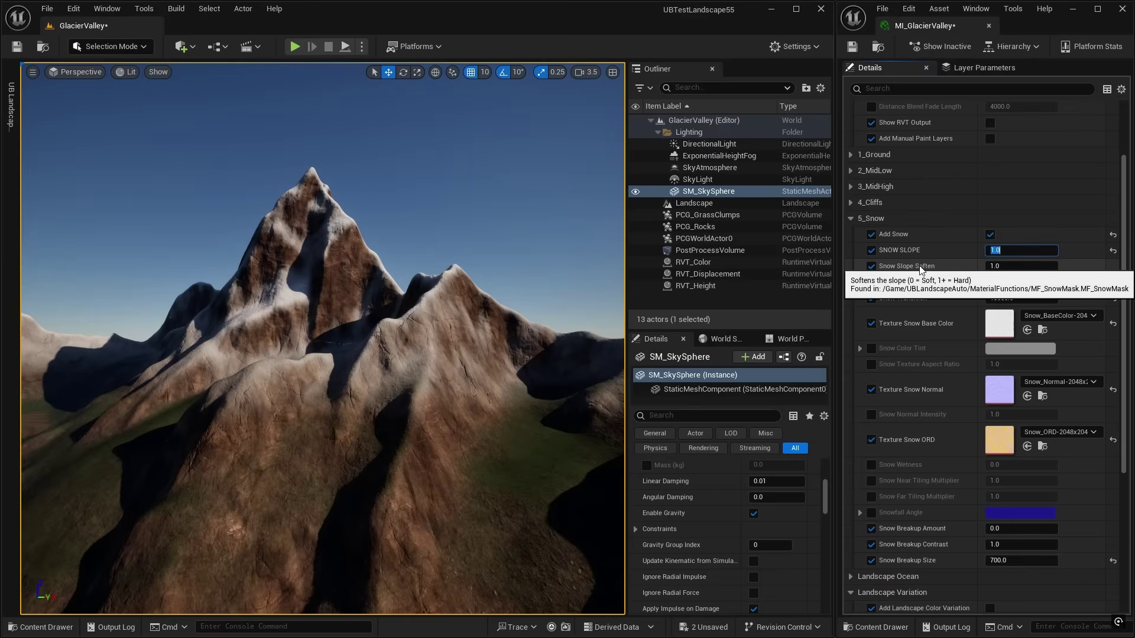
Compare Snow Slope Soften values of 0, 1 and 0.5, and return it to 1
left_click(996, 267)
type("0")
key("Return")
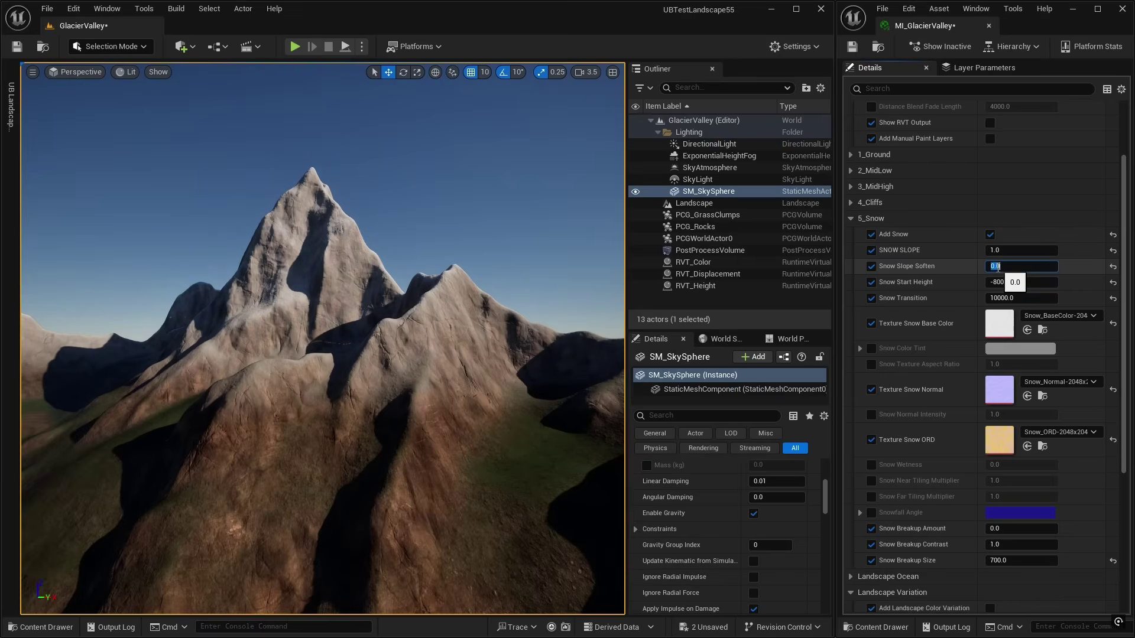
type("1")
key("Return")
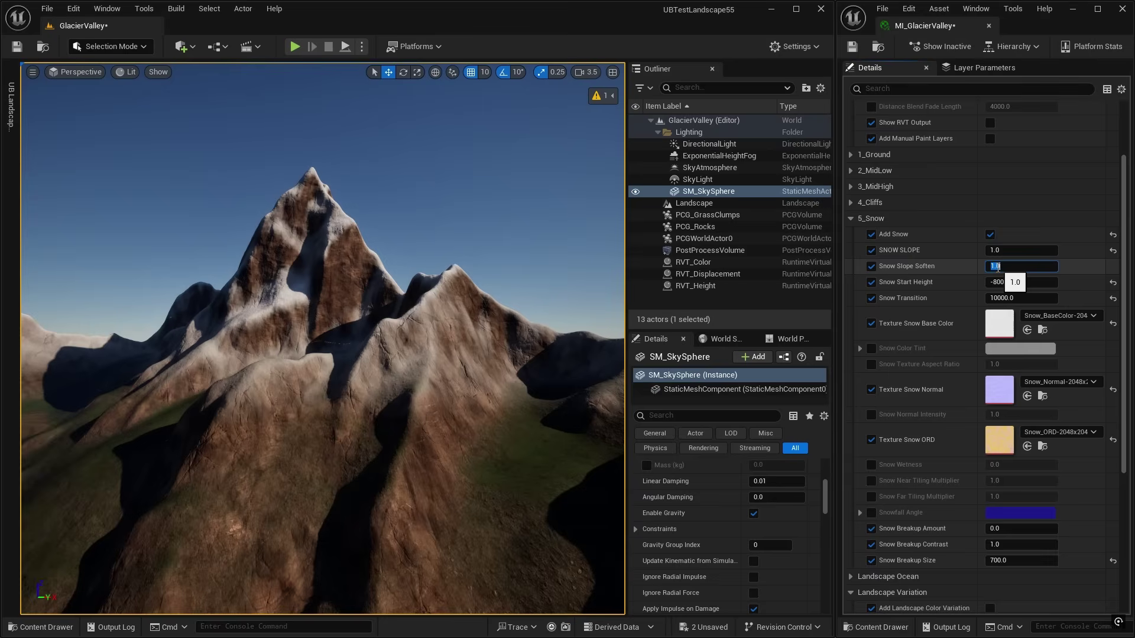
type(".5")
key("Return")
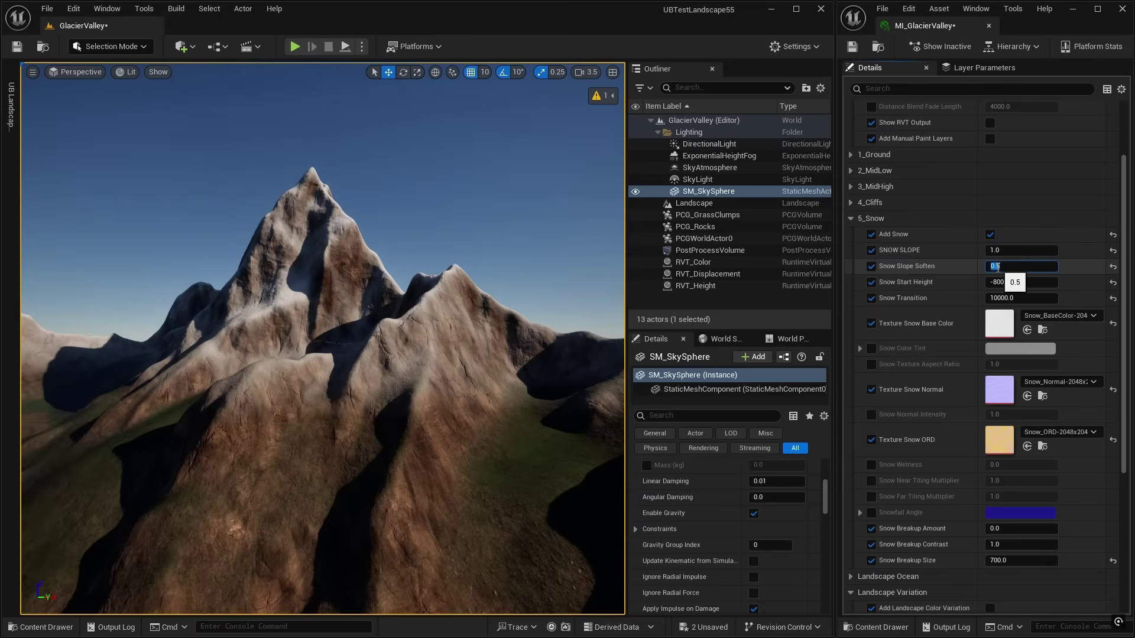
type("1")
Return Snow Slope to 0
left_click(1004, 250)
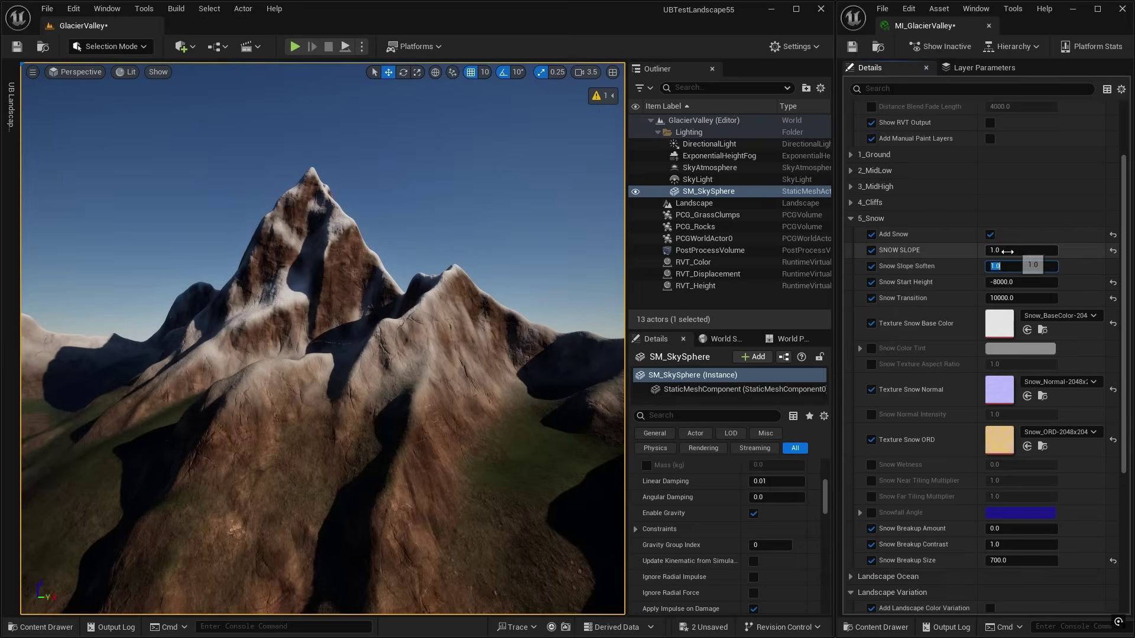
type("0")
key("Return")
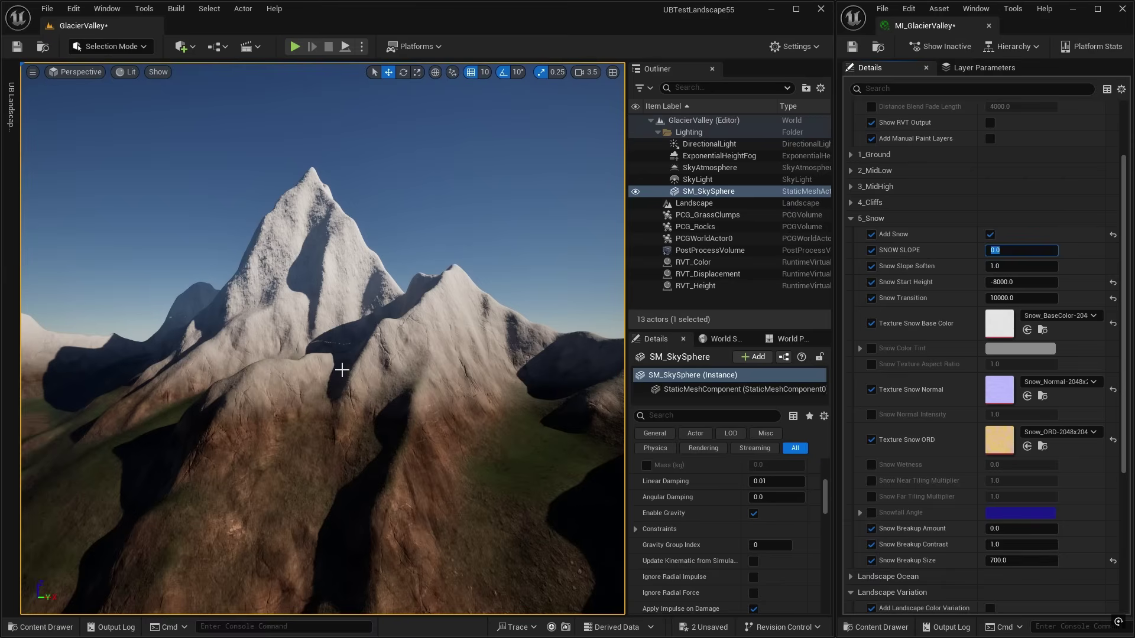
Enable the Snowfall Angle parameter and expand its axis values
scroll(867, 397, "down", 3)
left_click(871, 399)
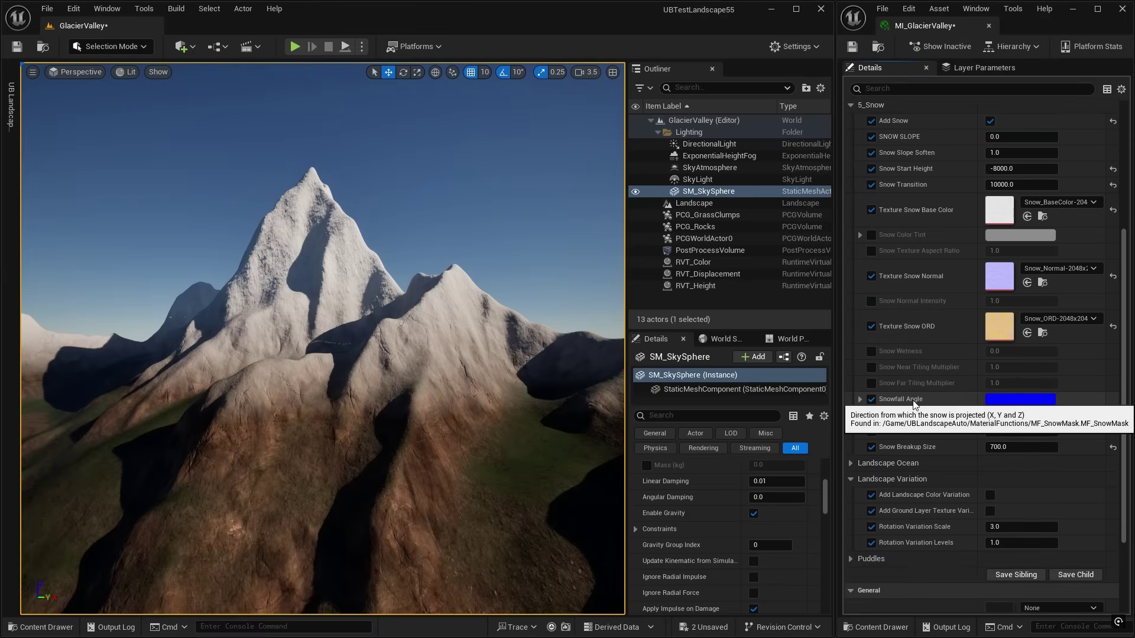
left_click(860, 400)
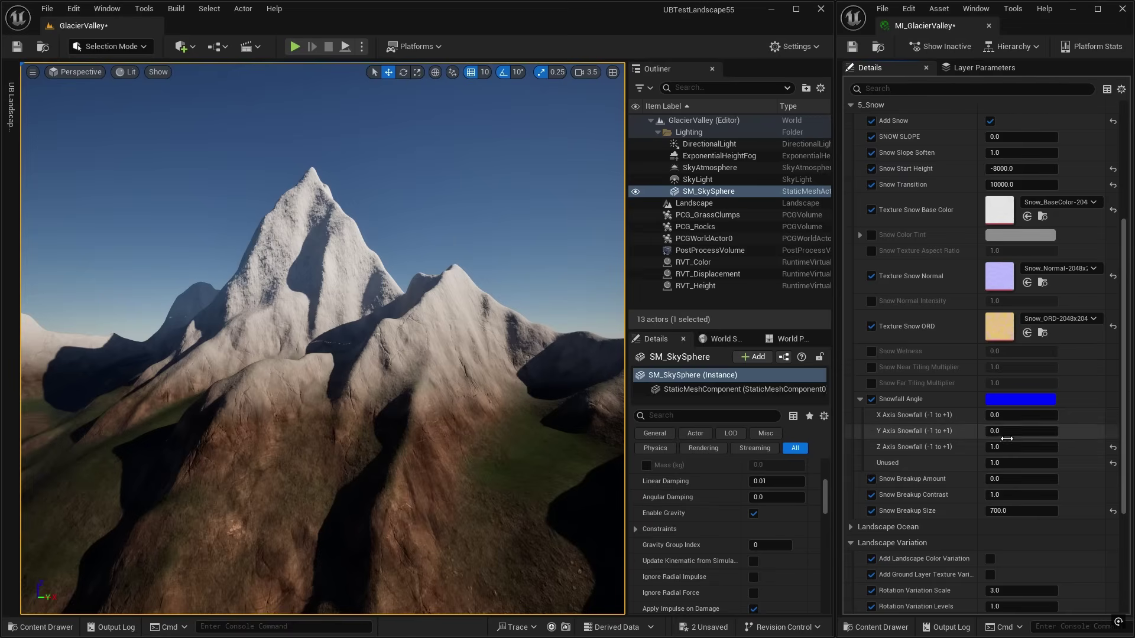
Set Z Axis Snowfall to 0 and X Axis Snowfall to 1, and inspect the mountain's snow-covered side
left_click(1031, 447)
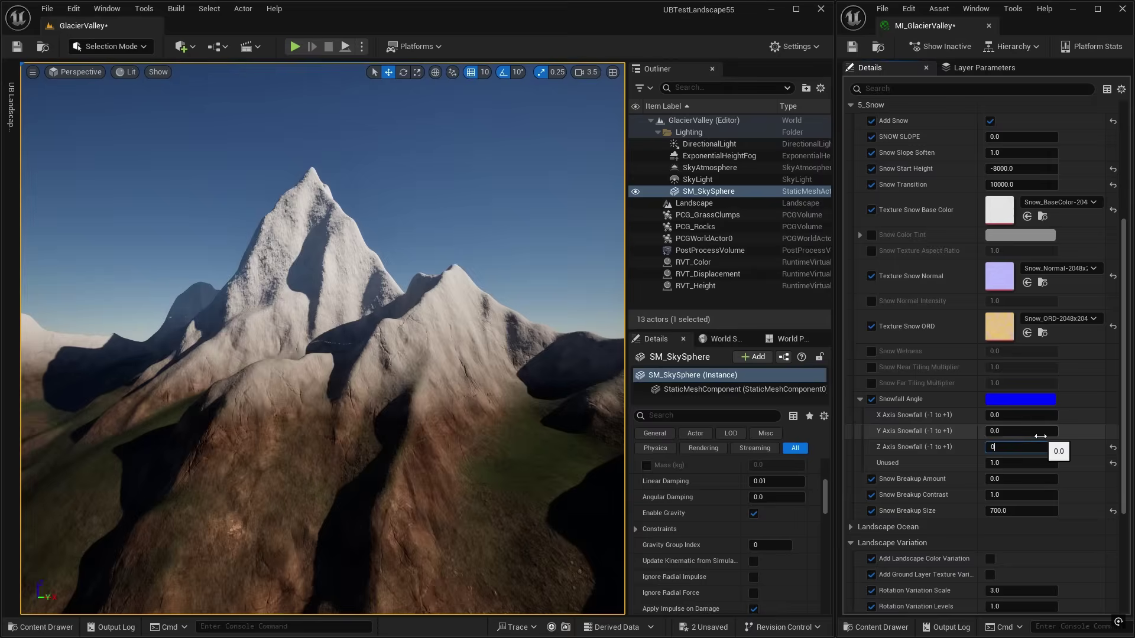
type("0")
key("Return")
left_click(1004, 416)
type("1")
key("Return")
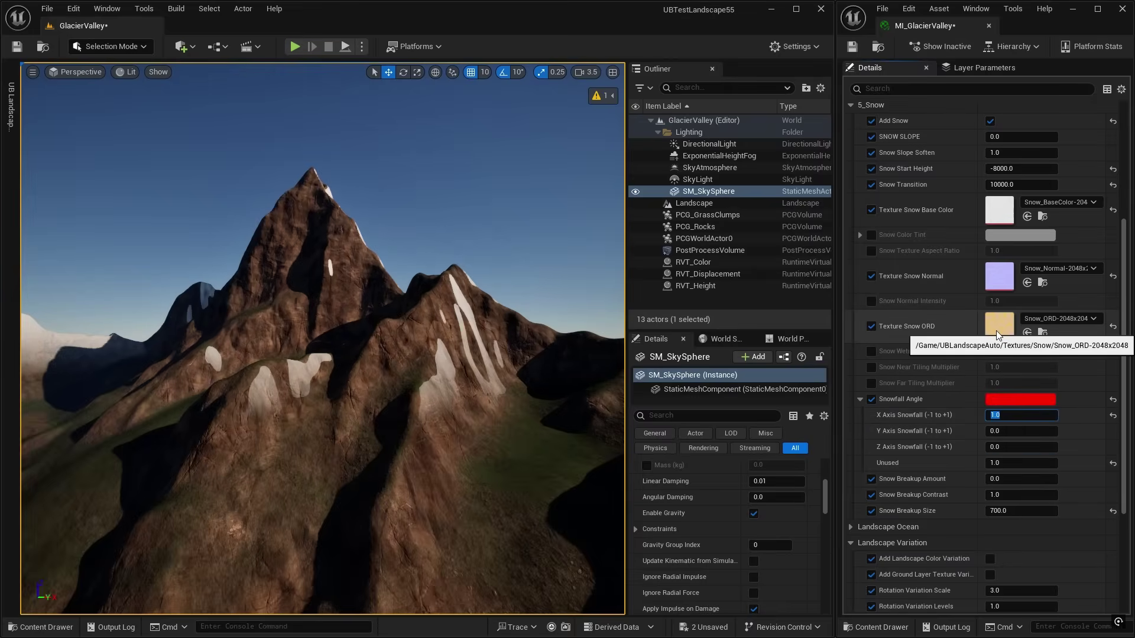
mouse_move(325, 354)
right_mouse_down()
mouse_move(278, 355)
mouse_move(307, 354)
right_mouse_up()
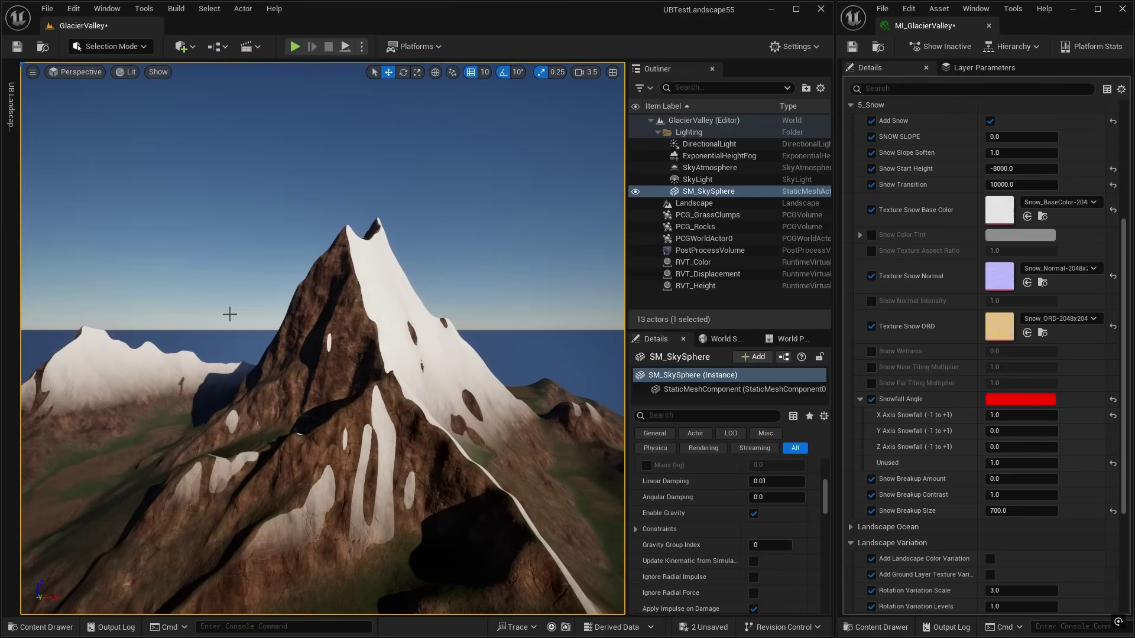
Set X Axis Snowfall to -1 and Z Axis Snowfall to 1 to project the snow diagonally
left_click(1003, 415)
type("-1")
key("Return")
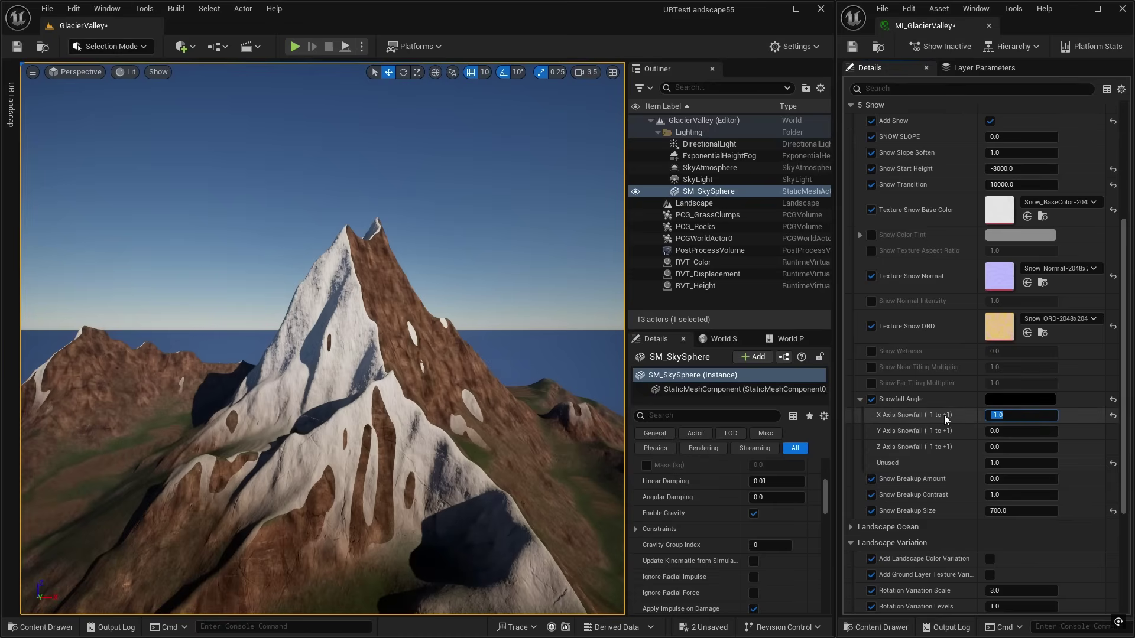
left_click(1002, 446)
type("1")
key("Return")
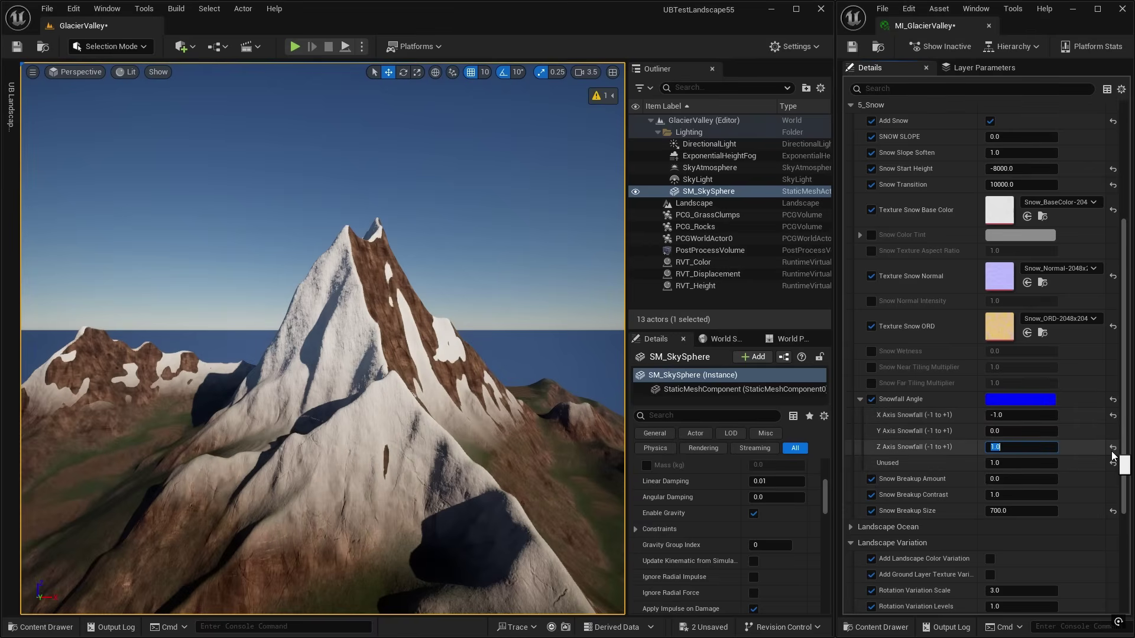
Set X and Z Axis Snowfall to 0 and Y Axis Snowfall to 1, and inspect the mountain from another side
left_click(1004, 447)
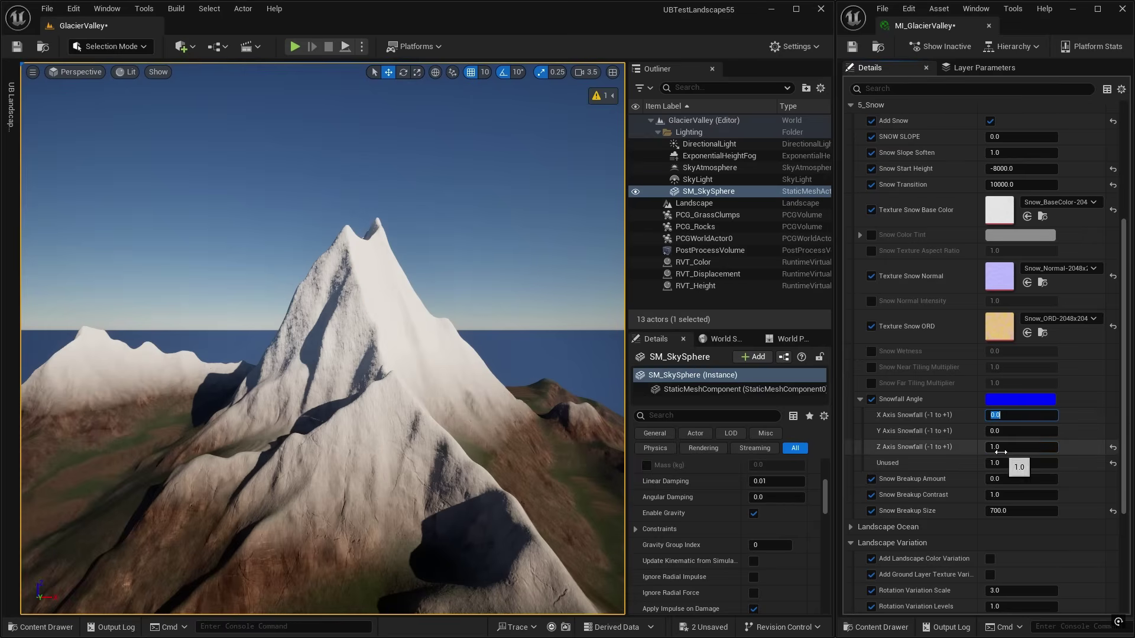
left_click(1001, 450)
type("0")
key("Return")
left_click(1013, 432)
type("1")
key("Return")
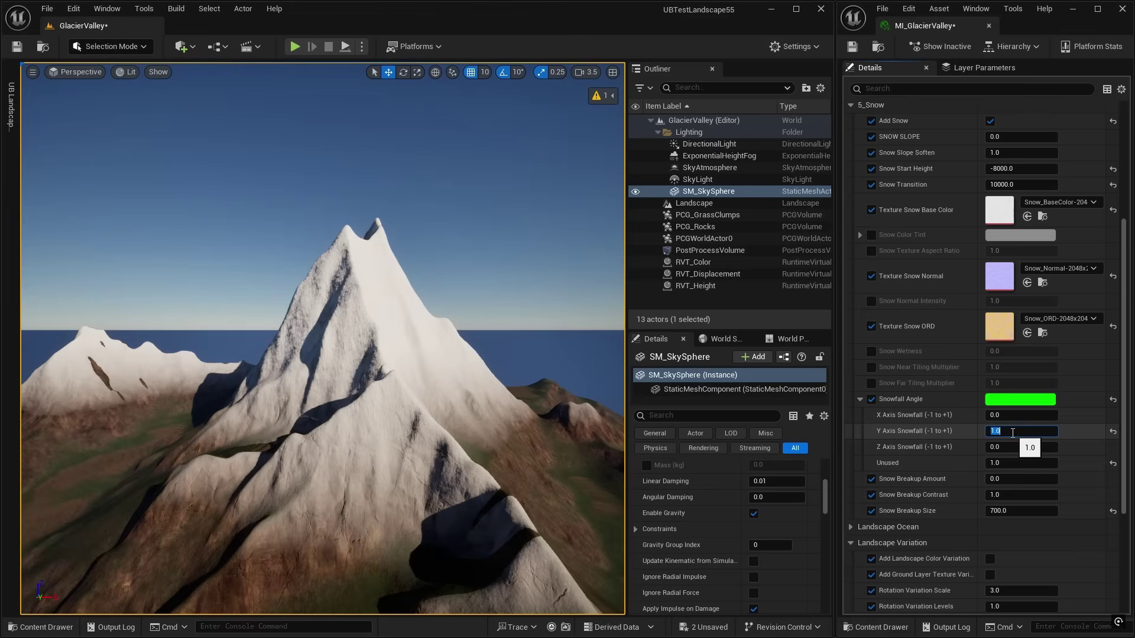
mouse_move(431, 343)
right_mouse_down()
mouse_move(473, 344)
mouse_move(431, 346)
right_mouse_up()
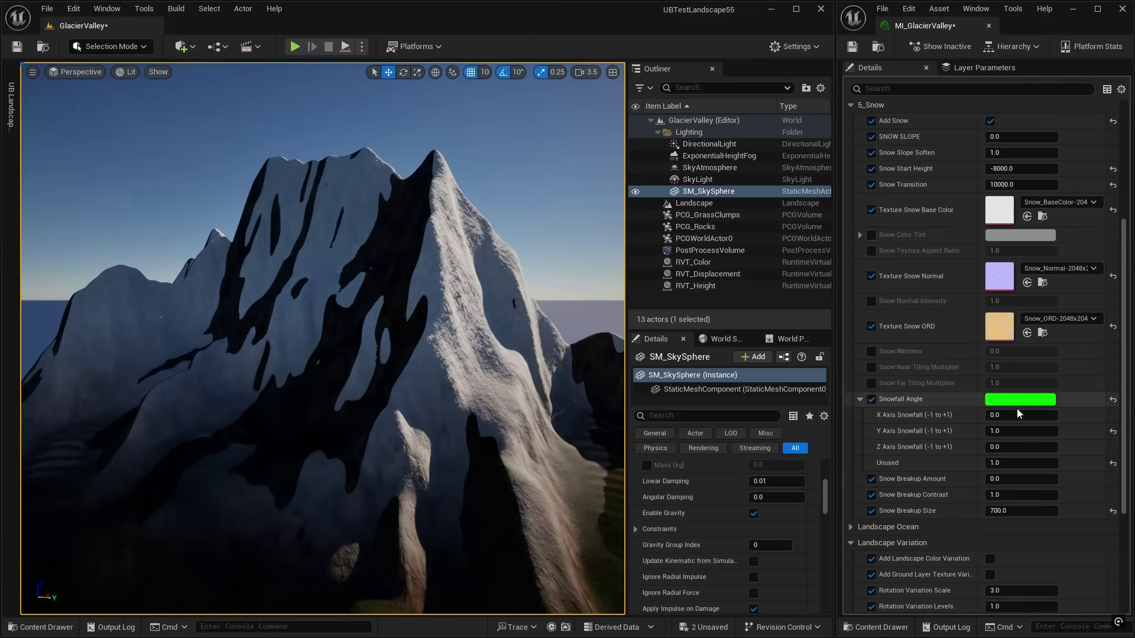
Set Y Axis Snowfall to -1 to project the snow from the opposite direction
left_click(1002, 431)
type("-")
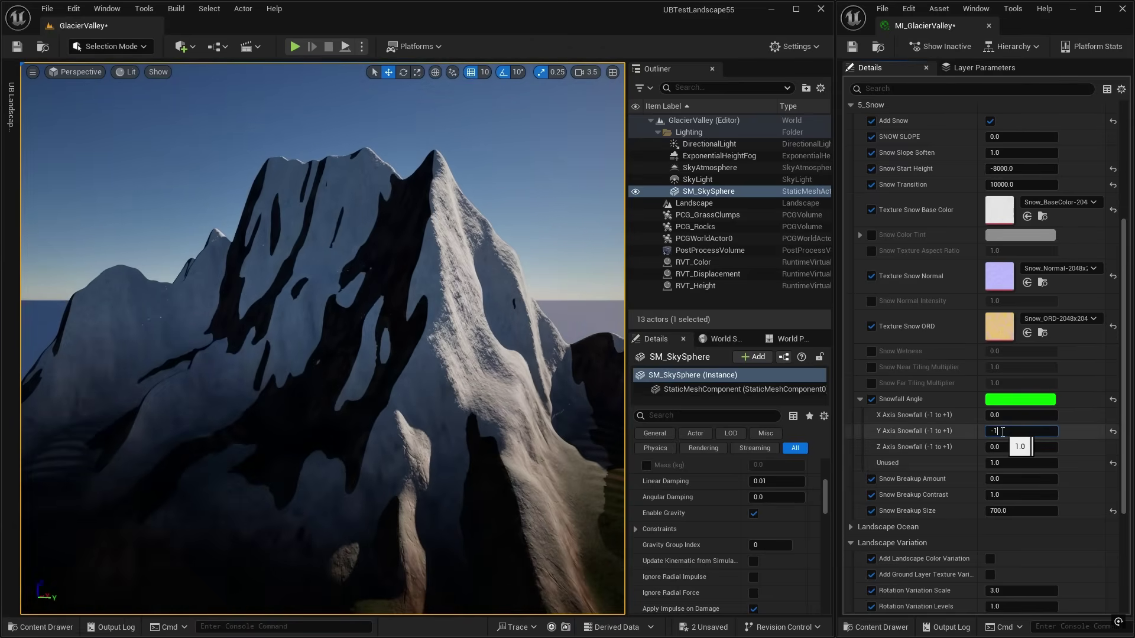
type("1")
key("Return")
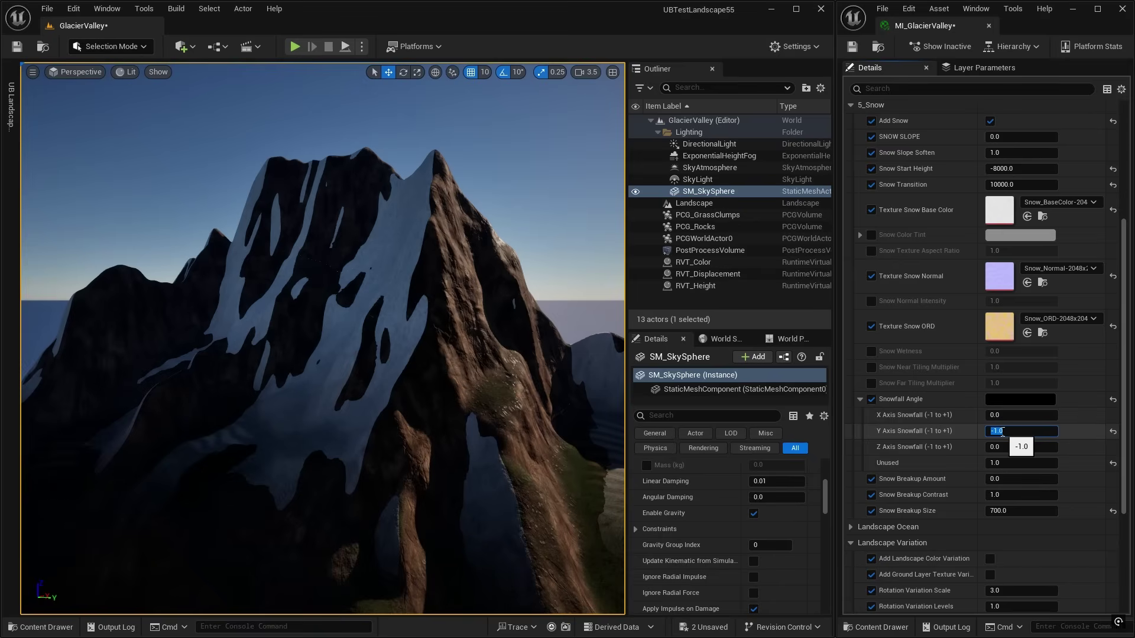
Return Y Axis Snowfall to 0 and Z Axis Snowfall to 1, and collapse Snowfall Angle
key("Return")
left_click(1009, 447)
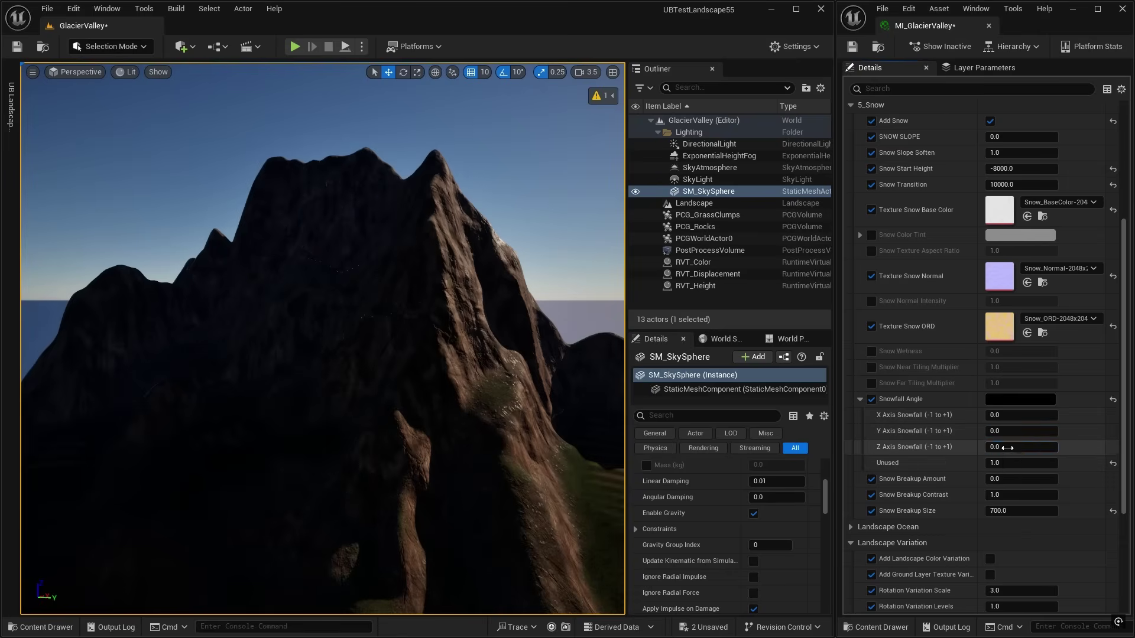
key("Return")
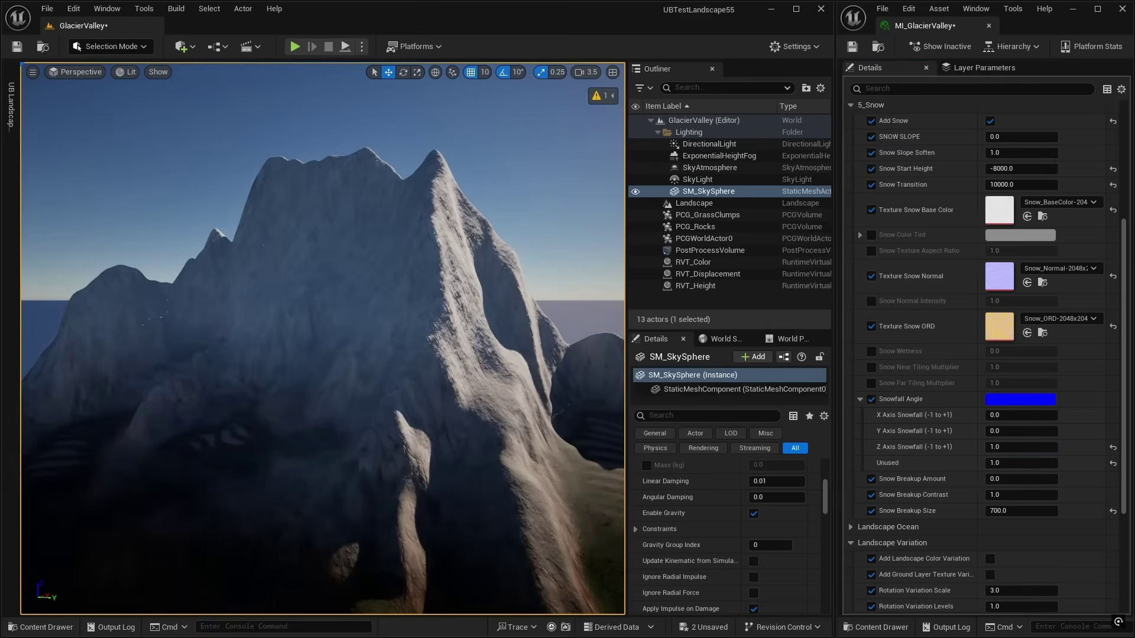
right_click_drag(322, 339, 278, 364)
left_click(861, 400)
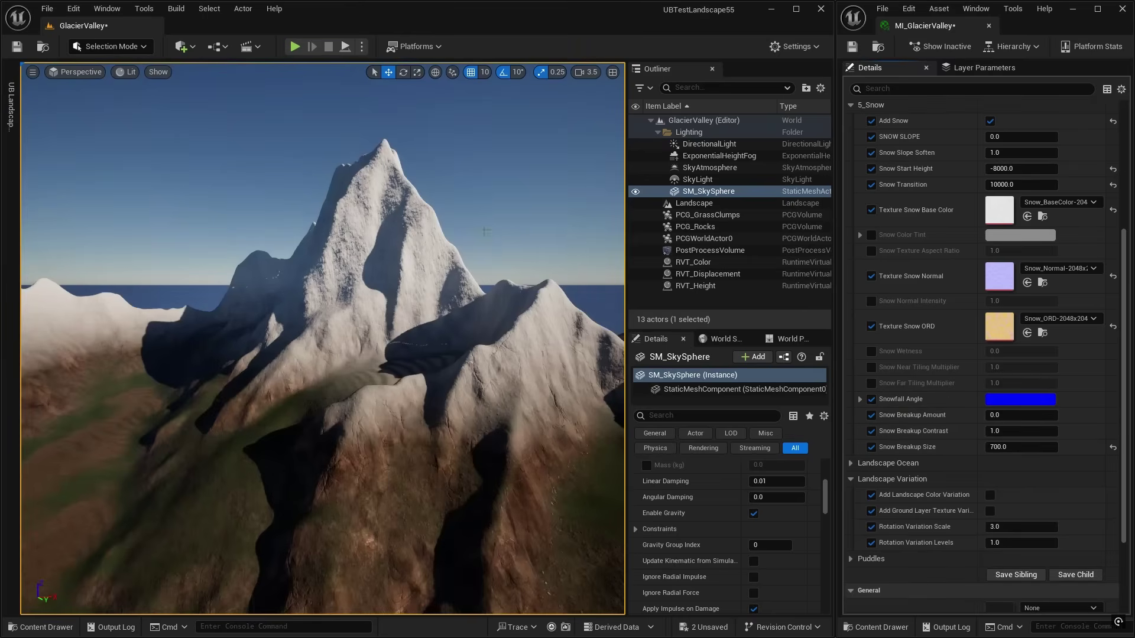
Set Snow Breakup Amount to 1
left_click(1005, 416)
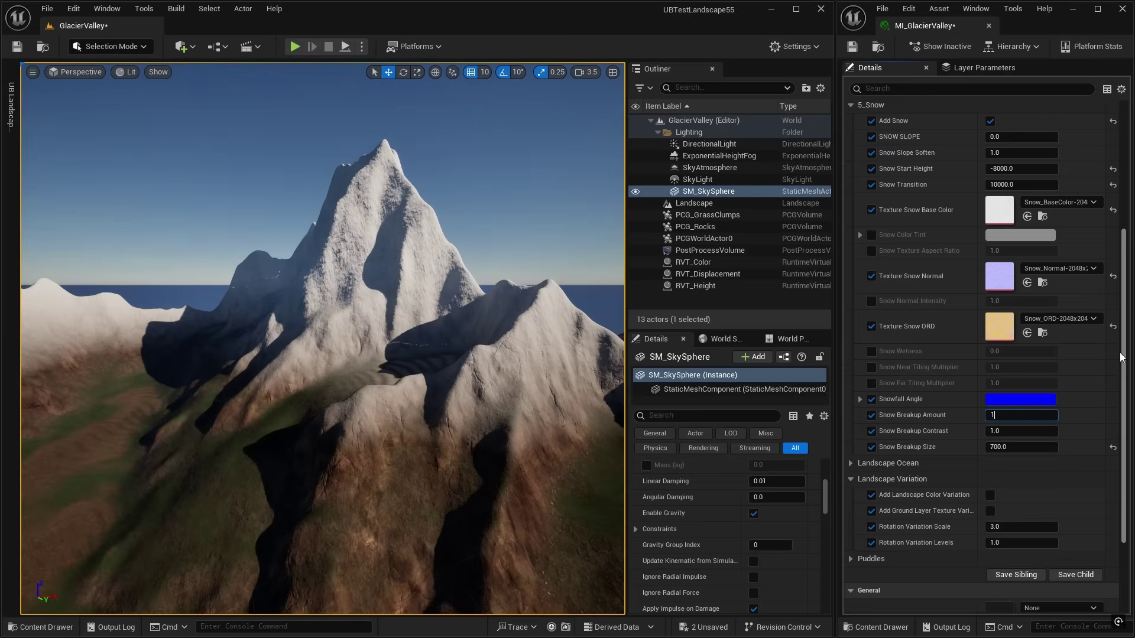
type("1")
key("Return")
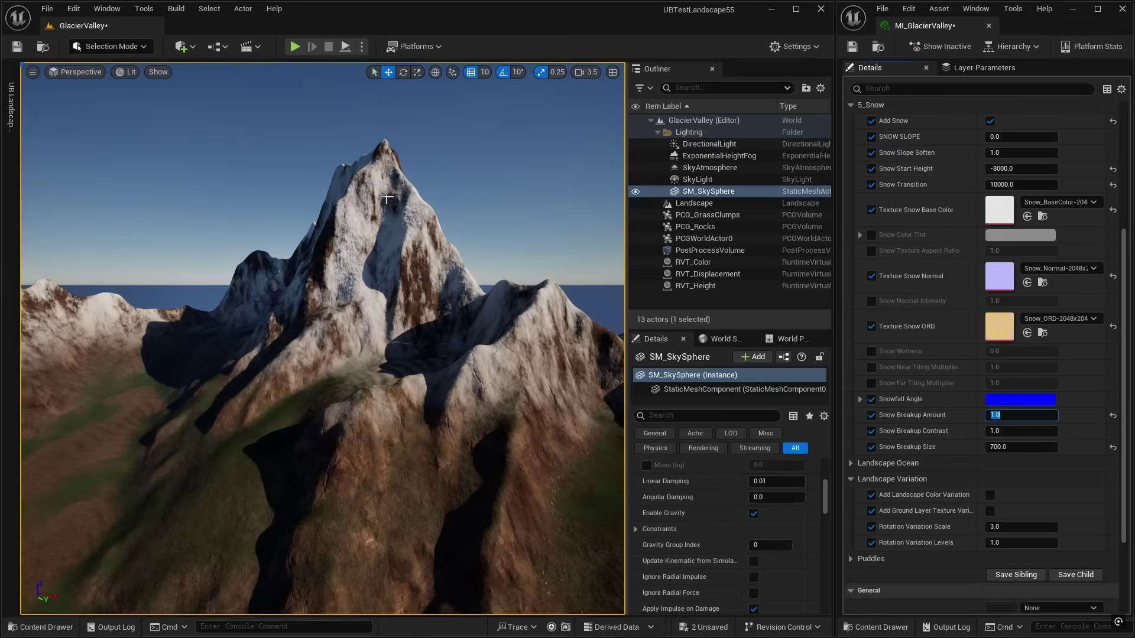
Test Snow Breakup Contrast at 0 and 1, and settle on a value of 2
left_click(998, 432)
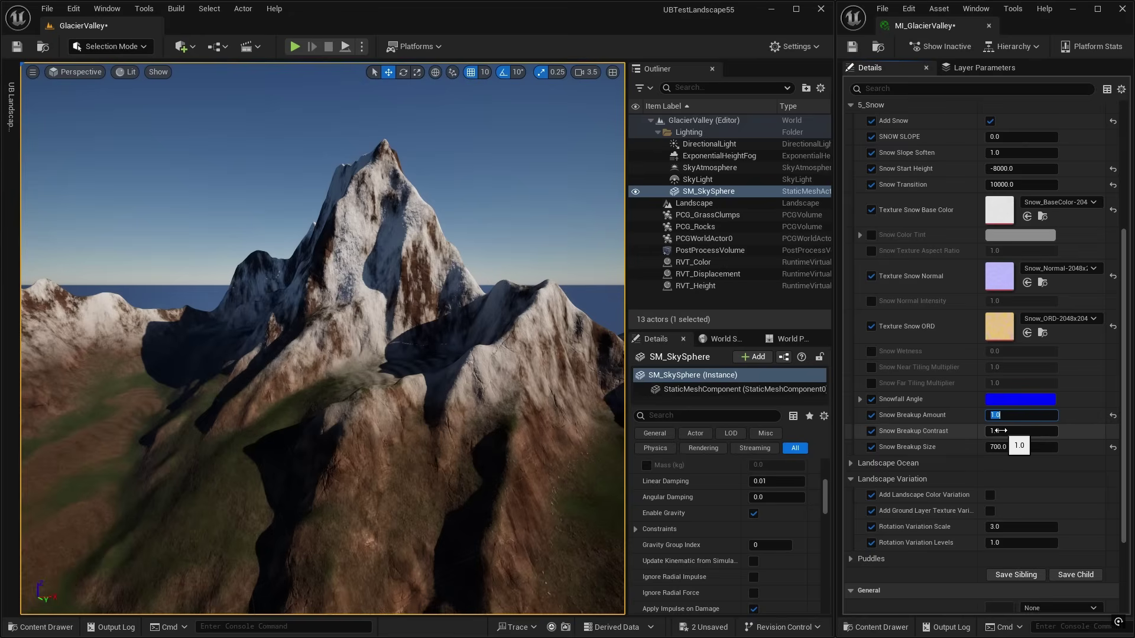
type("0")
key("Return")
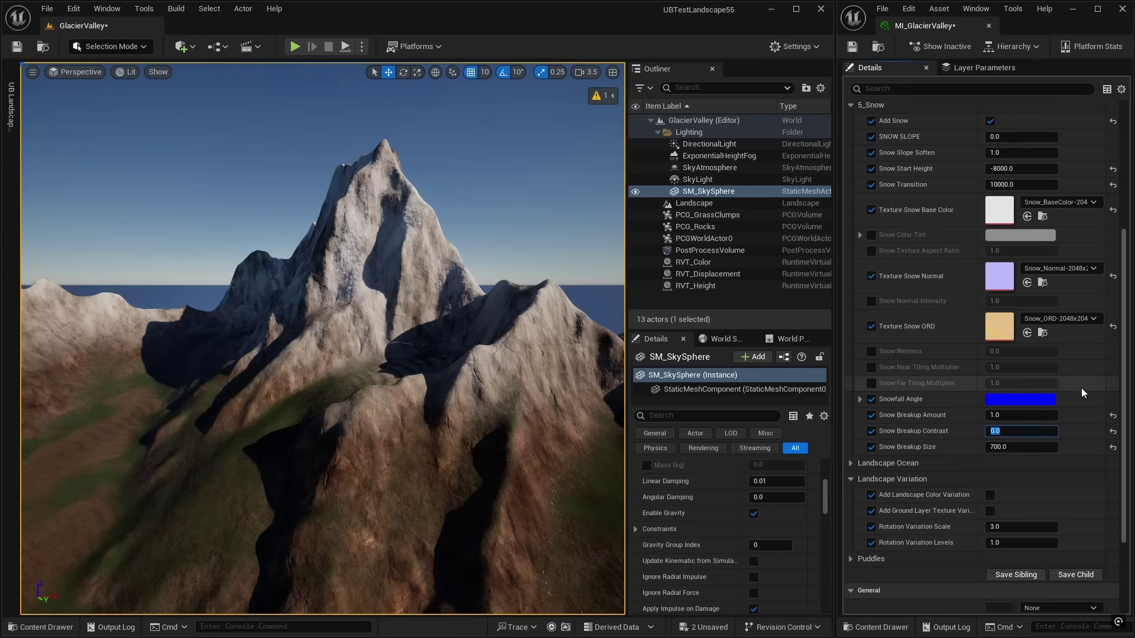
type("2")
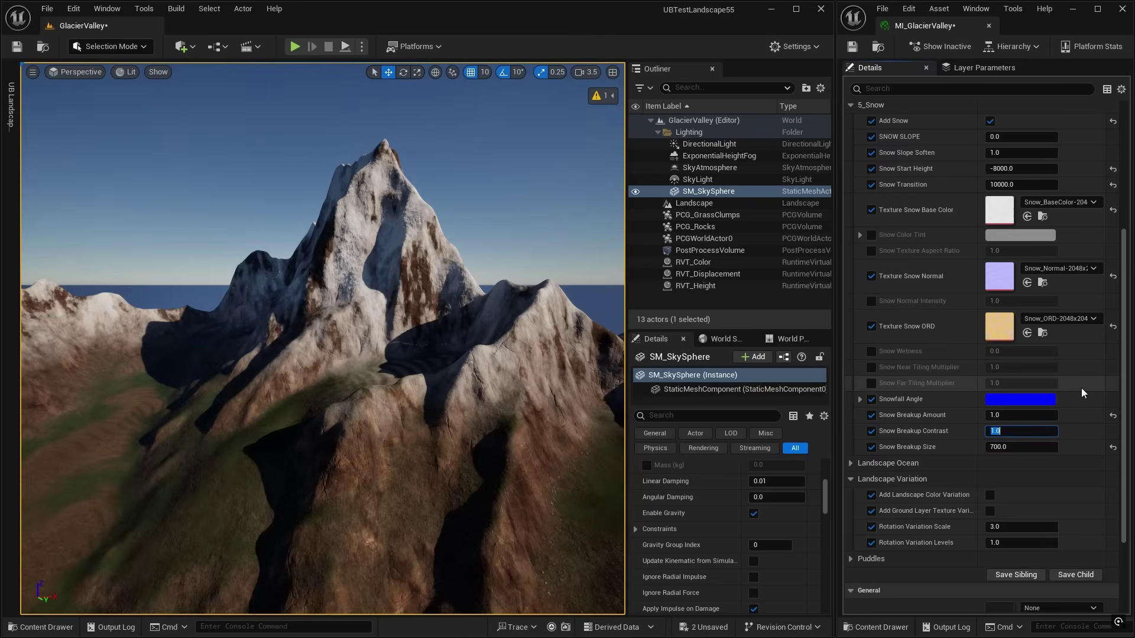
key("Return")
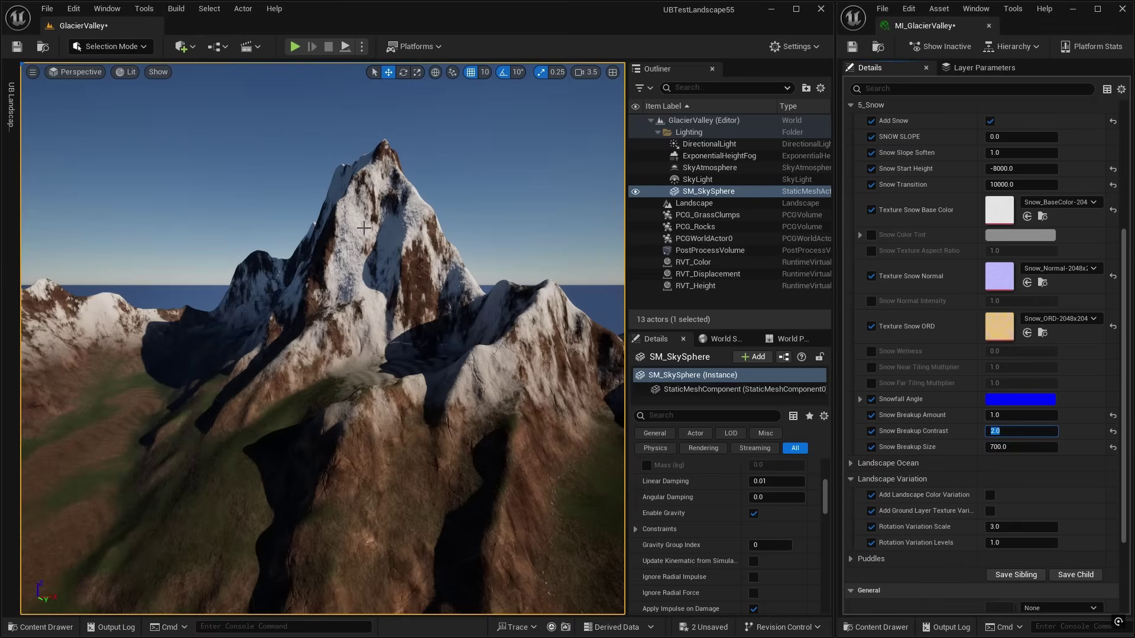
Try Snow Breakup Size at 3000, 300 and 30, and restore it to 700
left_click(1004, 448)
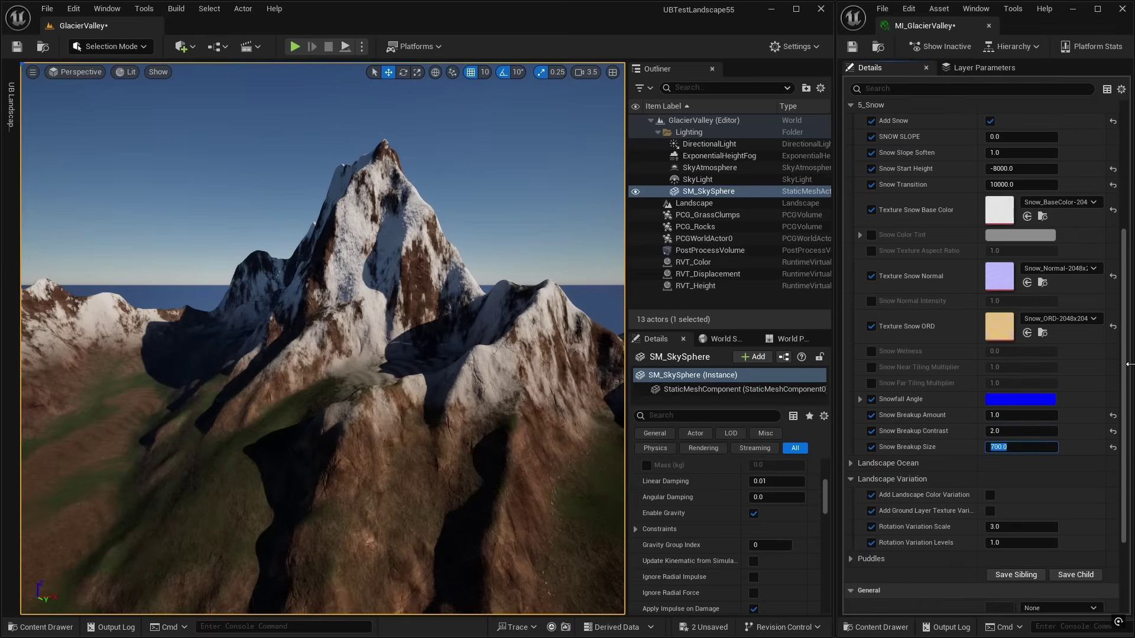
type("3000")
key("Return")
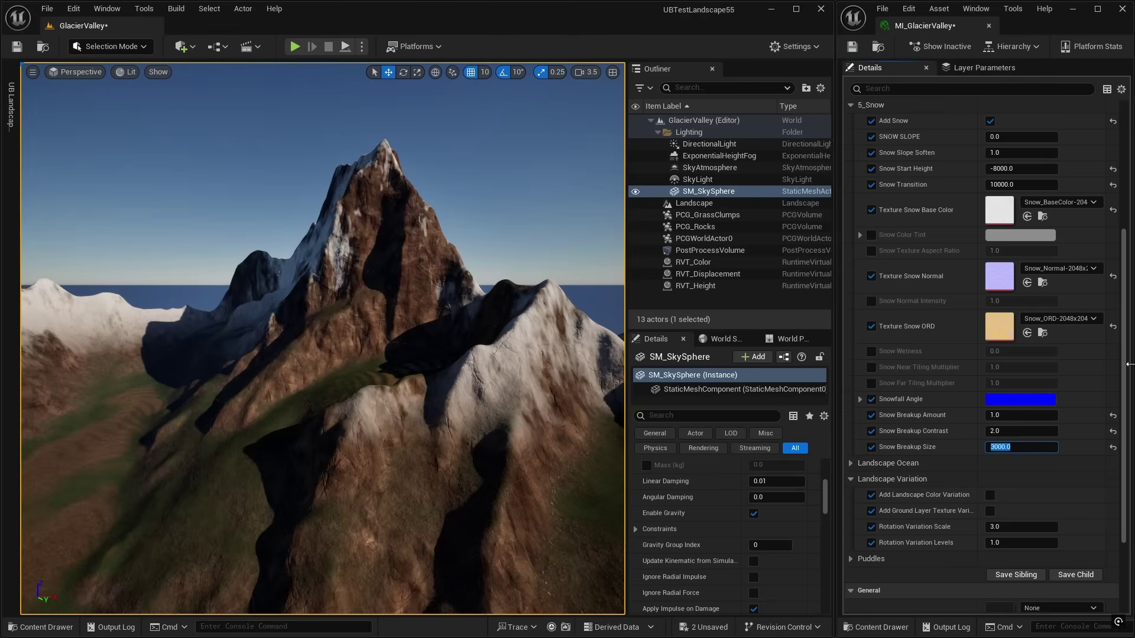
type("3")
key("Return")
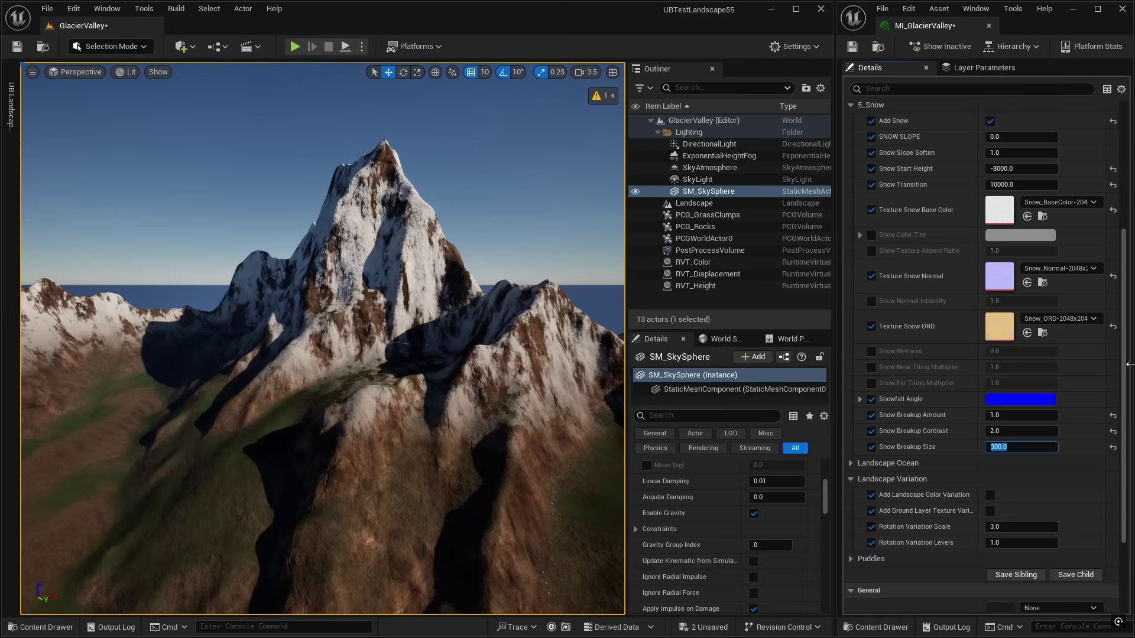
type("30")
key("Return")
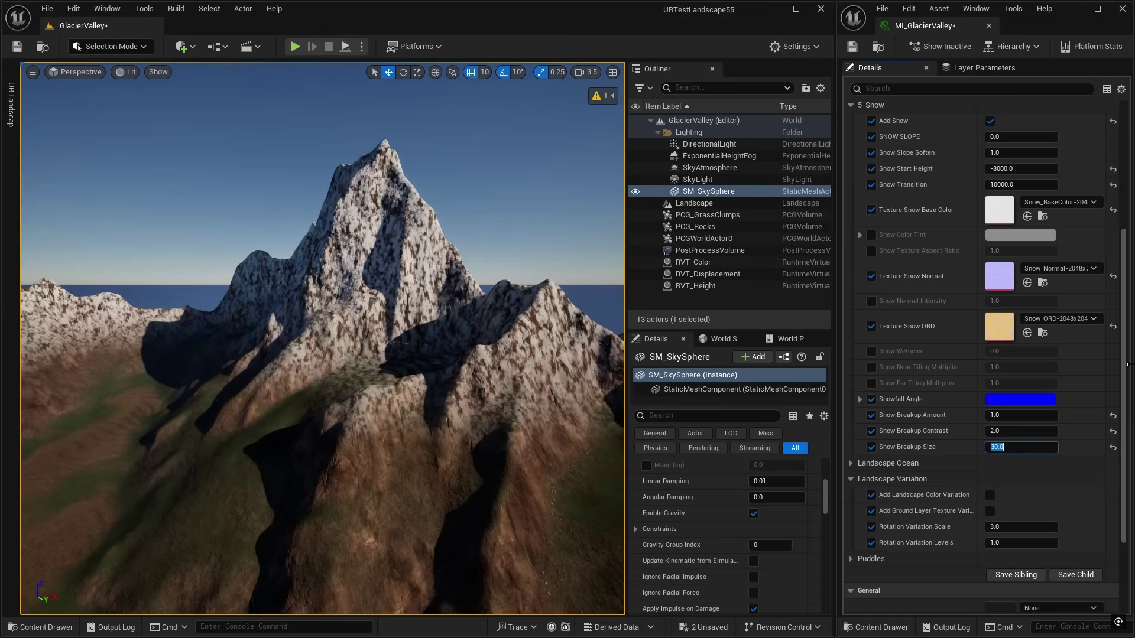
type("300")
key("Return")
type("70")
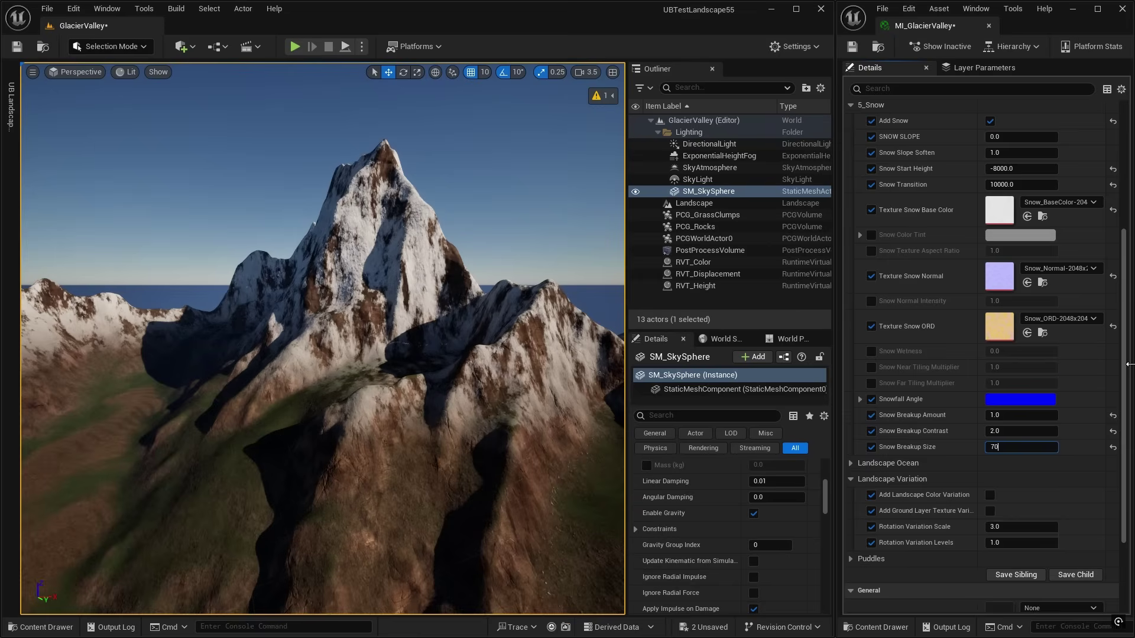
key("Return")
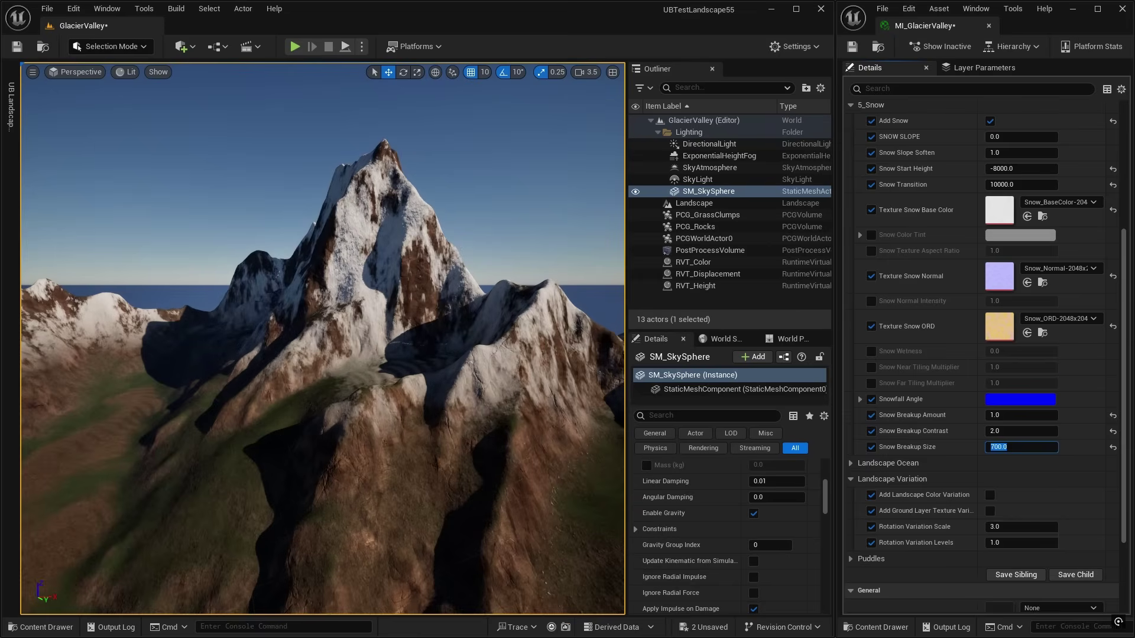
Fly down to the valley floor and review the Near and Far Tiling Variation options in the 1_Ground group, collapsing it again
mouse_move(480, 450)
right_mouse_down()
mouse_move(500, 423)
mouse_move(482, 422)
mouse_move(470, 453)
right_mouse_up()
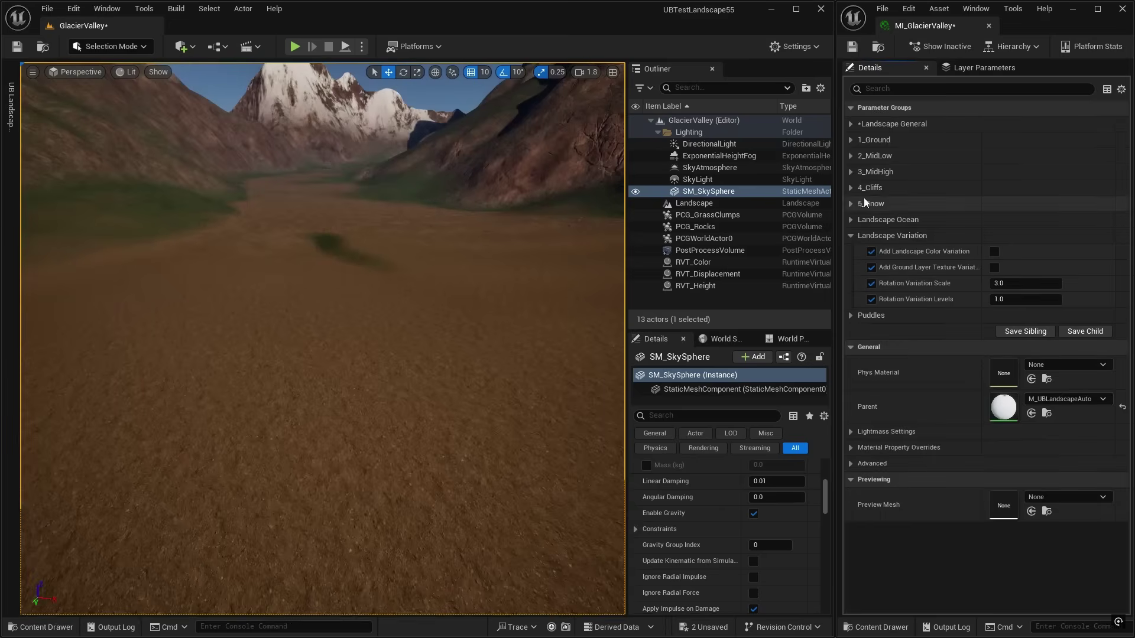
left_click(848, 139)
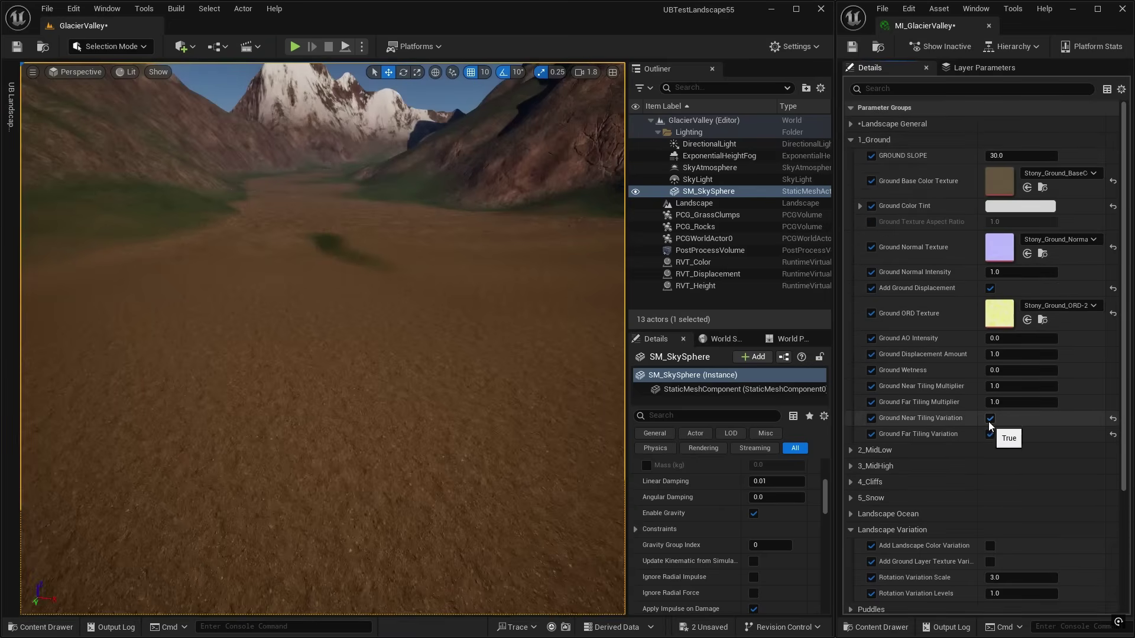
left_click(849, 140)
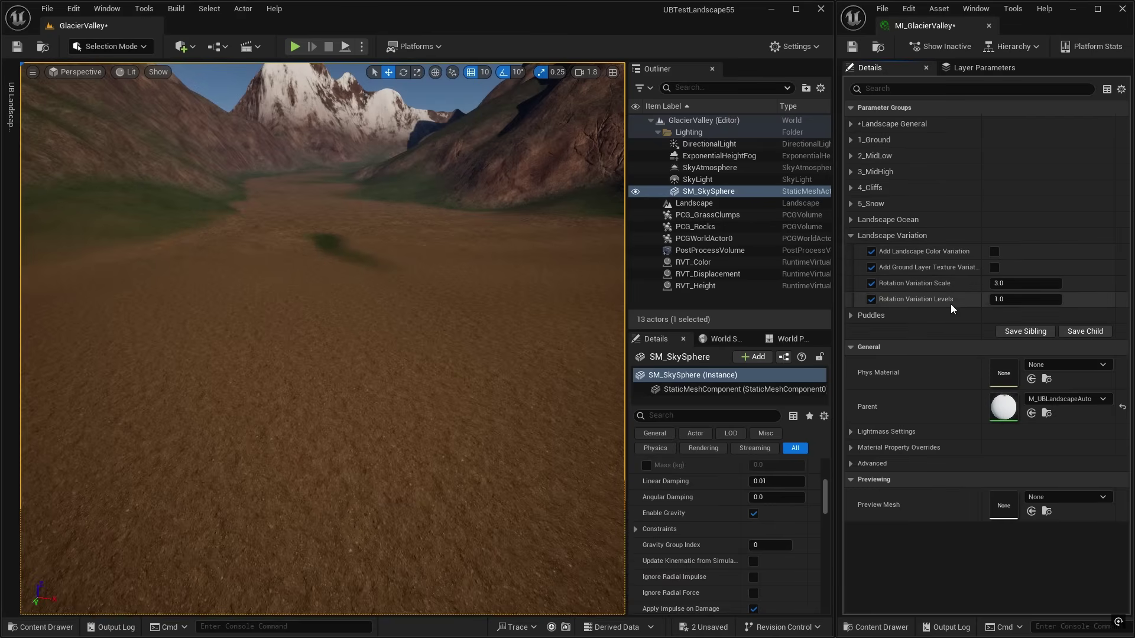
View the valley ground from above and enable Add Landscape Color Variation in the Landscape Variation group
right_click_drag(449, 431, 421, 377)
key("w")
right_click_drag(426, 255, 414, 262)
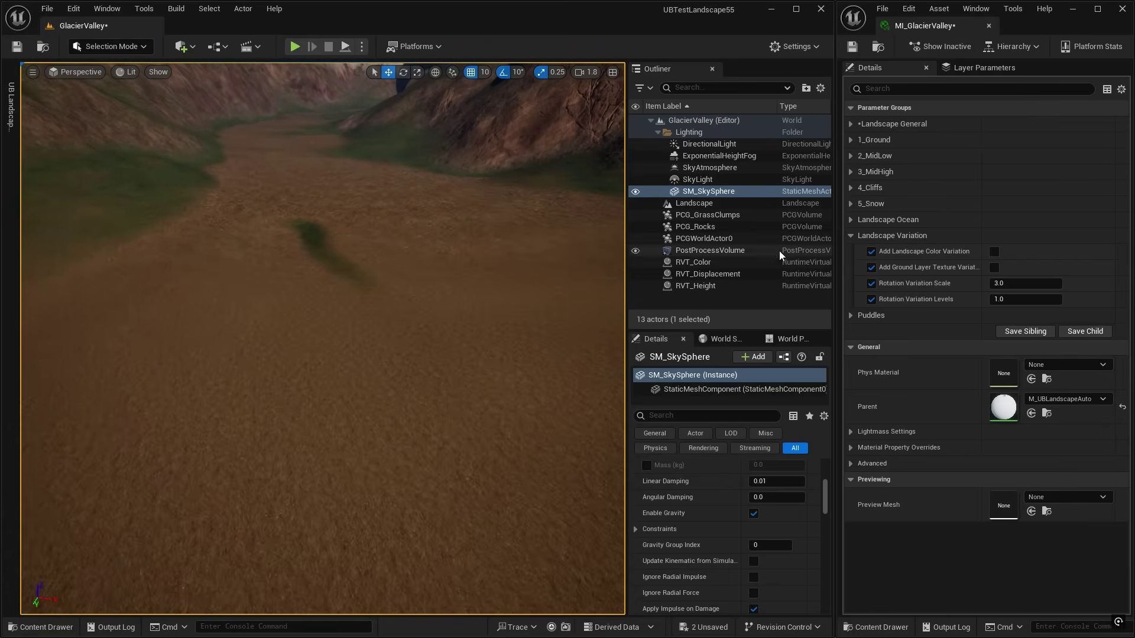
right_click_drag(414, 323, 442, 358)
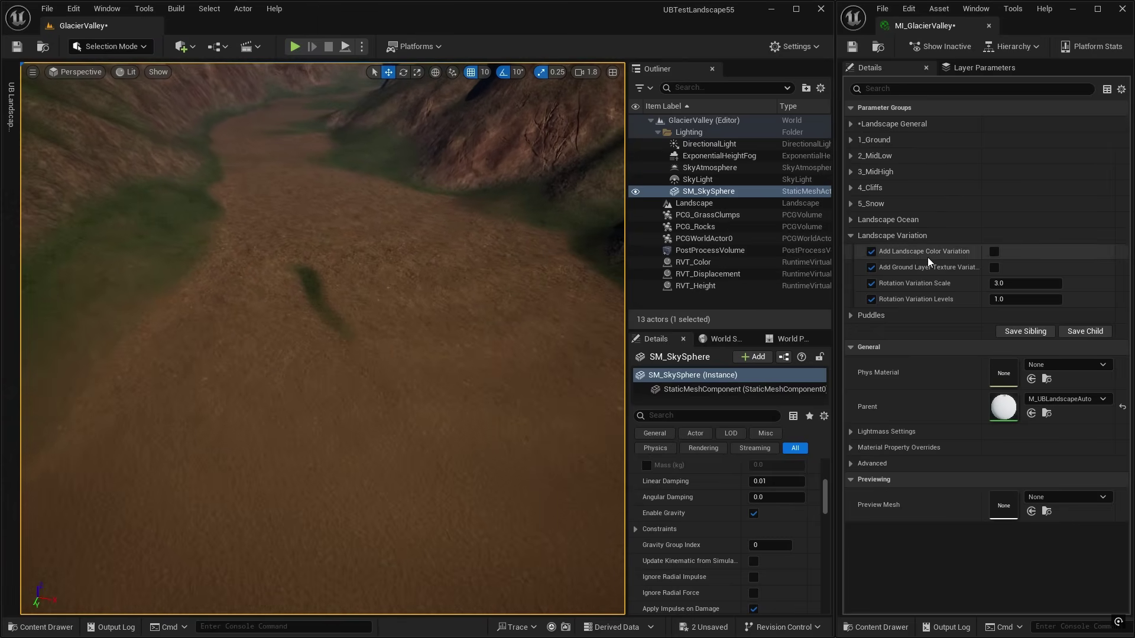
left_click(993, 252)
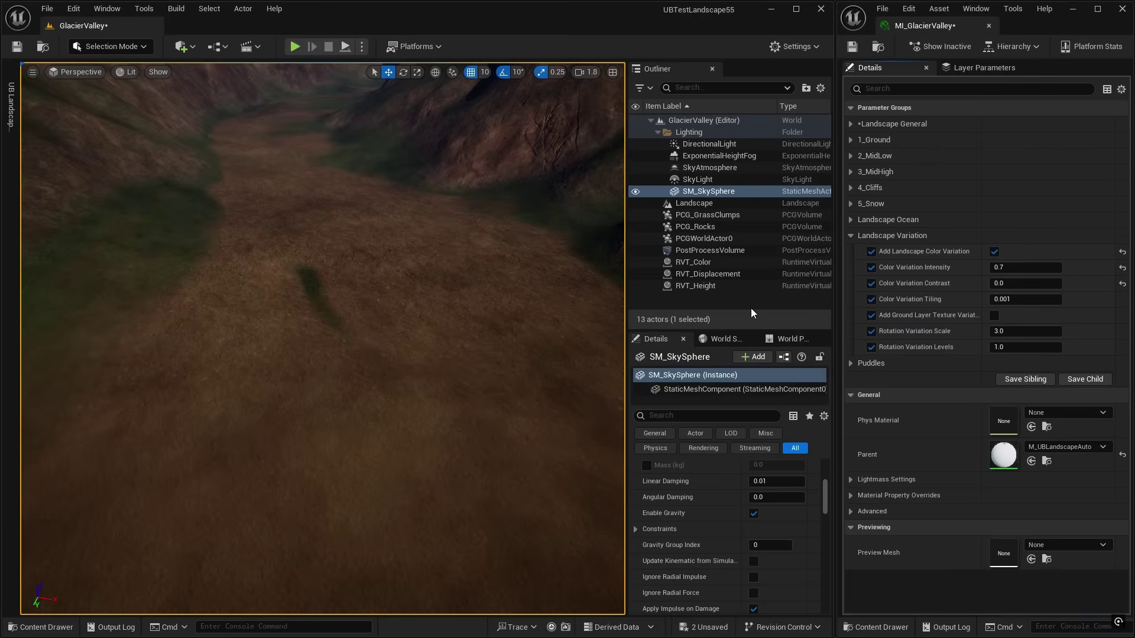
Compare Color Variation Intensity at 0 and 1 on the valley floor, and return it to 0.7
left_click(1018, 268)
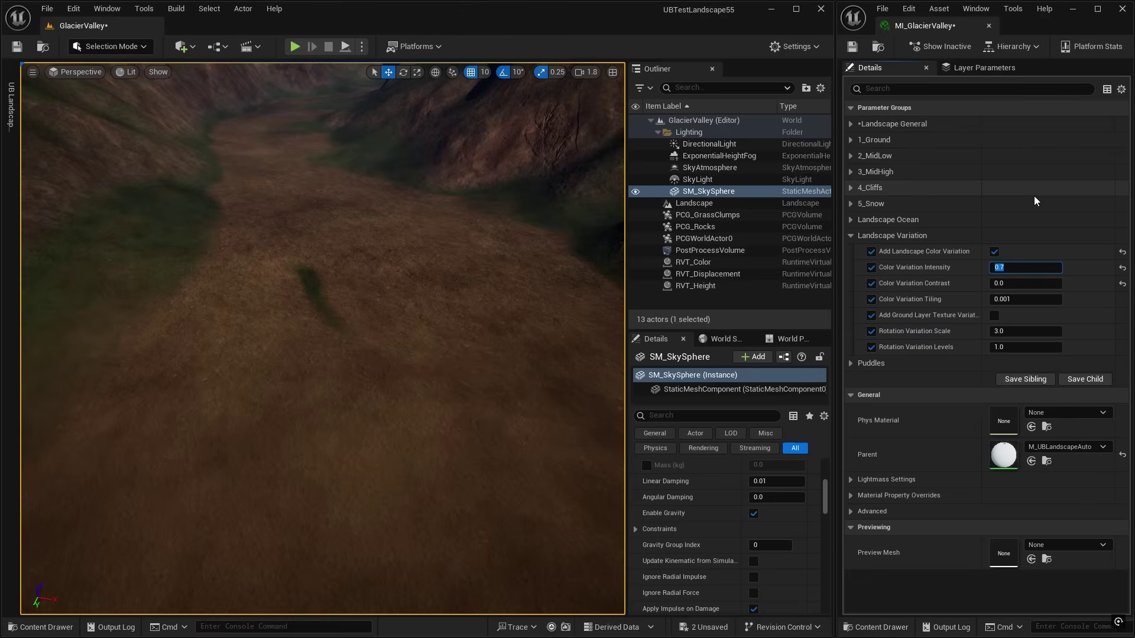
type("0")
key("Return")
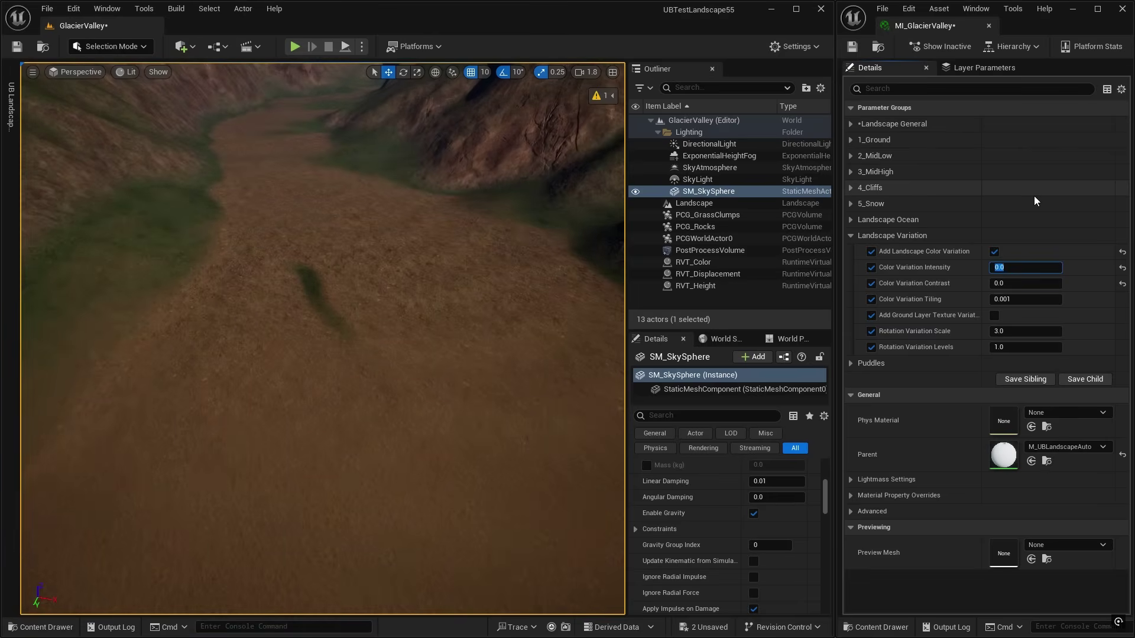
left_click_drag(414, 414, 352, 150)
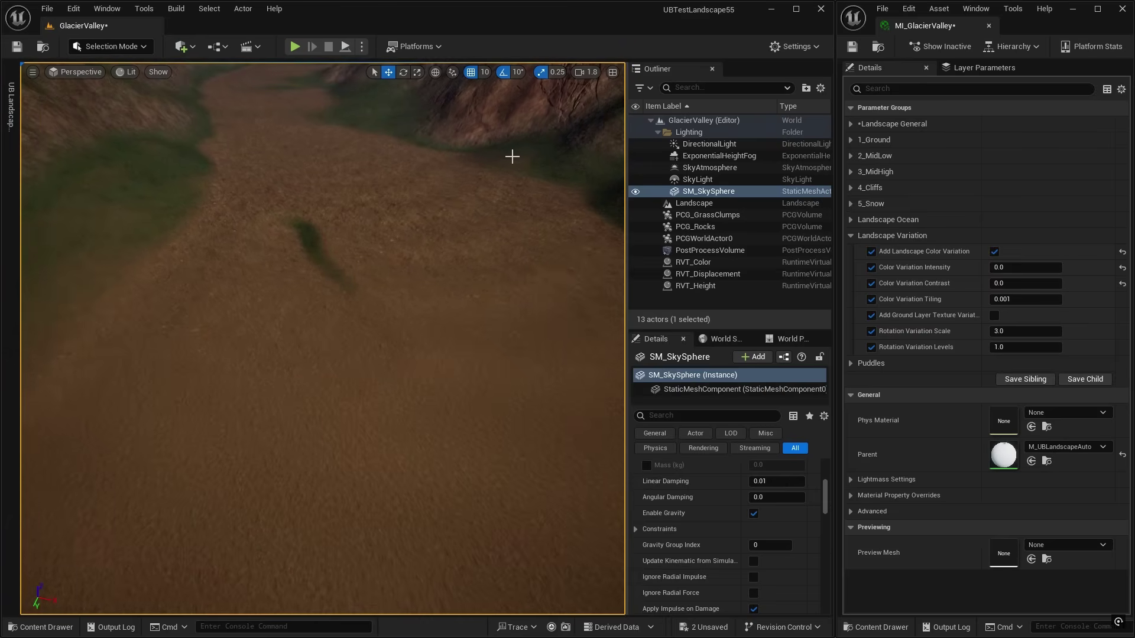
left_click(1014, 269)
type("1")
key("Return")
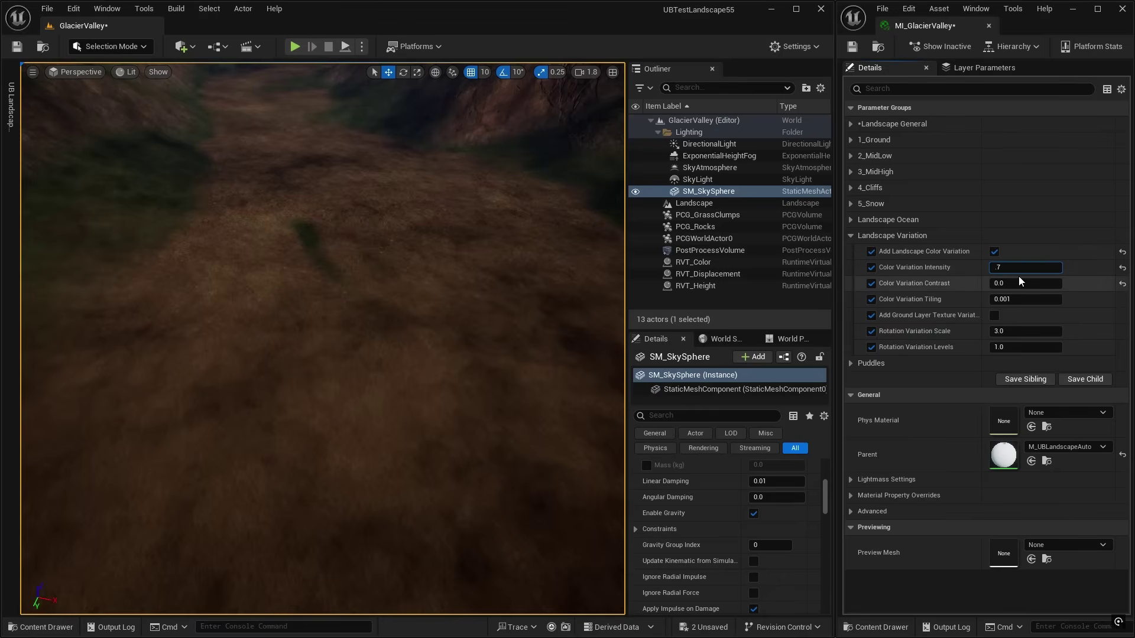
type(".7")
key("Return")
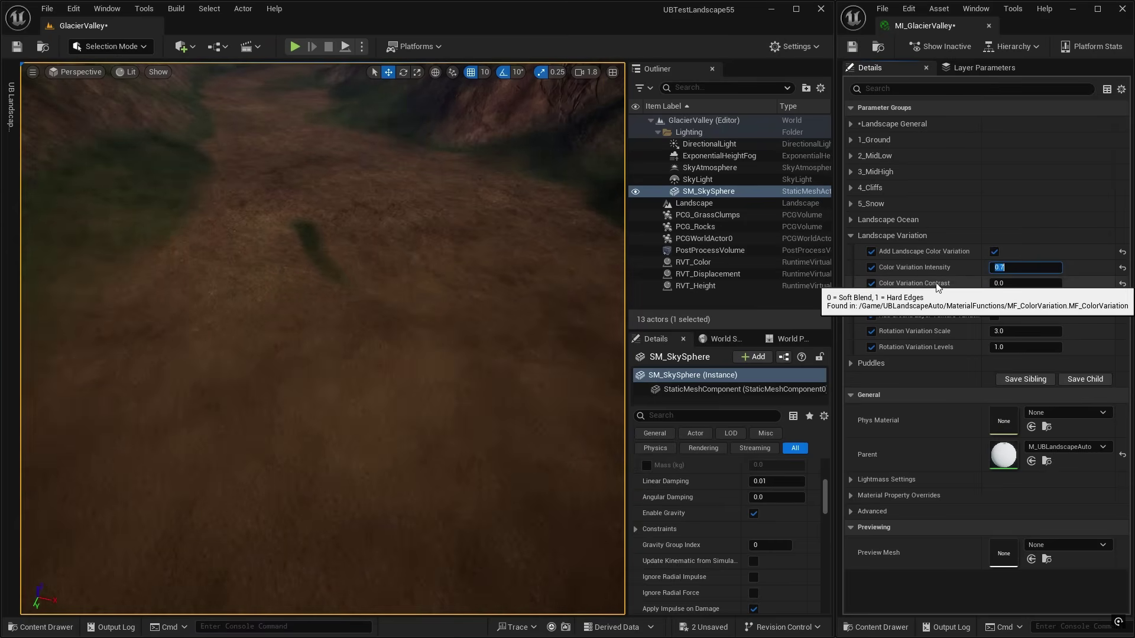
Try Color Variation Contrast at 1 for hard edges, and set it back to 0 for a soft blend
left_click(1002, 283)
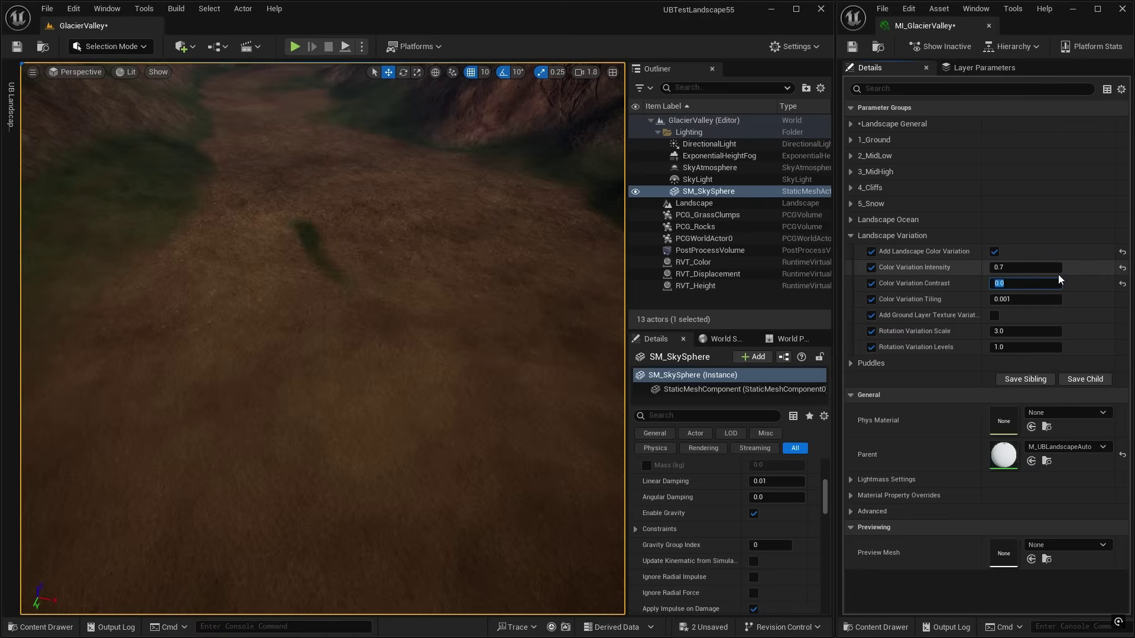
type("1")
key("Return")
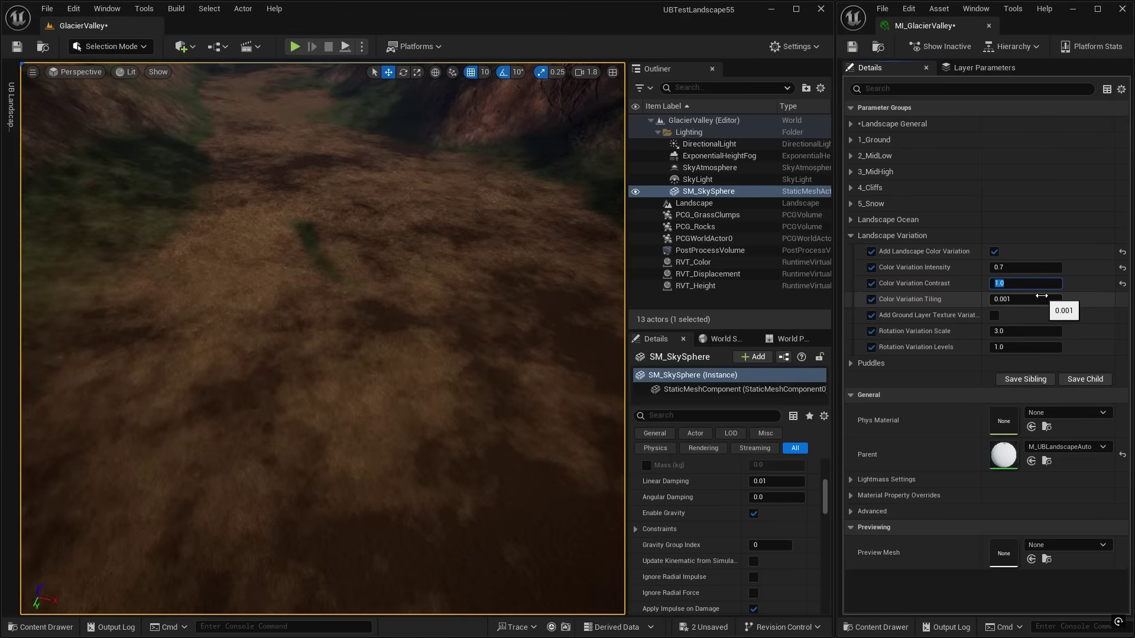
key("Return")
type("0")
key("Return")
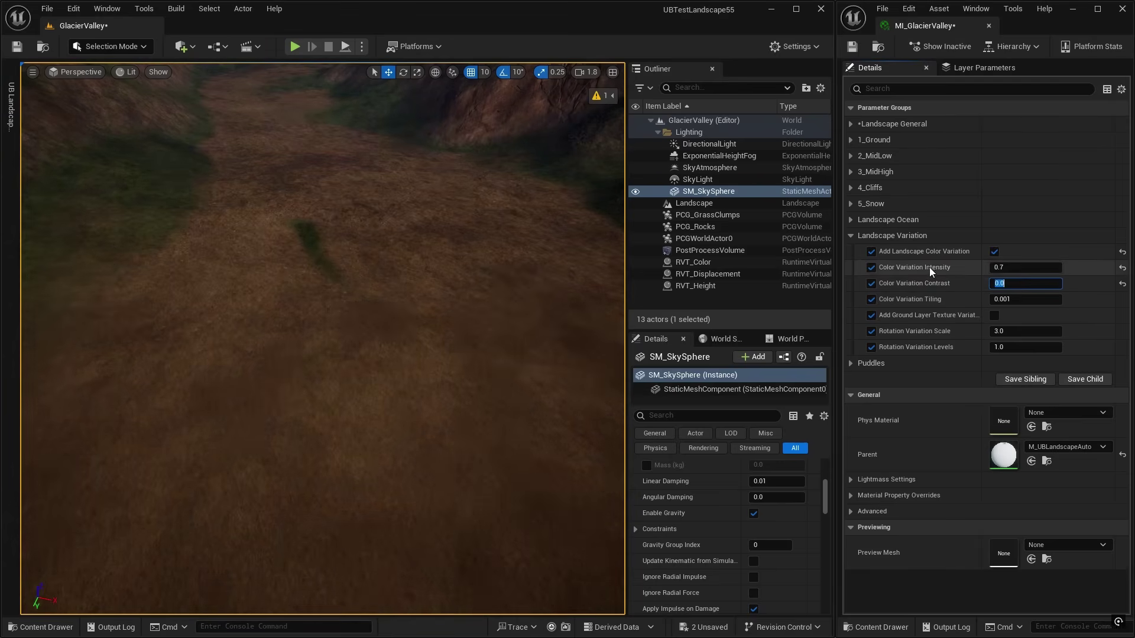
Test Color Variation Tiling at 0.01 and return it to 0.001
right_click_drag(415, 311, 415, 311)
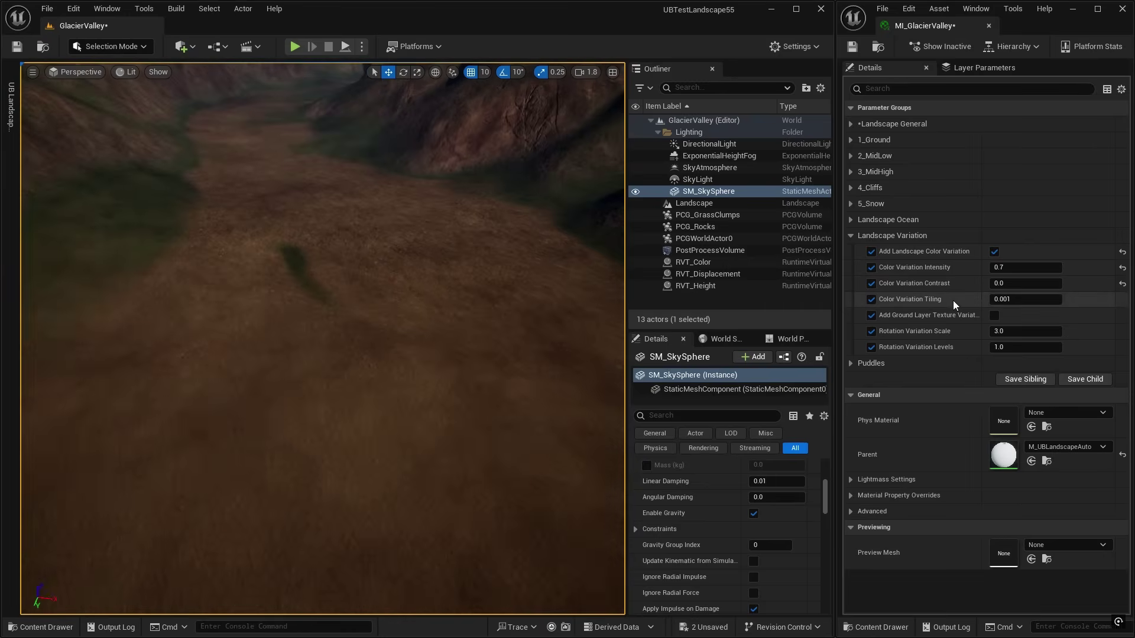
mouse_move(938, 300)
left_click(1055, 299)
type("0.01")
key("Return")
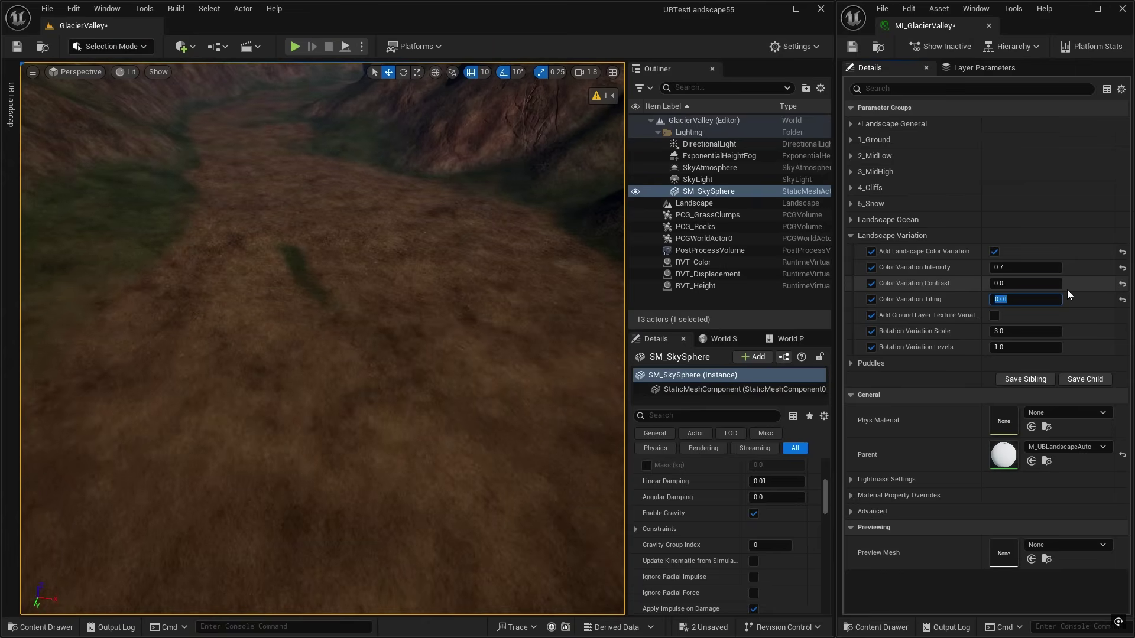
key("BackSpace")
type(".001")
key("Return")
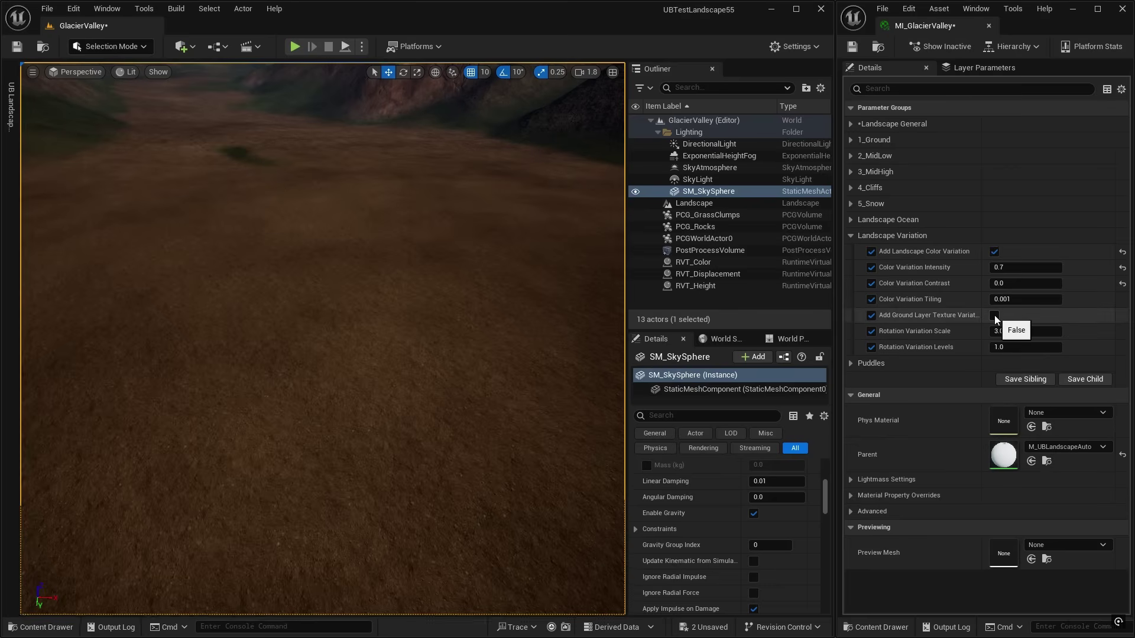
Widen the parameter name column, enable Add Ground Layer Texture Variation, and inspect the valley ground
left_click_drag(985, 310, 988, 303)
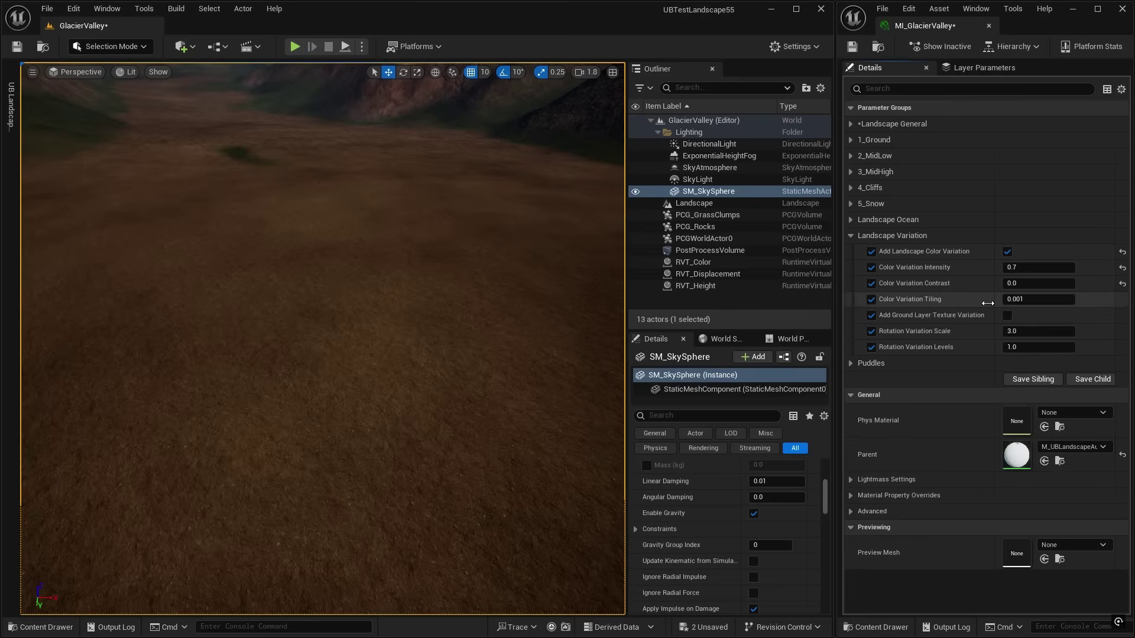
left_click(1008, 316)
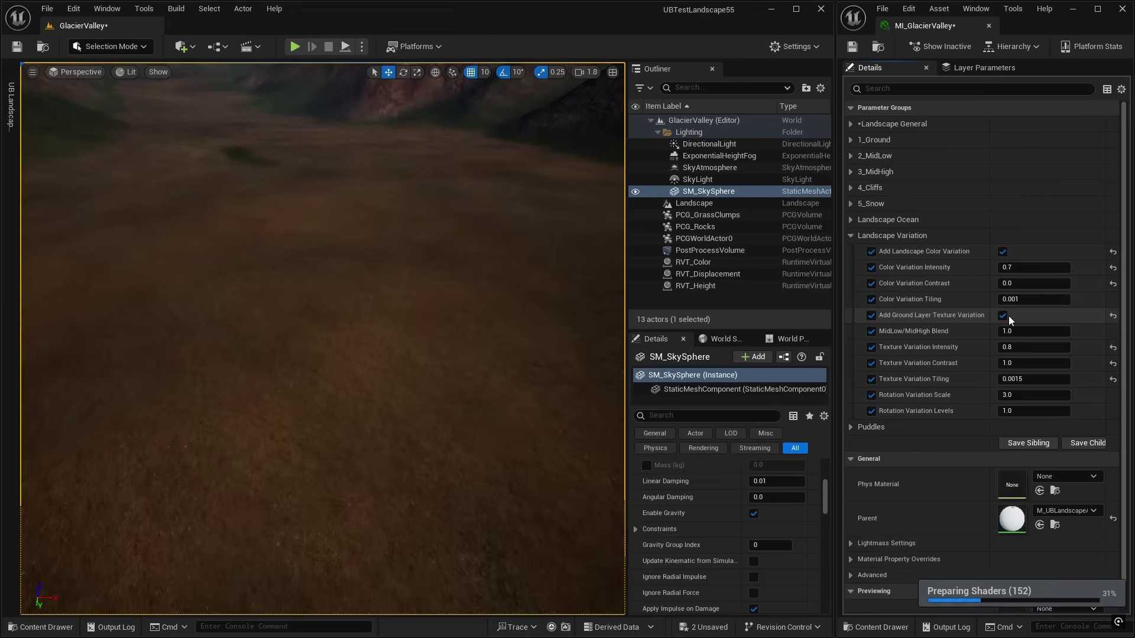
right_click_drag(440, 372, 426, 323)
scroll(441, 322, "up", 2)
key("w")
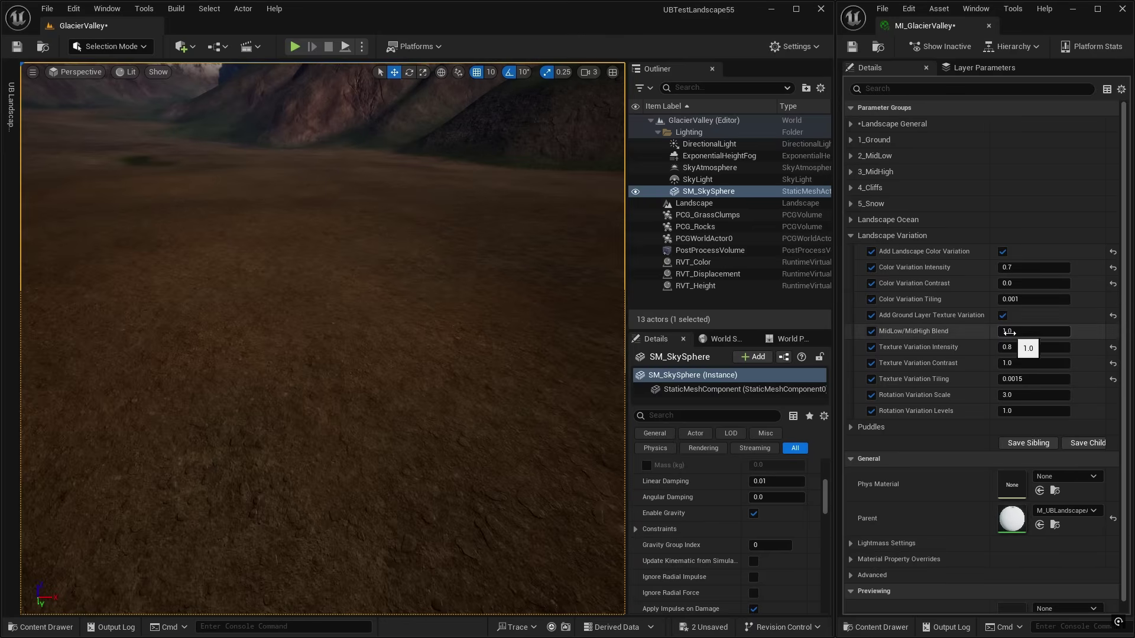
Compare MidLow/MidHigh Blend at 0 and 1 on the ground layer, leaving it at 1
left_click(1010, 331)
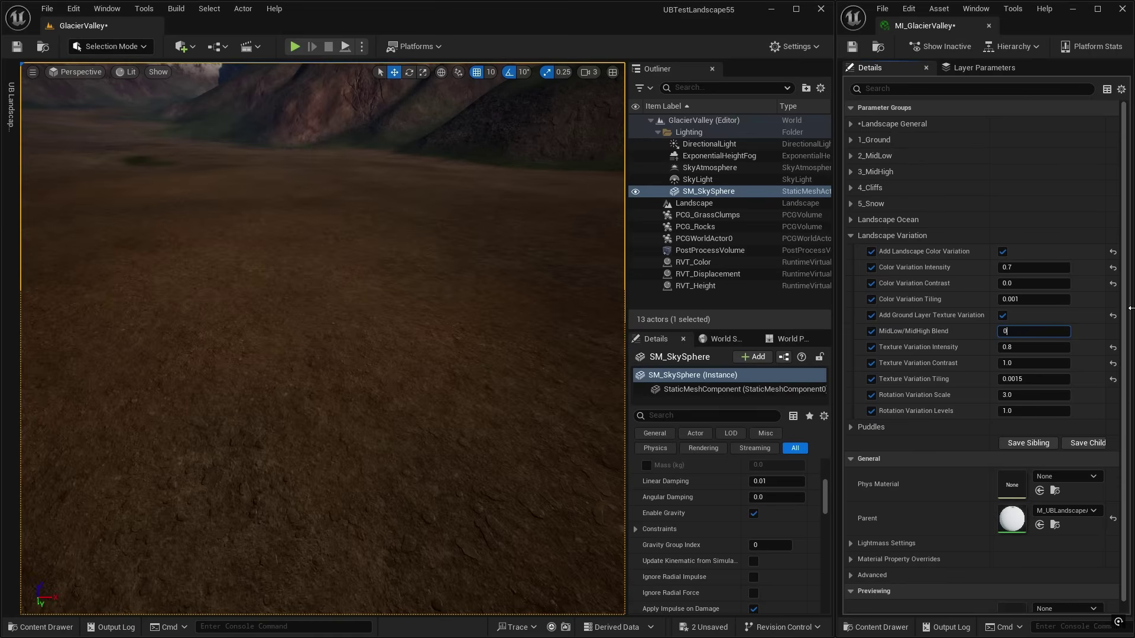
key("Return")
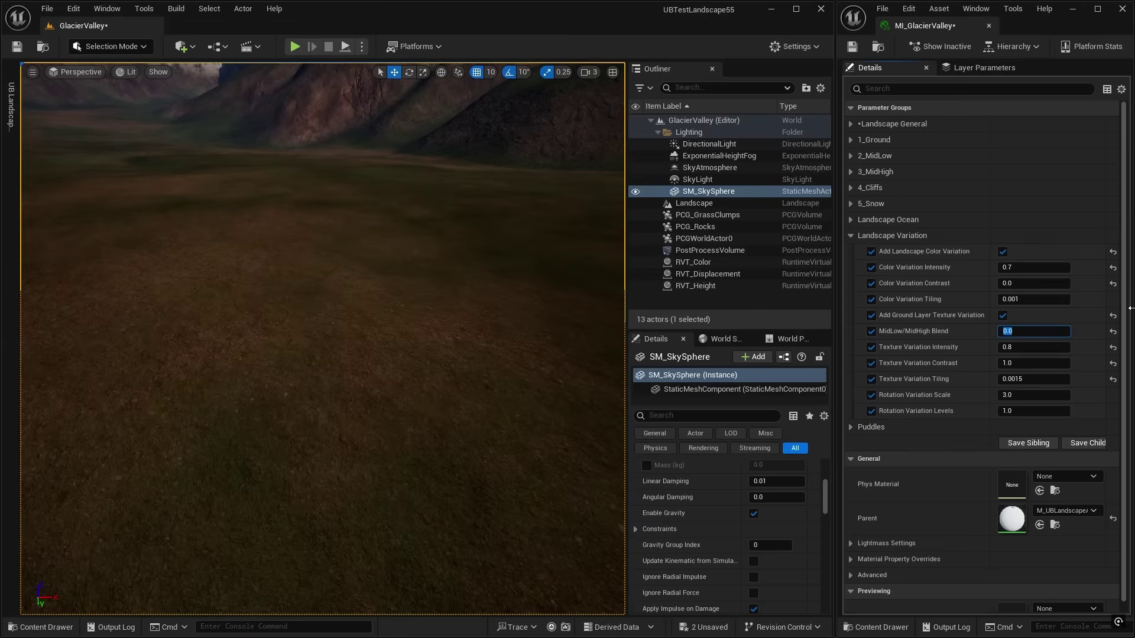
key("Return")
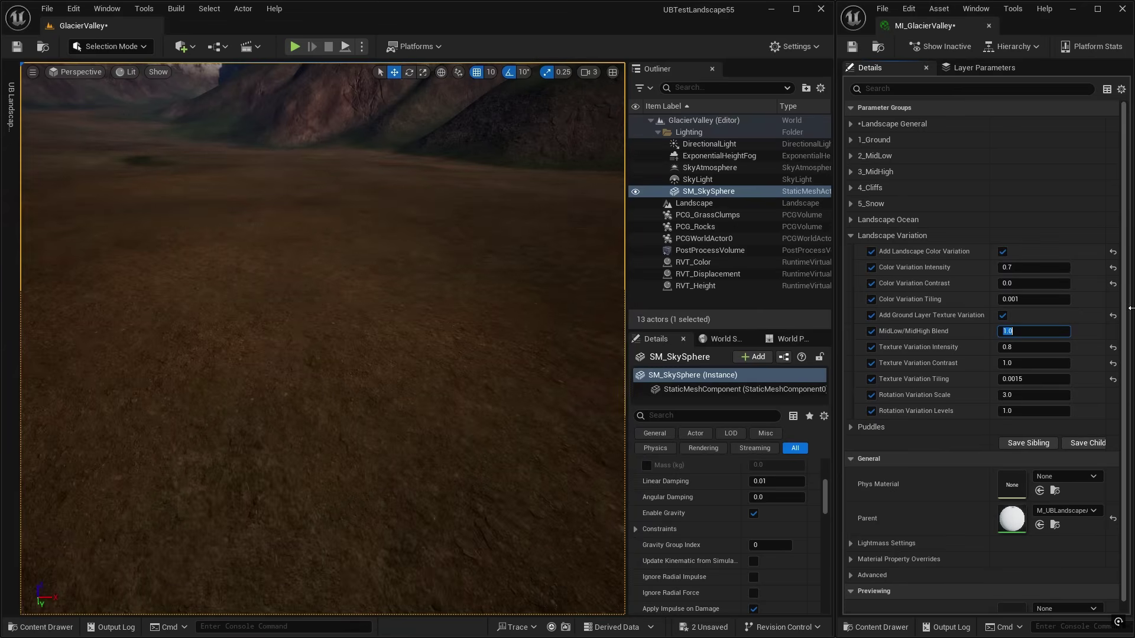
key("Return")
type("1")
key("Return")
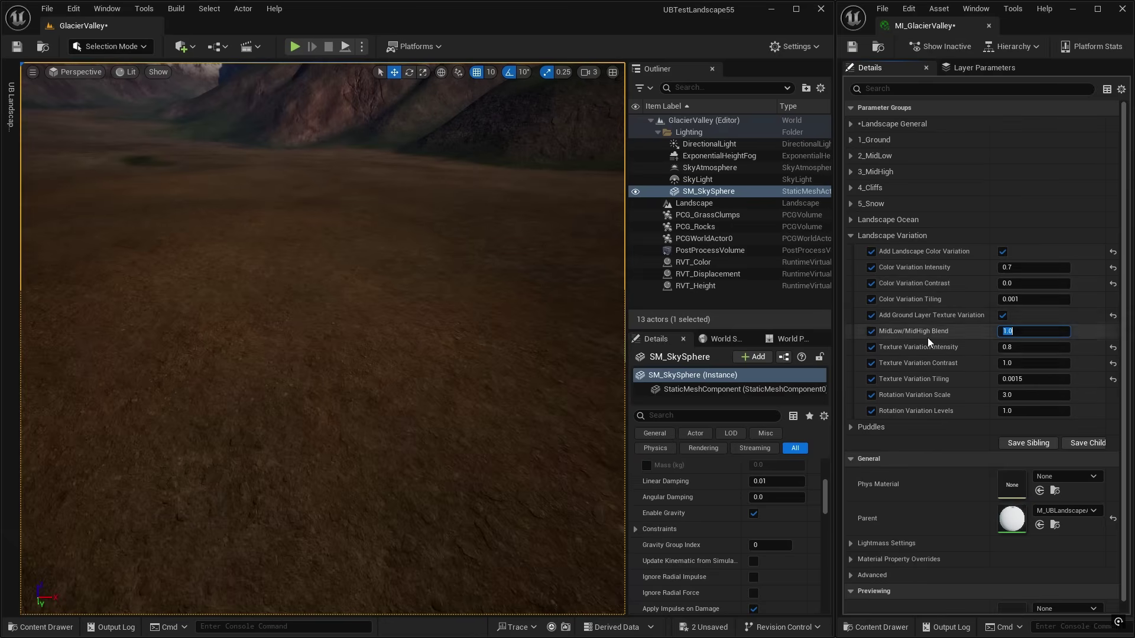
Compare Texture Variation Intensity at 0, 1 and 0.7 on the ground, leaving it at 1
right_click_drag(558, 374, 492, 335)
left_click(1031, 363)
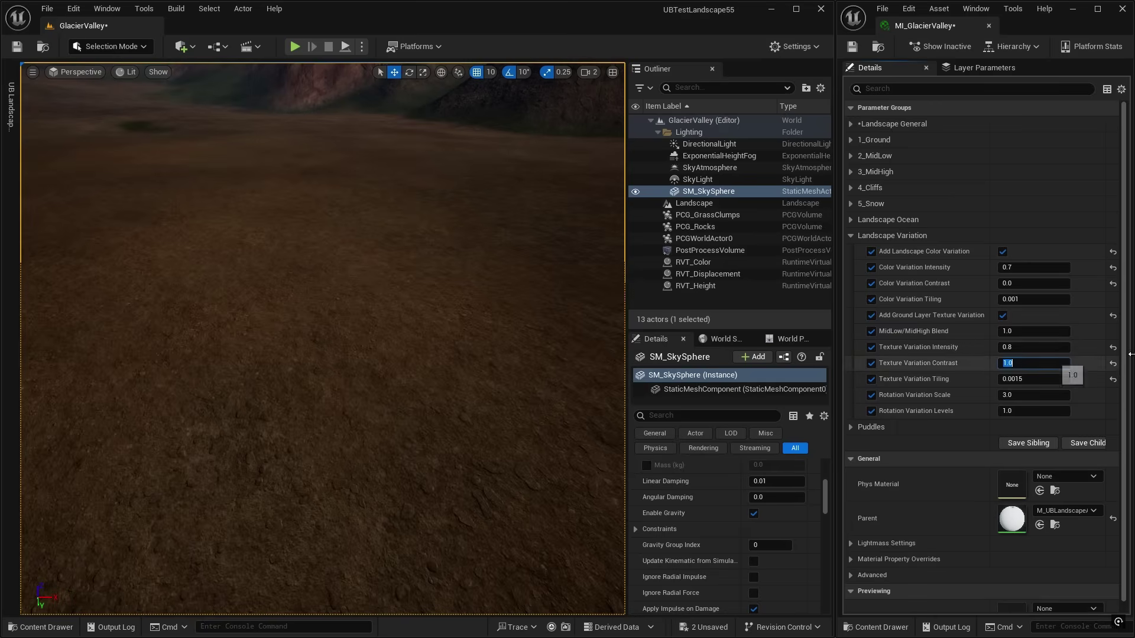
left_click(1064, 349)
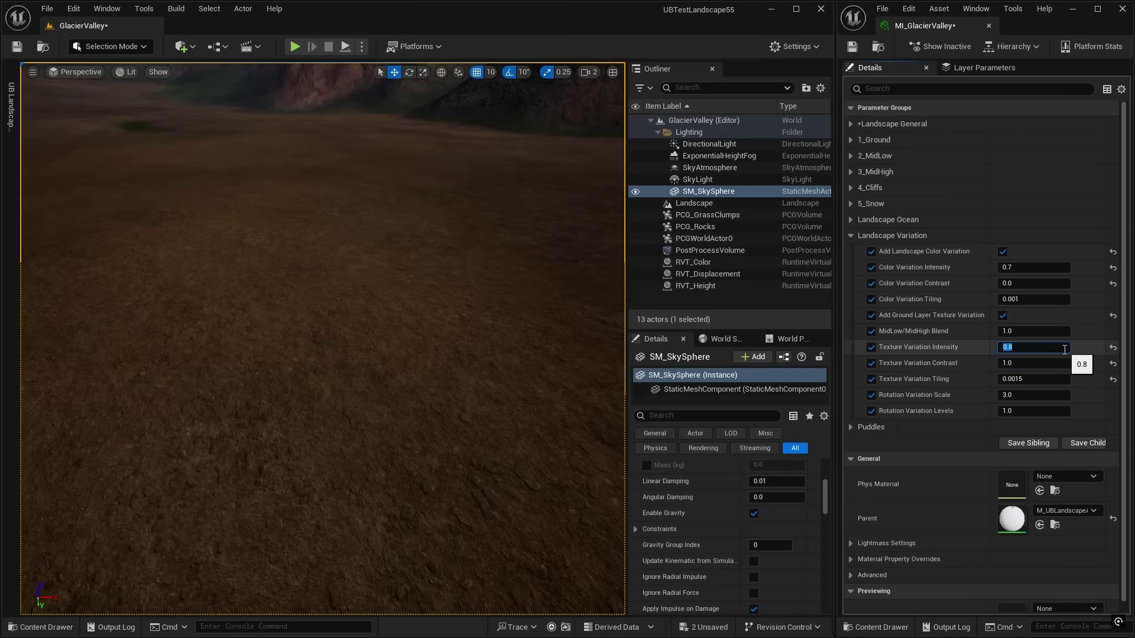
type("0")
key("Return")
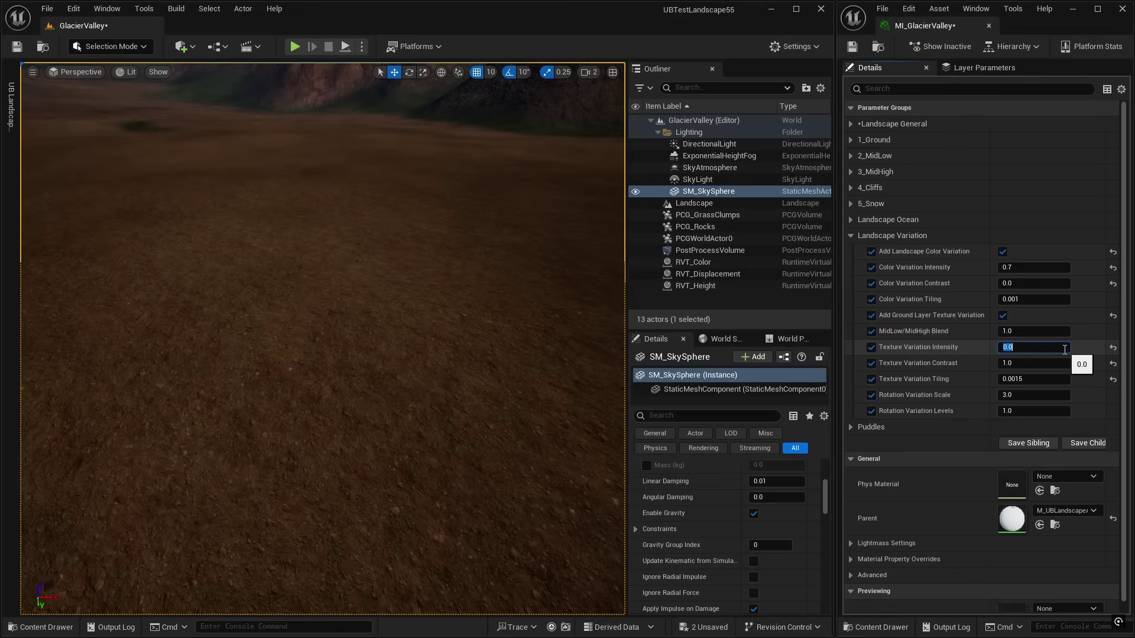
key("Return")
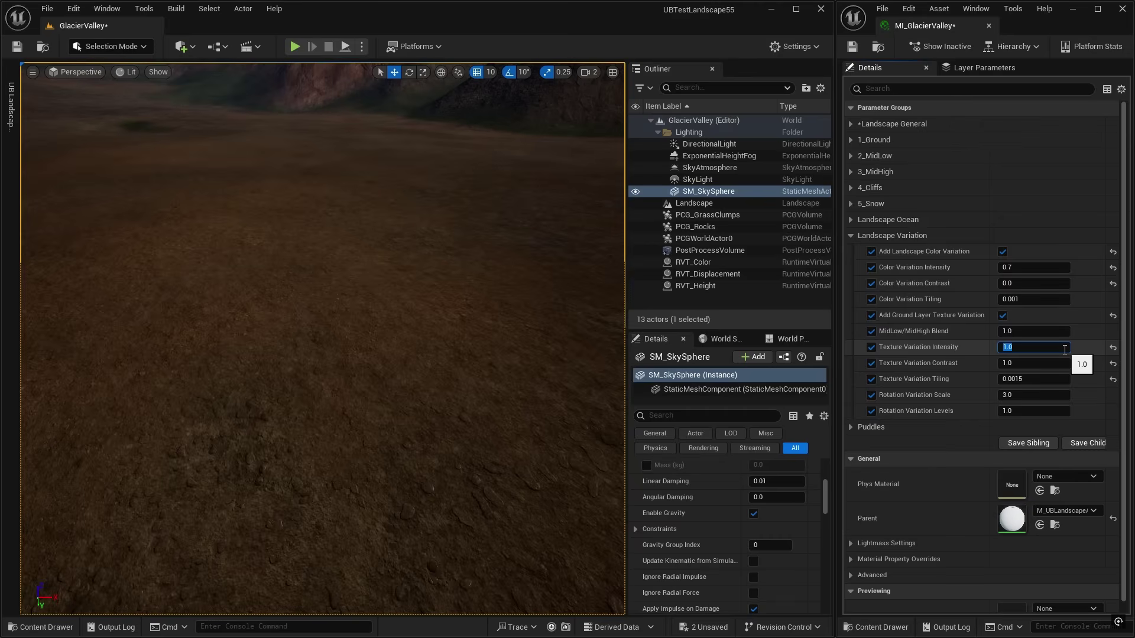
type("0.7")
key("Return")
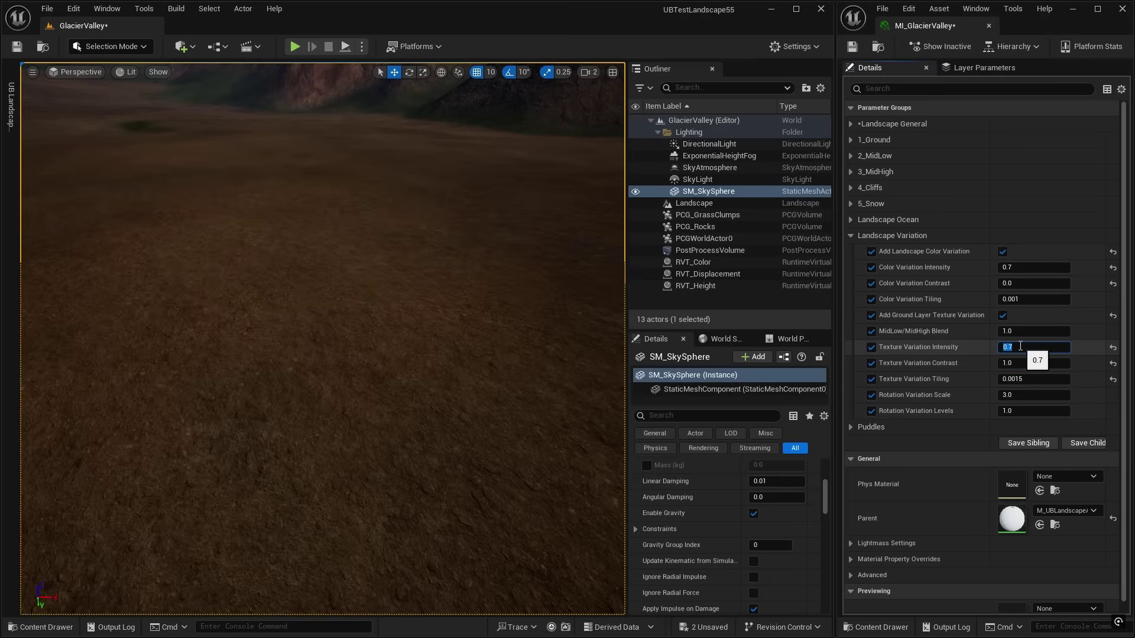
left_click(1020, 347)
type("1")
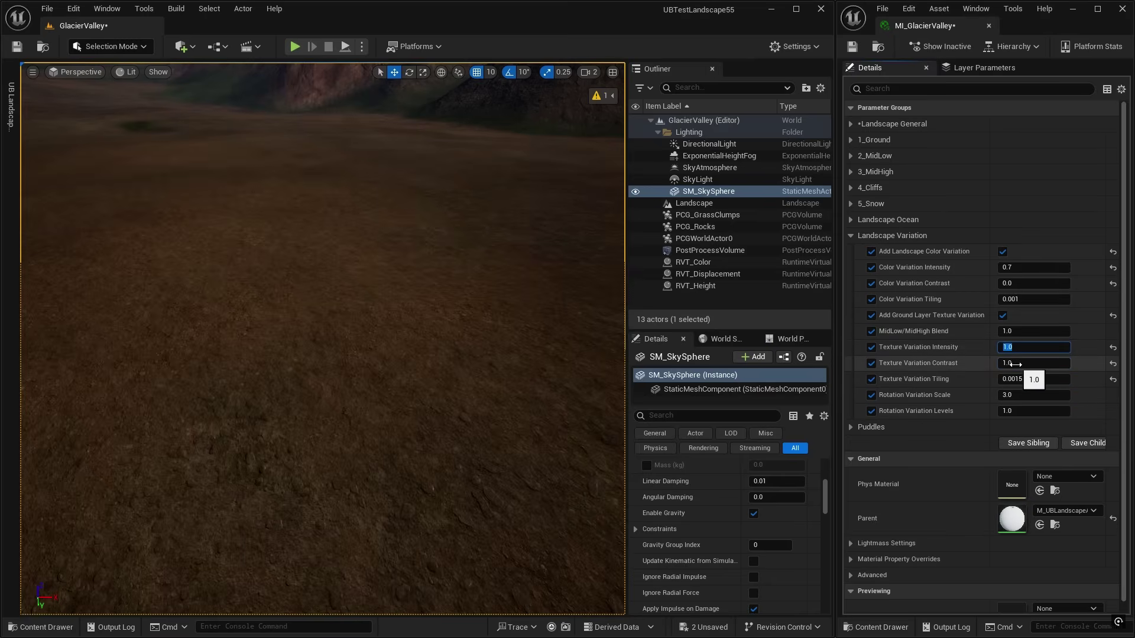
Try Texture Variation Contrast at 0 and return it to 1
key("Tab")
type("0")
key("Return")
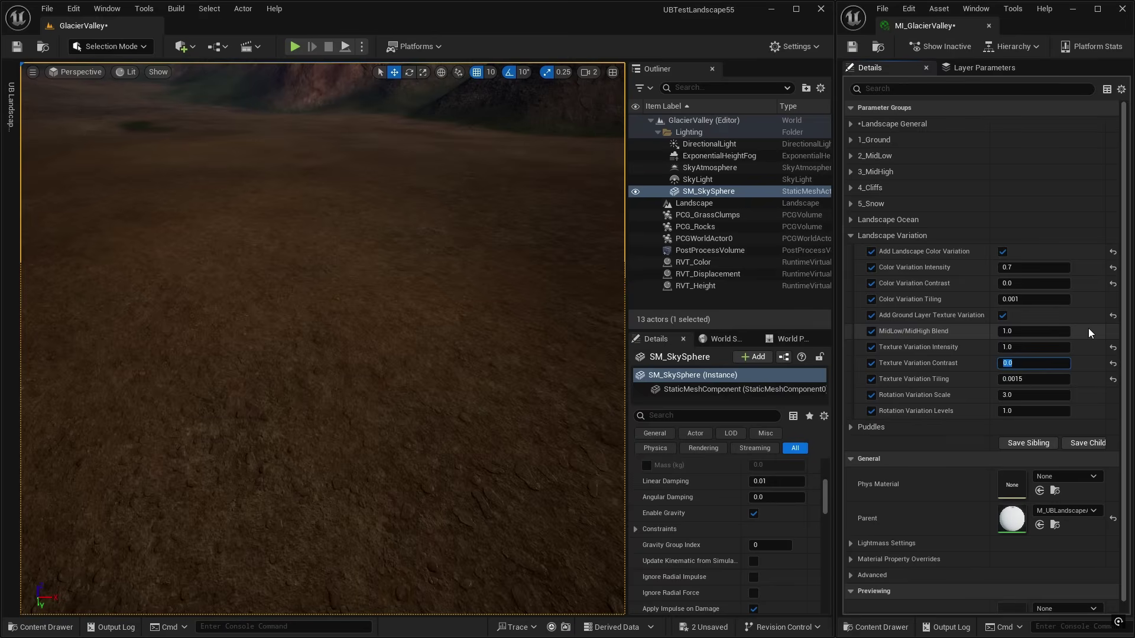
type("1")
key("Return")
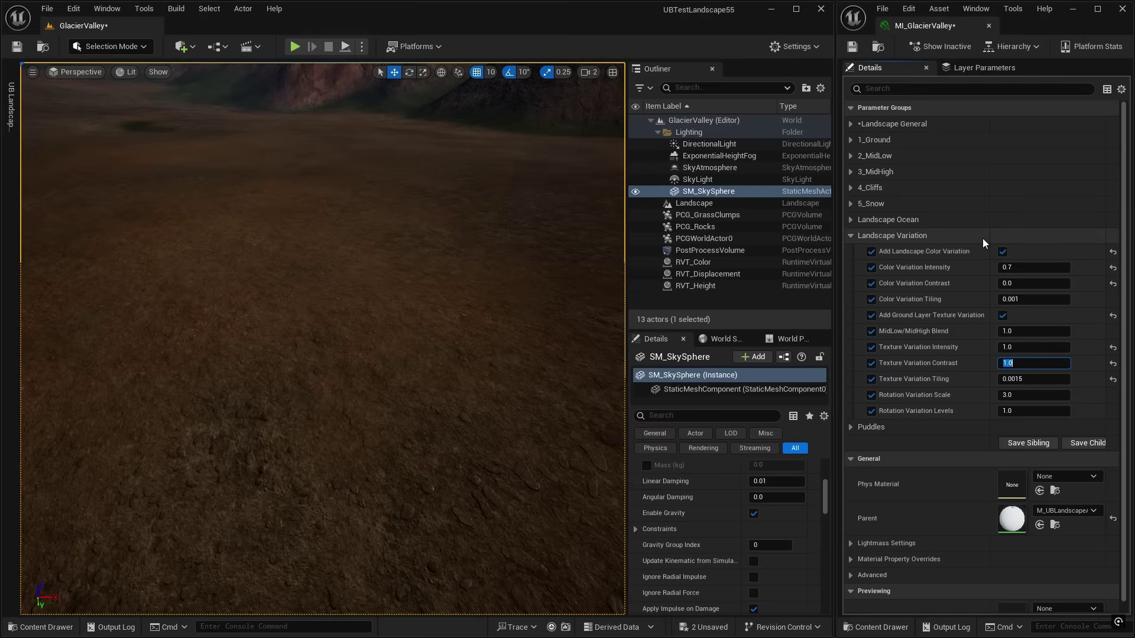
Collapse Landscape Variation, enable Add Puddles in the Puddles group, and look over the valley floor
left_click(850, 236)
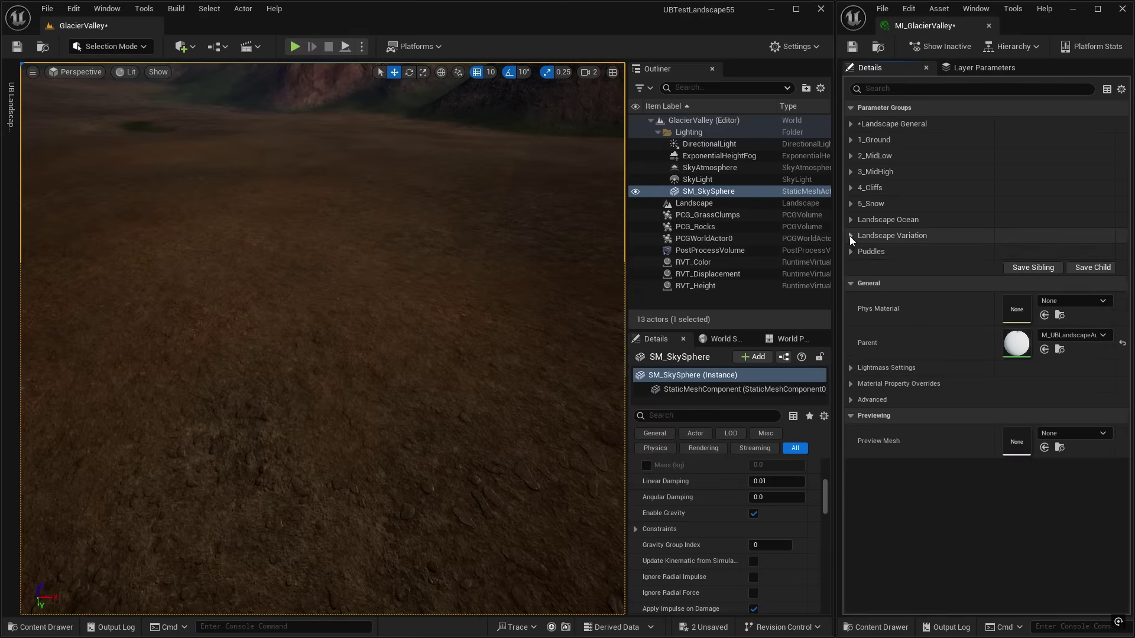
left_click(850, 251)
right_click_drag(473, 355, 467, 313)
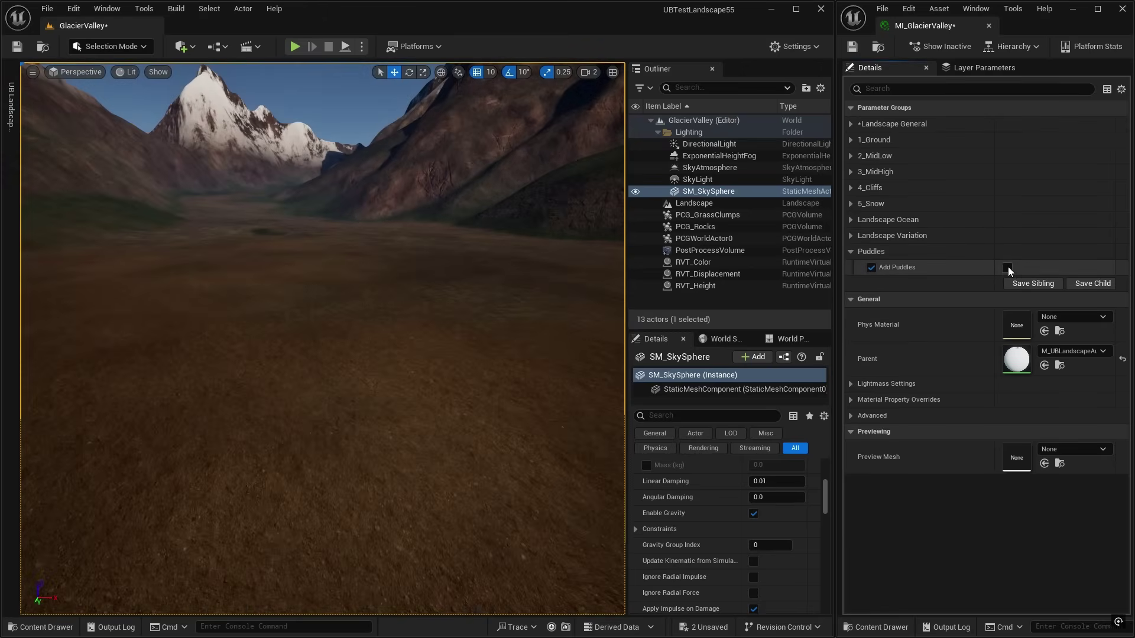
left_click(1008, 268)
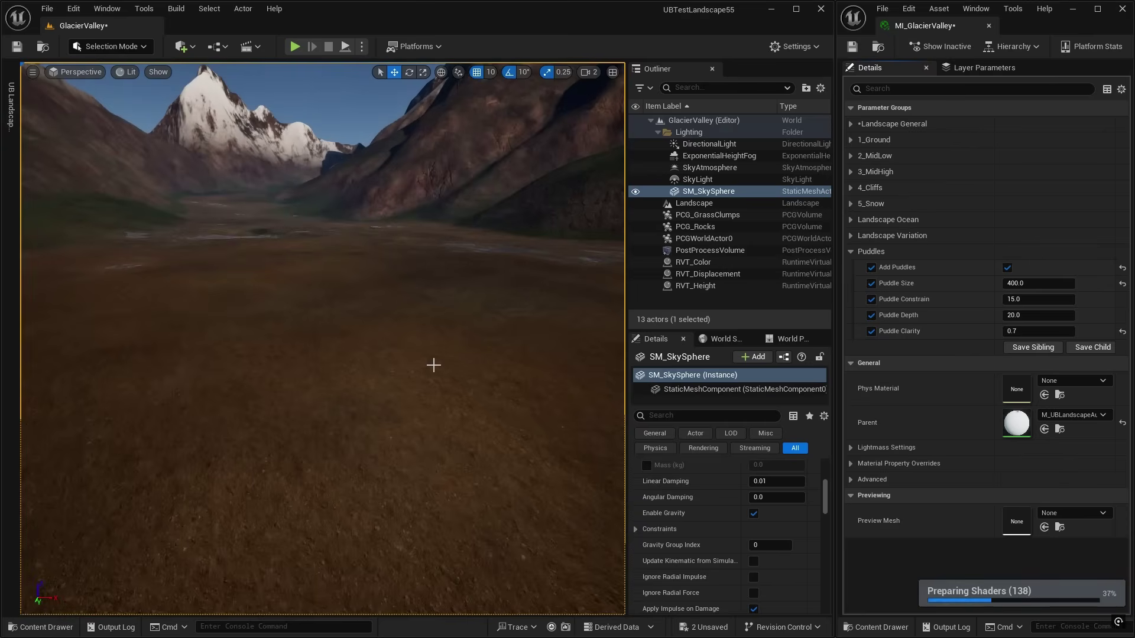
right_click_drag(433, 365, 560, 338)
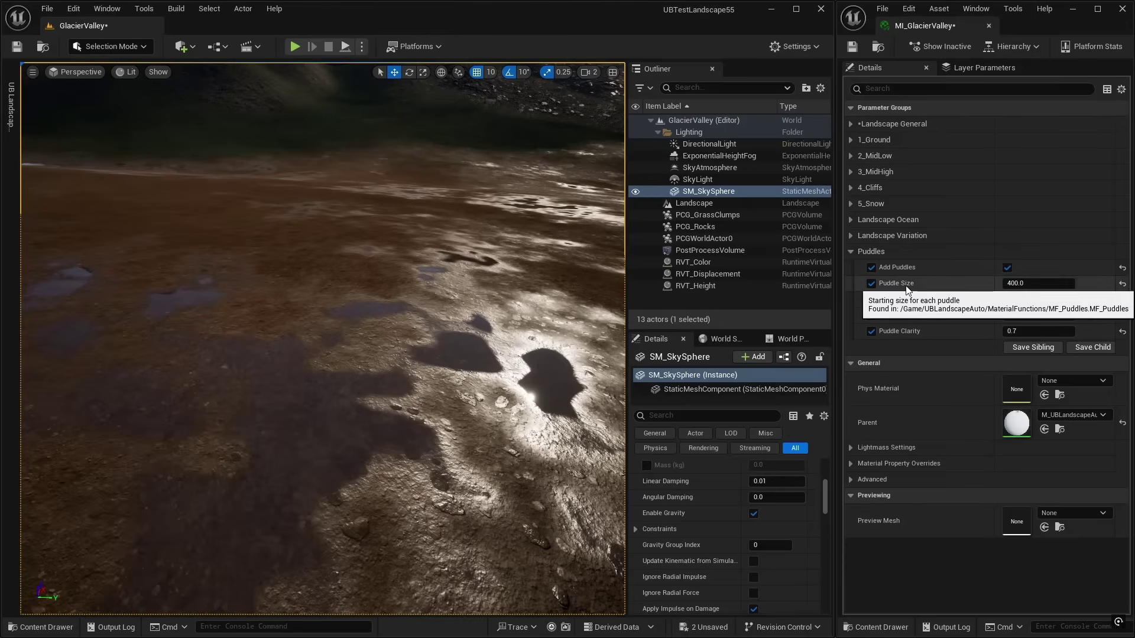
Try a Puddle Size of 800 on the valley ground and set it back to 400
right_click_drag(414, 355, 402, 367)
scroll(402, 366, "down", 1)
scroll(402, 366, "down", 1)
left_click(1015, 283)
type("800")
key("Return")
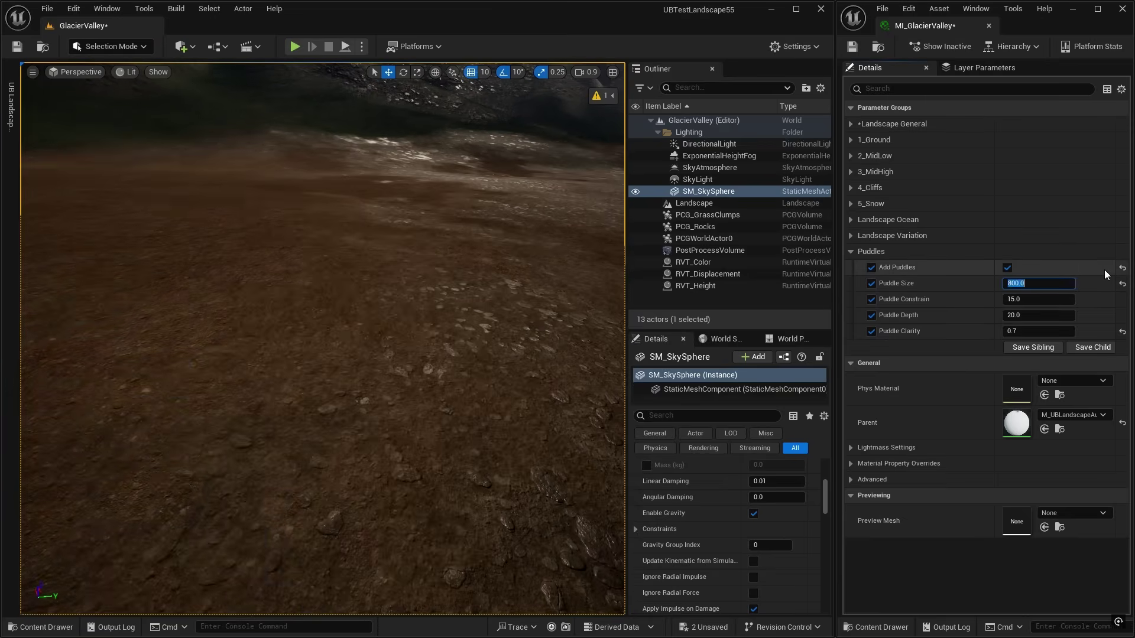
right_click_drag(469, 355, 469, 354)
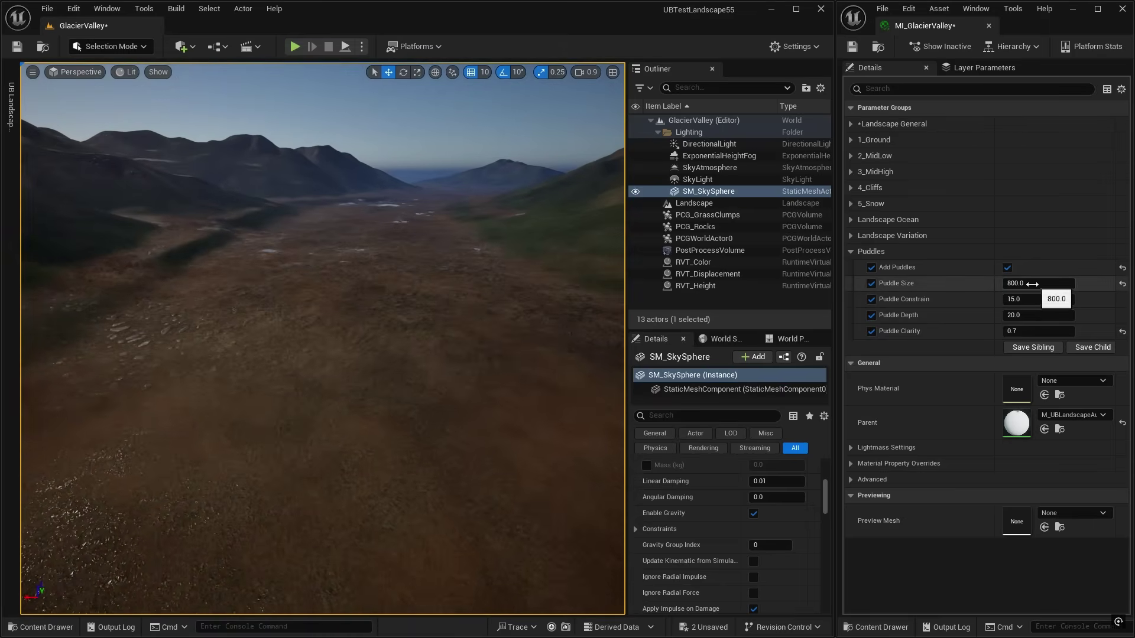
left_click(1030, 284)
type("400")
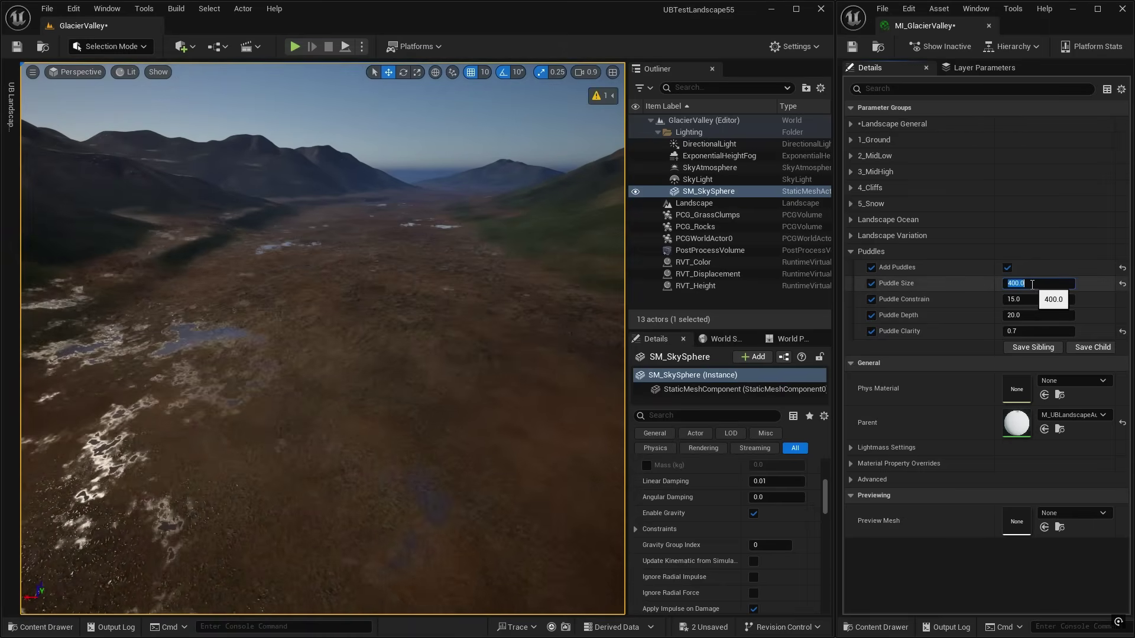
key("Return")
right_click_drag(499, 372, 498, 372)
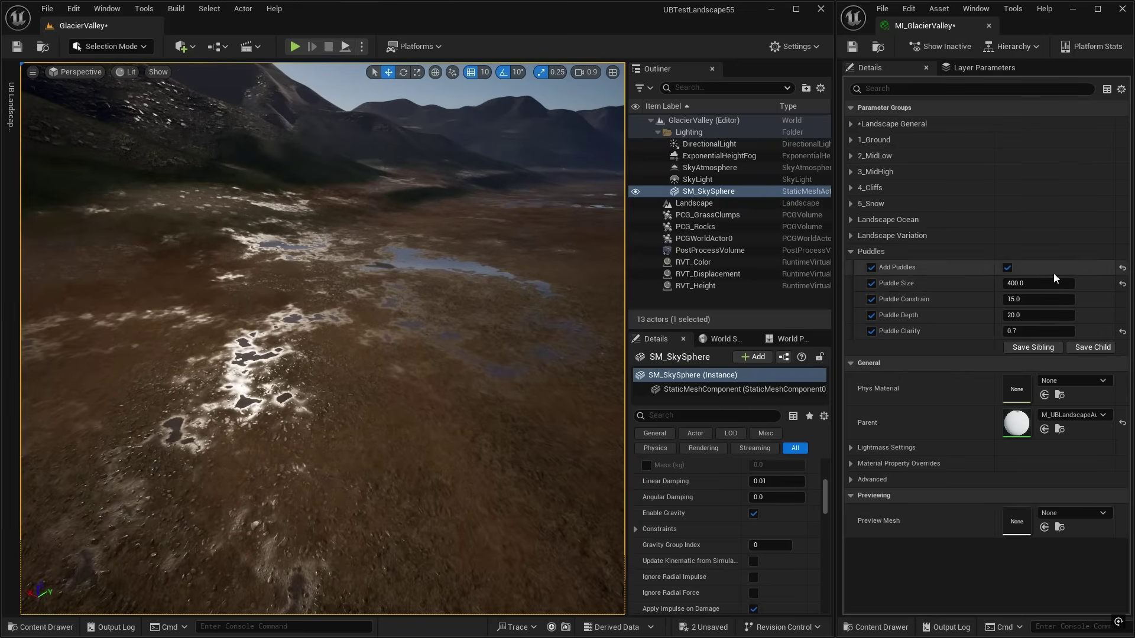
Compare Puddle Size at the extremes of 5000 and 100, and restore it to 400
left_click(1017, 283)
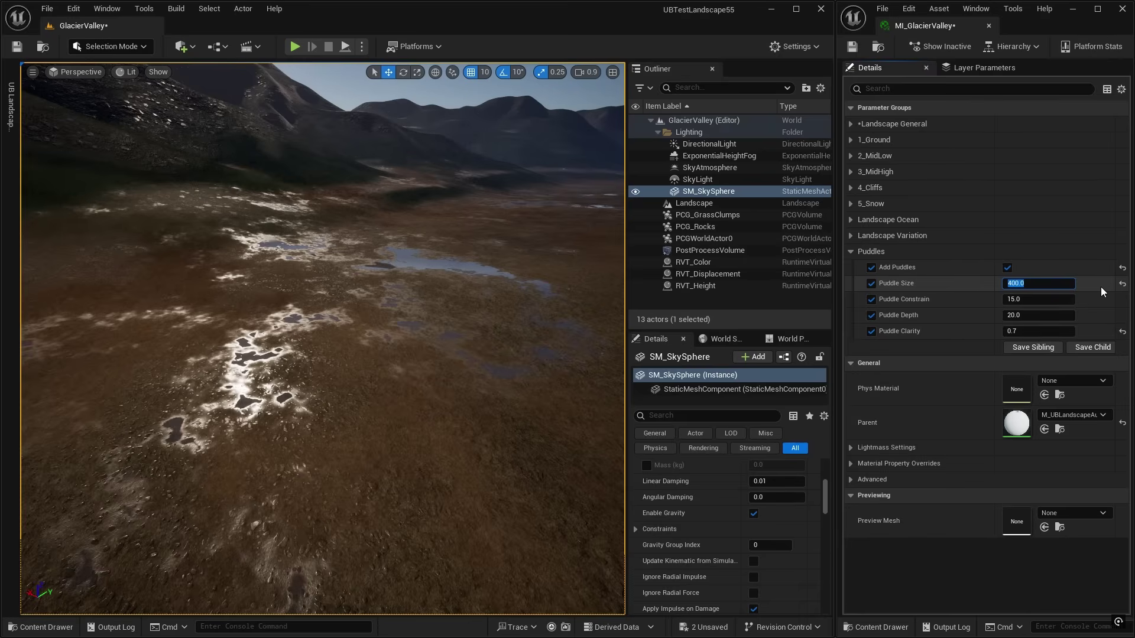
type("5000")
key("Return")
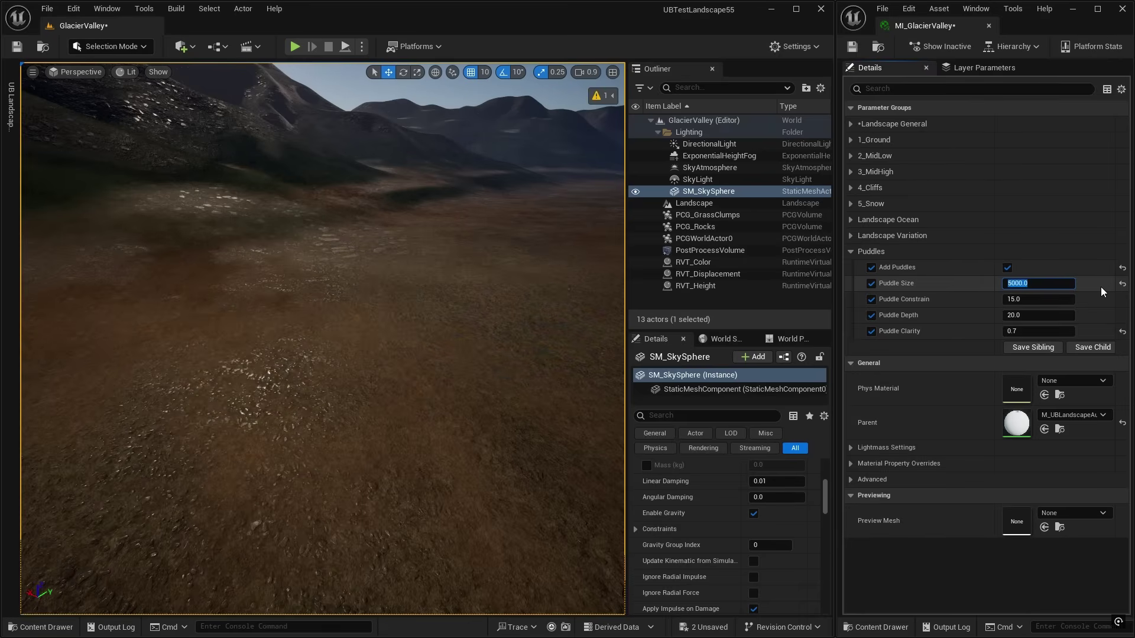
type("100")
key("Return")
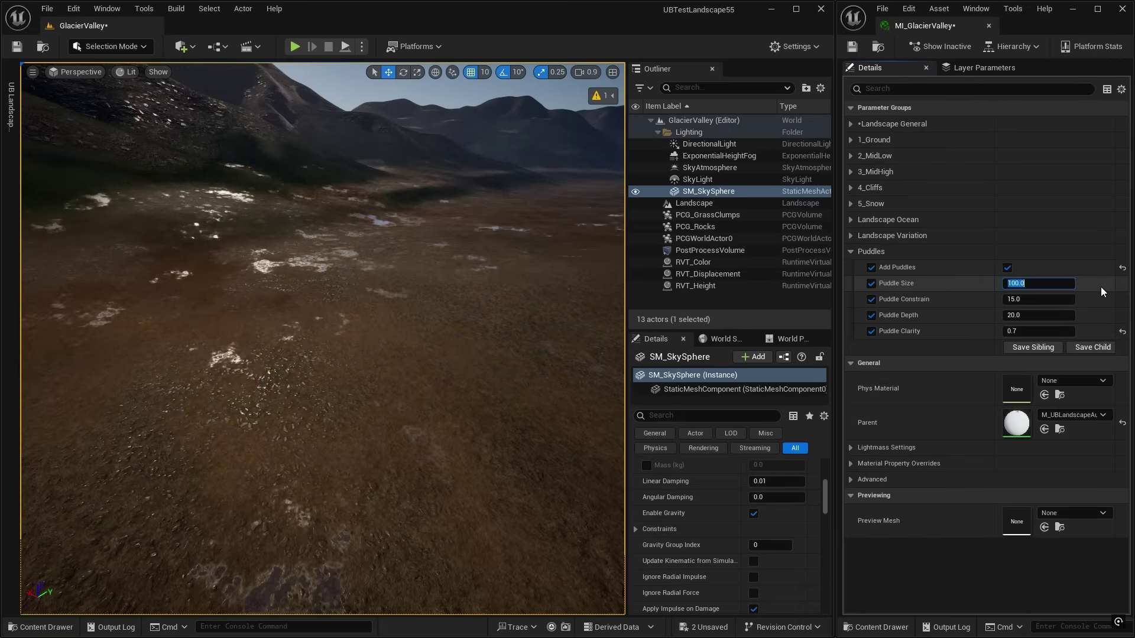
type("400")
key("Return")
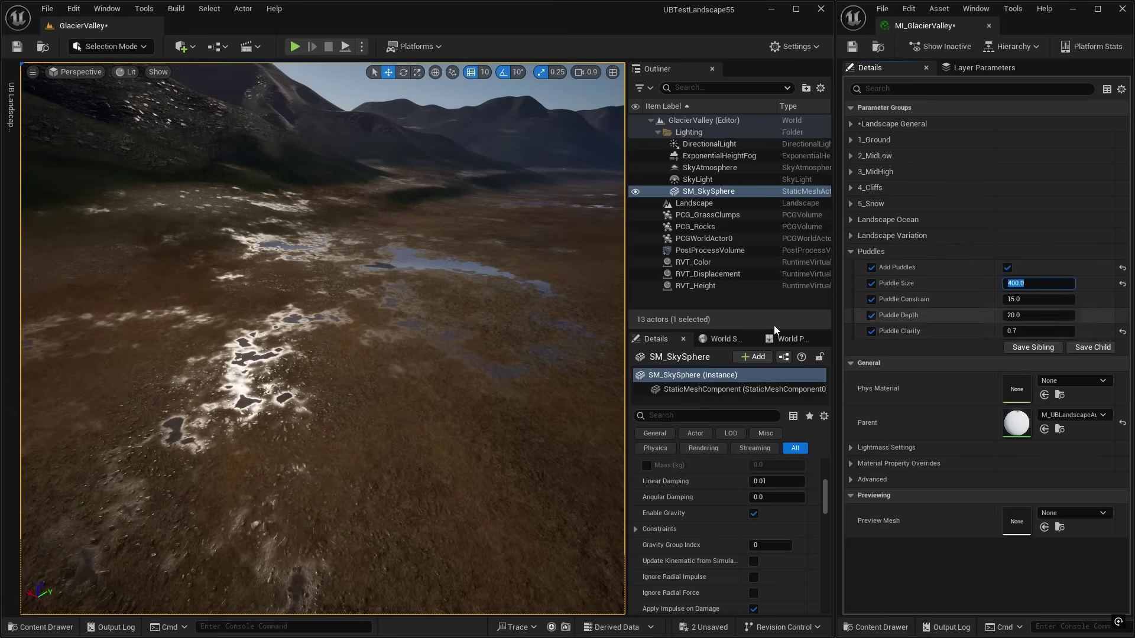
Test Puddle Constrain at 0 and 5 on the valley floor, and return it to 15
right_click_drag(544, 335, 544, 334)
right_click_drag(437, 249, 437, 250)
left_click(1017, 299)
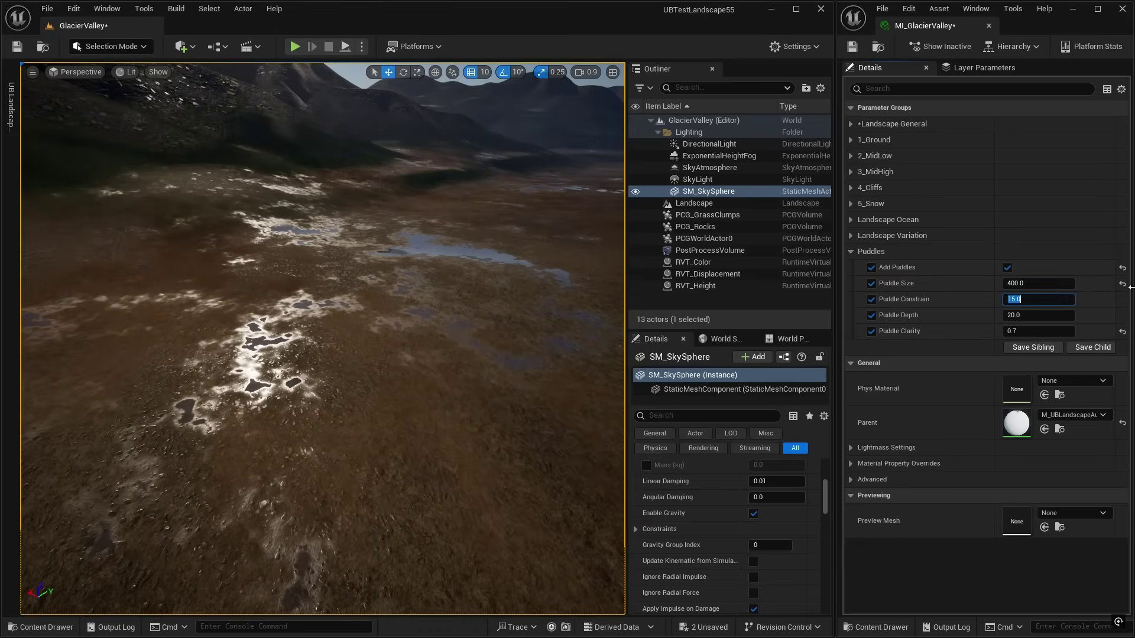
type("0")
key("Return")
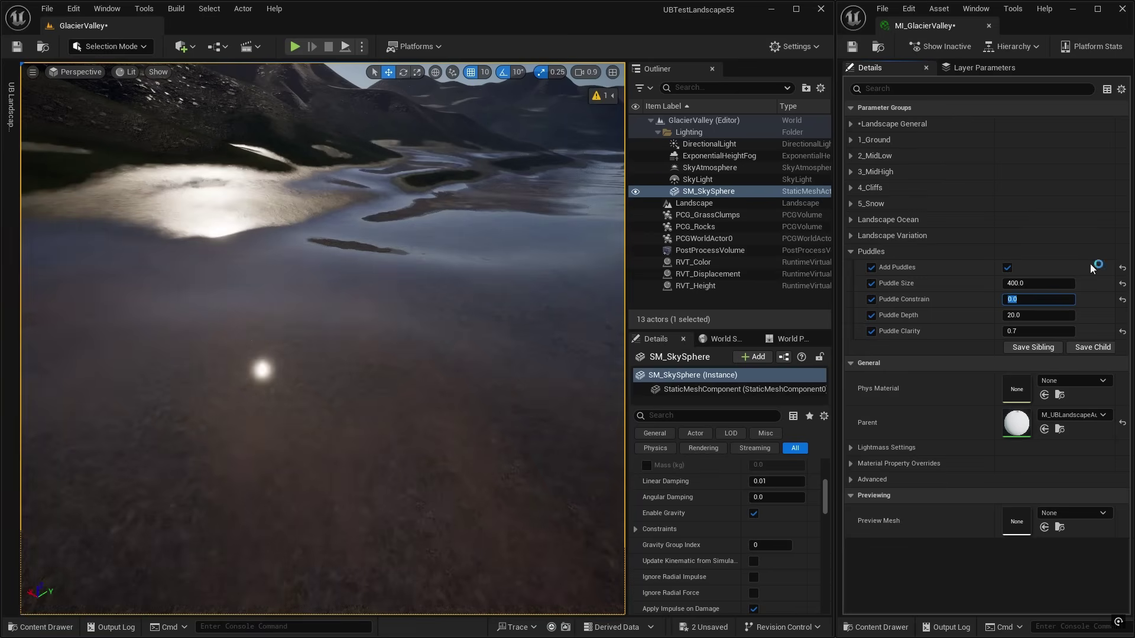
right_click_drag(448, 319, 448, 319)
left_click(1033, 300)
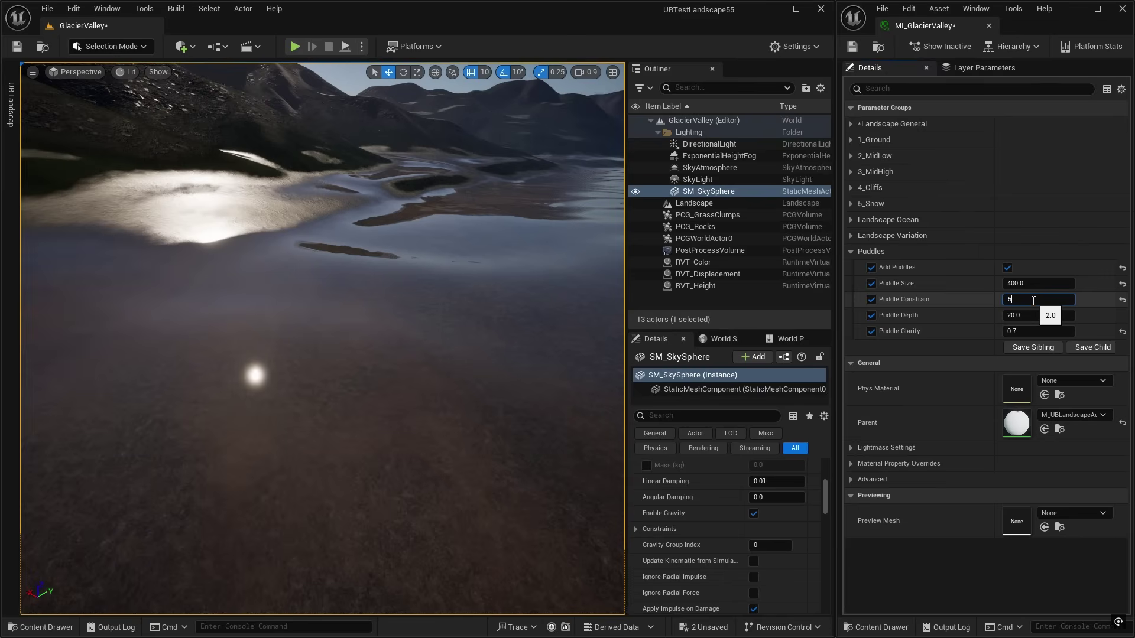
type("5")
key("Return")
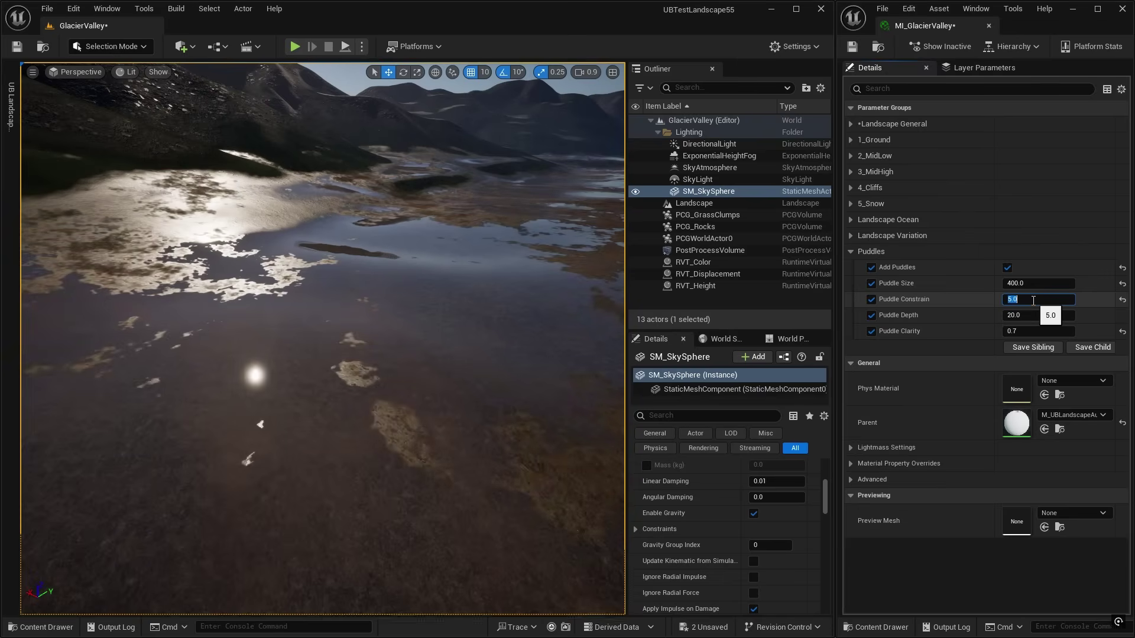
right_click_drag(534, 397, 535, 398)
type("15")
key("Return")
Try a shallow Puddle Depth of 1 and set the depth to 10
right_click_drag(512, 390, 512, 390)
right_click_drag(408, 299, 408, 300)
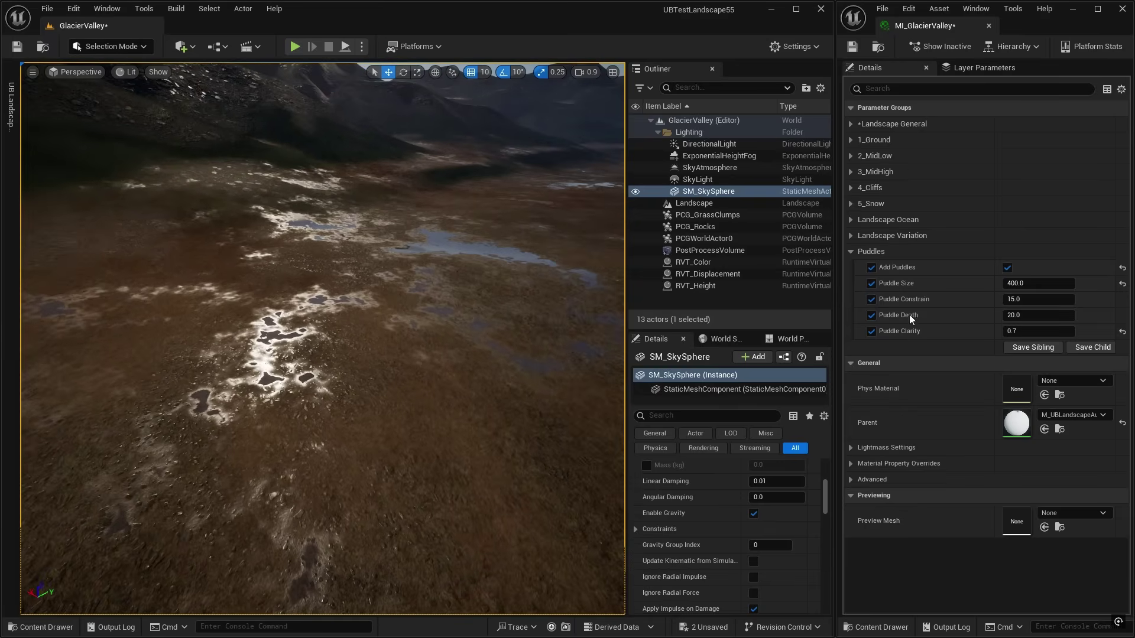
left_click(1029, 315)
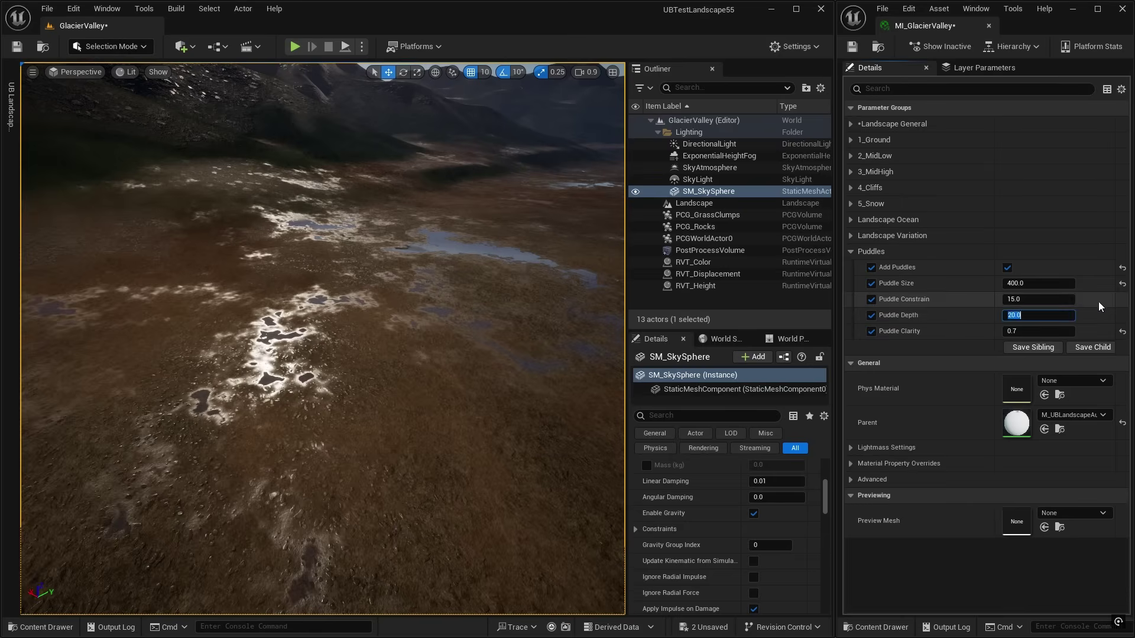
type("1")
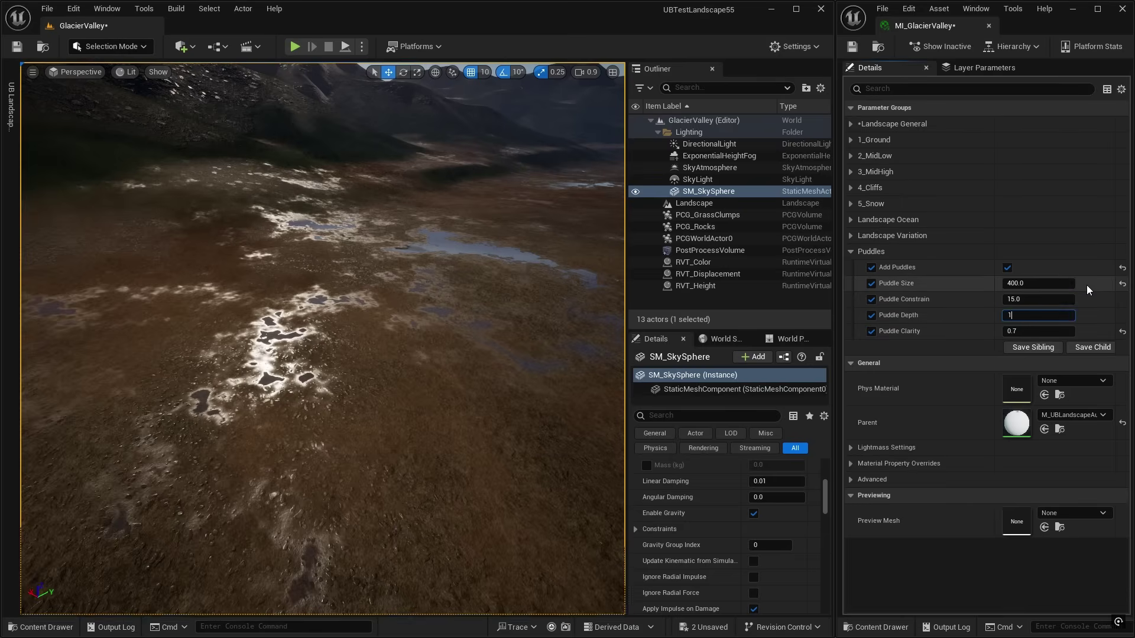
key("Return")
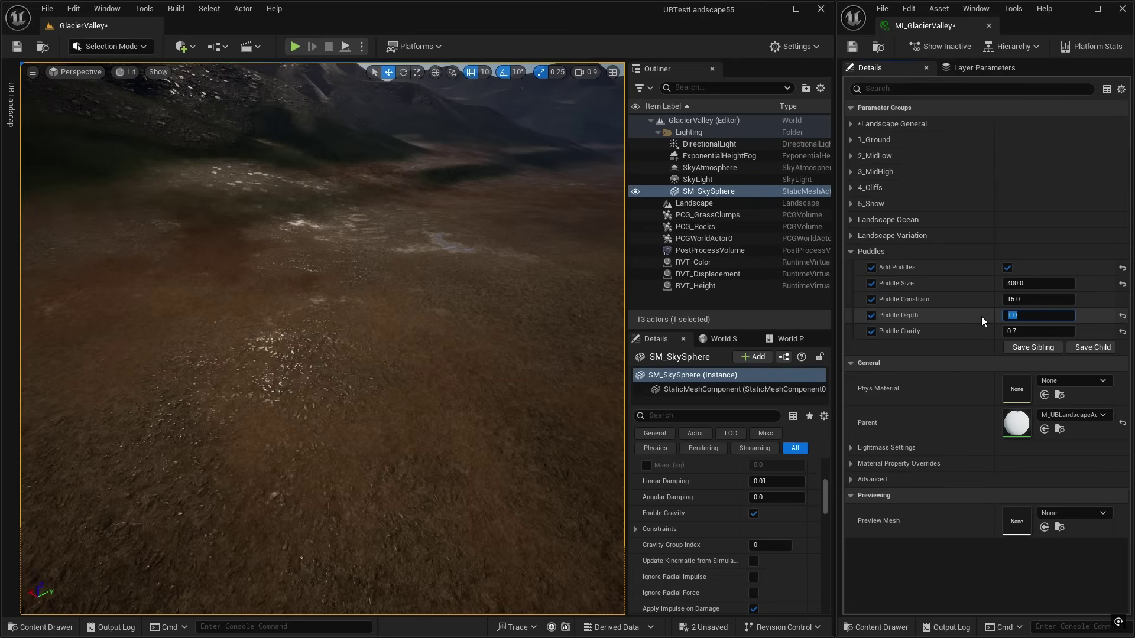
key("Return")
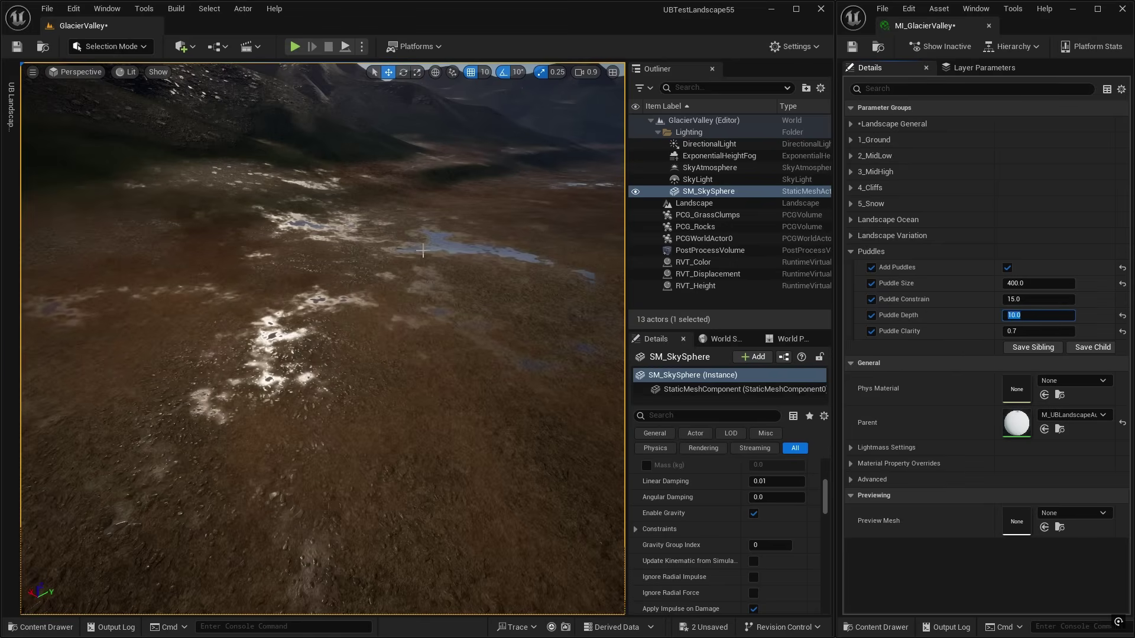
Compare Puddle Clarity at 0 and 1 on a puddle seen up close
right_click_drag(512, 305, 523, 283)
left_click(1012, 331)
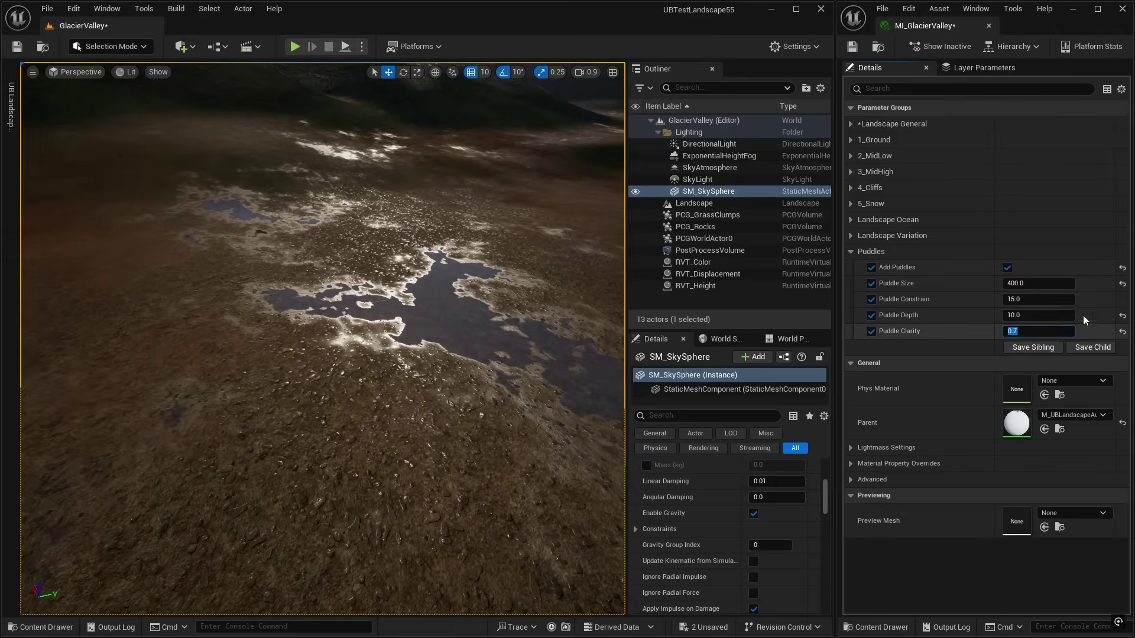
type("0")
key("Return")
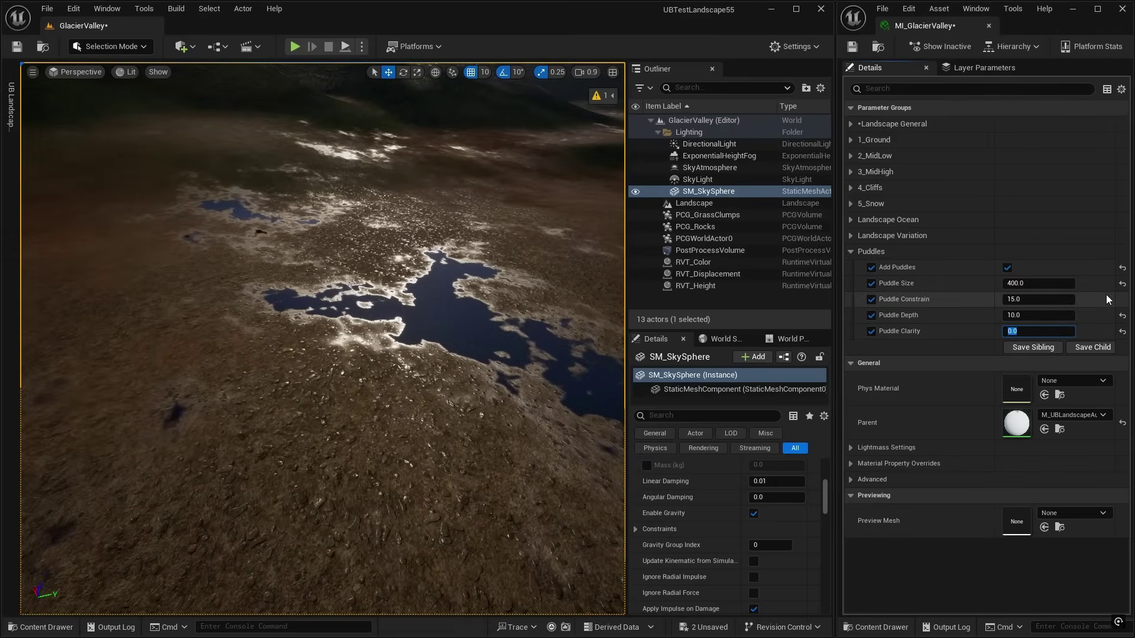
right_click_drag(323, 338, 362, 313)
left_click(1025, 331)
type("1")
key("Return")
Set Puddle Clarity to 0.7 and look across the valley towards the snowy mountains
right_click_drag(541, 411, 645, 458)
mouse_move(359, 326)
right_mouse_down()
mouse_move(324, 332)
mouse_move(364, 334)
right_mouse_up()
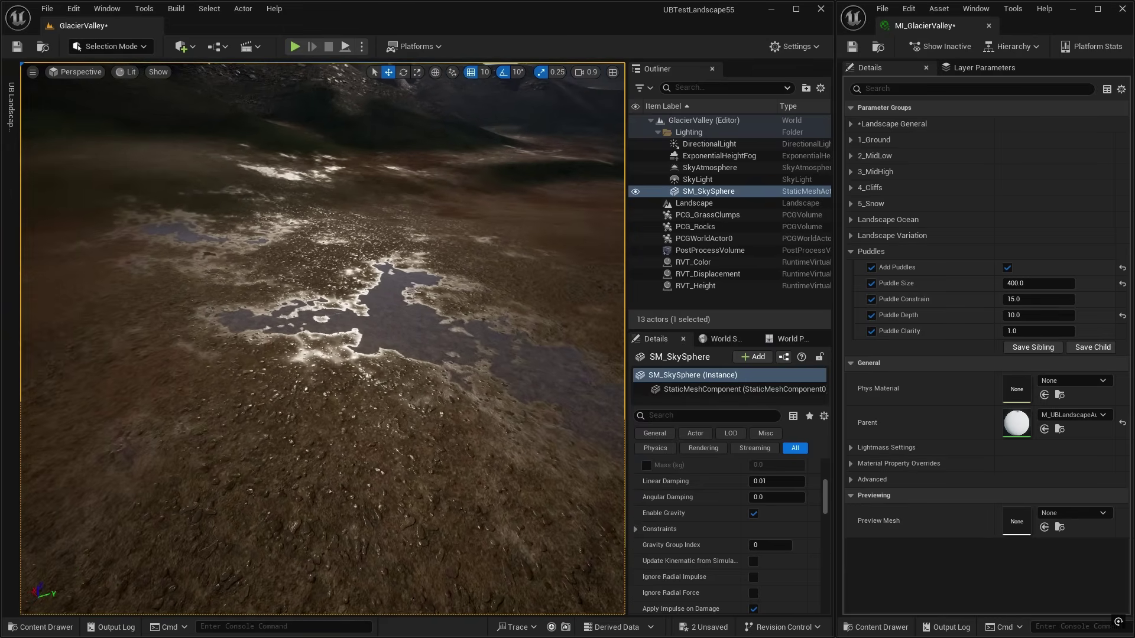
right_click_drag(447, 308, 438, 315)
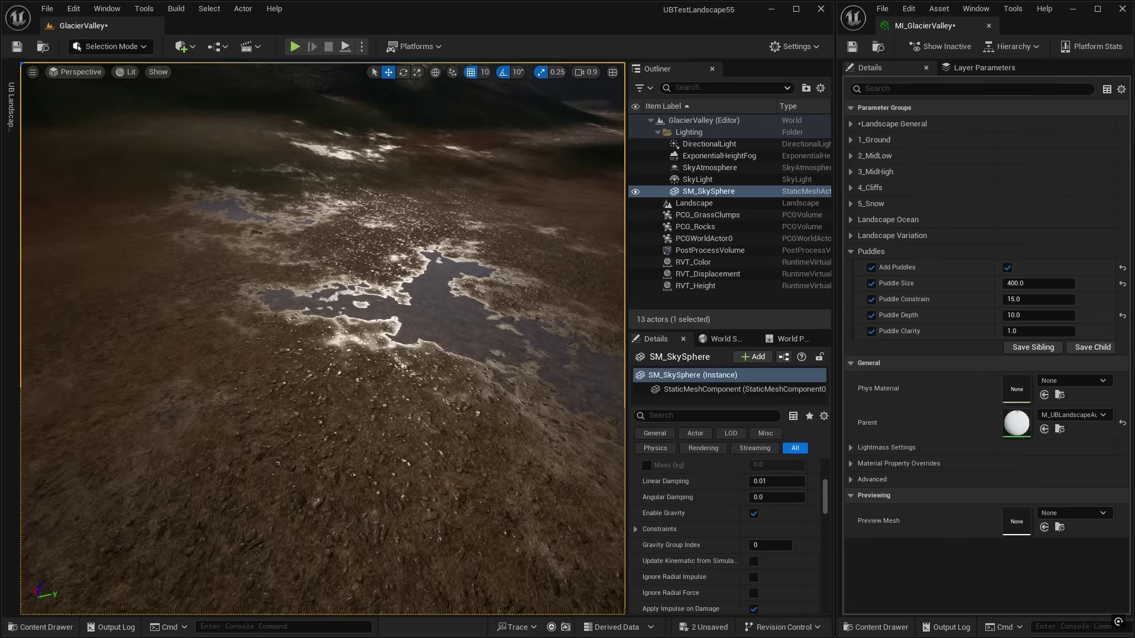
type(".7")
key("Return")
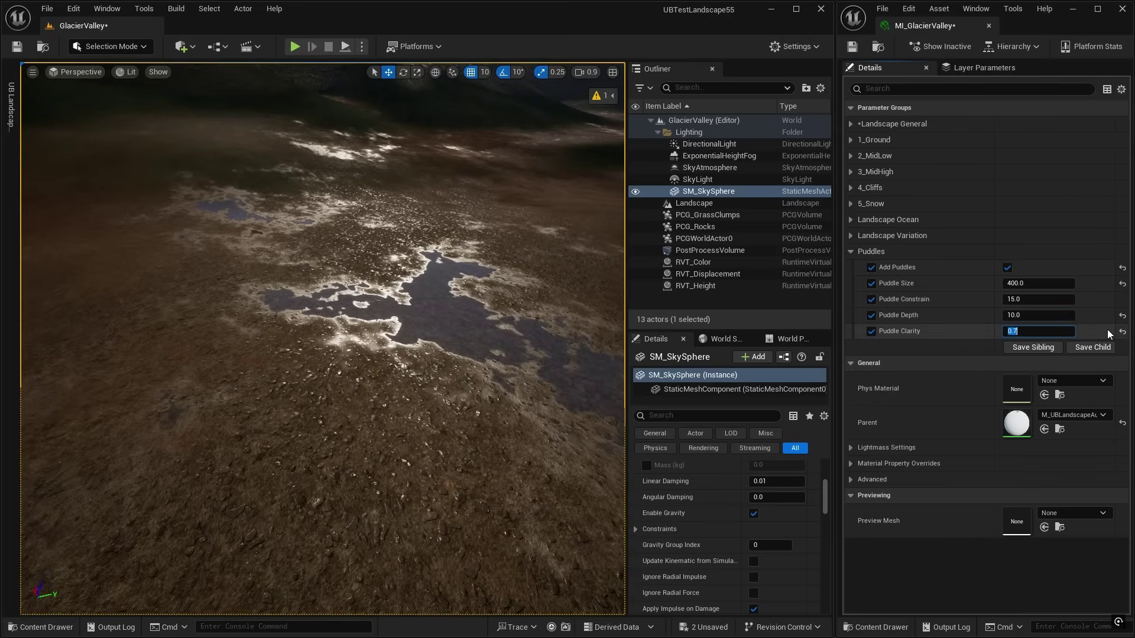
right_click_drag(483, 316, 512, 236)
scroll(506, 239, "up", 3)
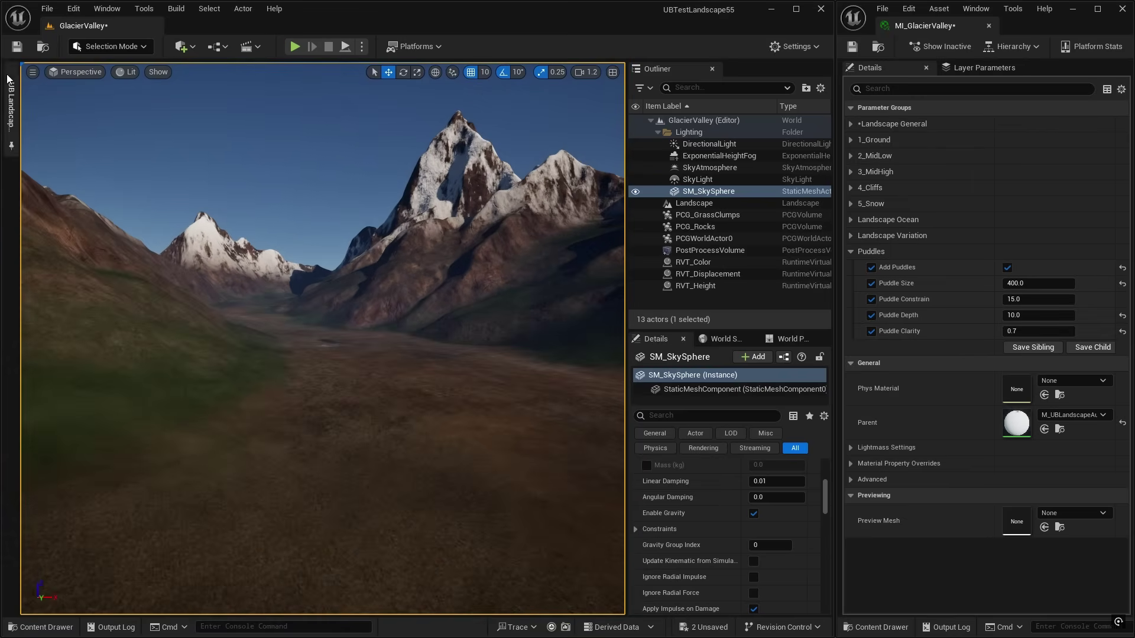
Regenerate the PCG grass and rocks with the UB Landscape tool and lower the viewport camera speed to 0.7
left_click(12, 109)
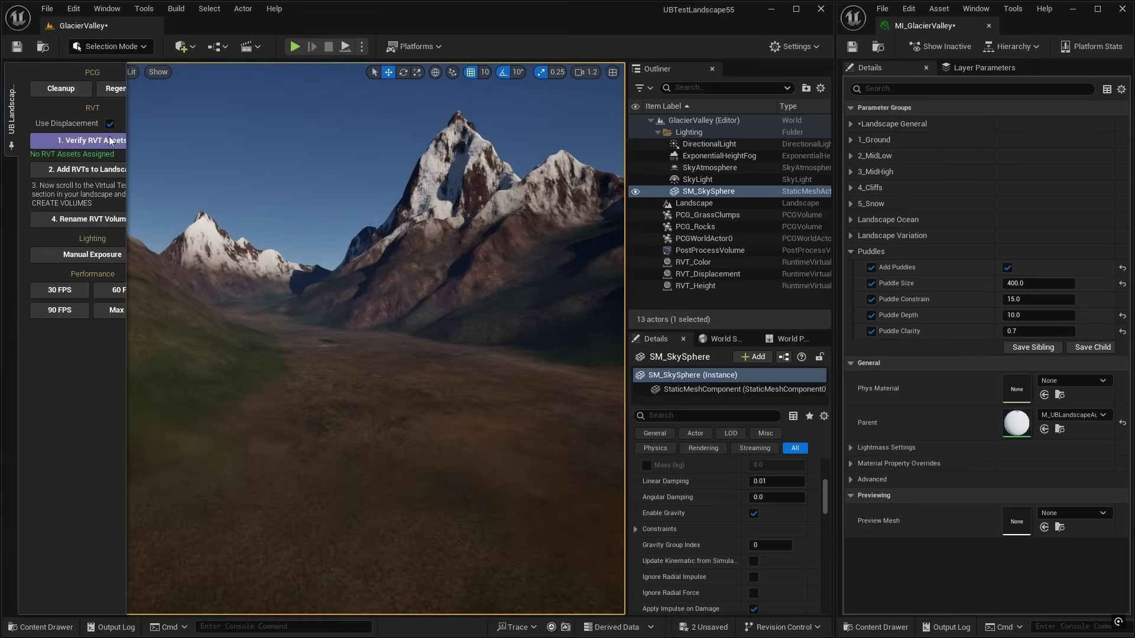
left_click_drag(129, 152, 164, 153)
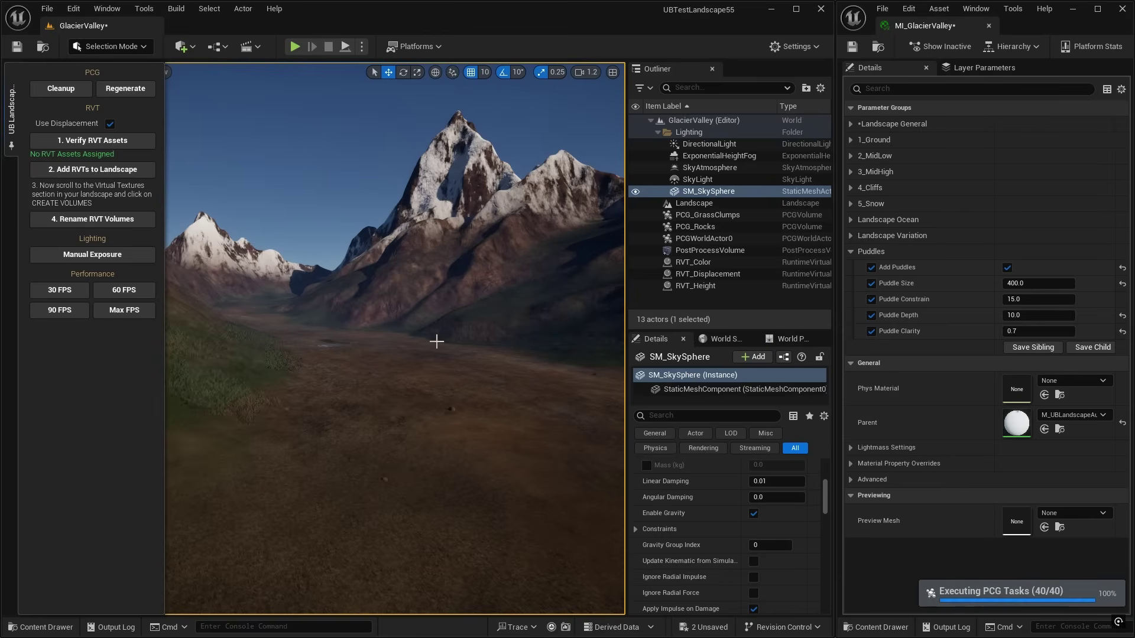
left_click(386, 345)
mouse_move(388, 349)
right_mouse_down()
mouse_move(415, 351)
mouse_move(344, 347)
mouse_move(392, 352)
right_mouse_up()
scroll(402, 352, "down", 2)
scroll(351, 348, "down", 2)
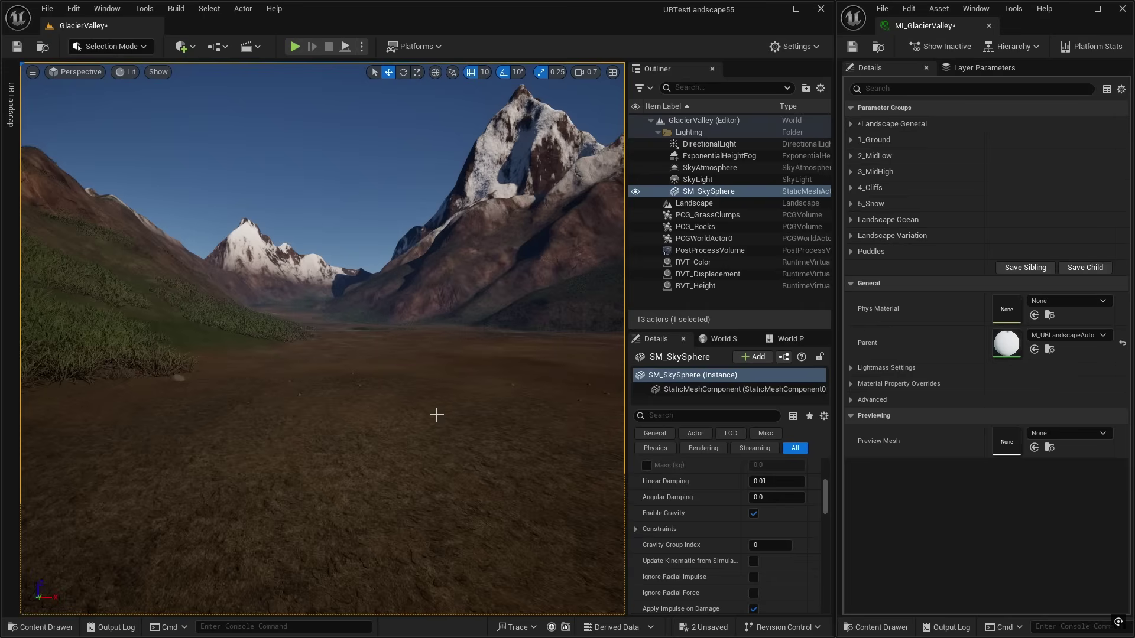
Inspect the PCG grass, the rocks and the bare ground along the valley floor at close range
right_click_drag(428, 431, 496, 452)
right_click_drag(558, 480, 561, 444)
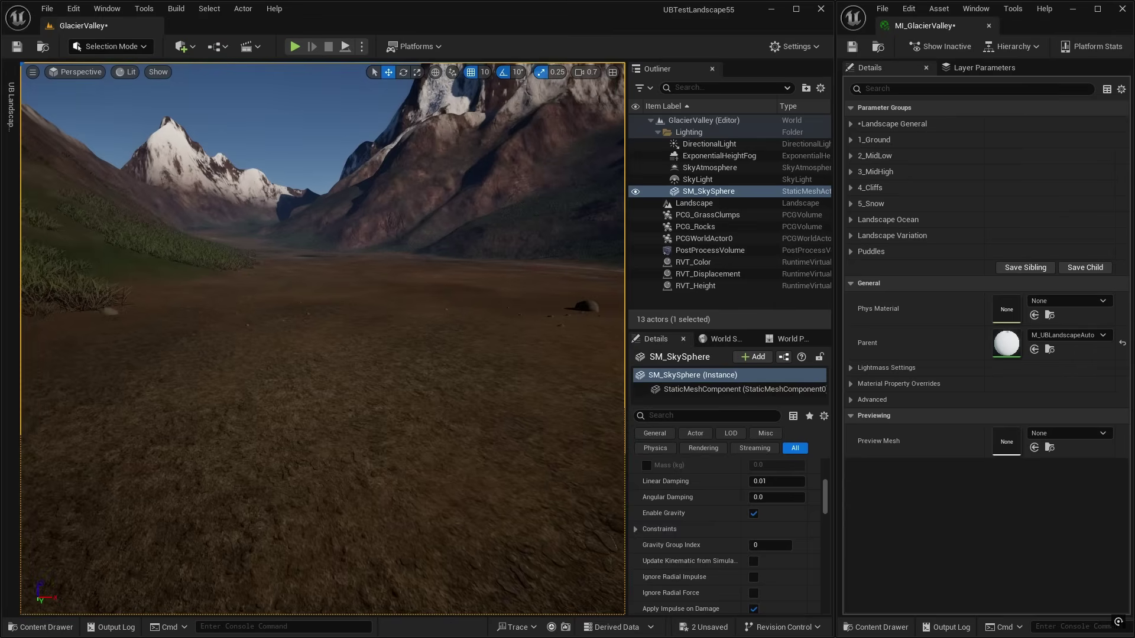
mouse_move(518, 513)
right_mouse_down()
mouse_move(550, 507)
mouse_move(517, 512)
right_mouse_up()
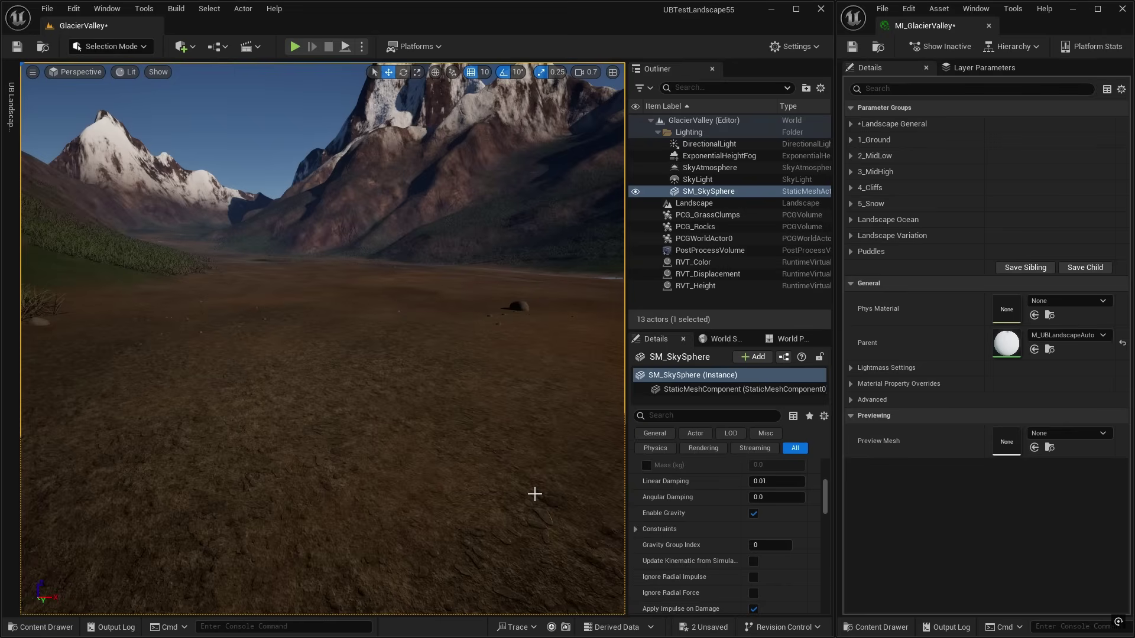
right_click_drag(497, 478, 482, 480)
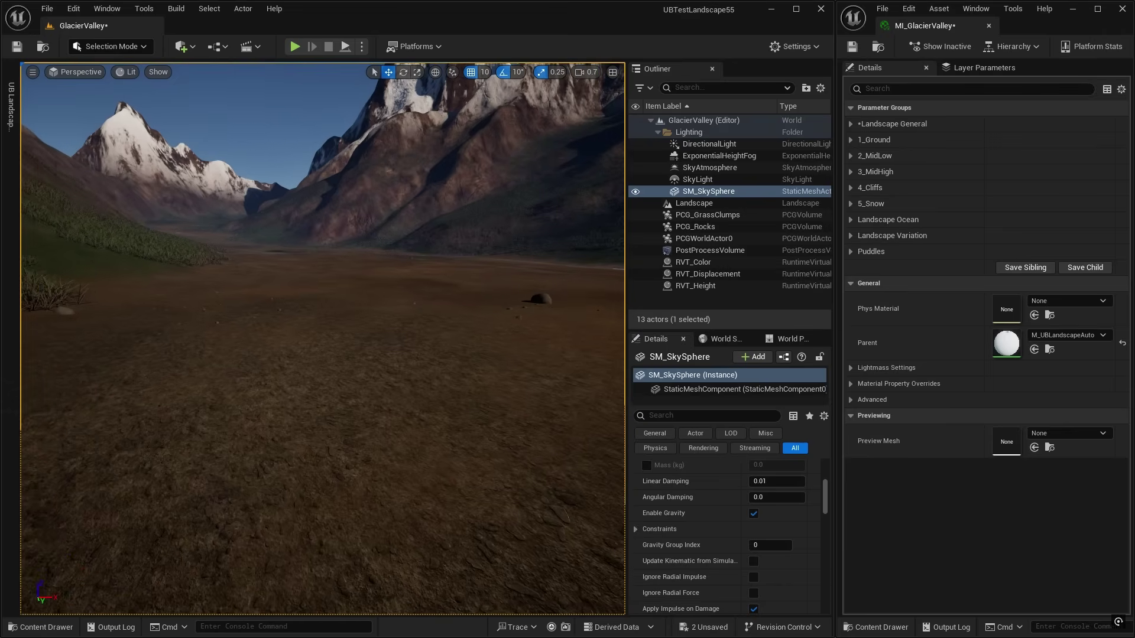
right_click_drag(481, 321, 434, 314)
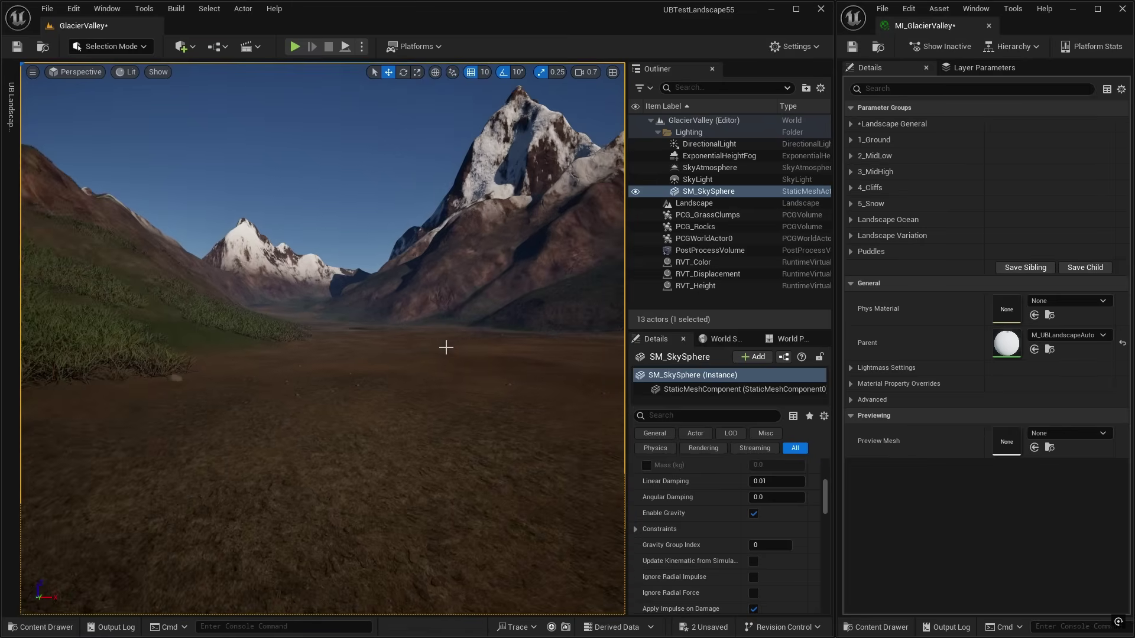
right_click_drag(461, 415, 449, 419)
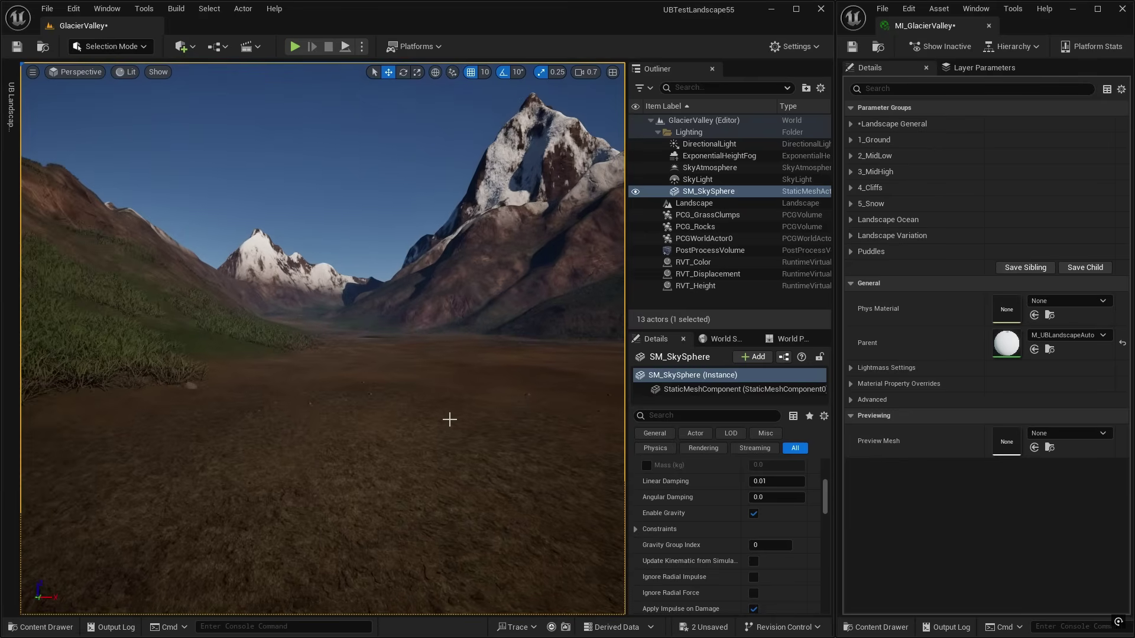
Select the Landscape actor, check its Nanite settings and look across the valley floor
left_click(691, 204)
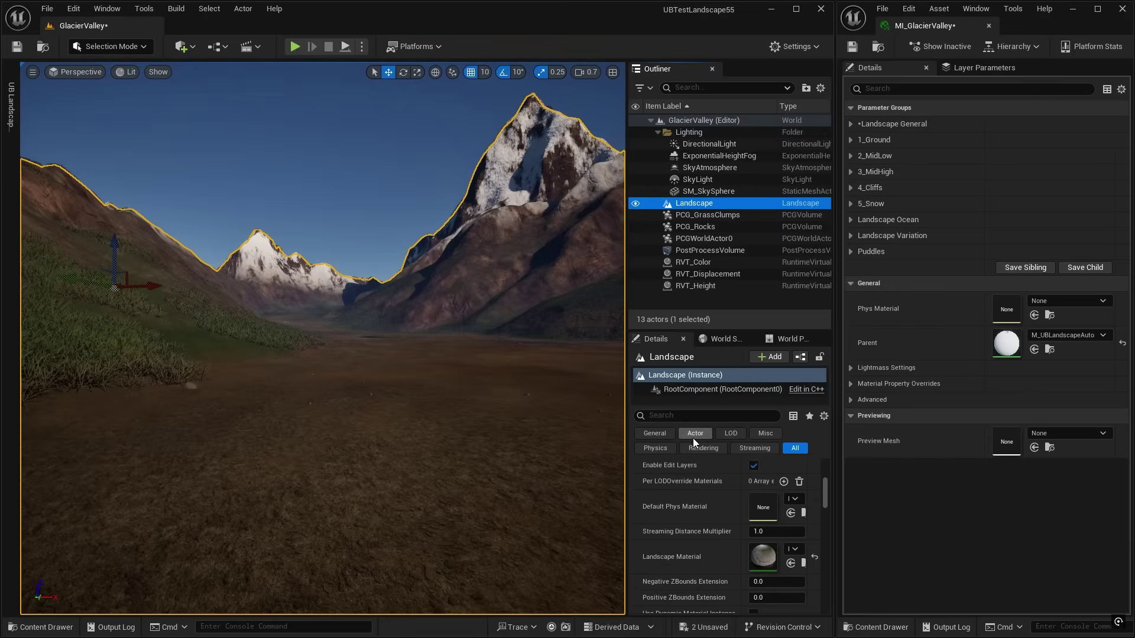
scroll(720, 509, "down", 2)
scroll(720, 509, "down", 5)
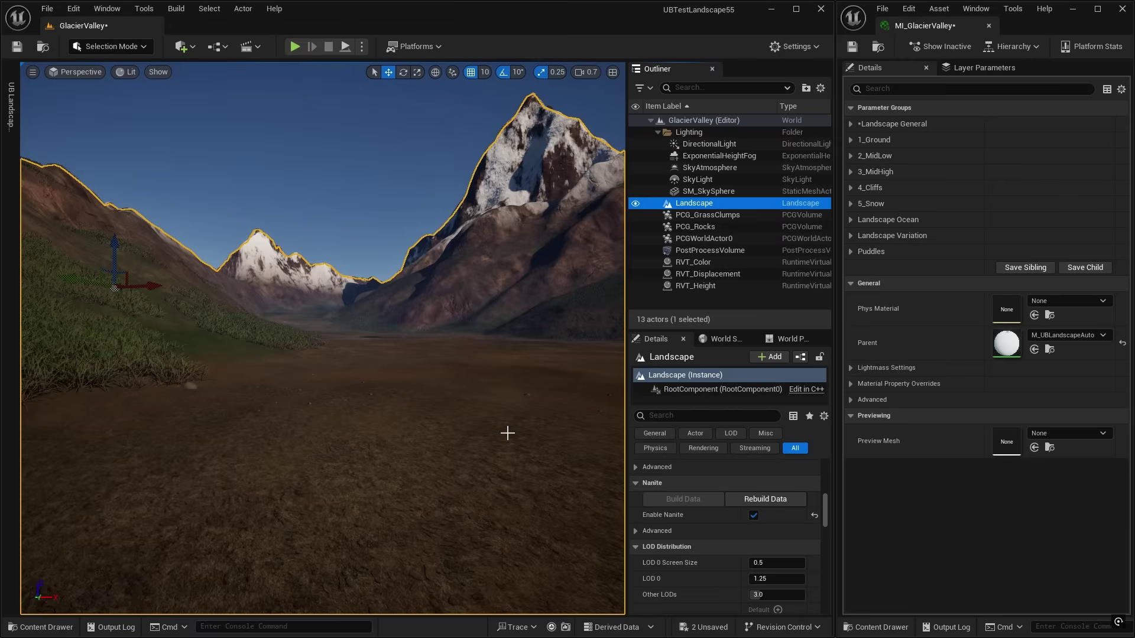
right_click_drag(554, 423, 600, 427)
right_click_drag(432, 363, 417, 351)
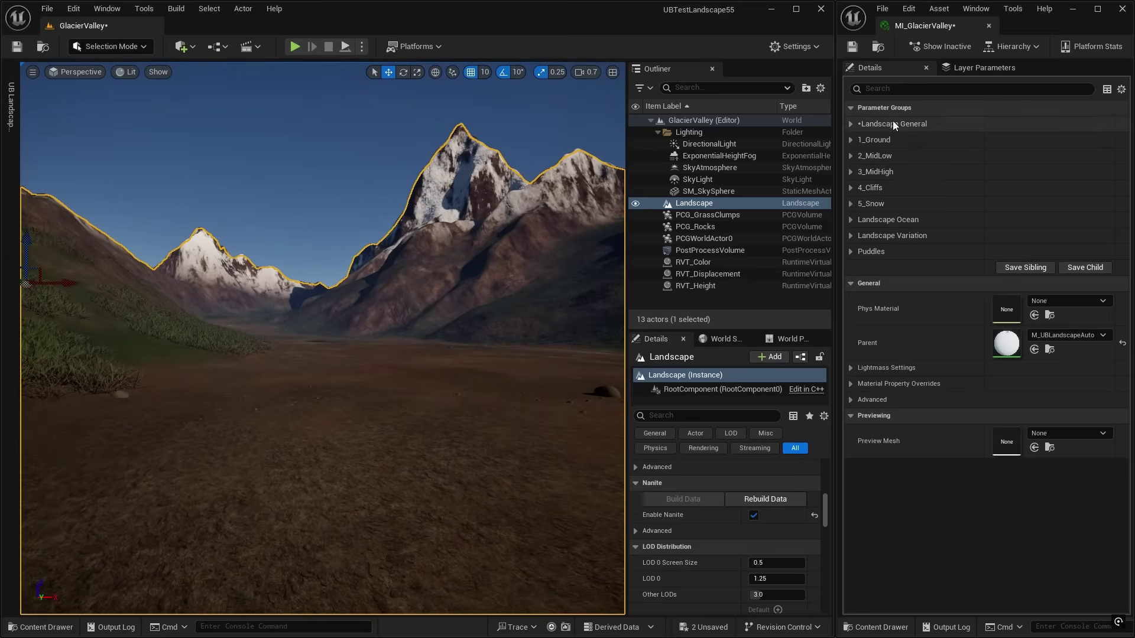
Disable Add Ground Layer Texture Variation in the GlacierValley material and clean up the PCG-generated grass and rocks
left_click(851, 235)
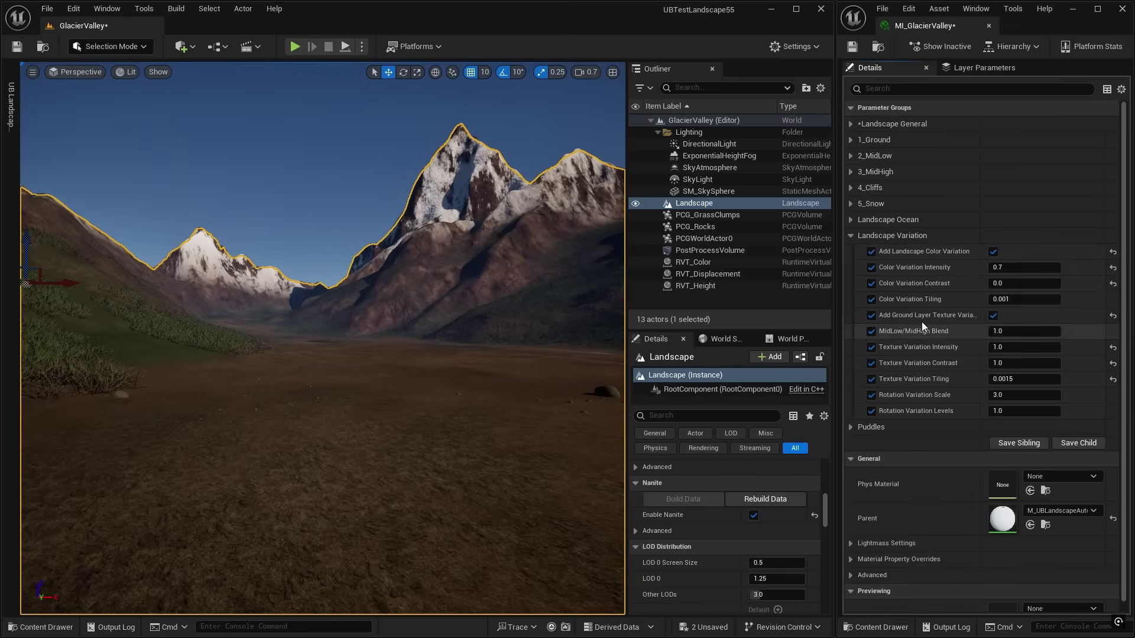
left_click(993, 317)
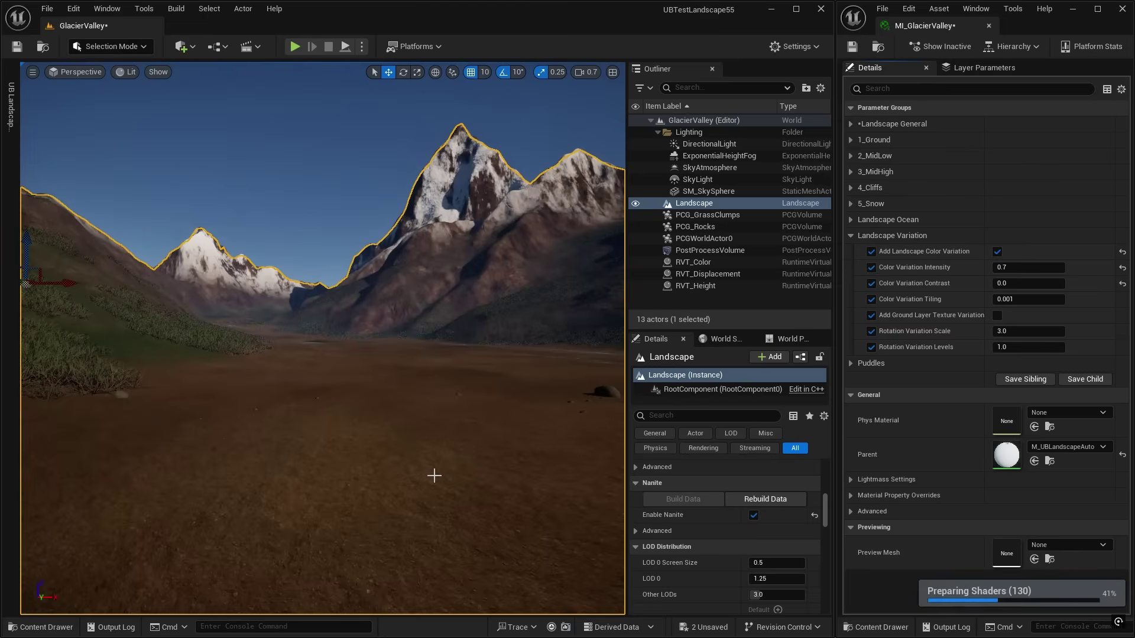
right_click_drag(434, 476, 430, 588)
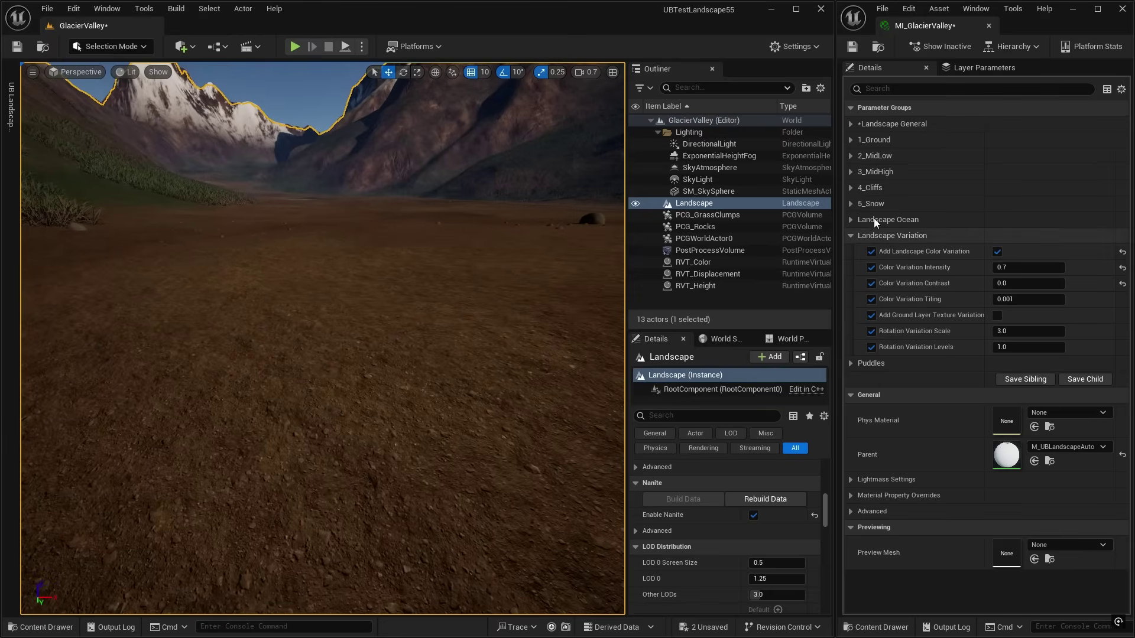
left_click(12, 104)
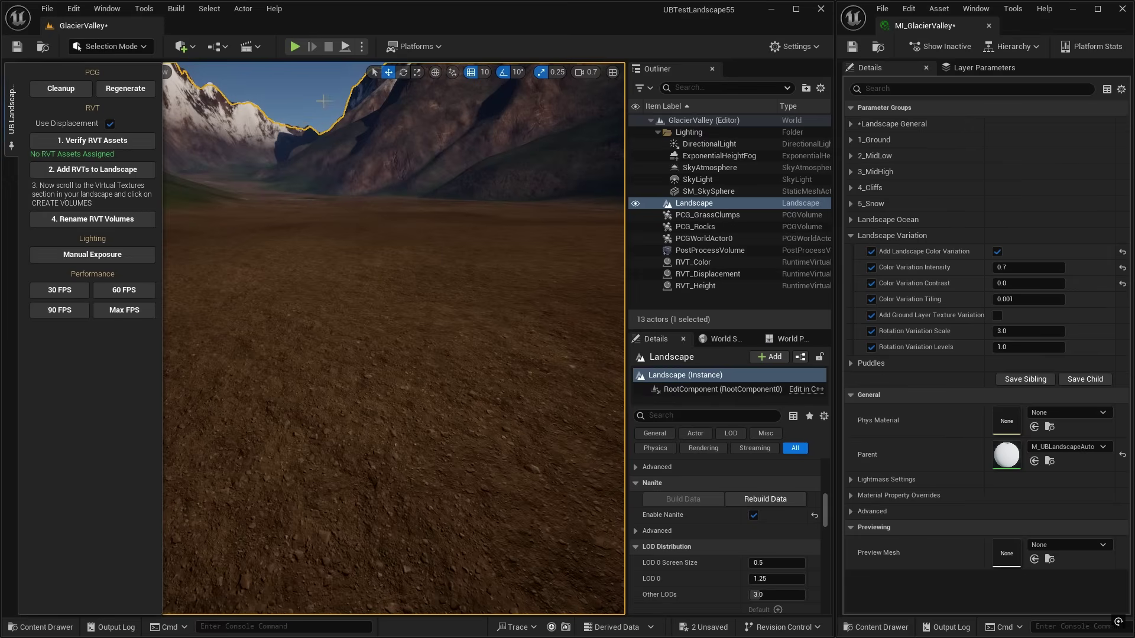
left_click(324, 102)
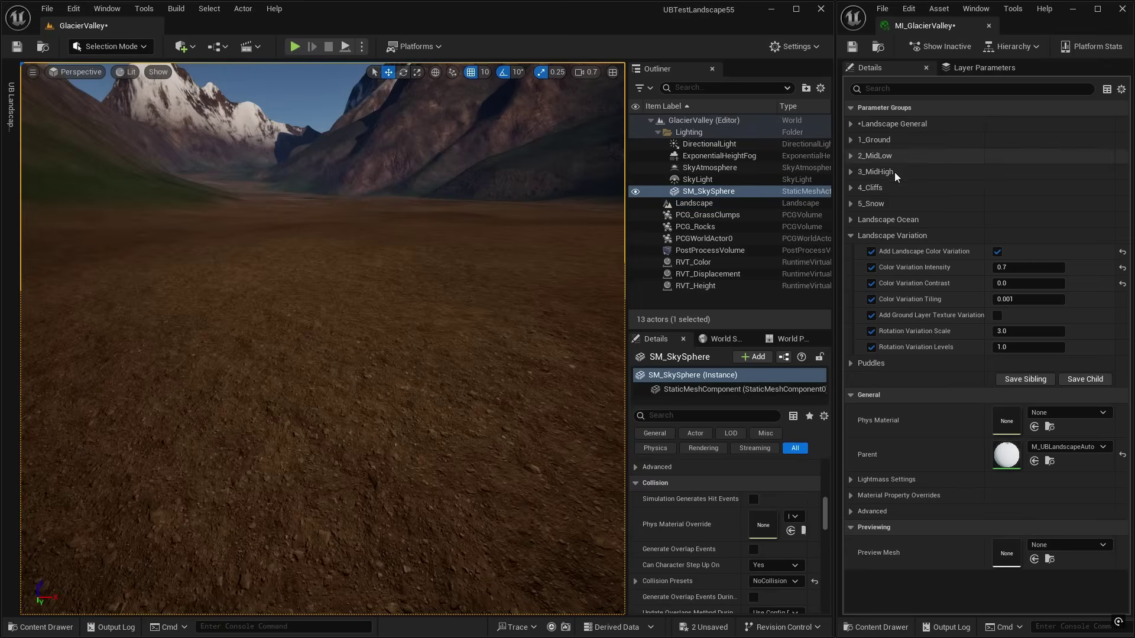
Review the 1_Ground displacement parameters and the Material Property Overrides of the GlacierValley material
left_click(851, 140)
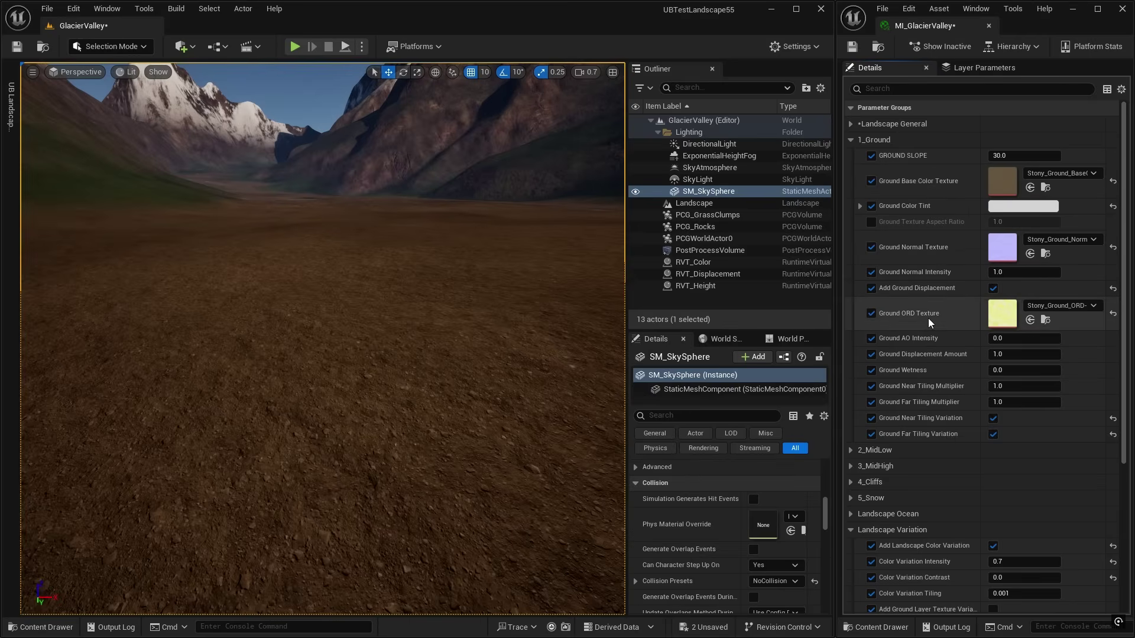
mouse_move(913, 317)
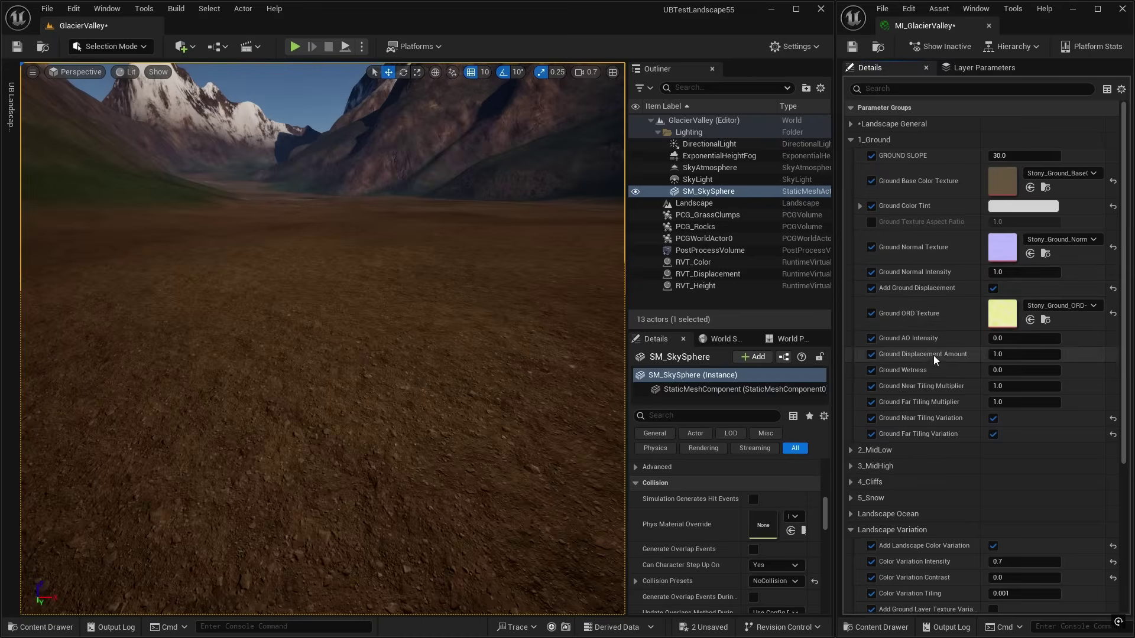
scroll(898, 303, "down", 2)
scroll(899, 303, "down", 8)
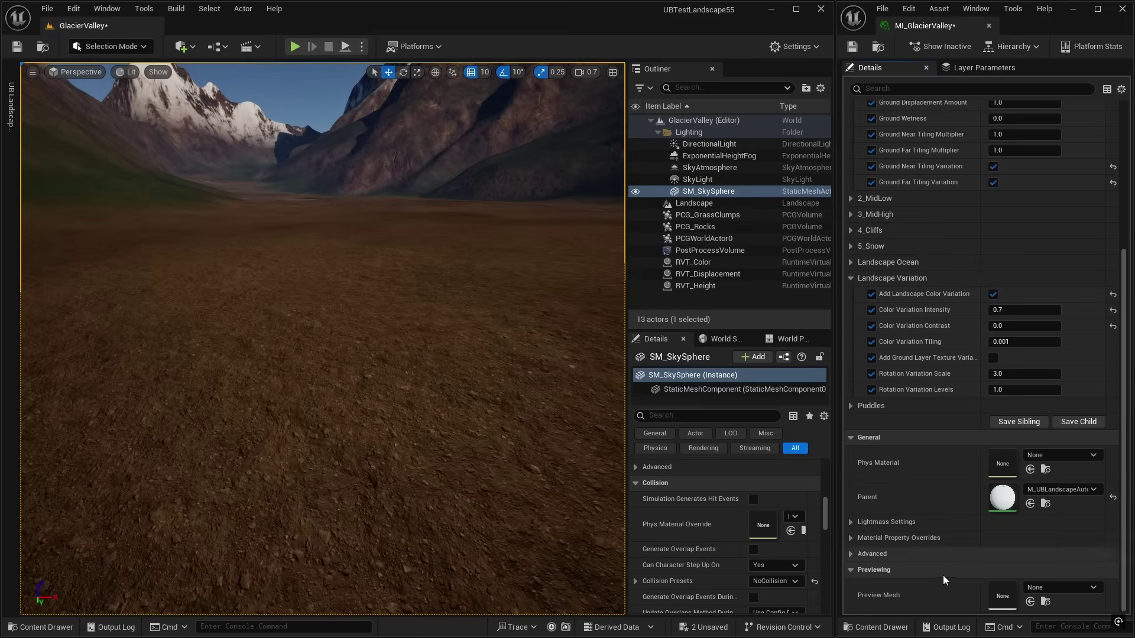
left_click(849, 538)
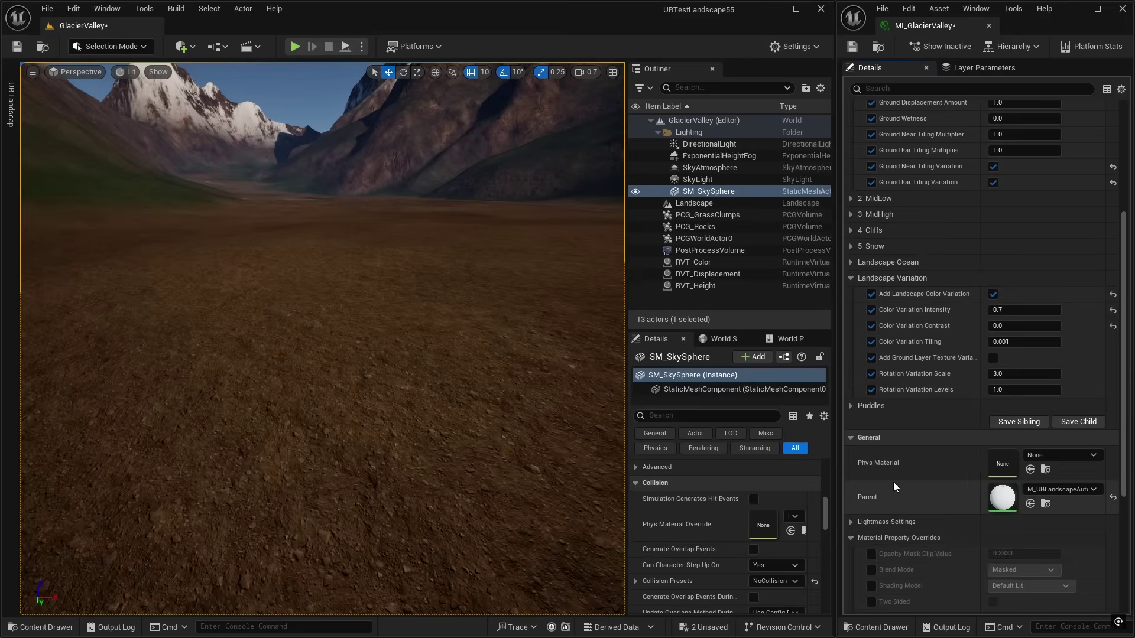
scroll(921, 438, "up", 4)
scroll(927, 424, "up", 4)
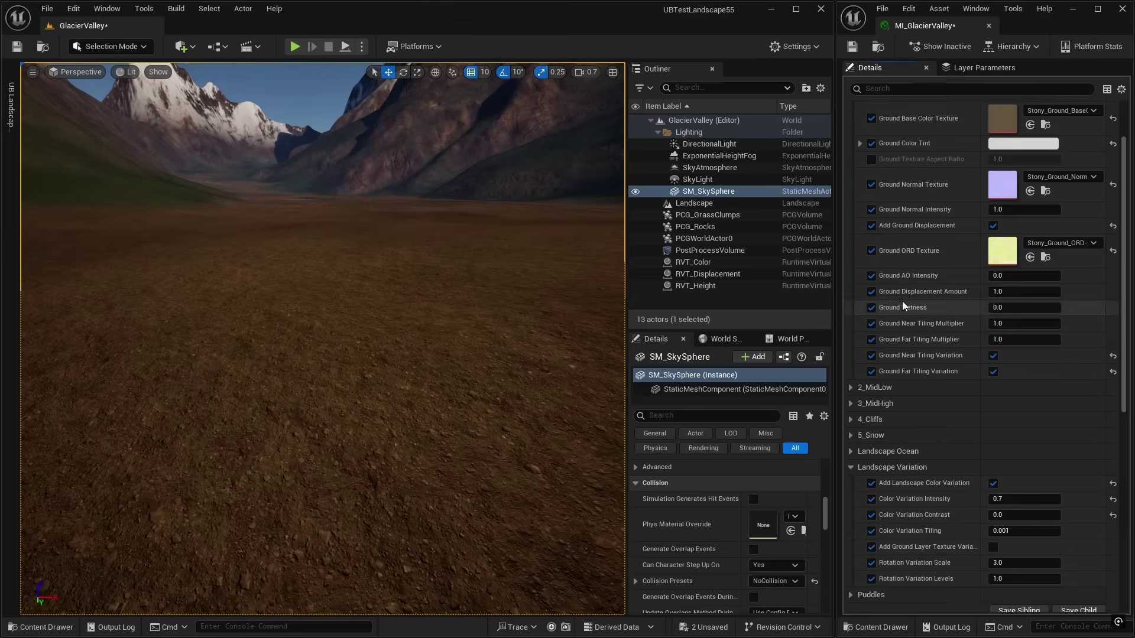
mouse_move(915, 228)
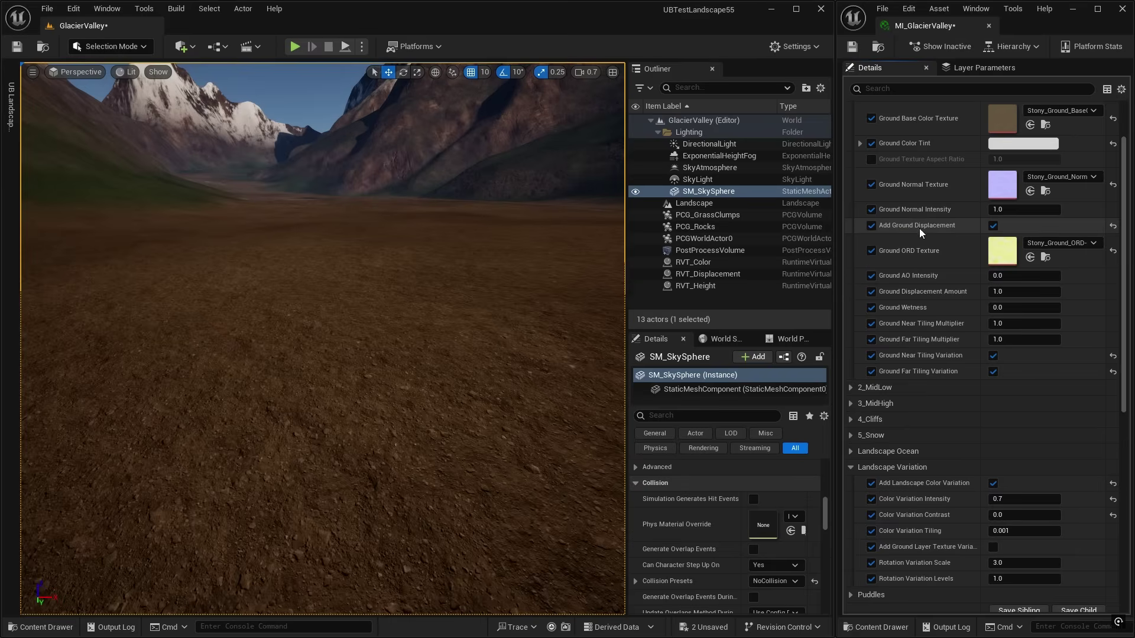
Turn on Enable Tessellation in the Material Property Overrides and view the displaced ground up close
scroll(892, 547, "down", 2)
scroll(890, 544, "down", 8)
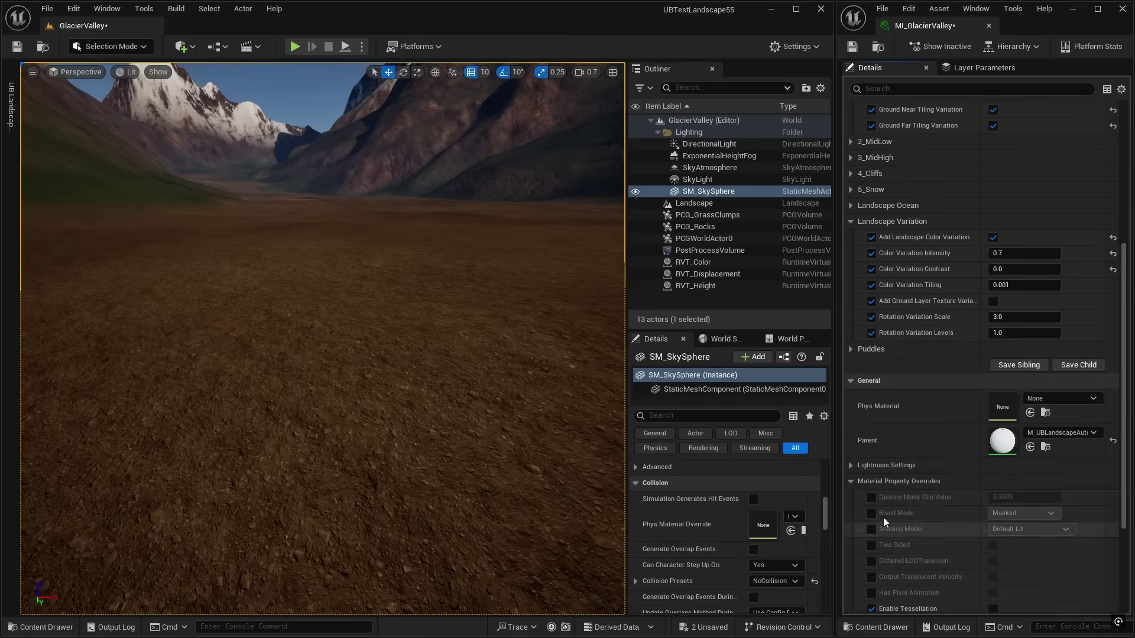
scroll(878, 481, "down", 4)
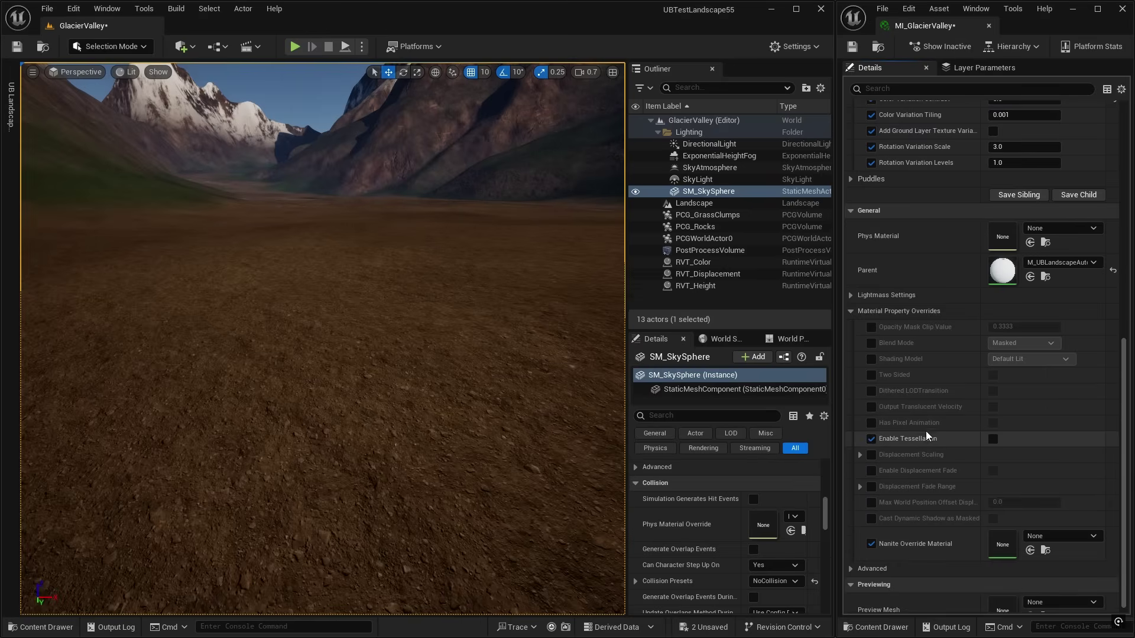
left_click(992, 439)
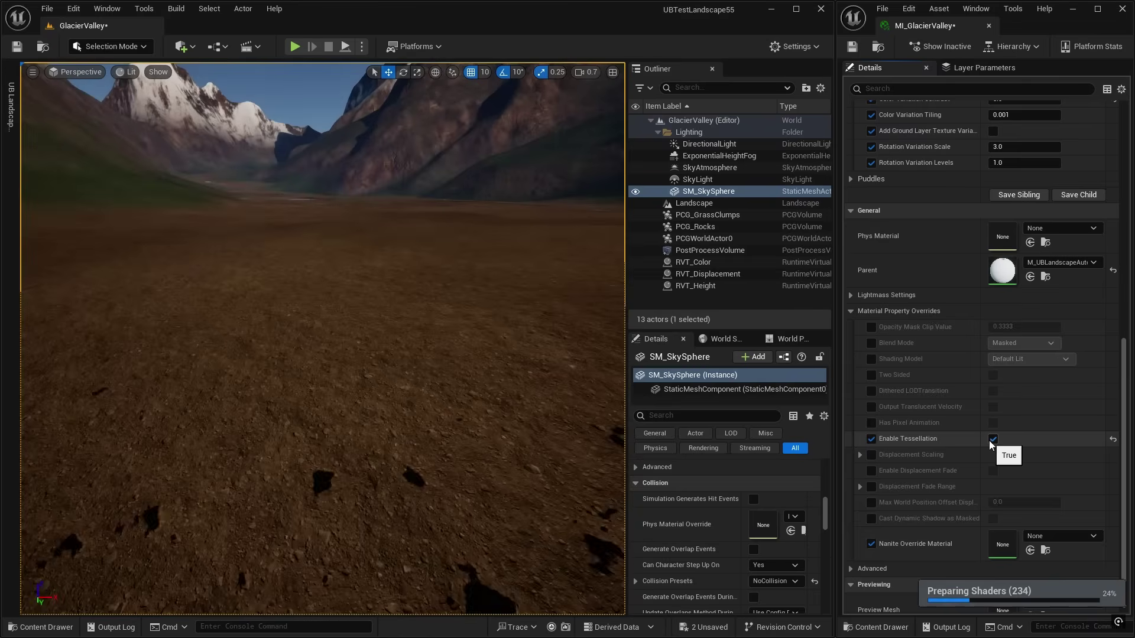
mouse_move(436, 376)
right_mouse_down()
mouse_move(547, 379)
mouse_move(514, 381)
mouse_move(525, 354)
mouse_move(431, 357)
right_mouse_up()
key("d")
Set the ground layer's Ground Displacement Amount to 2 and view the ground from another angle
scroll(919, 185, "up", 4)
scroll(918, 184, "up", 8)
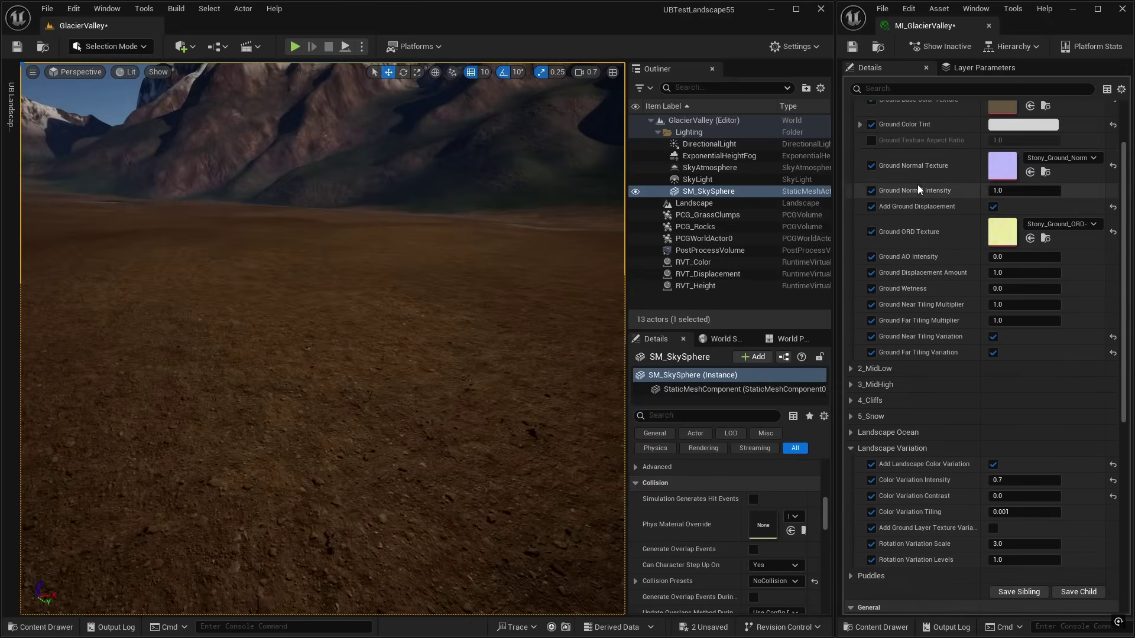
left_click(1004, 273)
type("2")
key("Return")
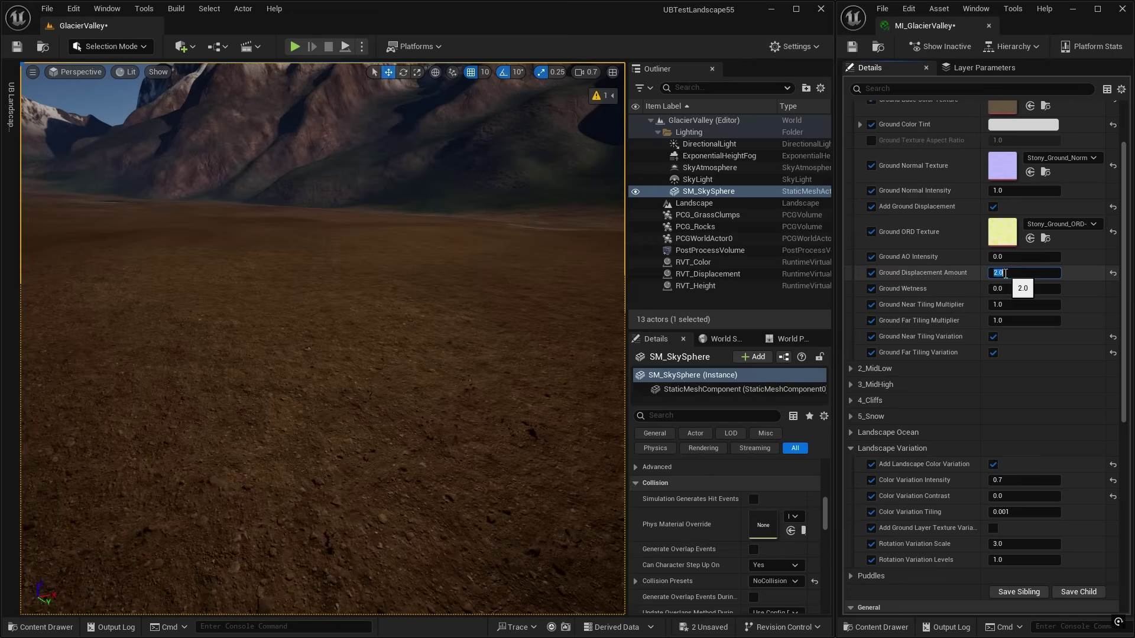
right_click_drag(494, 405, 400, 364)
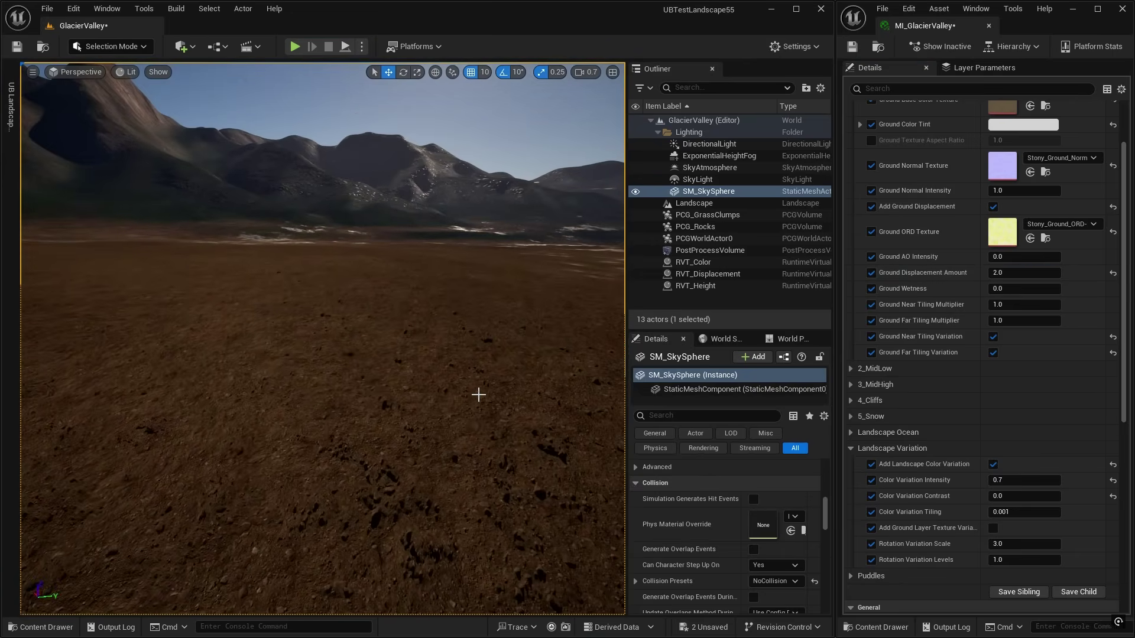
Play the level in the editor, walk the third-person character over the displaced ground, and stop the session
key("alt+p")
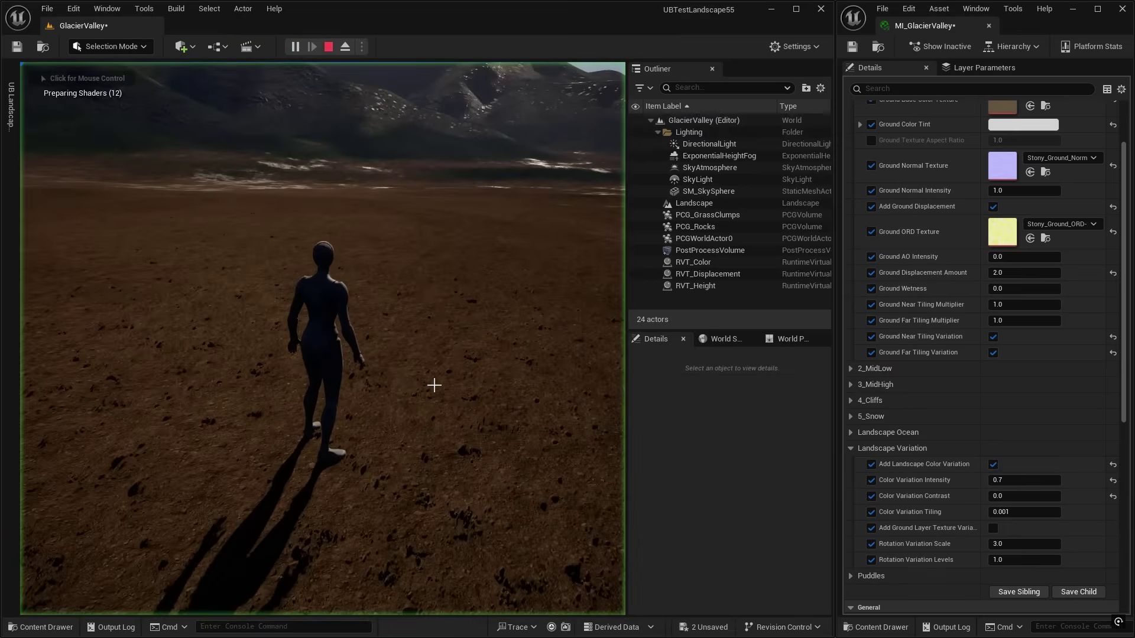
left_click(434, 386)
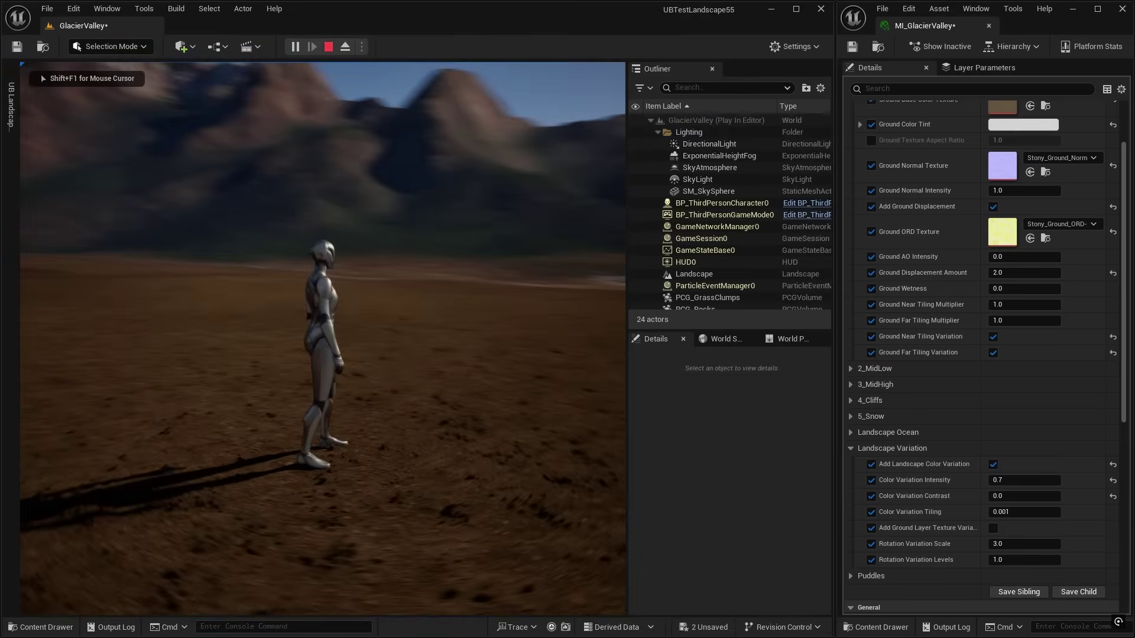
key("w")
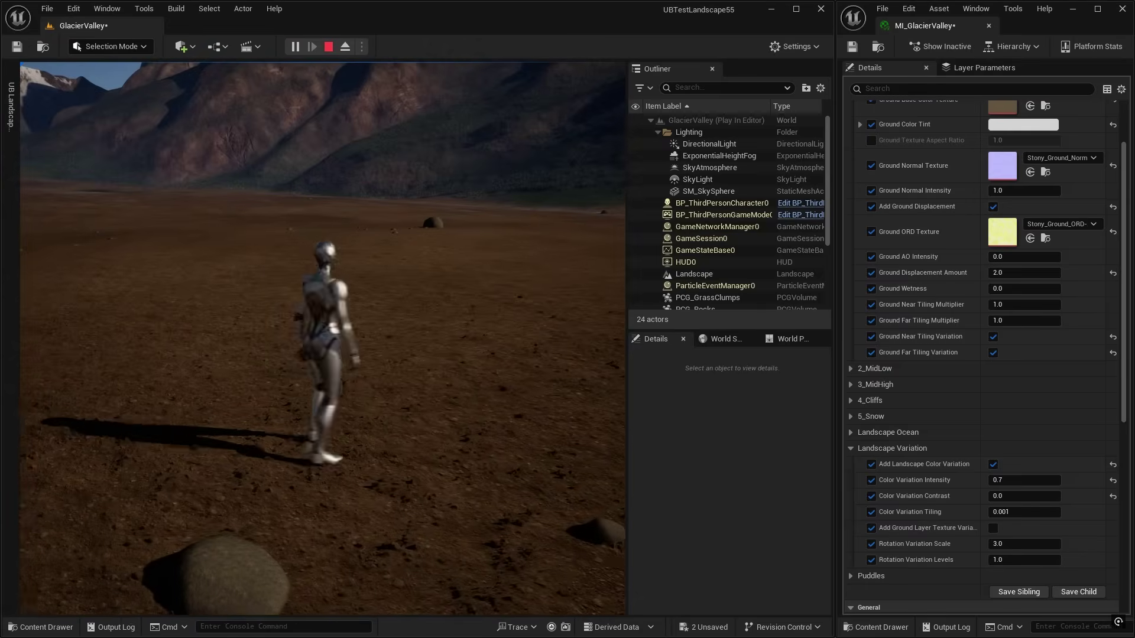
key("w")
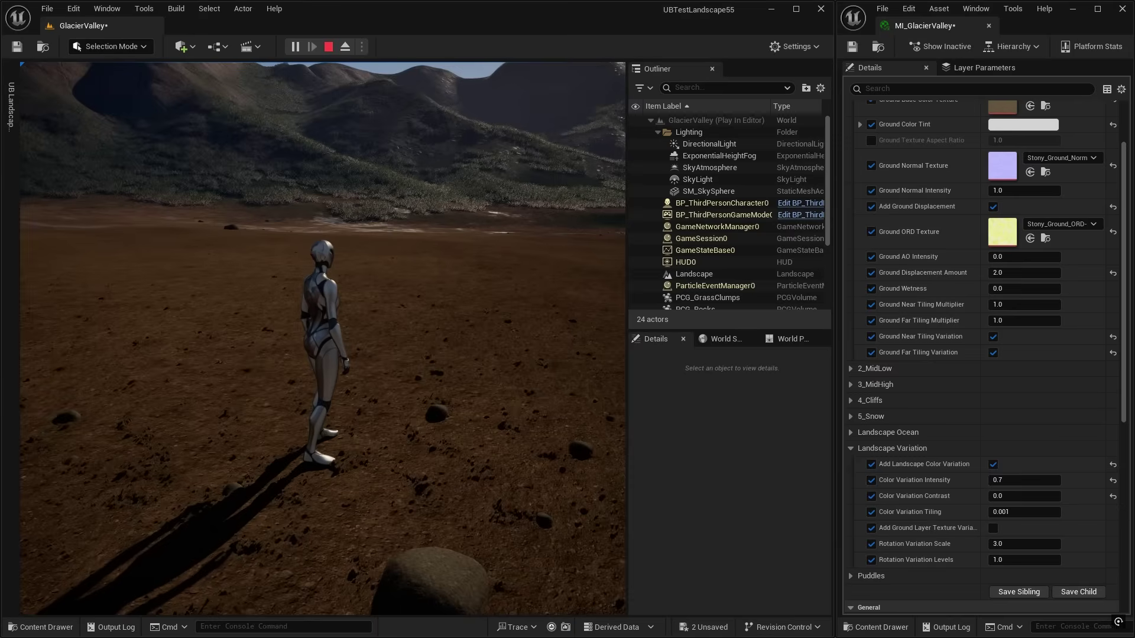
key("Escape")
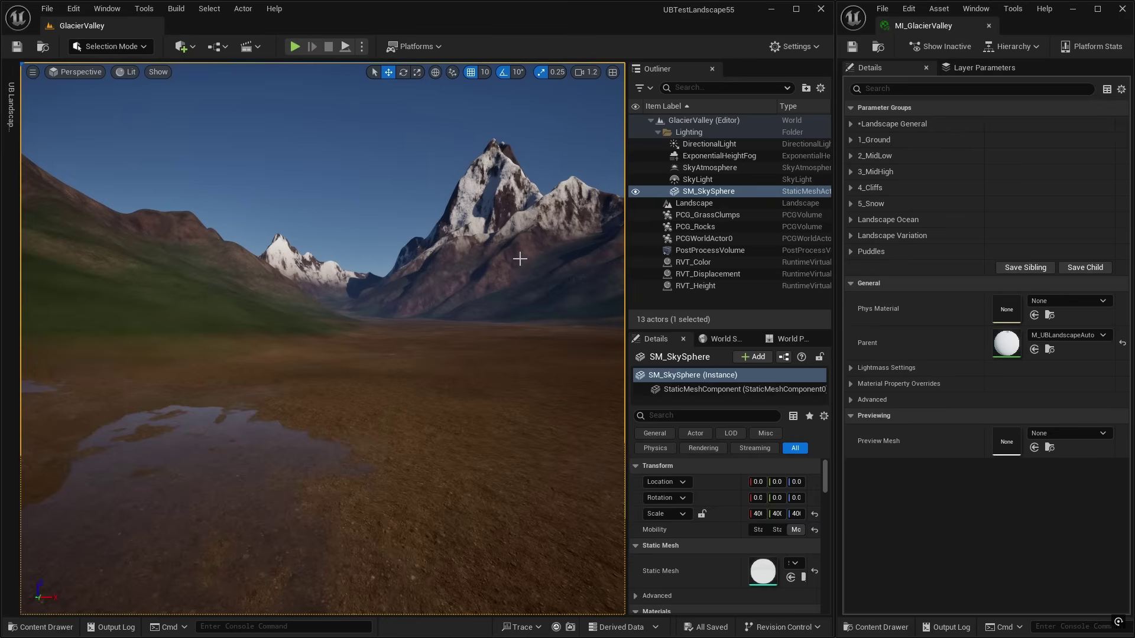
Turn on Add Manual Paint Layers in the Landscape General parameters of the GlacierValley material
mouse_move(508, 341)
right_mouse_down()
mouse_move(432, 335)
mouse_move(499, 342)
right_mouse_up()
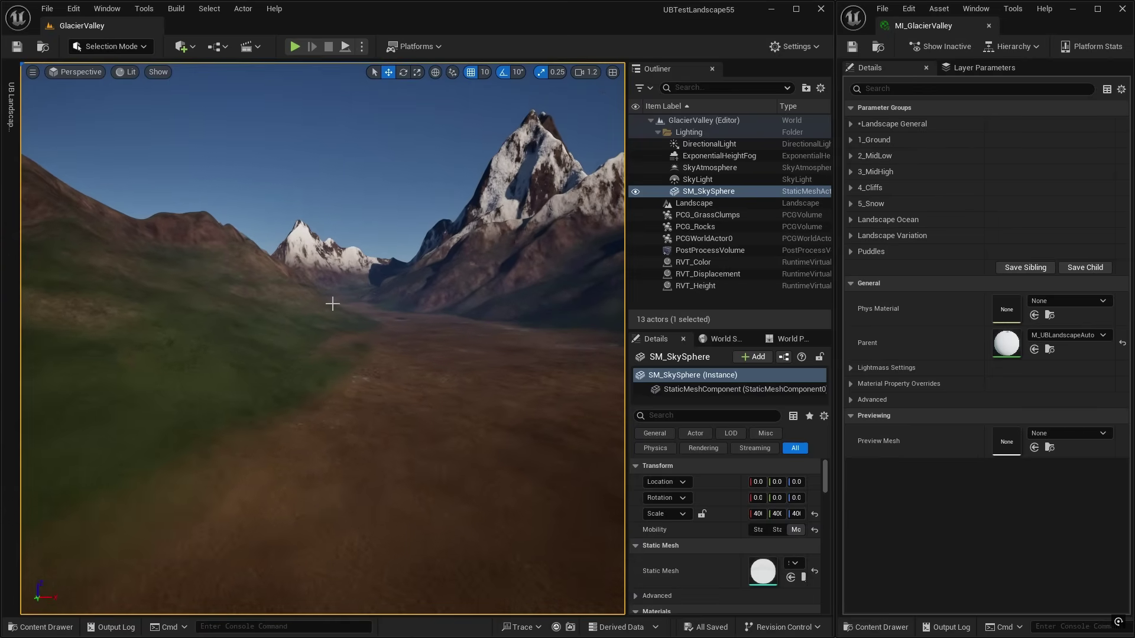
left_click(850, 125)
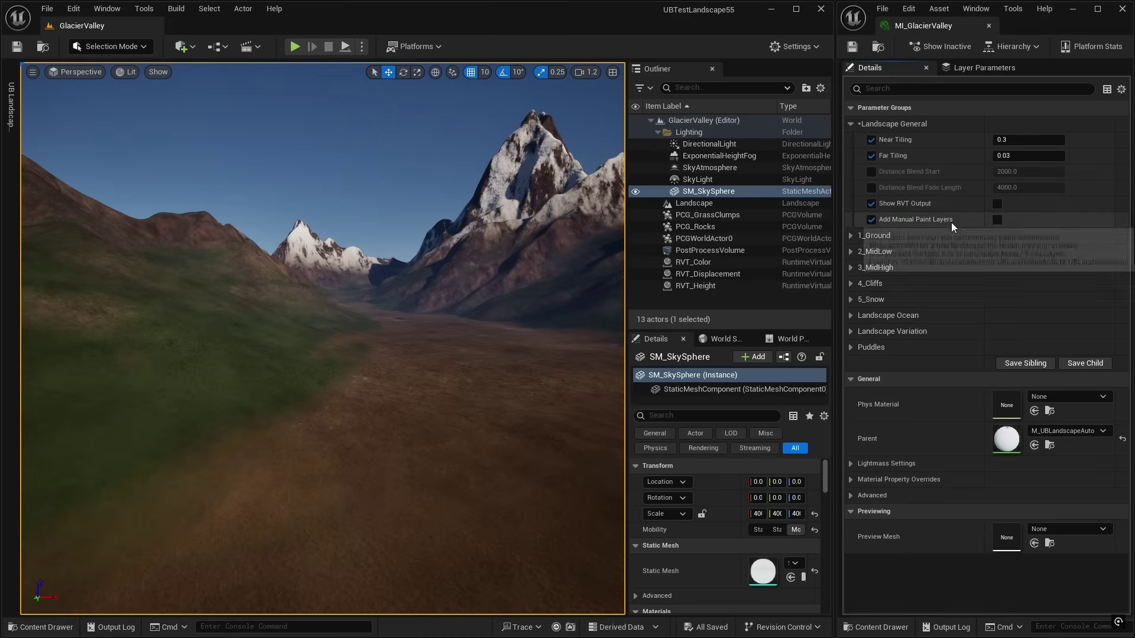
left_click(996, 220)
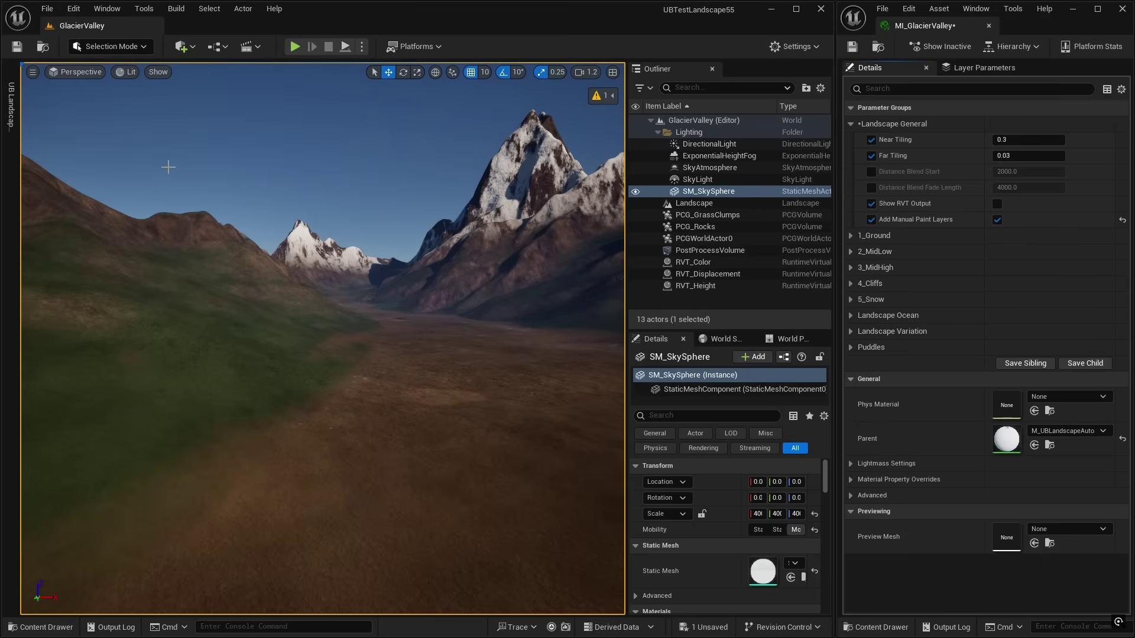
Switch to Landscape painting and widen the tool settings to show the full list of target layers
key("shift+2")
left_click(153, 75)
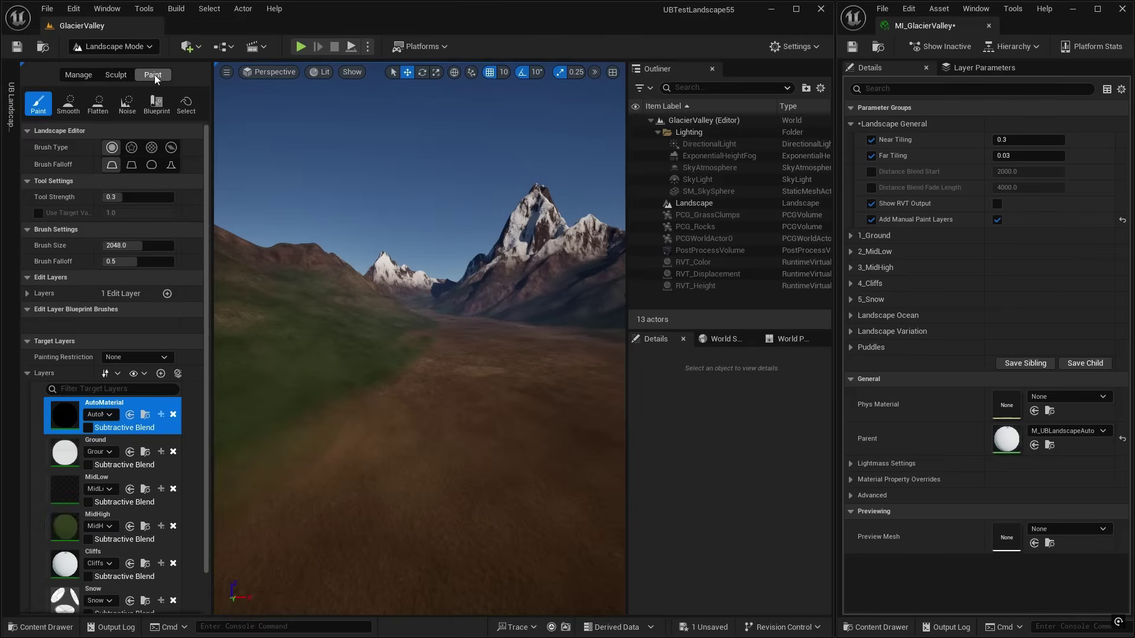
left_click_drag(212, 283, 287, 282)
scroll(119, 360, "down", 2)
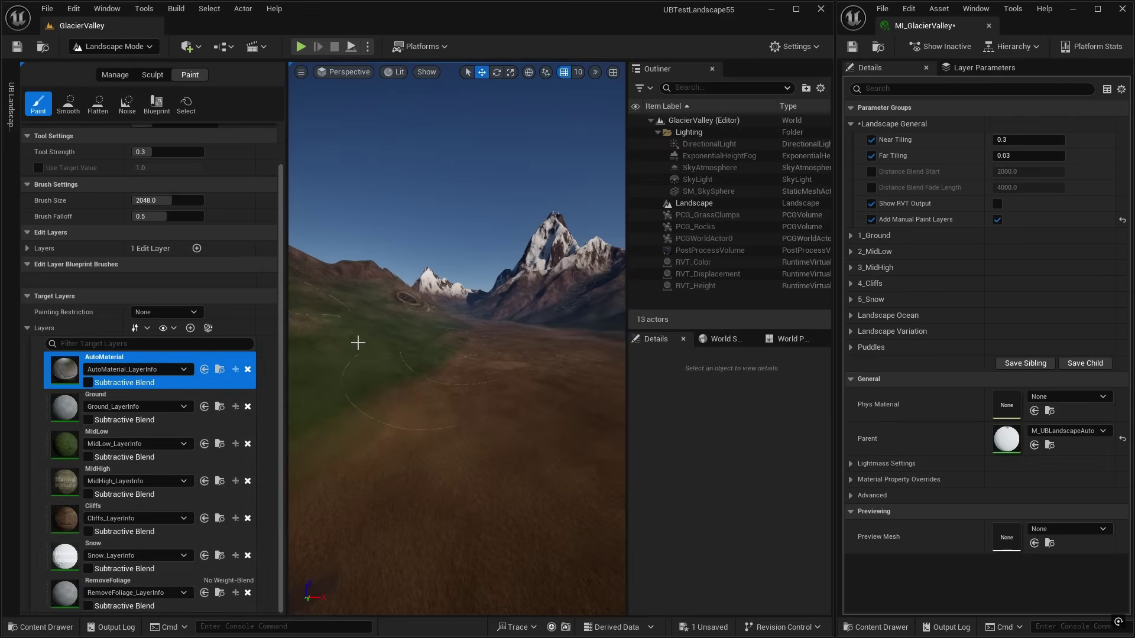
Review the Ground, MidLow, MidHigh, Cliffs and Snow target layers and the option for creating layers from the assigned material
left_click(105, 394)
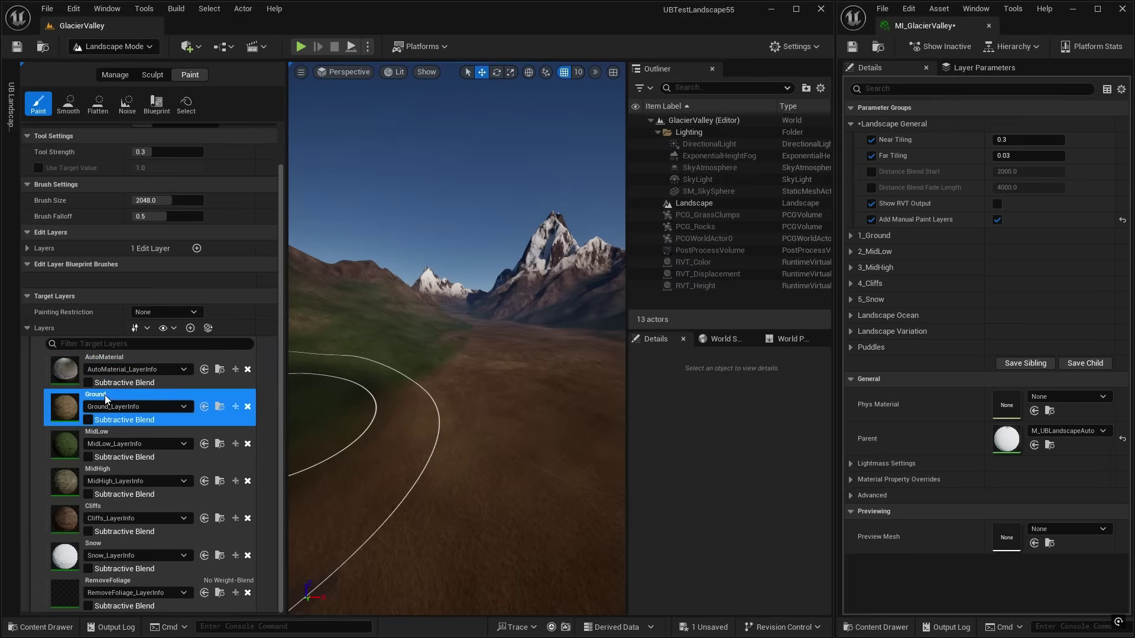
left_click(151, 431)
left_click(137, 470)
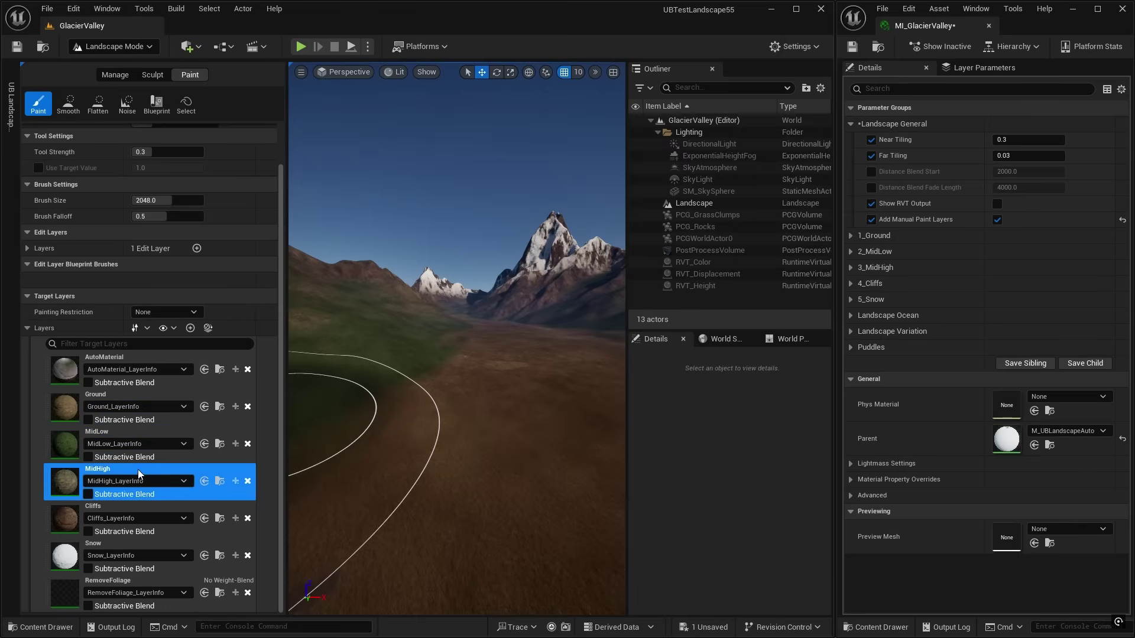
left_click(137, 507)
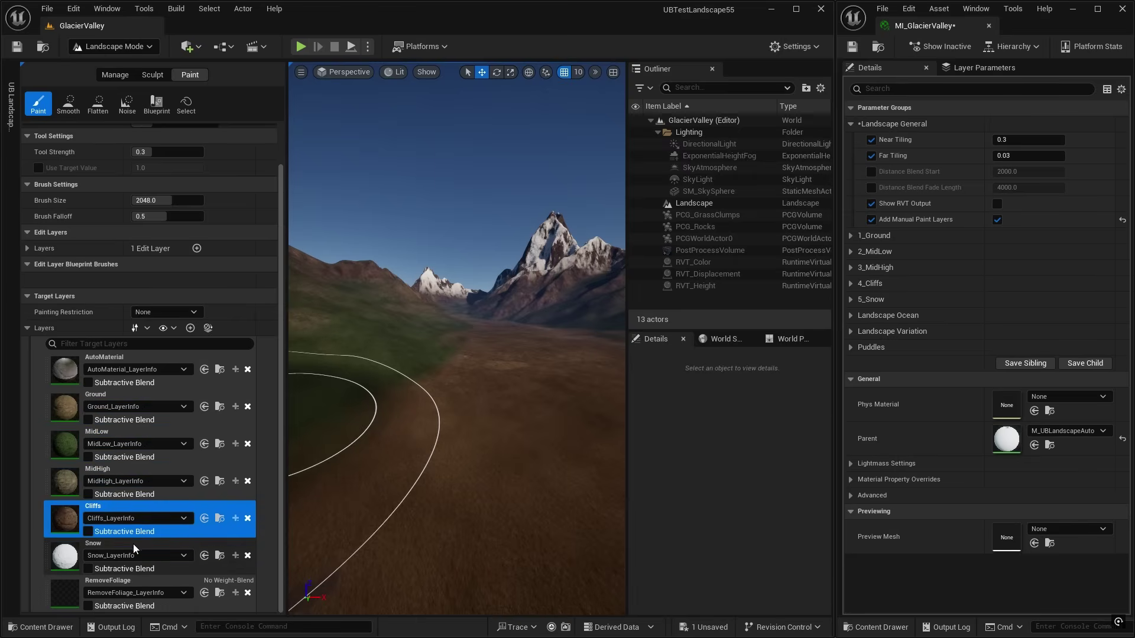
left_click(134, 543)
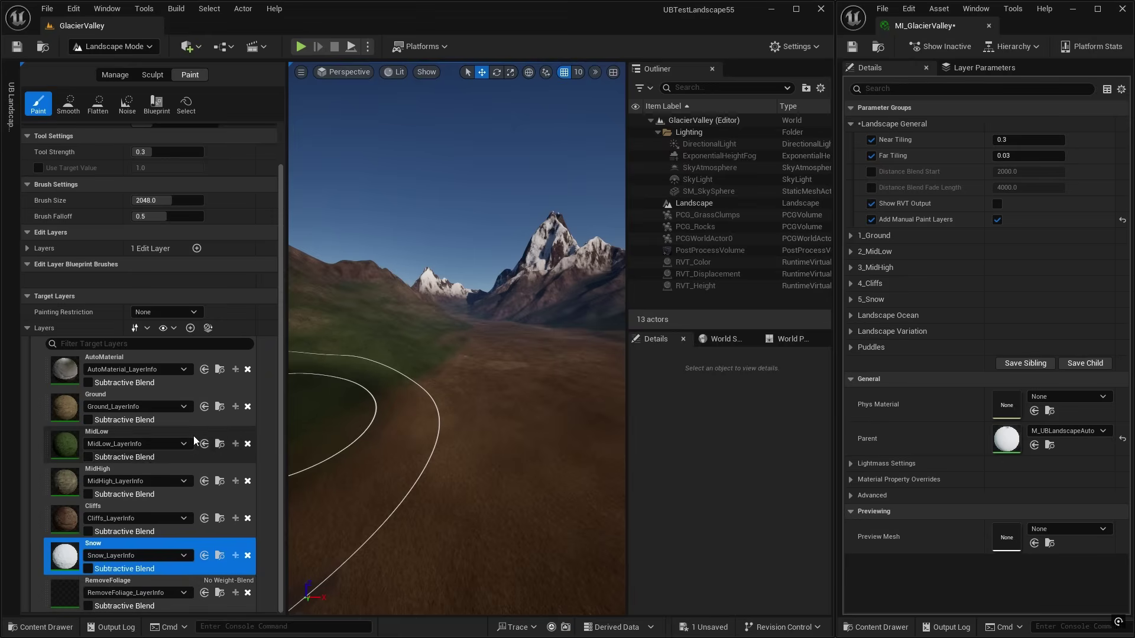
left_click(137, 395)
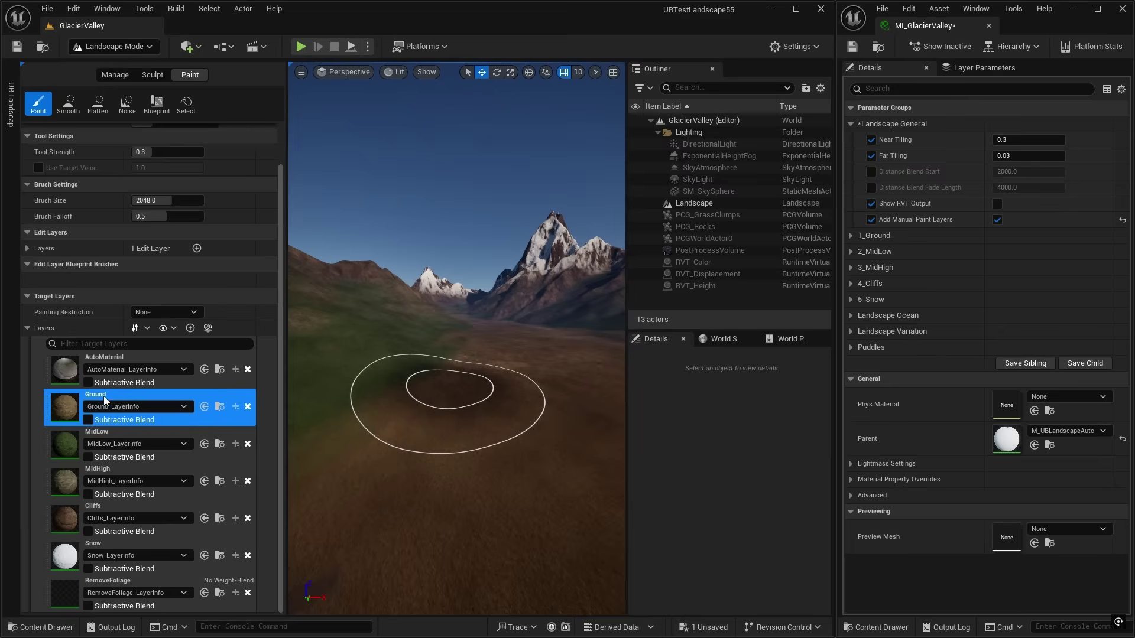
left_click(208, 327)
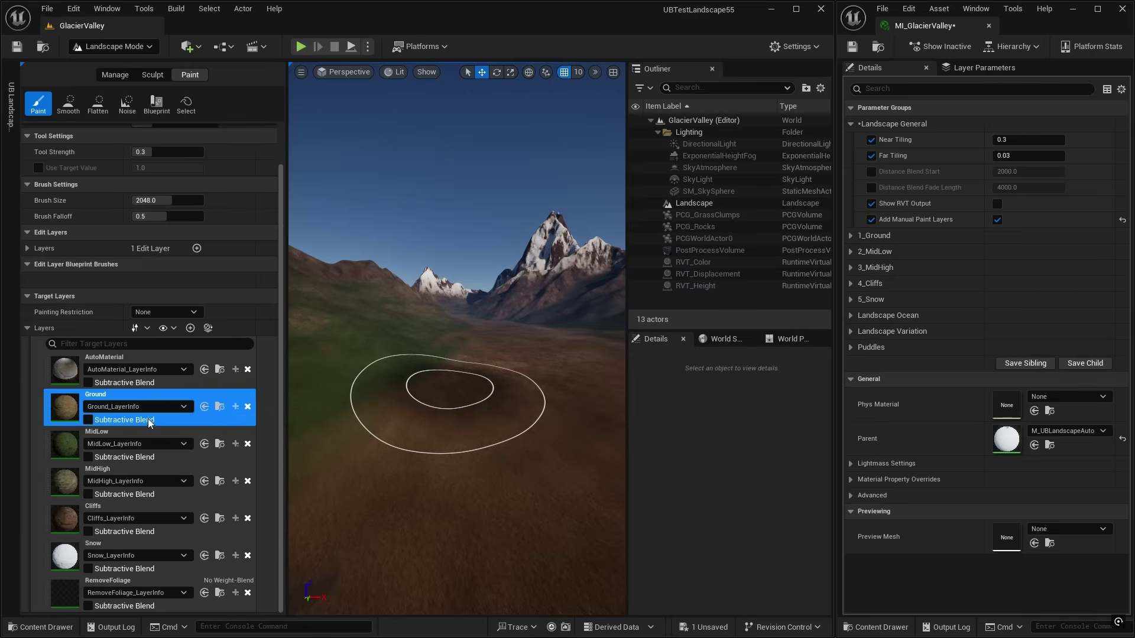
Reduce the brush size to about 519 and paint the MidLow layer onto the brown valley floor
left_click(141, 434)
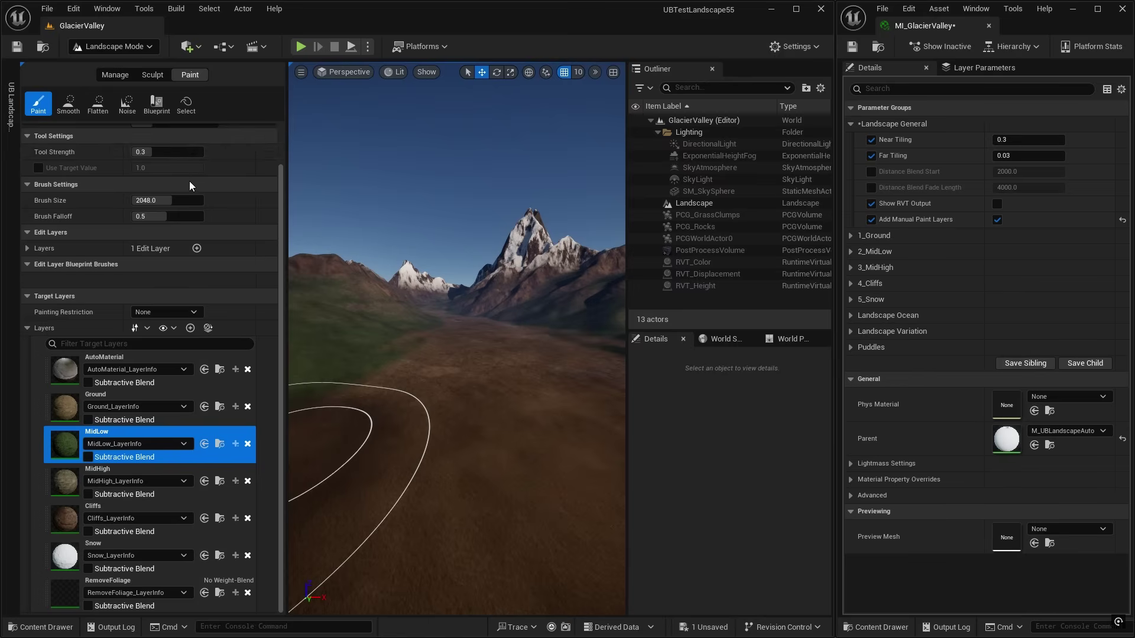
scroll(183, 177, "up", 2)
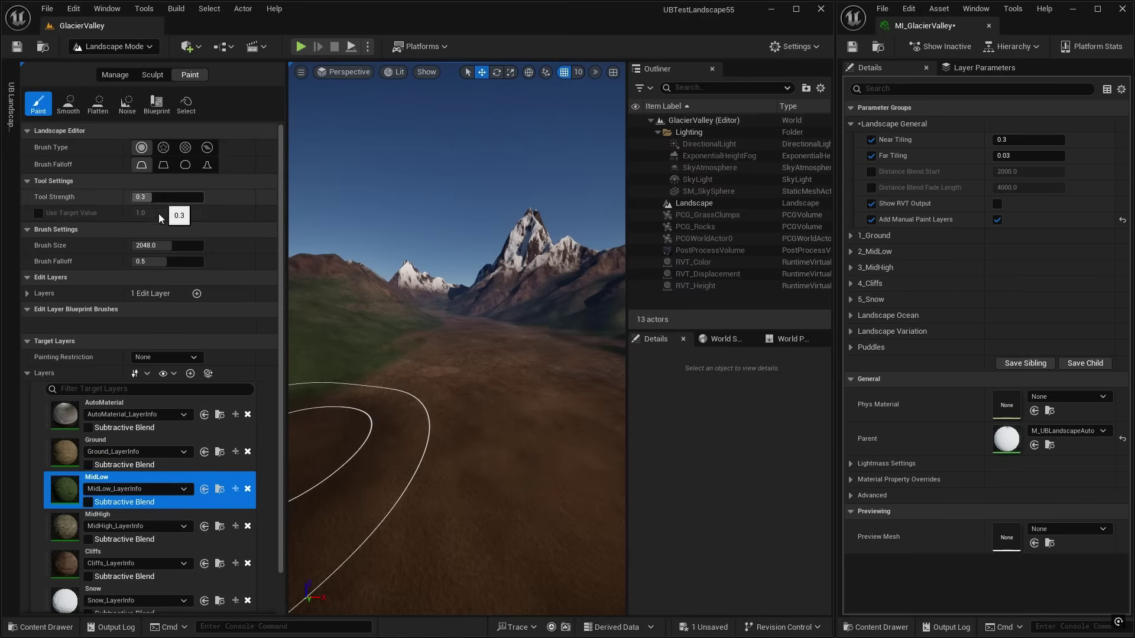
left_click_drag(173, 246, 136, 246)
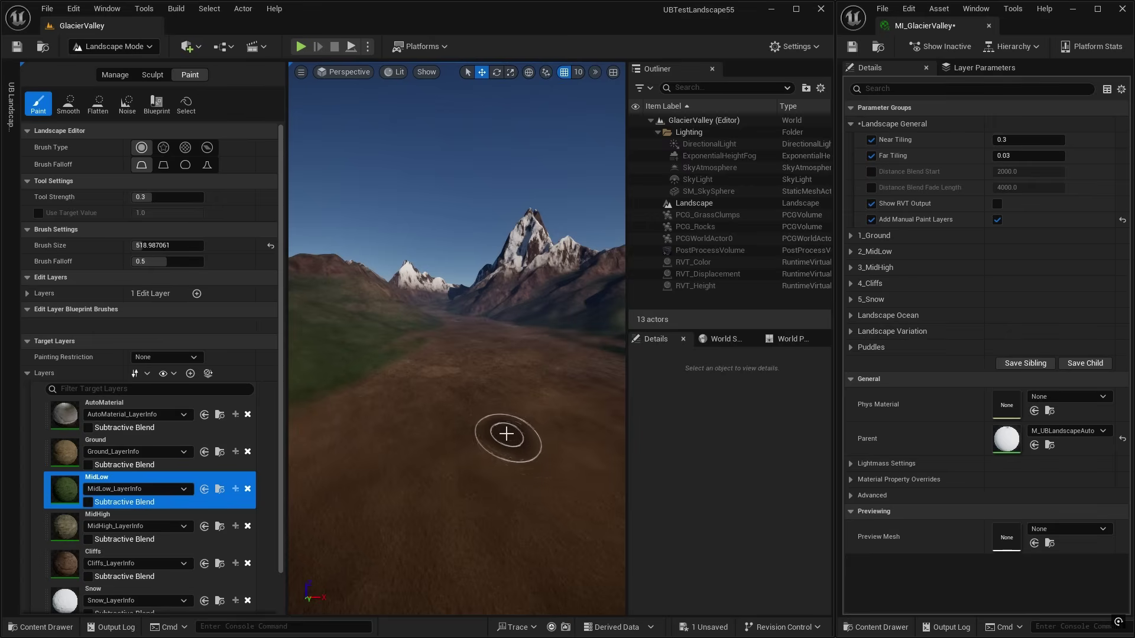
left_click(507, 433)
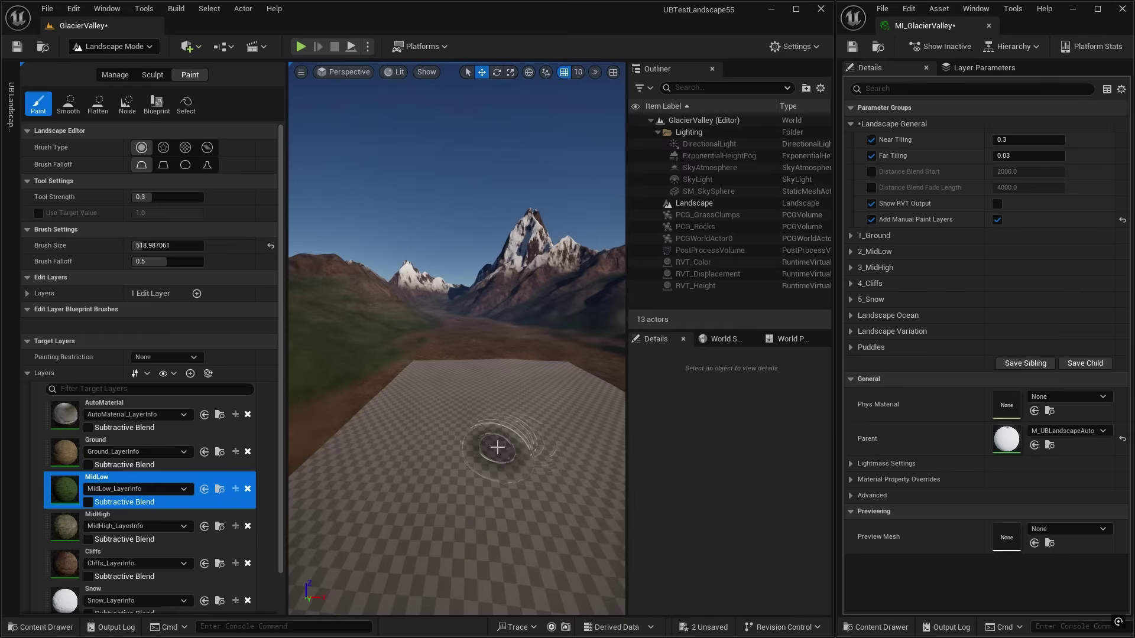
mouse_move(498, 448)
left_mouse_down()
mouse_move(573, 523)
mouse_move(515, 423)
left_mouse_up()
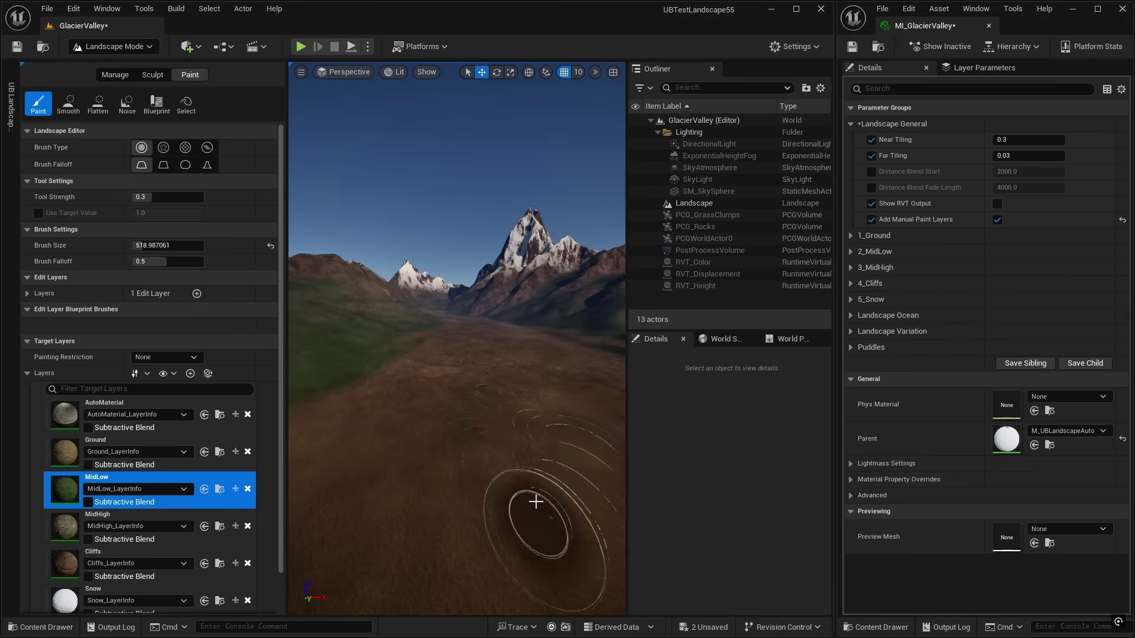
Paint a path of the Ground layer across the green hillside
mouse_move(473, 413)
right_mouse_down()
mouse_move(434, 415)
mouse_move(516, 441)
right_mouse_up()
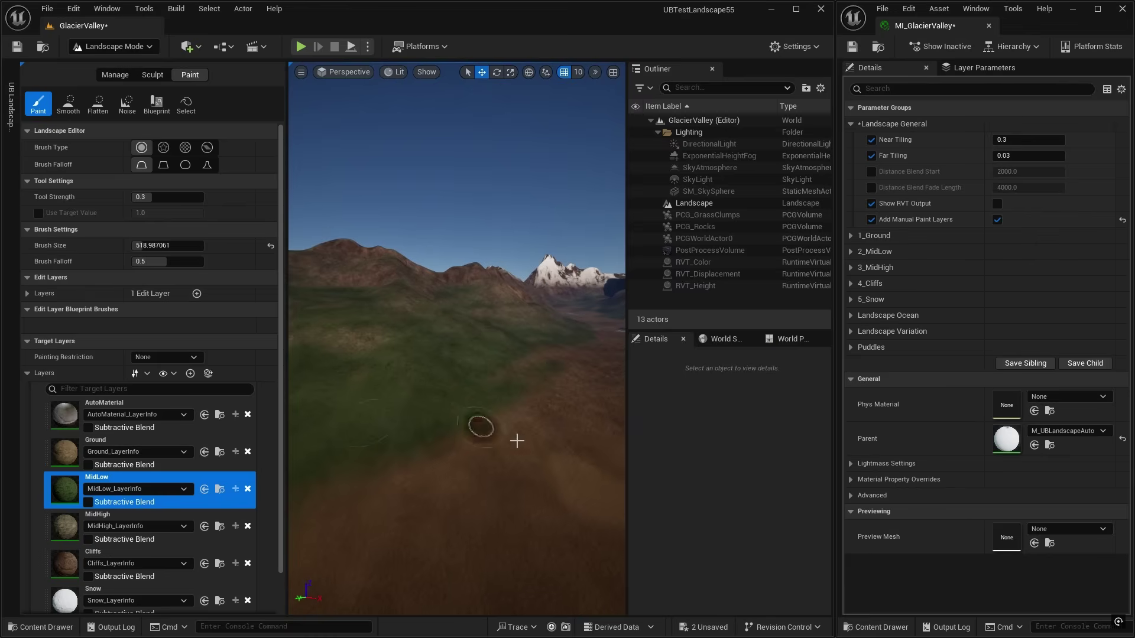
left_click(108, 446)
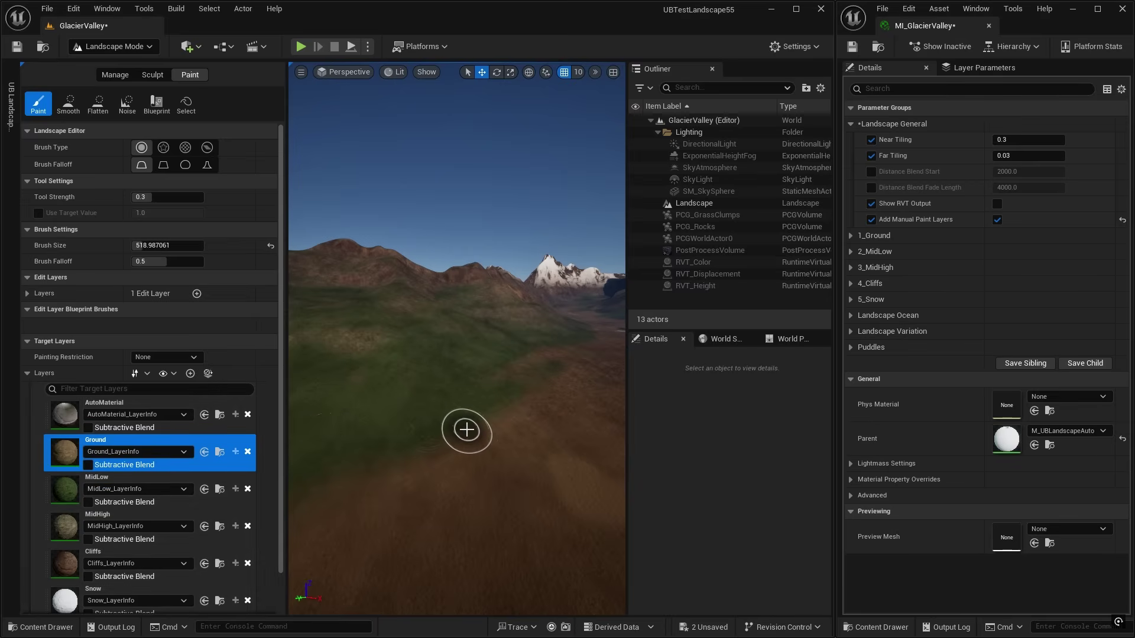
mouse_move(467, 430)
left_mouse_down()
mouse_move(453, 426)
mouse_move(423, 325)
mouse_move(466, 424)
mouse_move(625, 431)
mouse_move(455, 410)
mouse_move(431, 391)
mouse_move(420, 413)
mouse_move(438, 344)
mouse_move(451, 437)
mouse_move(353, 549)
mouse_move(499, 547)
mouse_move(569, 405)
mouse_move(516, 353)
mouse_move(552, 443)
left_mouse_up()
mouse_move(552, 444)
right_mouse_down()
mouse_move(508, 436)
mouse_move(535, 436)
mouse_move(470, 470)
right_mouse_up()
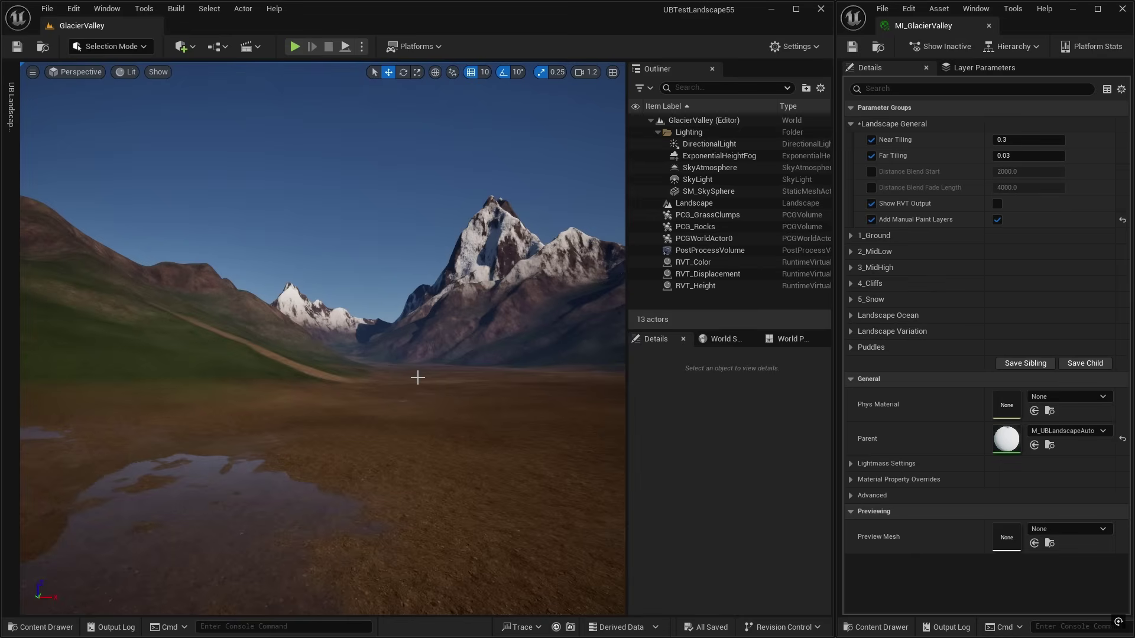
Examine the three M_UBLandscapeAuto master materials in the UBLandscapeAuto content folder, comparing the base, +1 and +2 versions
key("ctrl+space")
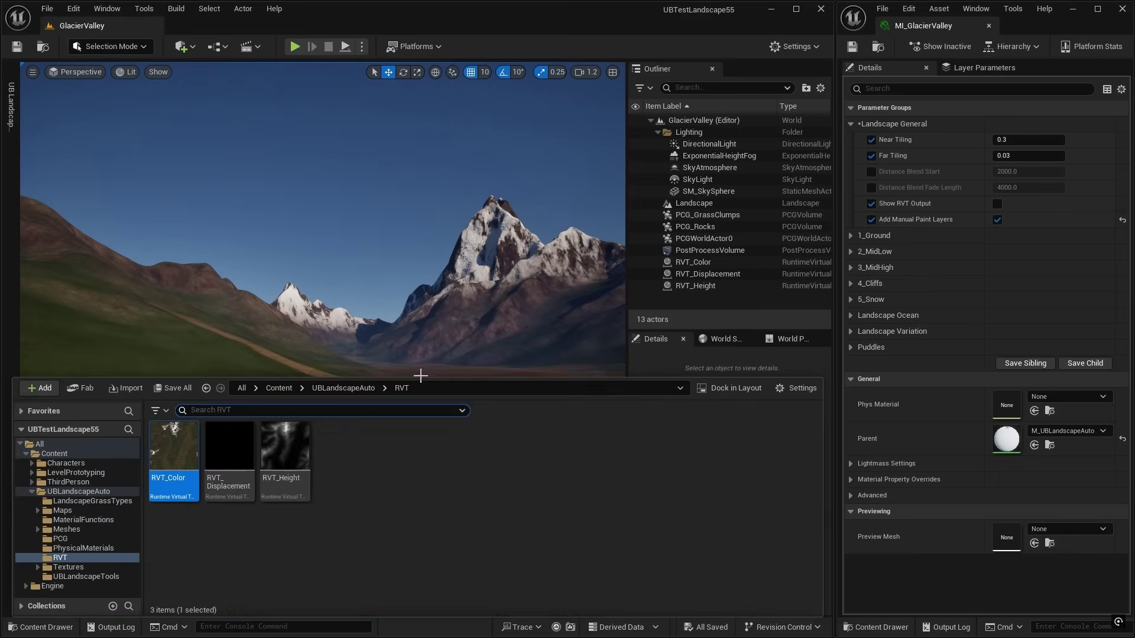
left_click(77, 492)
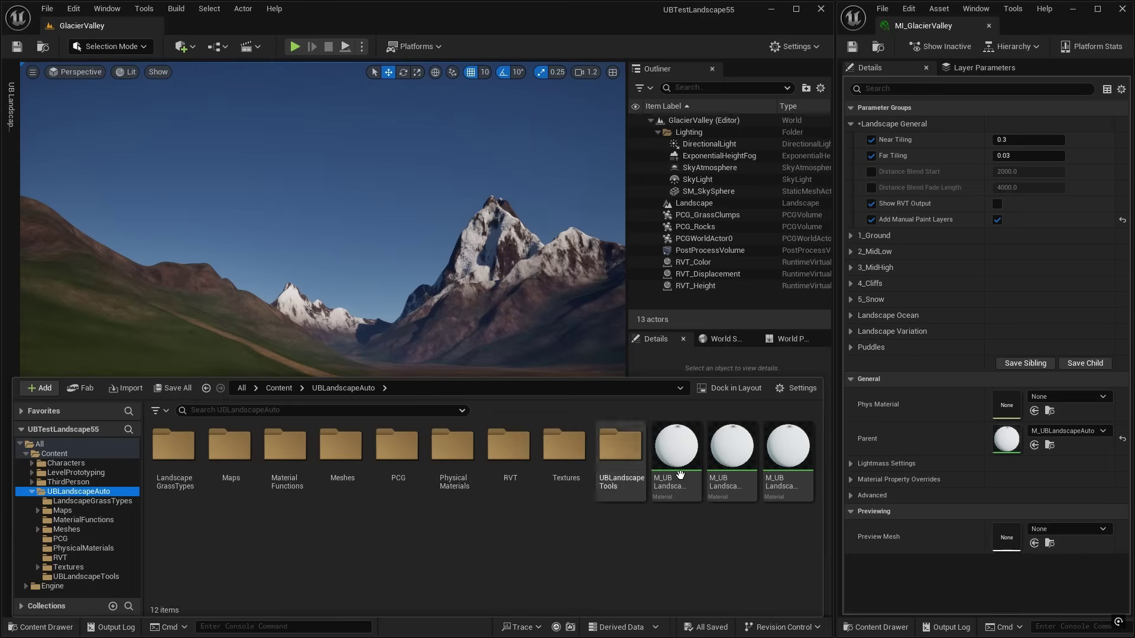
mouse_move(661, 455)
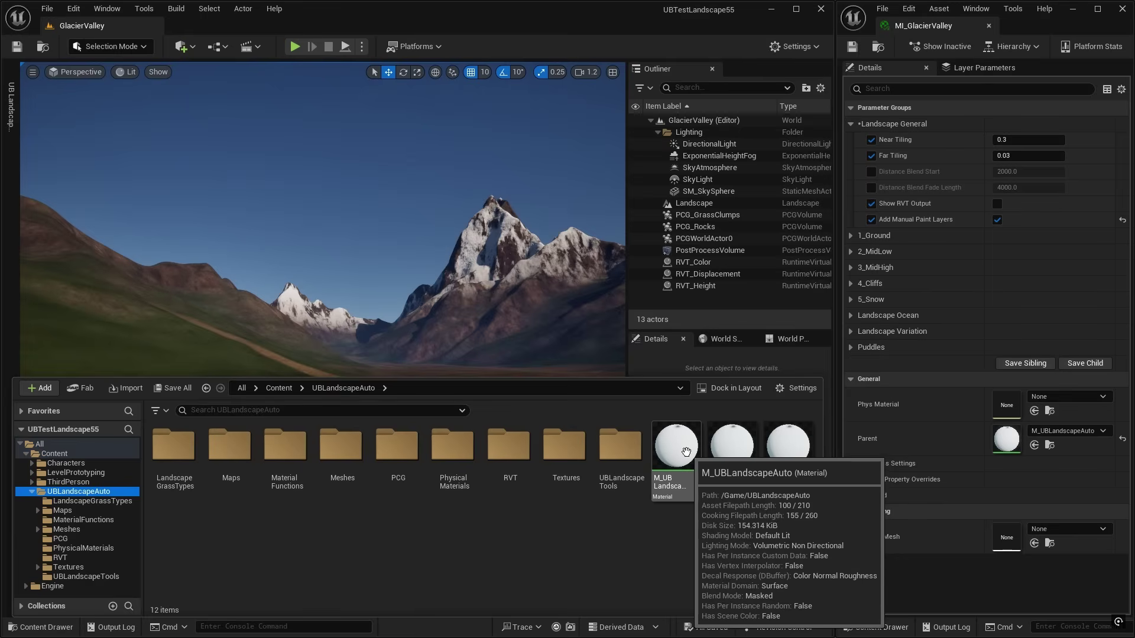
mouse_move(737, 446)
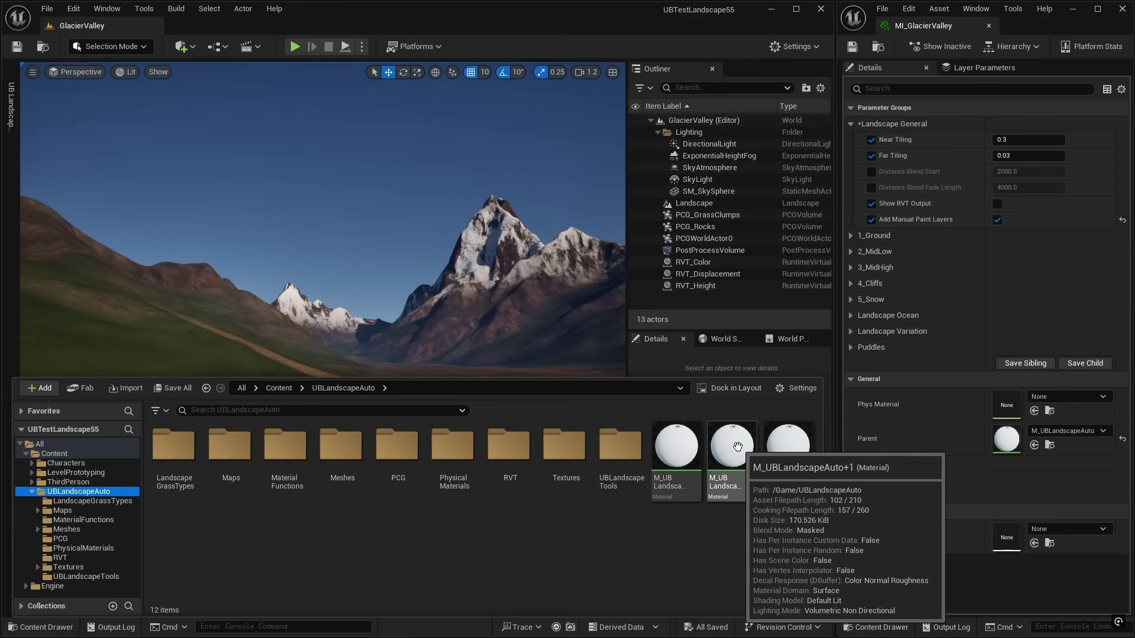
mouse_move(792, 443)
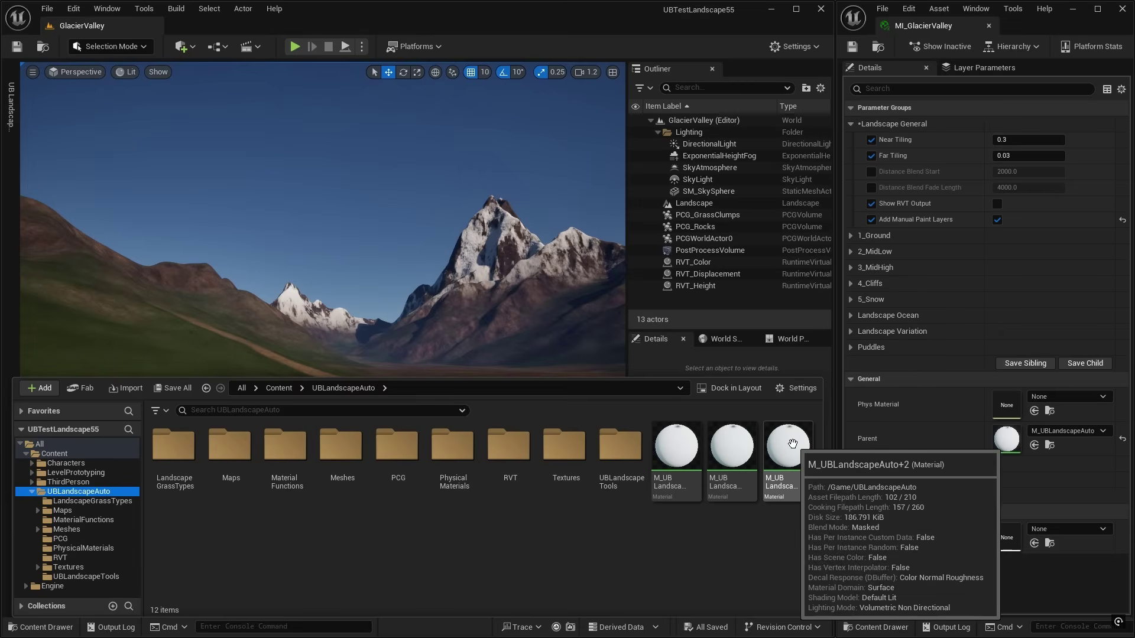
mouse_move(733, 440)
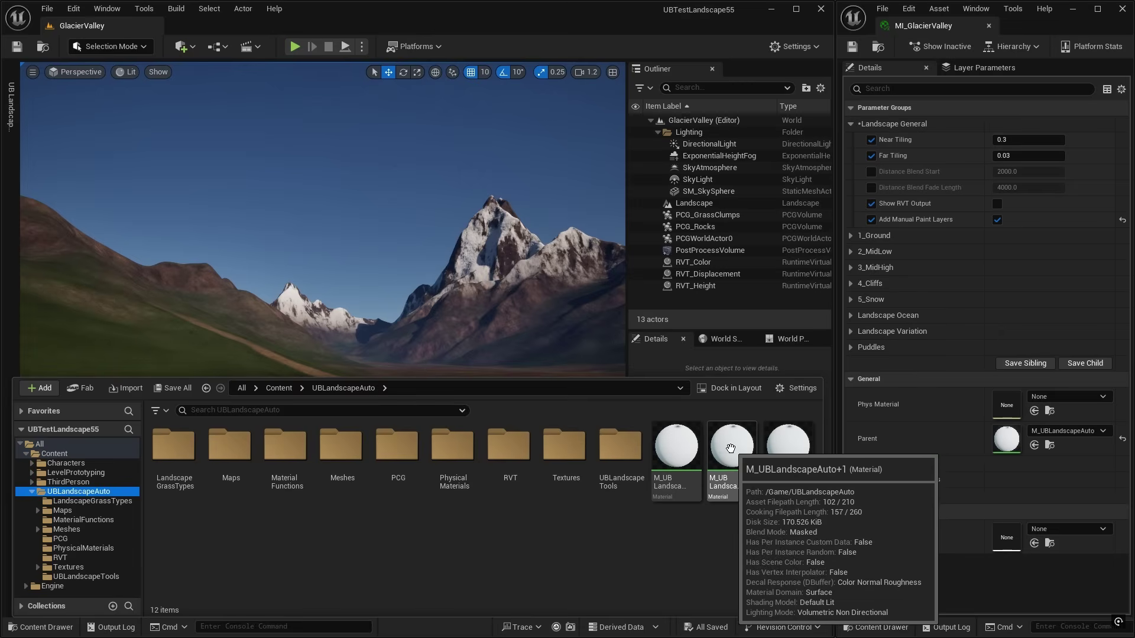
mouse_move(792, 444)
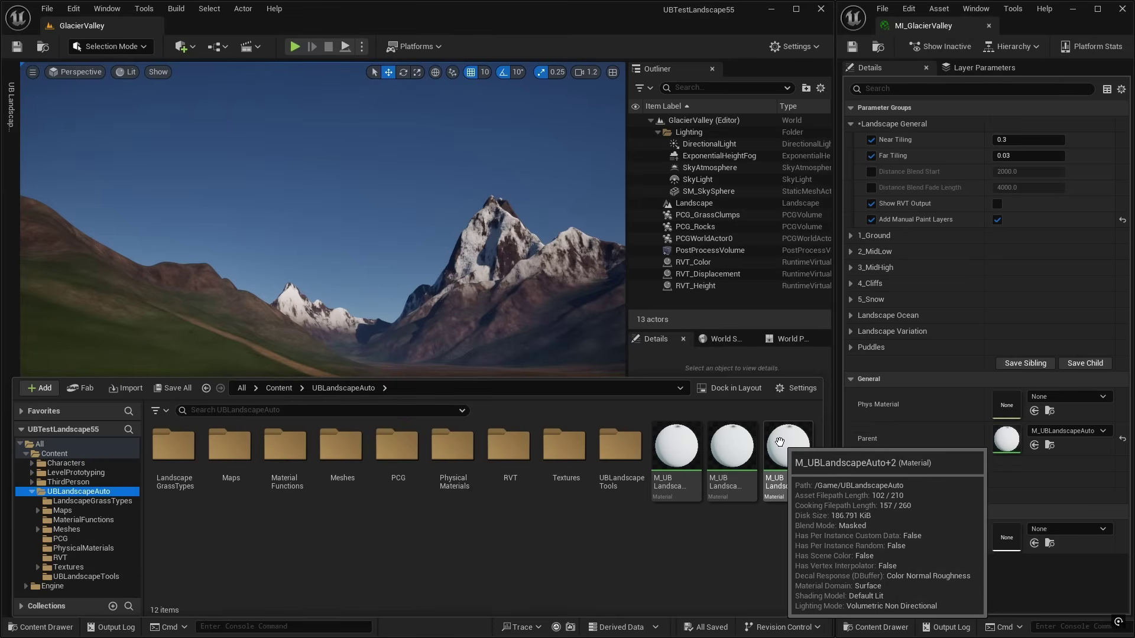
Set the GlacierValley material instance's parent to M_UBLandscapeAuto+1
left_click(374, 201)
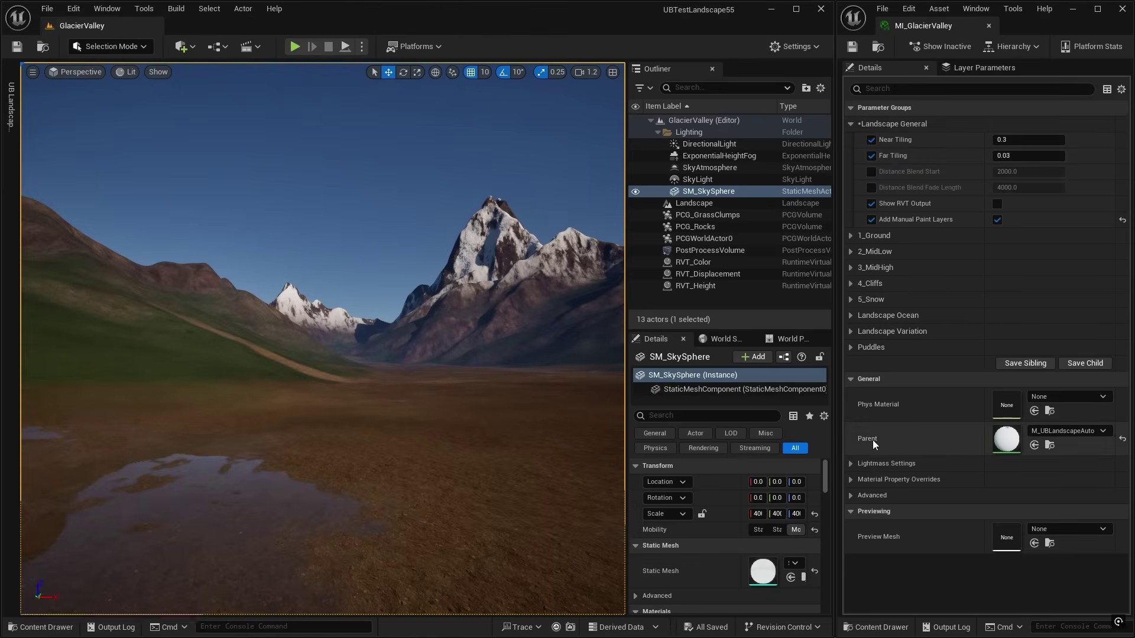
left_click(1103, 431)
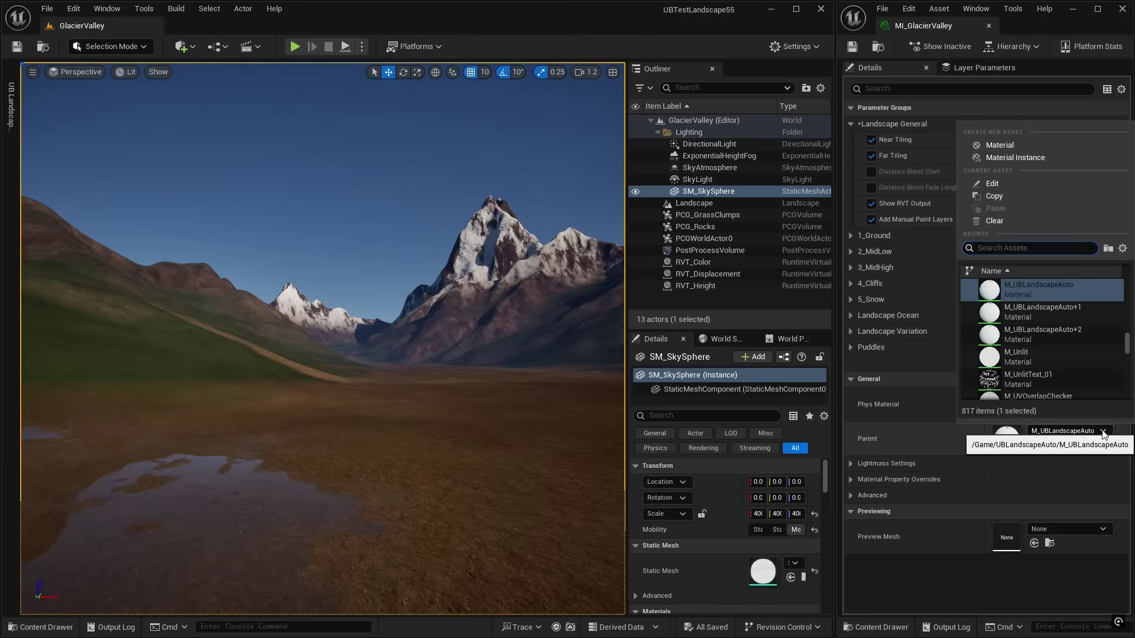
left_click(1066, 331)
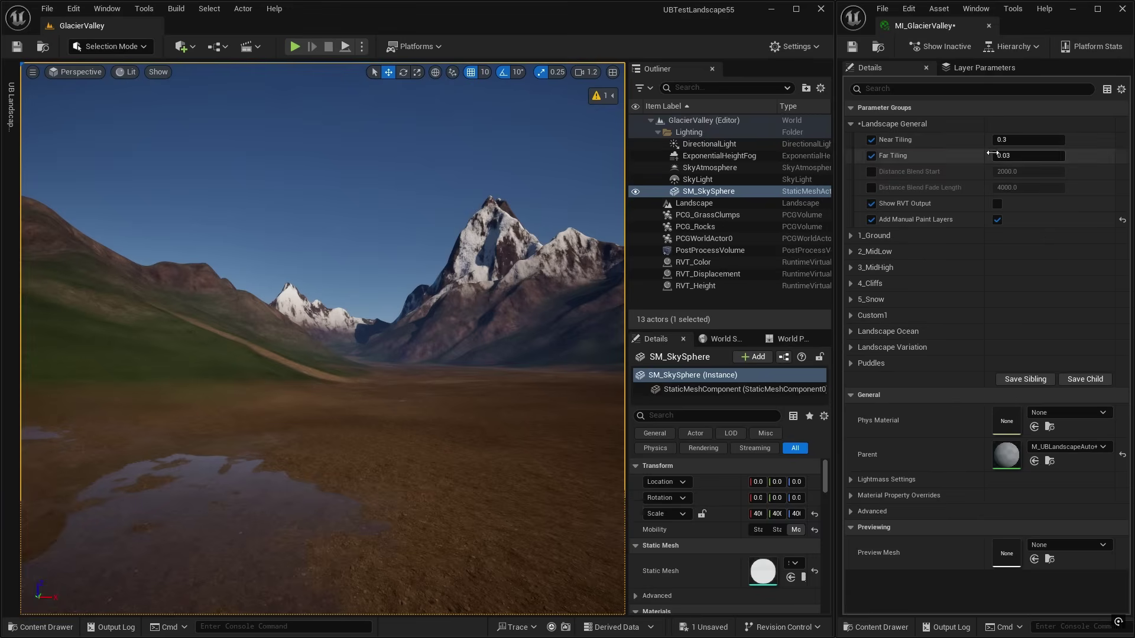
Review the Custom1 layer's parameters, toggling the Texture Custom1 Base Color override on and back off
left_click(850, 316)
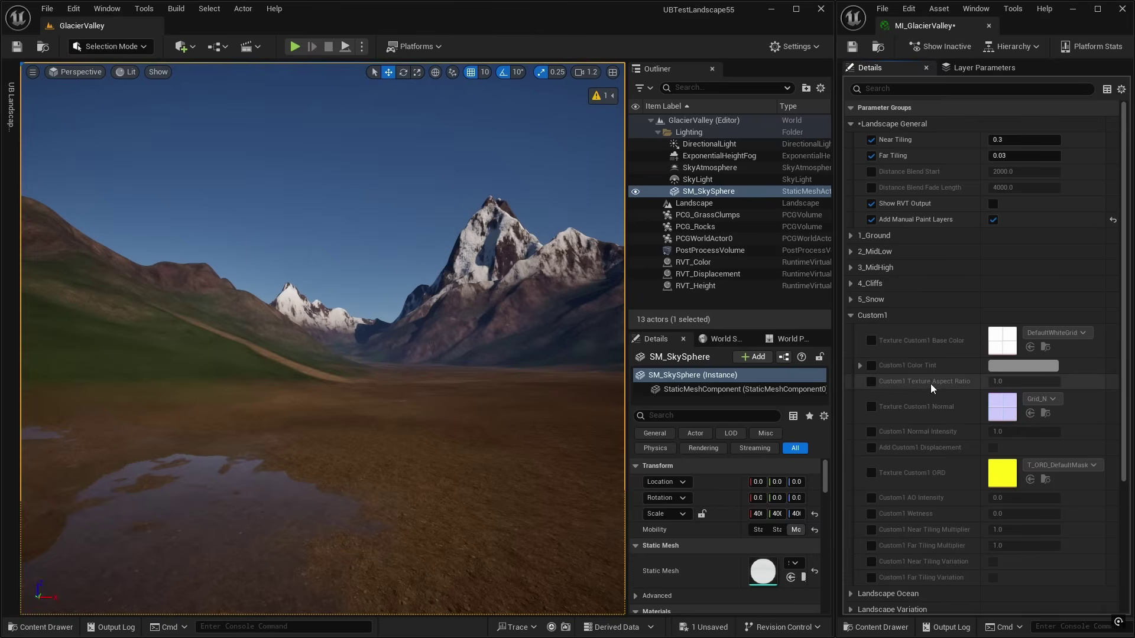
left_click(871, 341)
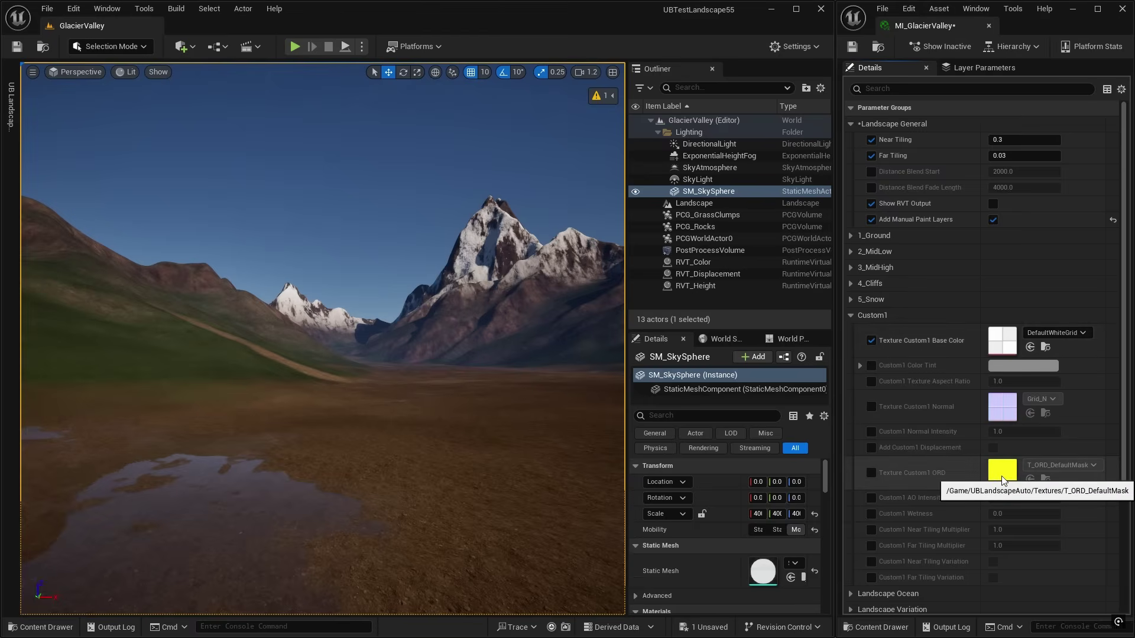
left_click(870, 340)
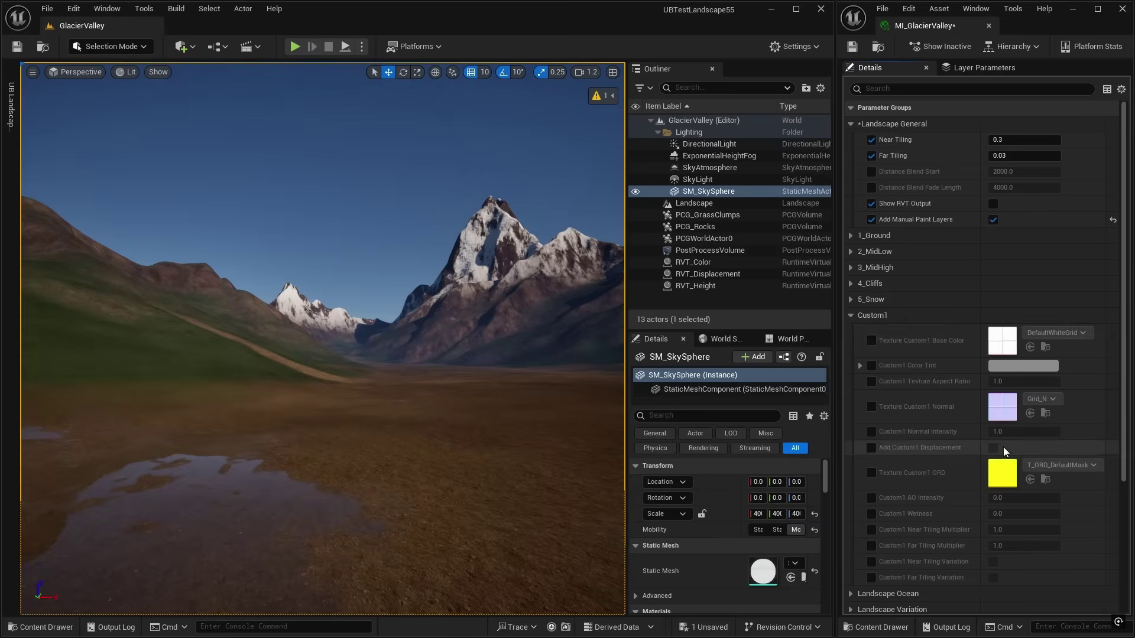
Switch to Landscape mode and generate the missing target paint layers from the landscape's assigned material to add Custom1
left_click(111, 47)
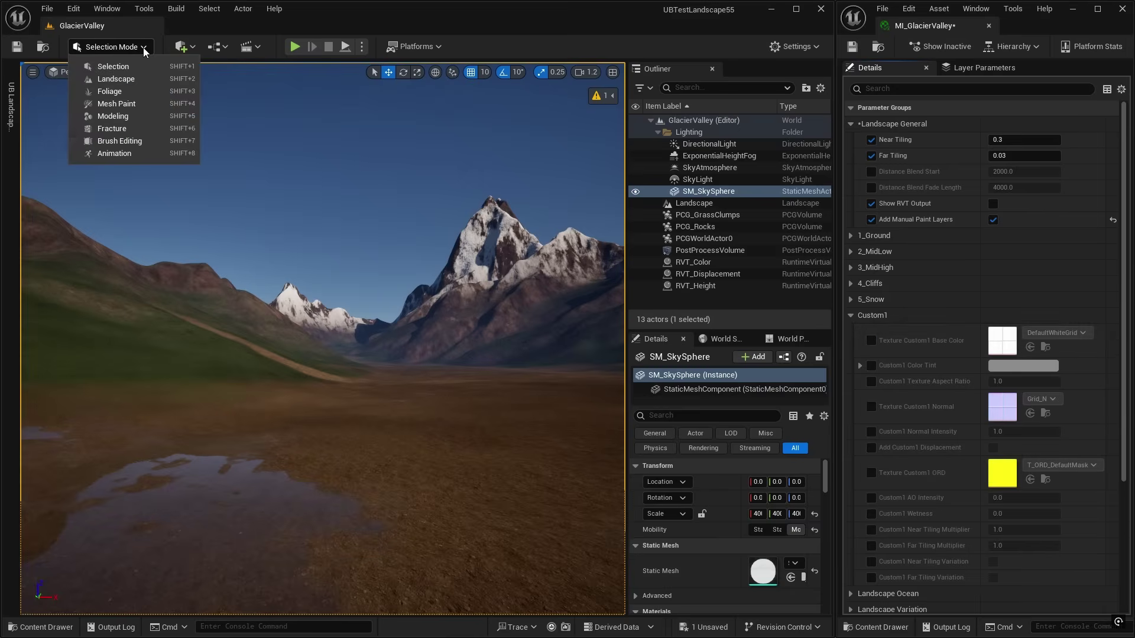
left_click(119, 78)
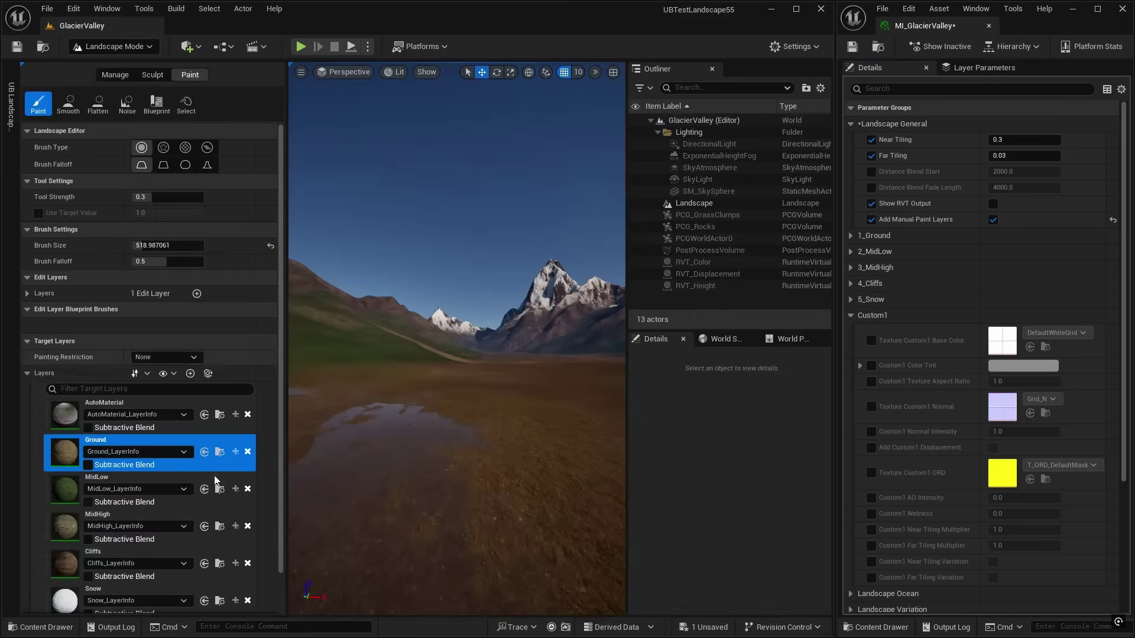
scroll(174, 421, "down", 2)
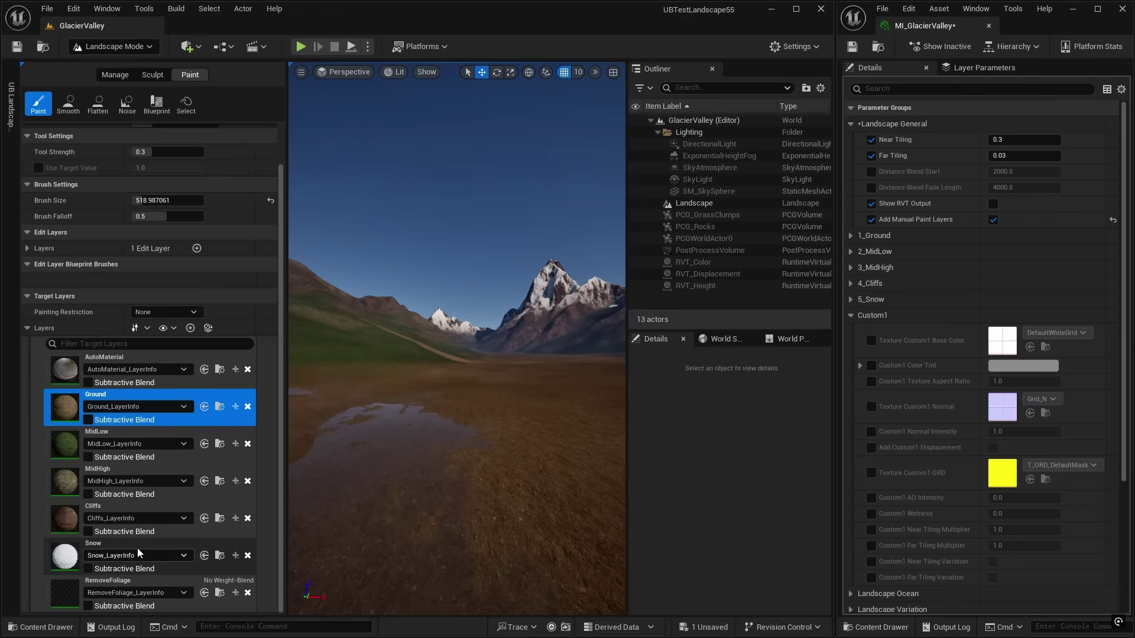
left_click(208, 328)
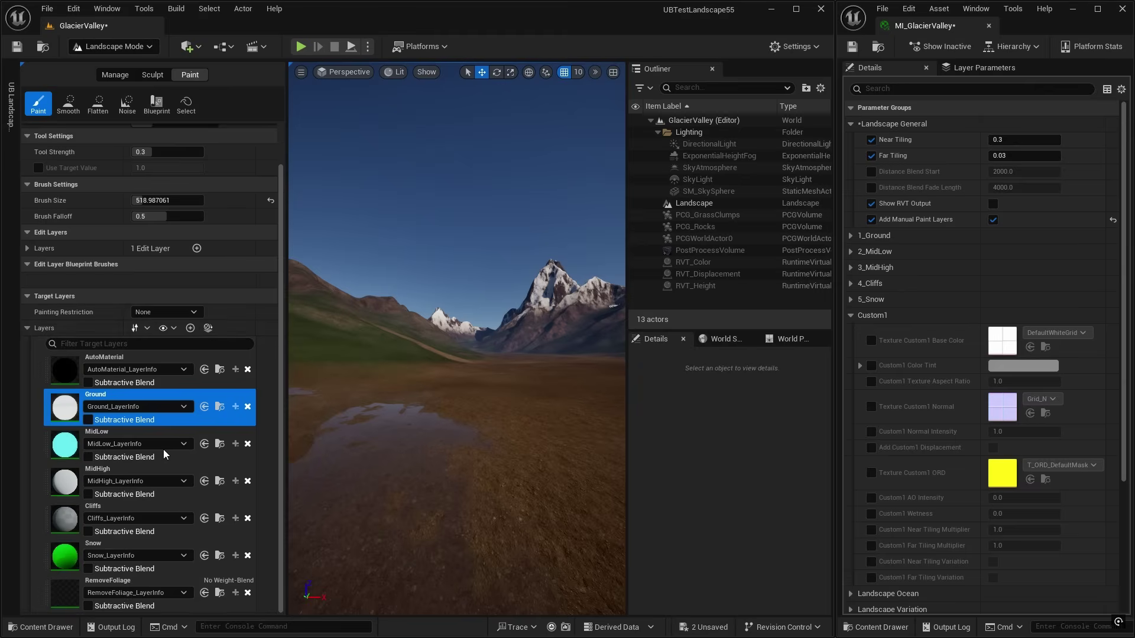
scroll(163, 449, "down", 1)
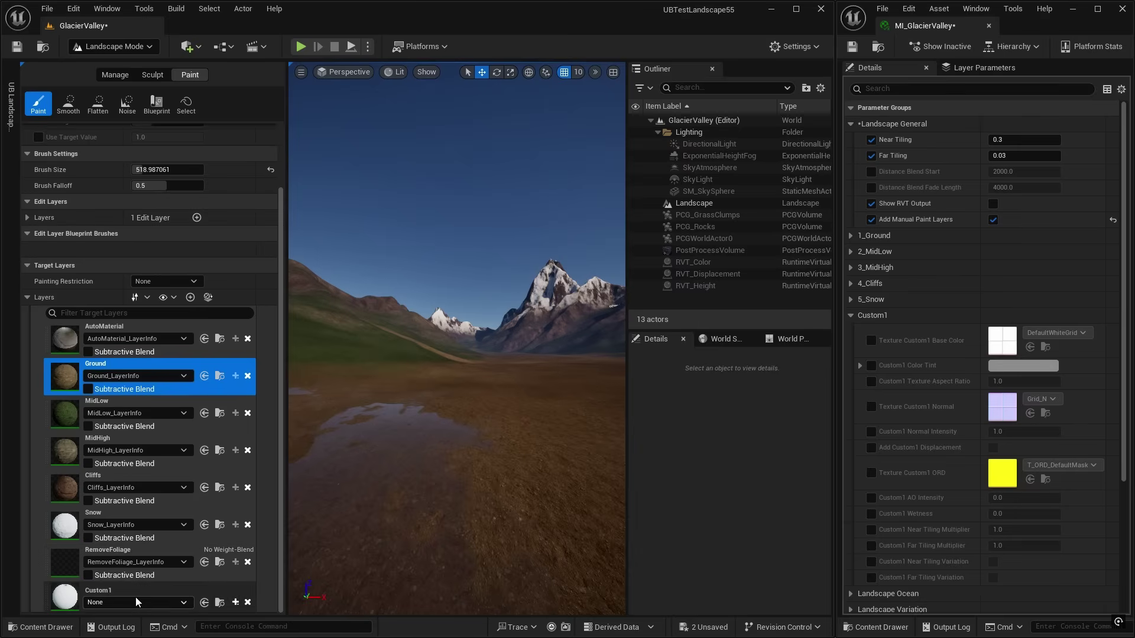
Create a weight-blended layer info object for Custom1 in the GlacierValley_sharedassets folder and save all changes
left_click(235, 602)
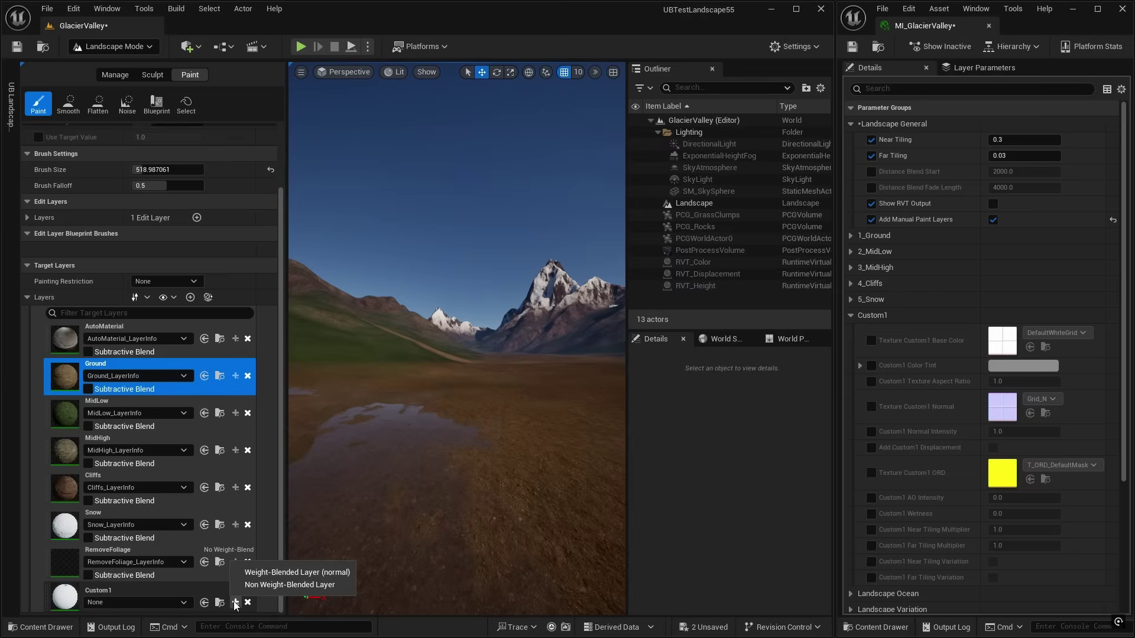
left_click(307, 572)
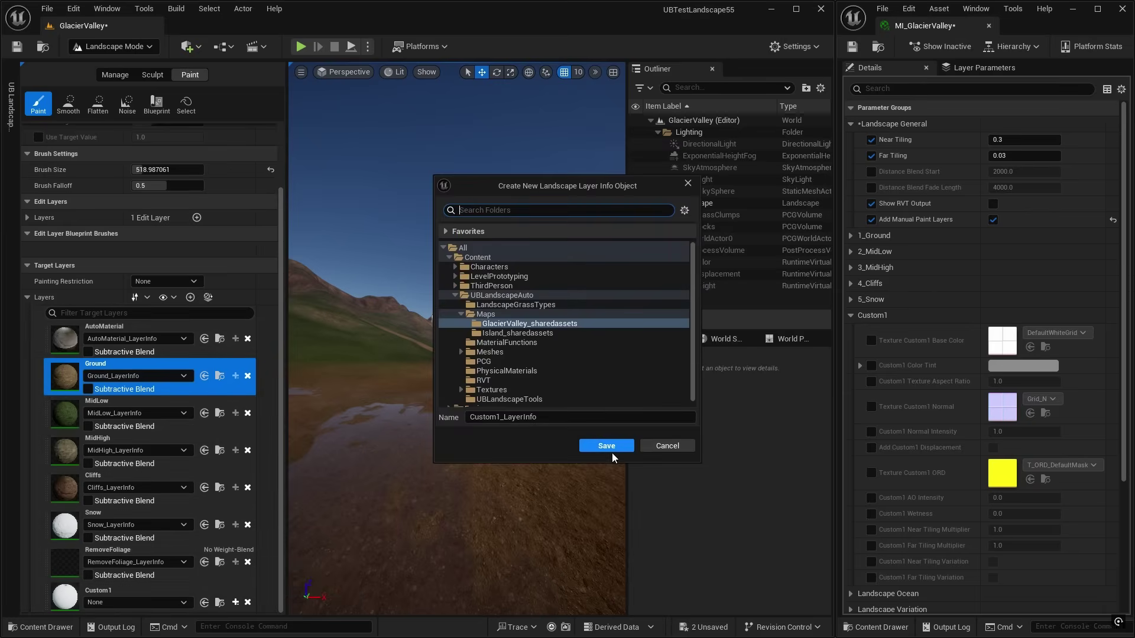
left_click(607, 447)
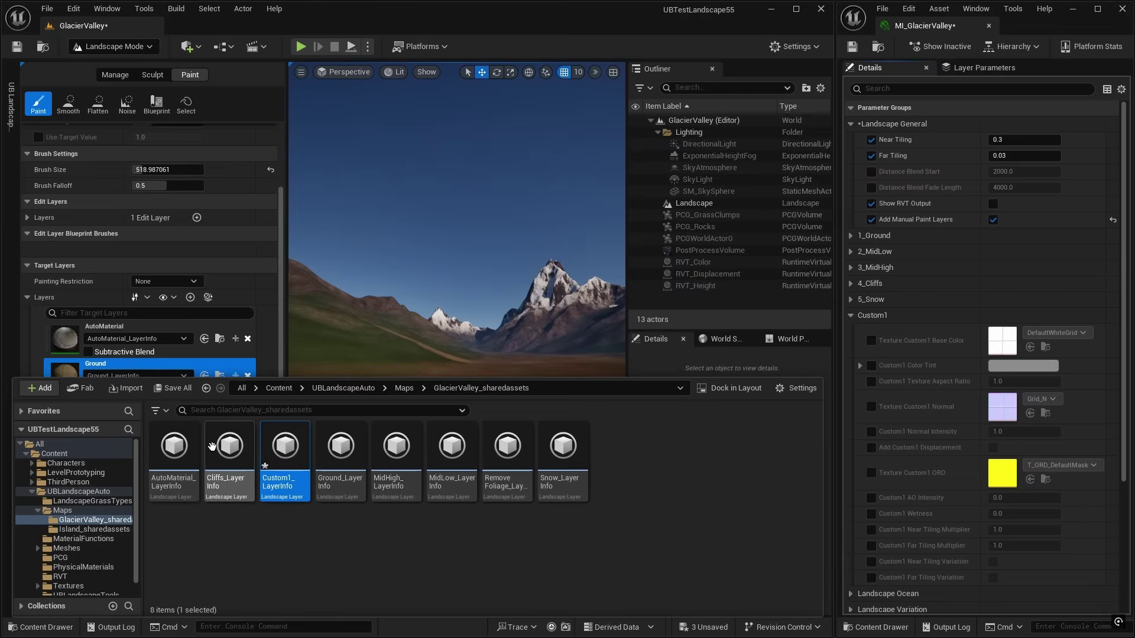
key("ctrl+s")
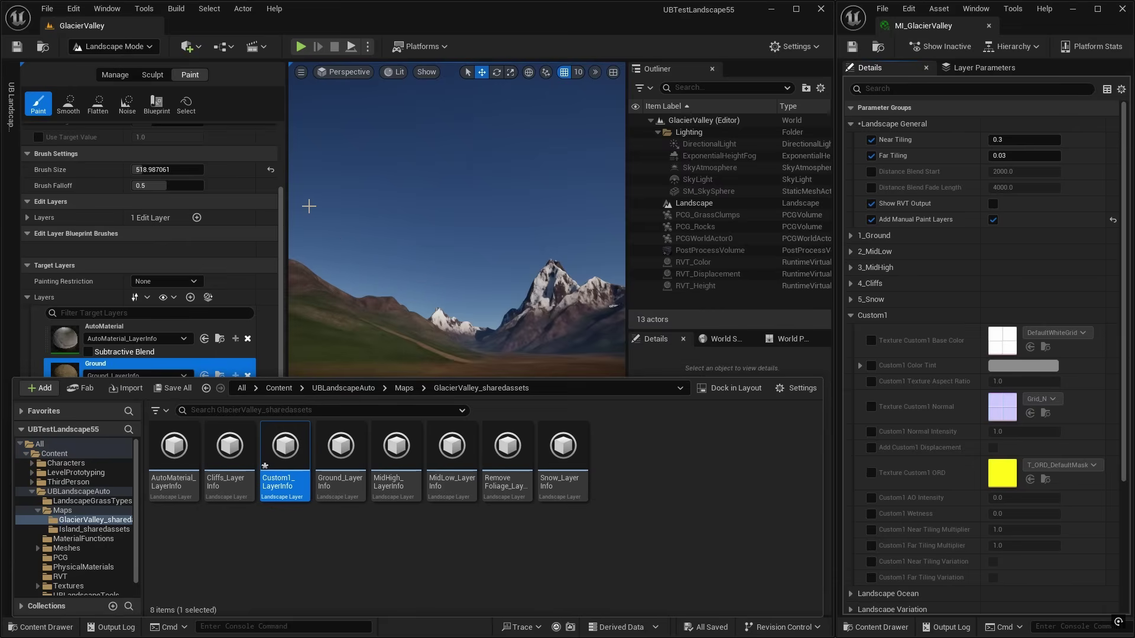
left_click(266, 81)
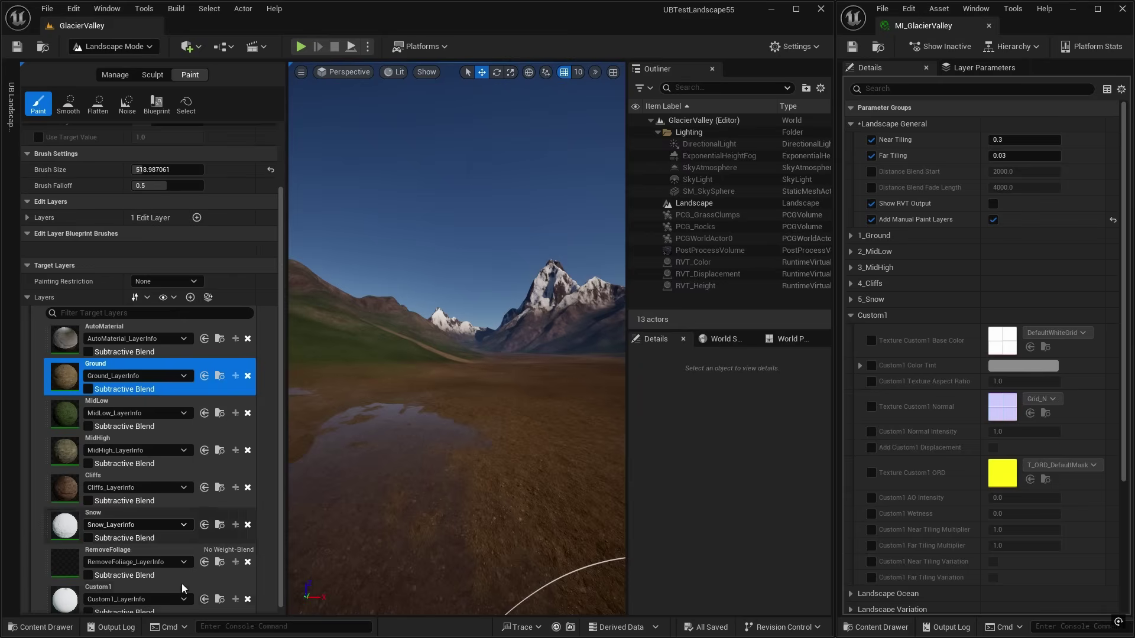
Paint a test patch of the Custom1 layer on the brown valley floor and erase it
scroll(181, 580, "down", 1)
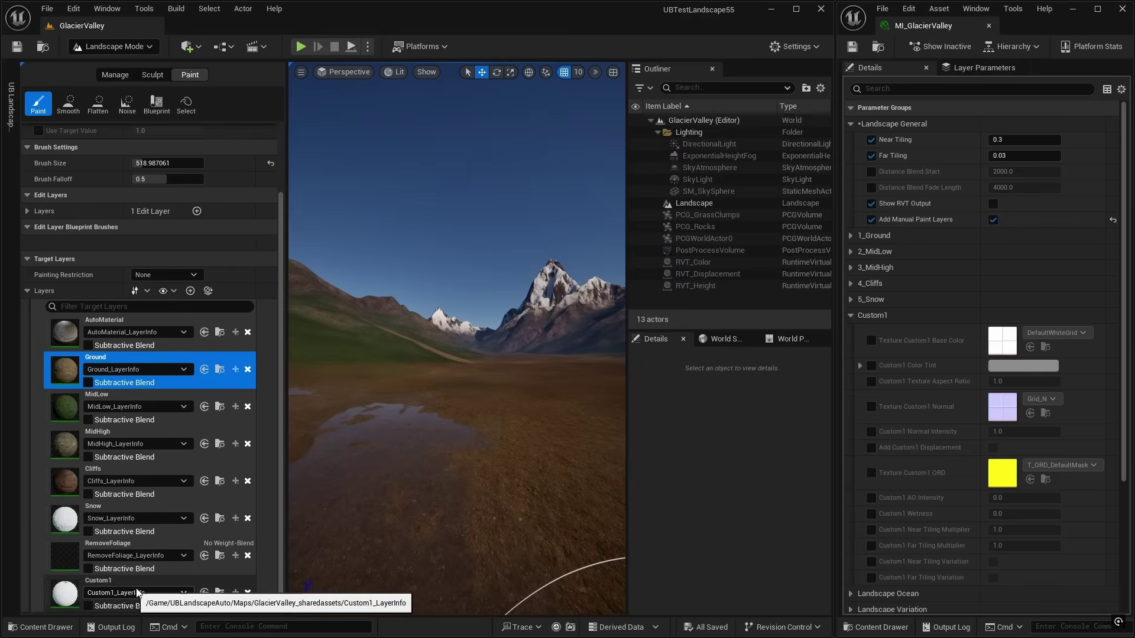
left_click(162, 580)
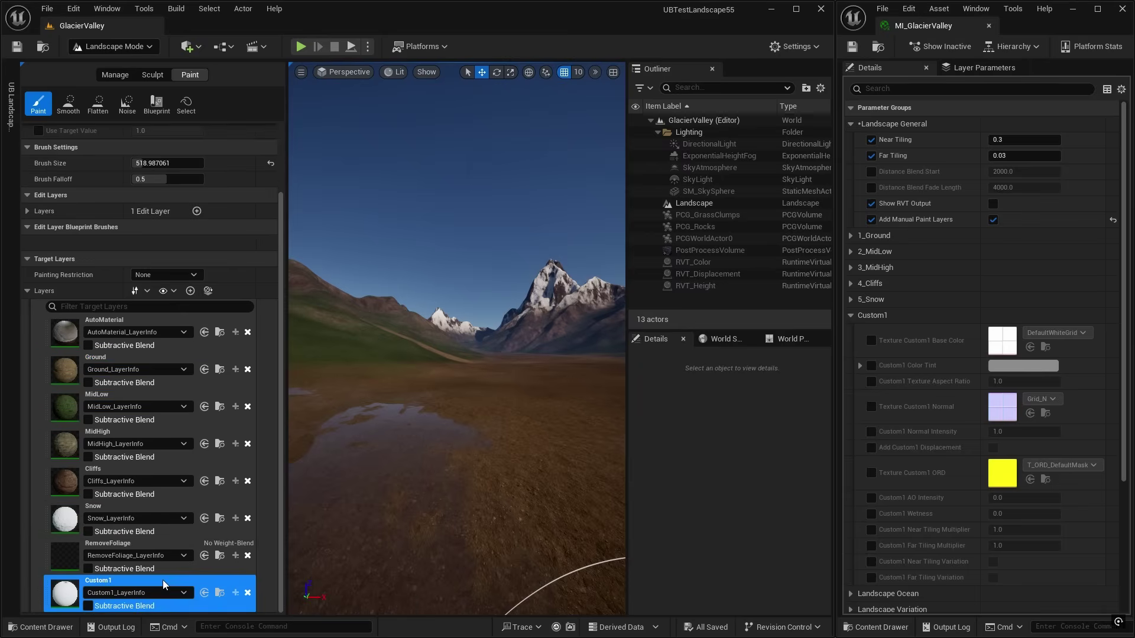
mouse_move(502, 364)
right_mouse_down()
mouse_move(528, 394)
mouse_move(497, 413)
right_mouse_up()
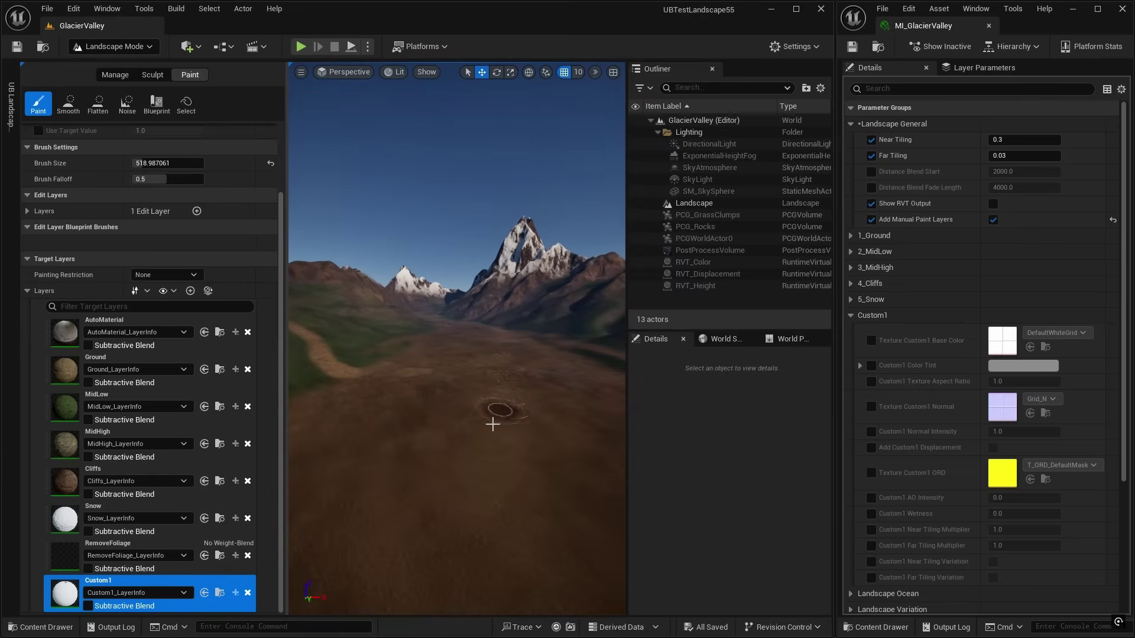
left_click(512, 419)
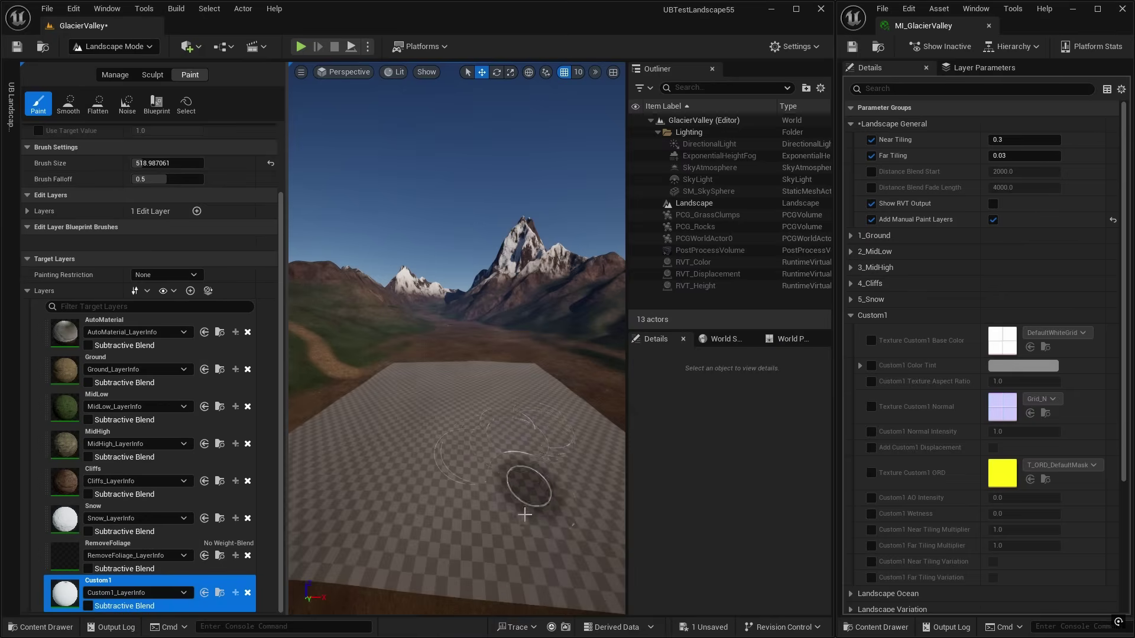
mouse_move(500, 428)
left_mouse_down()
mouse_move(467, 408)
mouse_move(452, 420)
mouse_move(485, 438)
mouse_move(520, 426)
mouse_move(452, 458)
mouse_move(509, 435)
mouse_move(475, 465)
mouse_move(550, 467)
mouse_move(473, 443)
mouse_move(509, 460)
left_mouse_up()
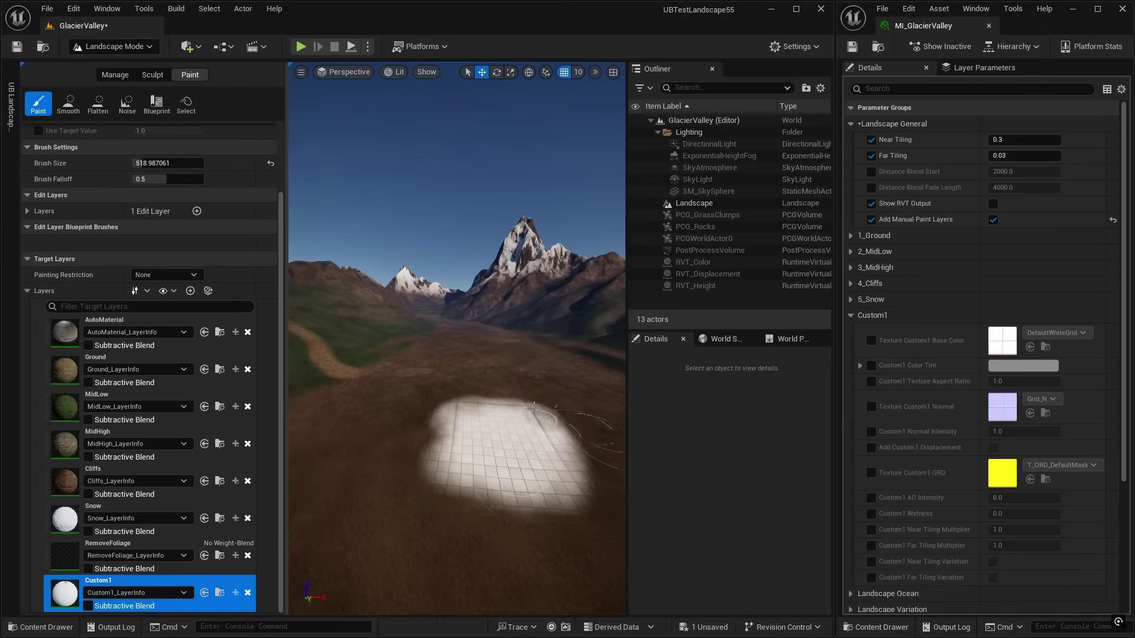
mouse_move(431, 405)
left_mouse_down("shift")
mouse_move(444, 443)
mouse_move(447, 417)
mouse_move(526, 407)
mouse_move(567, 428)
mouse_move(557, 504)
mouse_move(422, 474)
left_mouse_up("shift")
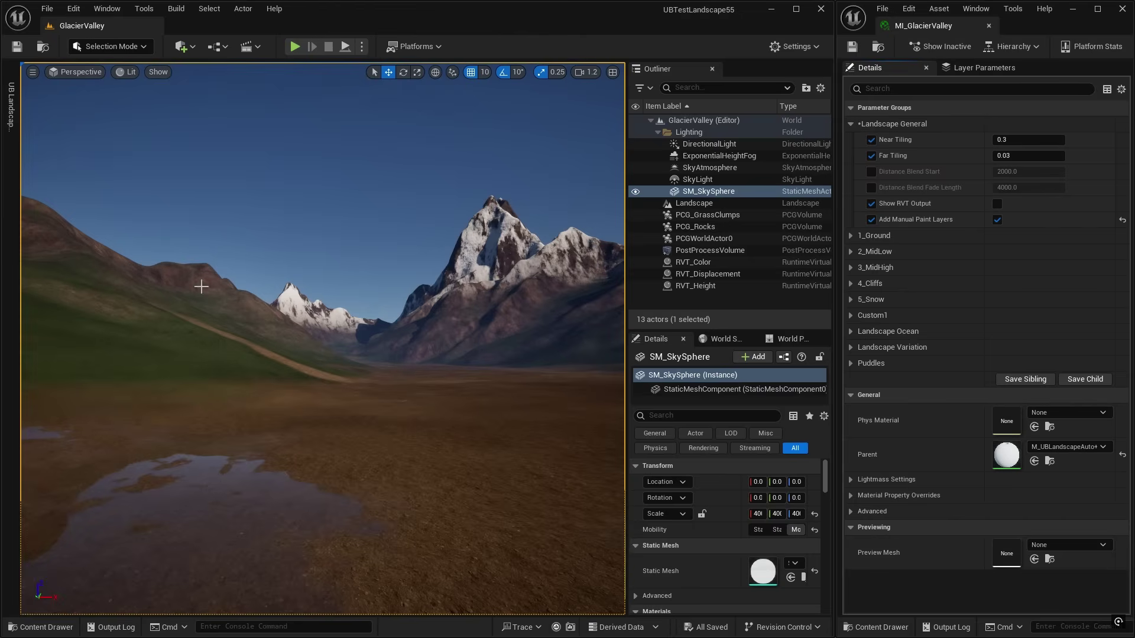
Look through the Maps folder of UBLandscapeAuto for the GlacierValley level and open the editor's configuration commands
key("ctrl+space")
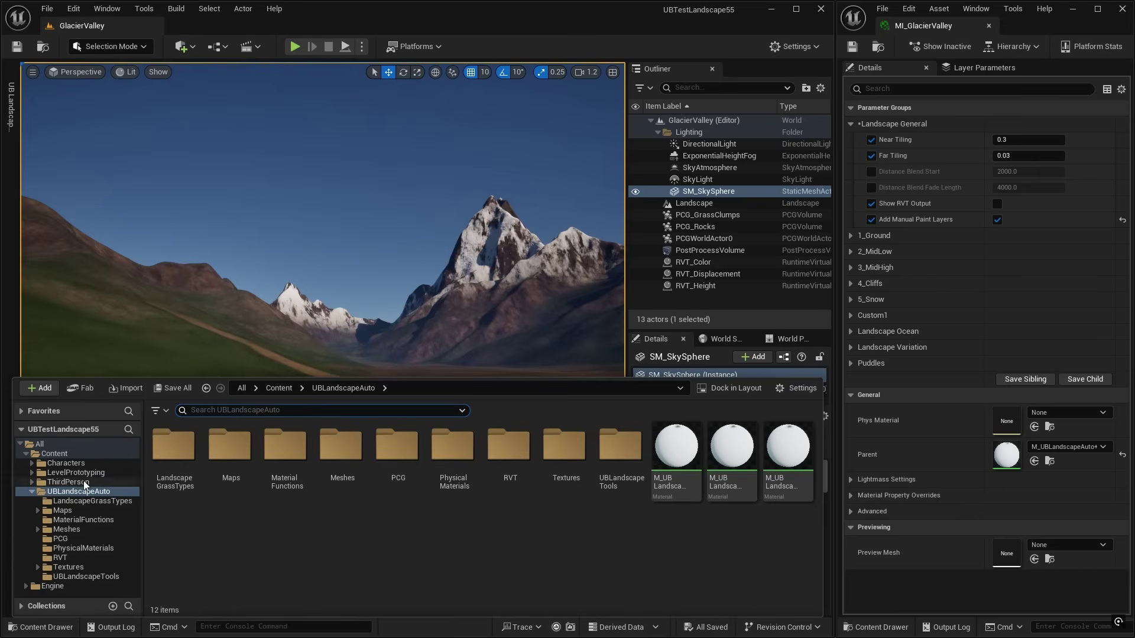
left_click(56, 512)
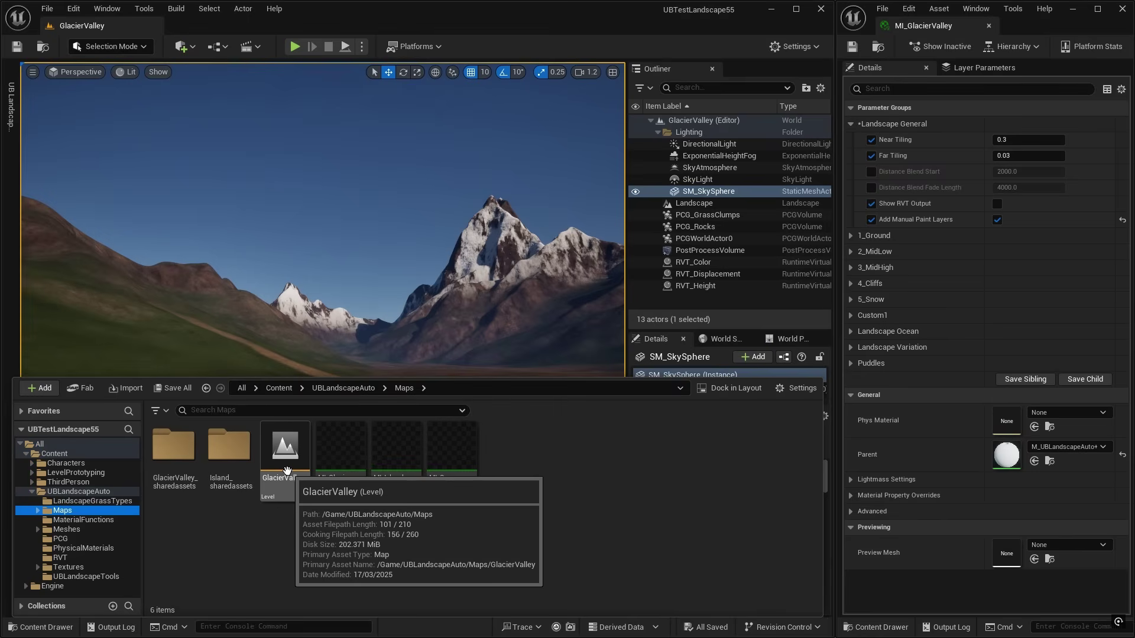
left_click(73, 9)
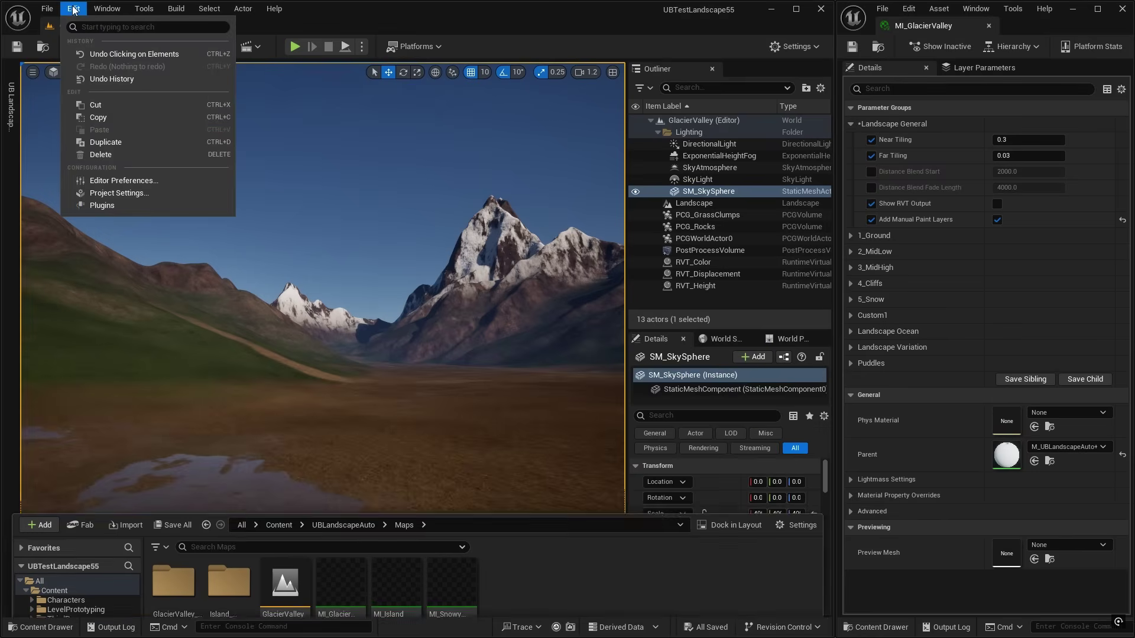
Enable the experimental Water plugin and restart the editor to apply it
left_click(129, 206)
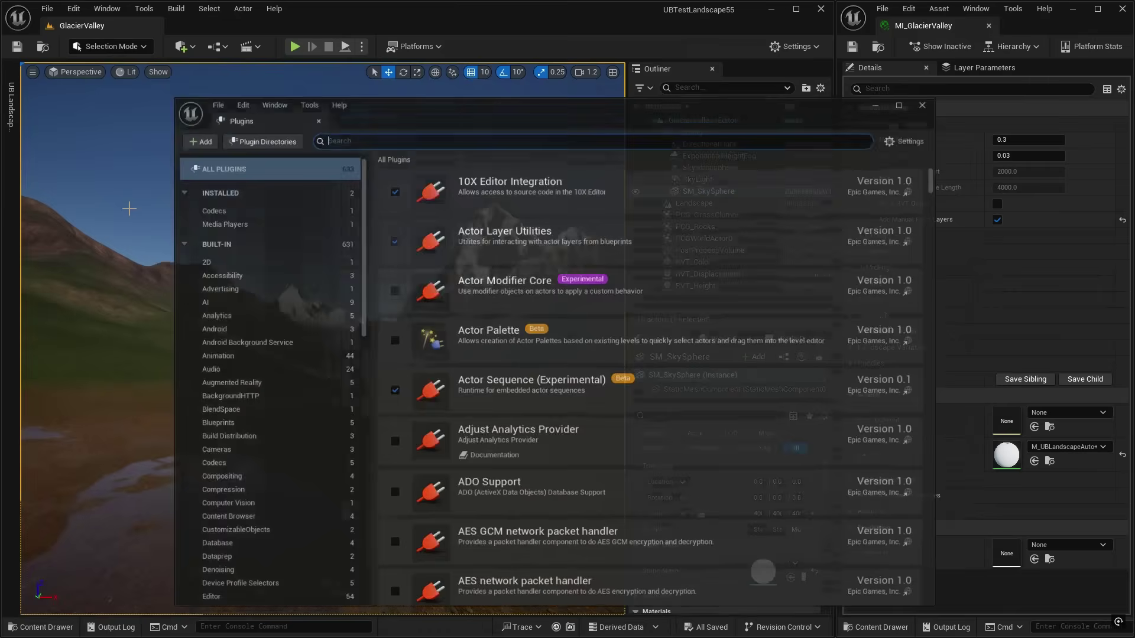
type("water")
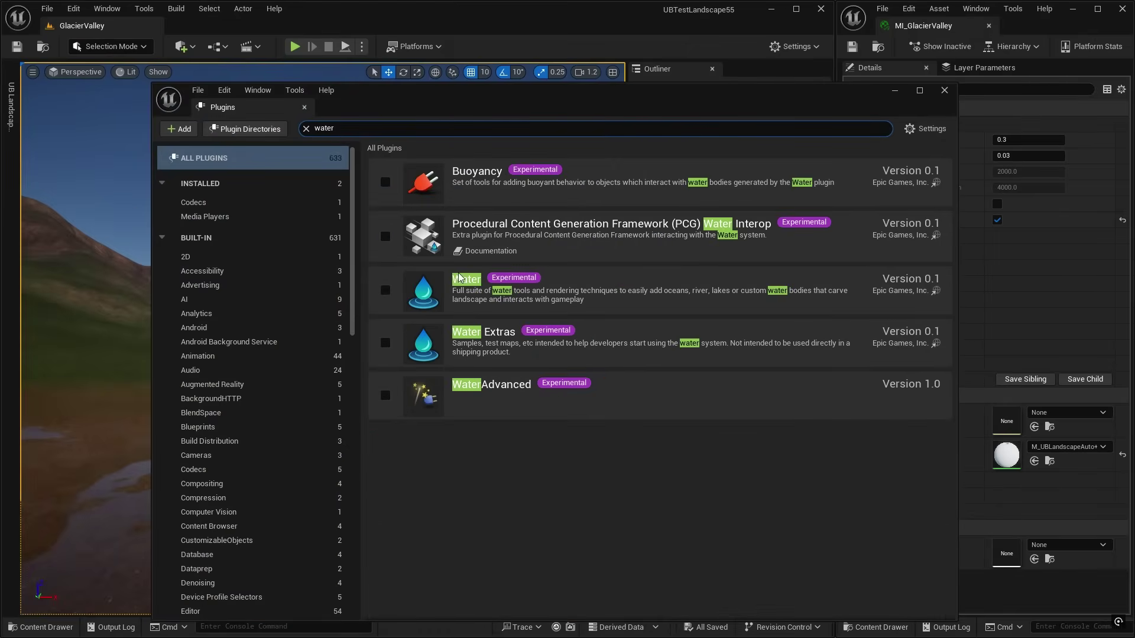
left_click(384, 290)
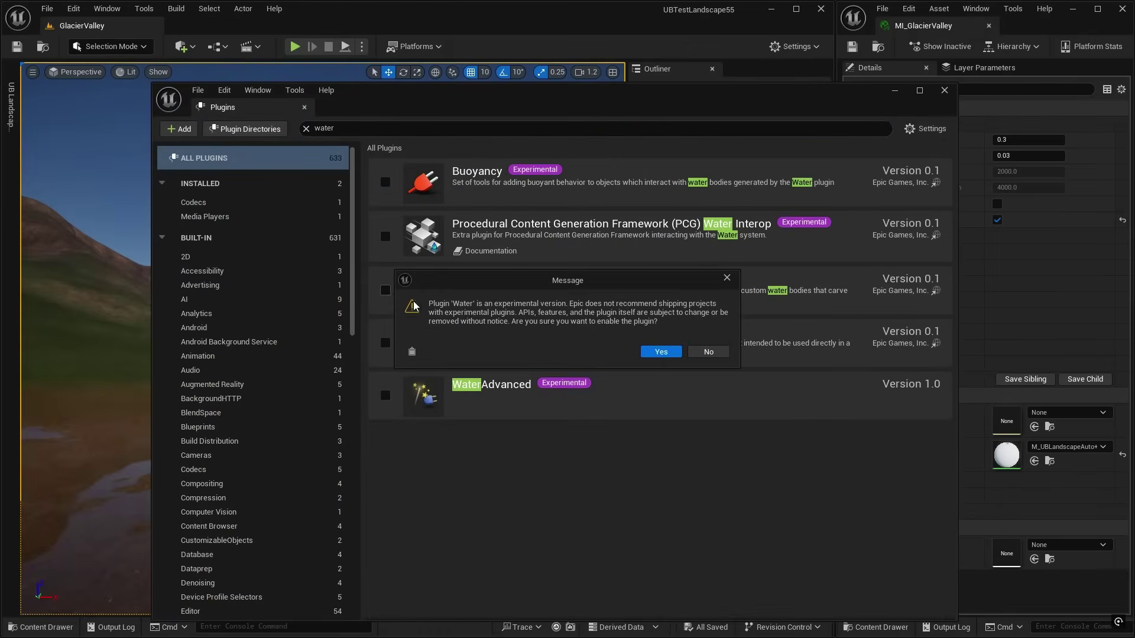
left_click(659, 352)
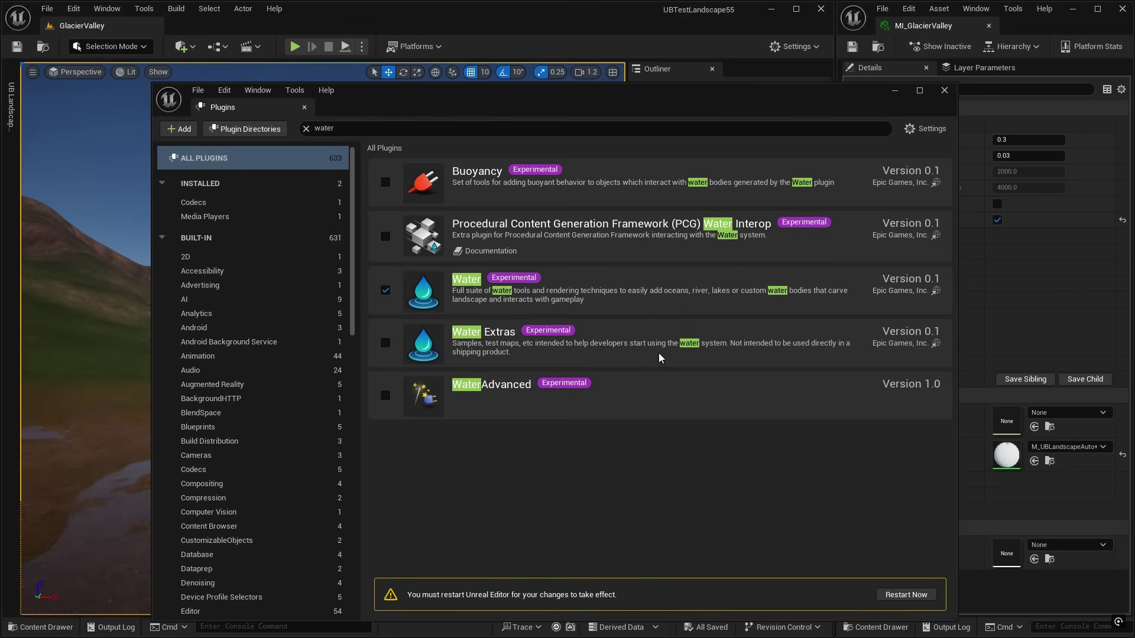
left_click(913, 598)
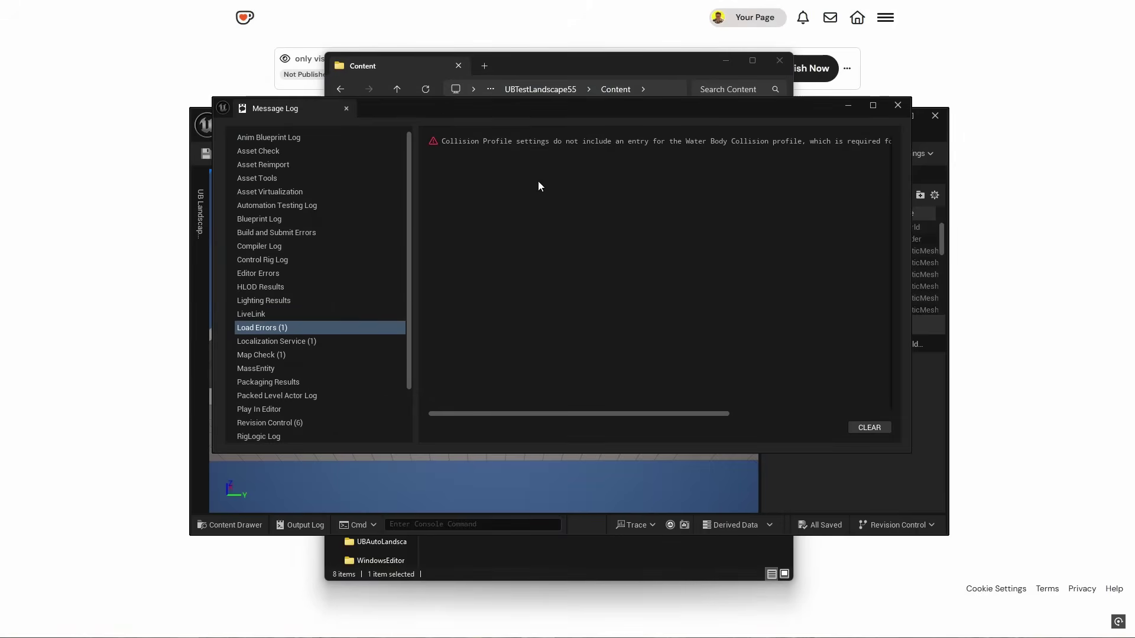
Add the missing Water Body Collision profile entry to DefaultEngine.ini from the load error, and close the message log
left_click_drag(579, 413, 468, 390)
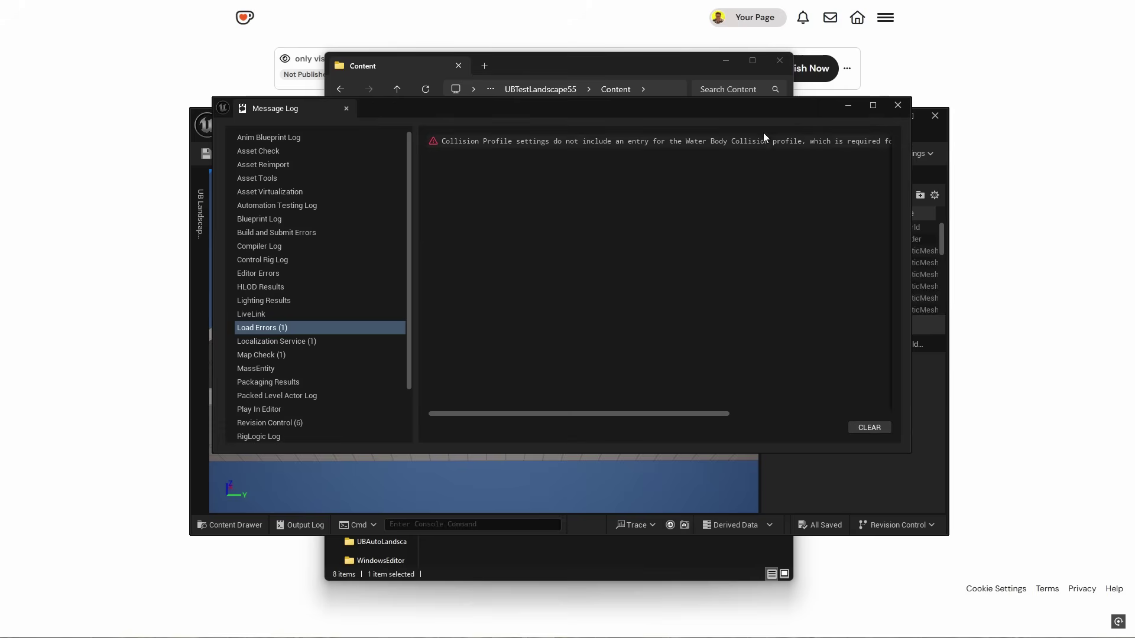
left_click_drag(598, 415, 768, 414)
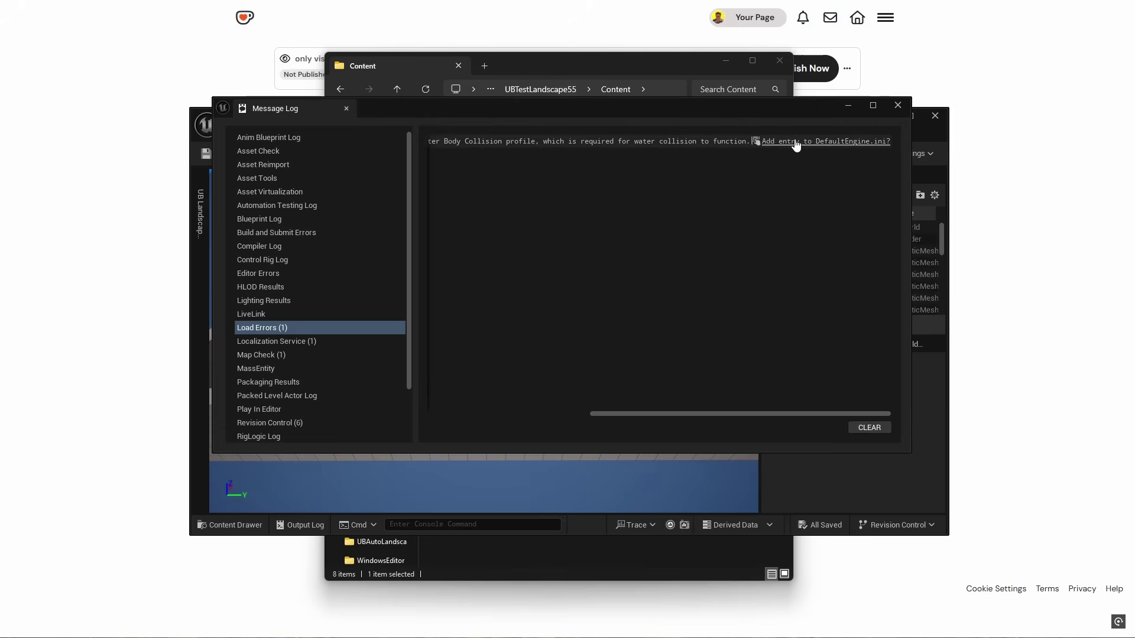
left_click(826, 142)
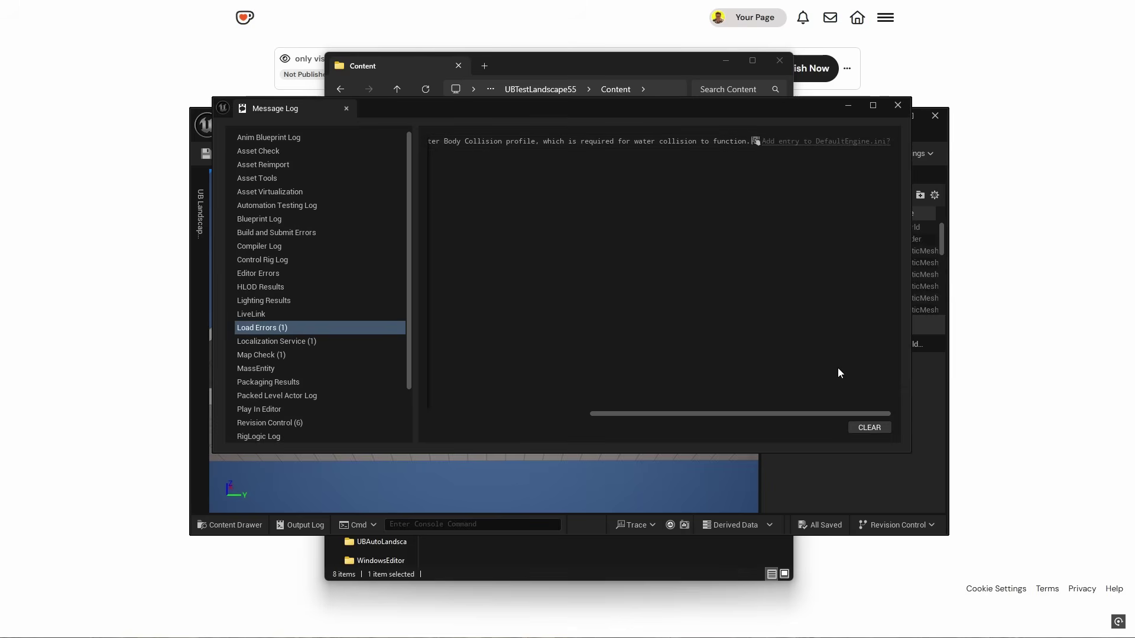
left_click(897, 105)
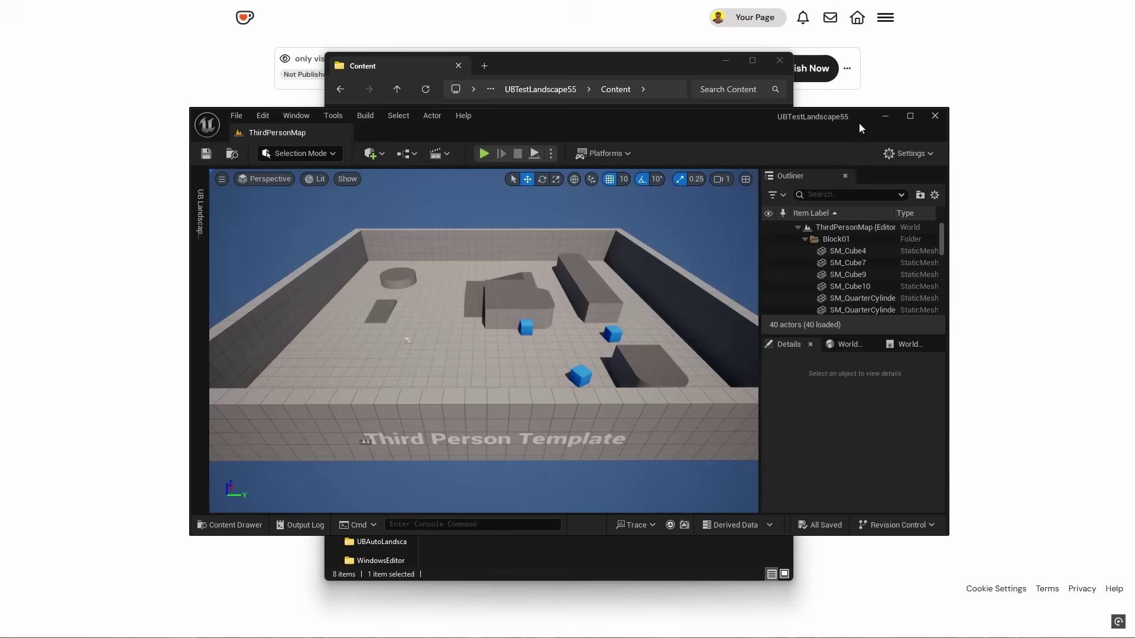
Maximize the editor window and open the Island level from the UBLandscapeAuto/Maps folder
left_click(910, 116)
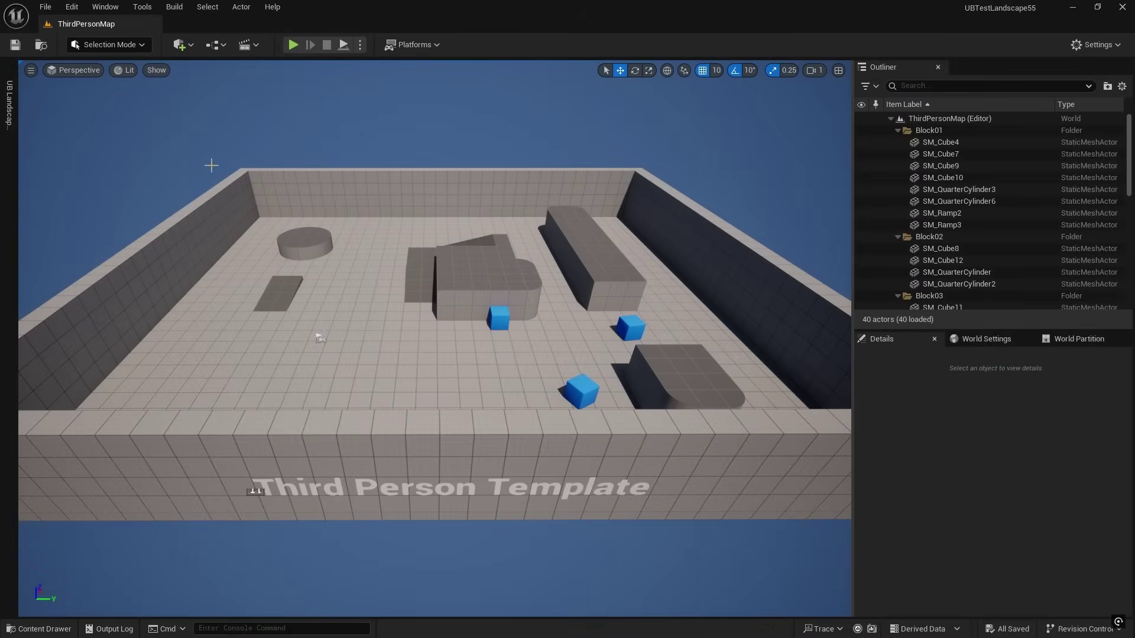
left_click(197, 112)
key("ctrl+space")
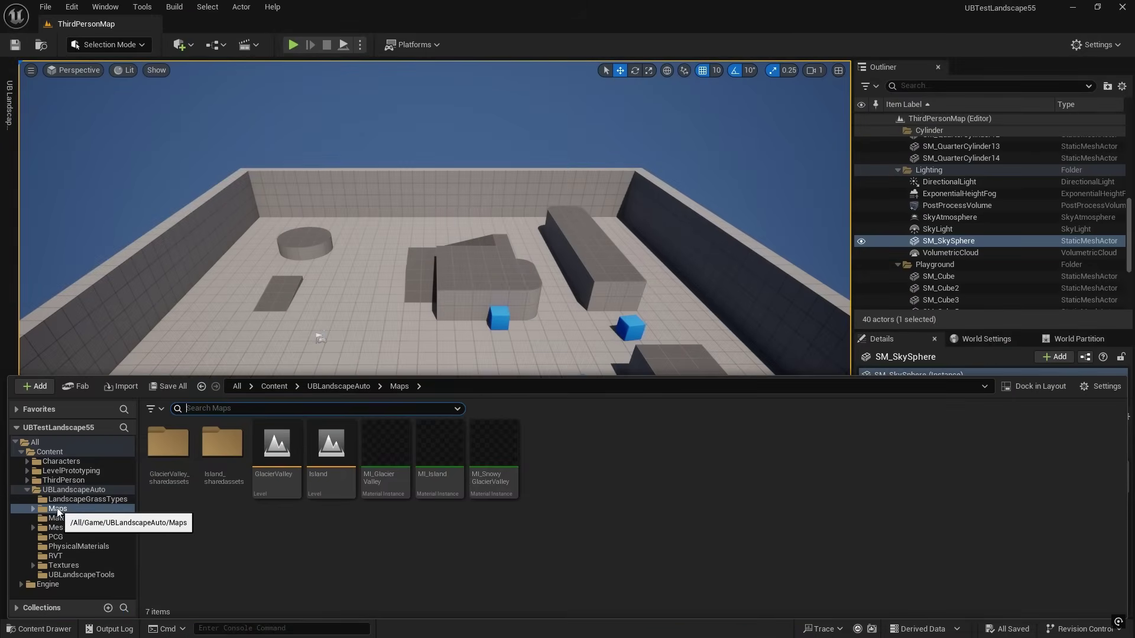
mouse_move(335, 439)
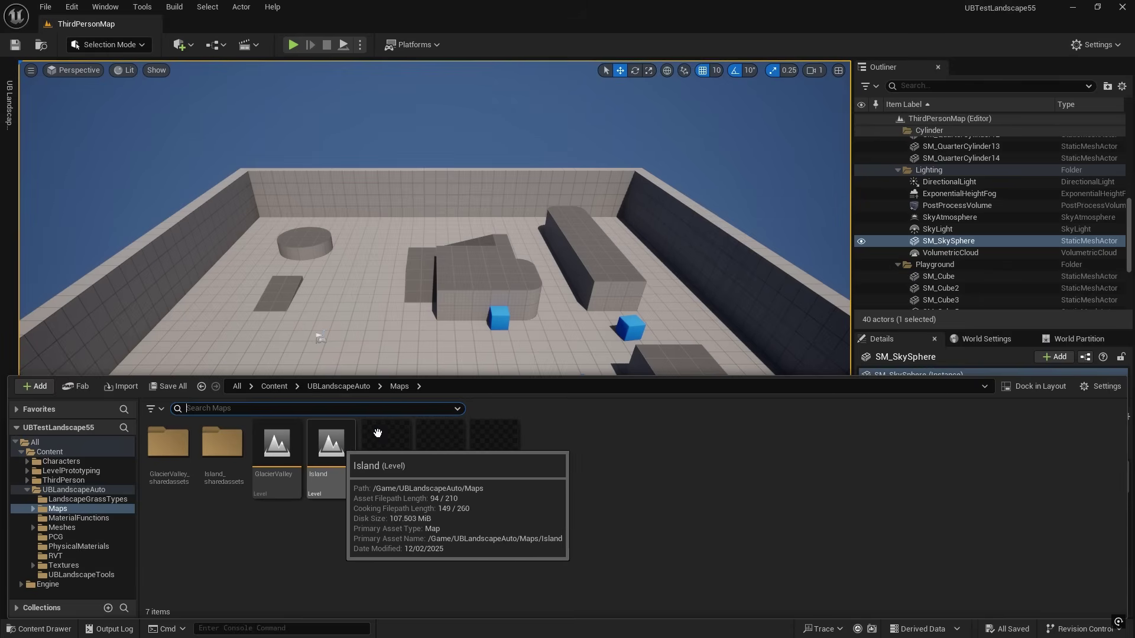
double_click(337, 445)
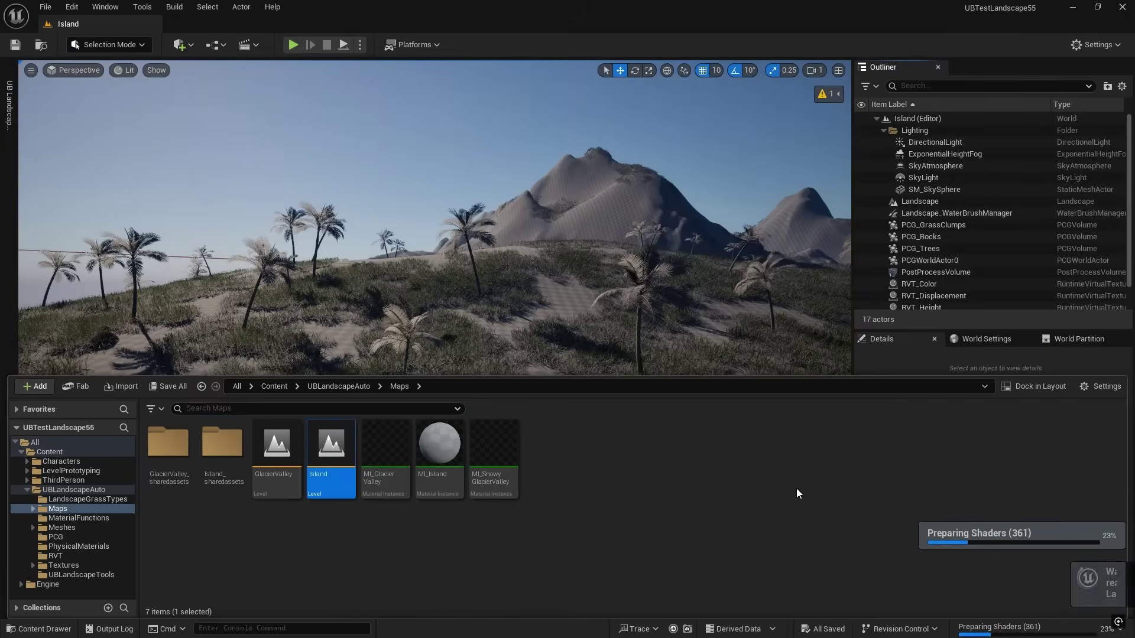
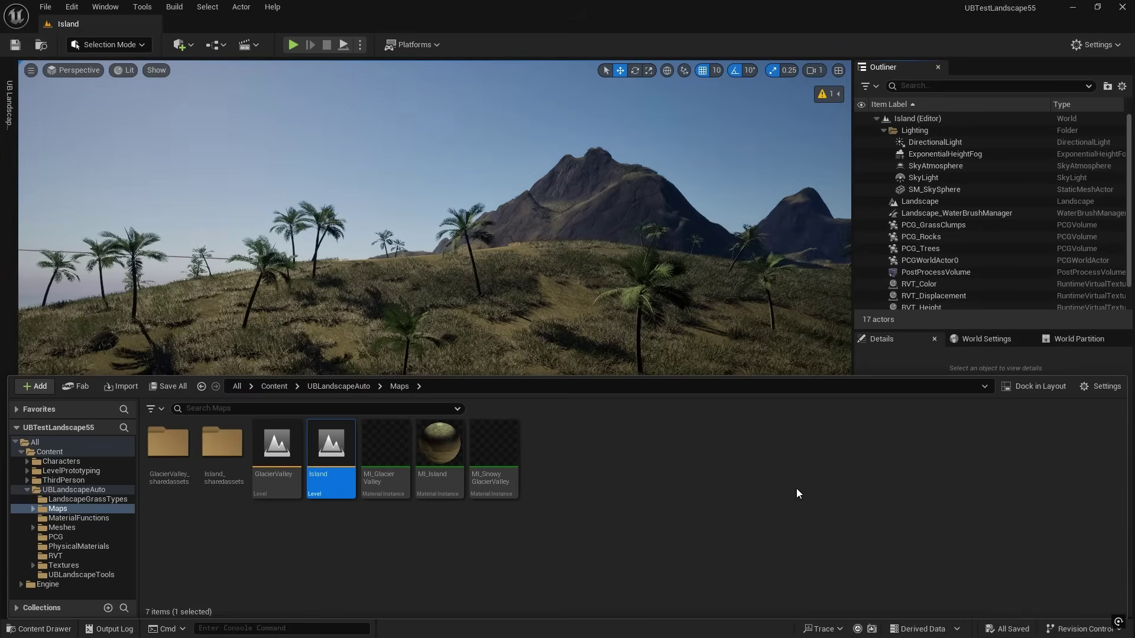
Hide the WaterBodyOcean actor to expose the terrain around the island
left_click(604, 65)
right_click_drag(604, 65, 604, 65)
right_click_drag(467, 375, 466, 377)
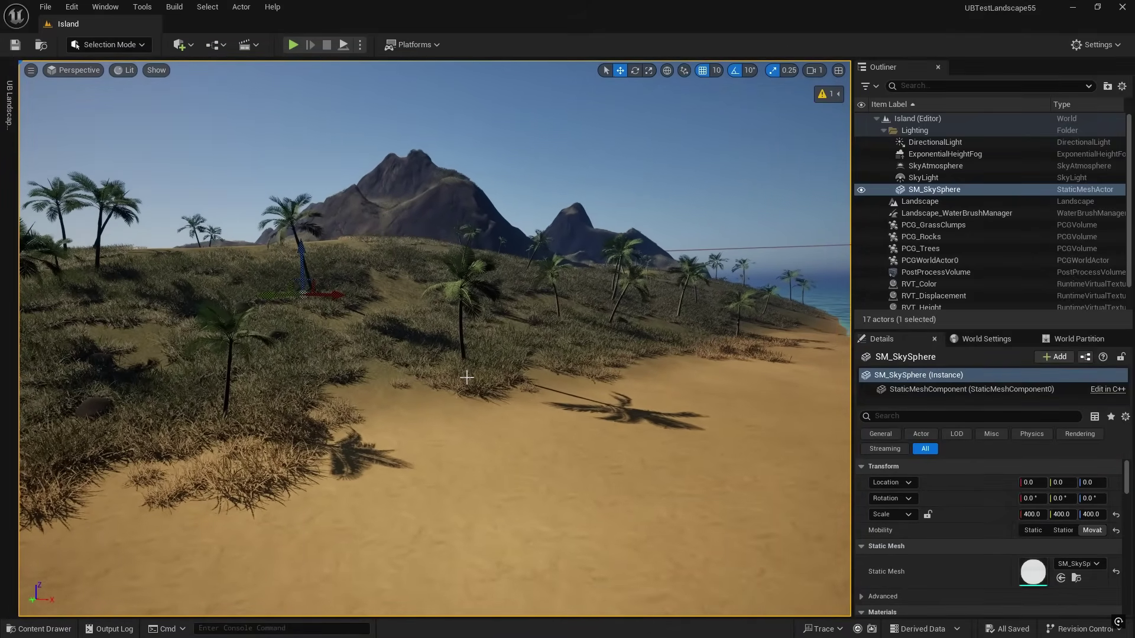
key("f")
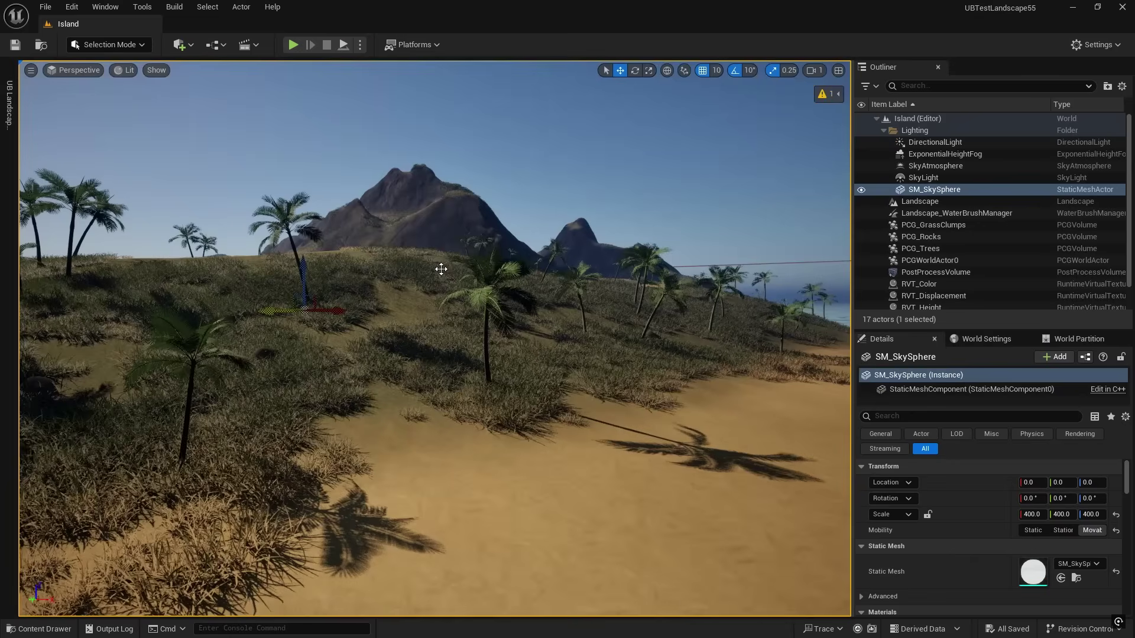
right_click_drag(530, 360, 602, 389)
key("e")
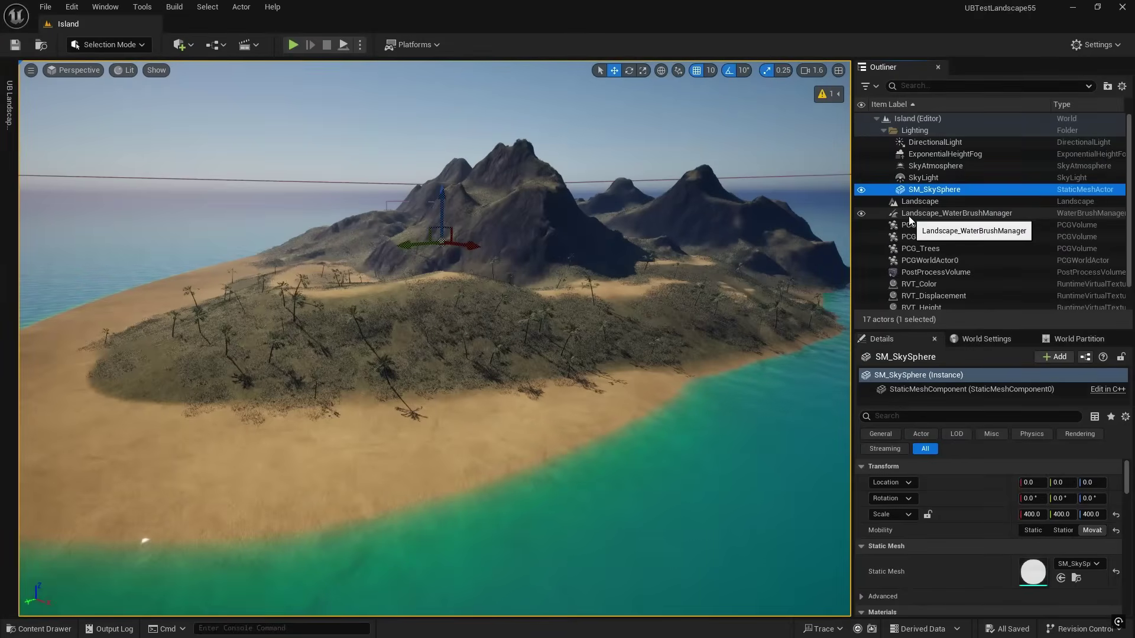
scroll(909, 216, "down", 2)
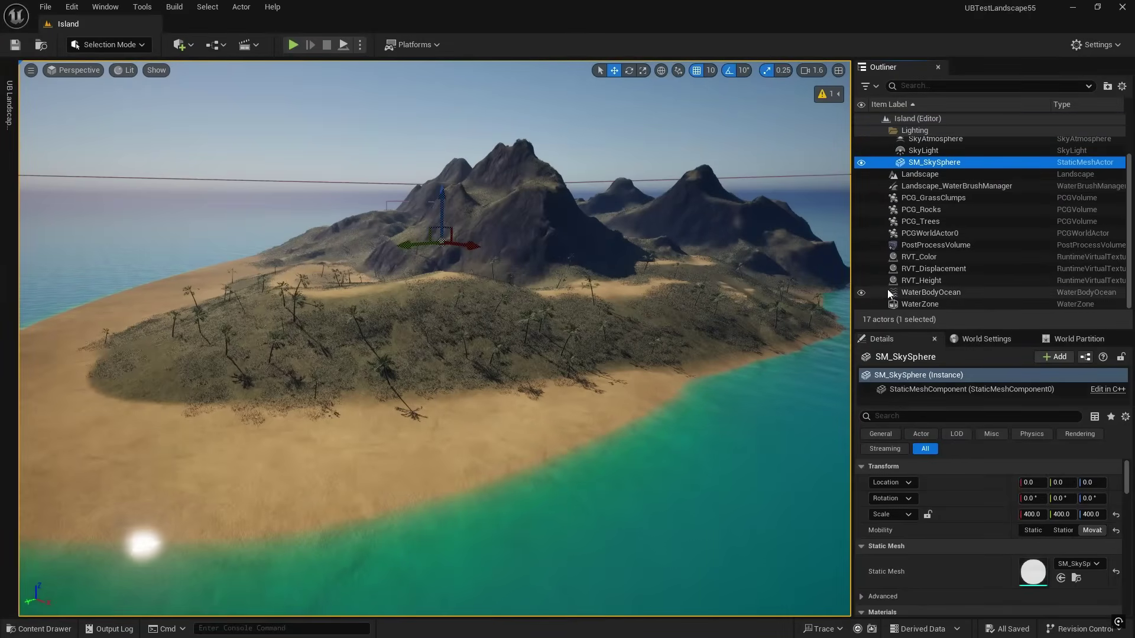
left_click(860, 293)
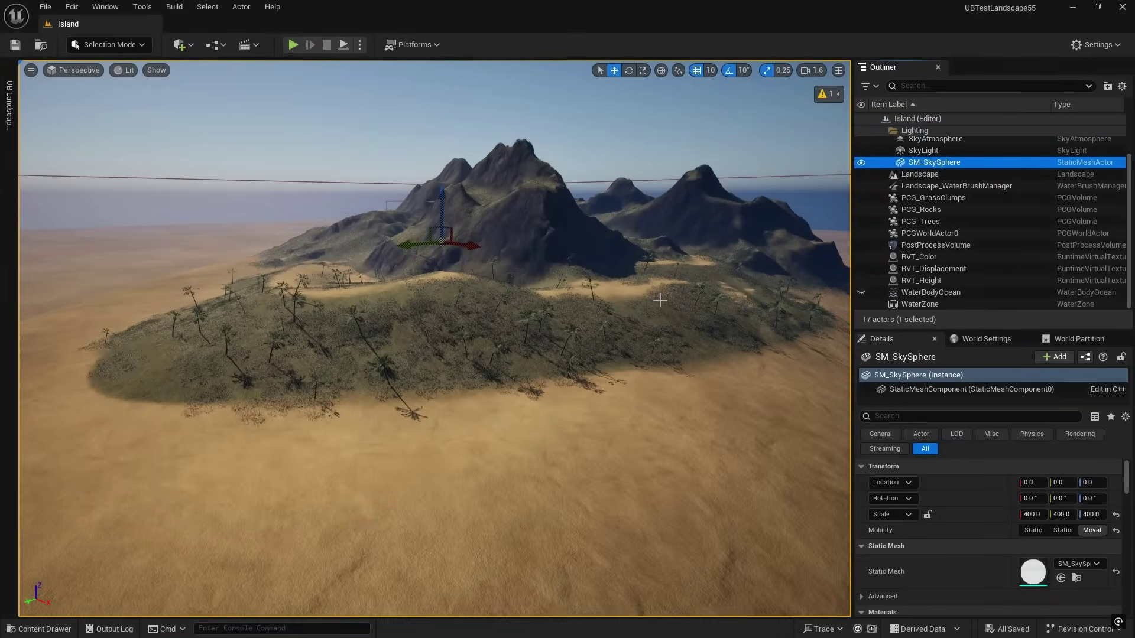
Open the Landscape actor's MI_Island material instance in its own editor beside the level and widen that editor
mouse_move(645, 300)
right_mouse_down()
mouse_move(610, 308)
mouse_move(627, 295)
right_mouse_up()
right_click_drag(409, 423, 438, 418)
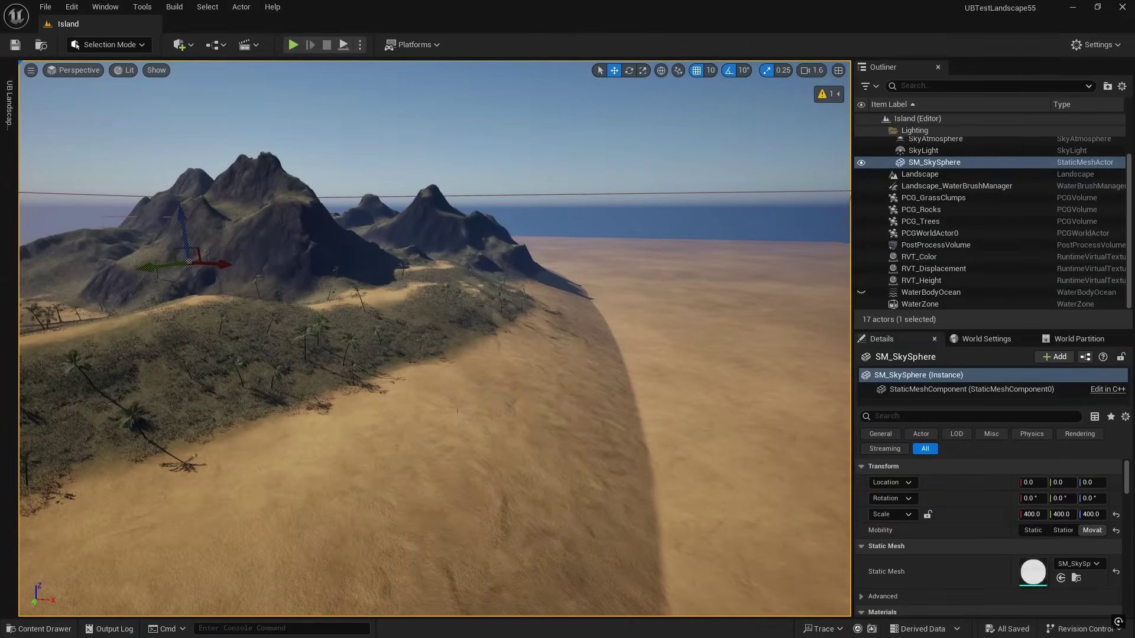
right_click_drag(649, 460, 303, 327)
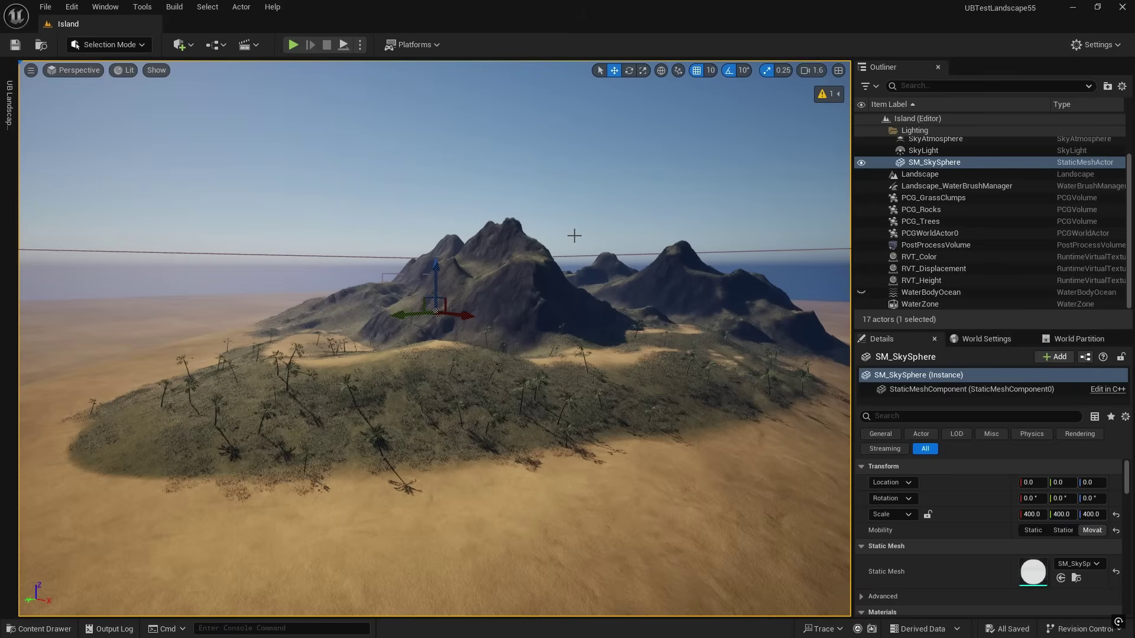
right_click_drag(574, 236, 581, 240)
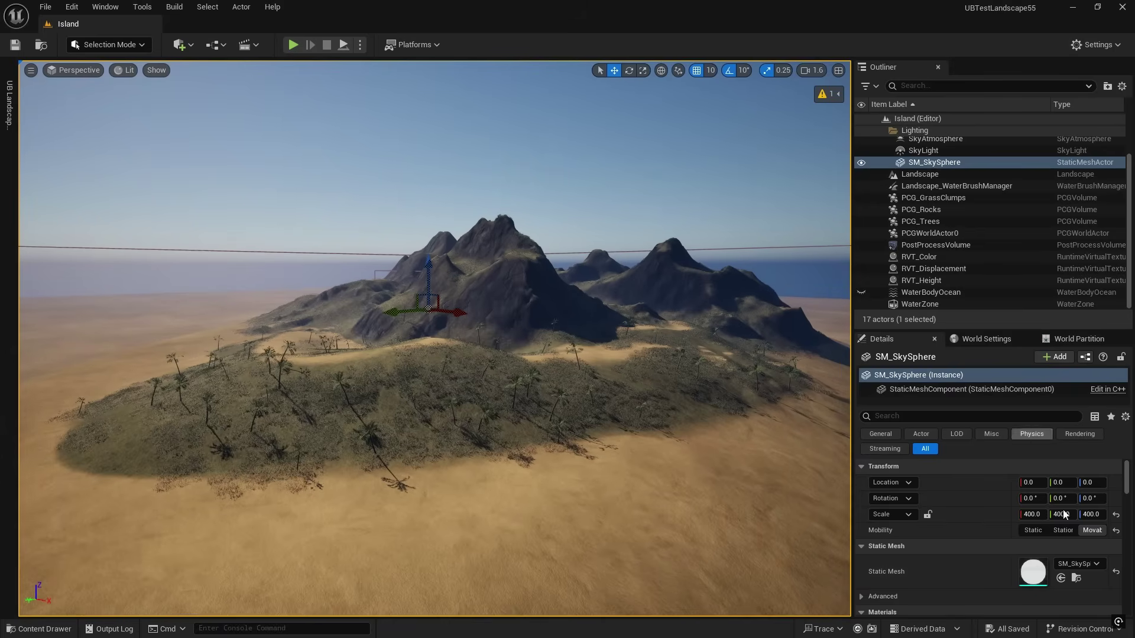
left_click(927, 174)
scroll(952, 545, "down", 8)
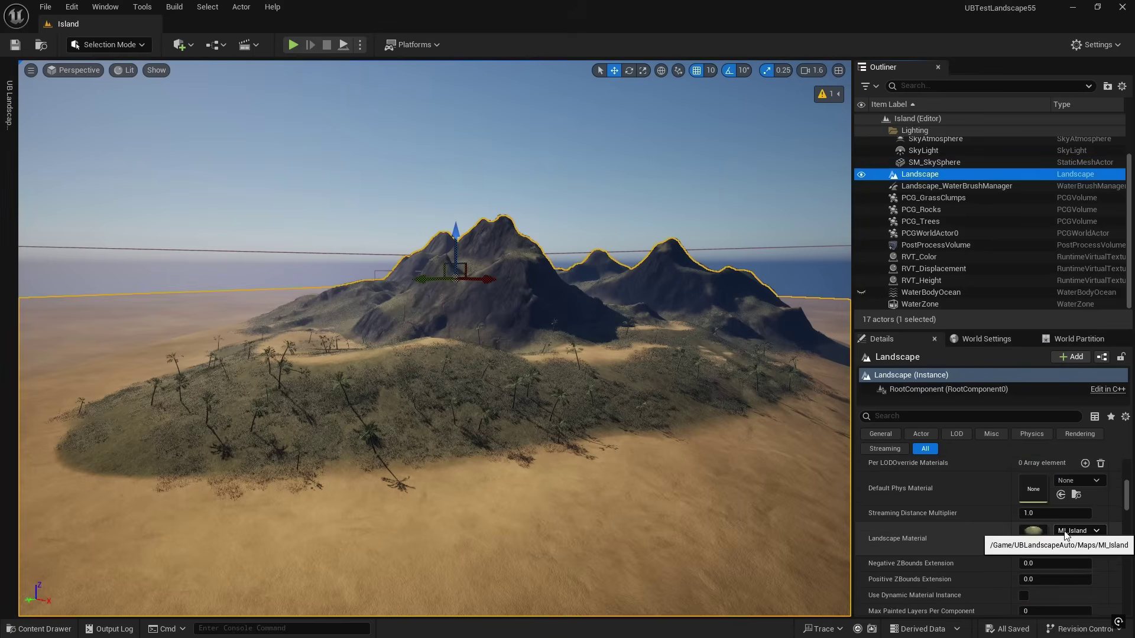
left_click(1076, 545)
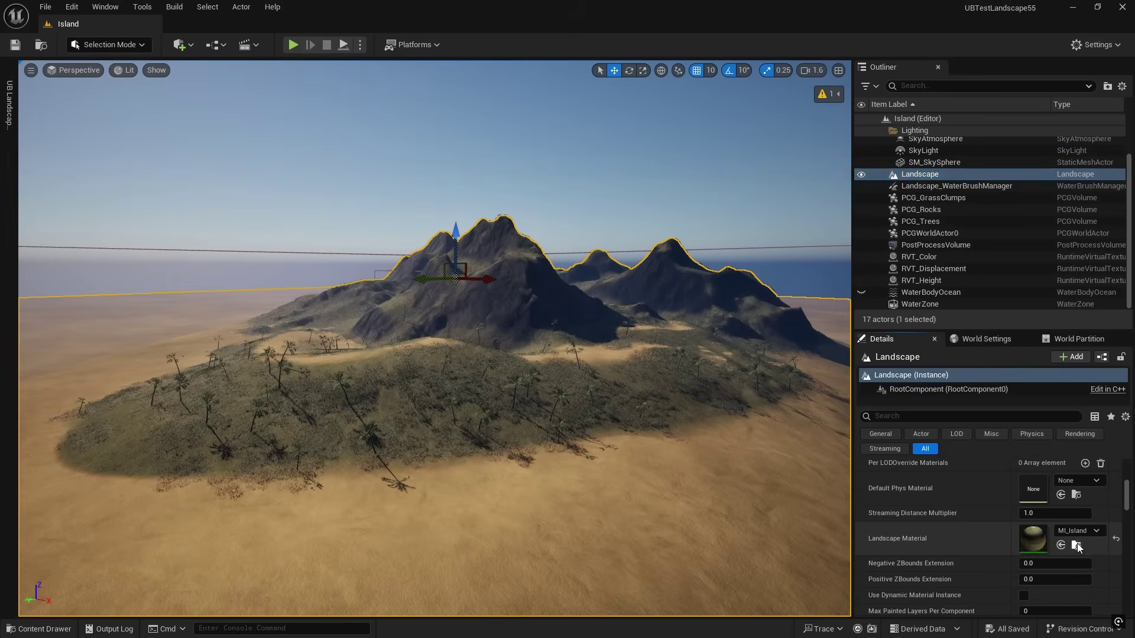
key("ctrl+space")
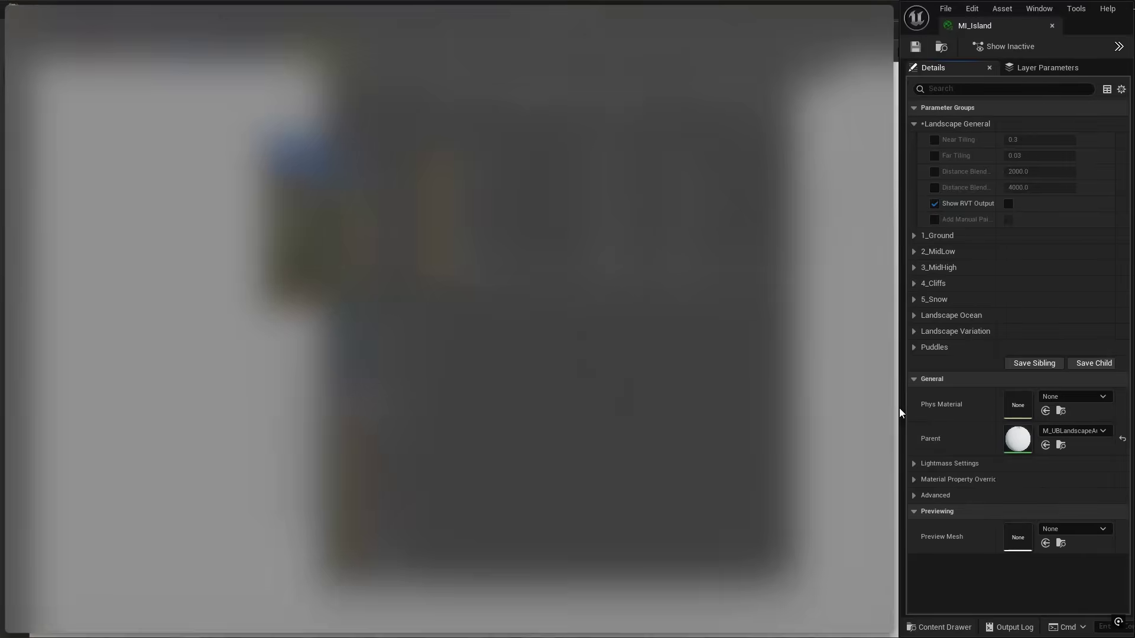
left_click_drag(899, 408, 873, 410)
left_click_drag(979, 315, 1003, 313)
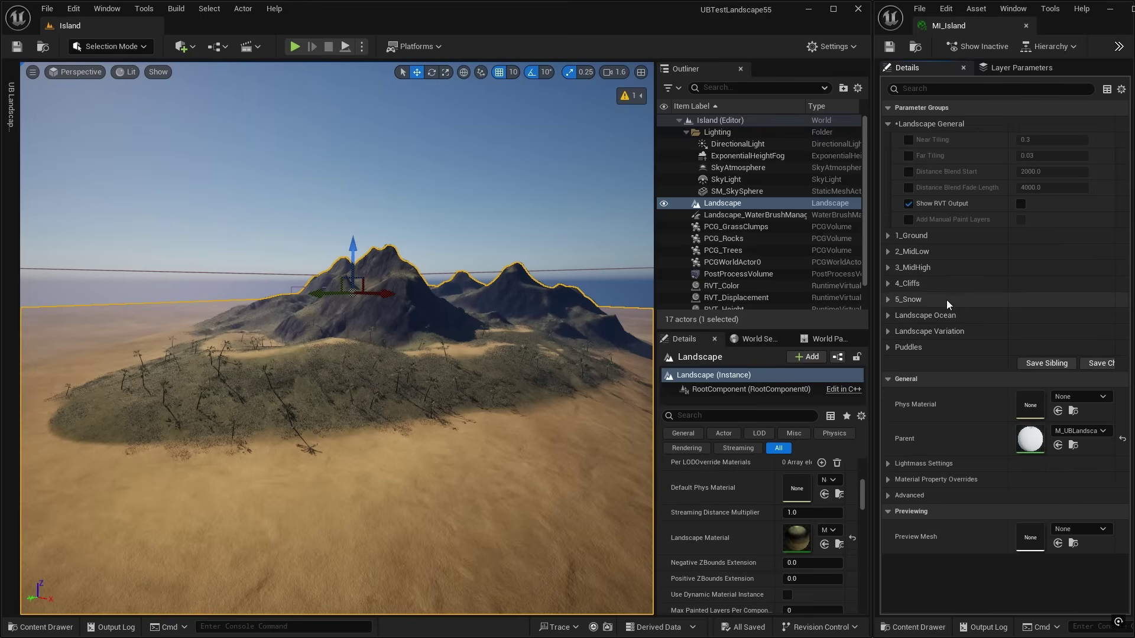
Switch Use Ocean Level Threshhold off in MI_Island's Landscape Ocean parameters, compare the terrain below sea level, and switch it back on
left_click(887, 317)
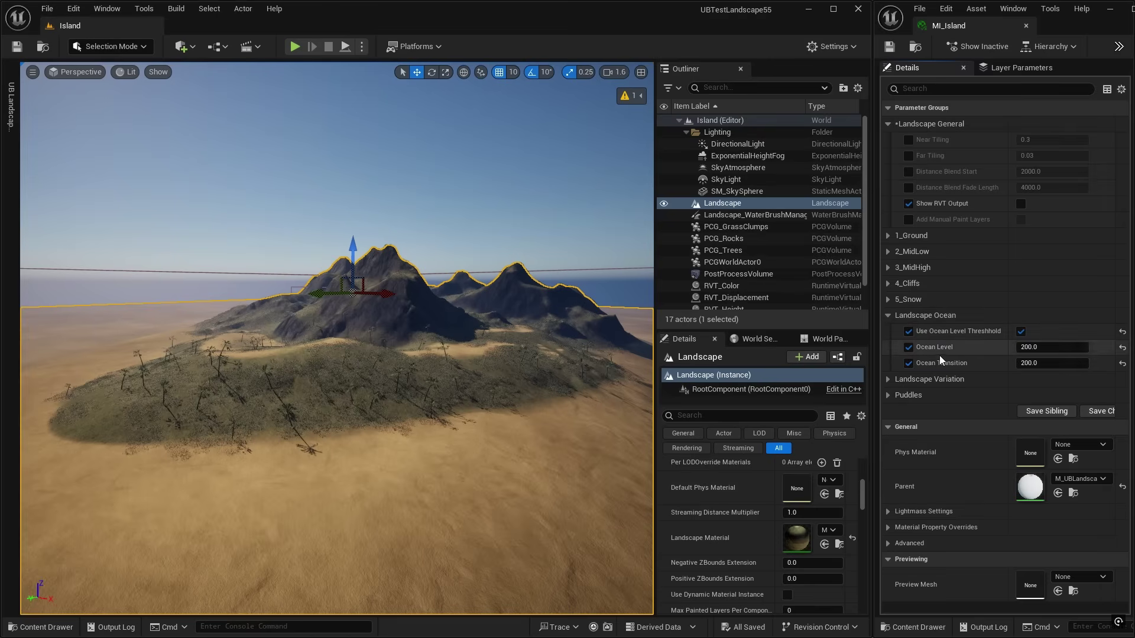
mouse_move(940, 353)
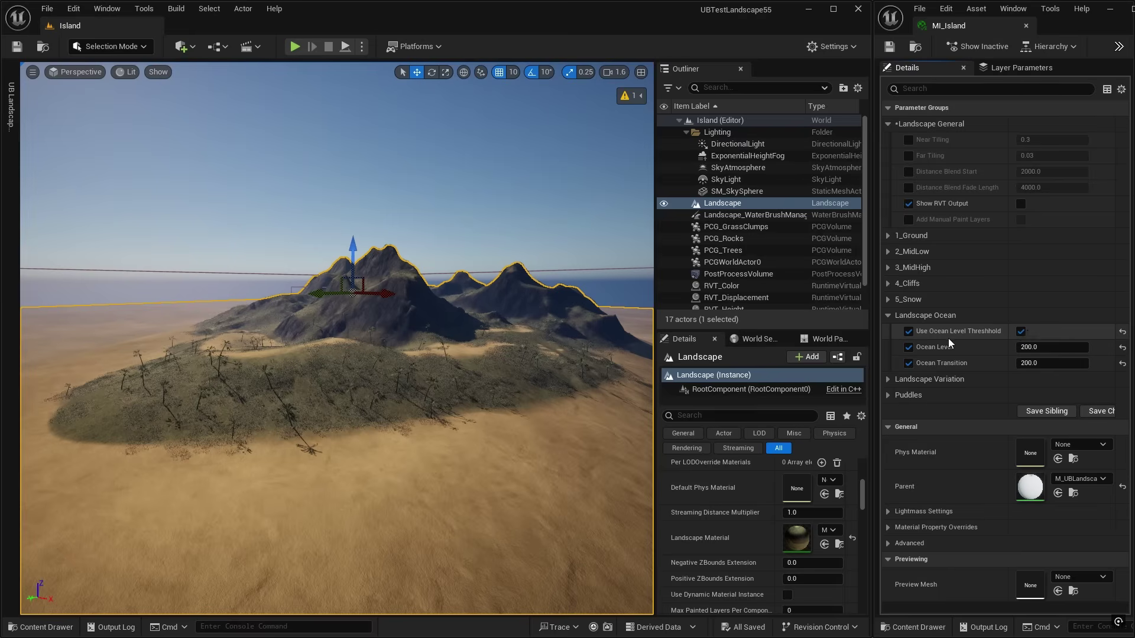
left_click(1021, 331)
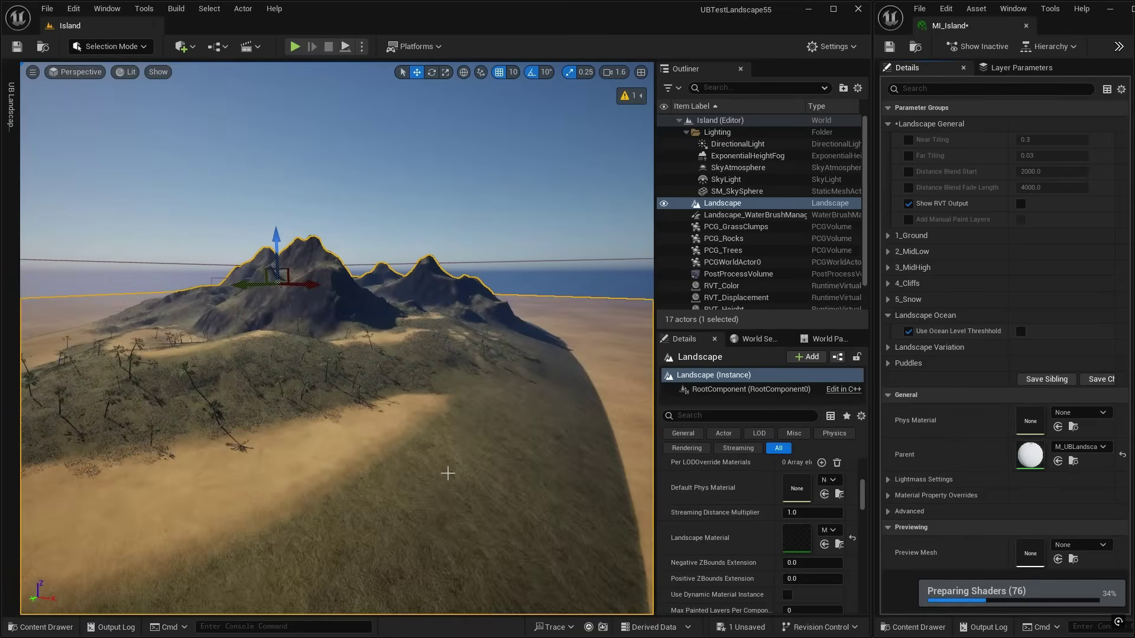
right_click_drag(471, 473, 468, 418)
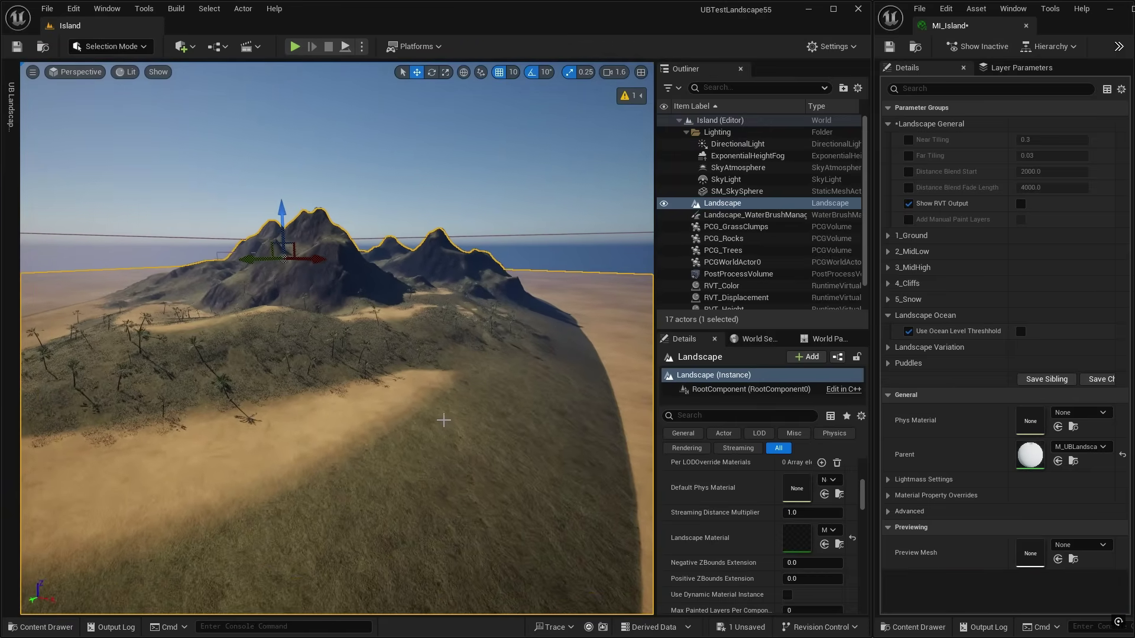
right_click_drag(544, 477, 526, 463)
left_click(1021, 331)
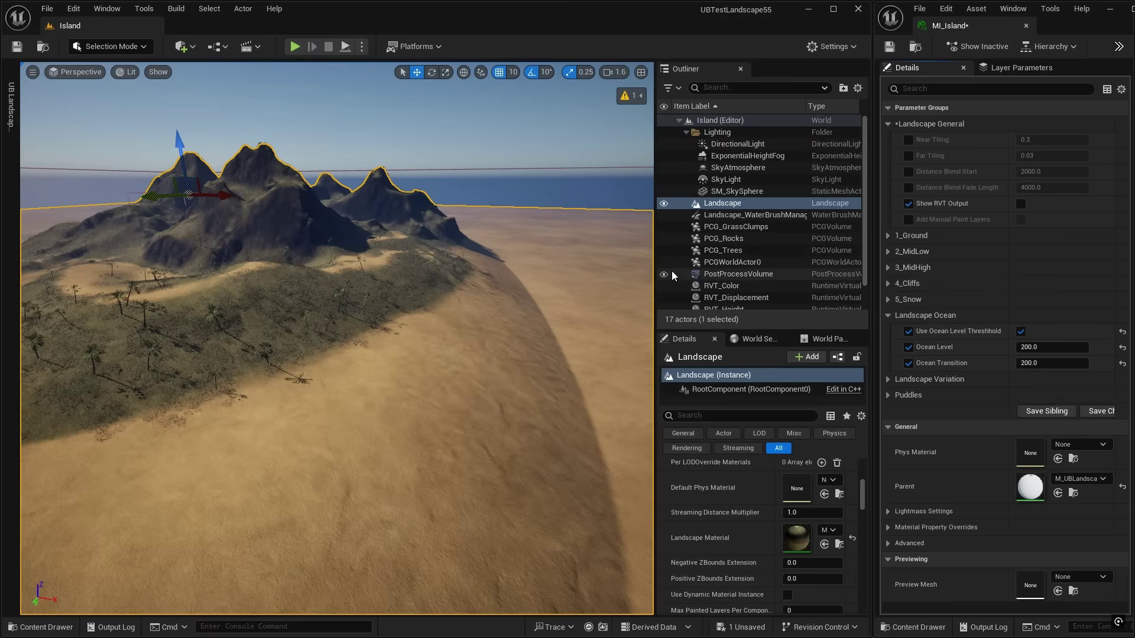
Make the WaterBodyOcean actor visible again and inspect the island's shoreline up close
scroll(672, 275, "down", 1)
left_click(664, 293)
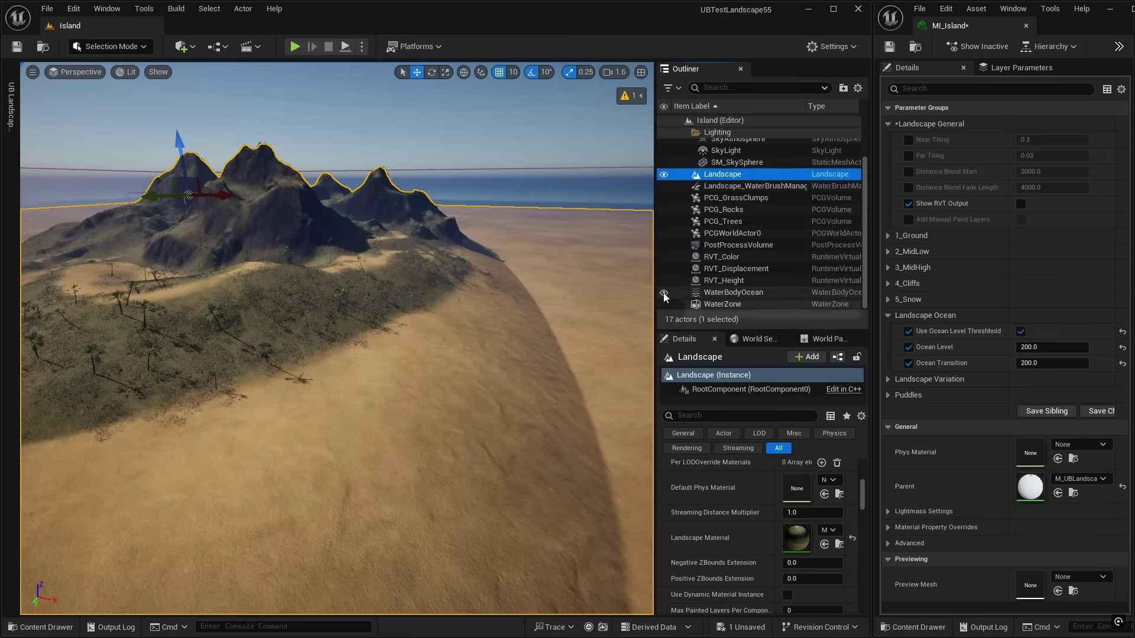
left_click(663, 293)
mouse_move(414, 355)
right_mouse_down()
mouse_move(366, 342)
mouse_move(425, 343)
right_mouse_up()
scroll(390, 343, "up", 1)
key("f")
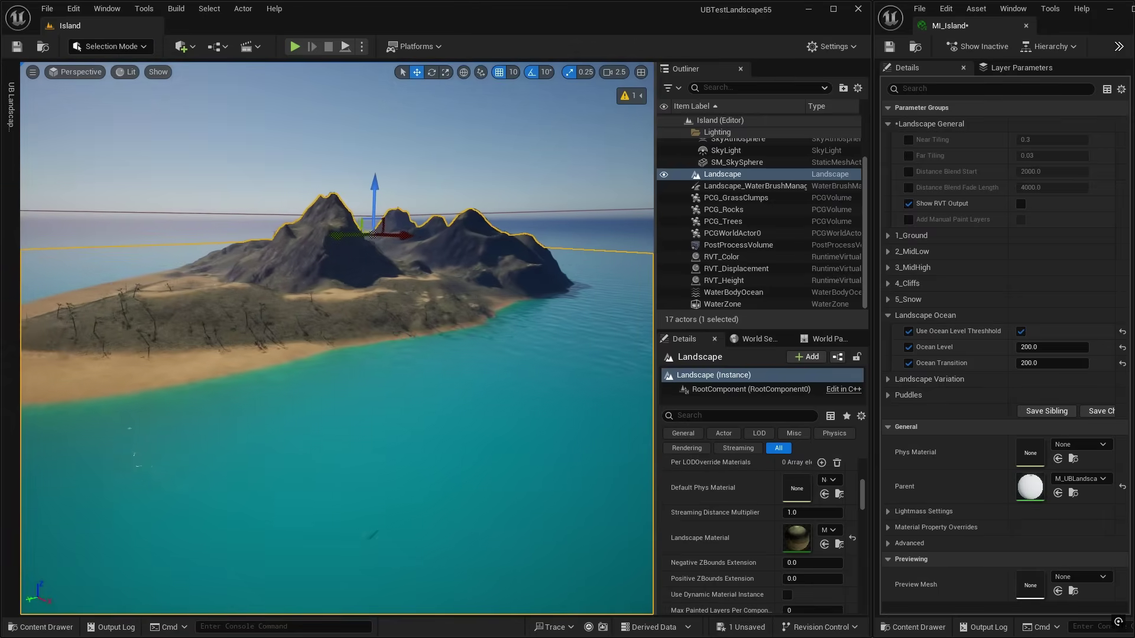
key("w")
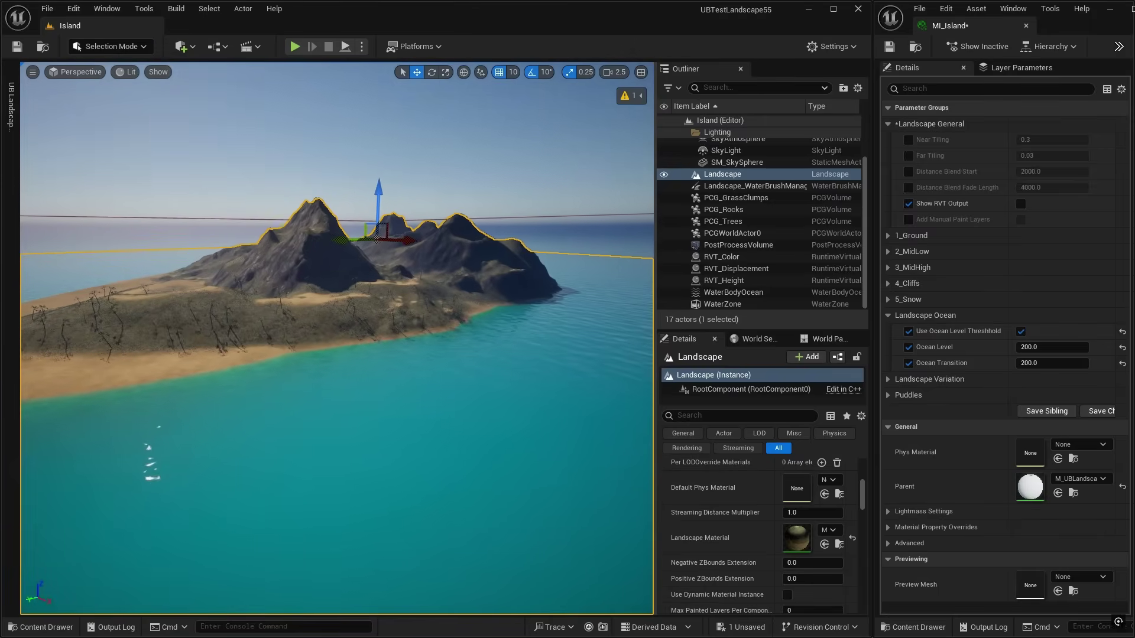
key("w")
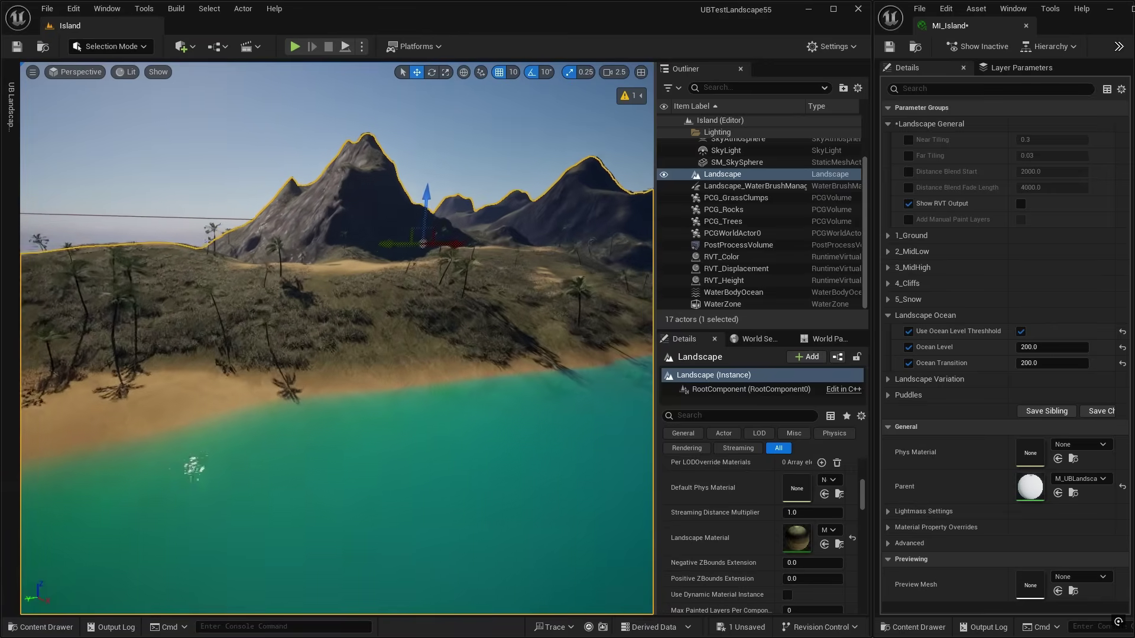
Set MI_Island's Ocean Transition to 0 and inspect the sand edge along the island's shoreline
left_click(1039, 364)
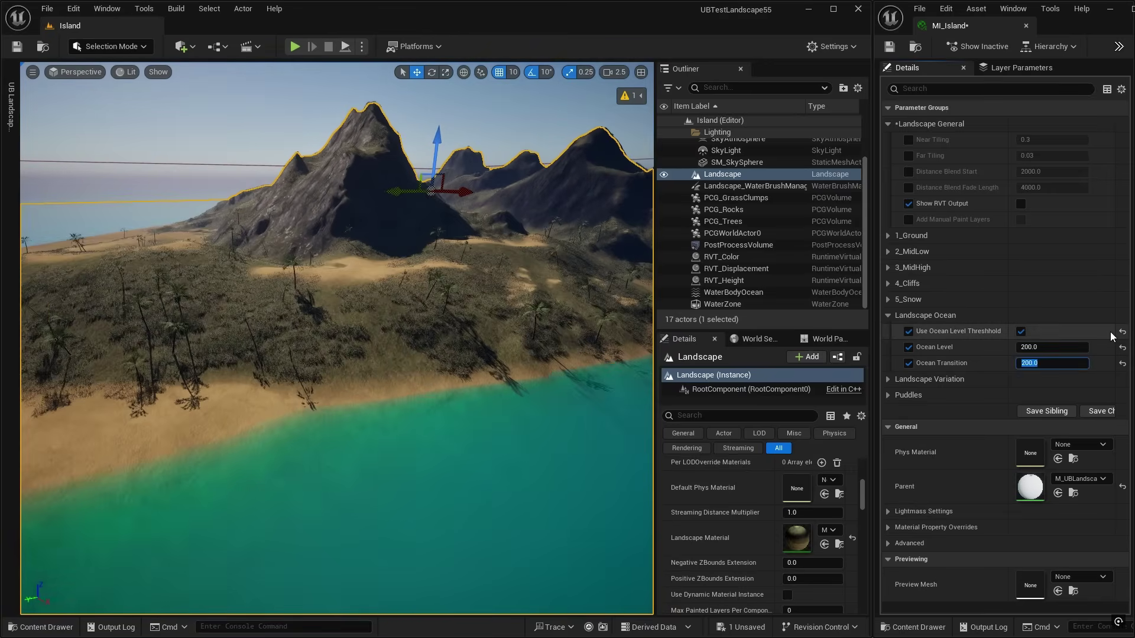
type("0")
key("Return")
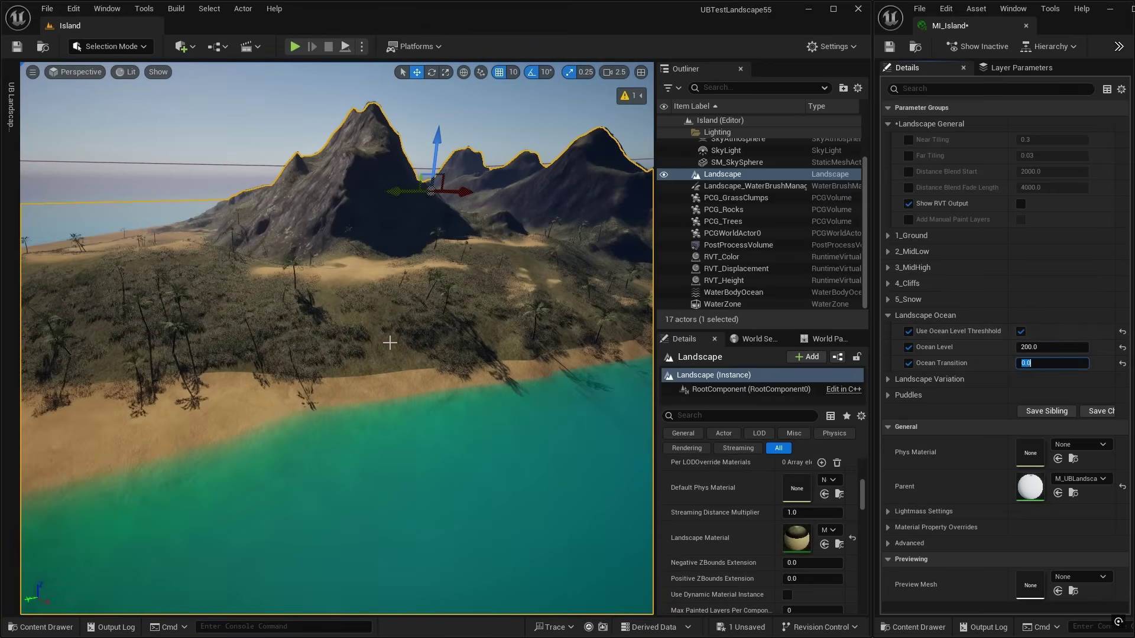
right_click_drag(468, 414, 448, 384)
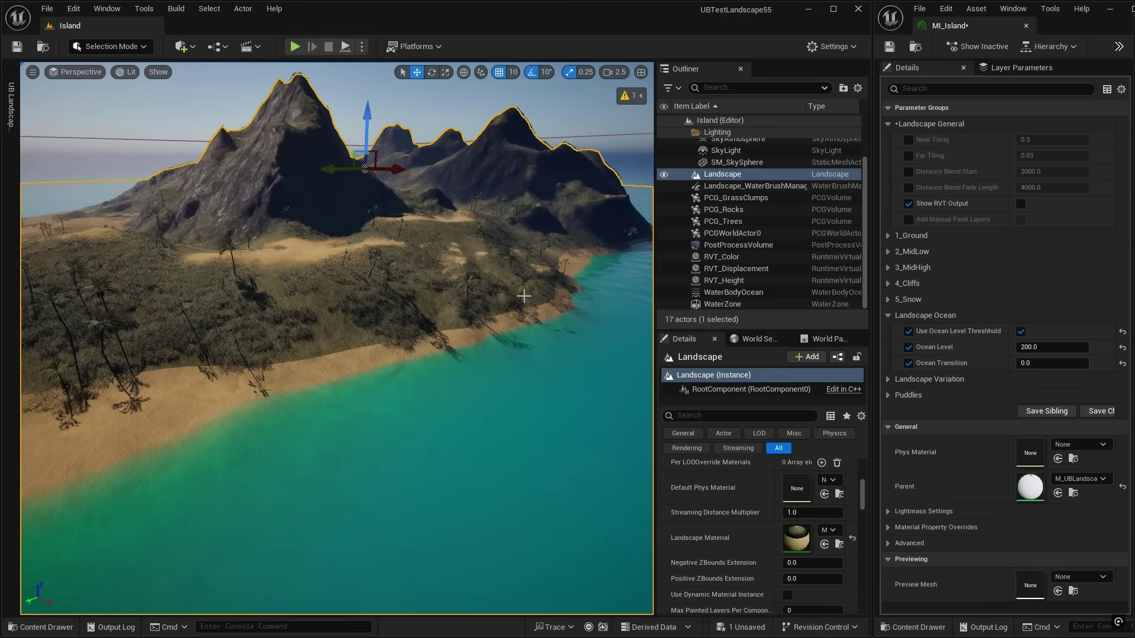
mouse_move(354, 374)
right_mouse_down()
mouse_move(337, 375)
mouse_move(355, 374)
right_mouse_up()
mouse_move(366, 316)
right_mouse_down()
mouse_move(414, 322)
mouse_move(366, 316)
right_mouse_up()
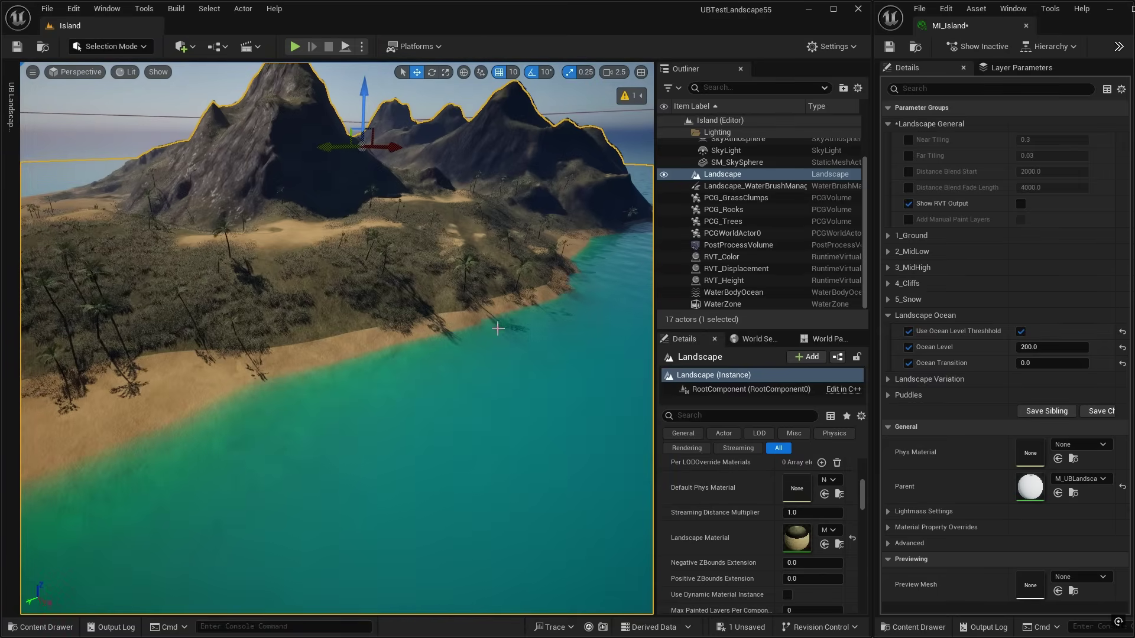
Switch MI_Island's Ocean Transition to 200 for comparison and return it to 0
left_click(1049, 363)
type("200")
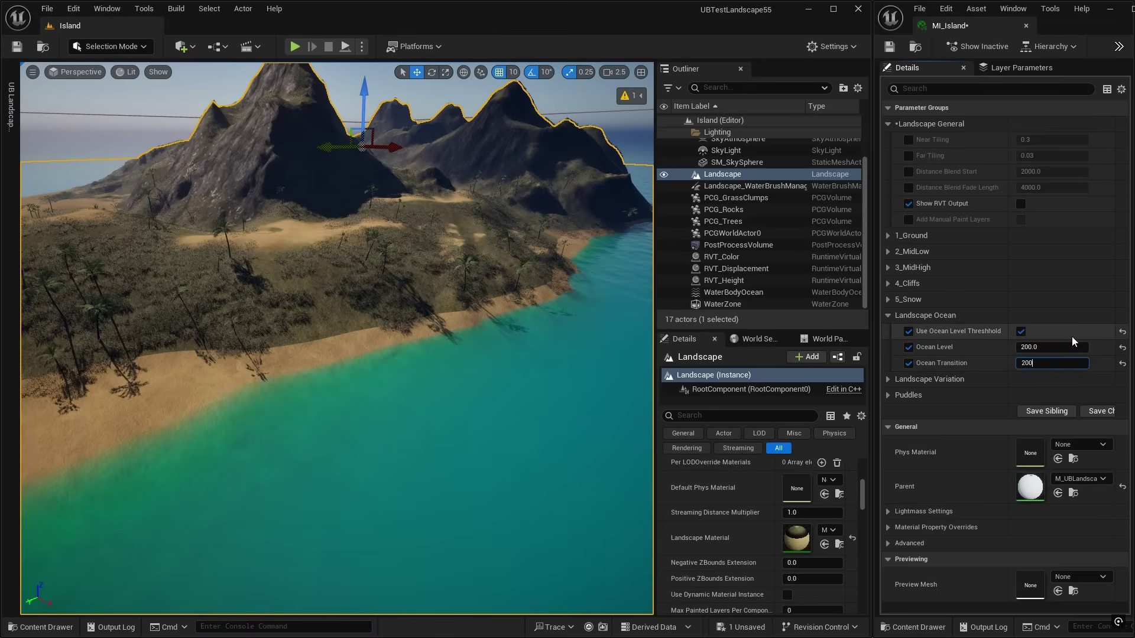
key("Return")
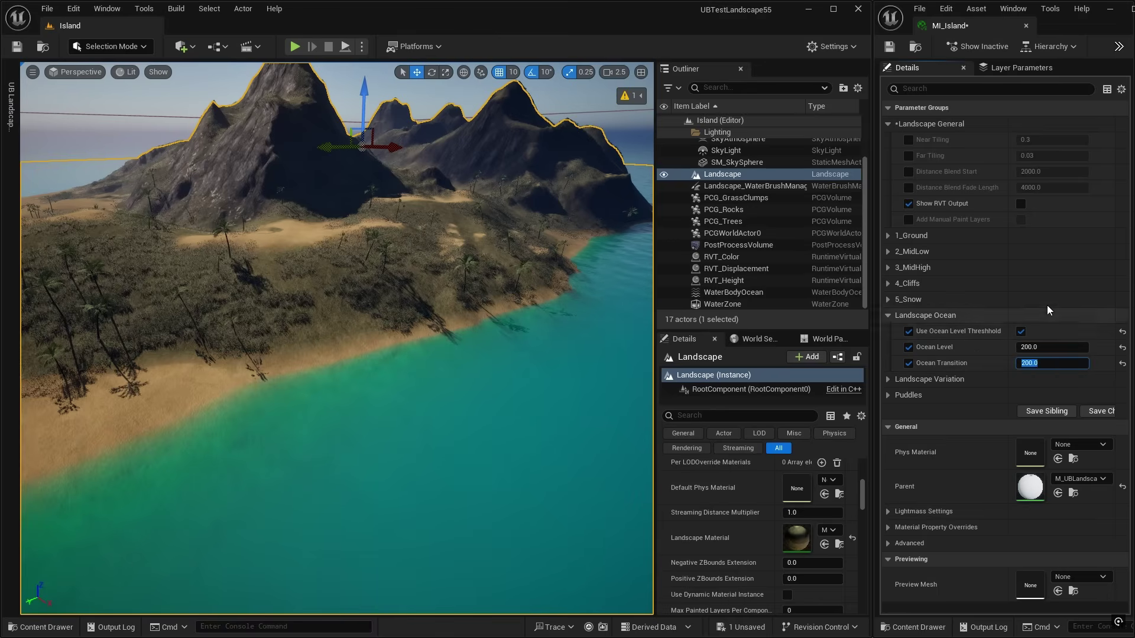
type("0")
key("Return")
Set MI_Island's Ocean Level to 0 and look over the shoreline from different angles
left_click(1049, 348)
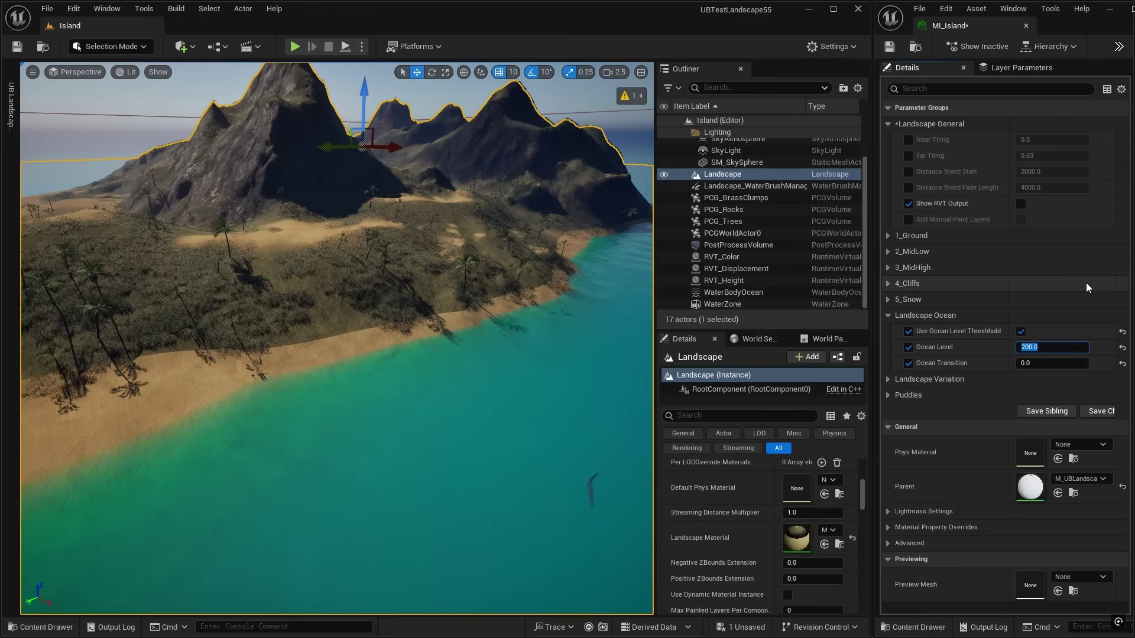
type("0")
key("Return")
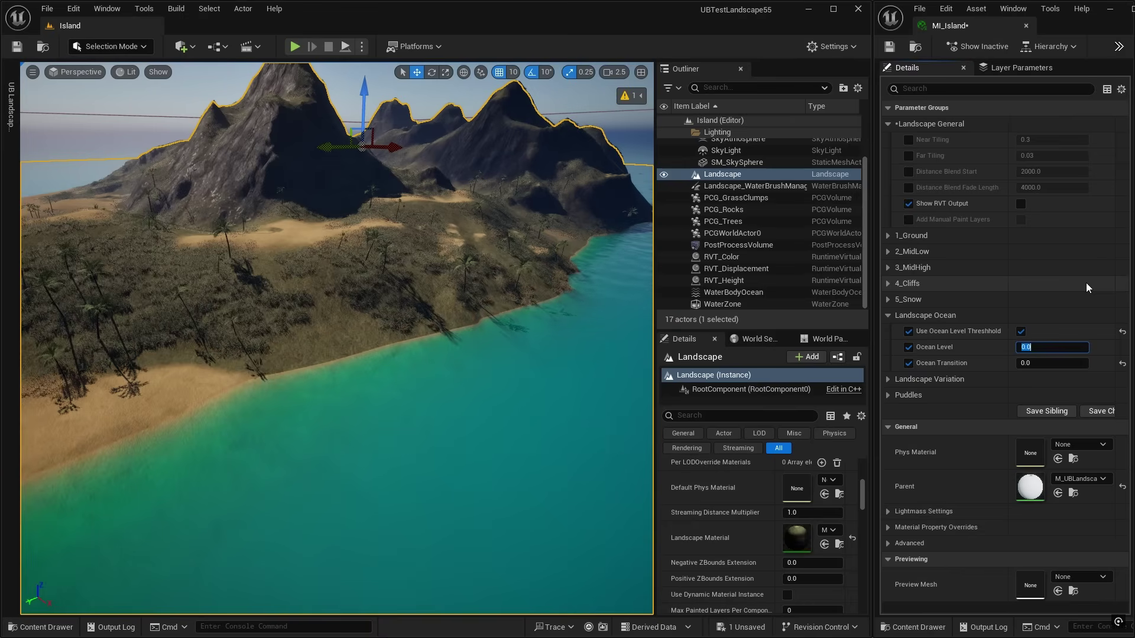
scroll(517, 402, "up", 5)
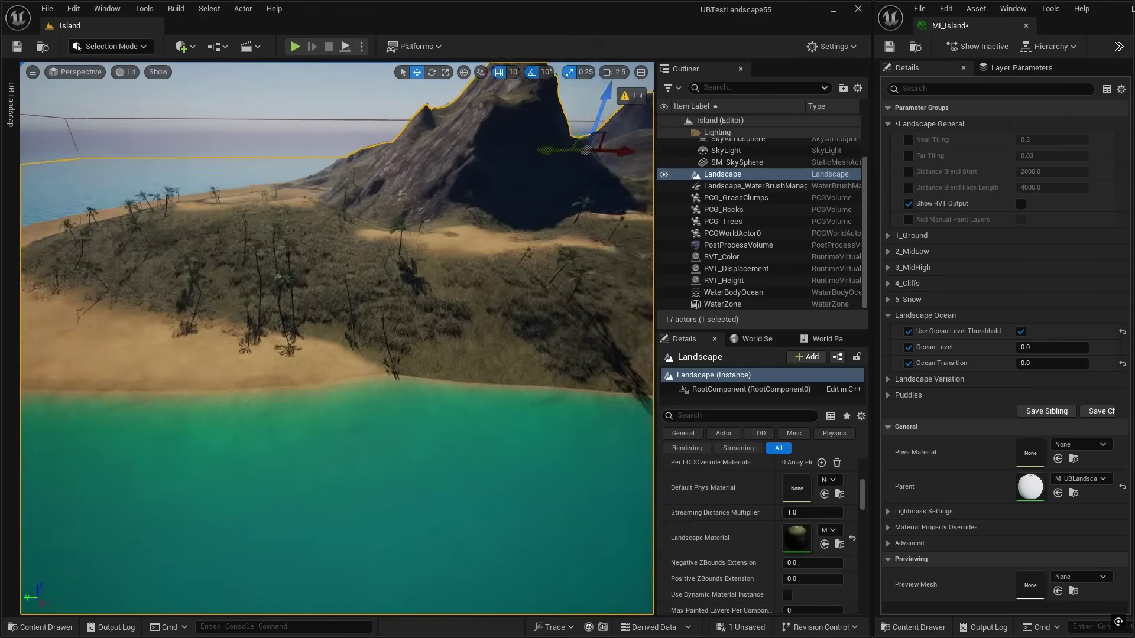
key("f")
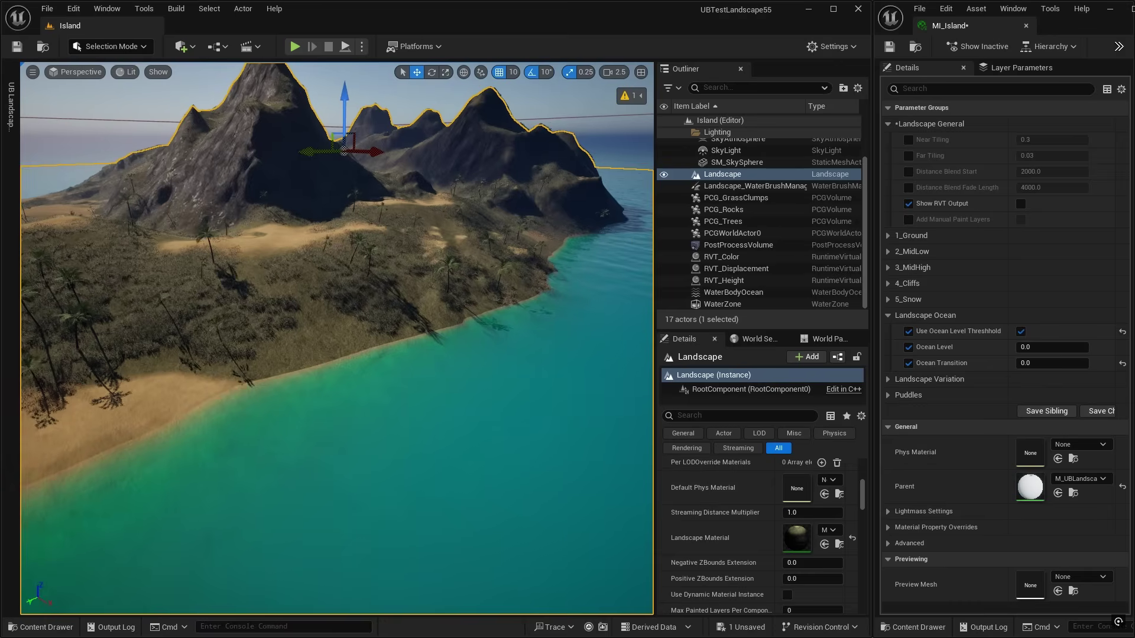
Set MI_Island's Ocean Level to -200 and view the terrain just below the waterline
left_click(1033, 347)
type("-200")
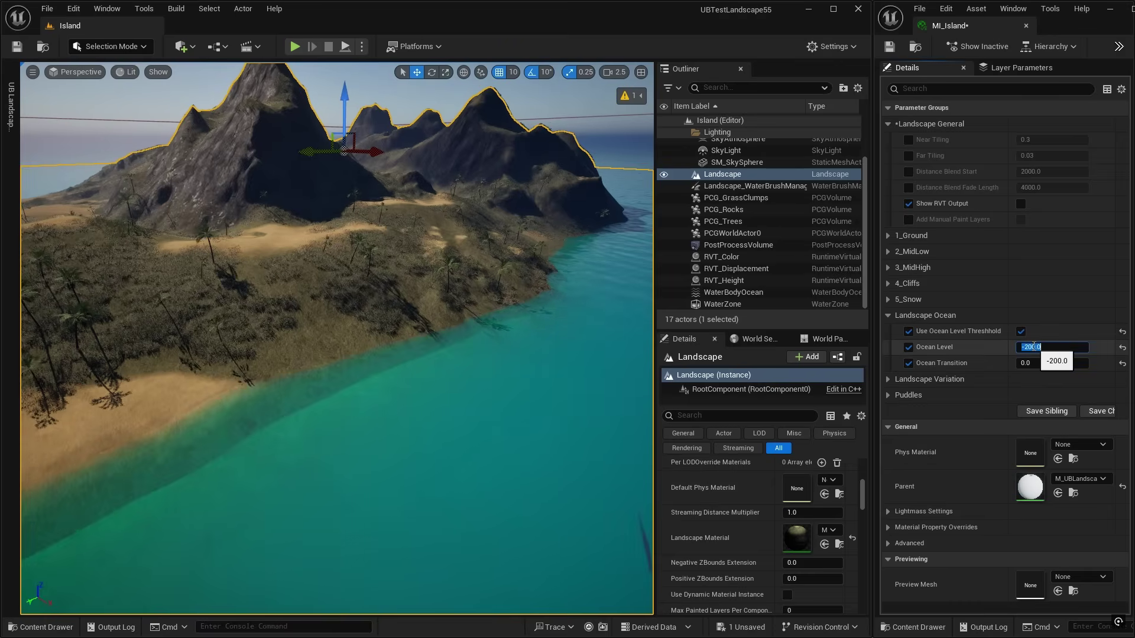
key("Return")
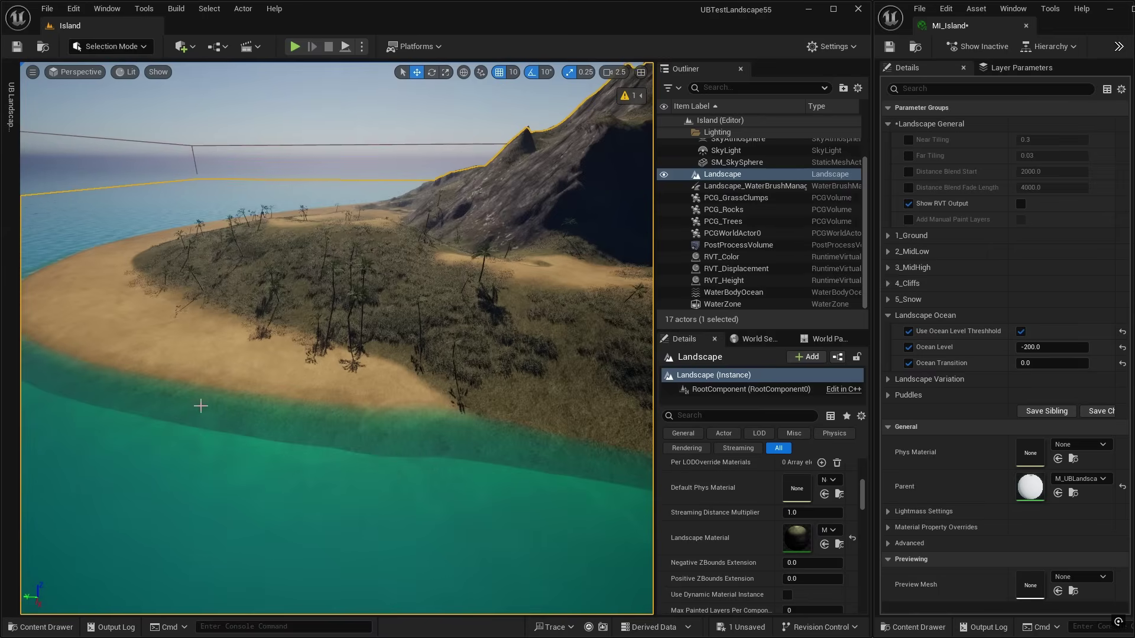
Set MI_Island's Ocean Transition to 500 and inspect the blend between land and seabed around the island
left_click(1052, 363)
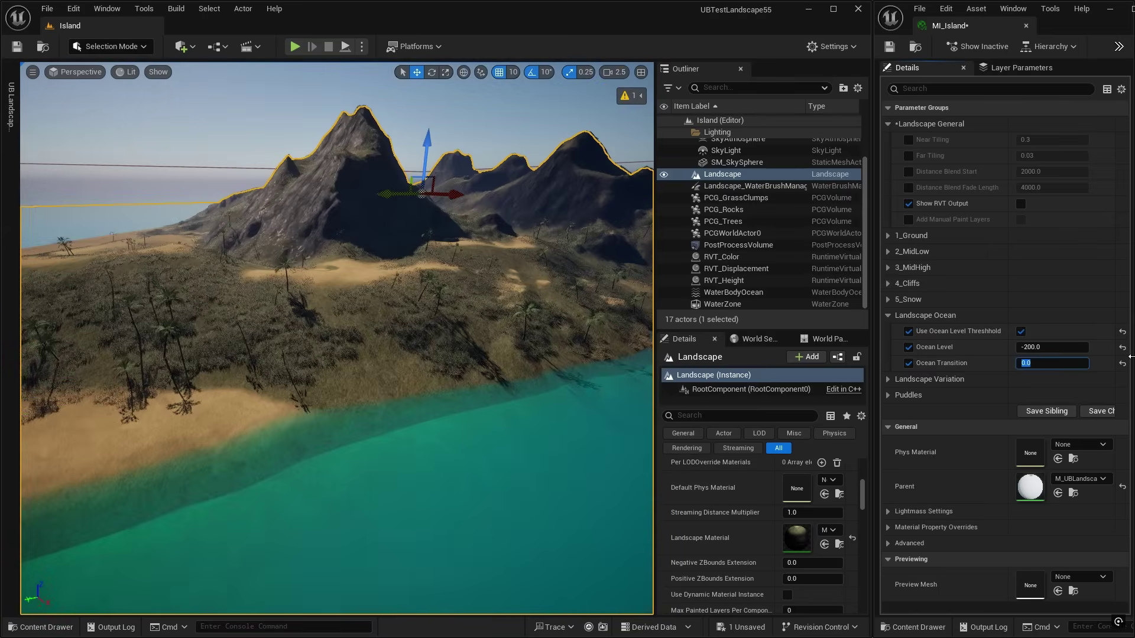
type("500")
key("Return")
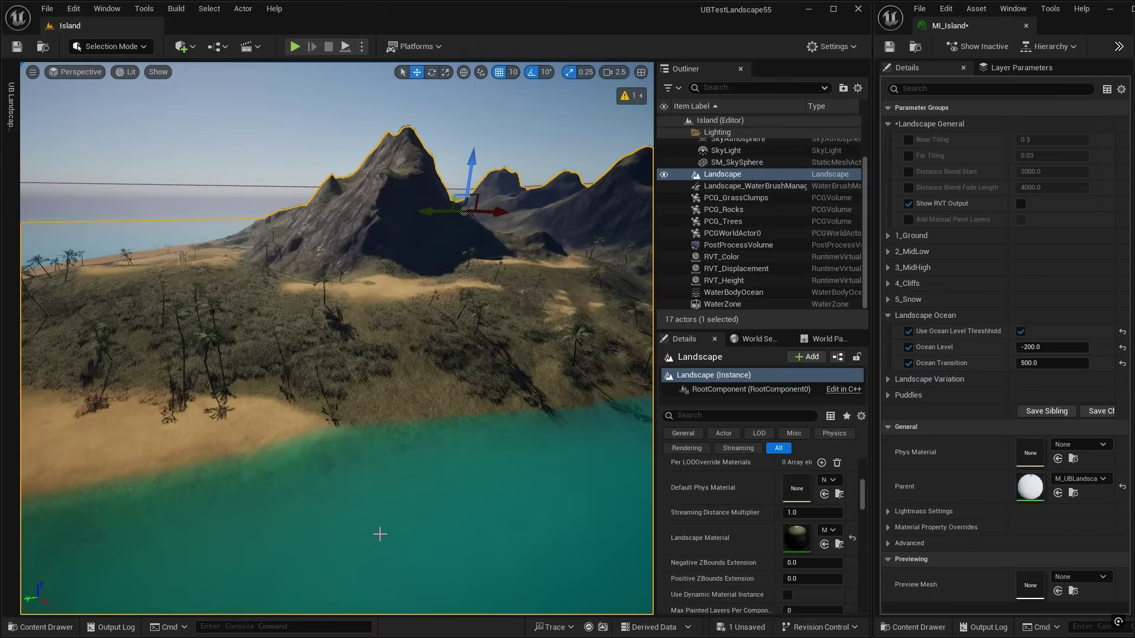
right_click_drag(353, 499, 354, 499)
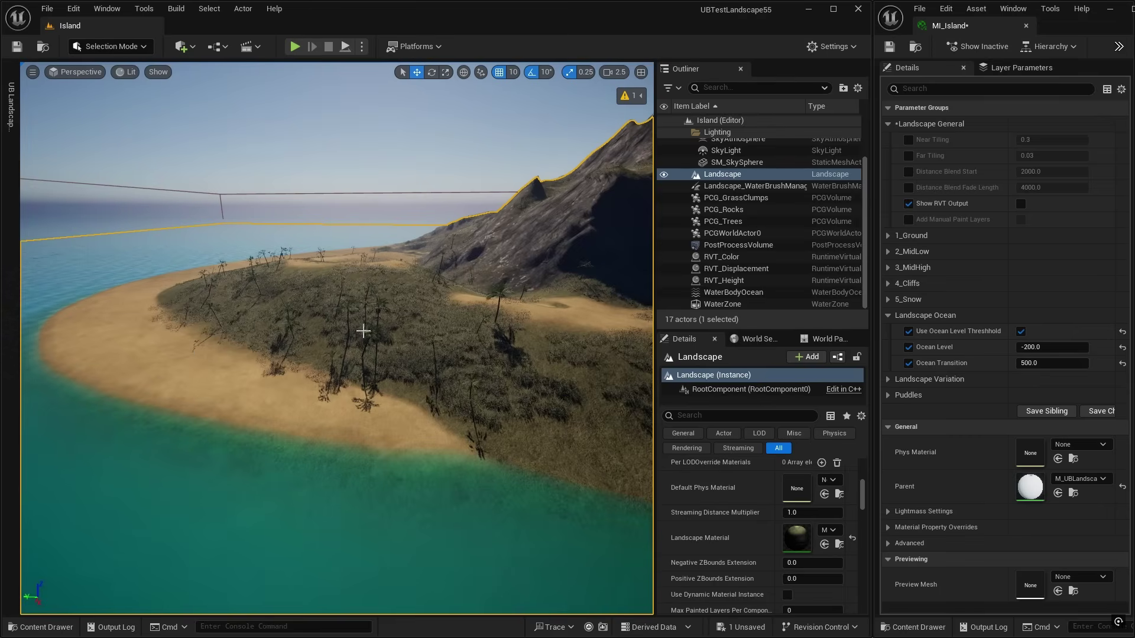
right_click_drag(442, 353, 442, 352)
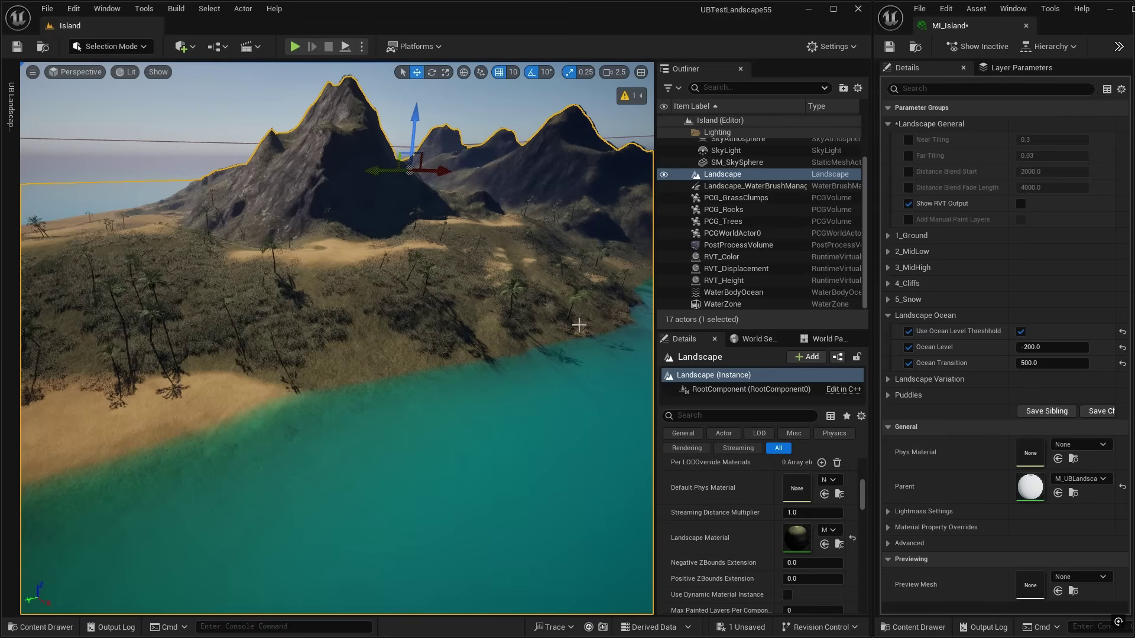
right_click_drag(398, 373, 356, 378)
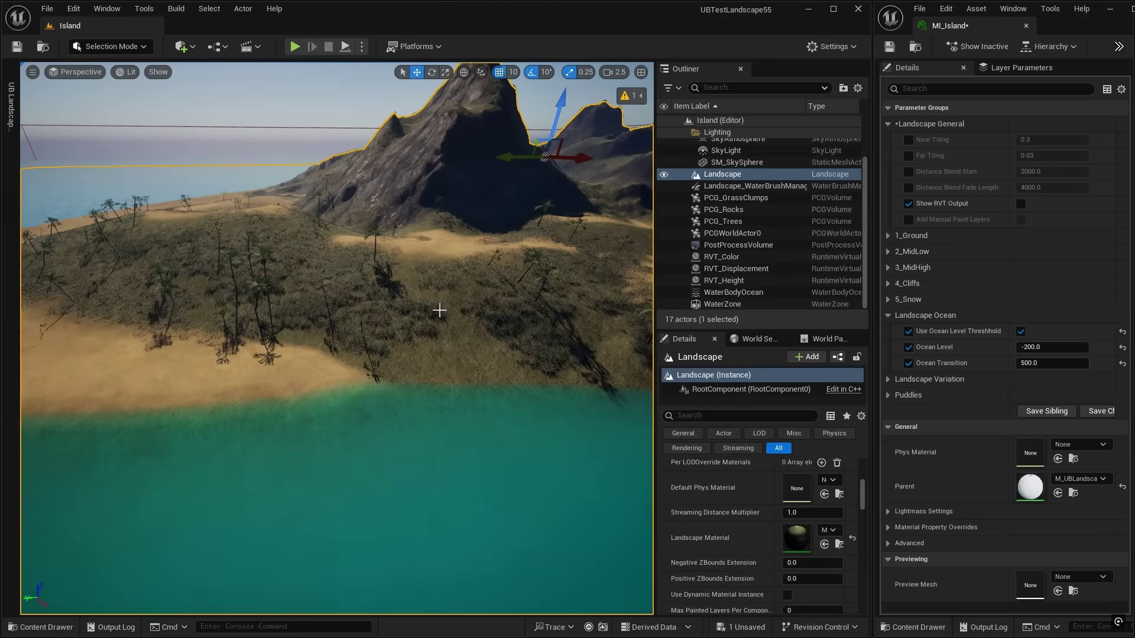
mouse_move(421, 311)
right_mouse_down()
mouse_move(437, 311)
mouse_move(421, 311)
right_mouse_up()
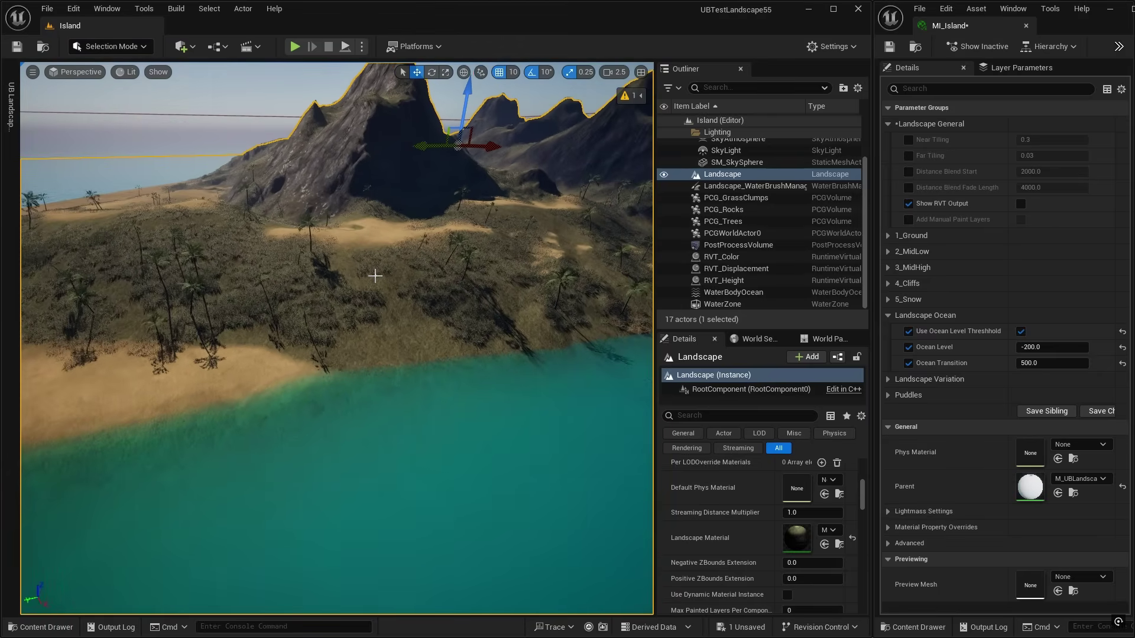
right_click_drag(380, 303, 369, 301)
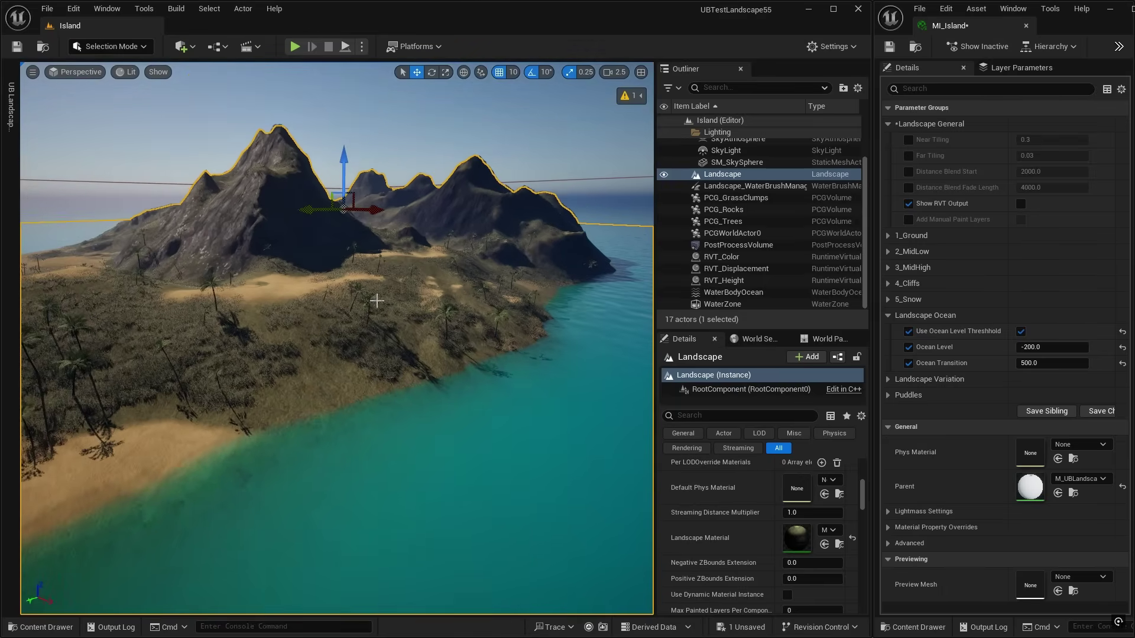
right_click_drag(520, 362, 512, 360)
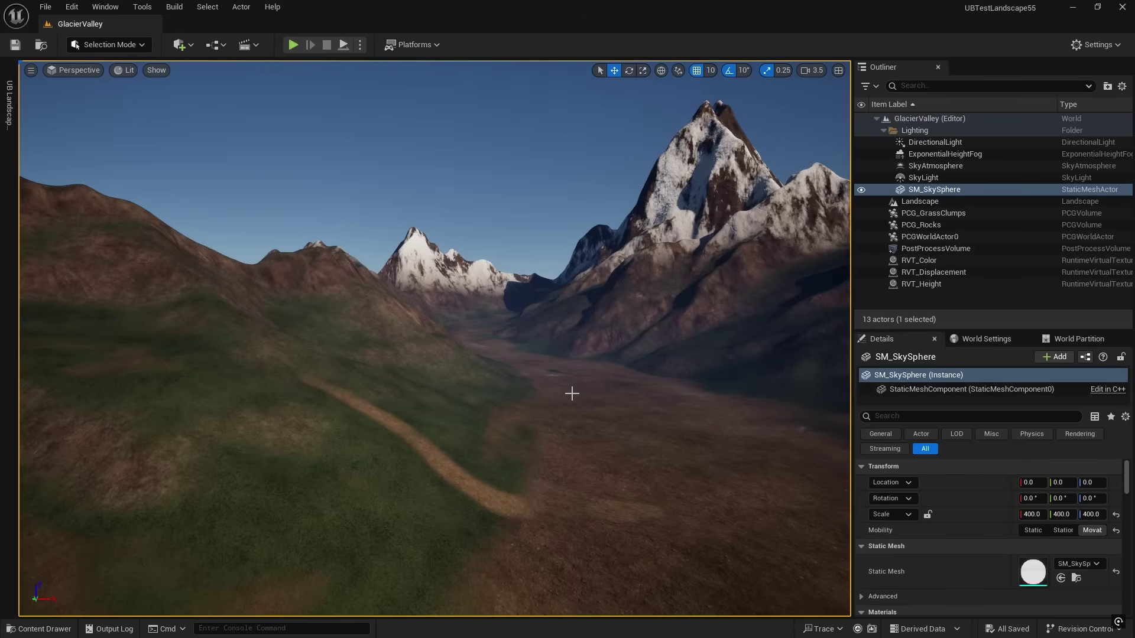
Look over the GlacierValley terrain and view the UB Landscape tools' PCG Cleanup option, closing the tools again
right_click_drag(601, 402, 590, 374)
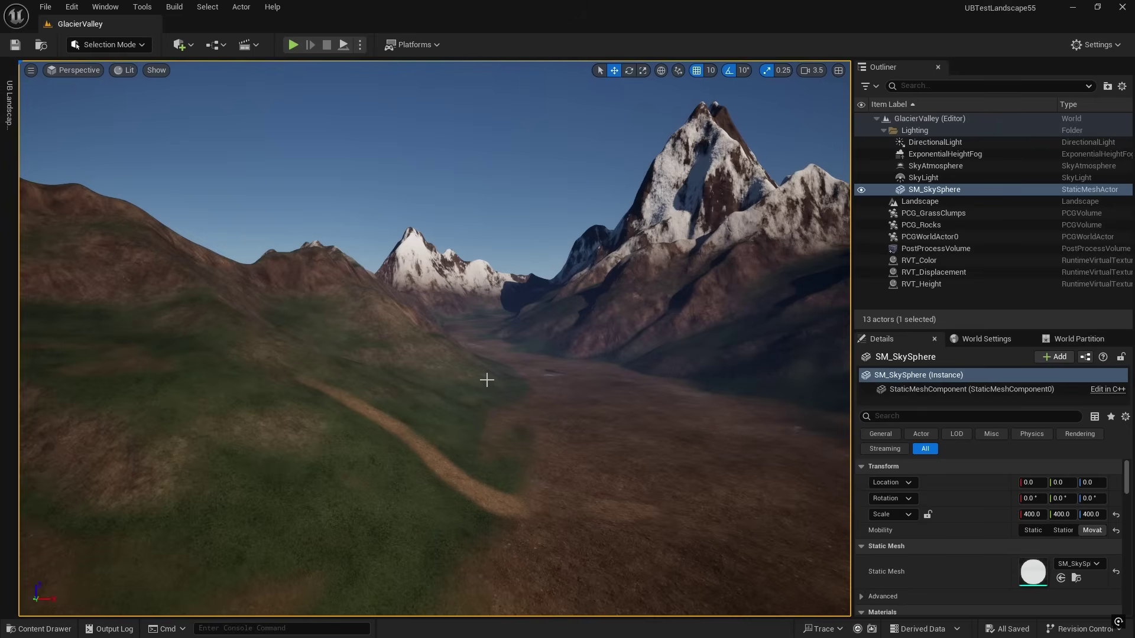
right_click_drag(487, 380, 484, 378)
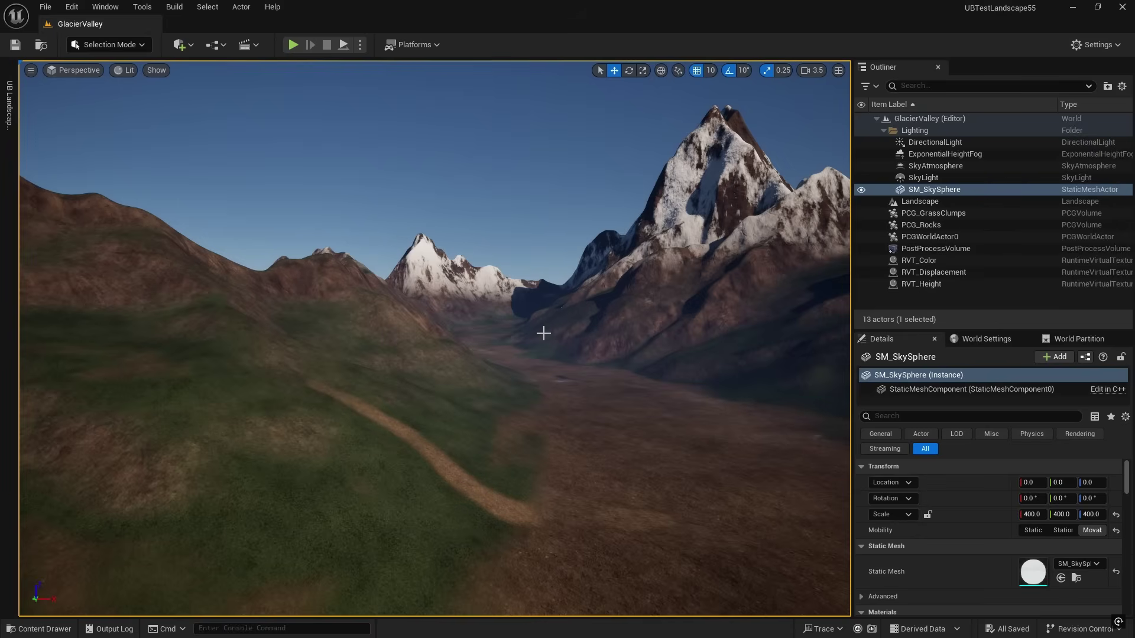
right_click_drag(539, 355, 527, 354)
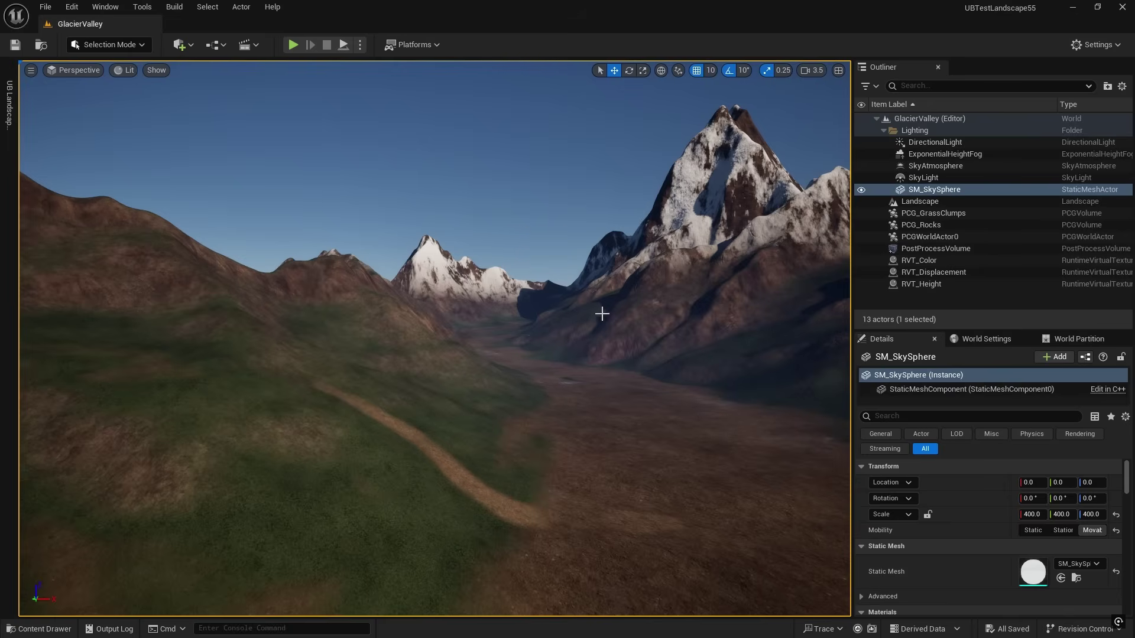
left_click(12, 105)
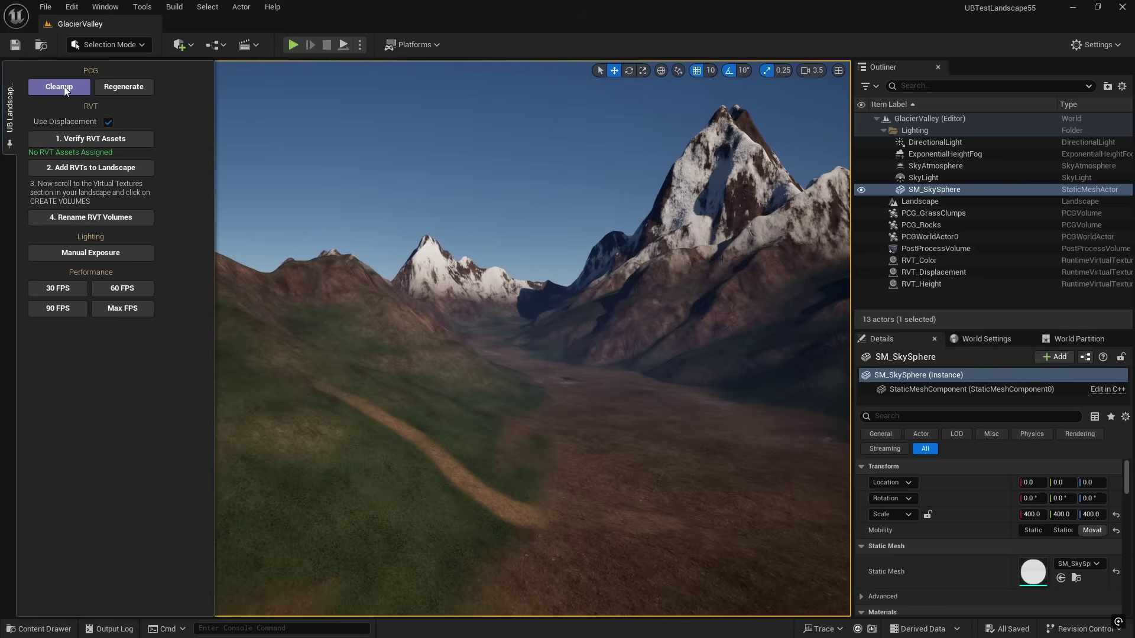
left_click(486, 147)
right_click_drag(594, 396, 570, 359)
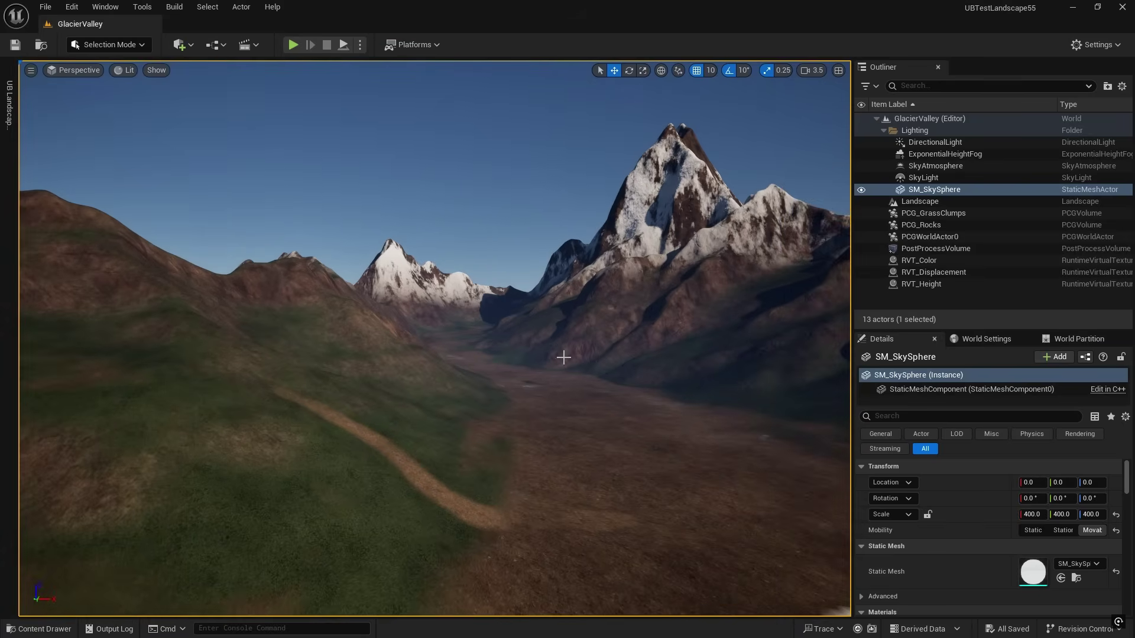
Open the LG_Ground grass type from UBLandscapeAuto's LandscapeGrassTypes folder and arrange its editor window beside the valley terrain
key("ctrl+space")
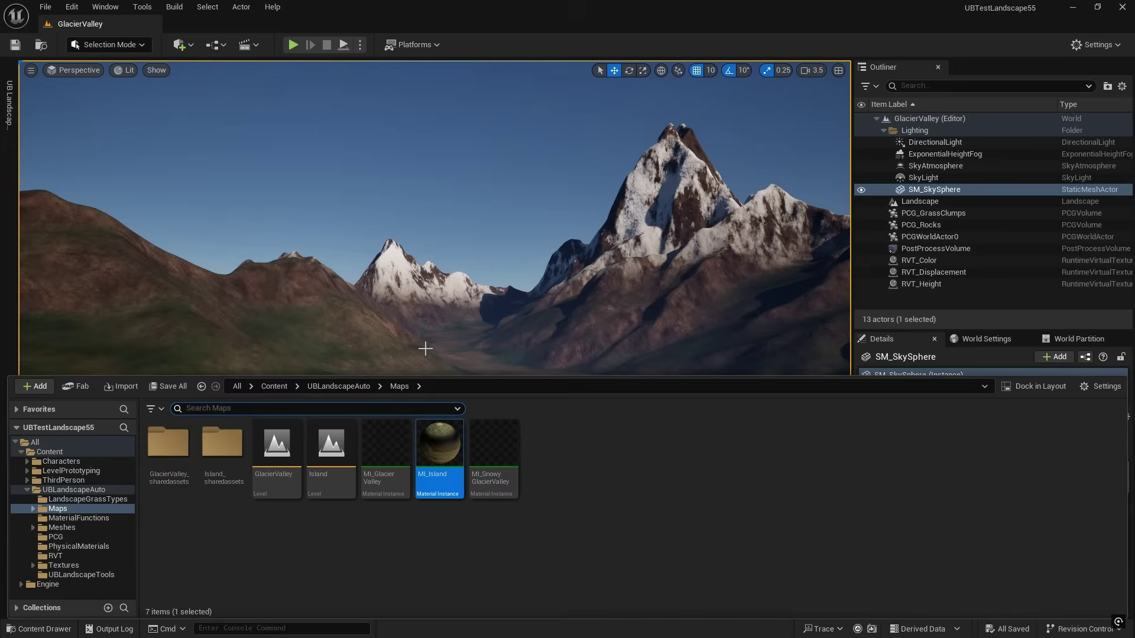
left_click(61, 490)
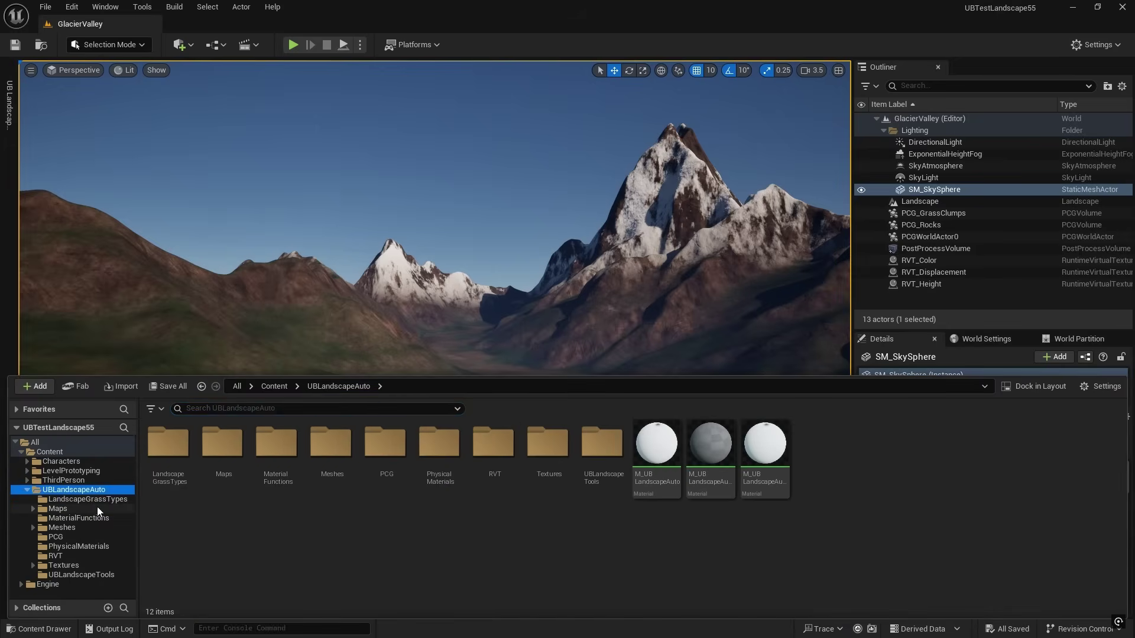
left_click(91, 501)
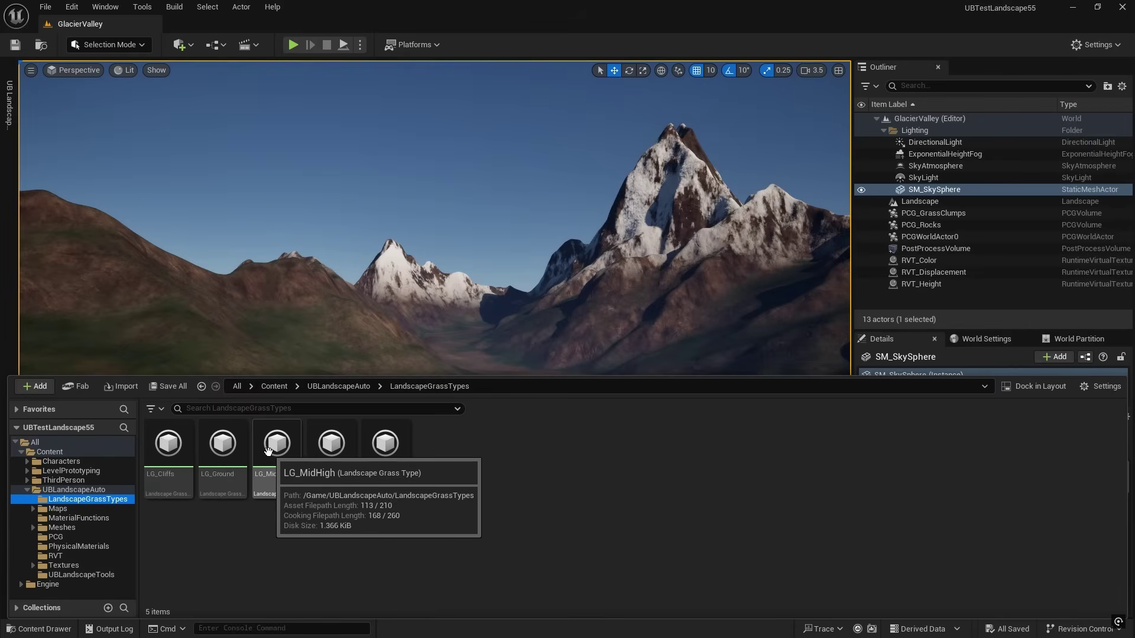
double_click(223, 448)
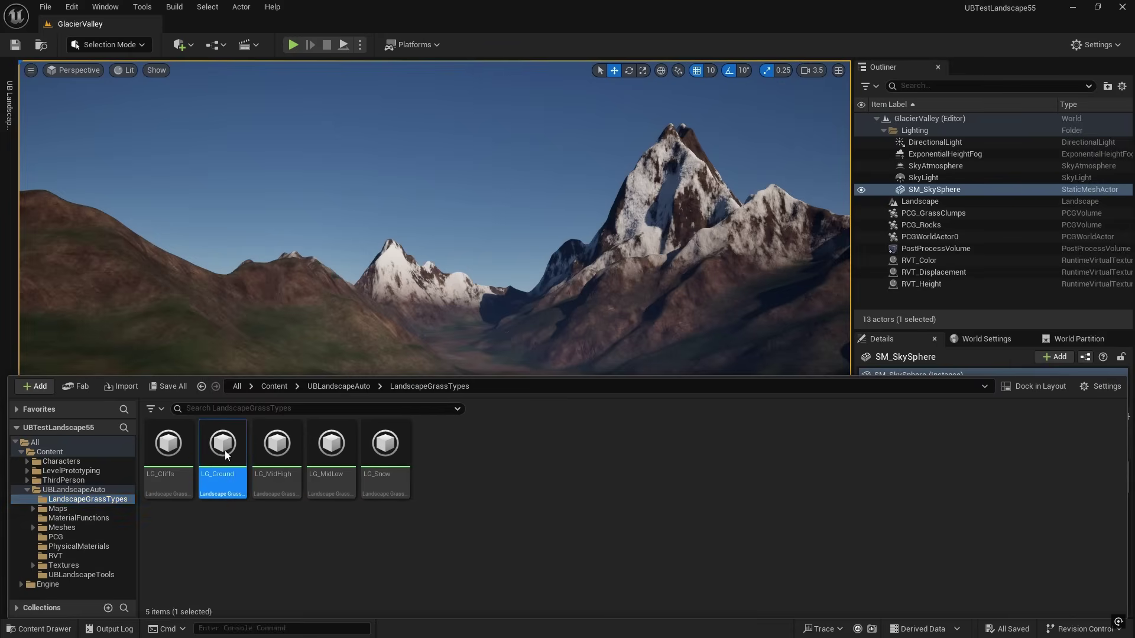
left_click_drag(276, 140, 919, 83)
left_click_drag(873, 287, 881, 420)
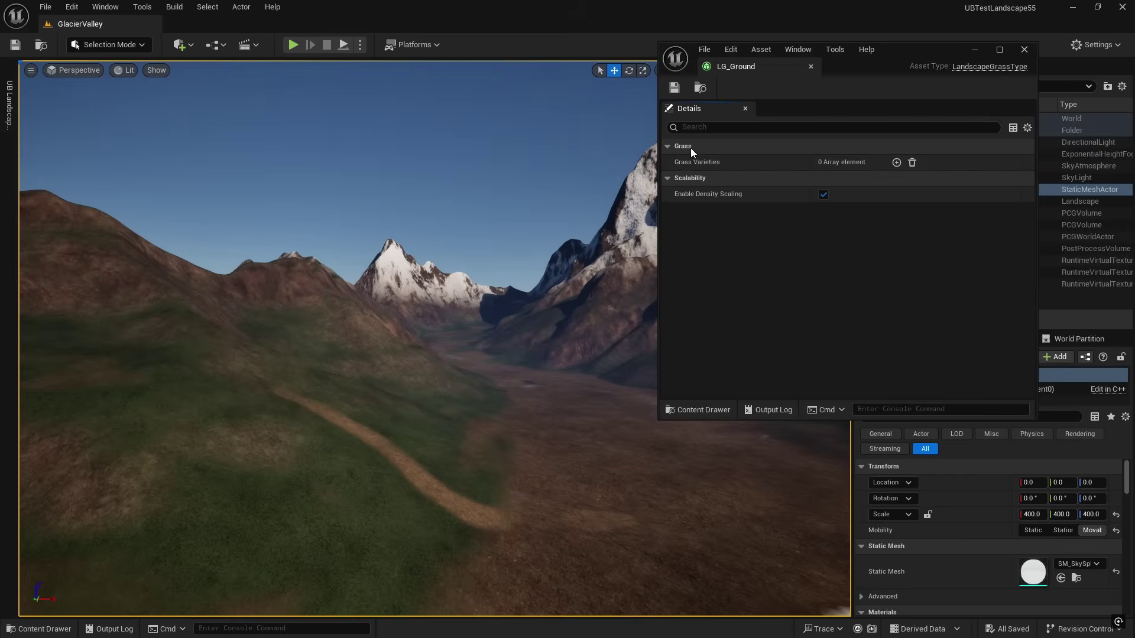
Add a grass variety to LG_Ground using the Rock mesh and inspect the rocks on the valley floor
left_click(898, 162)
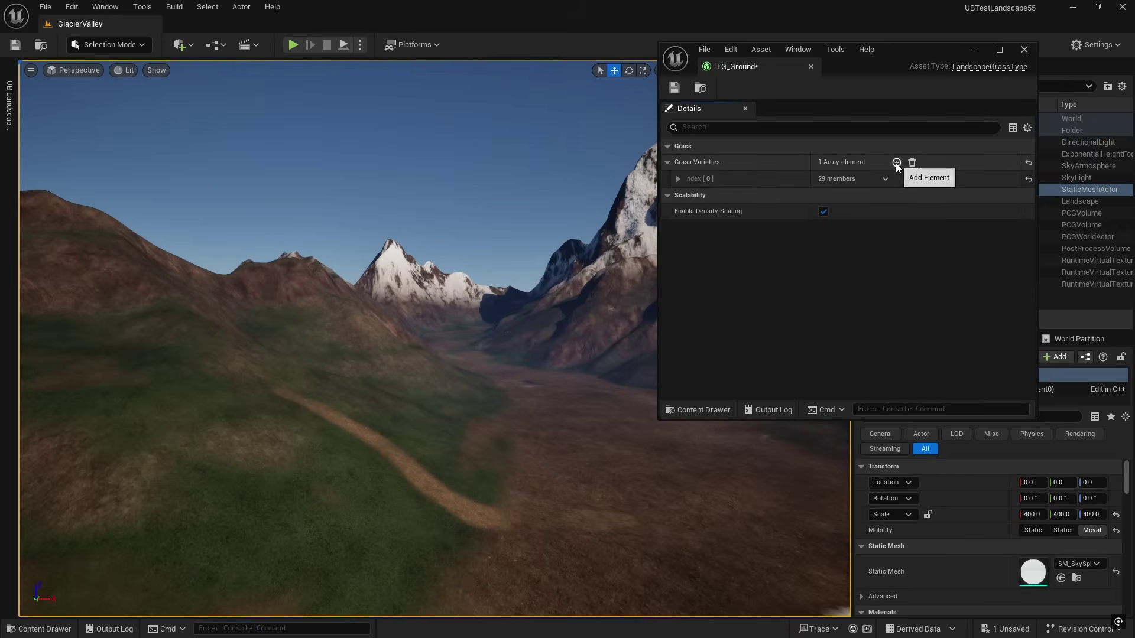
left_click(679, 180)
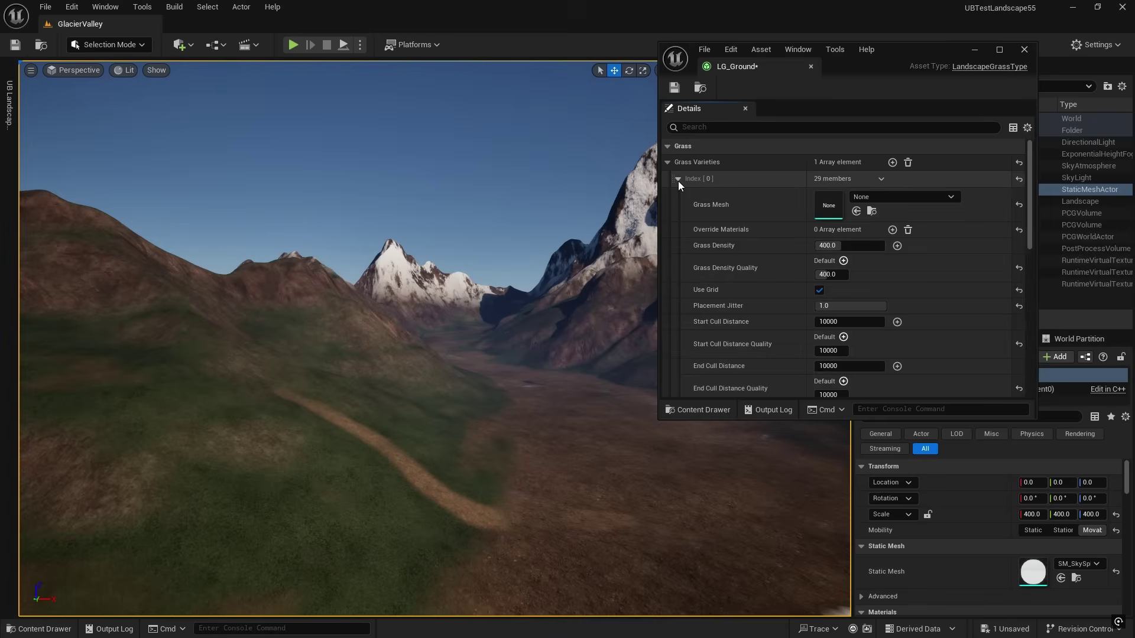
left_click(946, 199)
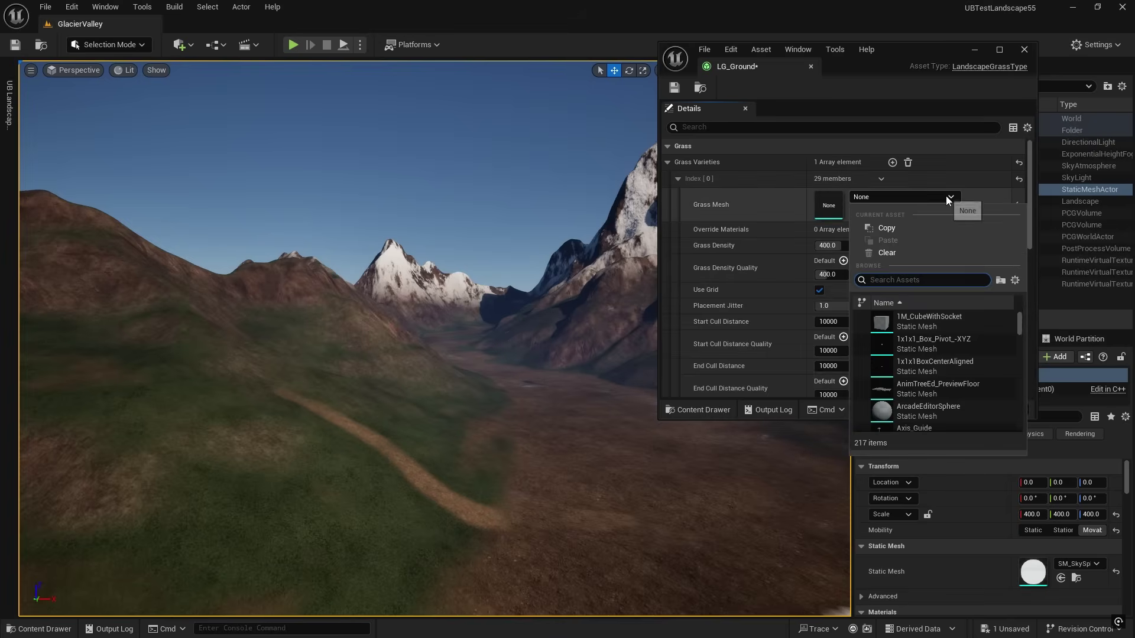
type("rock")
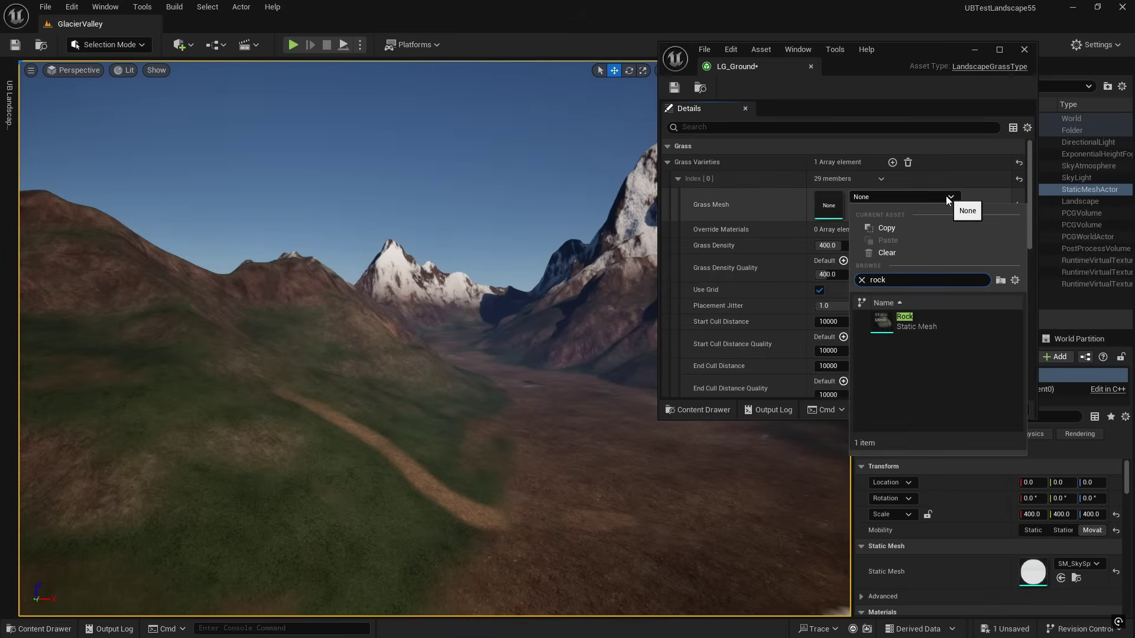
mouse_move(887, 321)
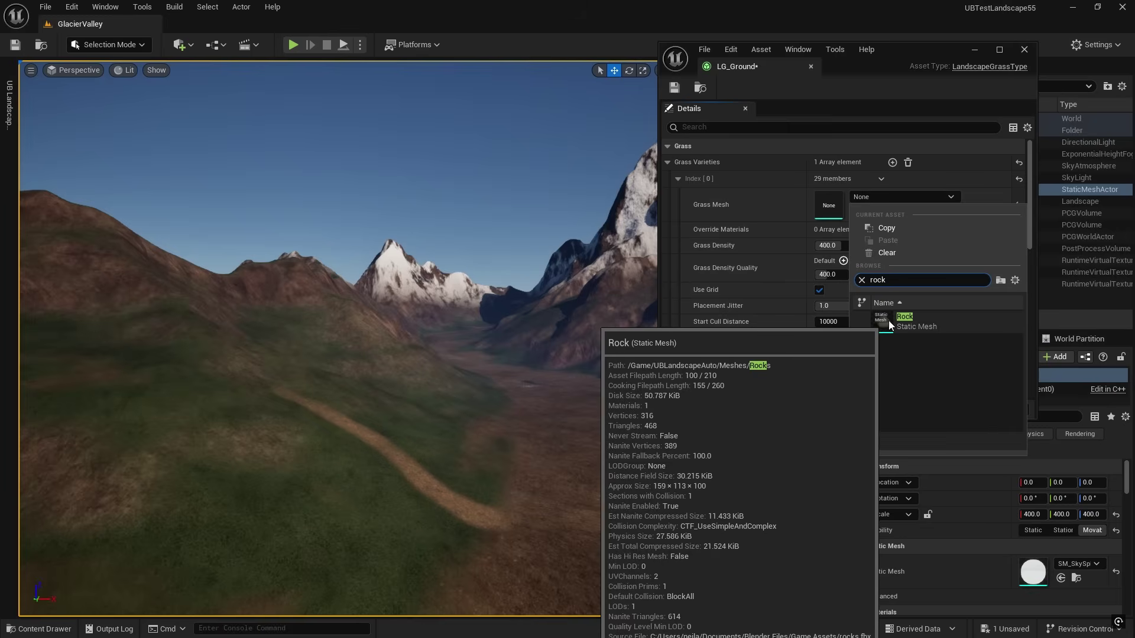
left_click(881, 322)
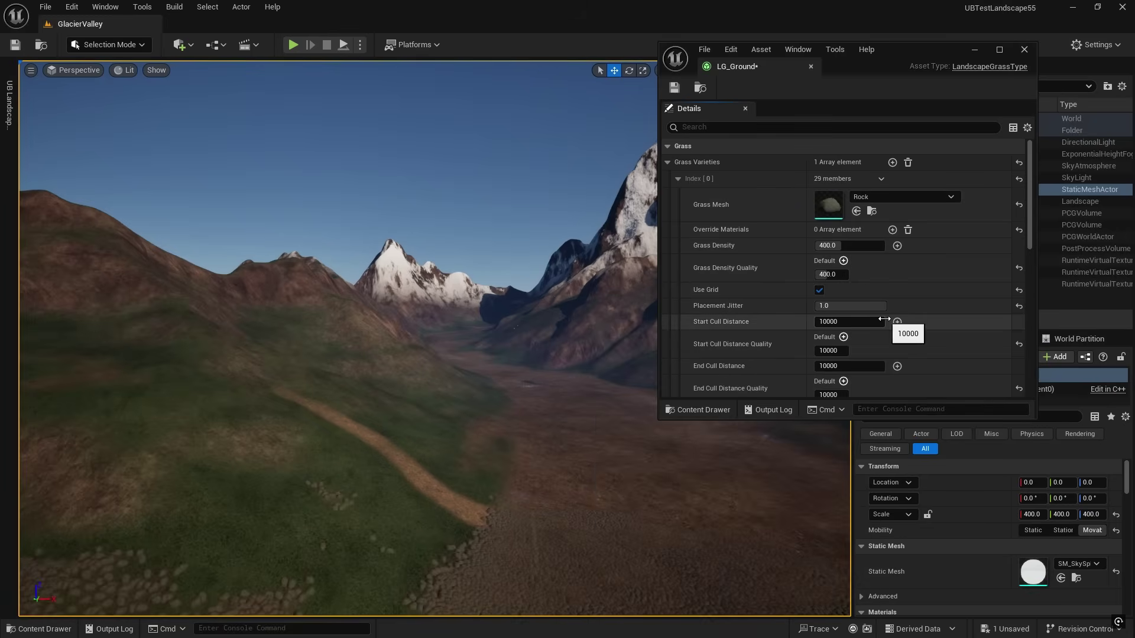
right_click_drag(686, 532, 686, 532)
right_click_drag(704, 483, 705, 484)
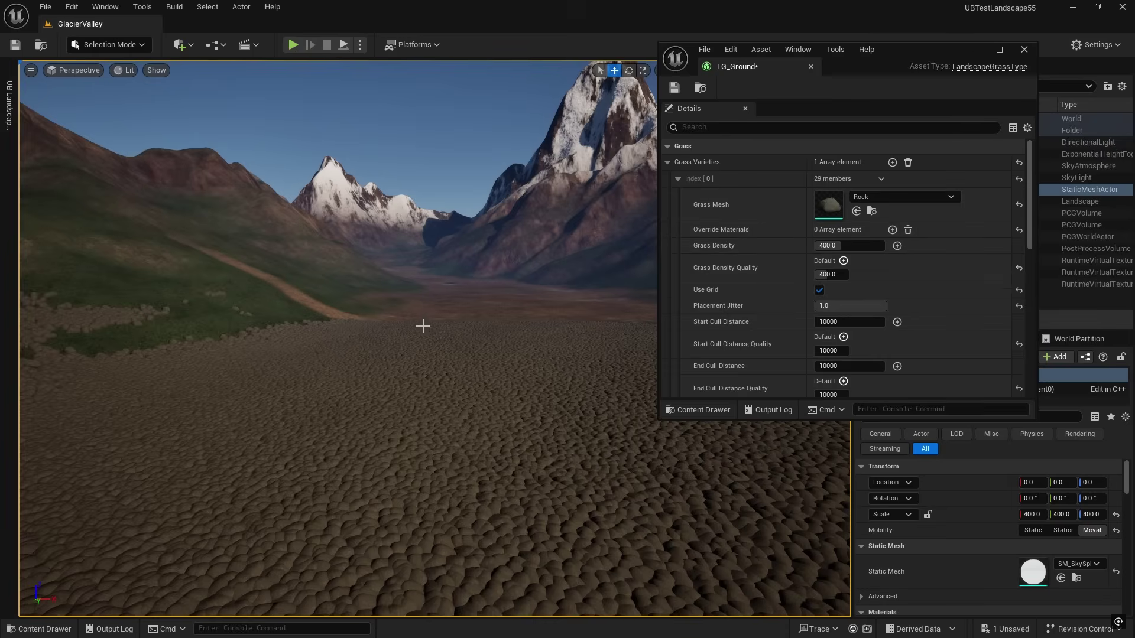
Set the rock variety's Grass Density to 0.4, disable Use Grid, and inspect the scattered rocks
left_click(881, 244)
key("Return")
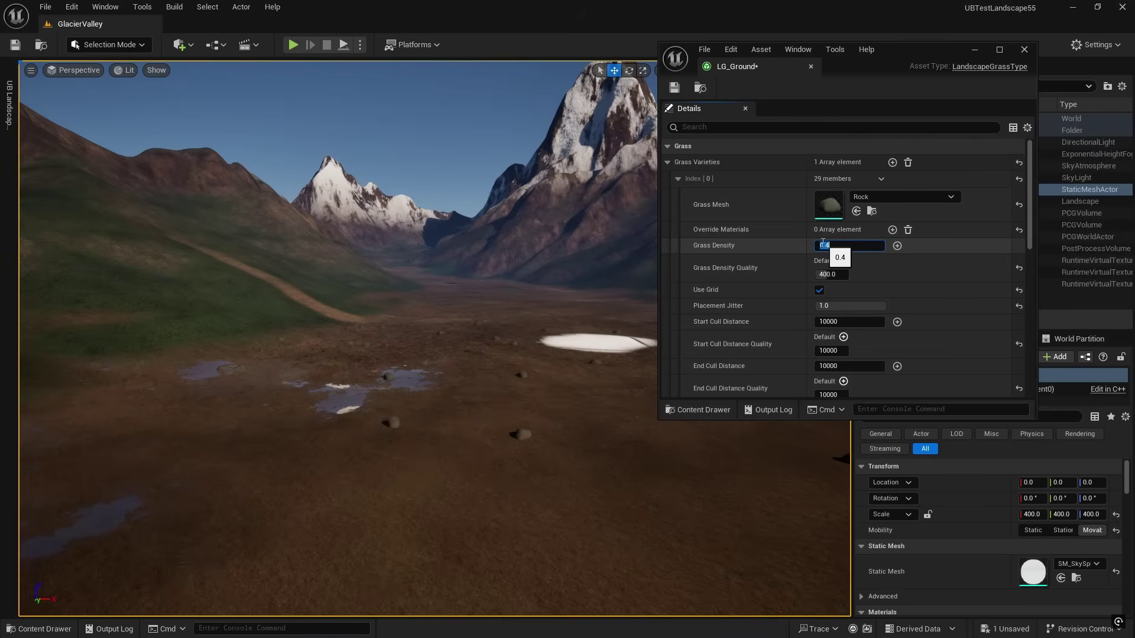
right_click_drag(579, 372, 651, 473)
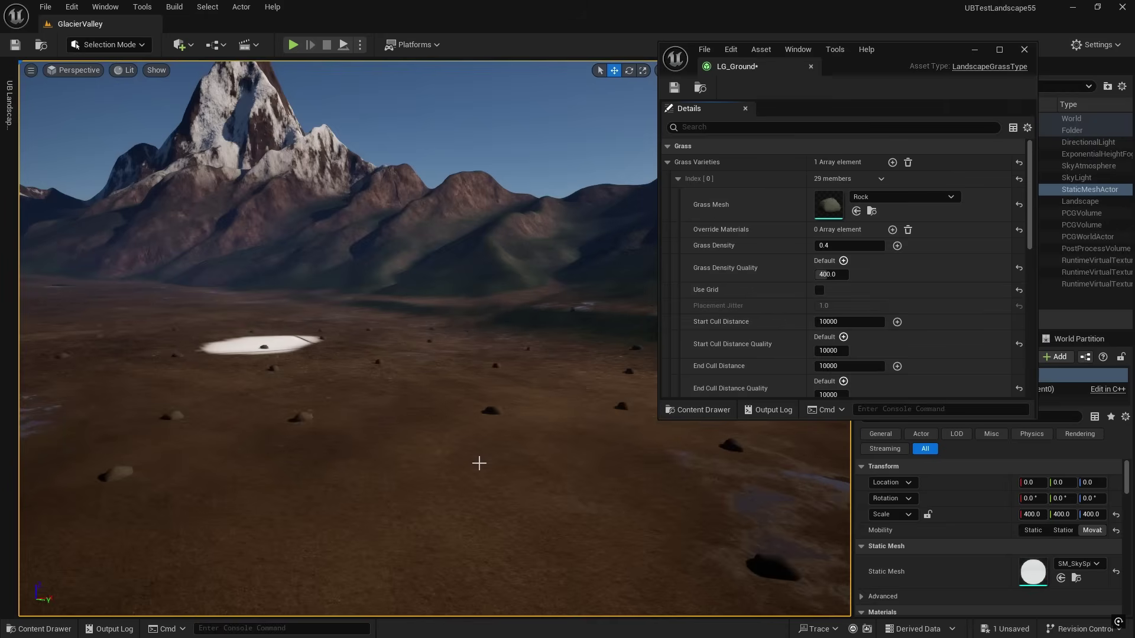
right_click_drag(480, 464, 413, 438)
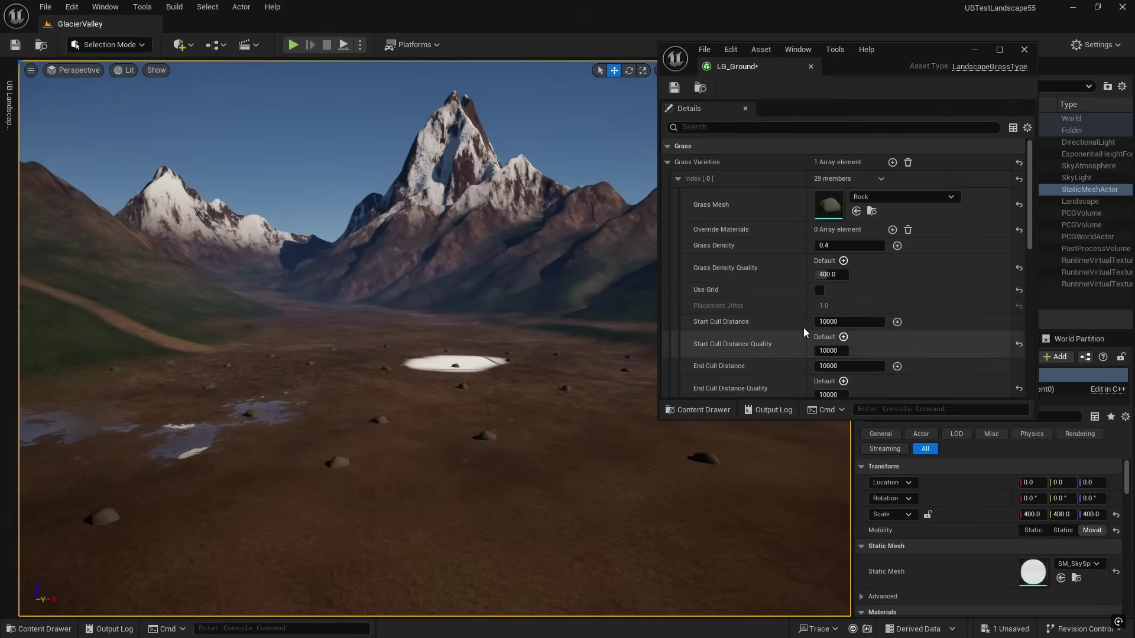
Set the rock variety's uniform scale range to 0.5 minimum and 2.0 maximum, and inspect the rock sizes
scroll(795, 329, "down", 2)
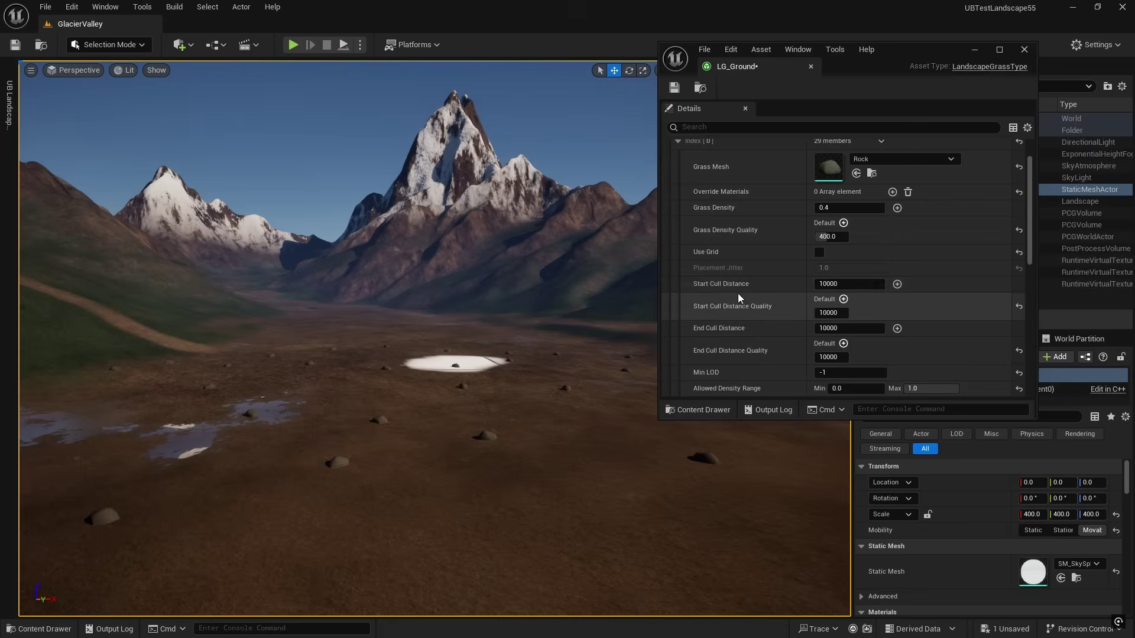
scroll(737, 293, "down", 2)
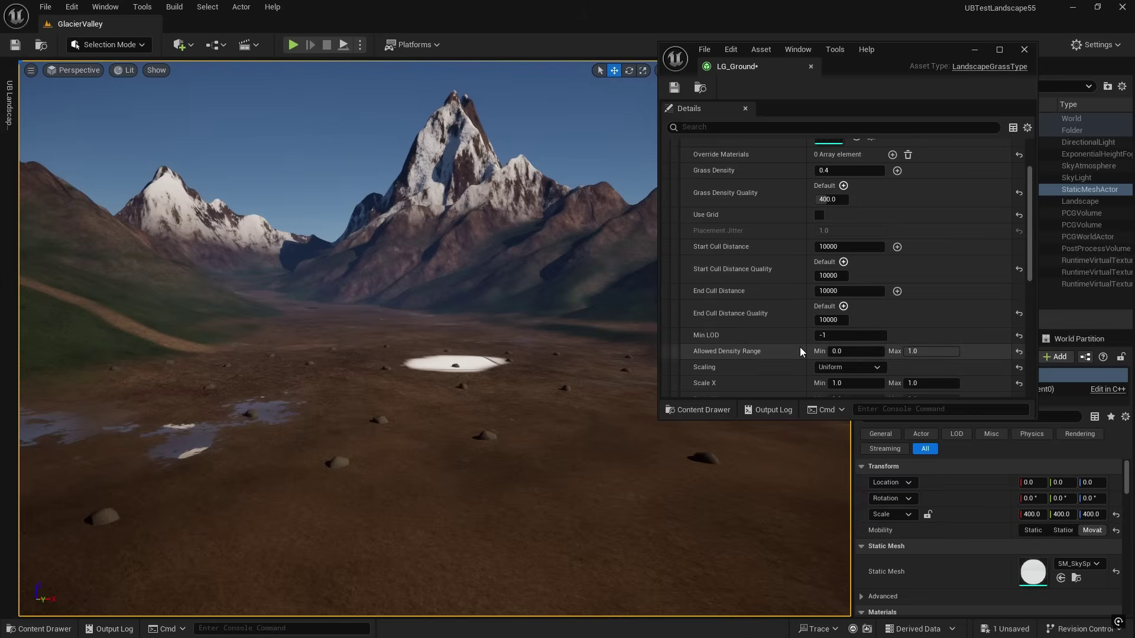
scroll(800, 347, "down", 3)
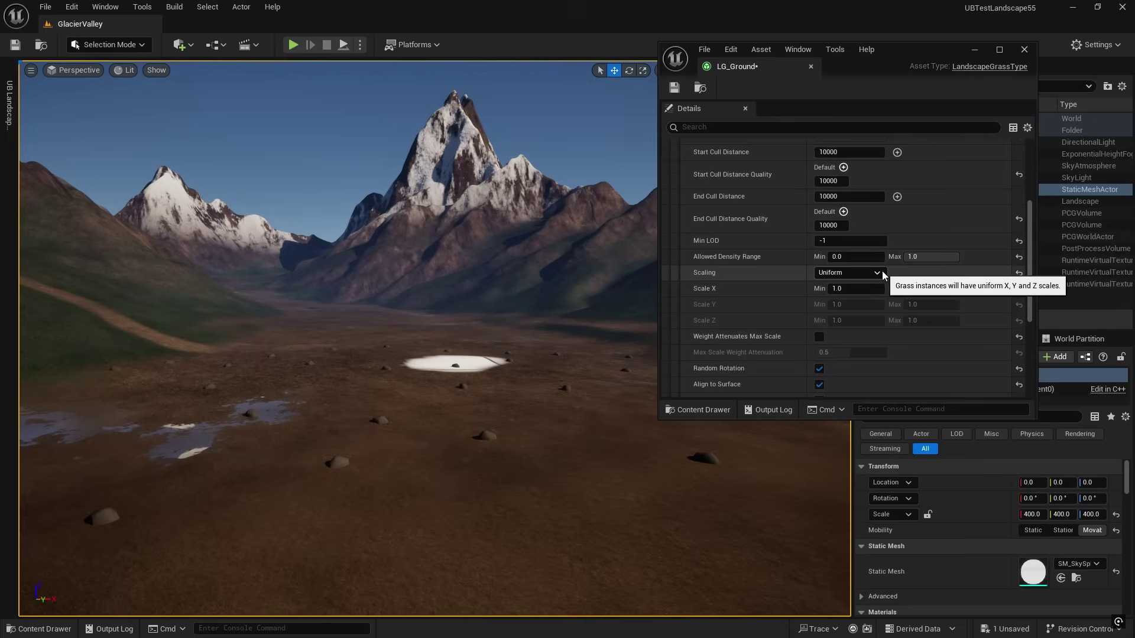
left_click(842, 289)
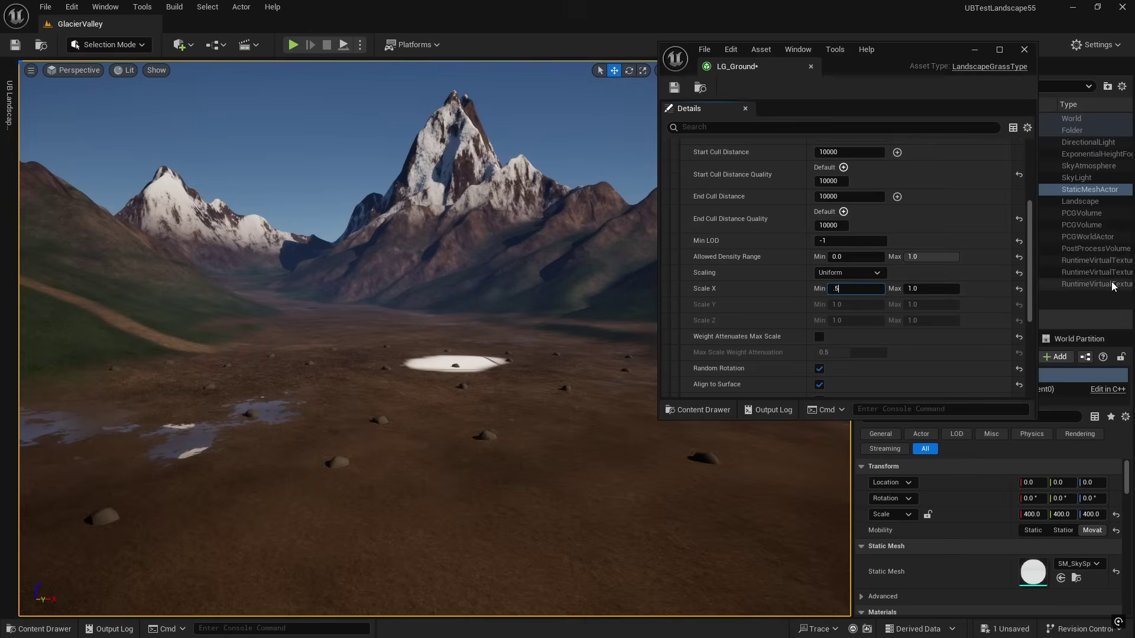
left_click(929, 289)
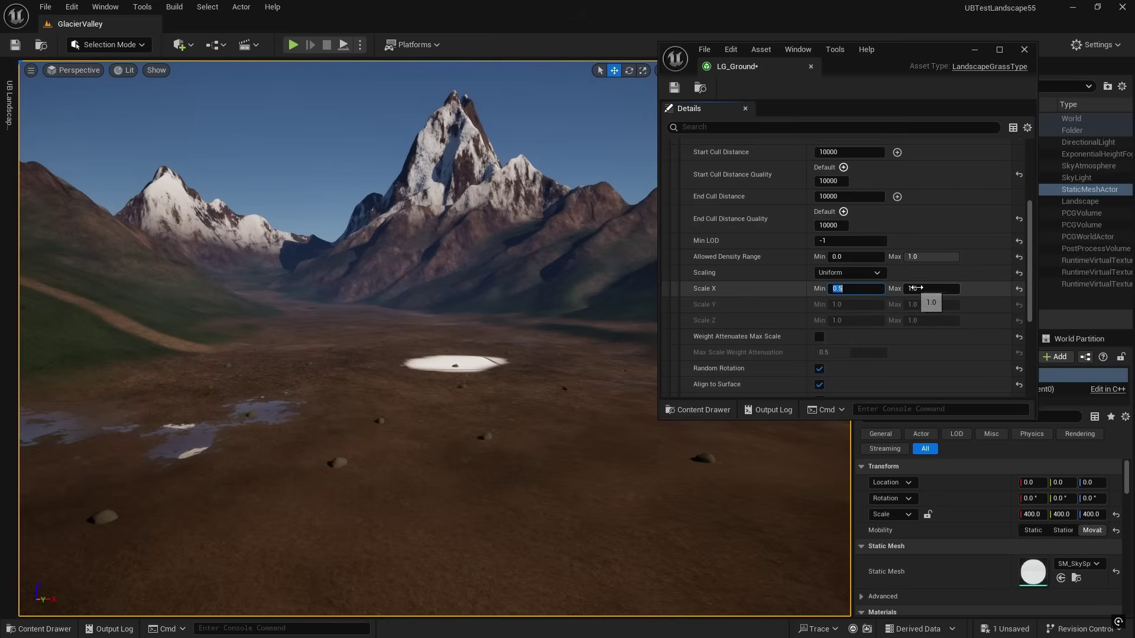
type("2.0")
key("Return")
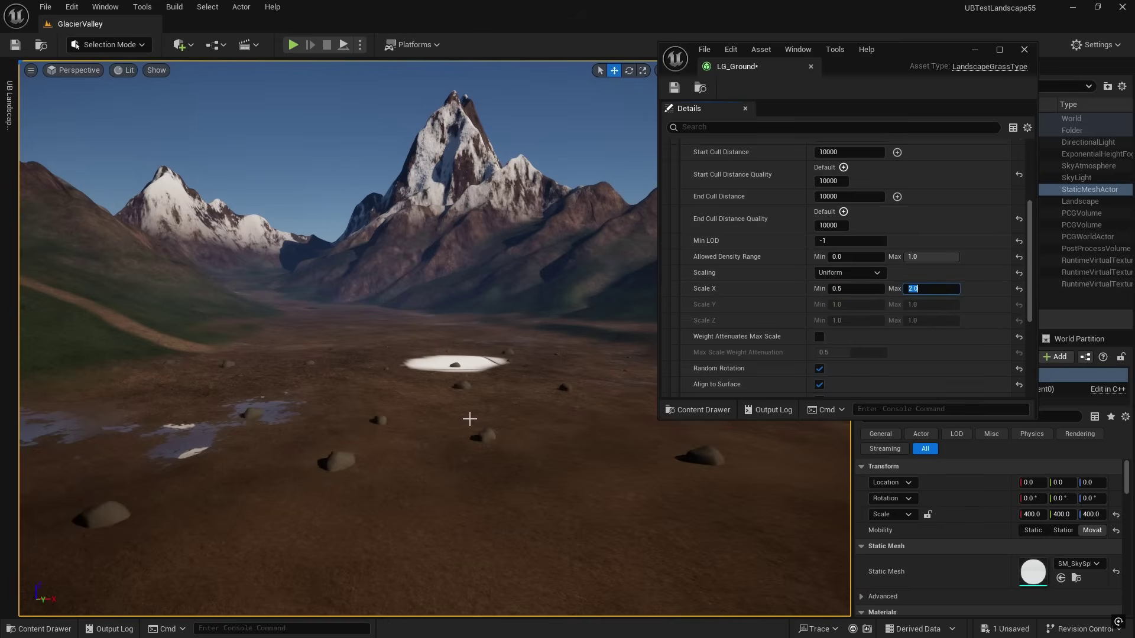
right_click_drag(262, 401, 331, 404)
scroll(760, 308, "down", 5)
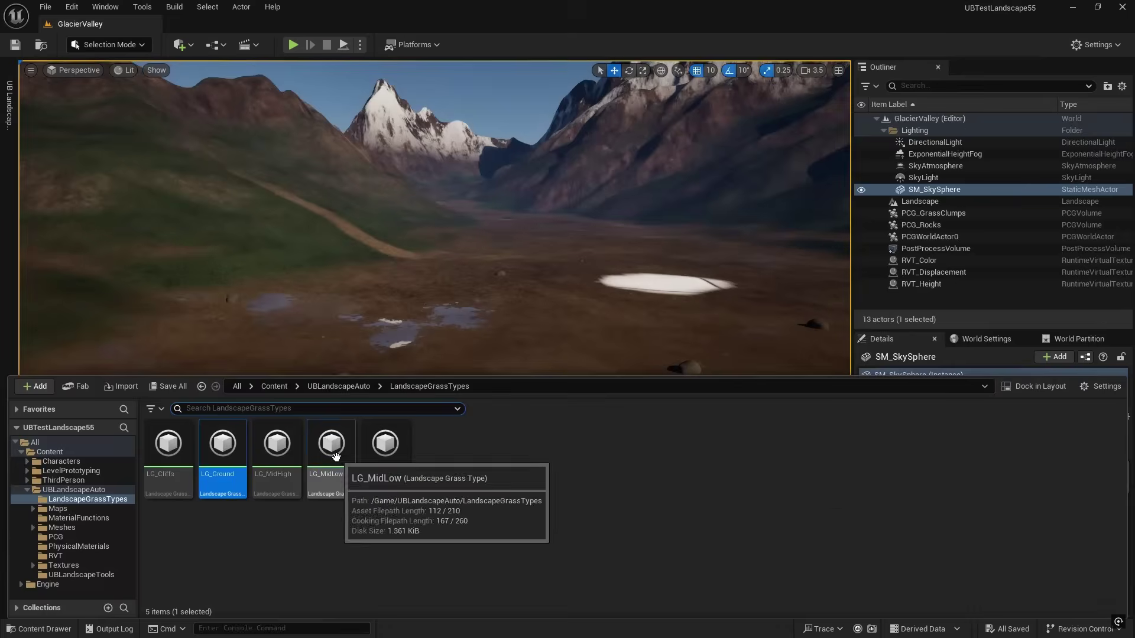
Open the LG_MidLow grass type, add a grass variety with the HealthyGrass mesh, and view the grass on the slope
left_click(337, 459)
double_click(337, 458)
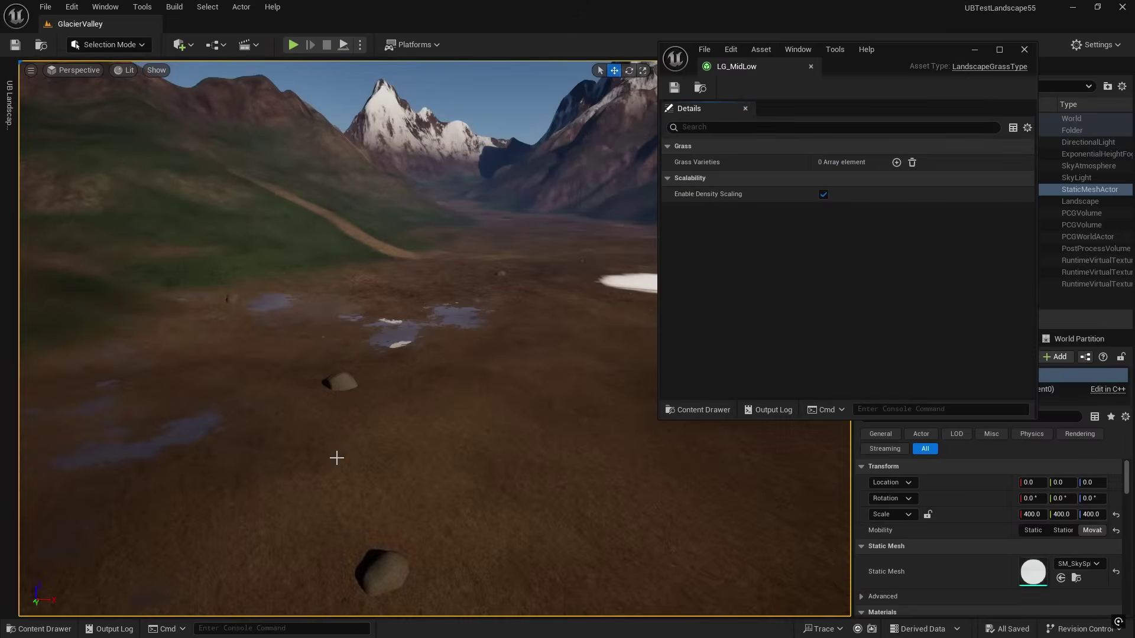
left_click(896, 162)
left_click(678, 178)
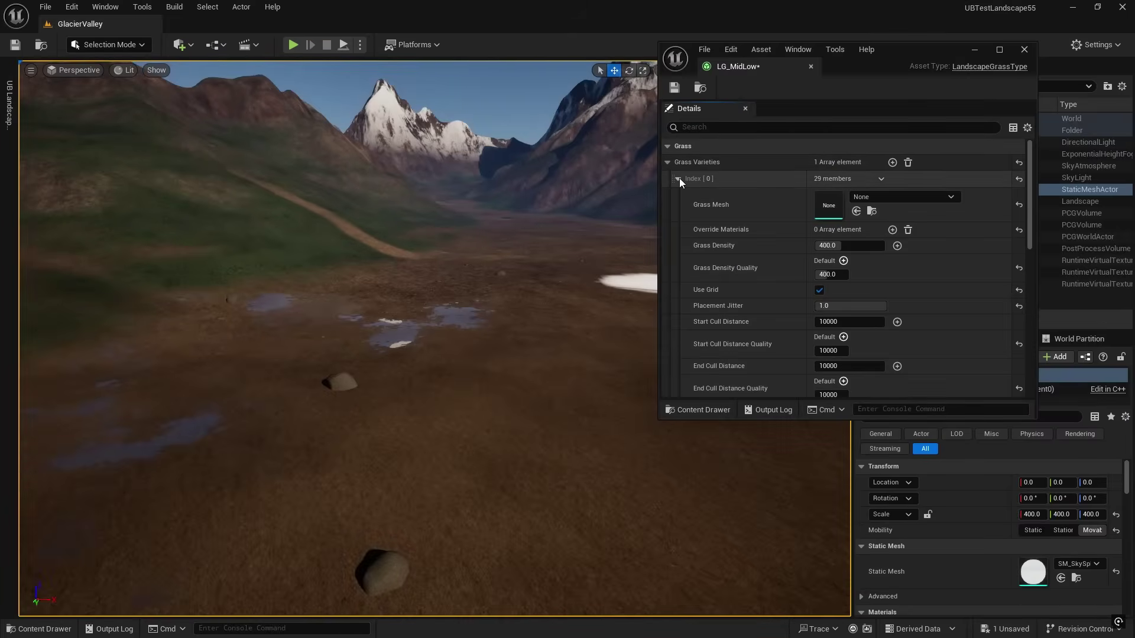
left_click(951, 198)
type("grass")
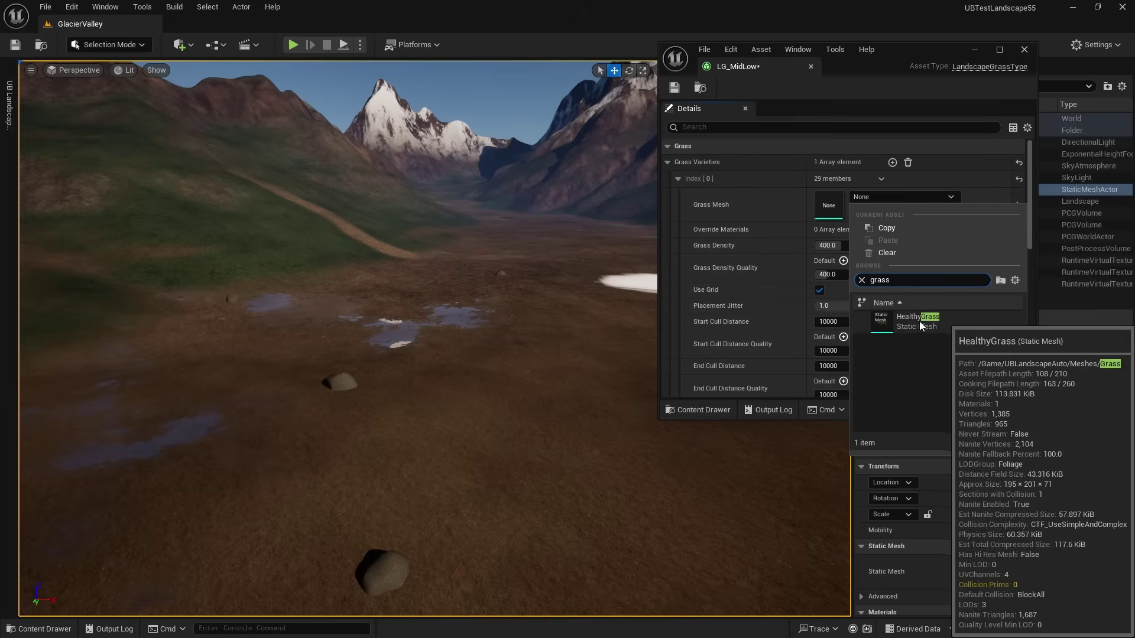
left_click(917, 320)
right_click_drag(532, 329, 483, 331)
key("w")
key("w")
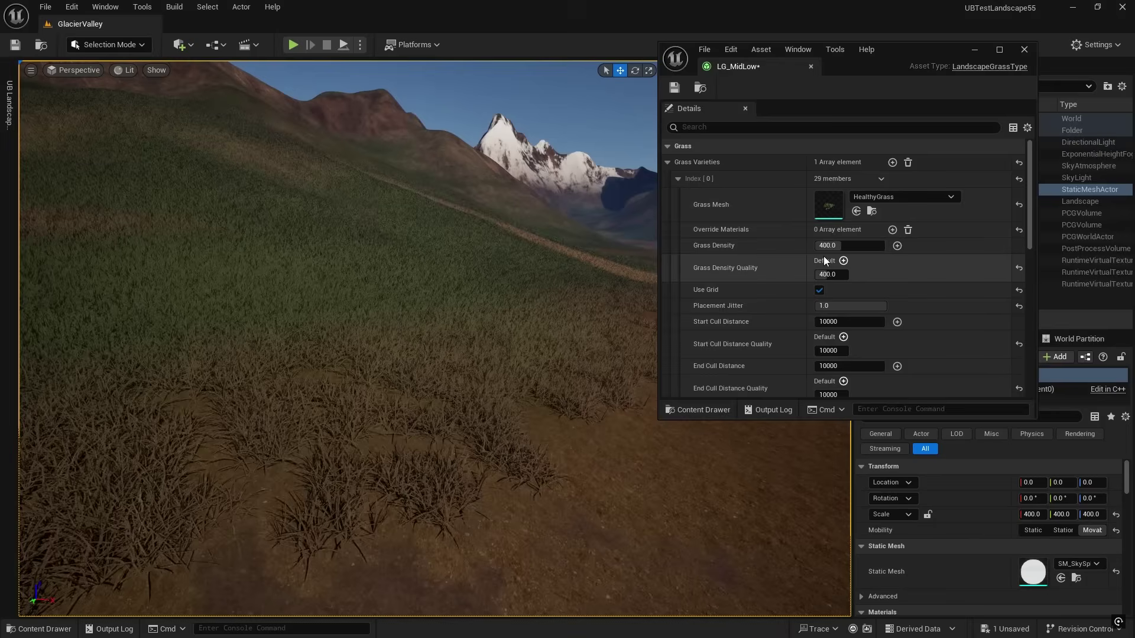
Set LG_MidLow's Grass Density to 100 and inspect the grass on the hillside and along its edge with the ground
left_click(850, 245)
type("100")
key("Return")
right_click_drag(619, 358, 550, 369)
key("s")
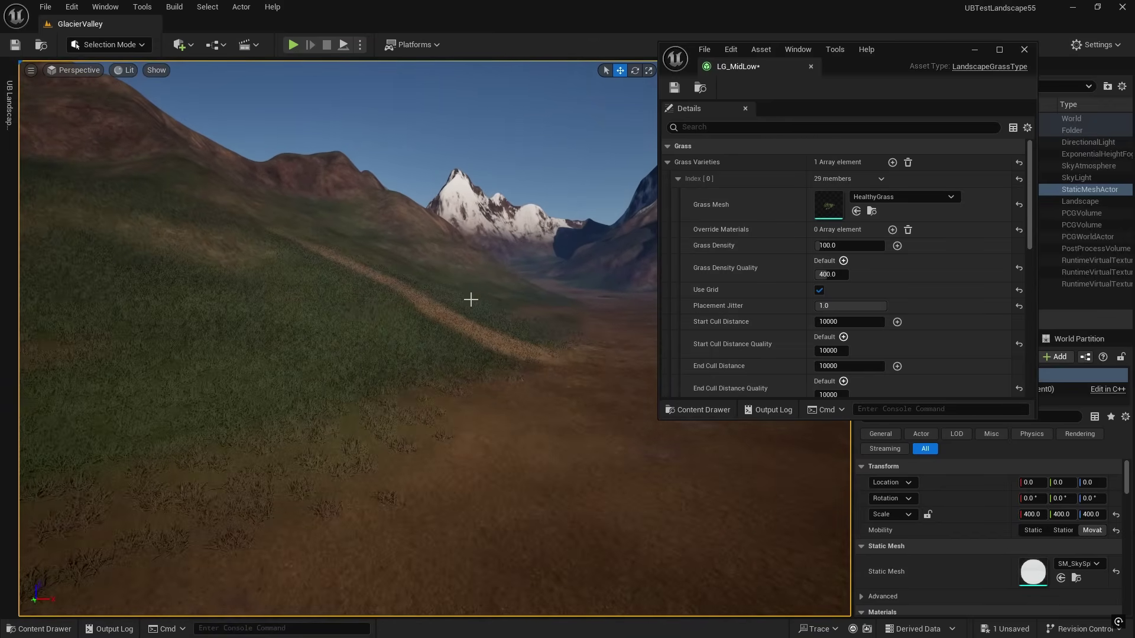
mouse_move(482, 431)
right_mouse_down()
mouse_move(453, 421)
mouse_move(477, 437)
right_mouse_up()
key("s")
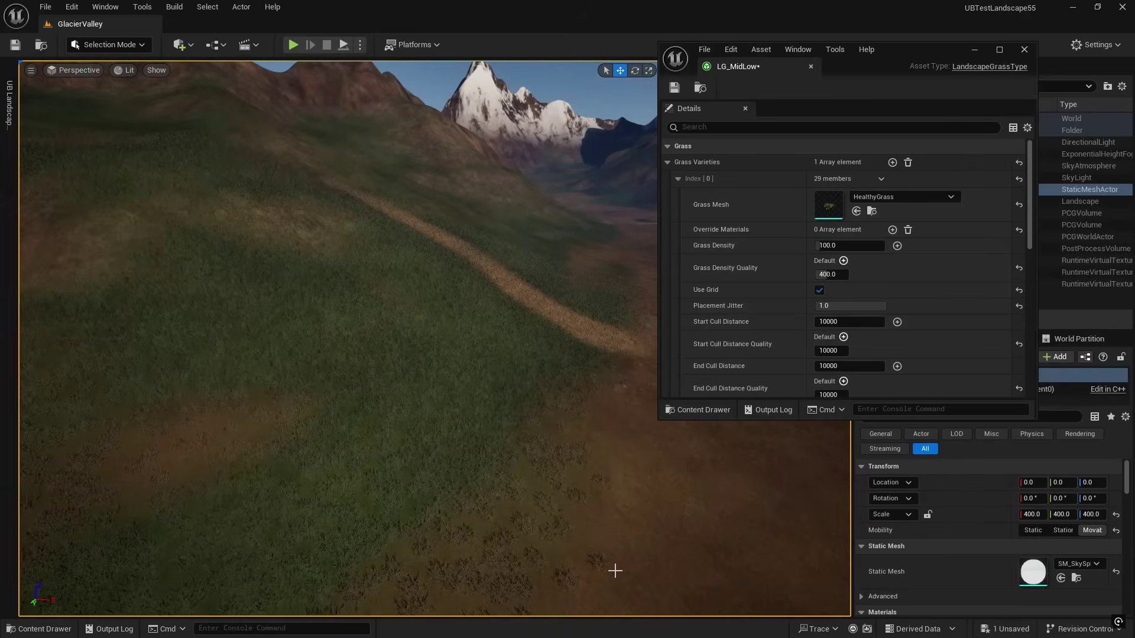
right_click_drag(624, 528, 556, 409)
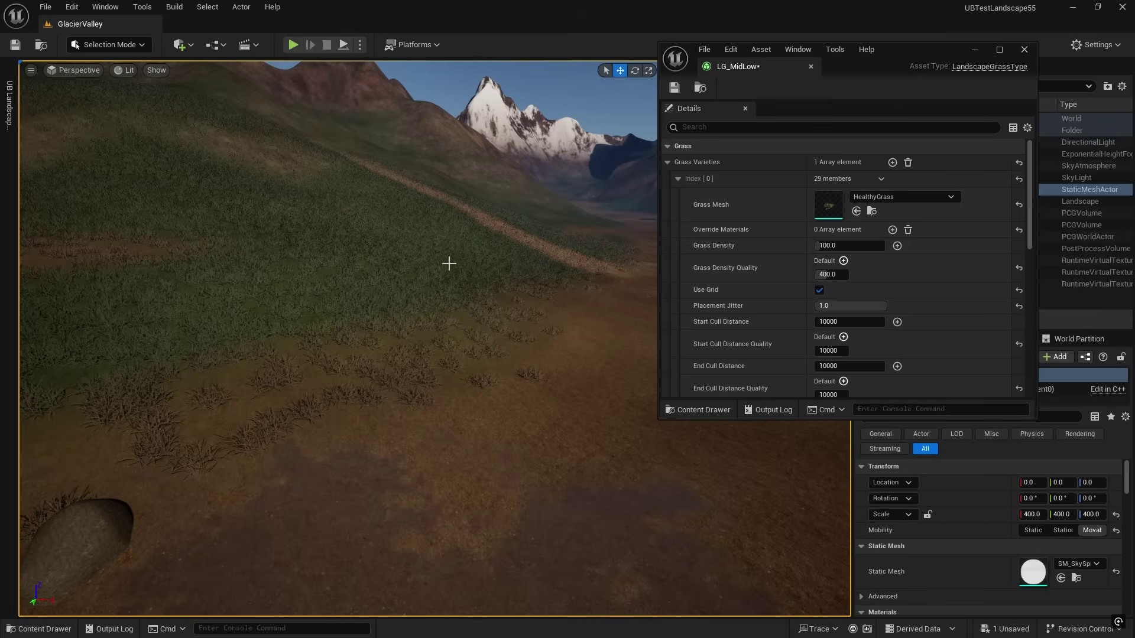
right_click_drag(431, 325, 493, 325)
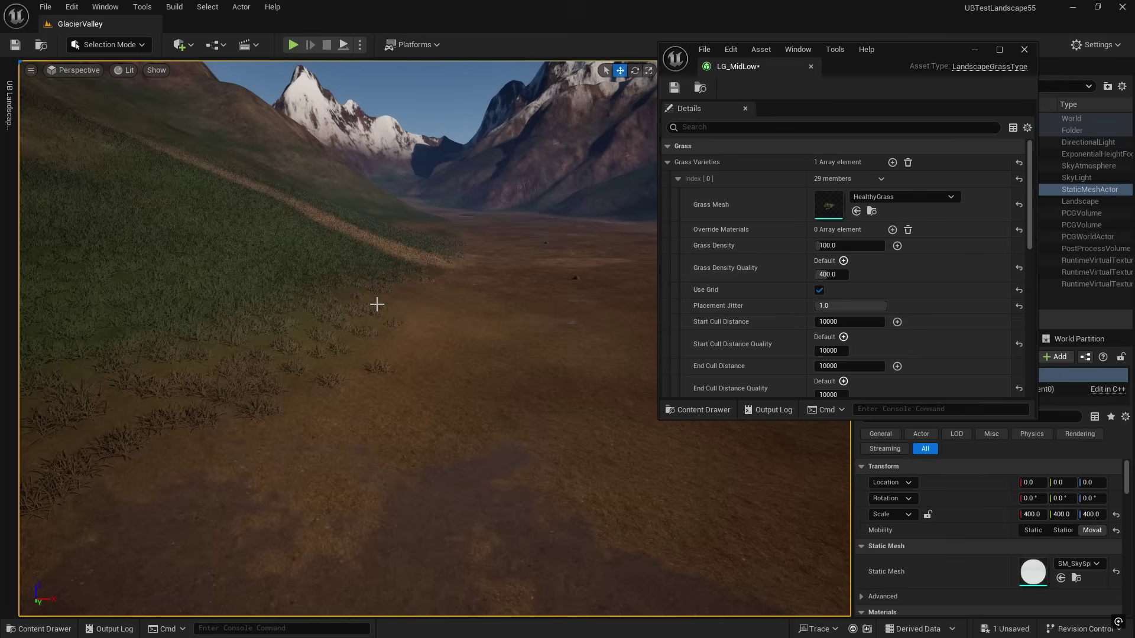
right_click_drag(455, 333, 567, 335)
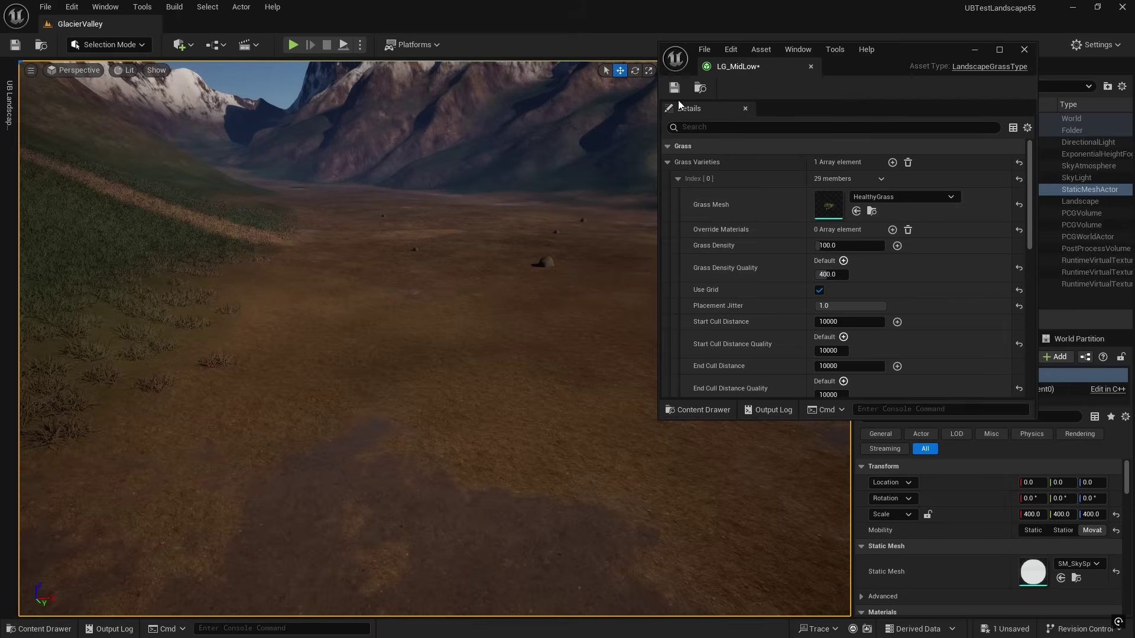
Remove all grass varieties from LG_MidLow, save the asset and close its editor
left_click(911, 164)
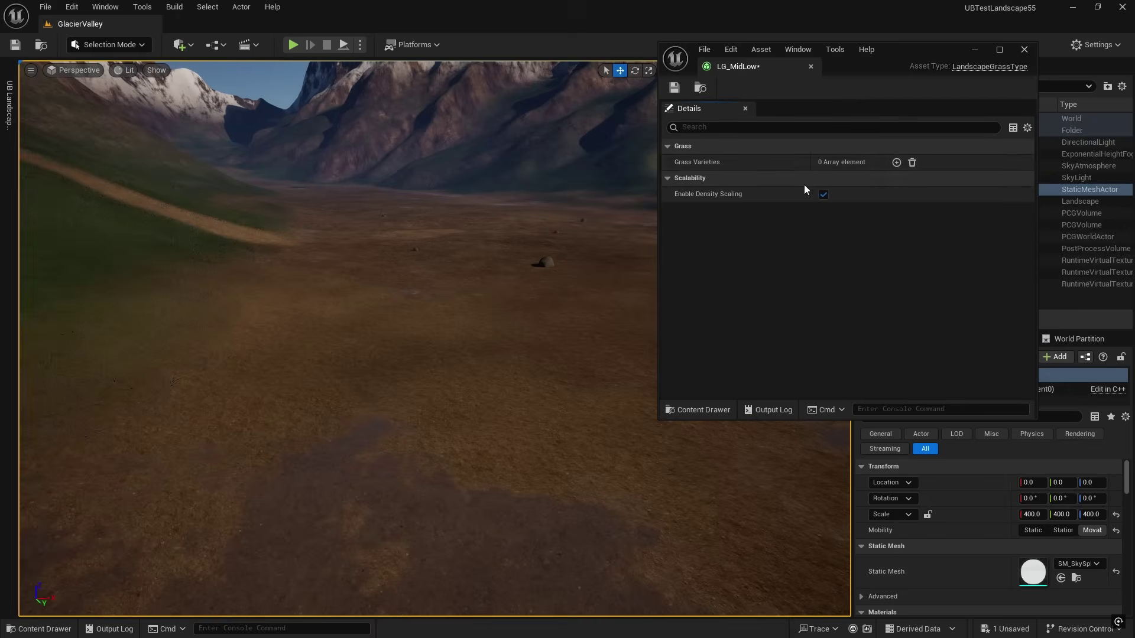
left_click(674, 88)
left_click(1024, 49)
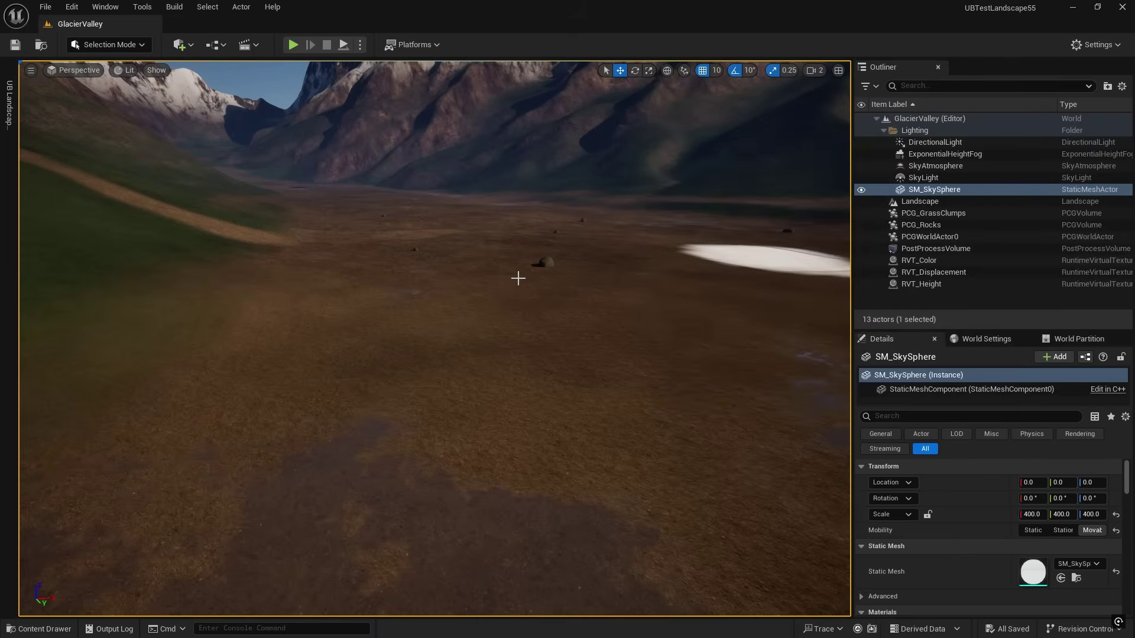
Reopen LG_Ground from the LandscapeGrassTypes folder, remove all its grass varieties and close its editor
key("ctrl+space")
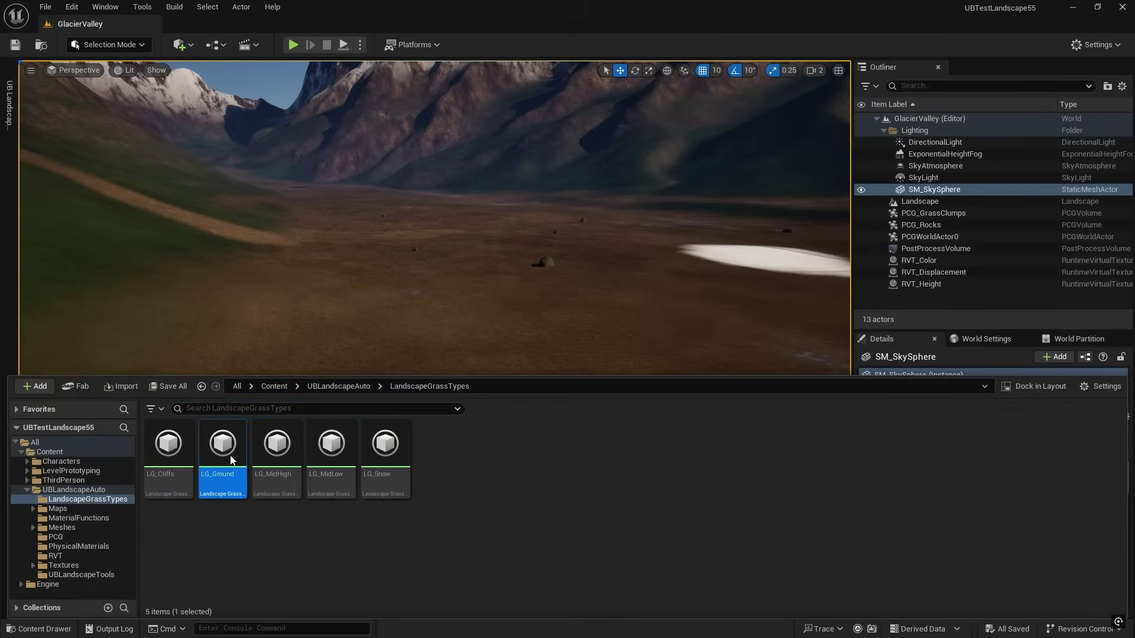
double_click(229, 455)
left_click(911, 162)
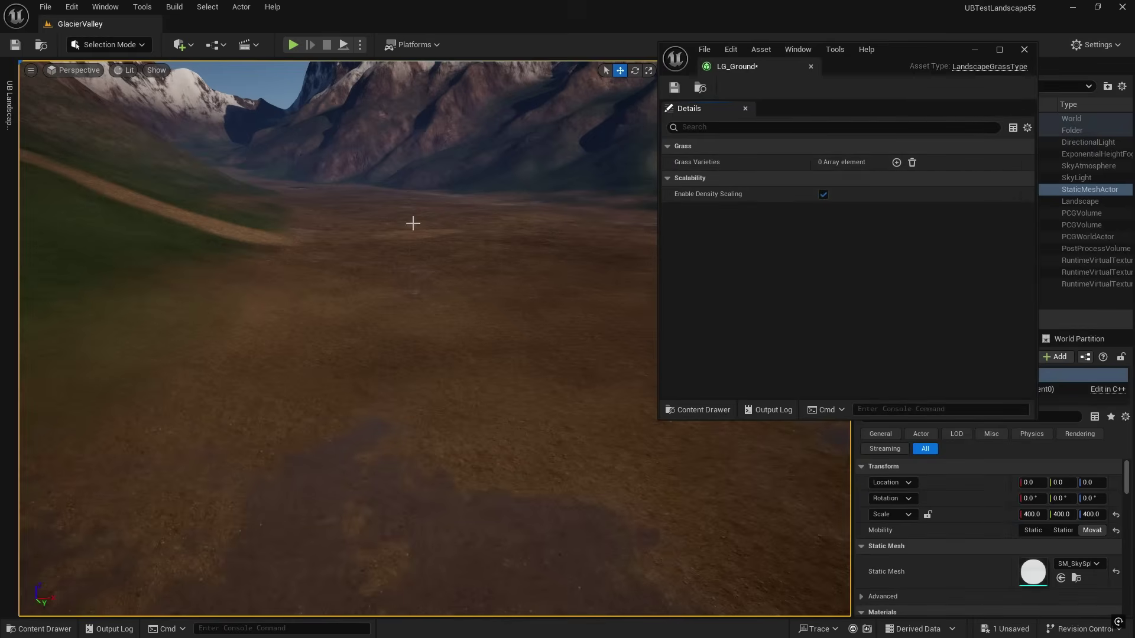
left_click(1025, 49)
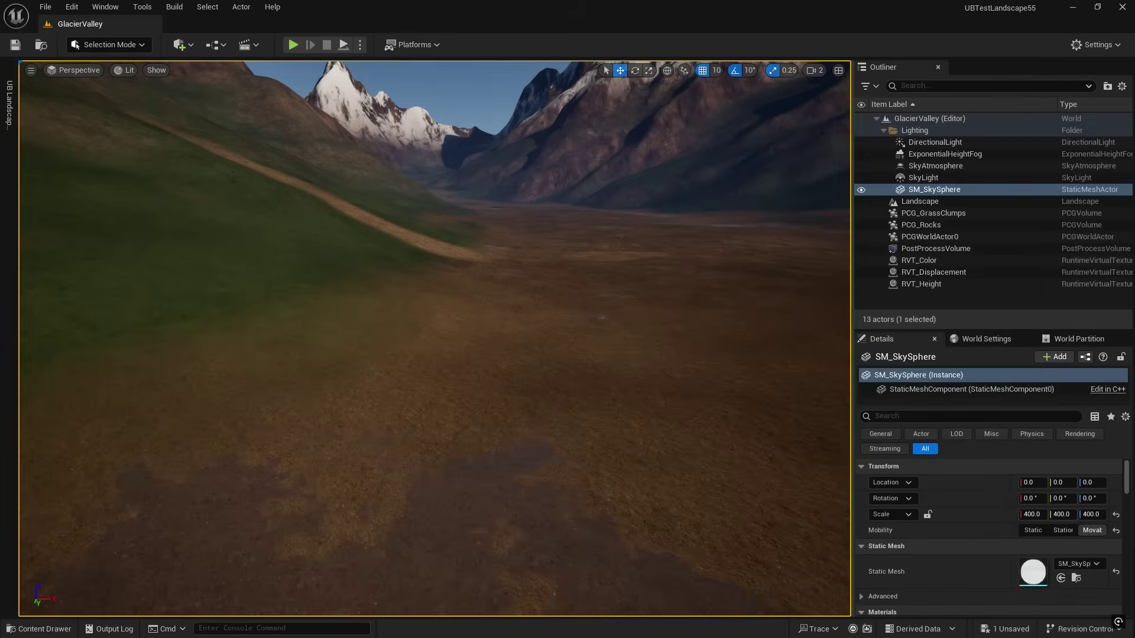
Regenerate the PCG content with the UB Landscape tools and view the grass clumps and rocks in the valley
right_click_drag(572, 242, 550, 148)
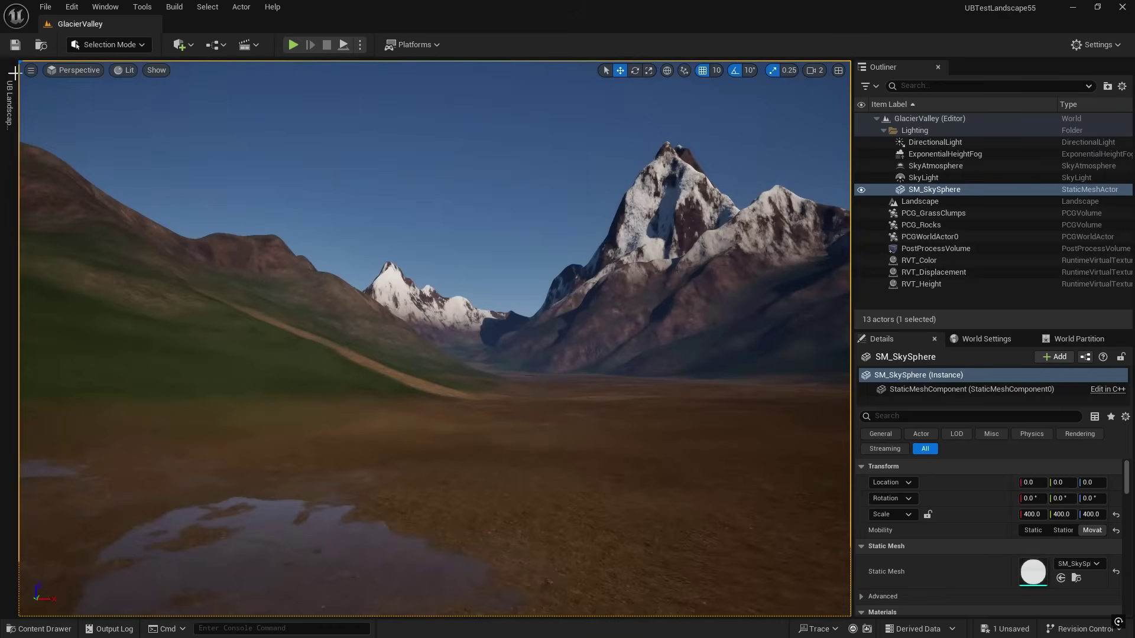
mouse_move(10, 85)
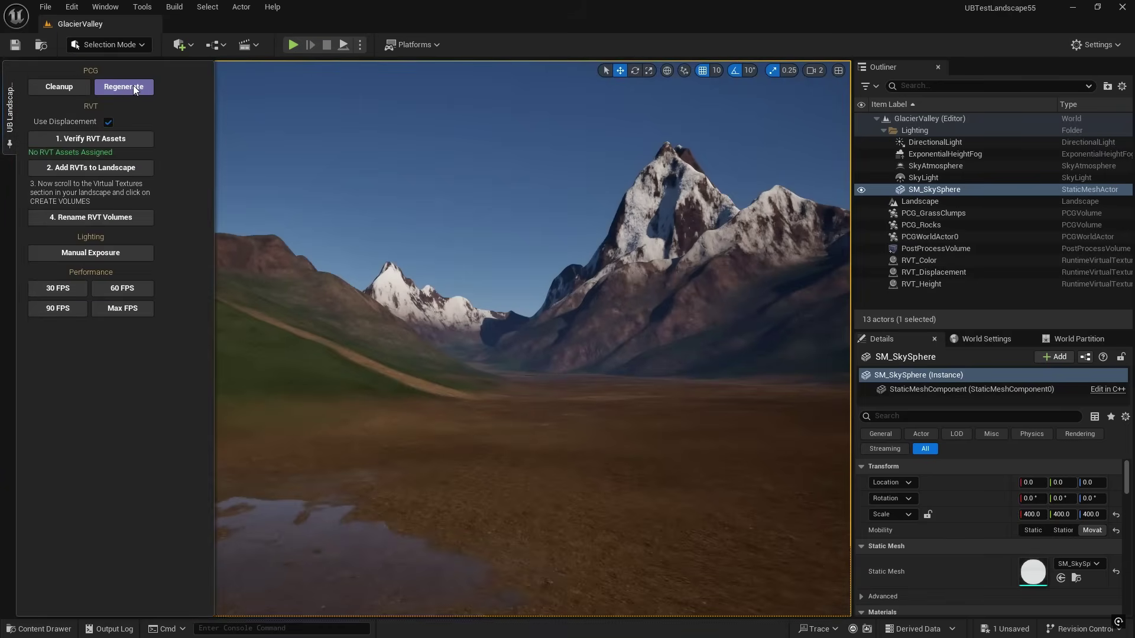
left_click_drag(212, 98, 163, 96)
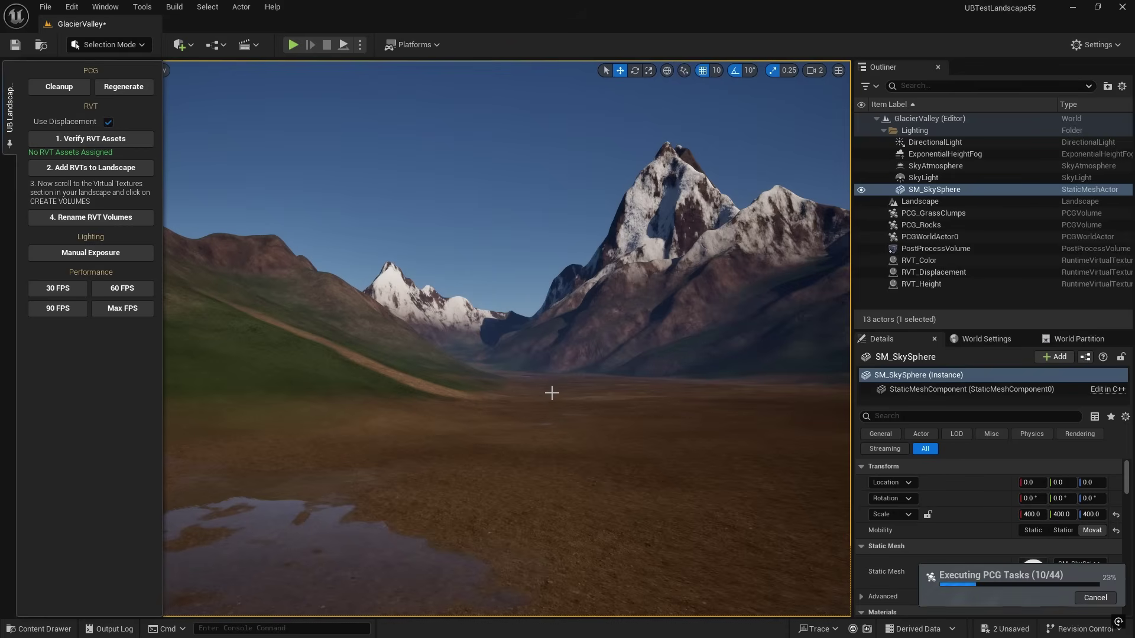
right_click_drag(552, 392, 554, 423)
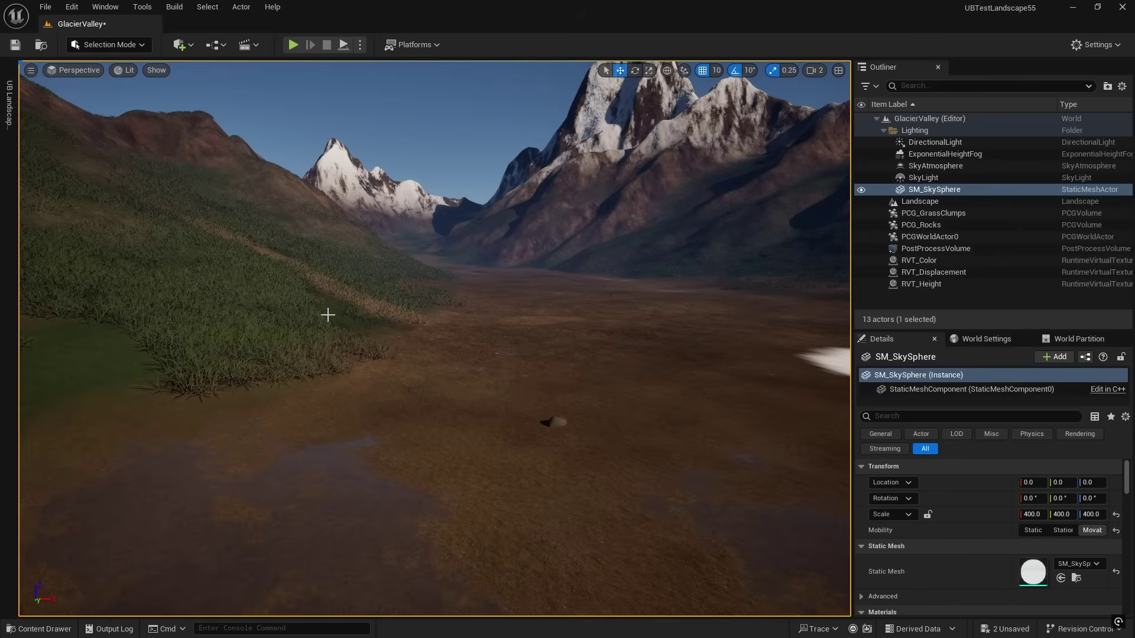
Save the GlacierValley level and look through the PCG graphs in the UBLandscapeAuto PCG folder
key("ctrl+s")
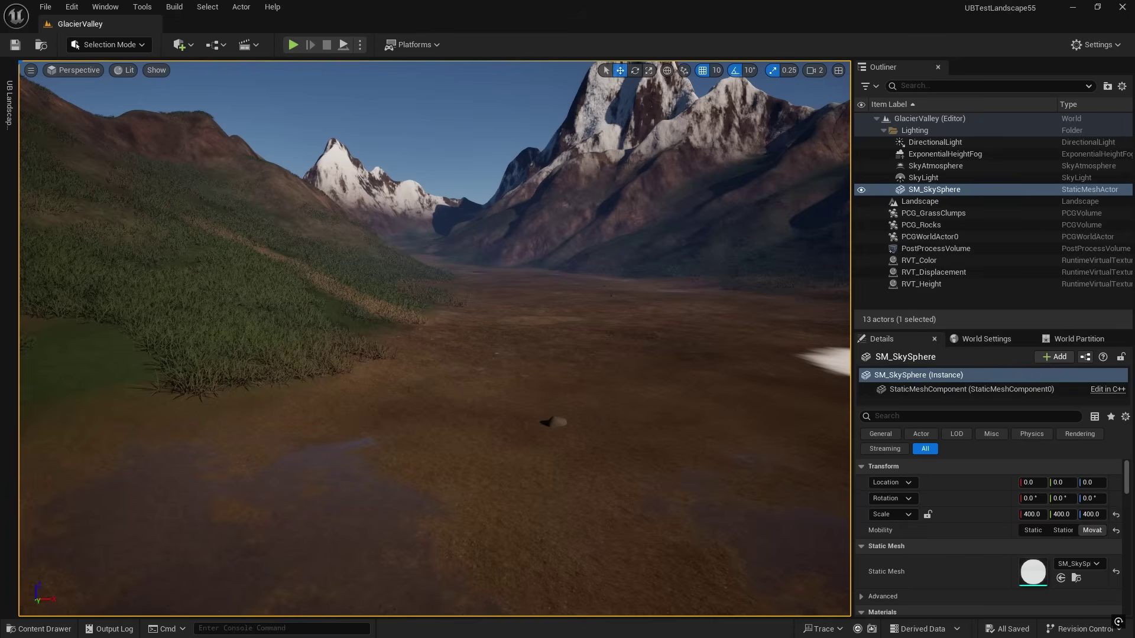
key("ctrl+space")
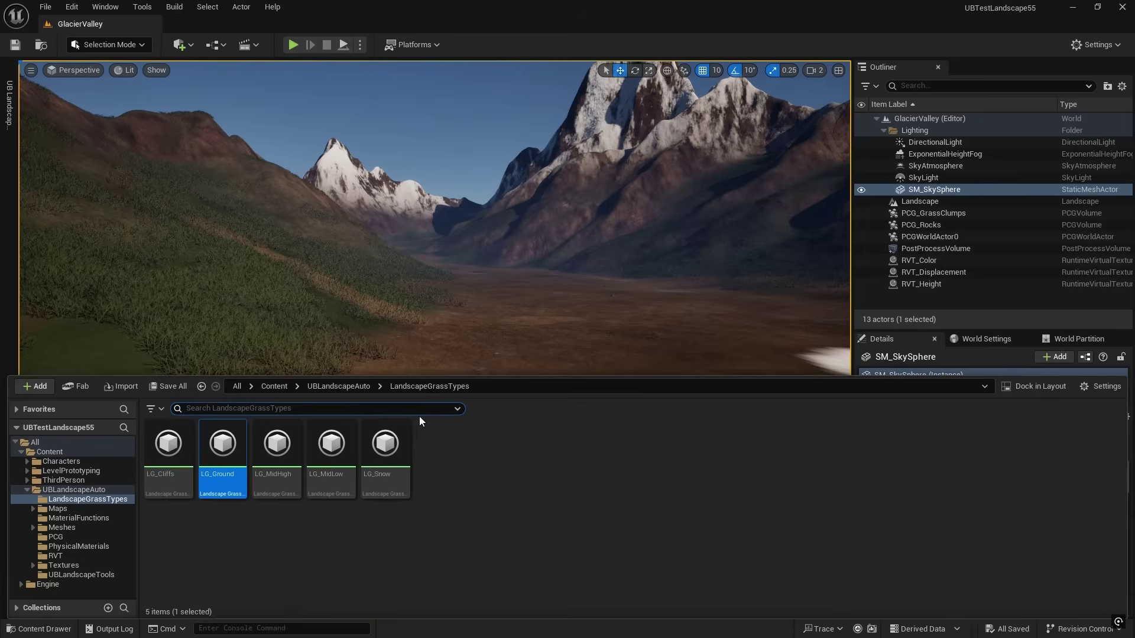
left_click(59, 537)
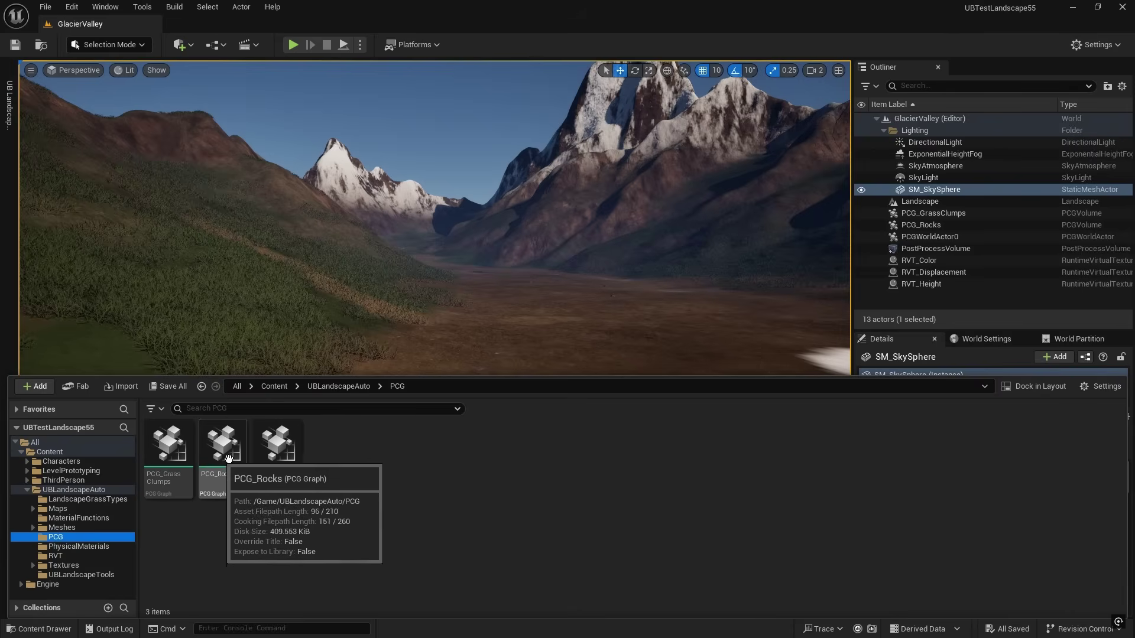
mouse_move(281, 442)
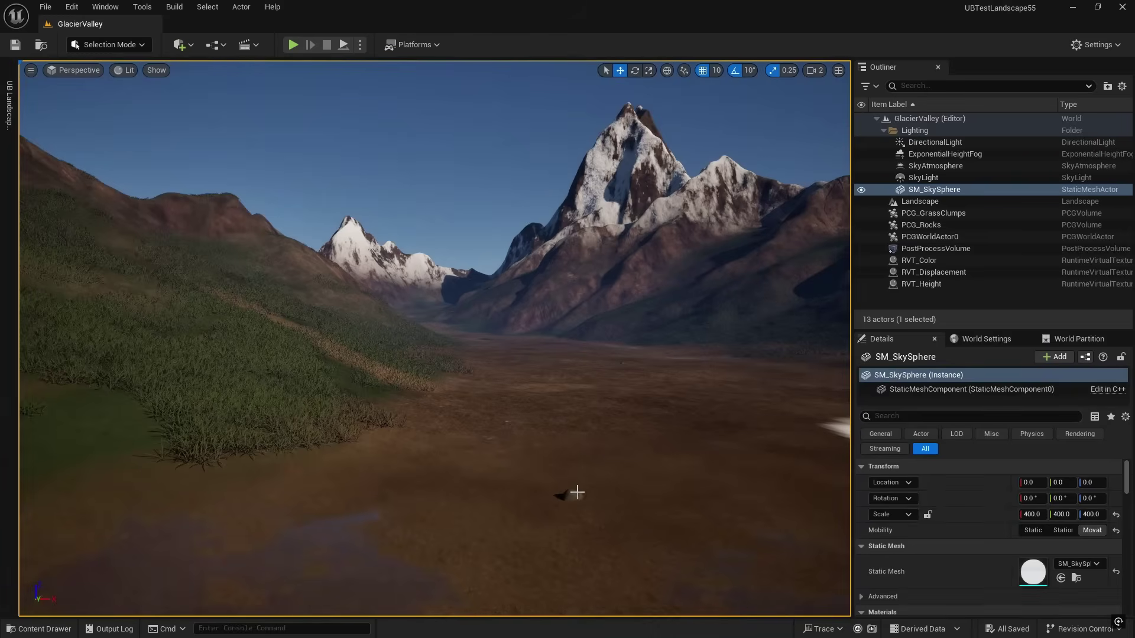
Select the PCG_Rocks volume and view its scattered rocks across the valley floor
left_click_drag(603, 388, 644, 384, "alt")
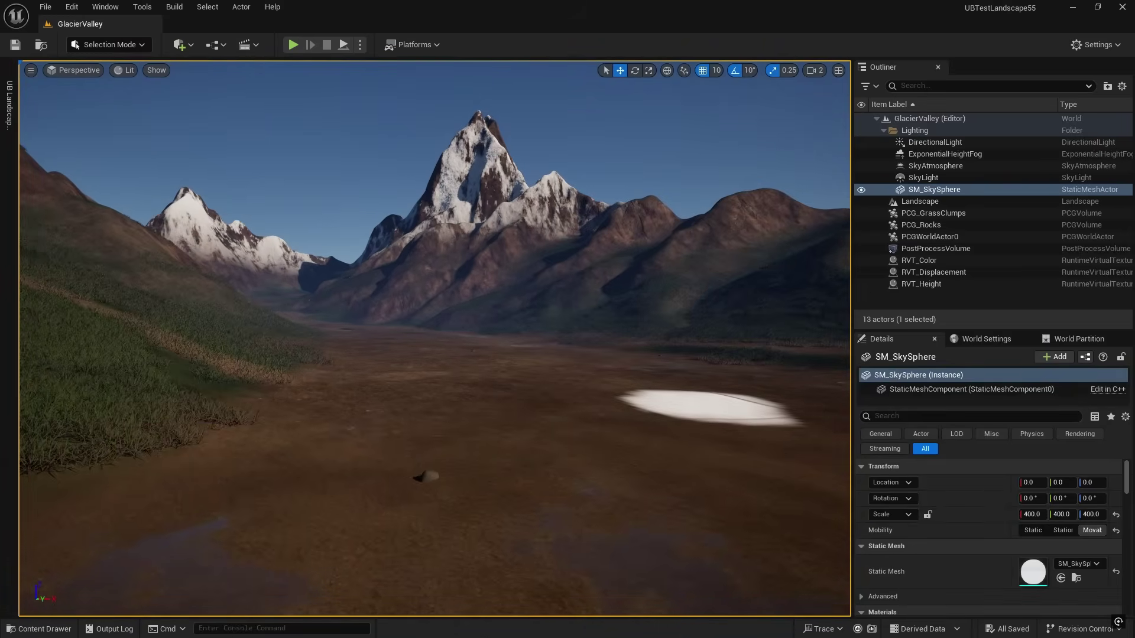
left_click(920, 224)
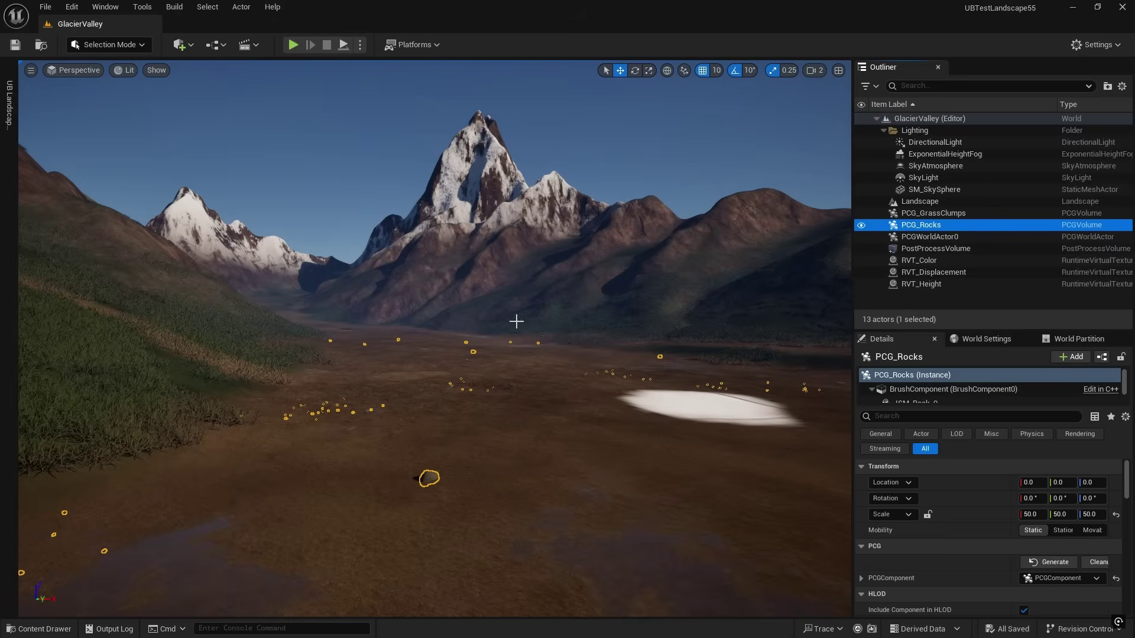
right_click_drag(537, 431, 567, 470)
right_click_drag(406, 424, 406, 424)
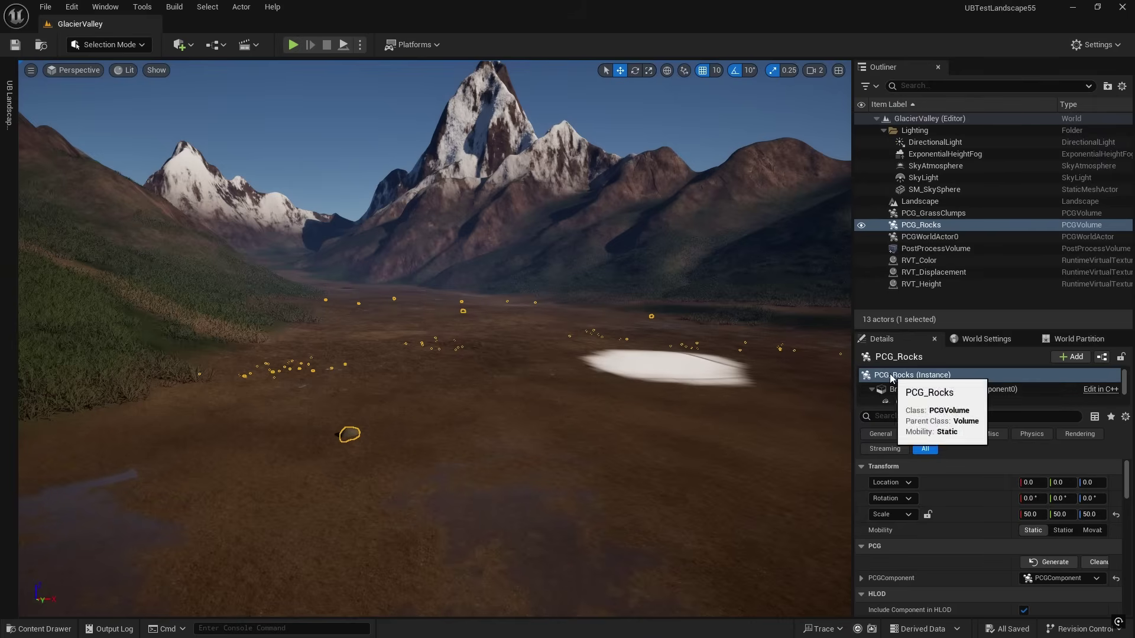
Expand the parameter overrides of PCG_Rocks' PCGComponent and examine the Landscape Layer and large rock settings
scroll(904, 381, "down", 2)
left_click(955, 396)
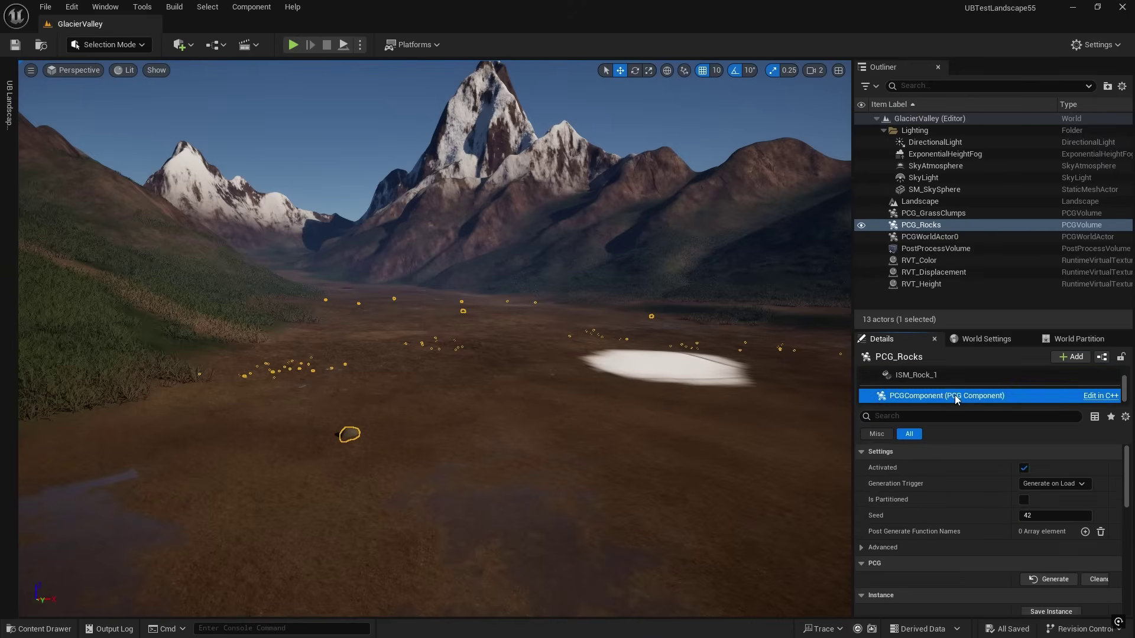
scroll(867, 484, "down", 2)
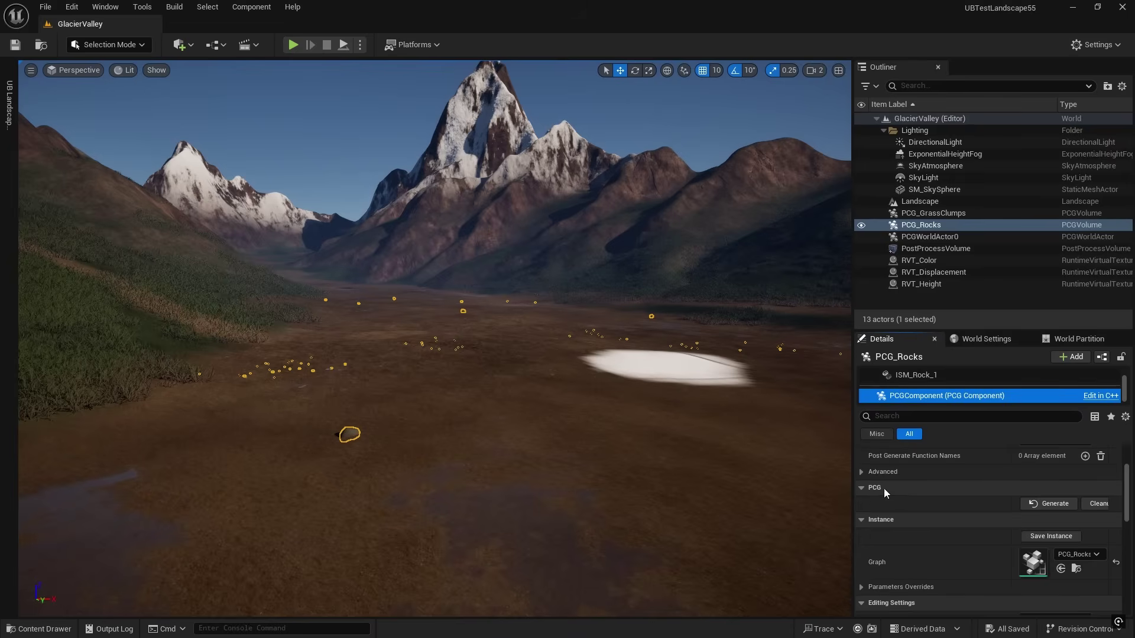
scroll(882, 474, "down", 2)
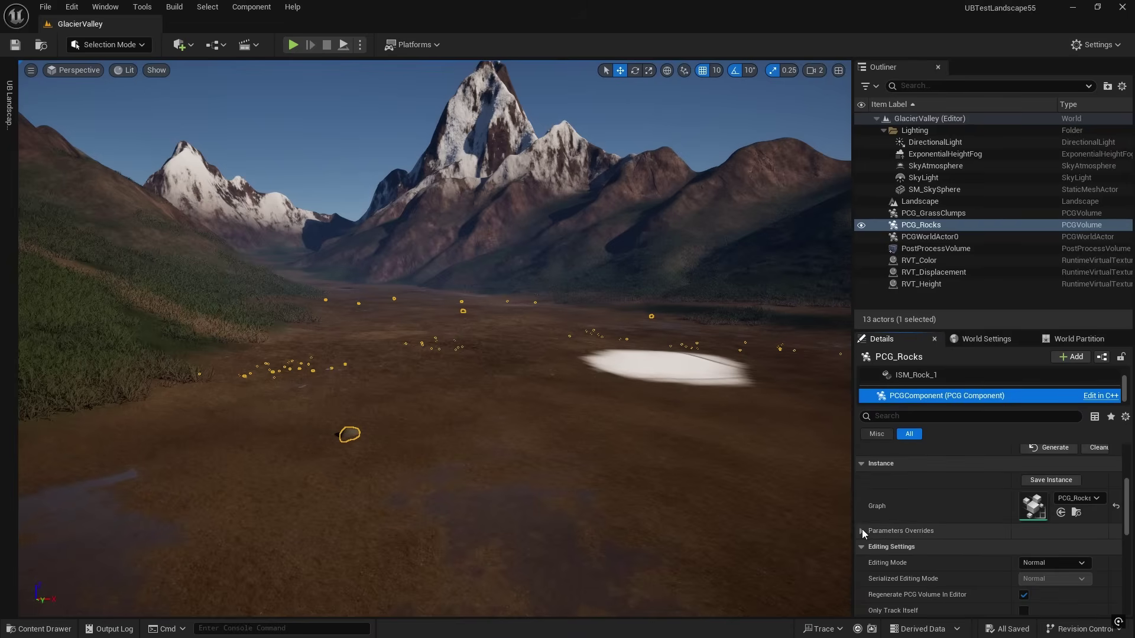
left_click(861, 530)
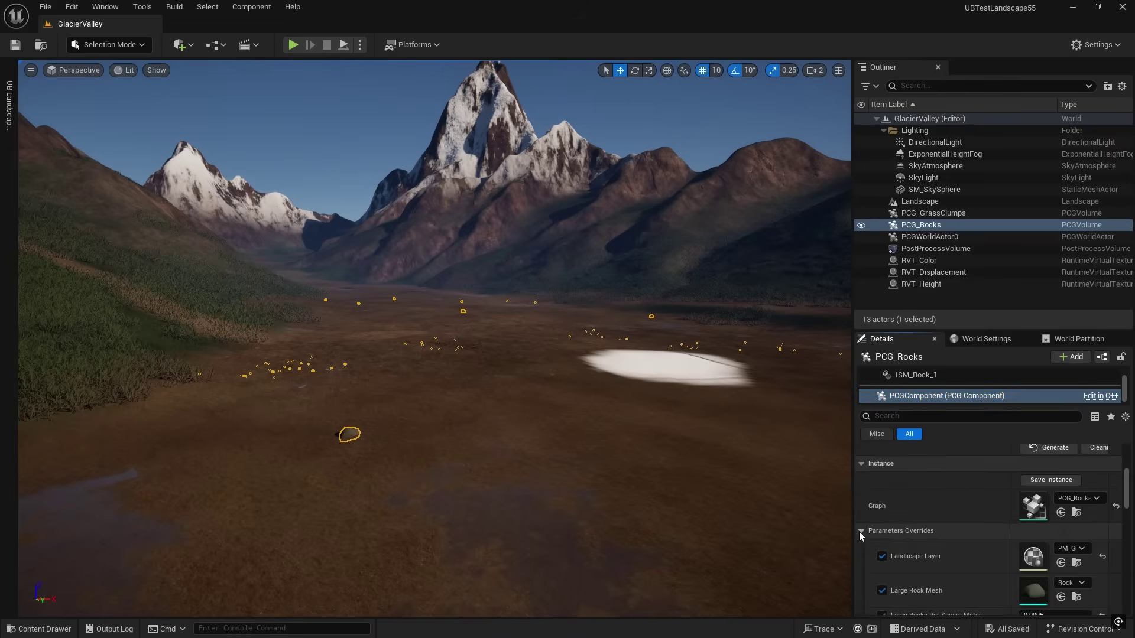
scroll(882, 547, "down", 2)
scroll(914, 487, "down", 1)
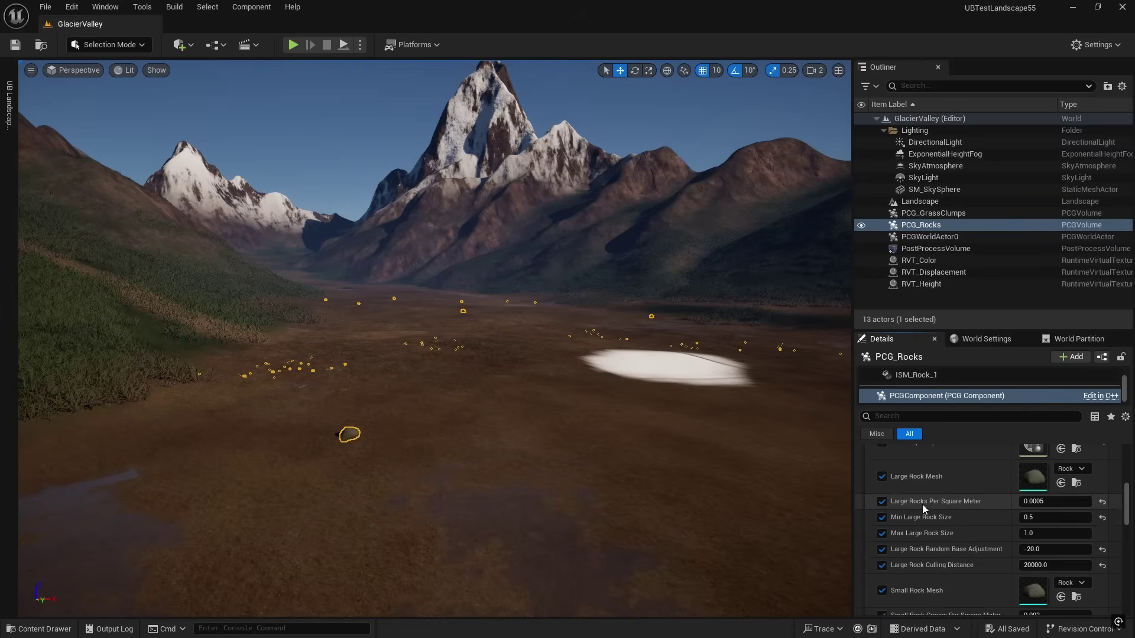
scroll(924, 523, "up", 1)
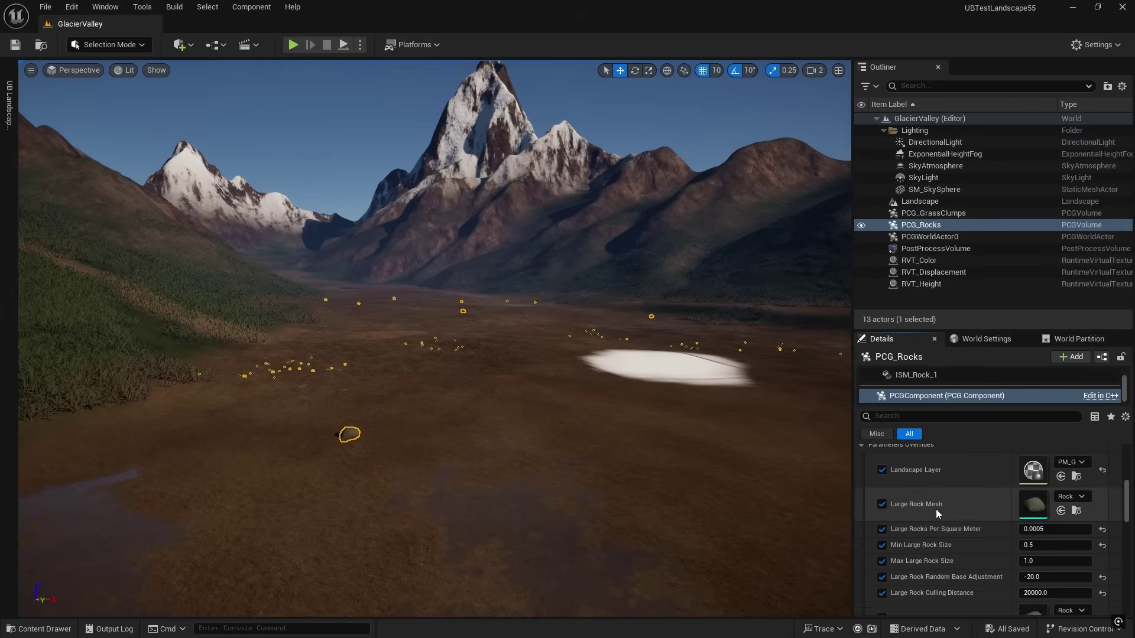
left_click_drag(1010, 475, 990, 475)
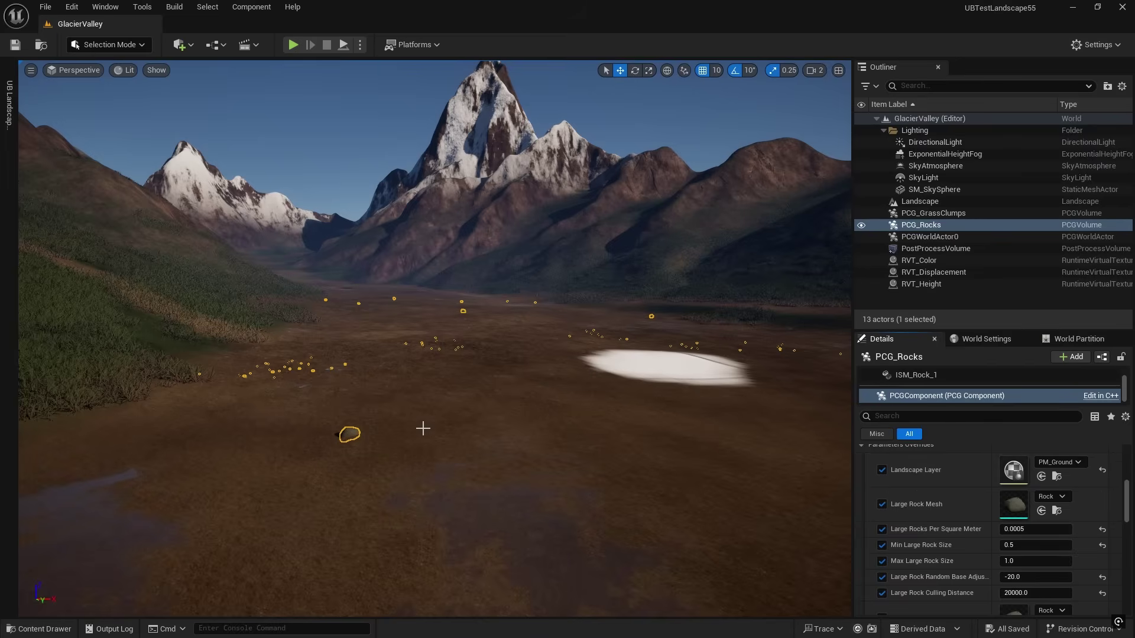
Try PM_MidHigh as the rocks' Landscape Layer, and switch it back to PM_Ground
left_click(1057, 462)
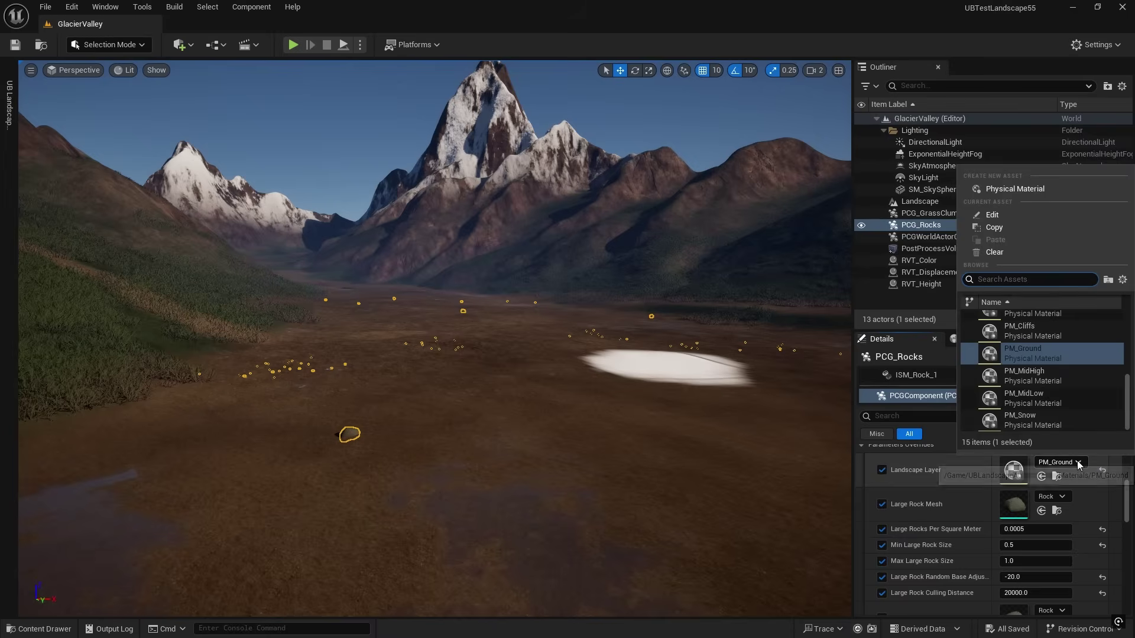
left_click(1030, 377)
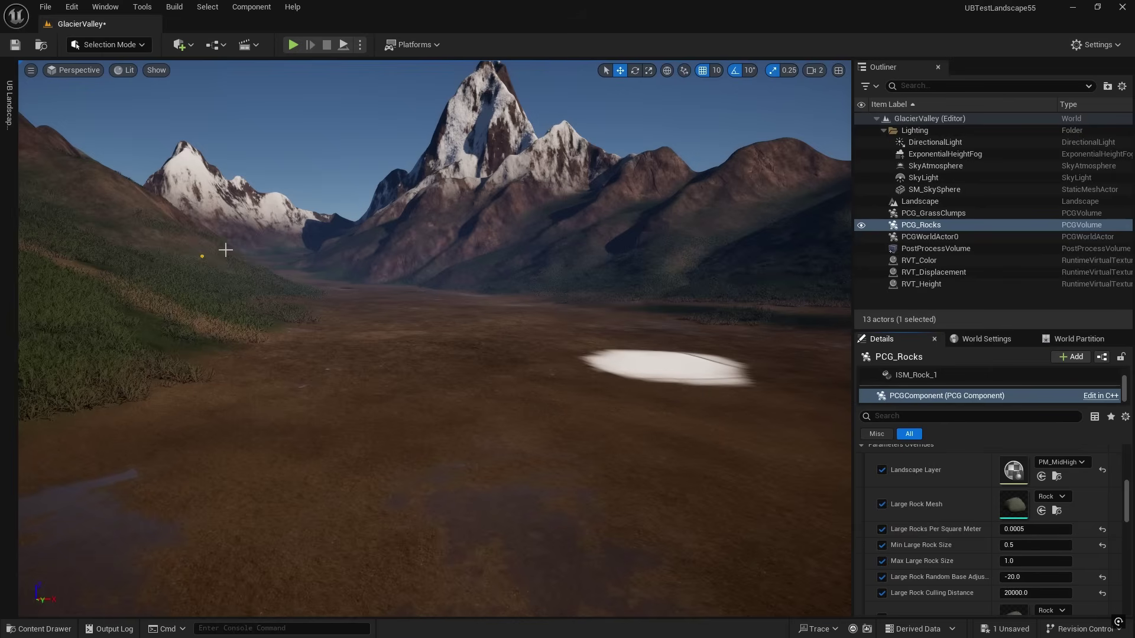
left_click(1060, 462)
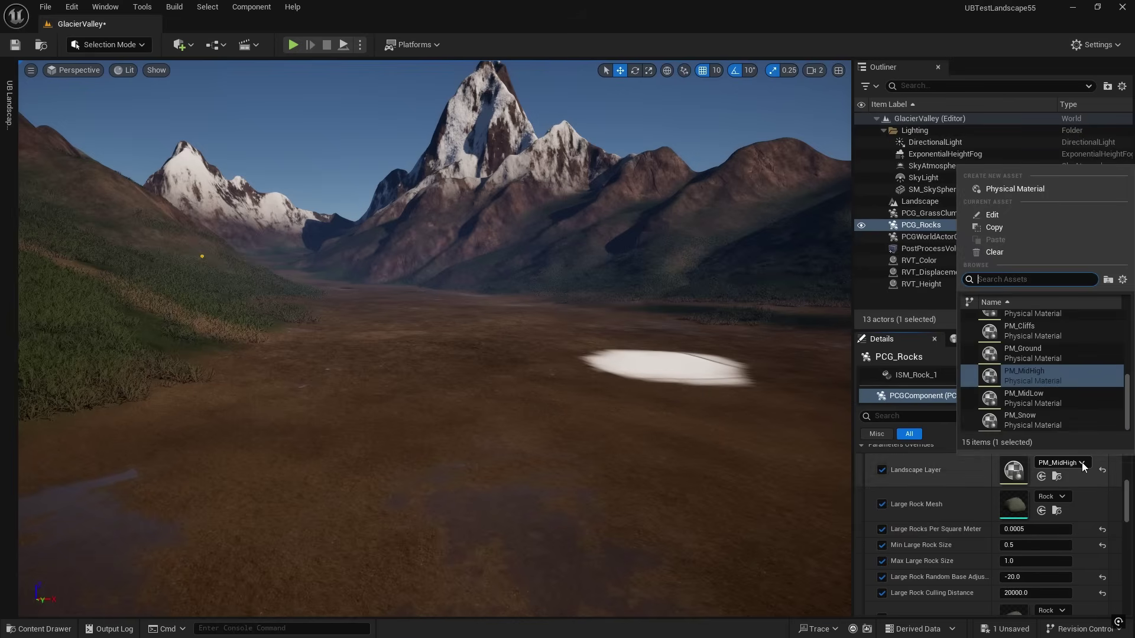
left_click(1026, 352)
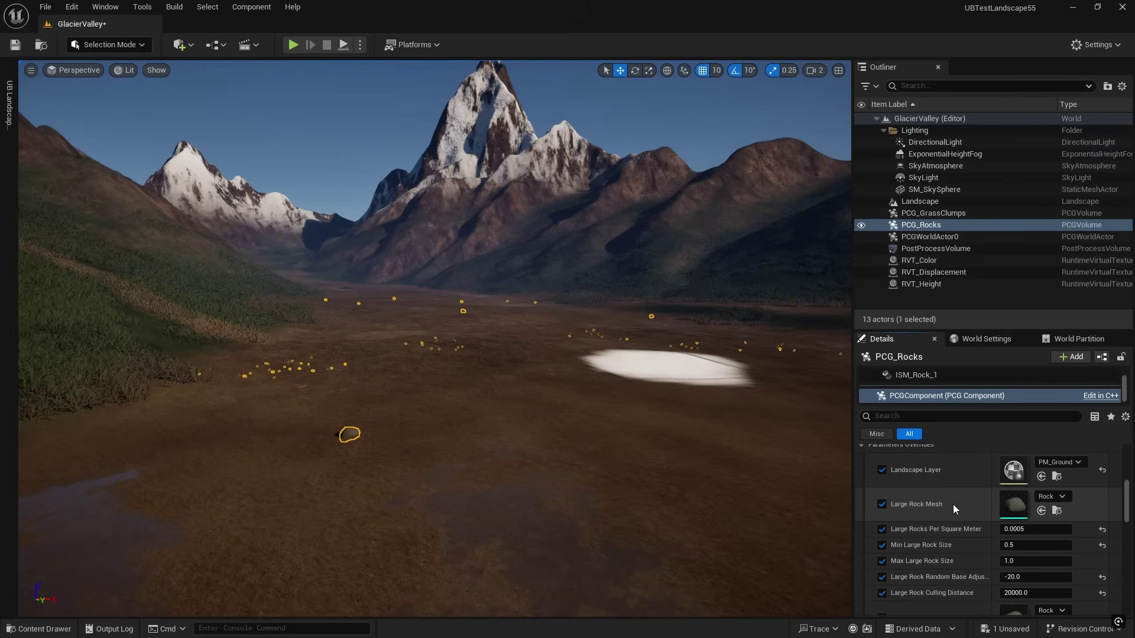
Set the Max Large Rock Size of PCG_Rocks to 2.0
scroll(934, 505, "down", 1)
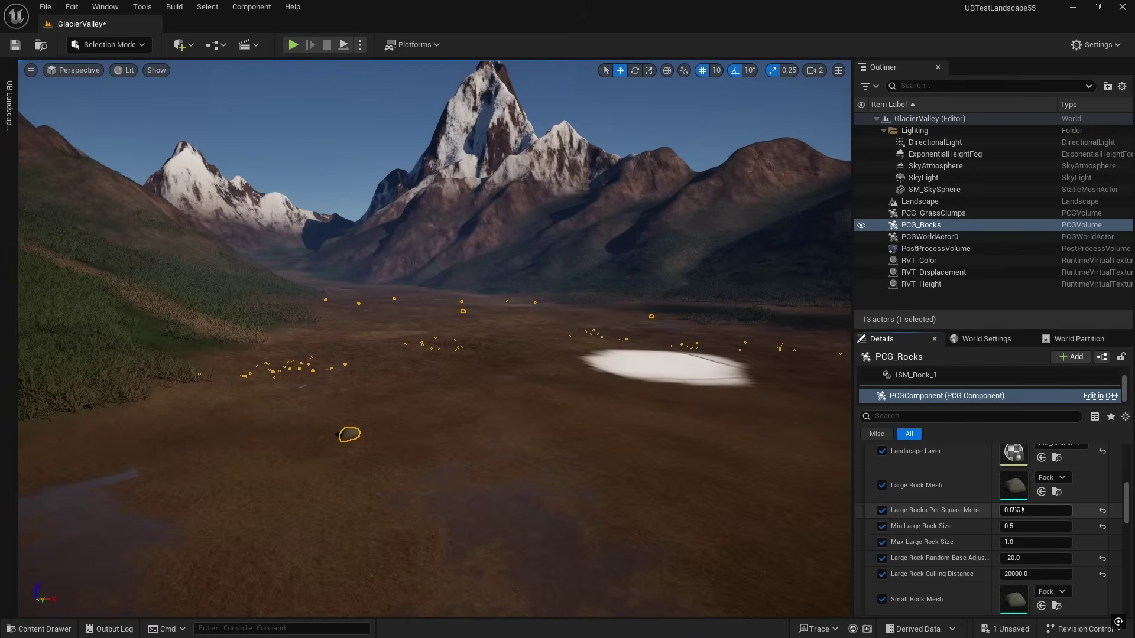
scroll(957, 533, "down", 2)
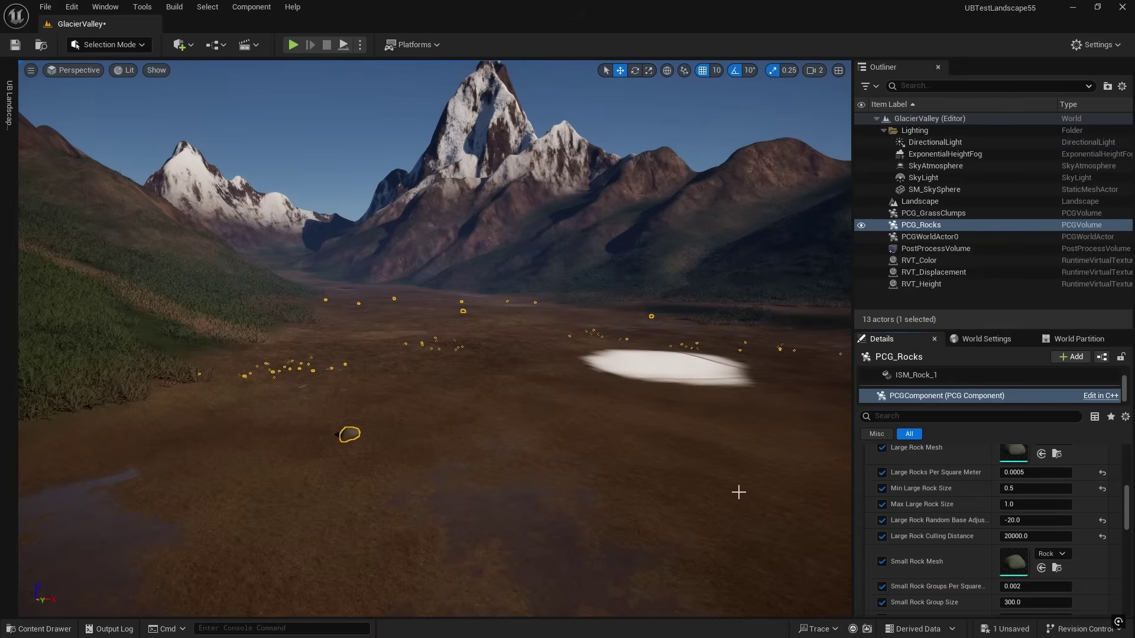
left_click(1015, 502)
type("2")
key("Return")
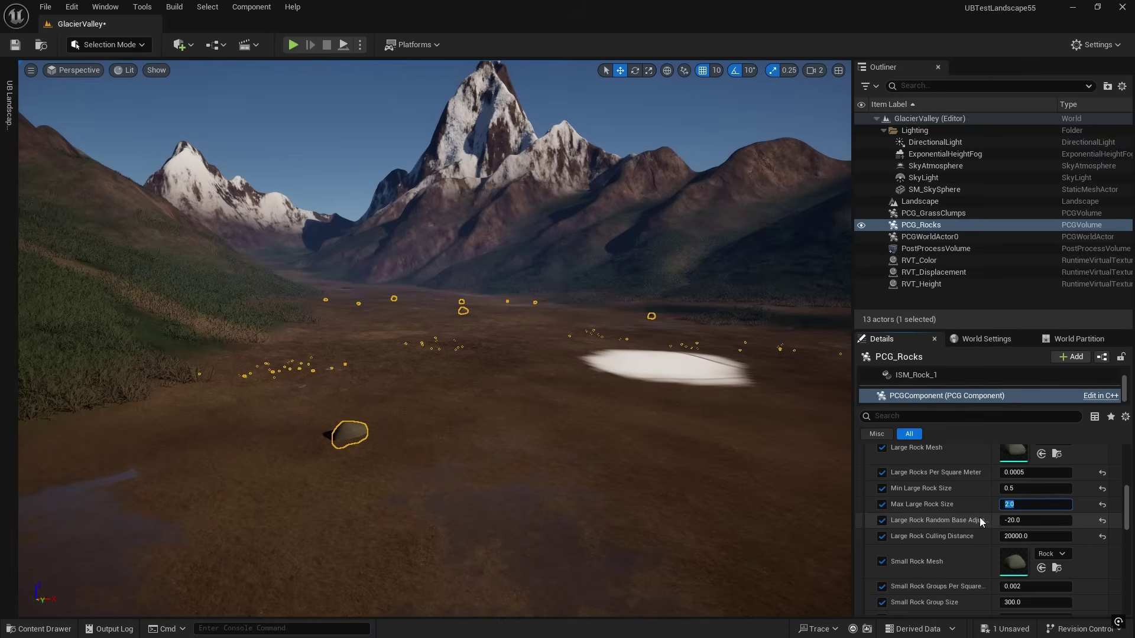
Try a Large Rock Random Base Adjustment of -50, and restore it to -20
left_click(1018, 520)
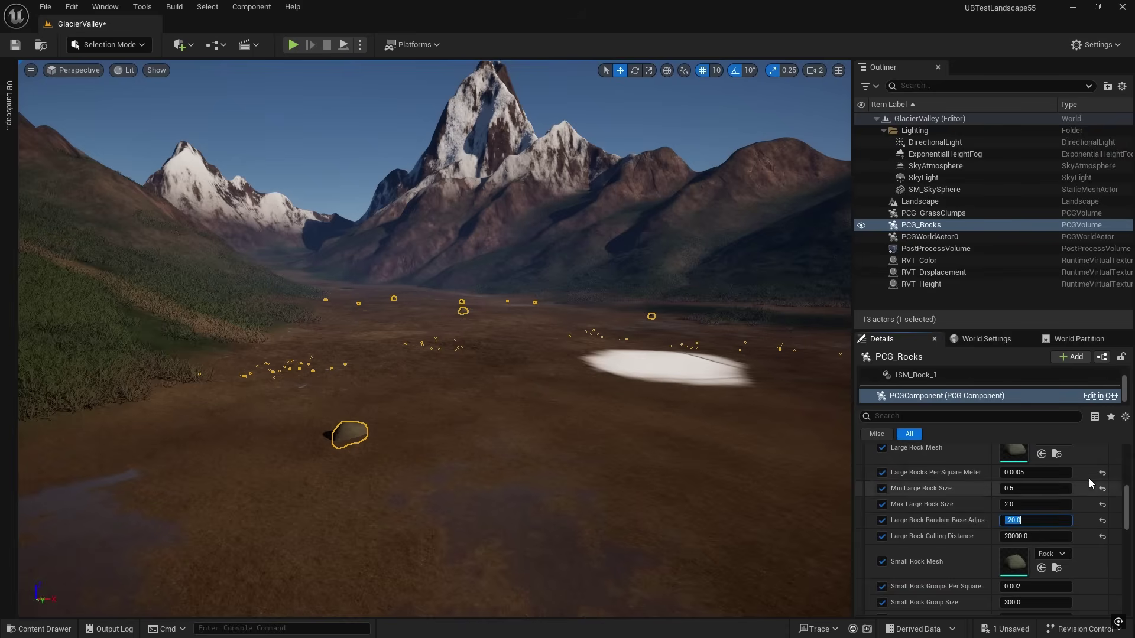
type("-50")
key("Return")
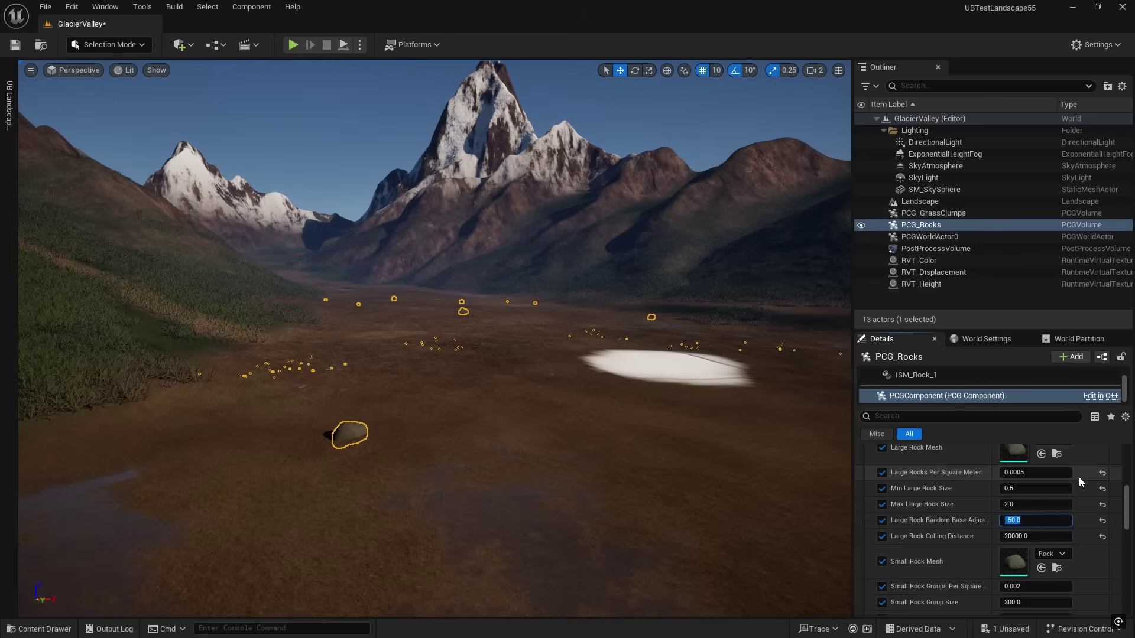
type("-20")
key("Return")
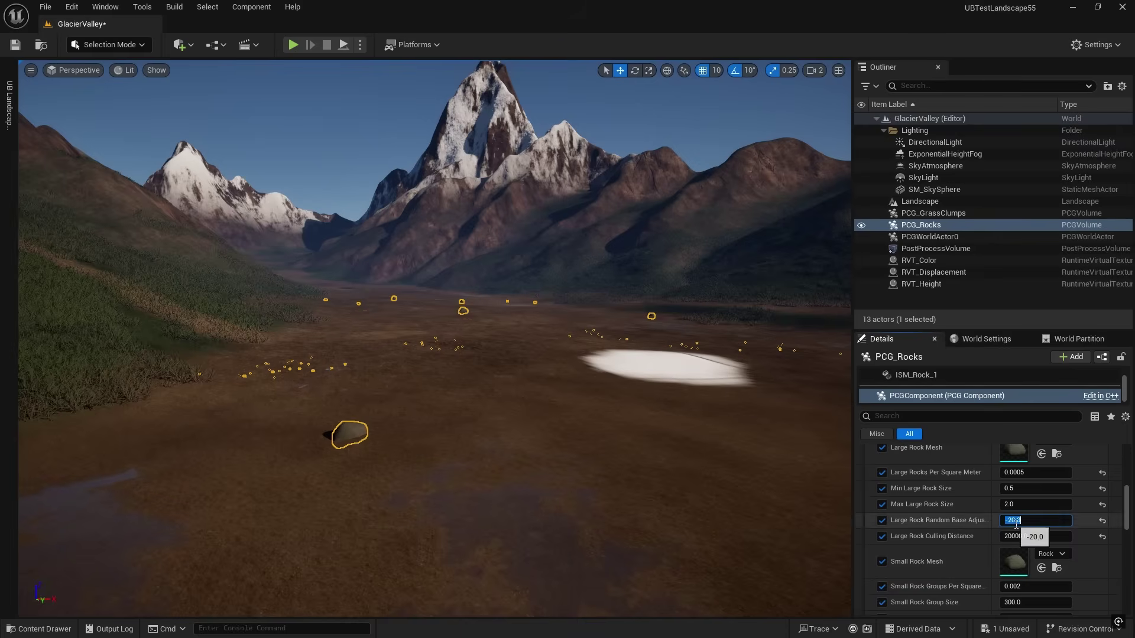
Try Large Rock Culling Distances of 2000 and 5000, and restore the distance to 20000
scroll(920, 527, "down", 2)
scroll(934, 488, "up", 1)
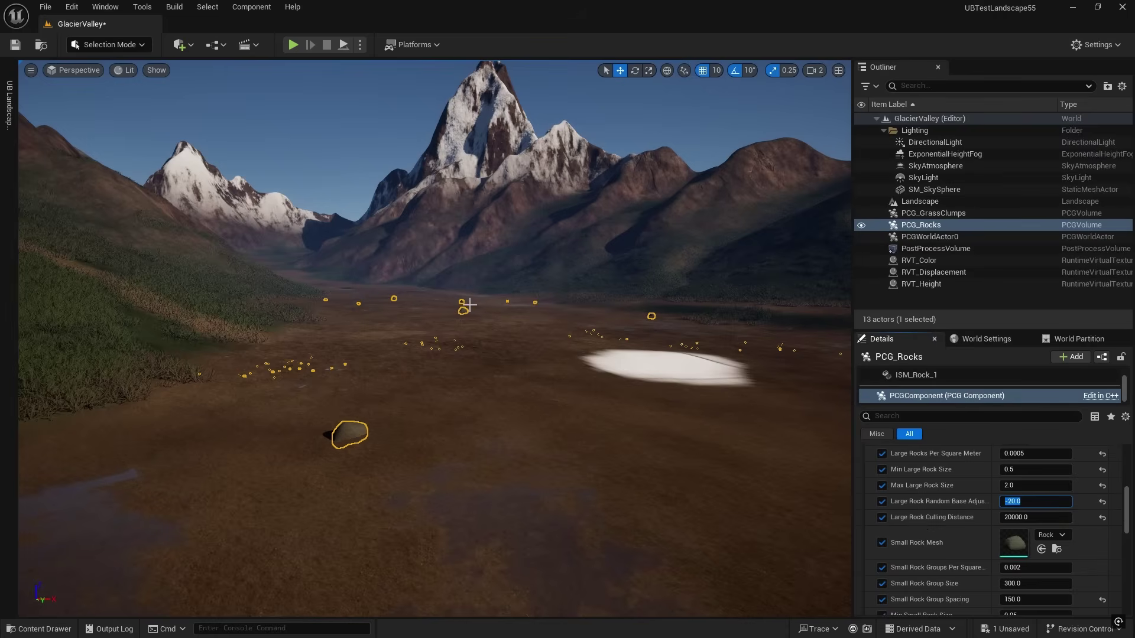
left_click(1028, 517)
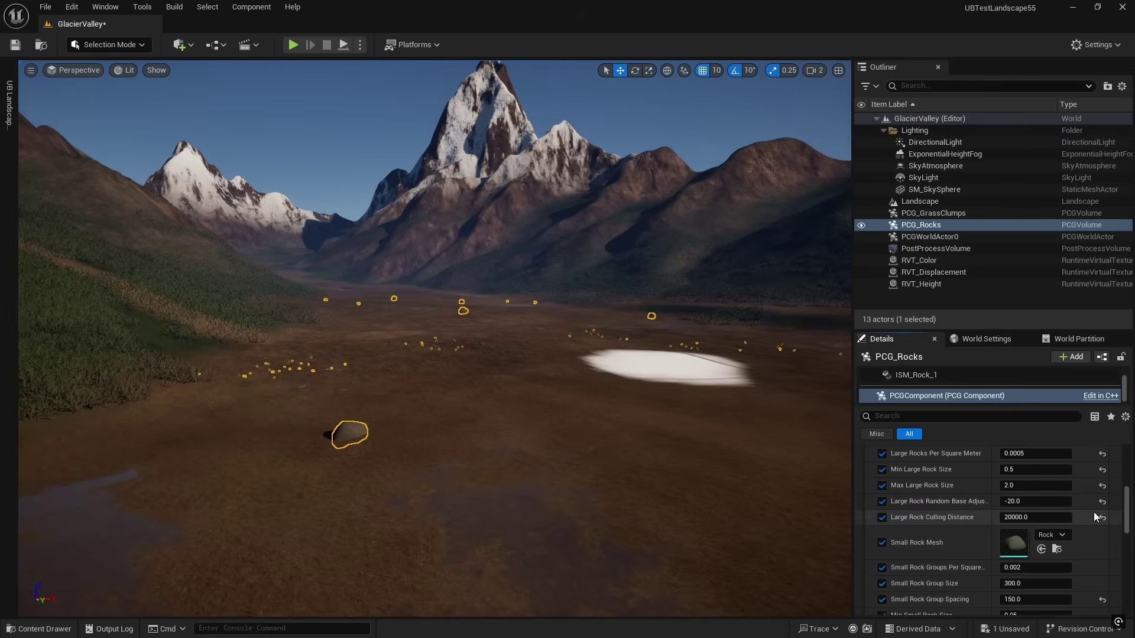
left_click(1029, 518)
type("2000")
key("Return")
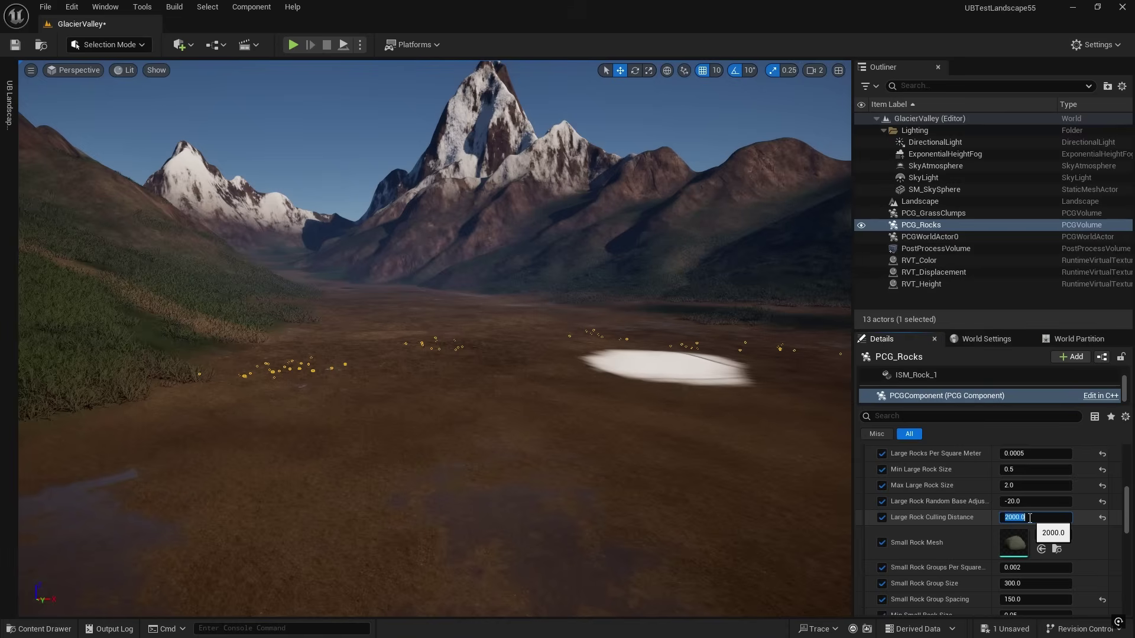
type("5000")
key("Return")
type("20")
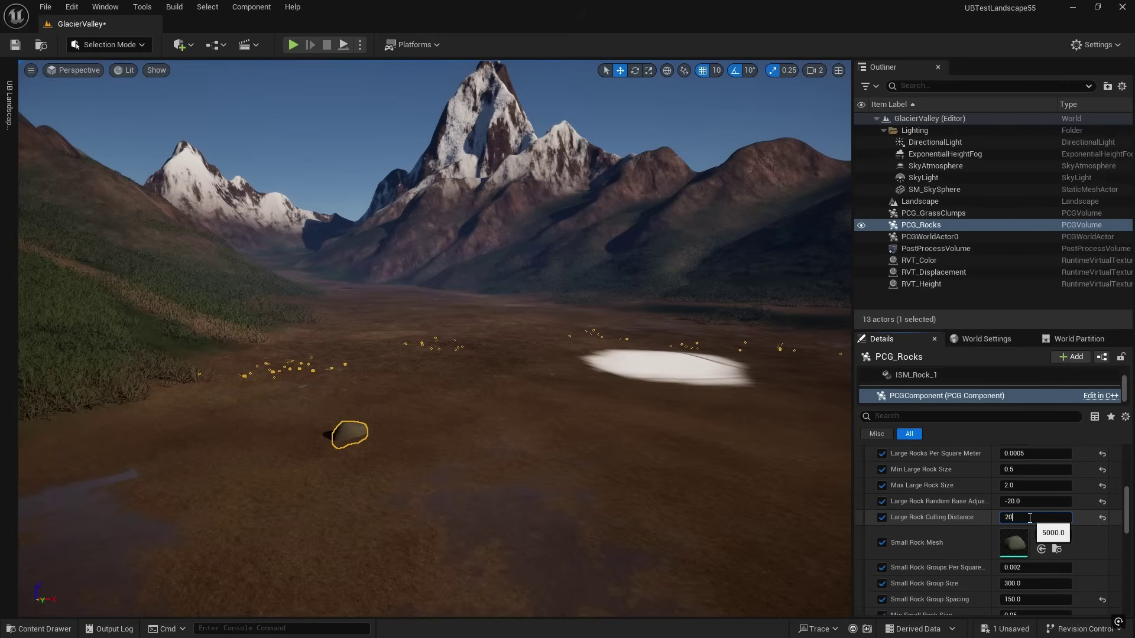
type("000")
key("Return")
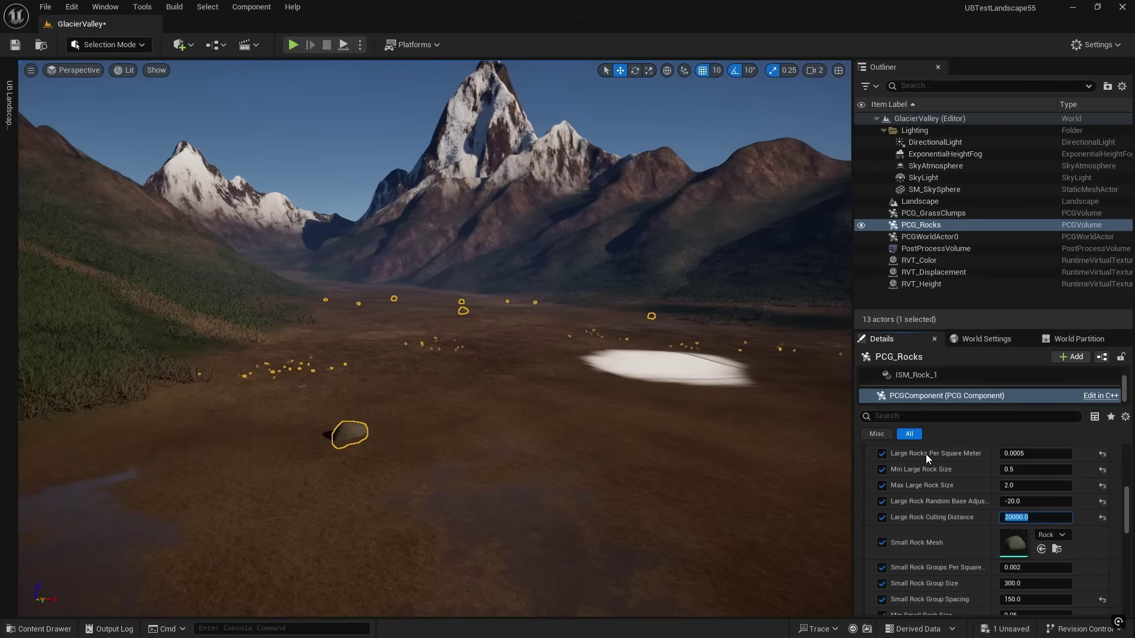
Examine the small rock overrides of PCG_Rocks: mesh, group density, size, spacing, random offset and culling distance
scroll(916, 535, "down", 2)
scroll(933, 511, "down", 2)
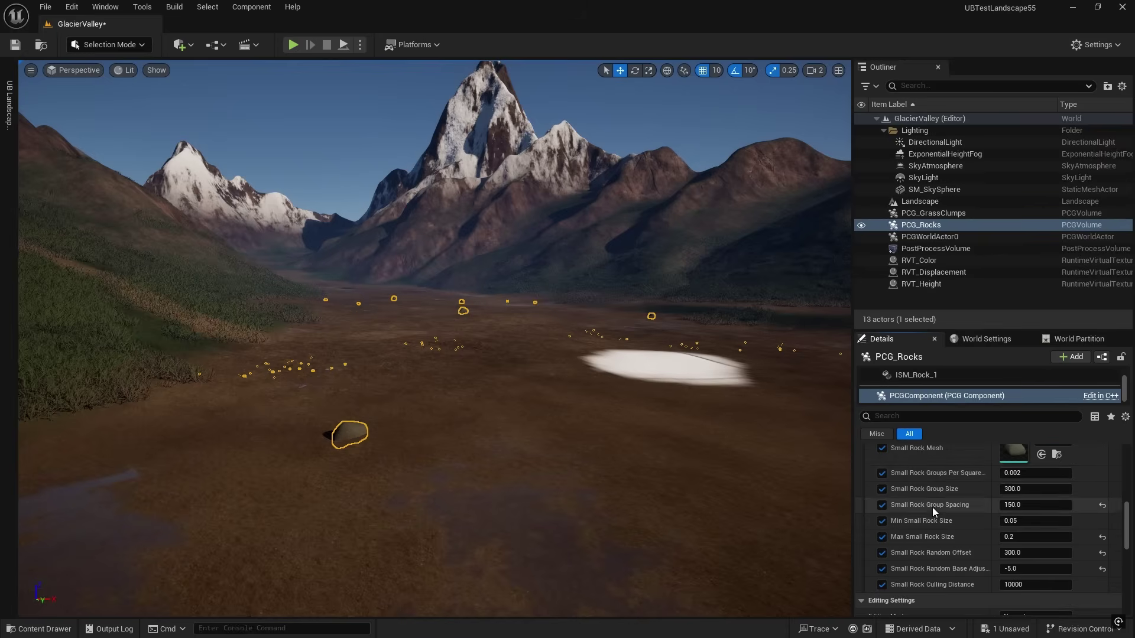
scroll(914, 453, "up", 2)
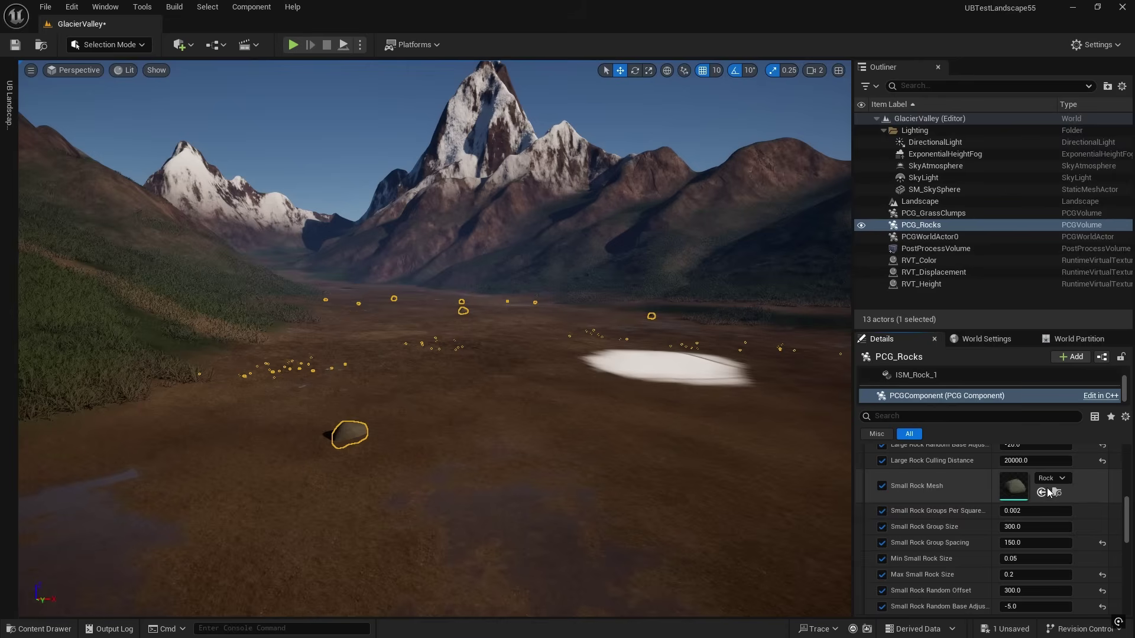
scroll(941, 519, "down", 2)
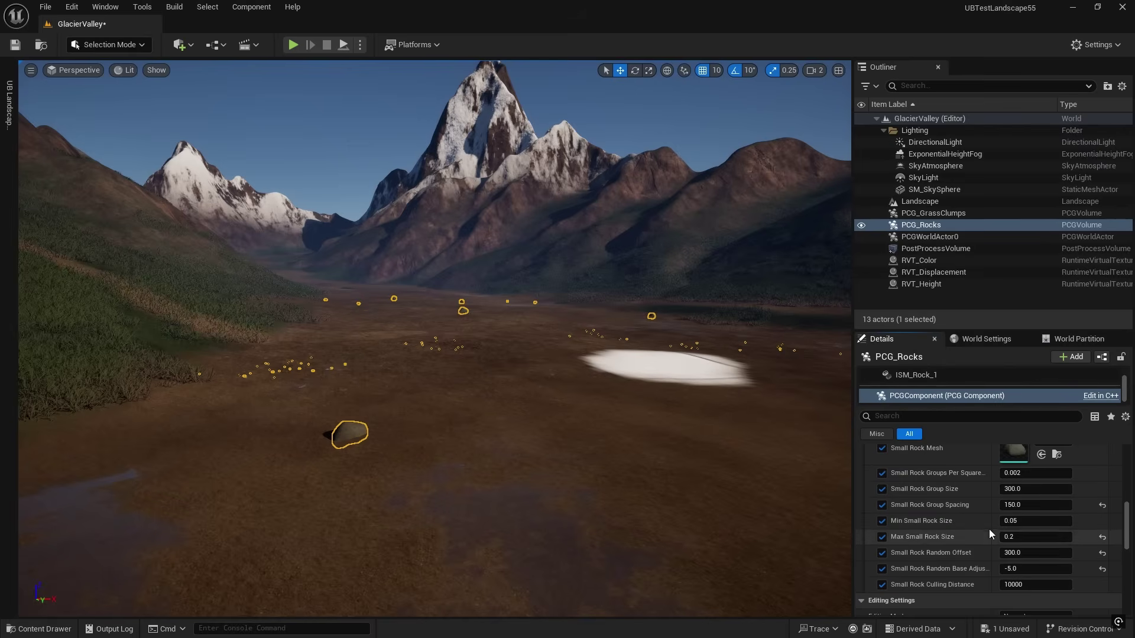
scroll(989, 528, "up", 3)
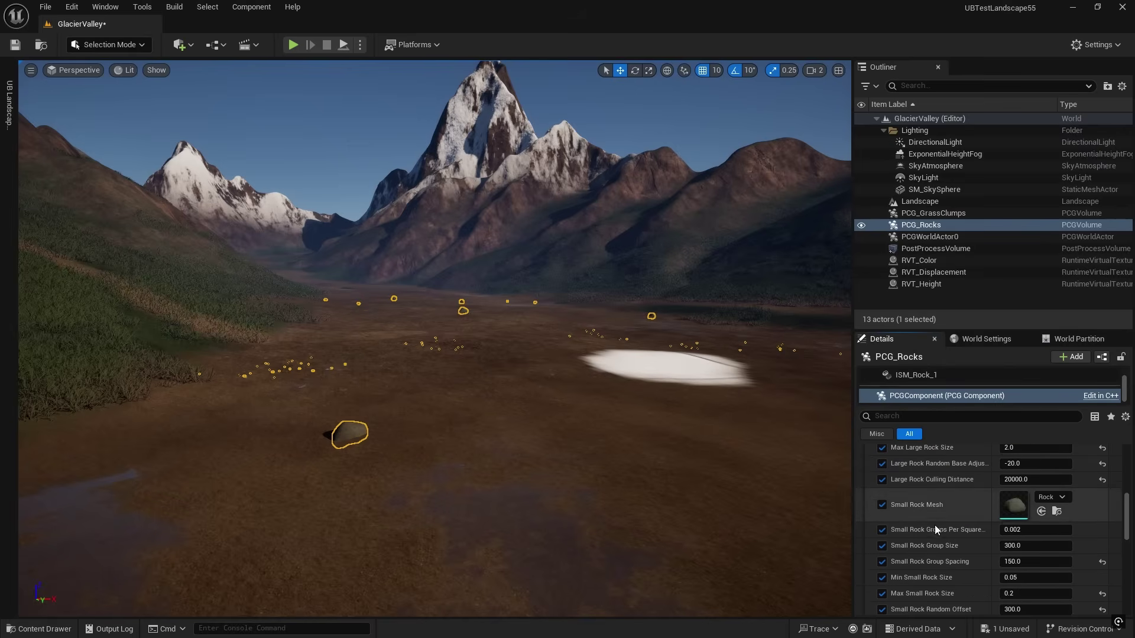
scroll(948, 509, "up", 7)
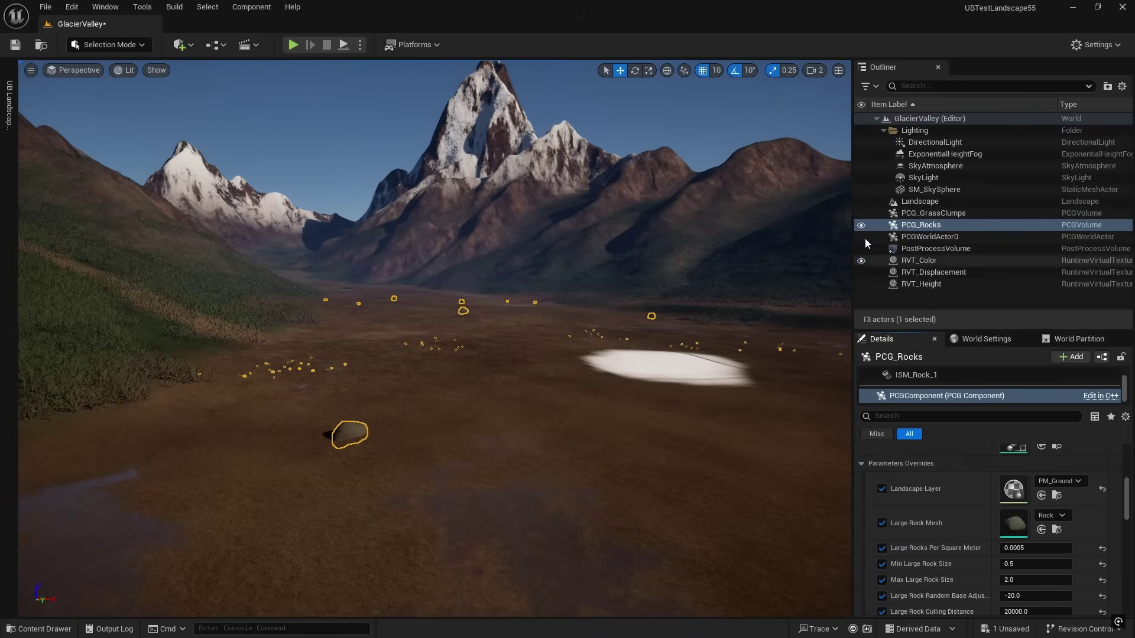
Examine the PCGComponent overrides of PCG_GrassClumps: landscape layer, grass mesh, clump density, clump size, spacing, grass size, offset and culling distance
left_click(931, 214)
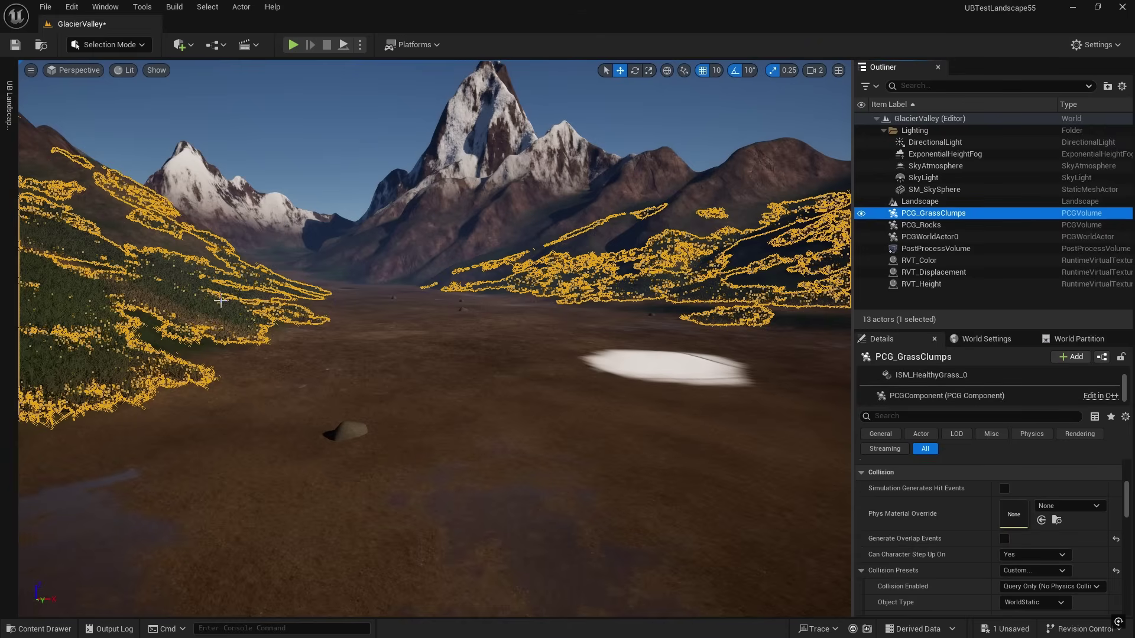
right_click_drag(263, 381, 335, 367)
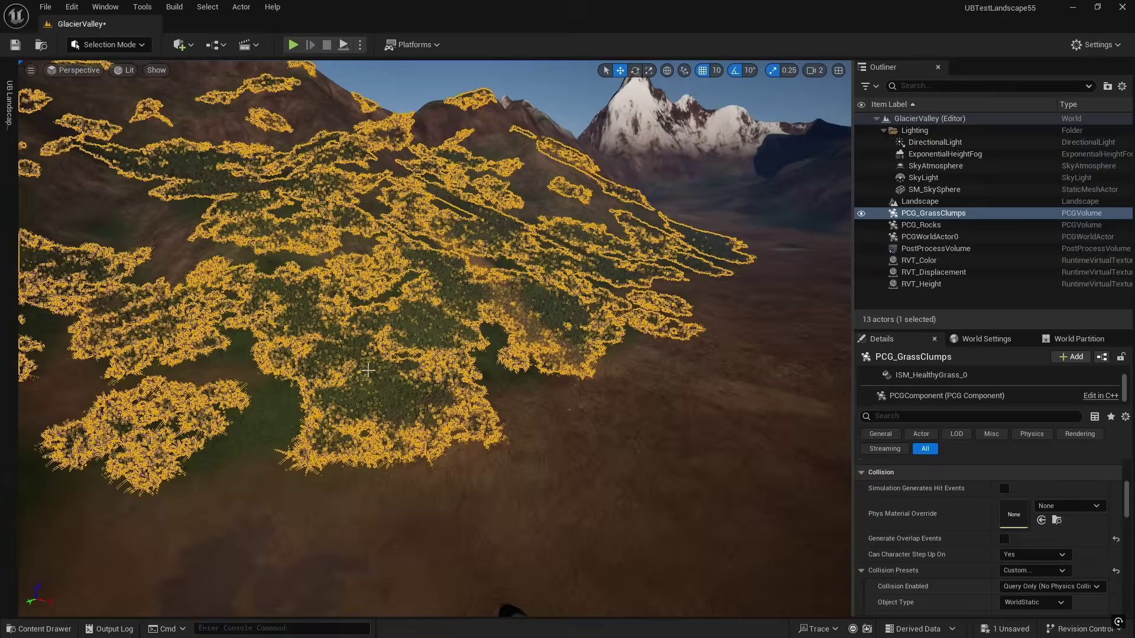
right_click_drag(403, 401, 404, 401)
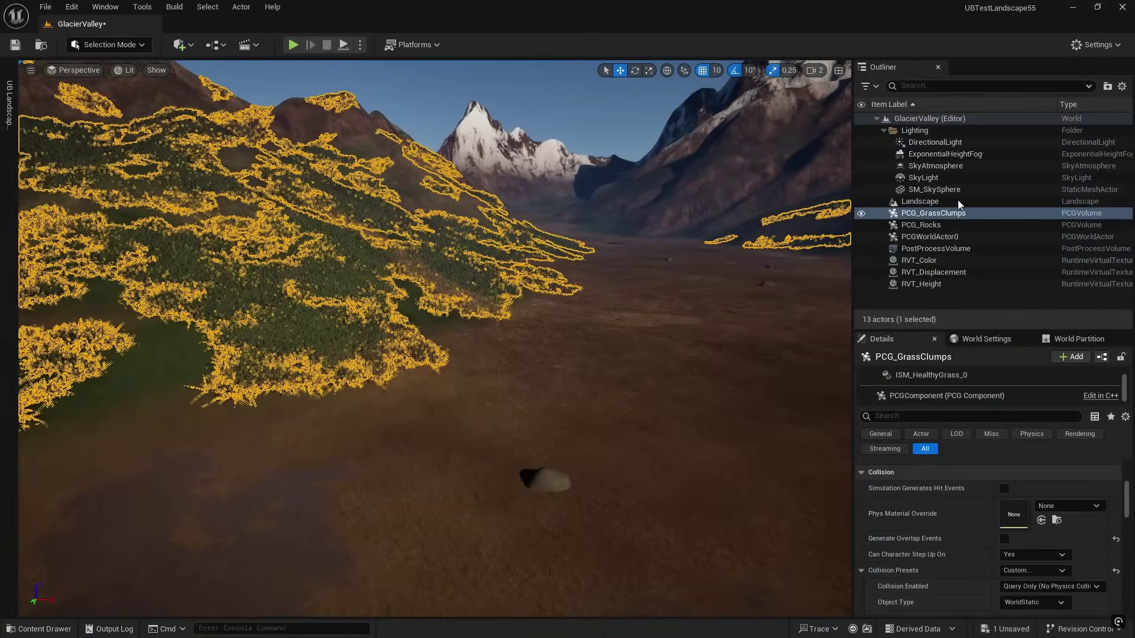
left_click(938, 396)
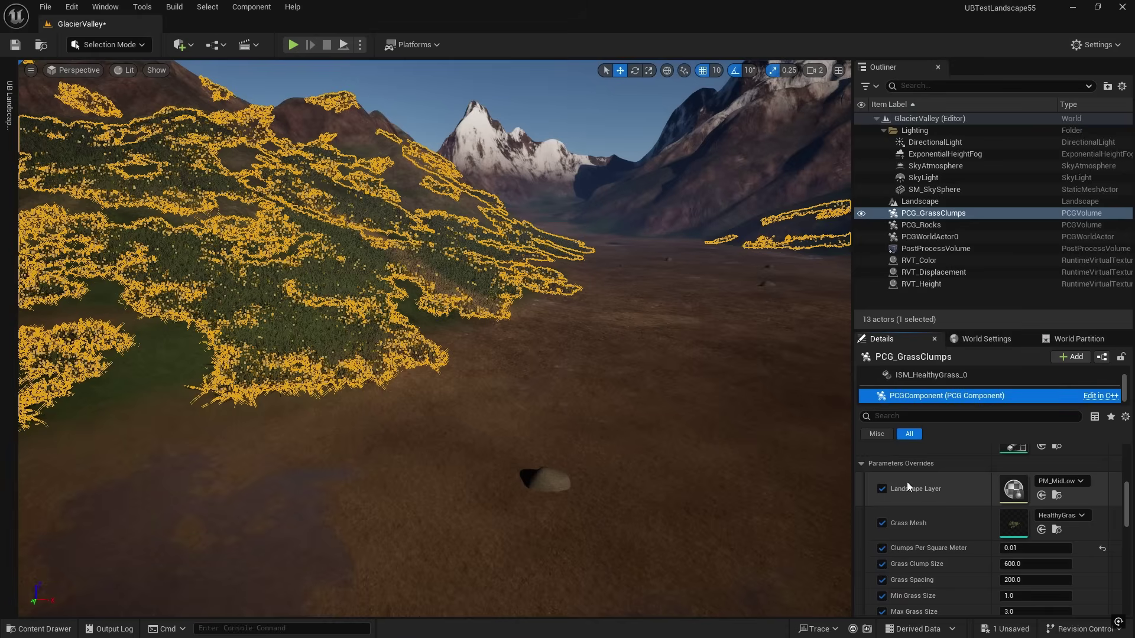
scroll(907, 485, "down", 2)
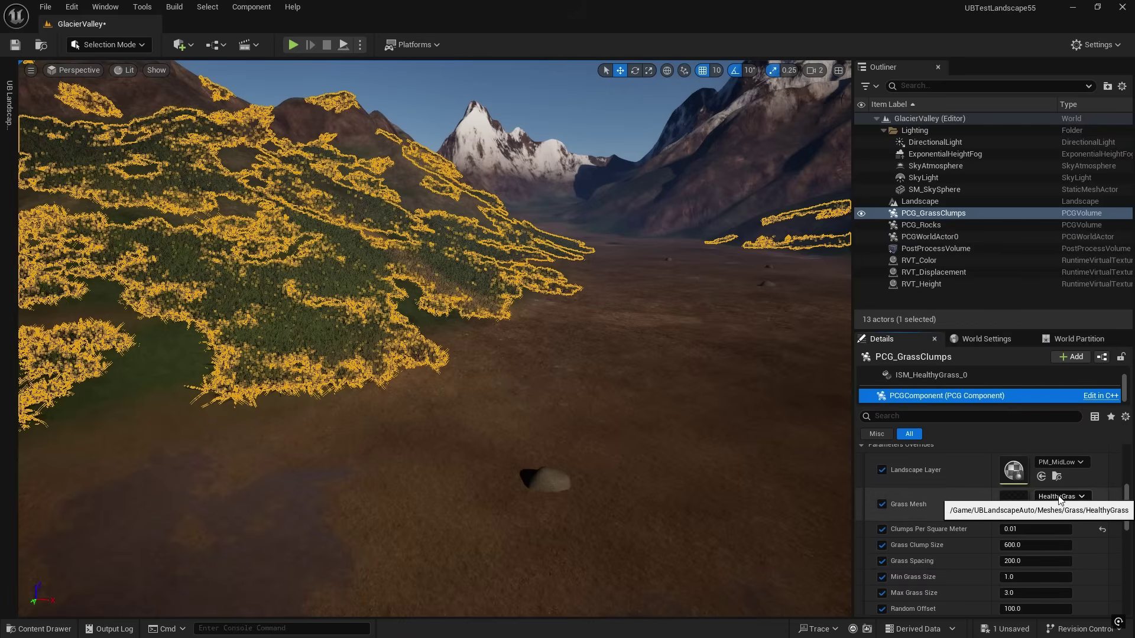
scroll(931, 495, "down", 2)
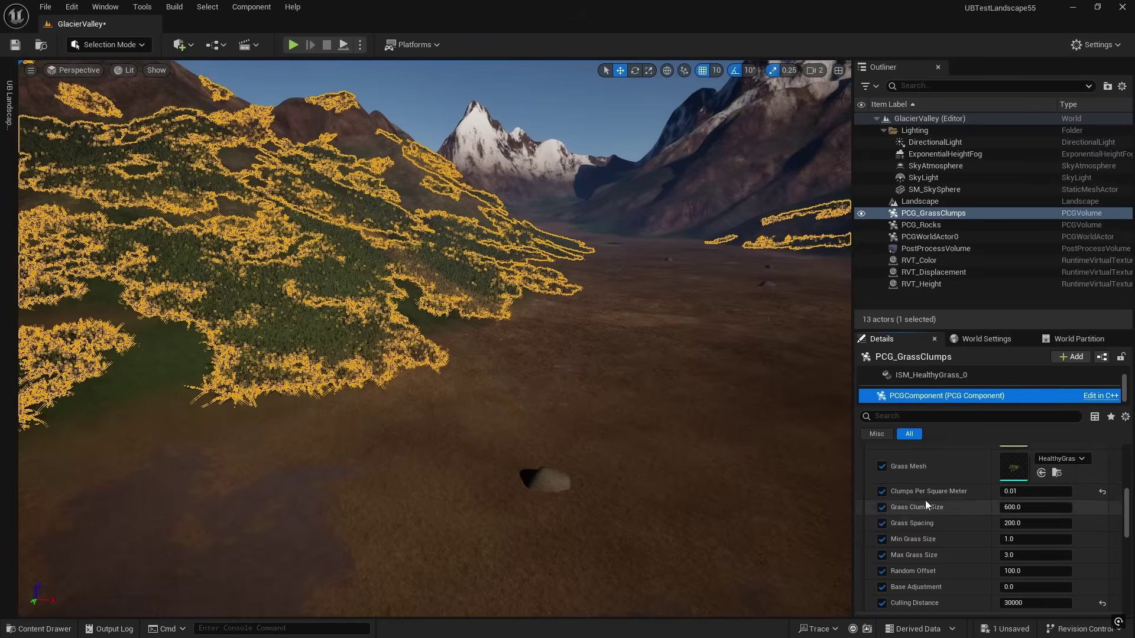
scroll(927, 493, "down", 1)
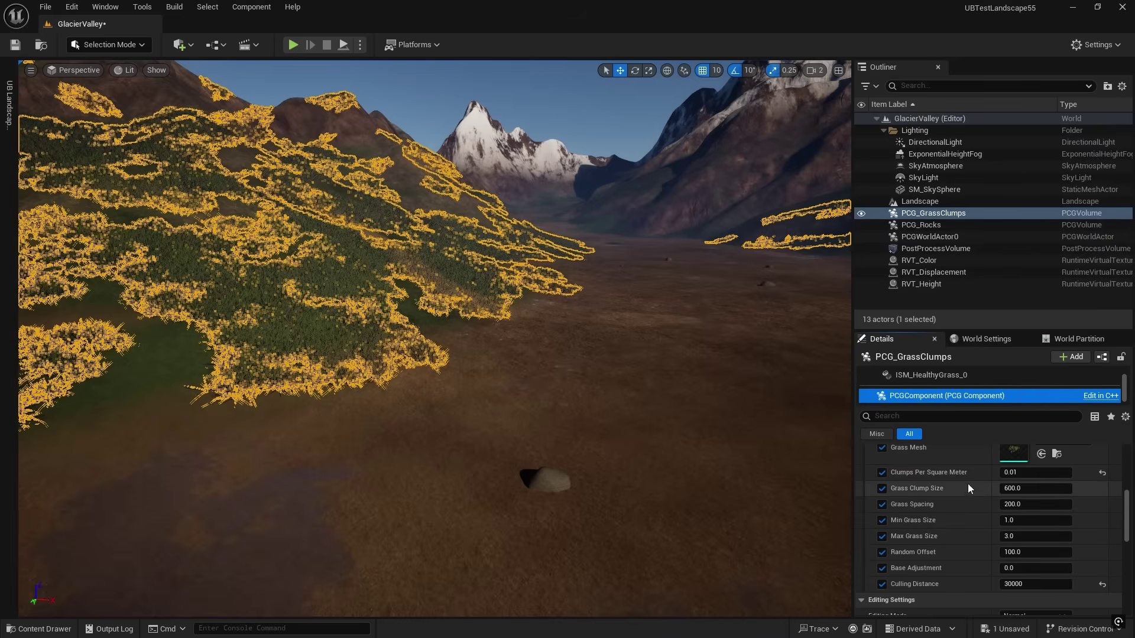
Try a Clumps Per Square Meter value of 0.001 on PCG_GrassClumps, and restore it to 0.01
left_click(1038, 473)
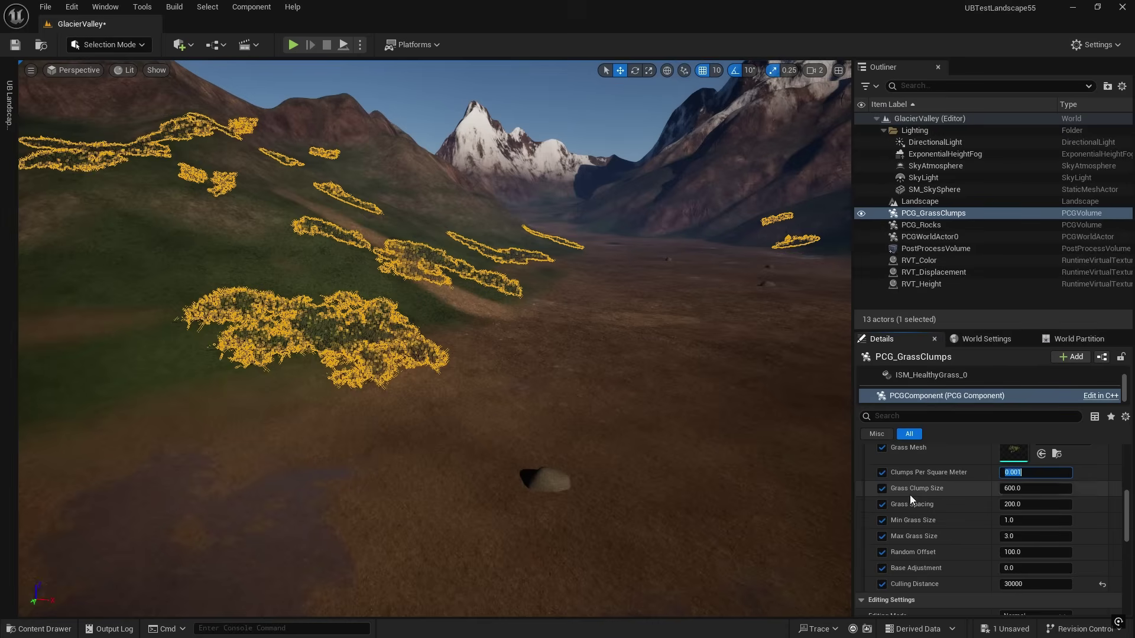
left_click_drag(248, 287, 292, 327)
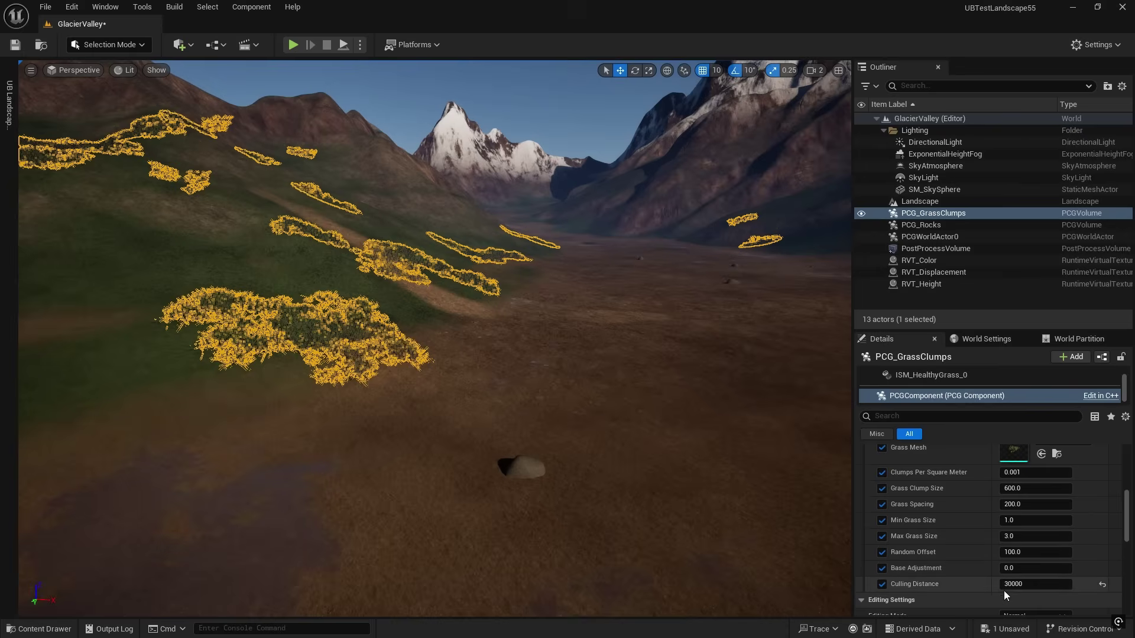
scroll(946, 537, "down", 1)
scroll(945, 536, "up", 2)
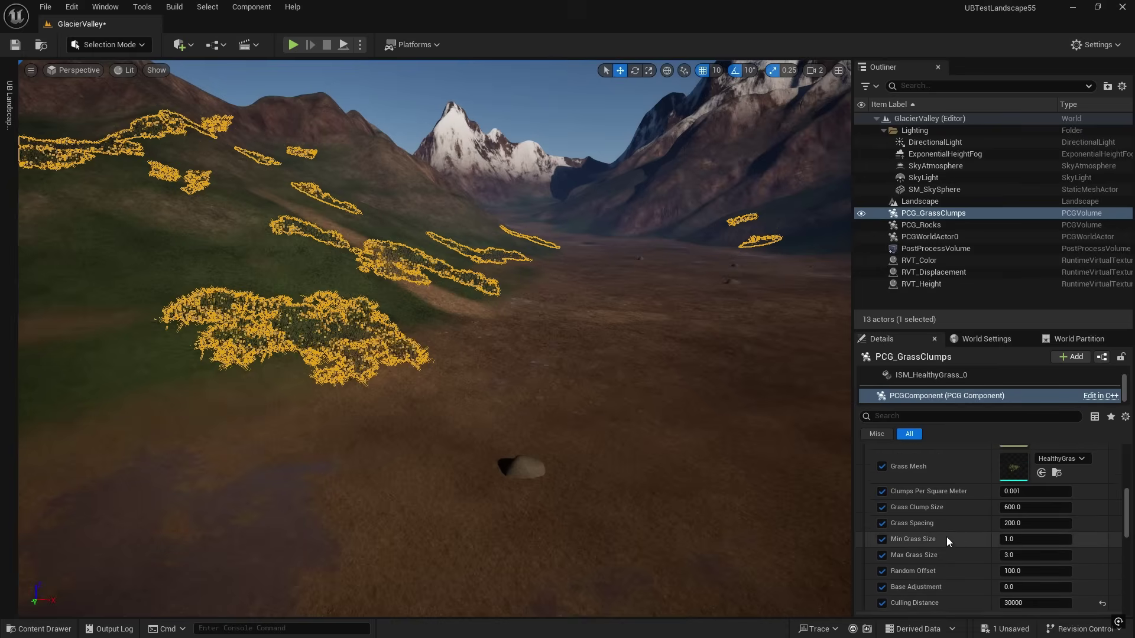
left_click(1016, 491)
type("0.01")
key("Return")
left_click(680, 361)
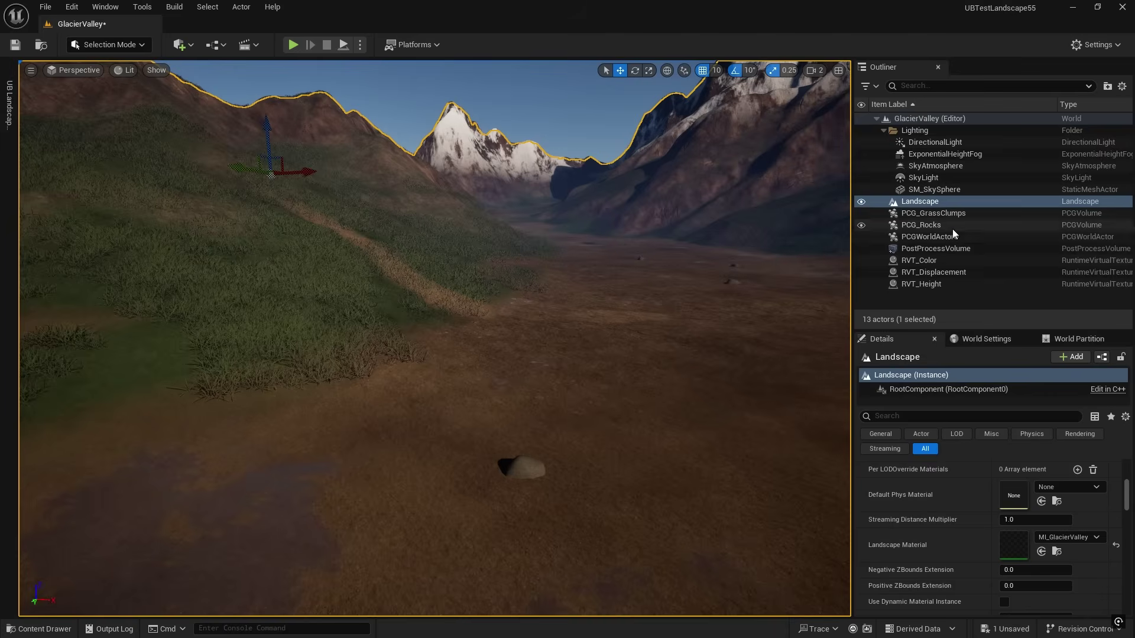
right_click_drag(677, 316, 667, 277)
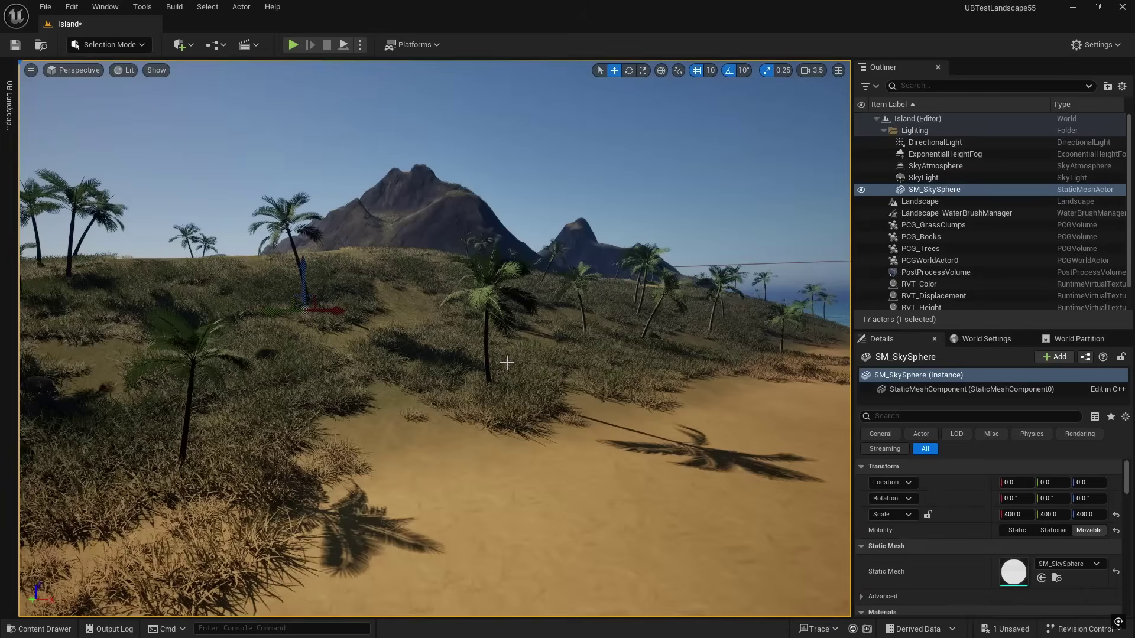
Select the PCGComponent of the PCG_Trees volume in the Island level
mouse_move(507, 363)
right_mouse_down()
mouse_move(467, 362)
mouse_move(488, 365)
right_mouse_up()
key("w")
key("s")
key("w")
scroll(488, 365, "down", 1)
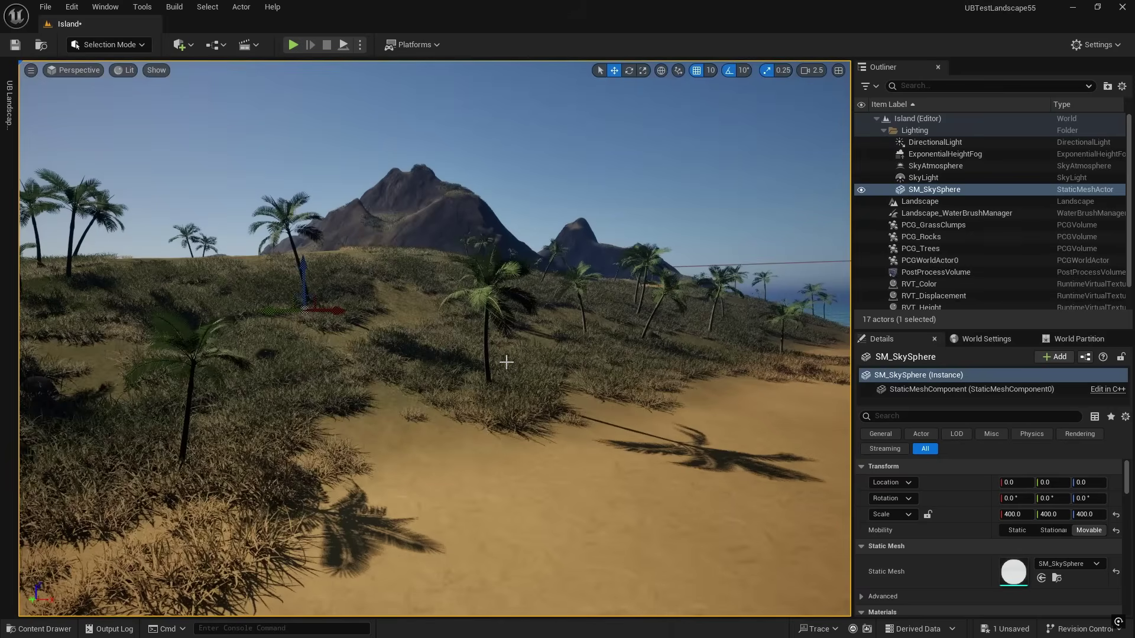
right_click_drag(506, 361, 501, 362)
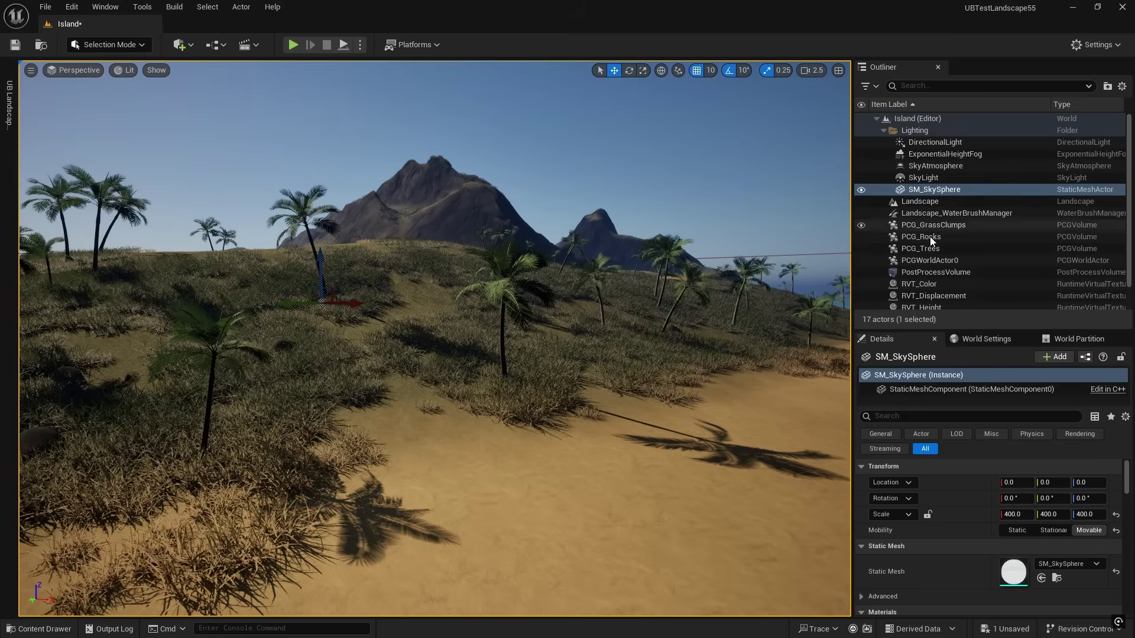
left_click(918, 249)
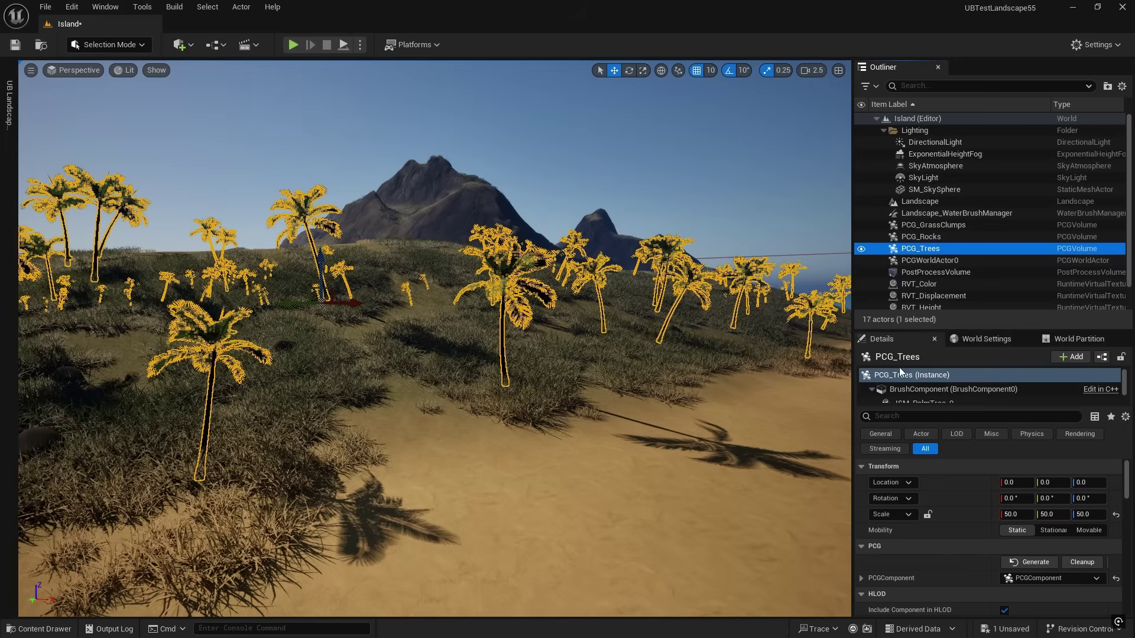
scroll(904, 372, "down", 1)
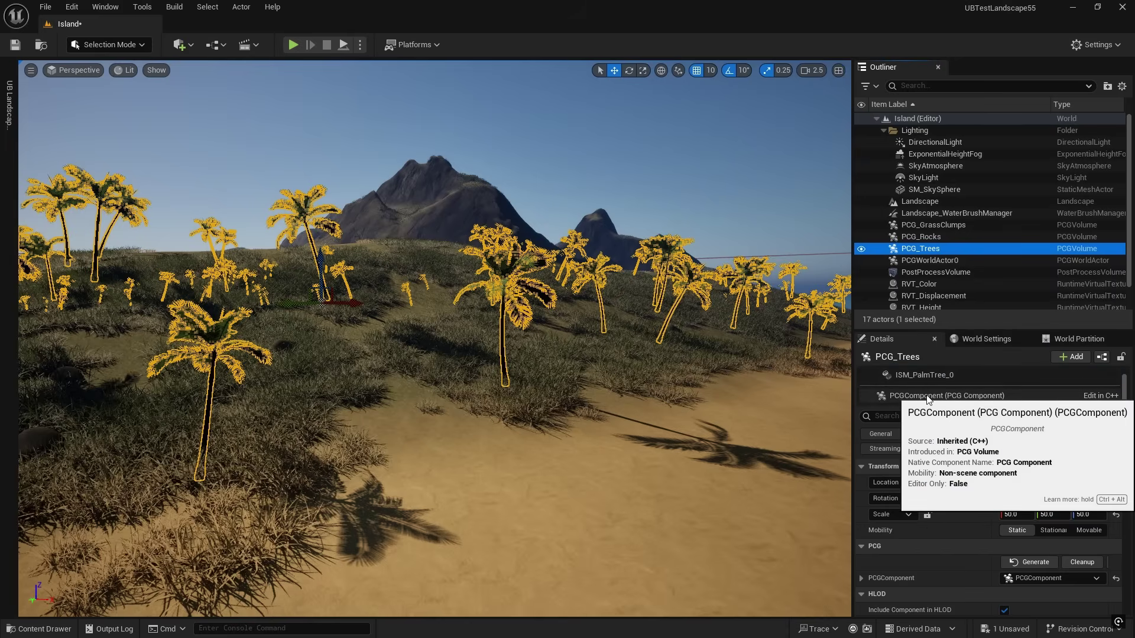
left_click(926, 396)
Enable the Landscape Layer parameter override of PCG_Trees, using PM_MidLow
scroll(897, 519, "down", 2)
scroll(896, 518, "down", 5)
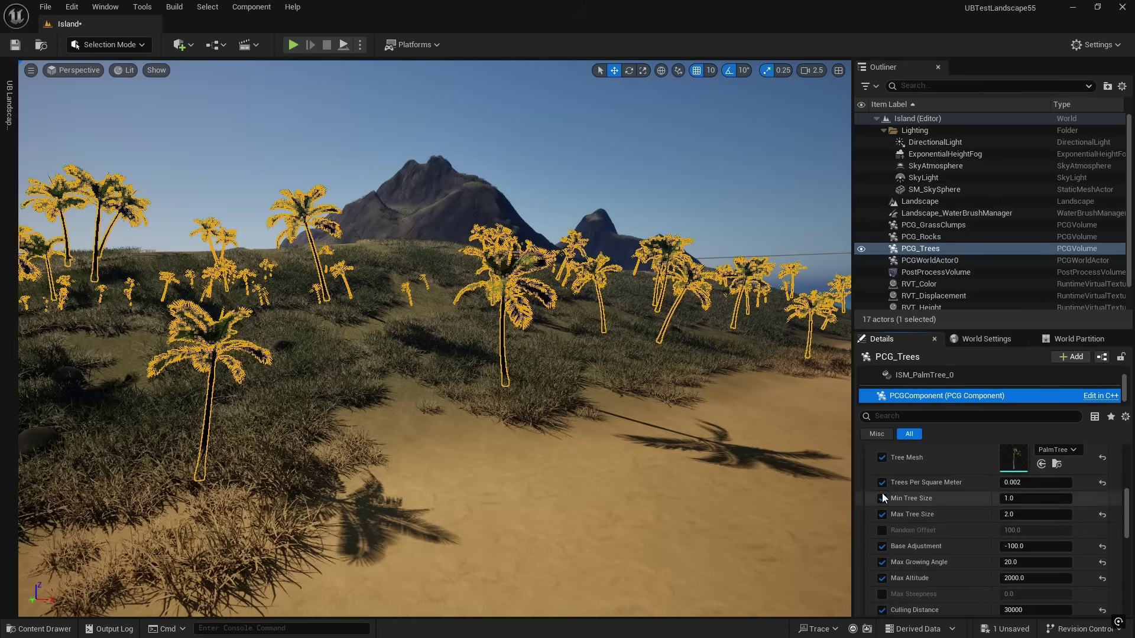
scroll(933, 475, "up", 1)
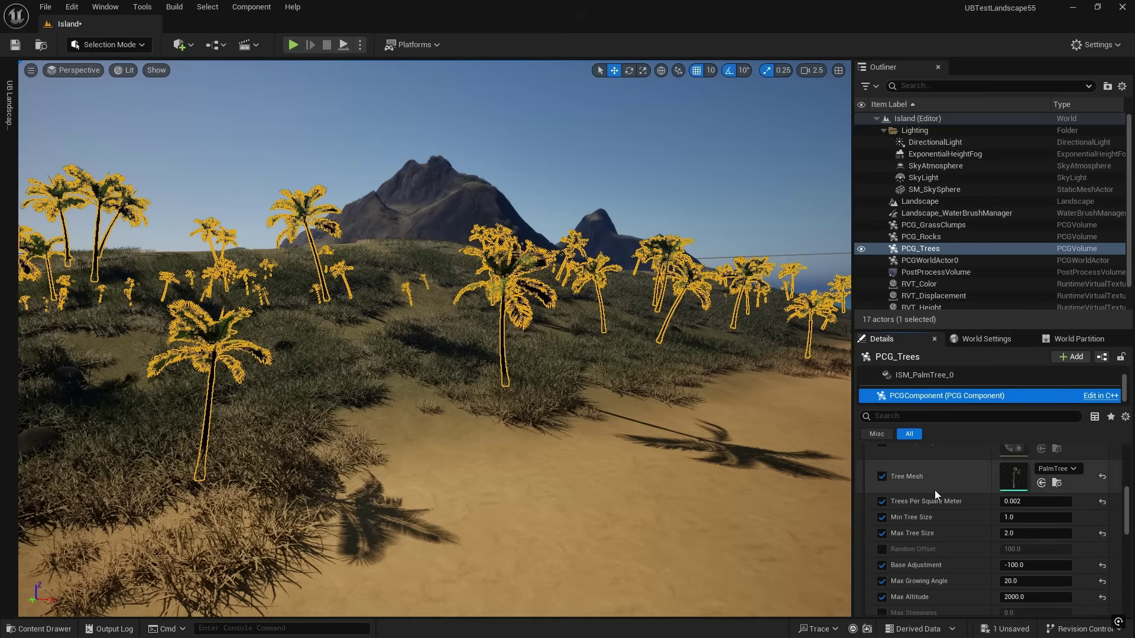
scroll(934, 490, "up", 1)
left_click(882, 470)
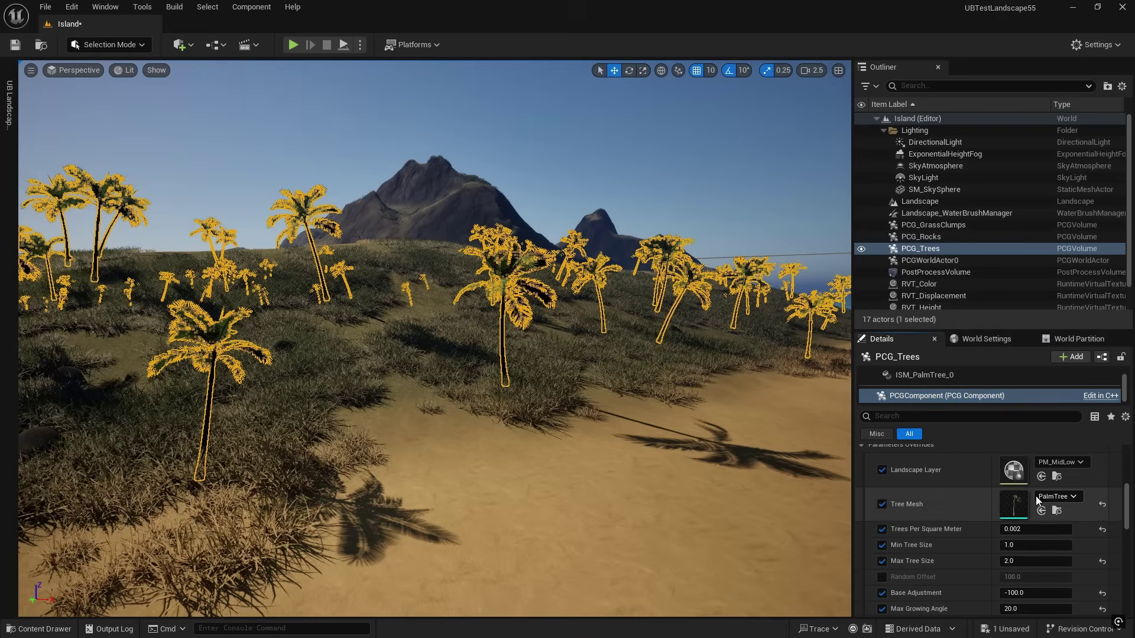
Try a Max Altitude of 10000 for PCG_Trees, and restore it to 2000
scroll(966, 514, "down", 2)
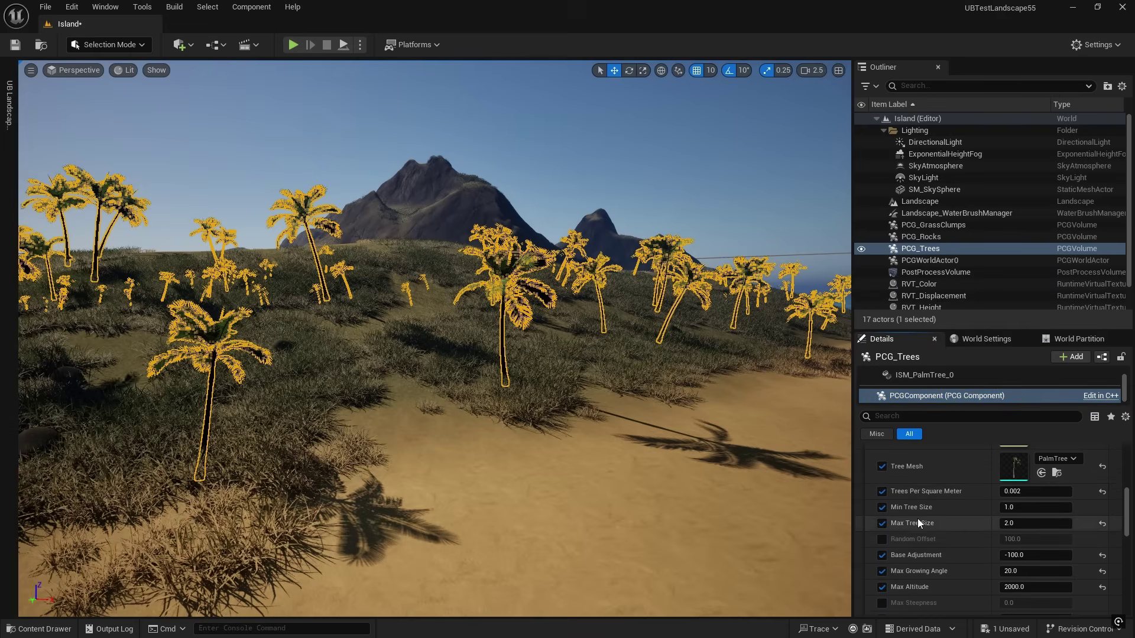
scroll(917, 520, "down", 3)
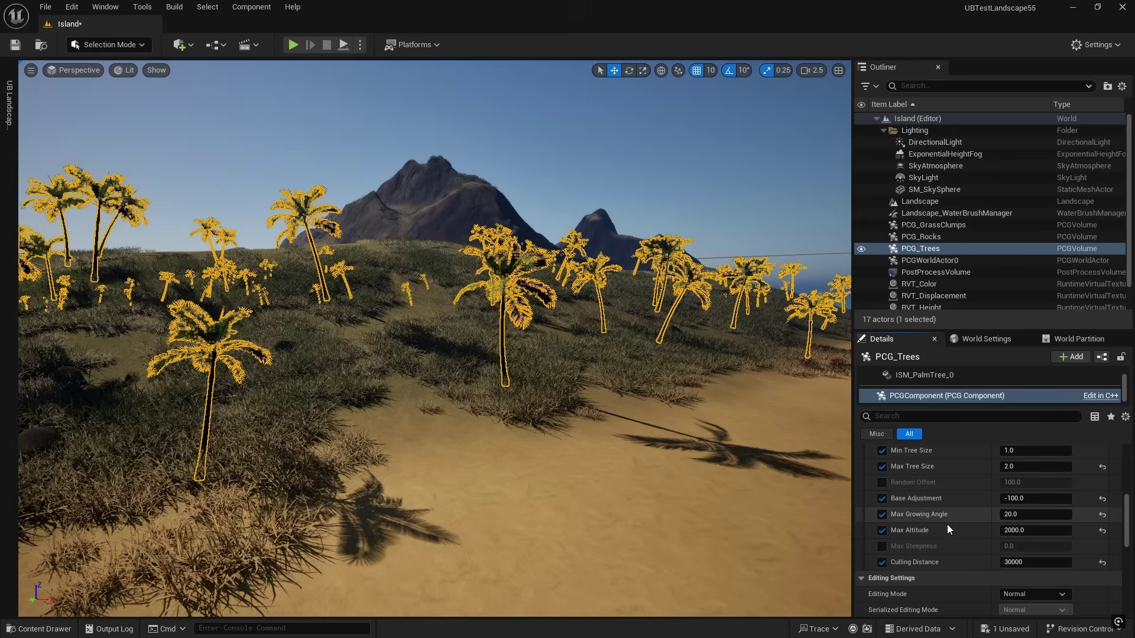
scroll(663, 474, "down", 5)
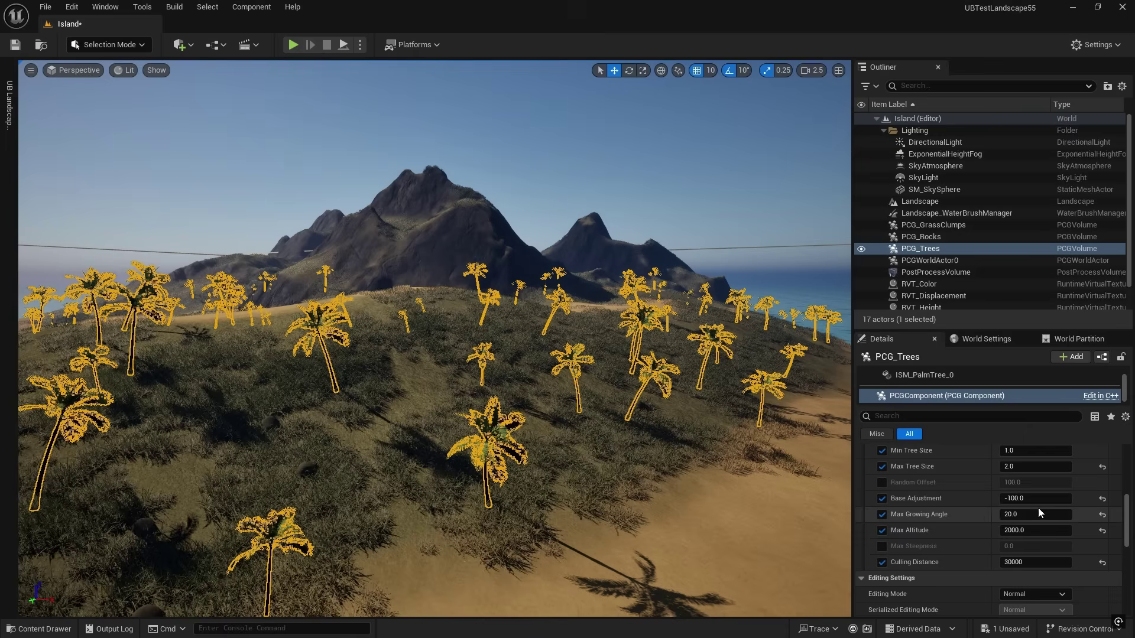
left_click(1018, 530)
type("10")
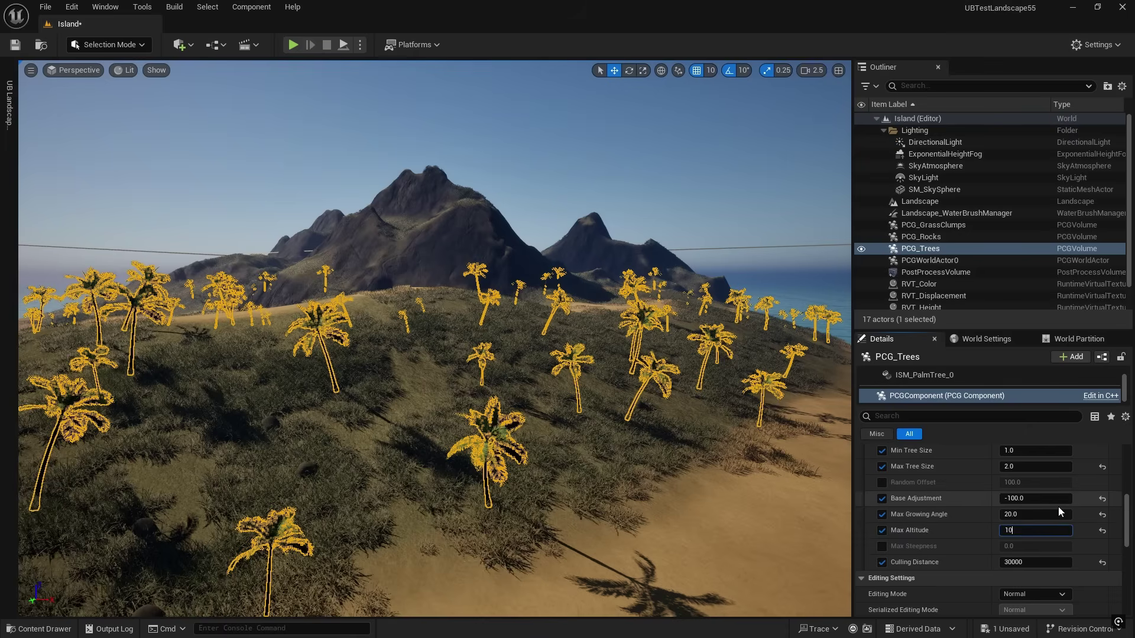
type("000")
key("Return")
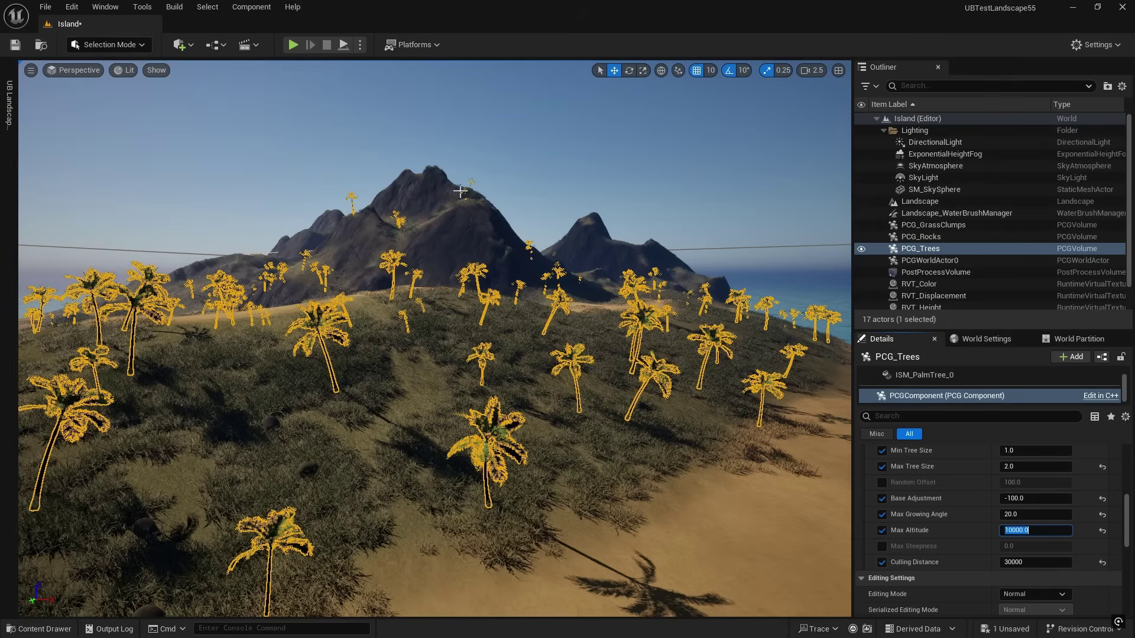
type("2000")
key("Return")
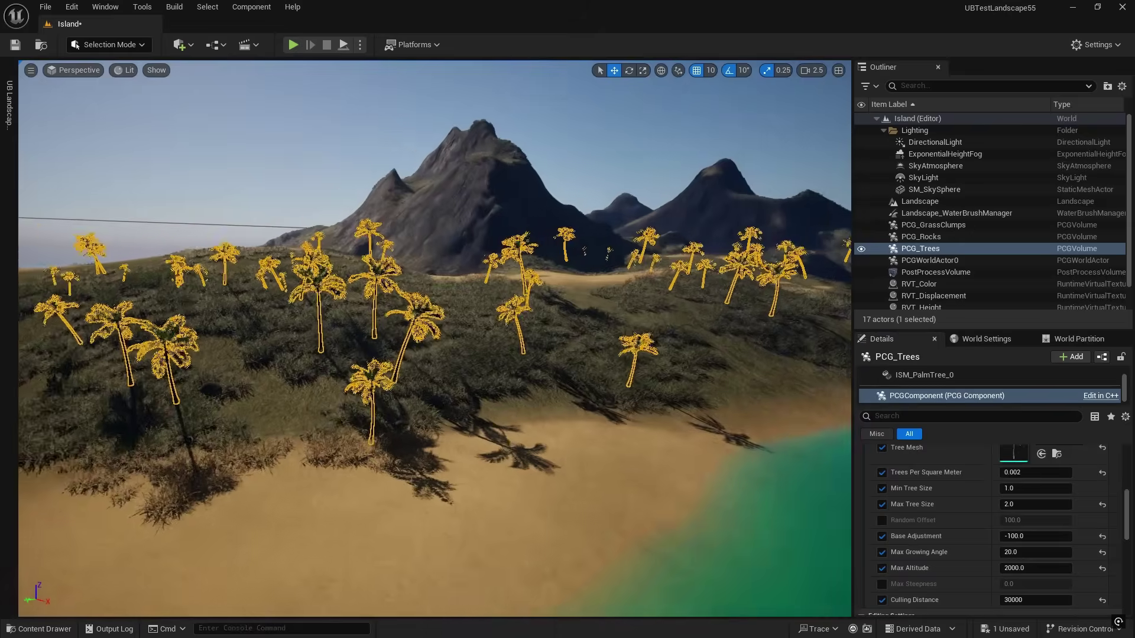
Switch to landscape painting and select the RemoveFoliage target layer for the Island landscape
key("w")
right_click_drag(434, 338, 446, 392)
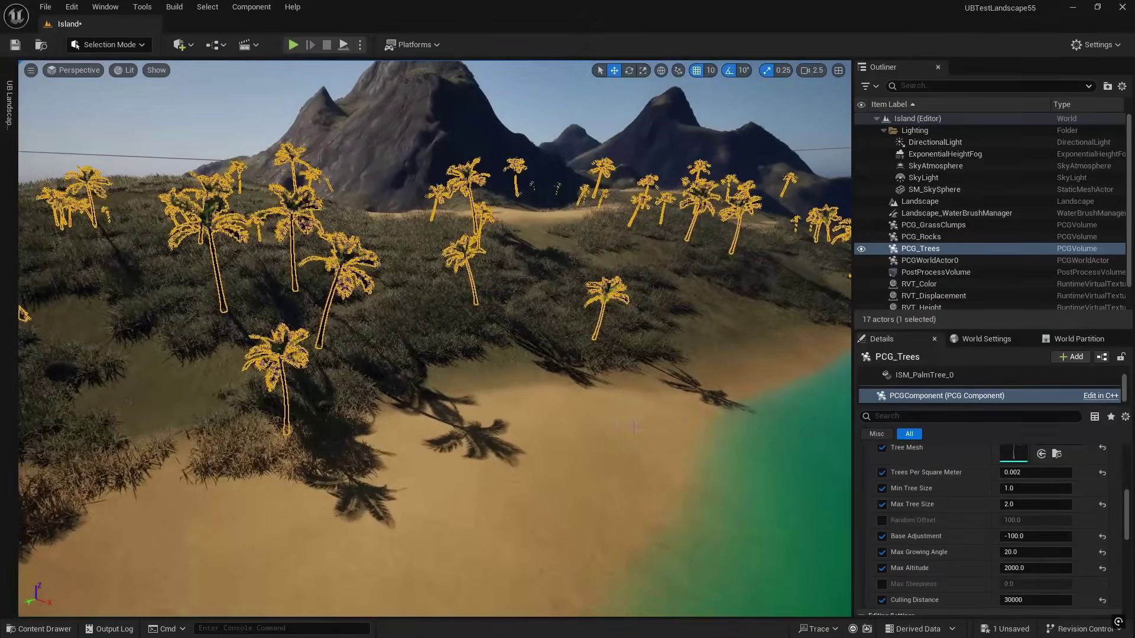
right_click_drag(471, 436, 437, 434)
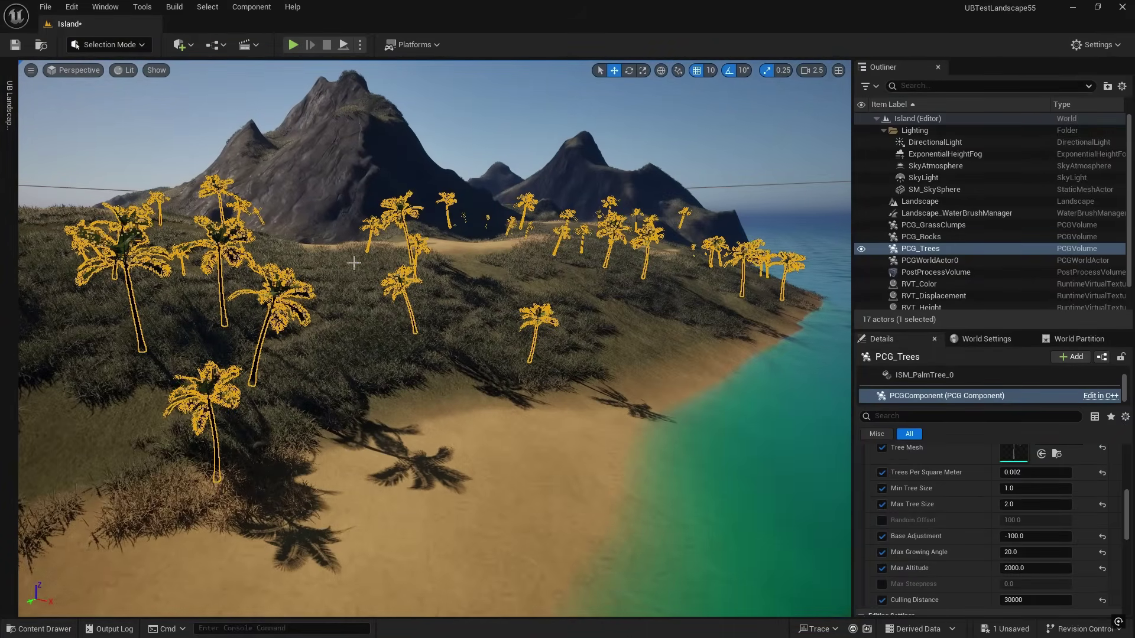
right_click_drag(556, 285, 437, 344)
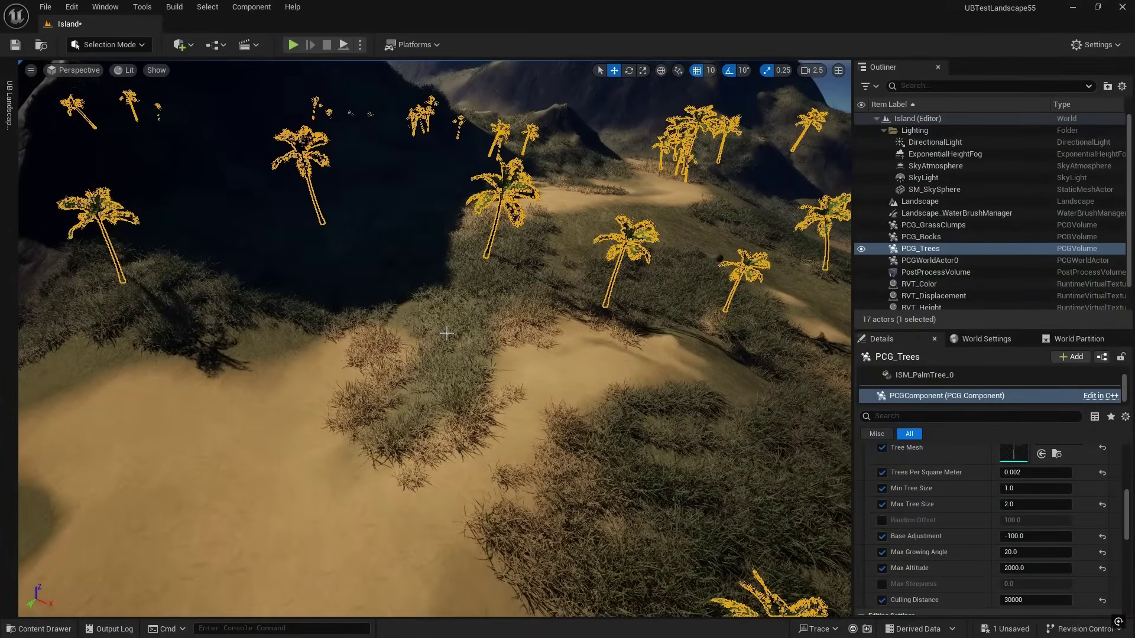
left_click(142, 48)
left_click(102, 81)
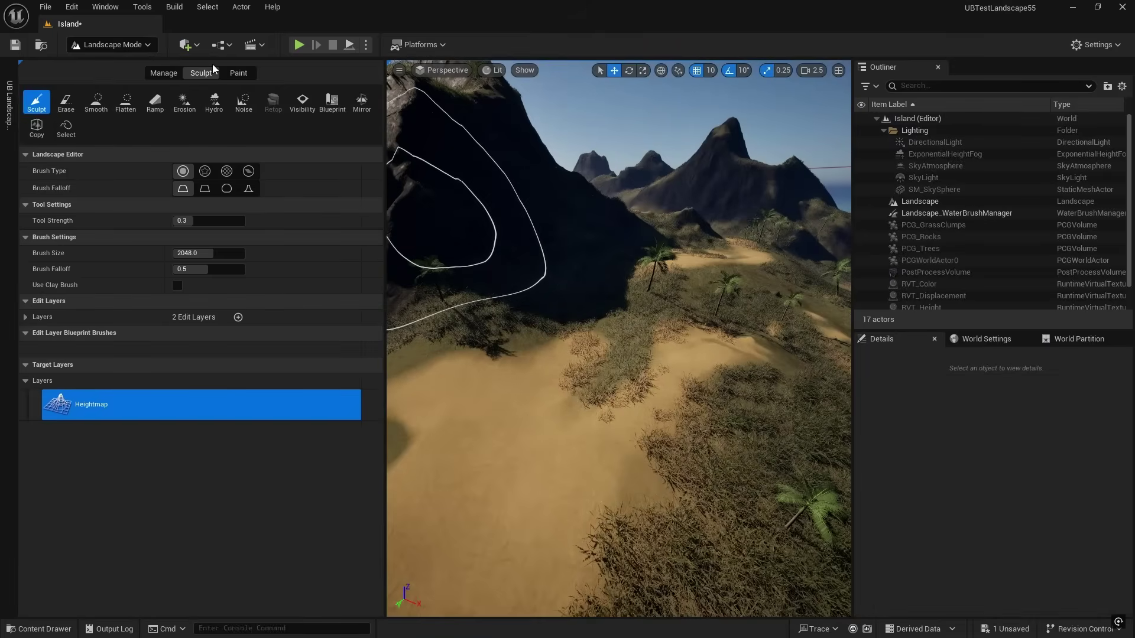
left_click(237, 73)
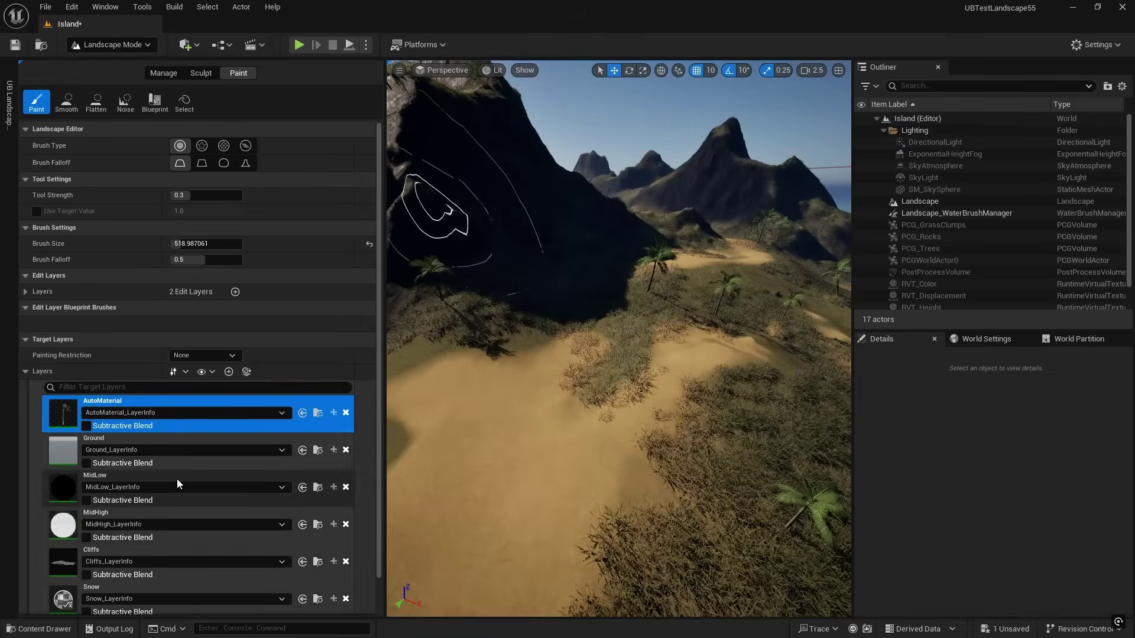
scroll(166, 476, "down", 2)
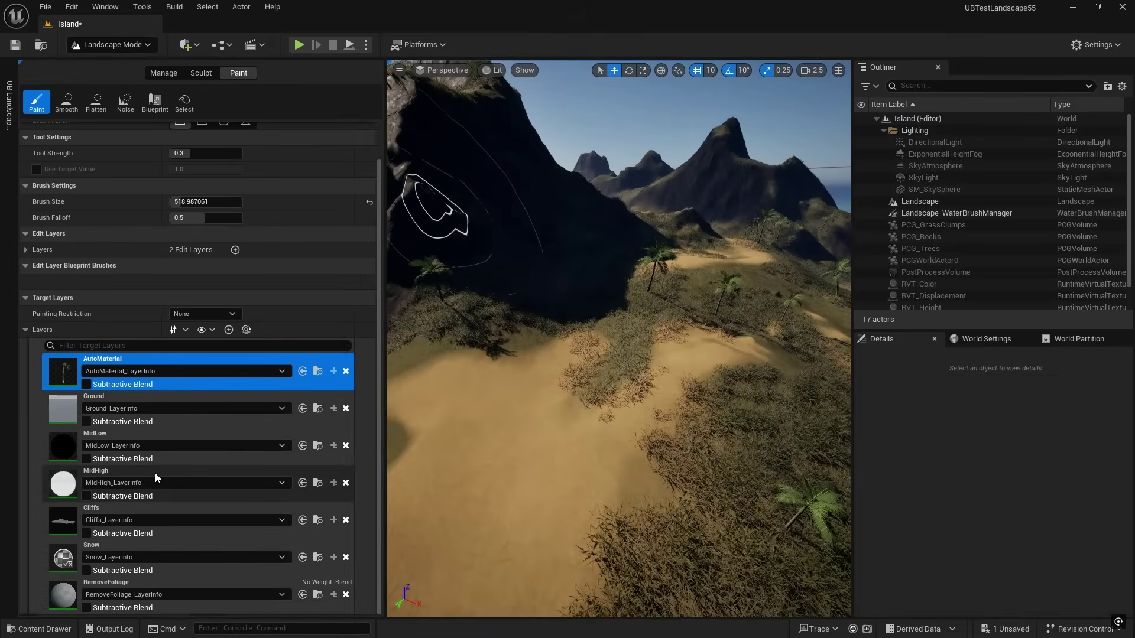
left_click(125, 584)
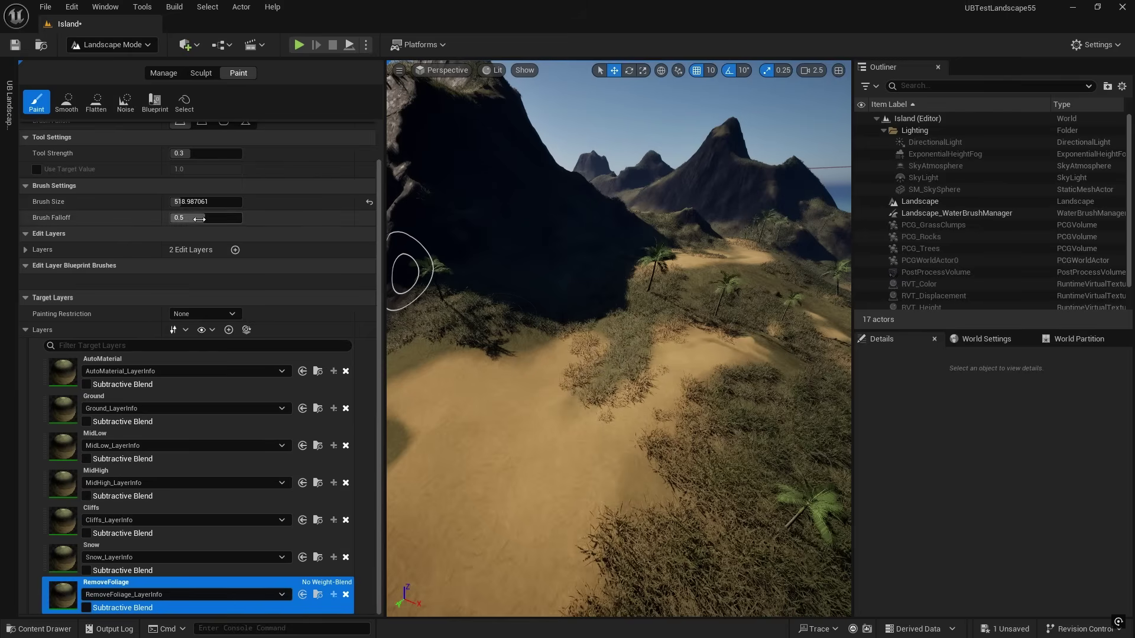
Paint RemoveFoliage over the grass patch beside the sandy path with a brush size of about 1024, and erase the painted mask again
left_click_drag(195, 201, 237, 202)
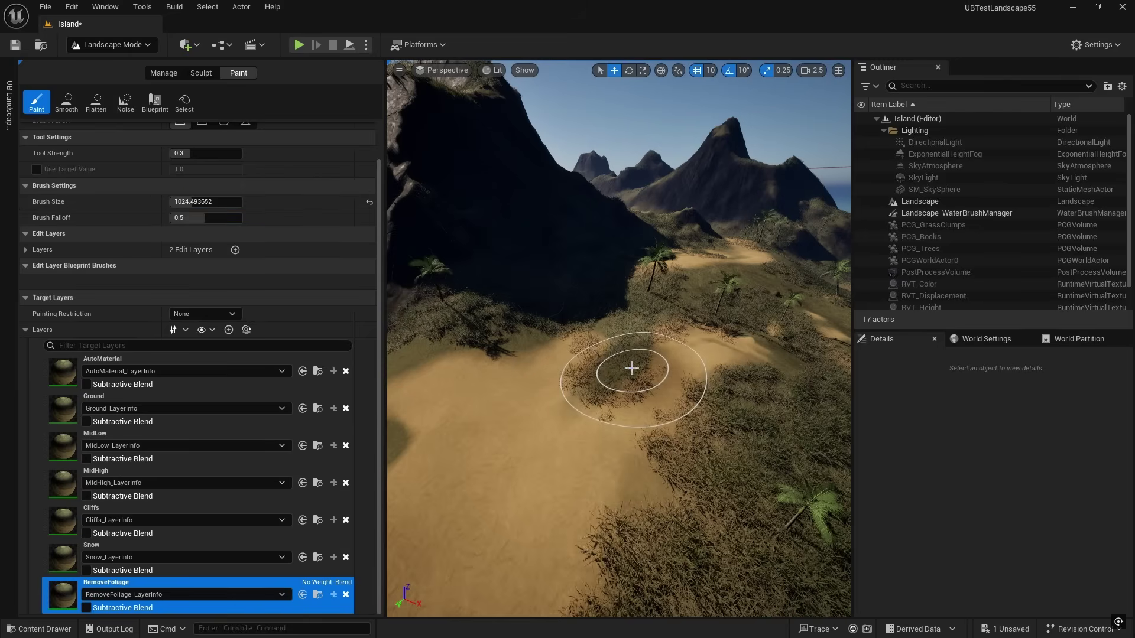
left_click_drag(631, 368, 625, 360)
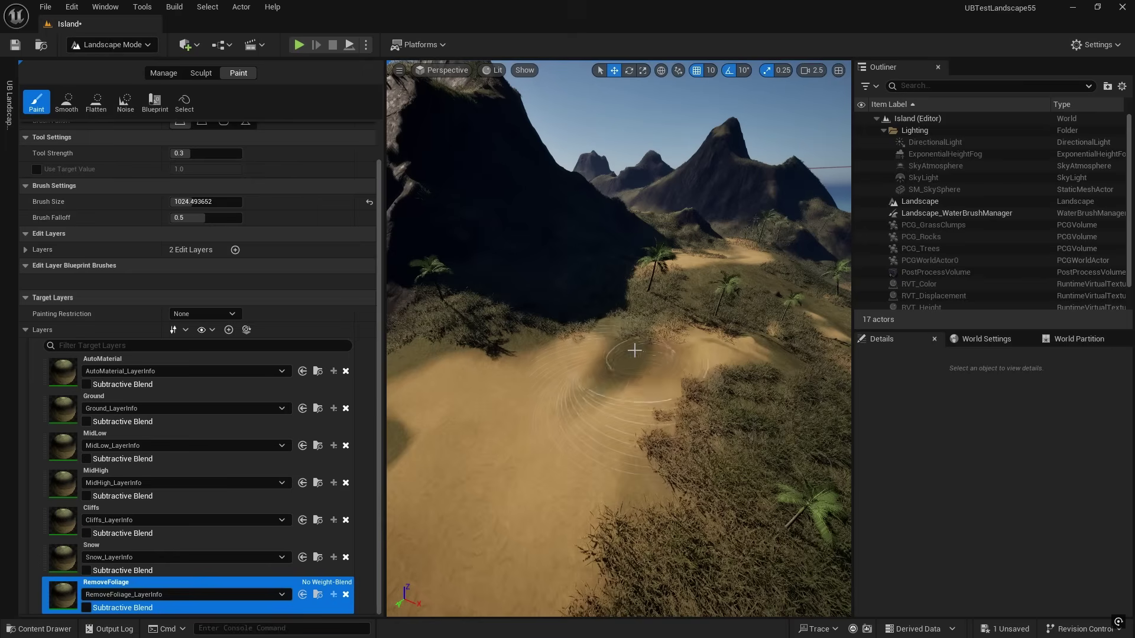
left_click(610, 356, "shift")
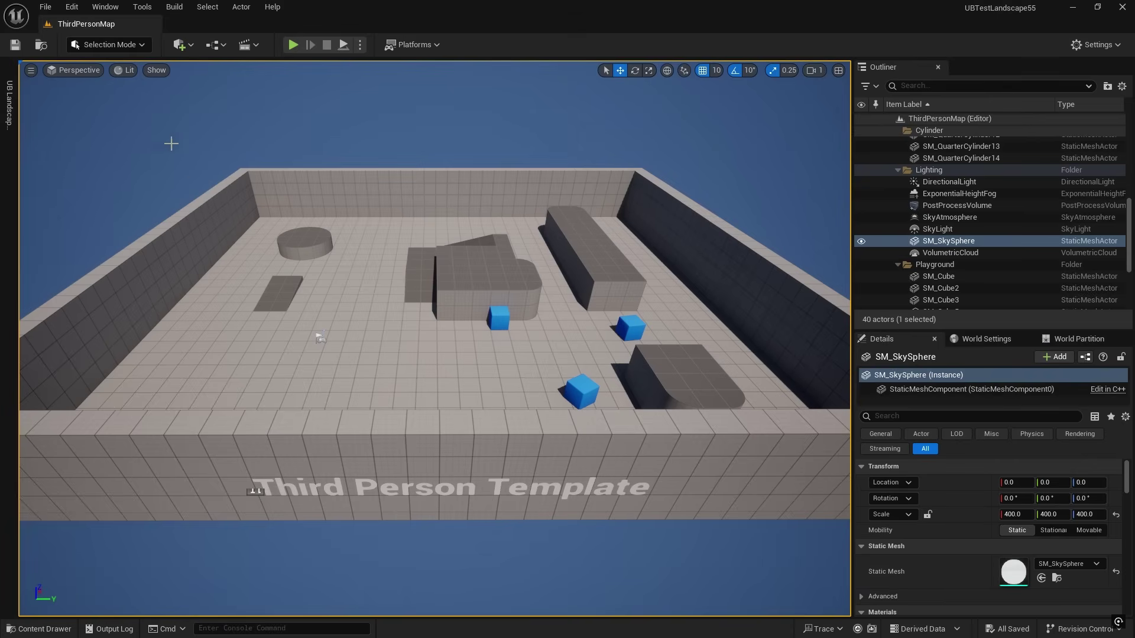
Create a new level from the Basic template
left_click(45, 7)
left_click(102, 51)
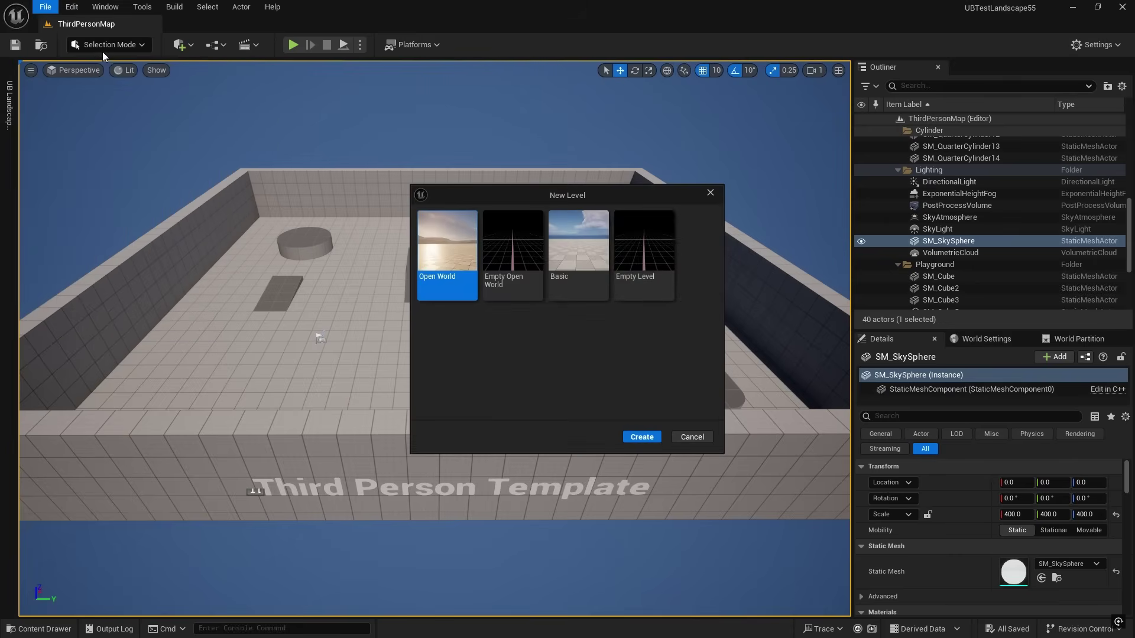
left_click(572, 233)
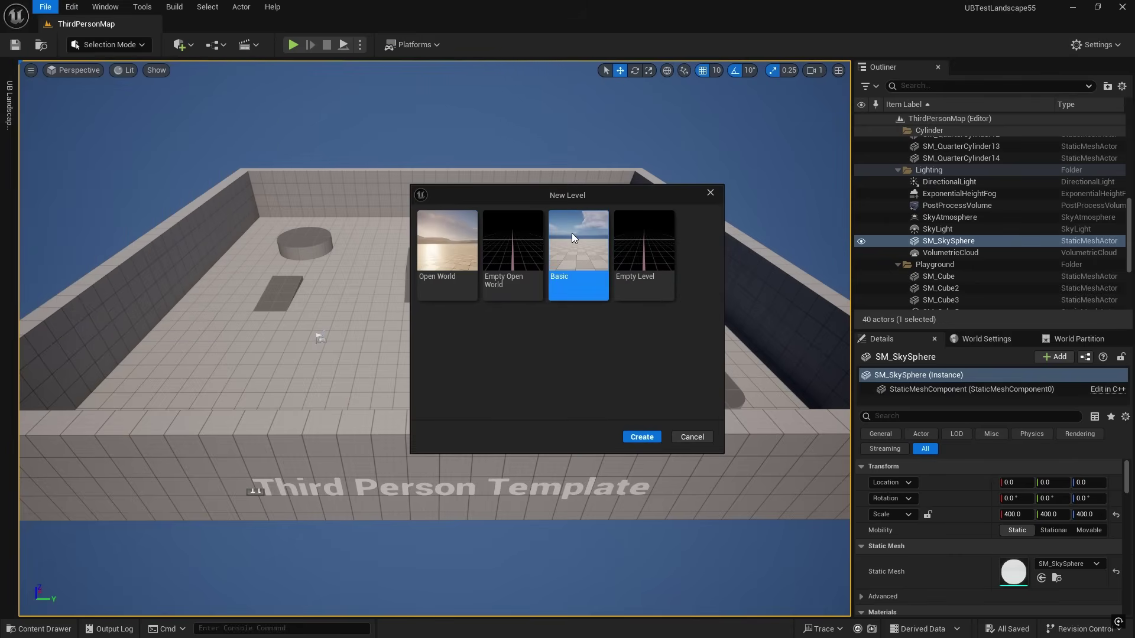
left_click(641, 437)
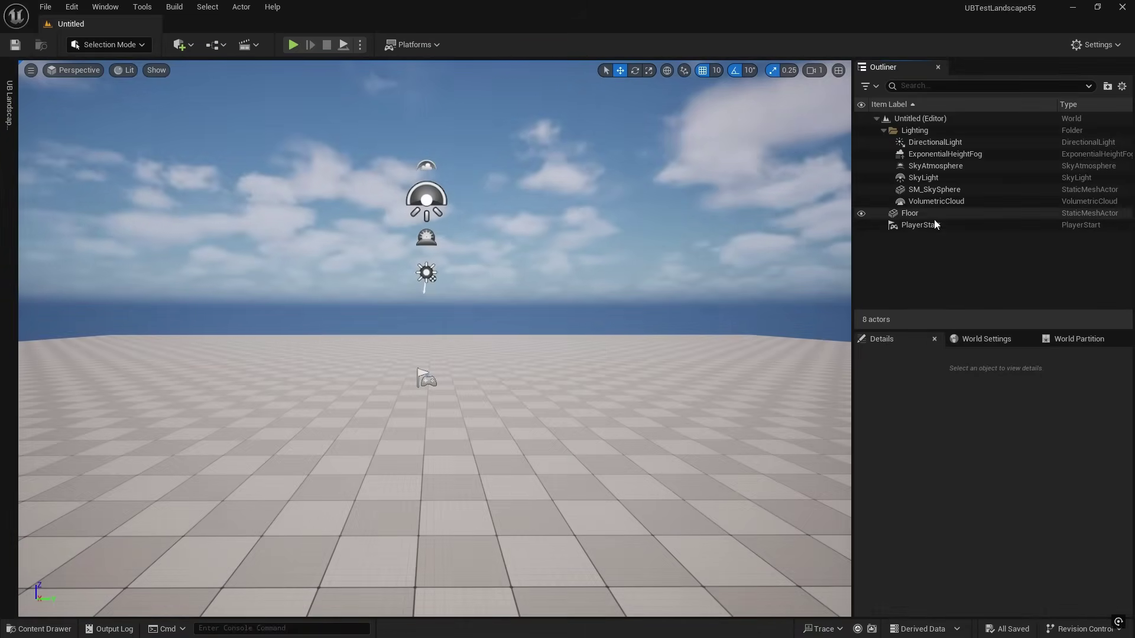
Delete the Floor and PlayerStart actors from the new level
left_click(917, 215)
left_click(920, 225, "shift")
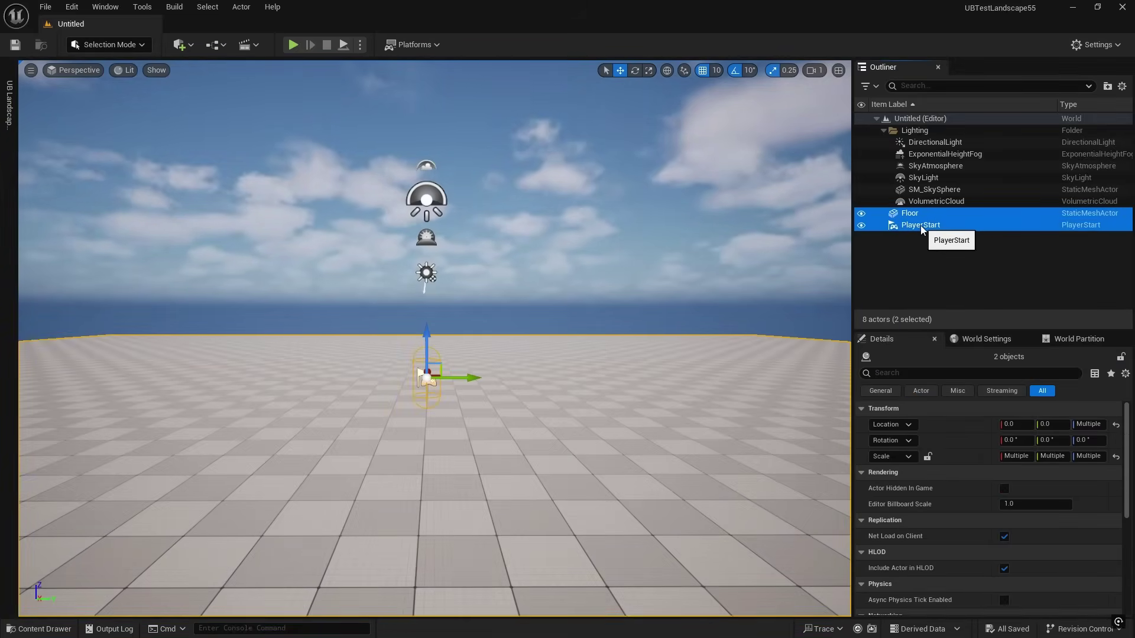
key("Delete")
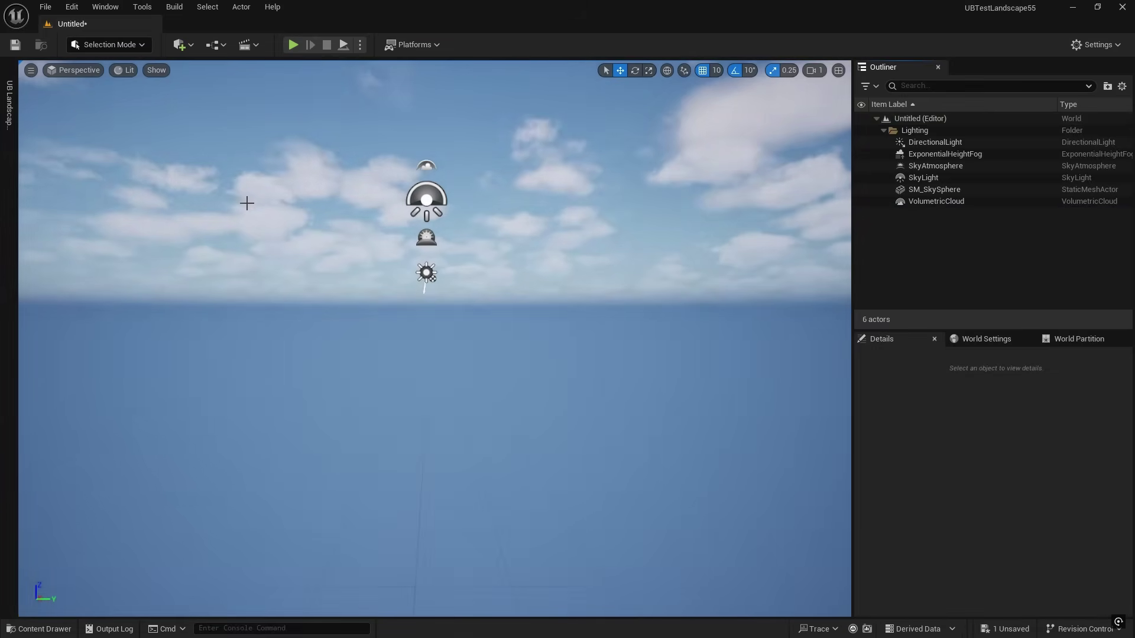
Import a landscape from the GlacierValley (1).png heightmap, using a Z scale of 75
left_click(131, 47)
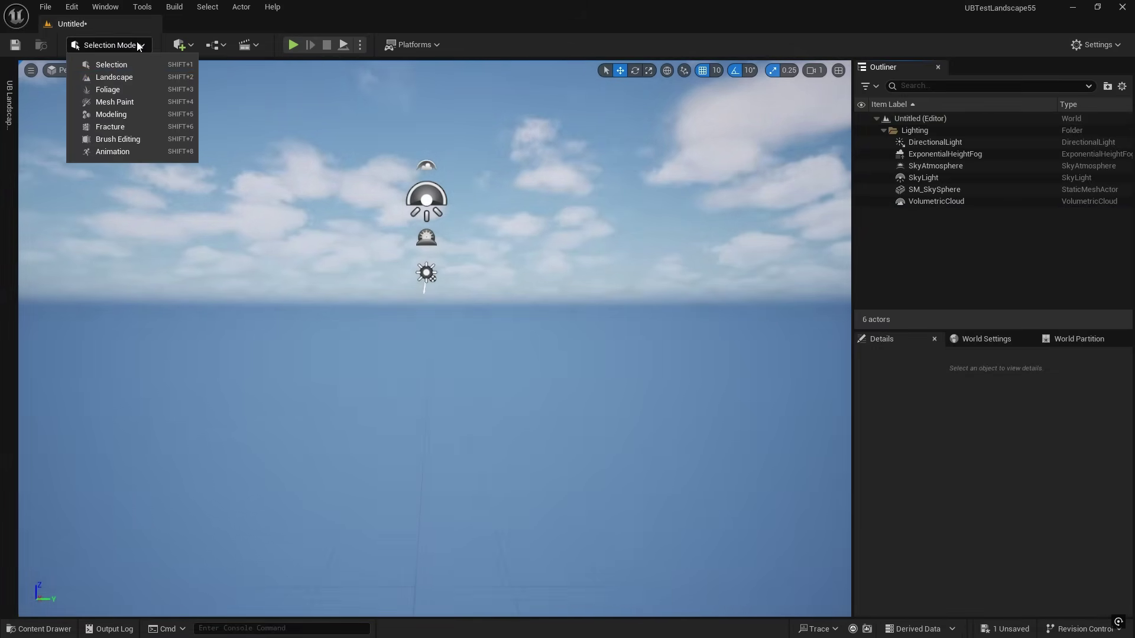
left_click(119, 77)
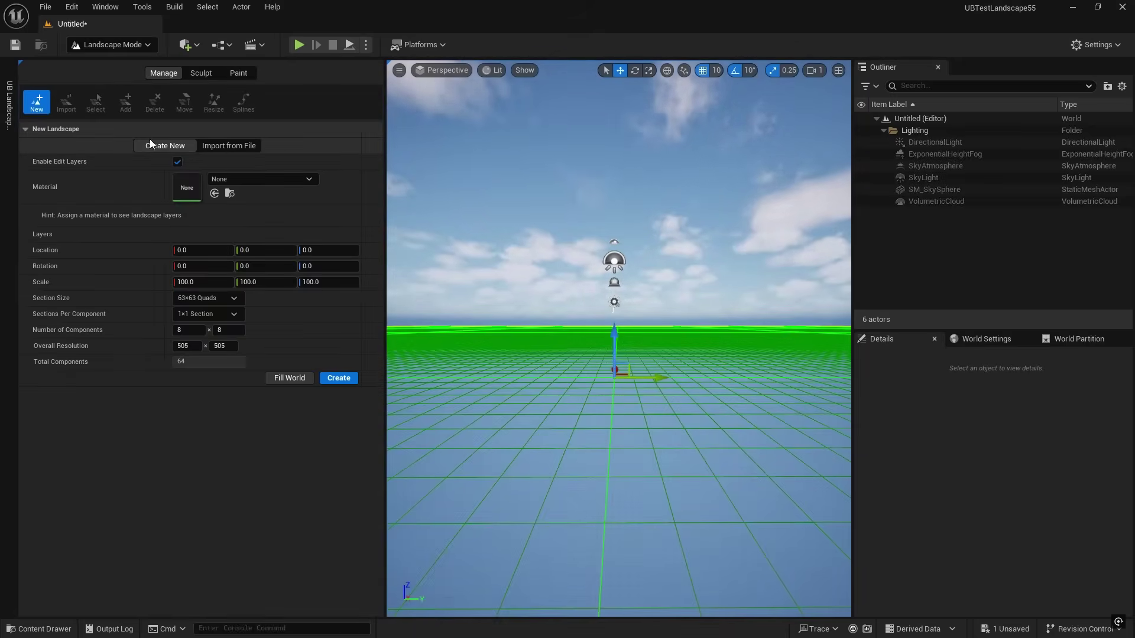
left_click(237, 146)
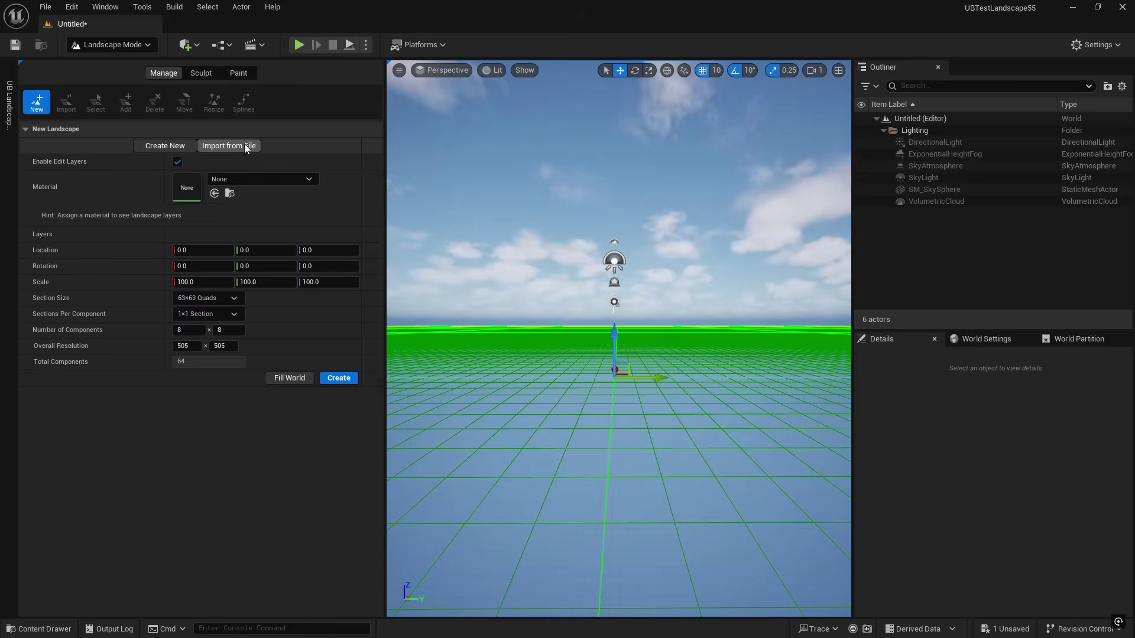
left_click(237, 146)
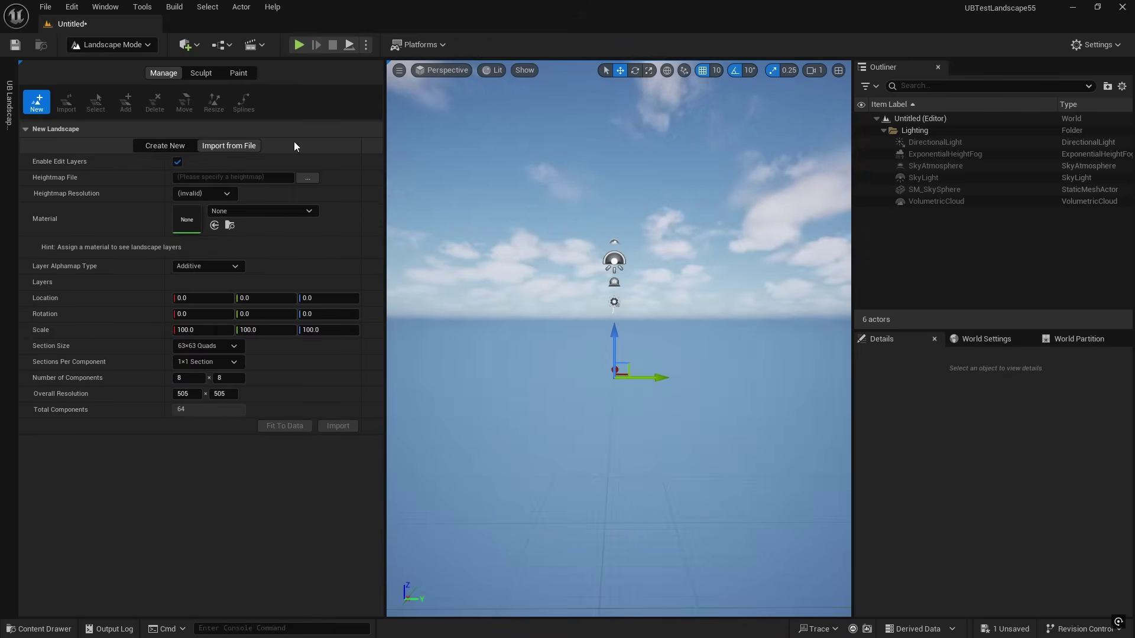
left_click(307, 178)
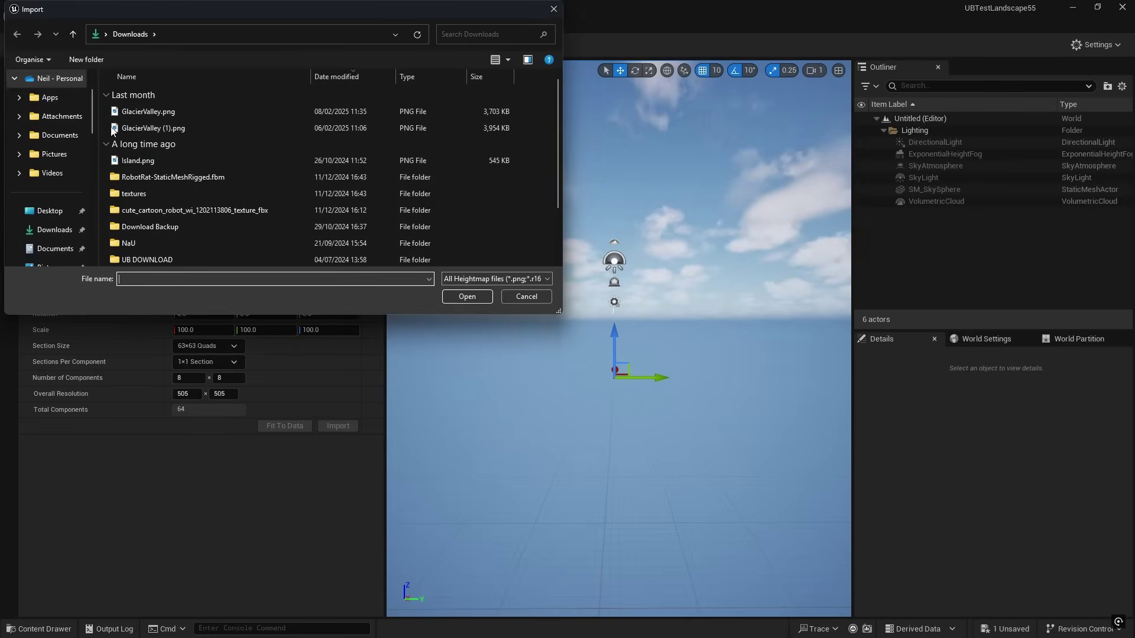
double_click(162, 129)
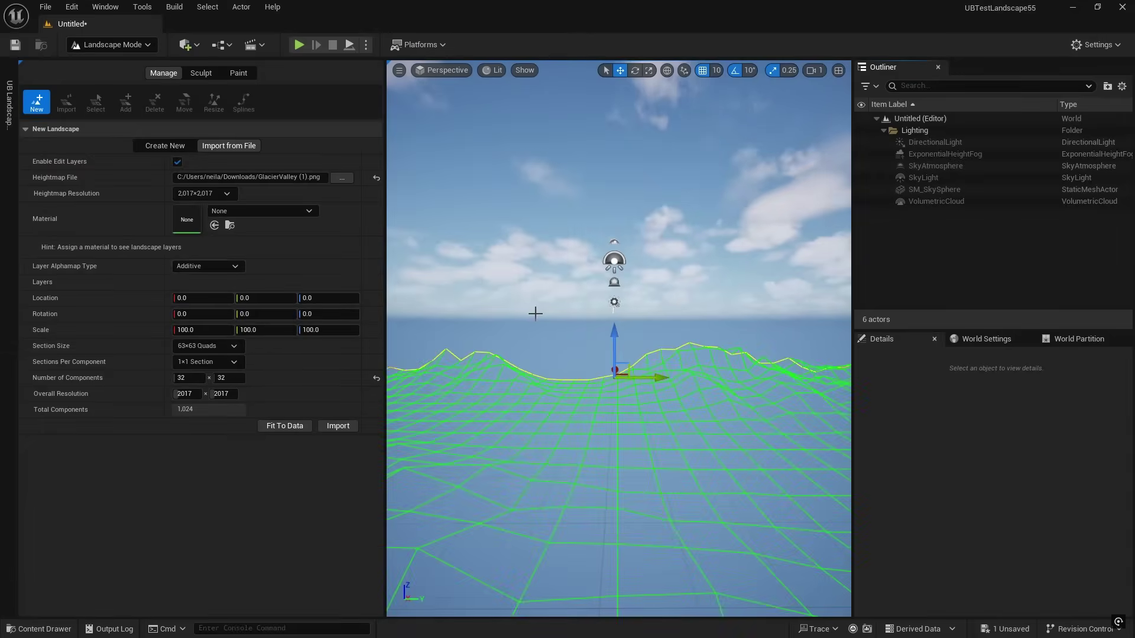
left_click(310, 329)
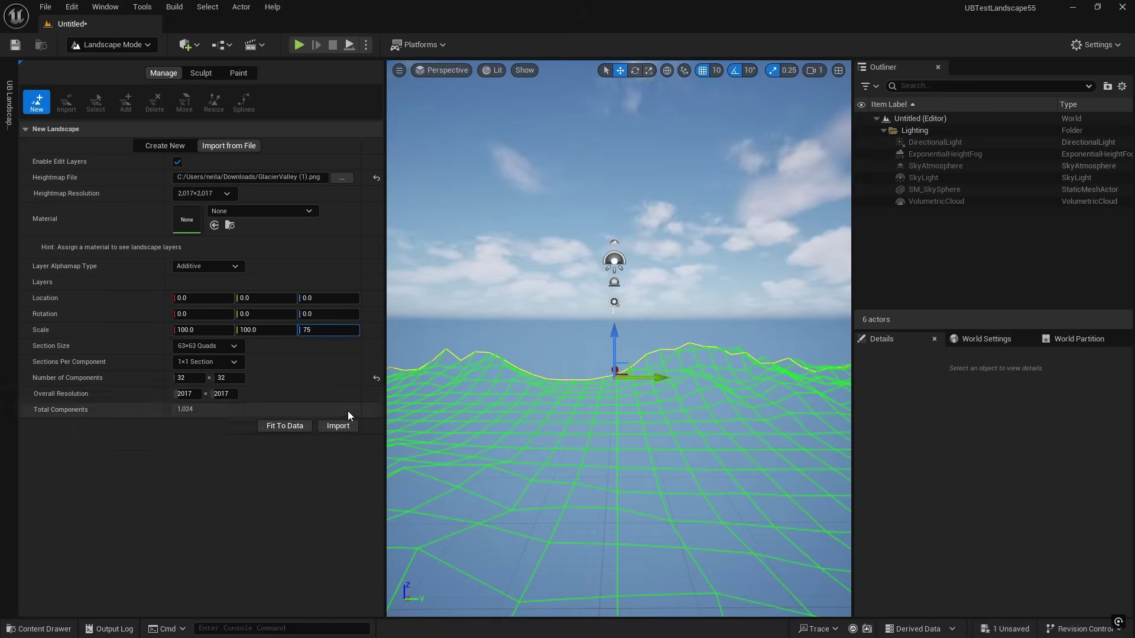
left_click(343, 427)
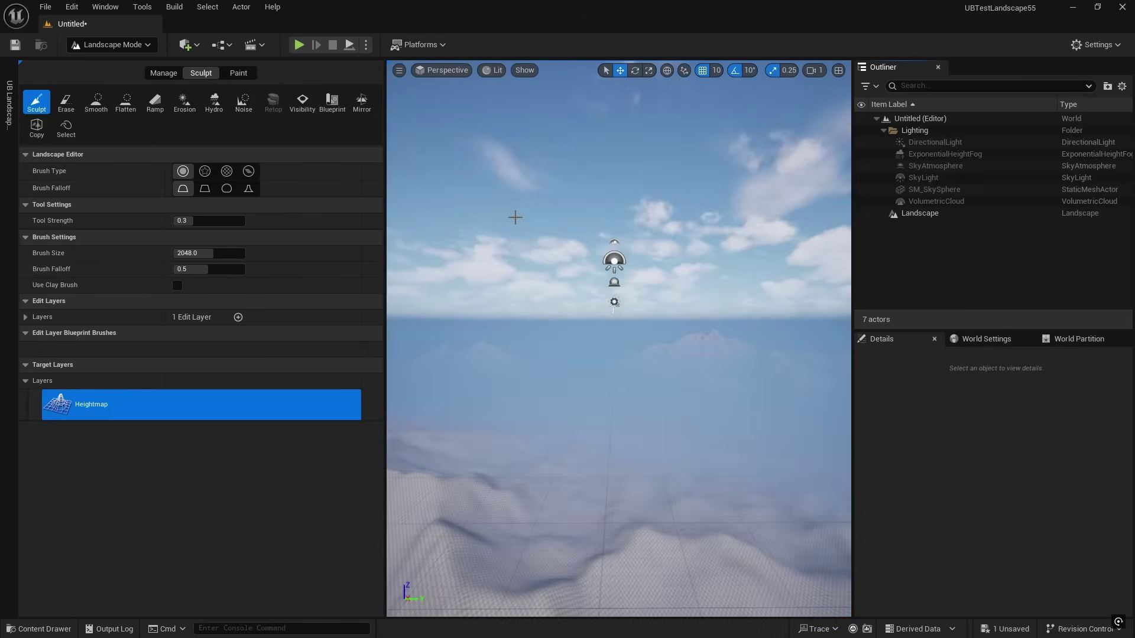
Return to selection mode and save the level as TestLevel in the Content folder
left_click(142, 45)
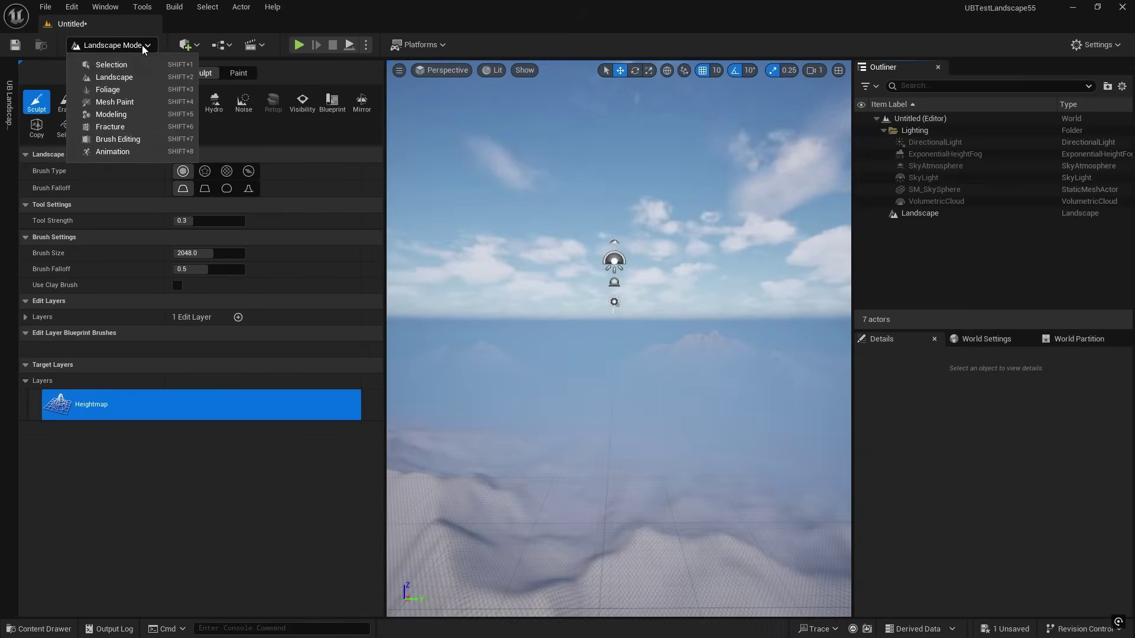
left_click(115, 61)
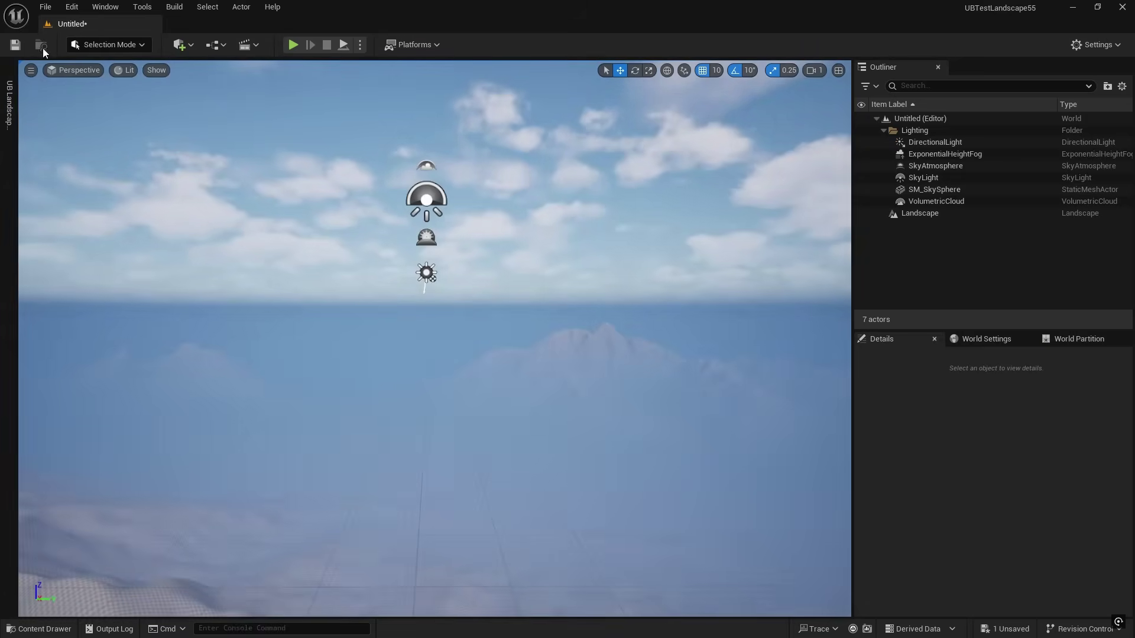
left_click(45, 6)
left_click(140, 146)
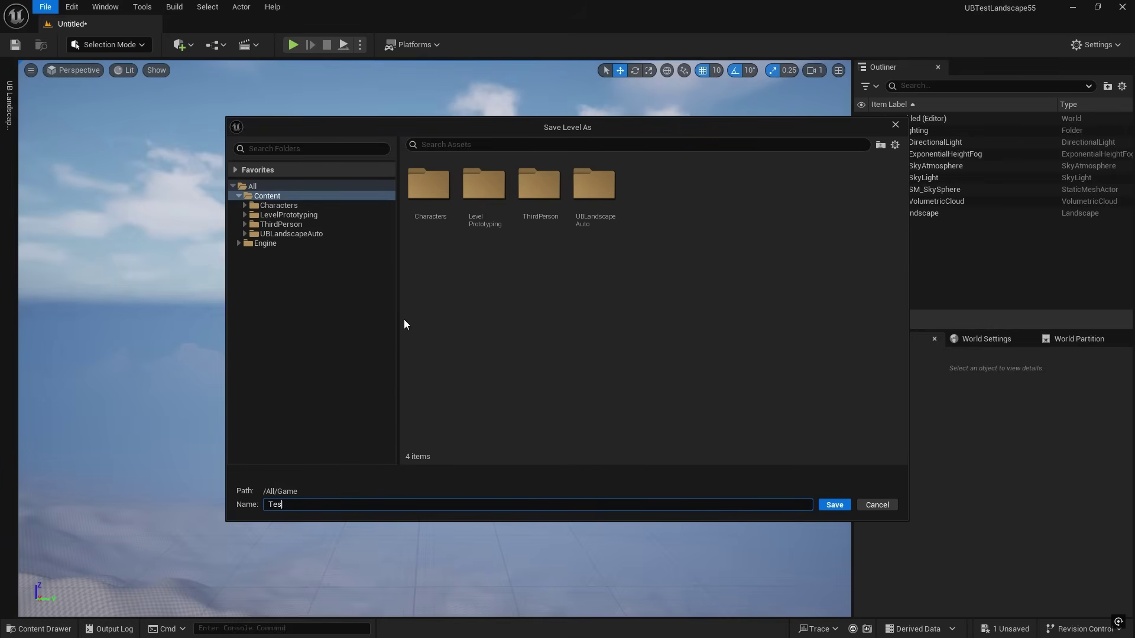
key("Return")
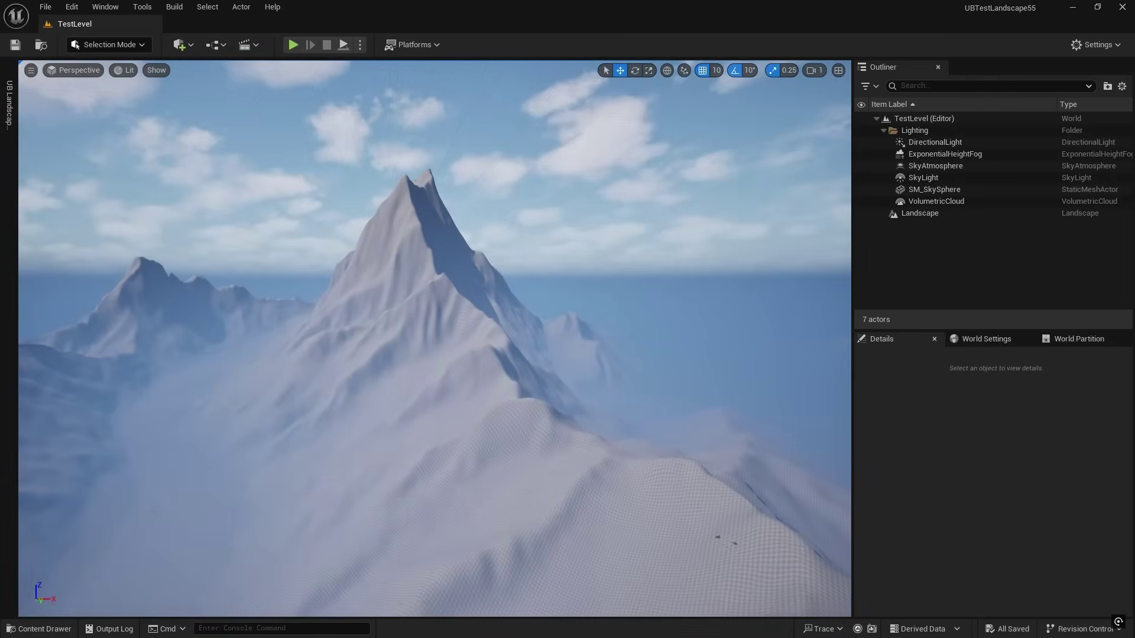
Set the ExponentialHeightFog's Fog Density to 0.01 and Fog Height Falloff to 0.1
right_click_drag(434, 339, 396, 345)
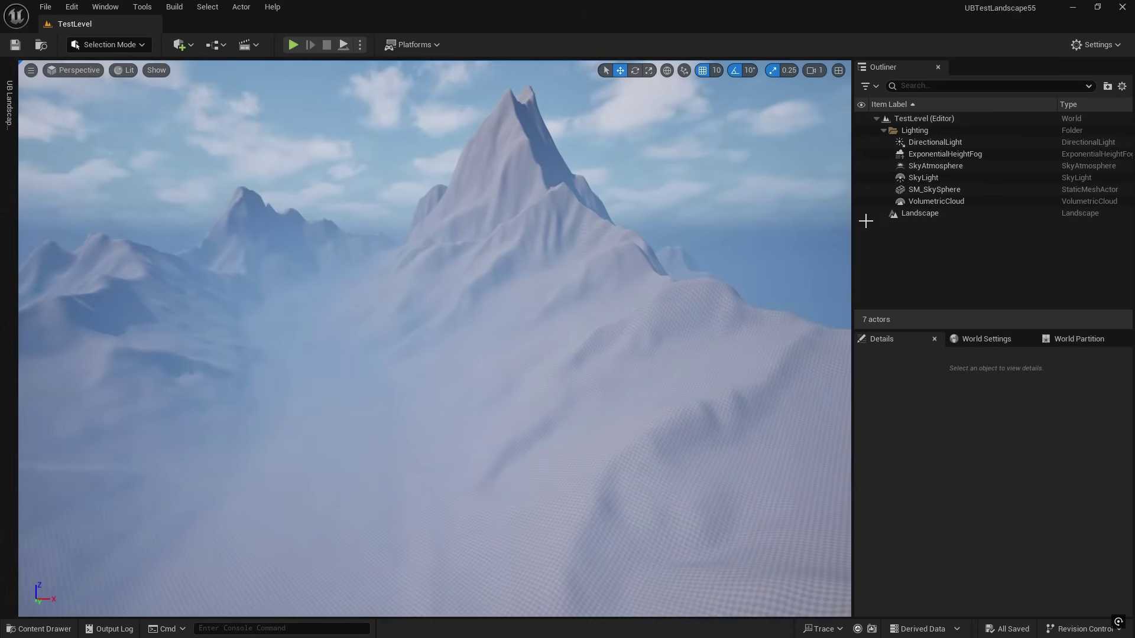
left_click(944, 154)
scroll(942, 494, "down", 3)
left_click(1015, 486)
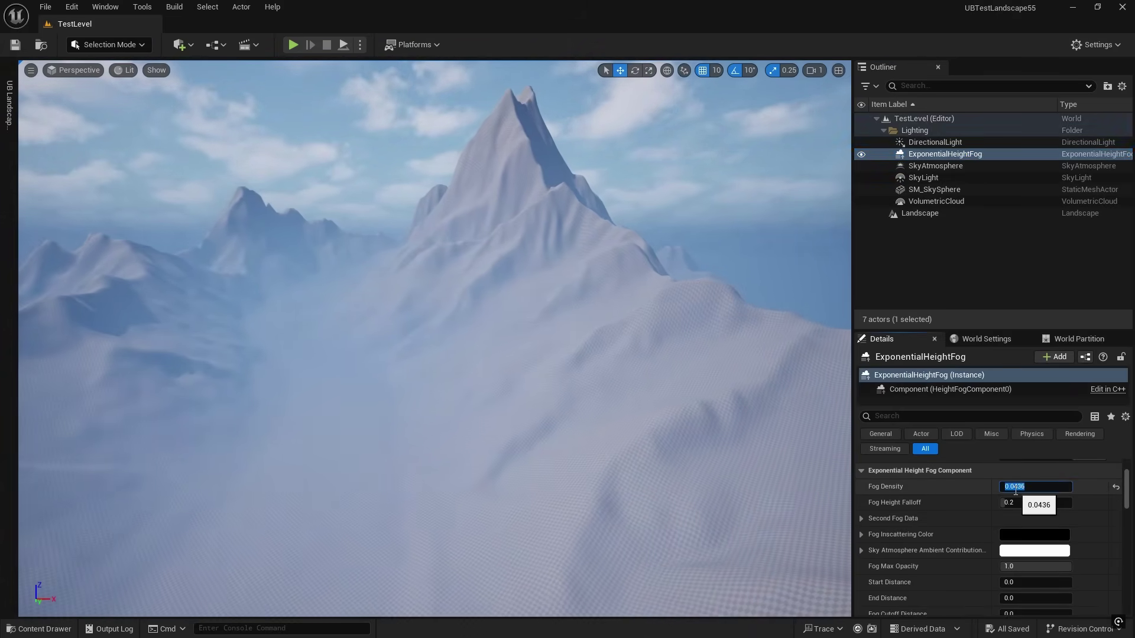
type(".01")
key("Return")
left_click(1016, 502)
type("0.1")
key("Return")
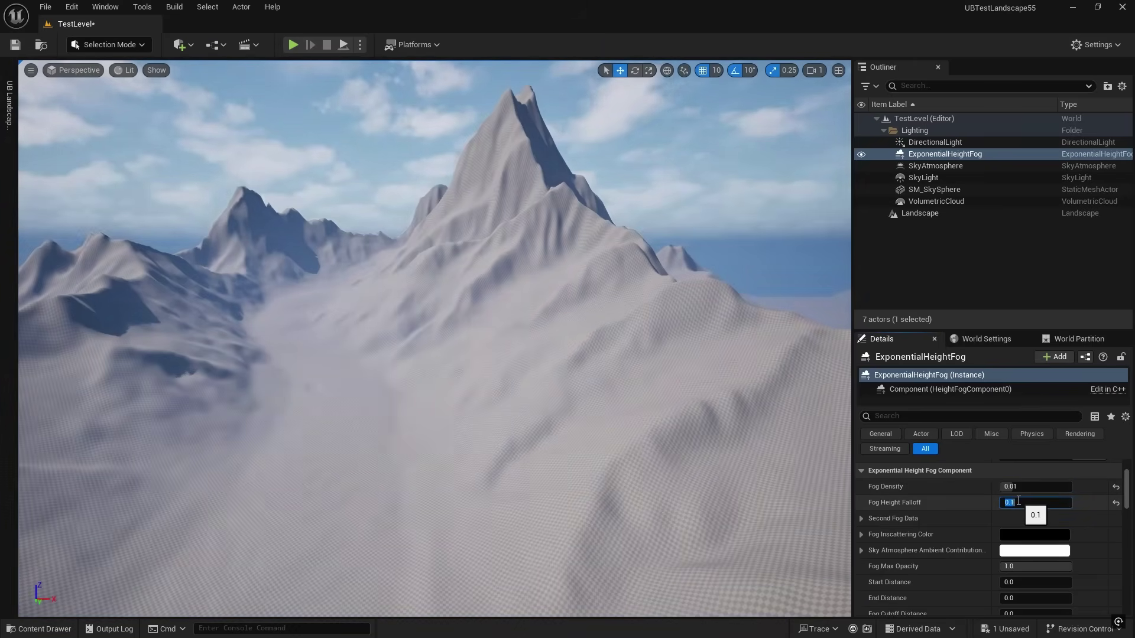
Create a material instance of M_UBLandscapeAuto in the UBLandscapeAuto folder and name it MI_TestLevel
mouse_move(599, 435)
right_mouse_down()
mouse_move(599, 413)
mouse_move(609, 421)
mouse_move(582, 424)
right_mouse_up()
key("q")
key("a")
scroll(607, 419, "up", 5)
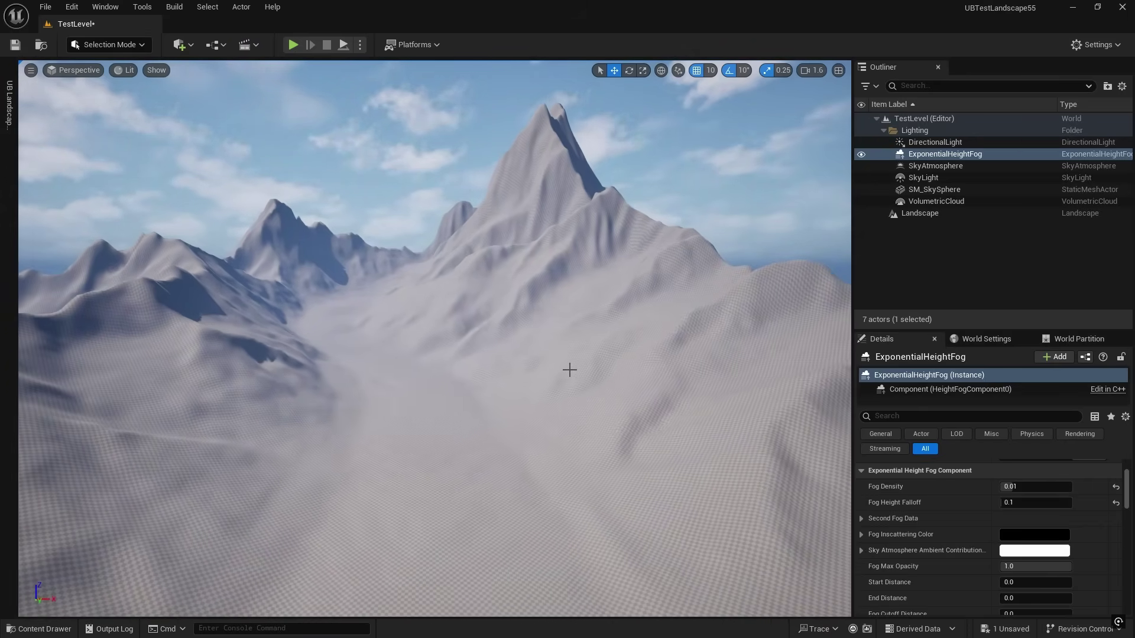
key("ctrl+space")
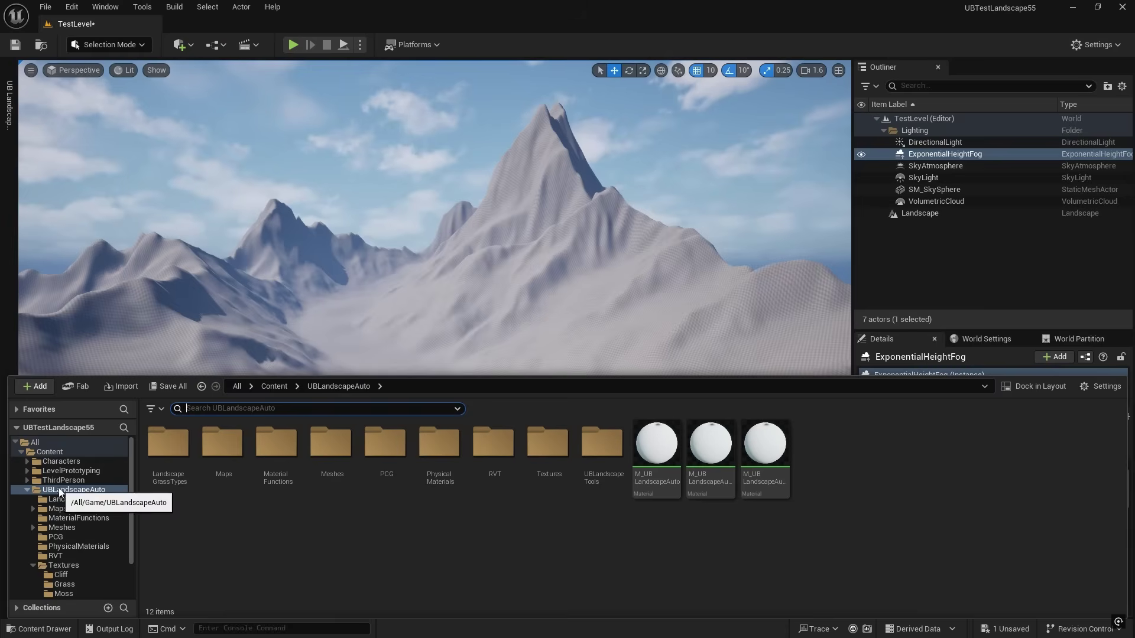
mouse_move(656, 440)
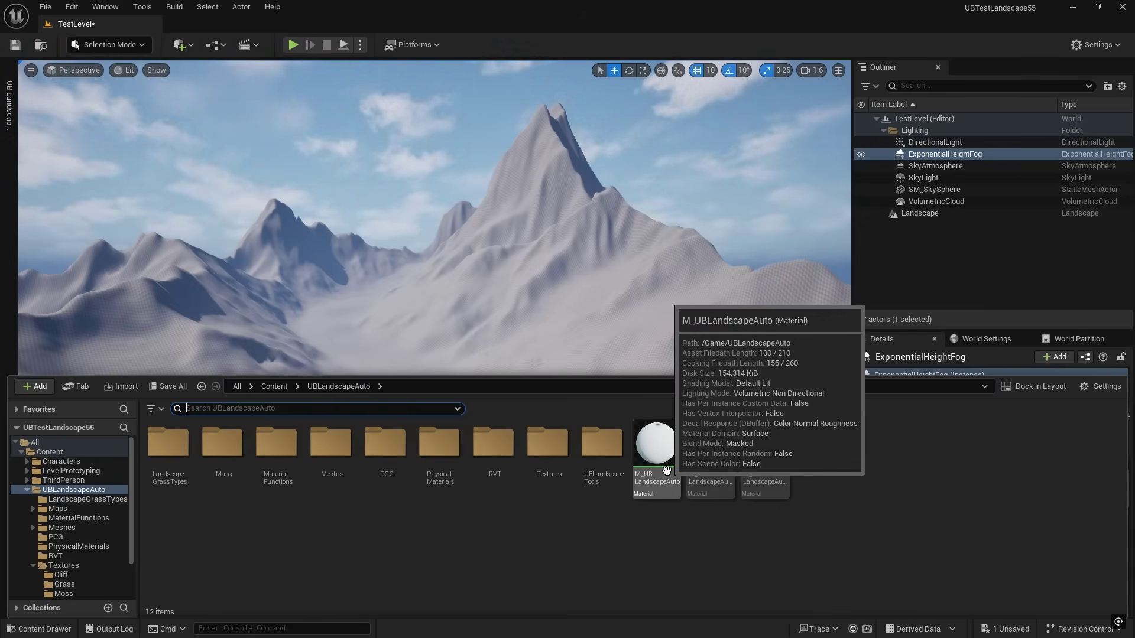
mouse_move(712, 446)
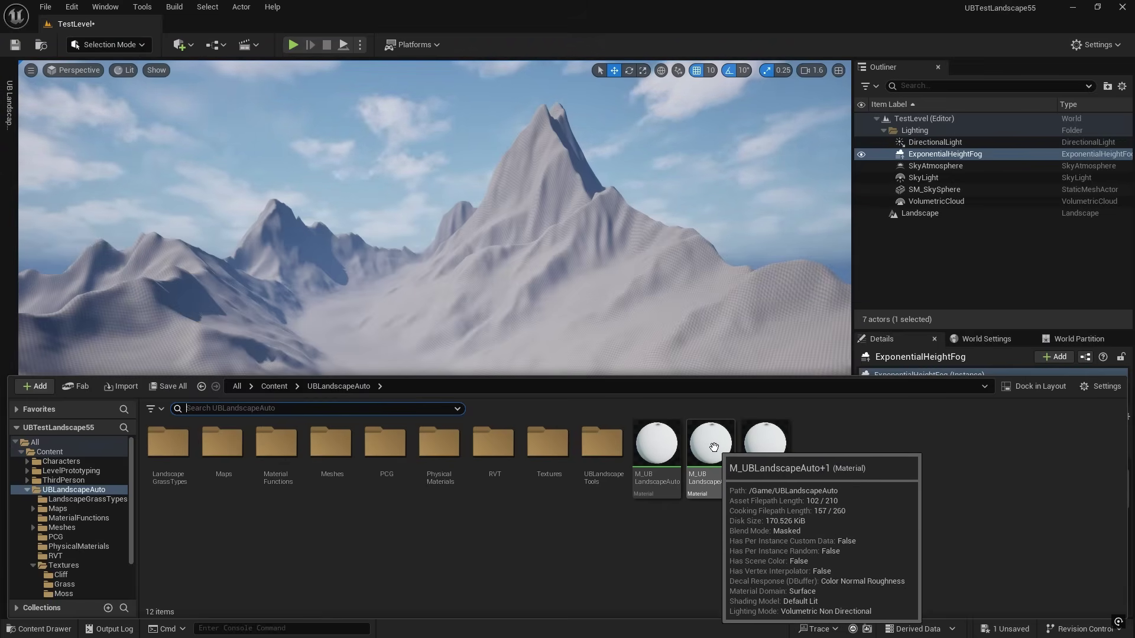
right_click(653, 443)
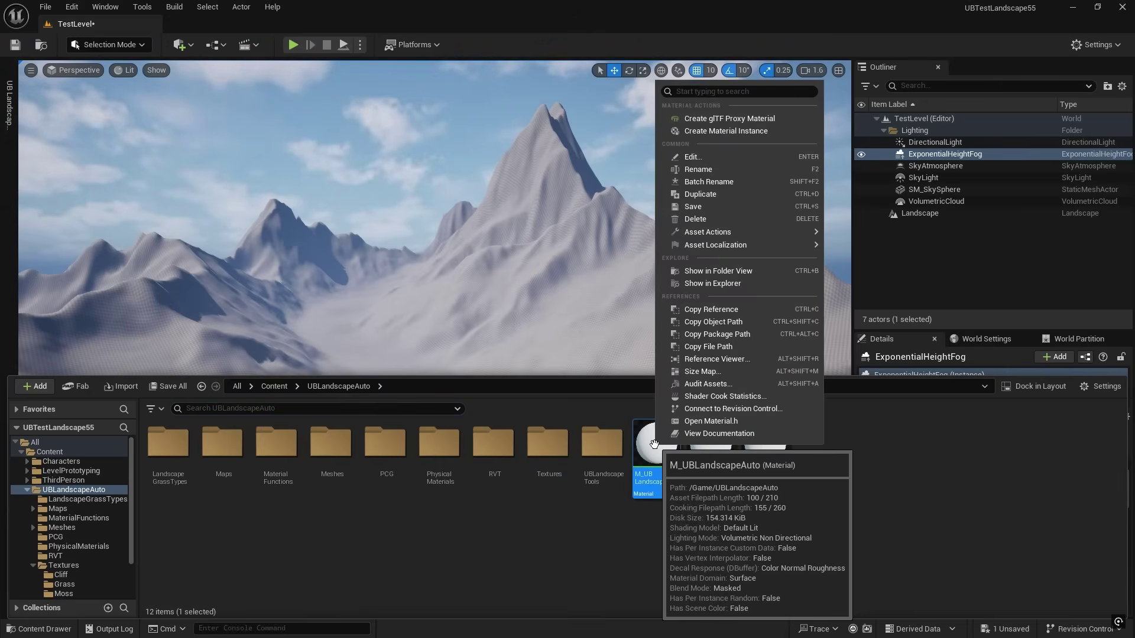
left_click(708, 129)
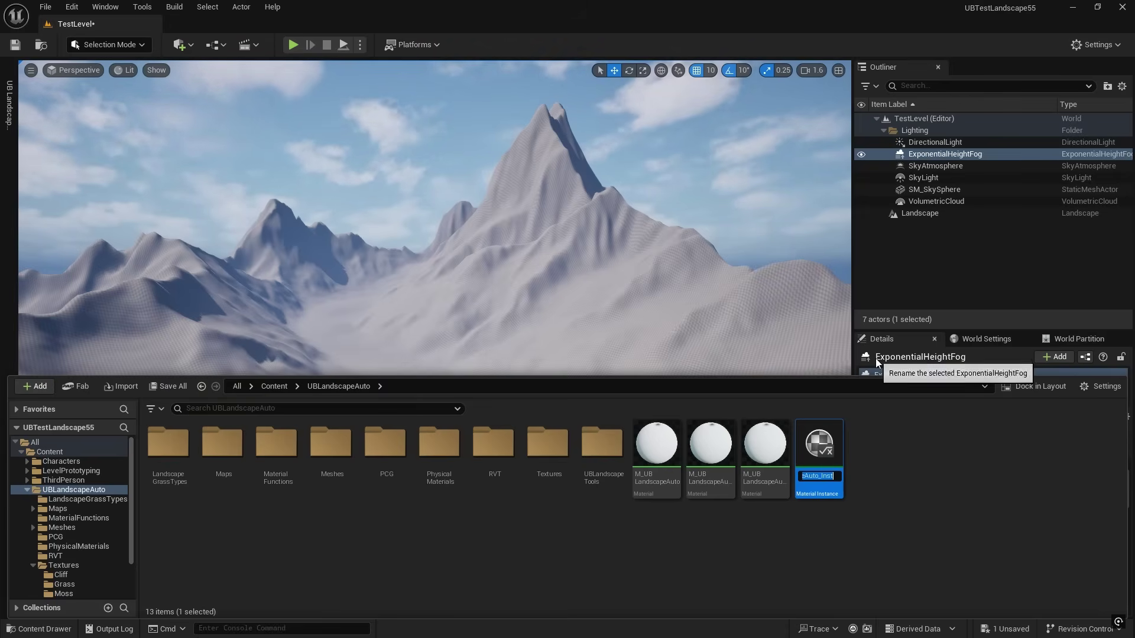
type("MI_TestLe")
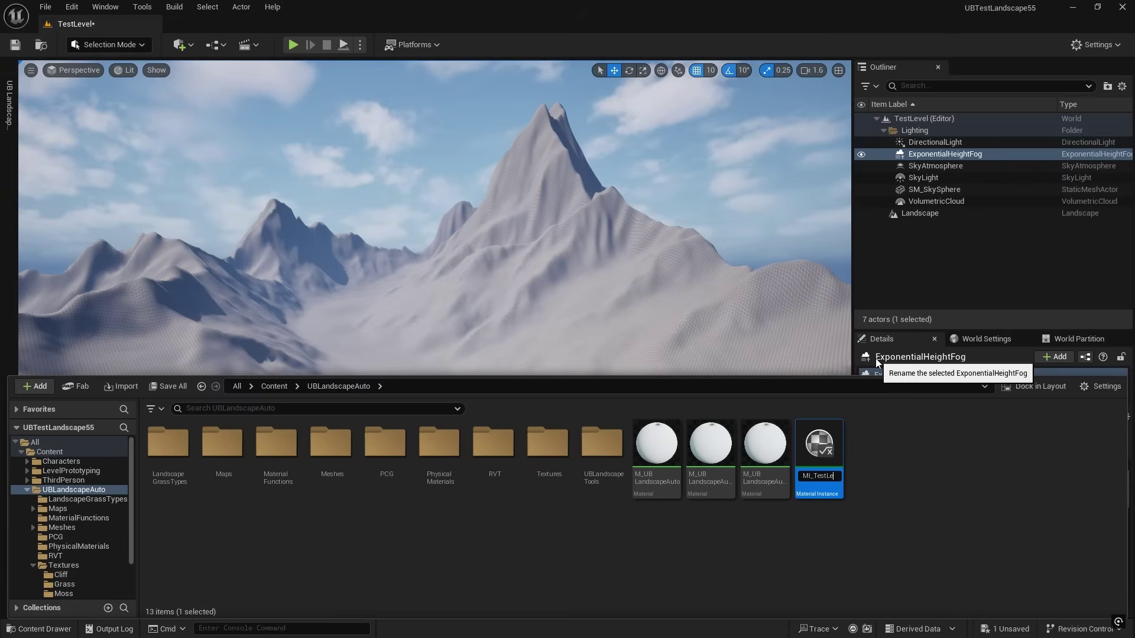
type("vel")
key("Return")
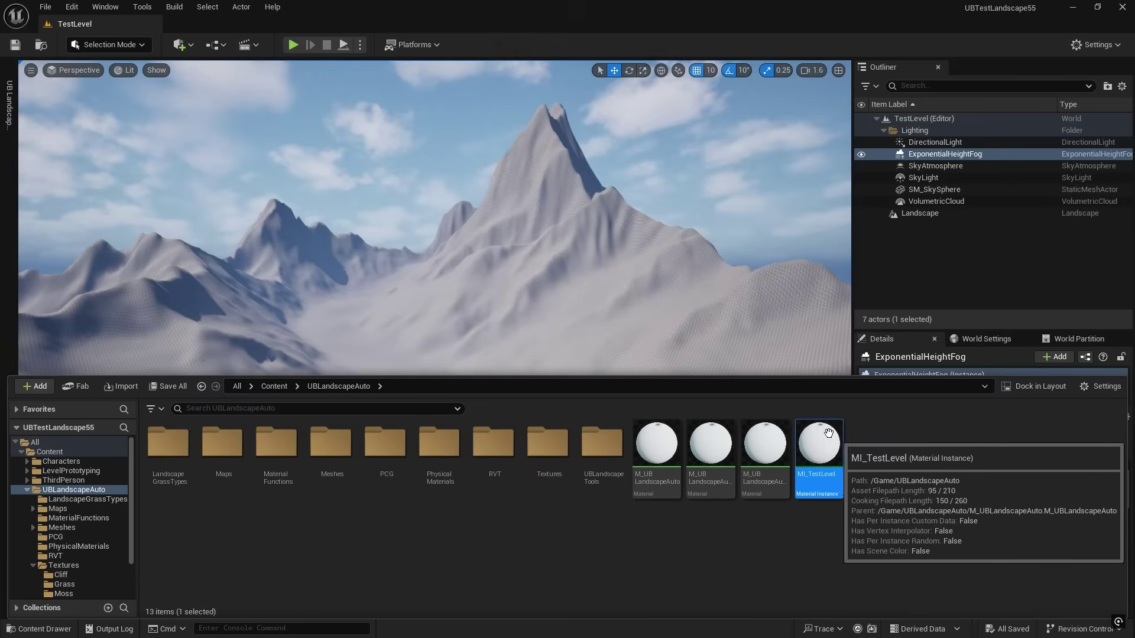
Assign MI_TestLevel as the Landscape Material of the Landscape actor
left_click(930, 212)
scroll(928, 491, "up", 3)
scroll(928, 491, "down", 5)
scroll(929, 494, "down", 3)
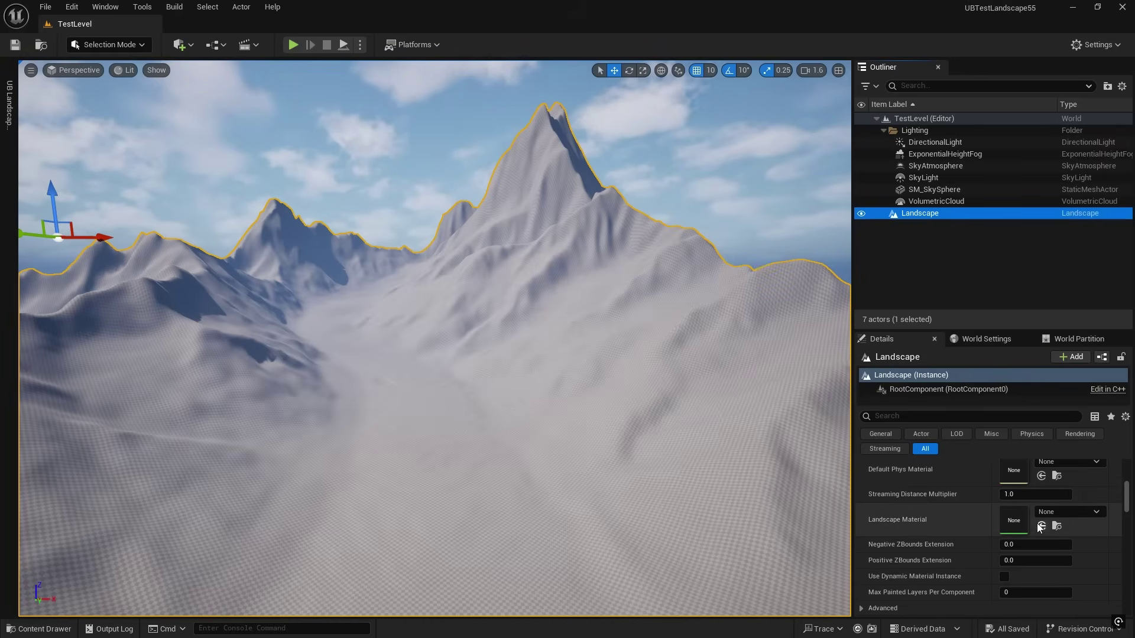
left_click(1042, 527)
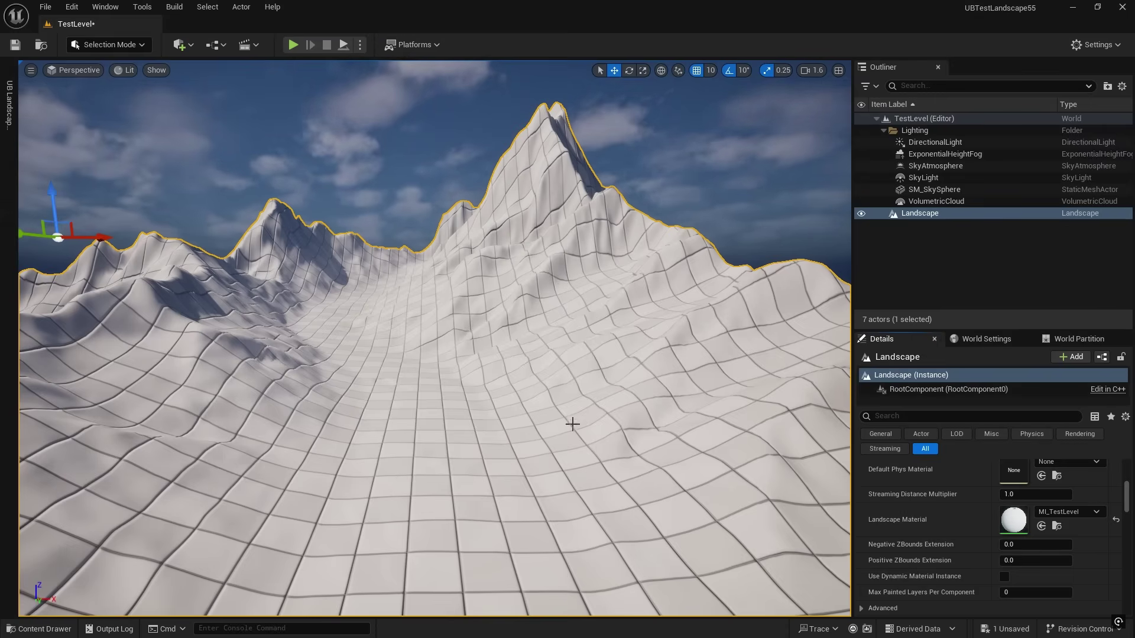
Open the MI_TestLevel material instance for editing and collapse its 1_Ground parameter group
scroll(931, 475, "down", 5)
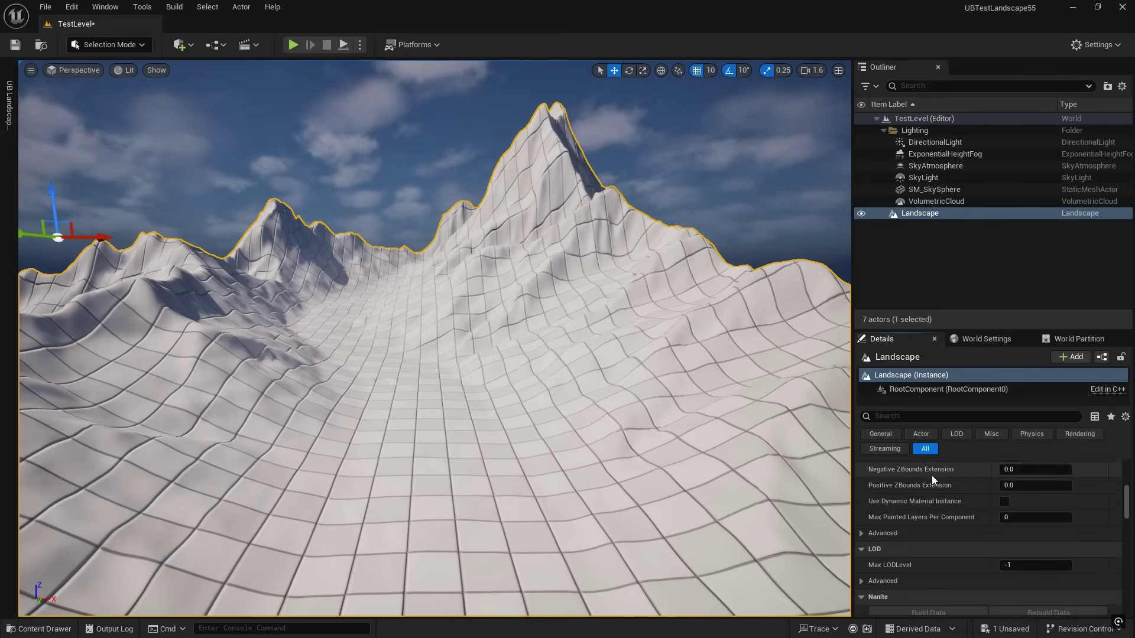
scroll(882, 538, "down", 1)
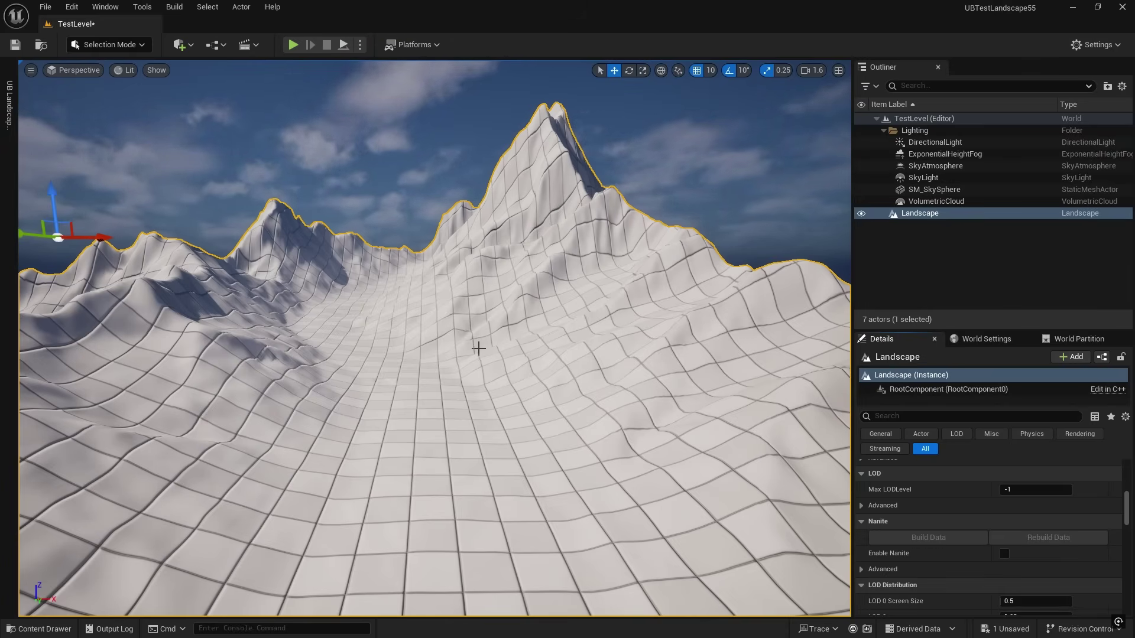
key("ctrl+space")
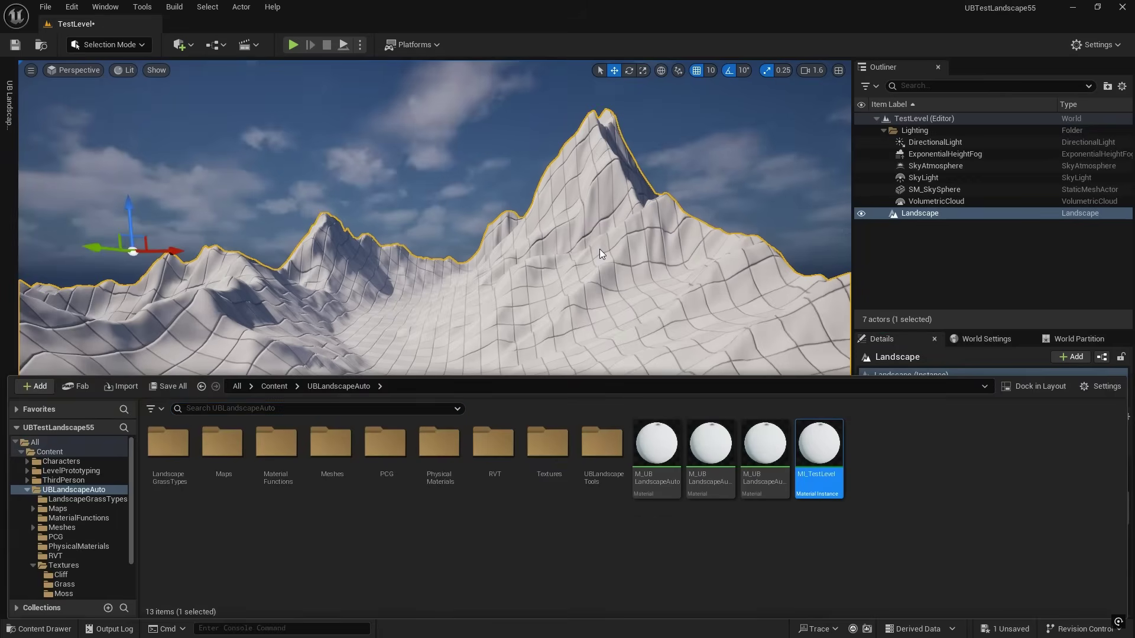
key("Return")
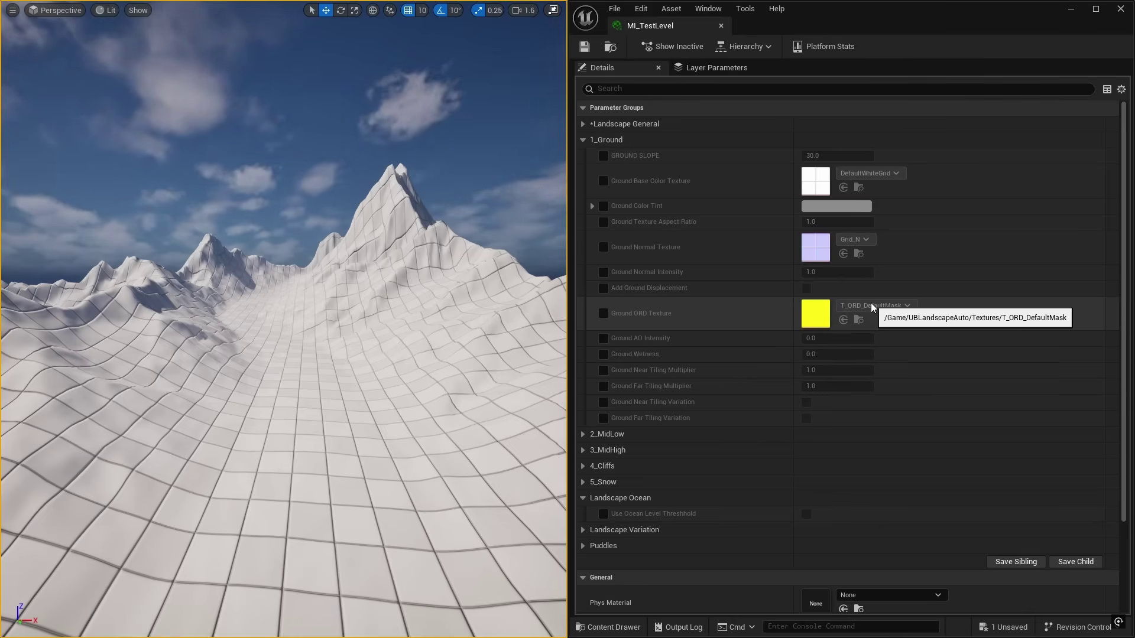
left_click(582, 140)
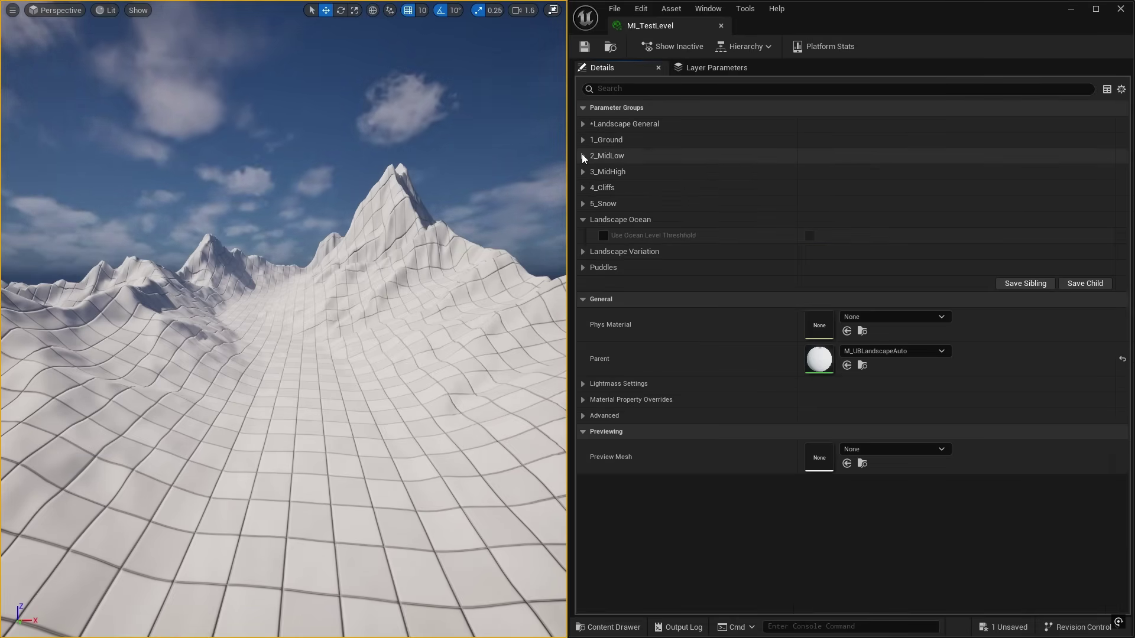
Examine the MidLow, MidHigh, Cliffs, Snow, Ground and Landscape General parameter groups of MI_TestLevel
left_click(582, 156)
left_click(583, 203)
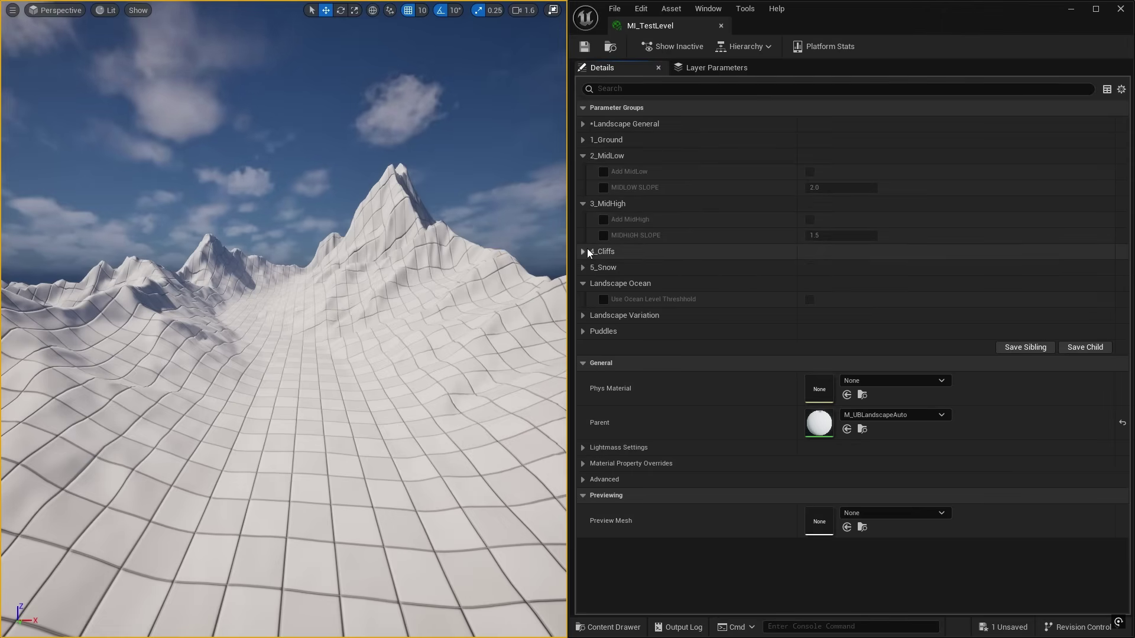
left_click(584, 250)
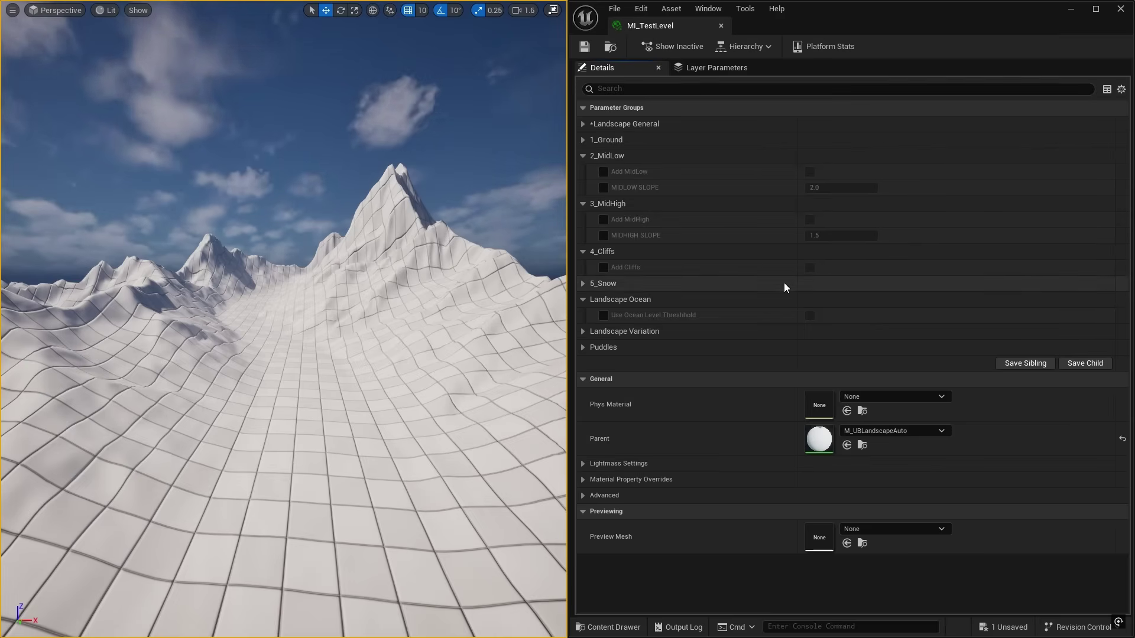
left_click(583, 283)
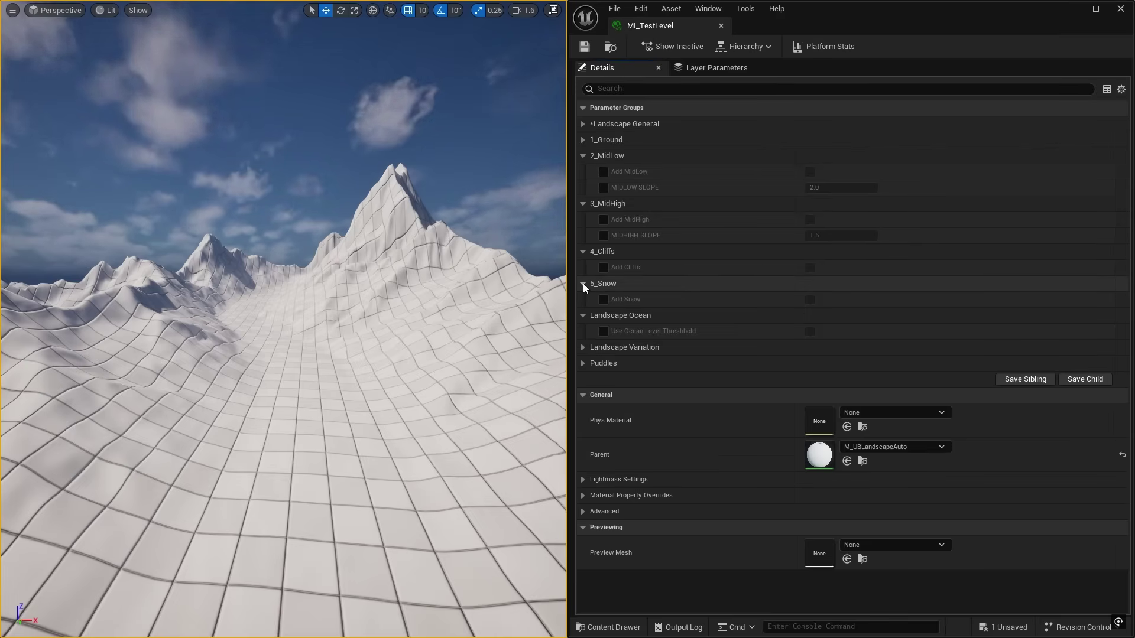
left_click(583, 283)
left_click(583, 252)
left_click(583, 204)
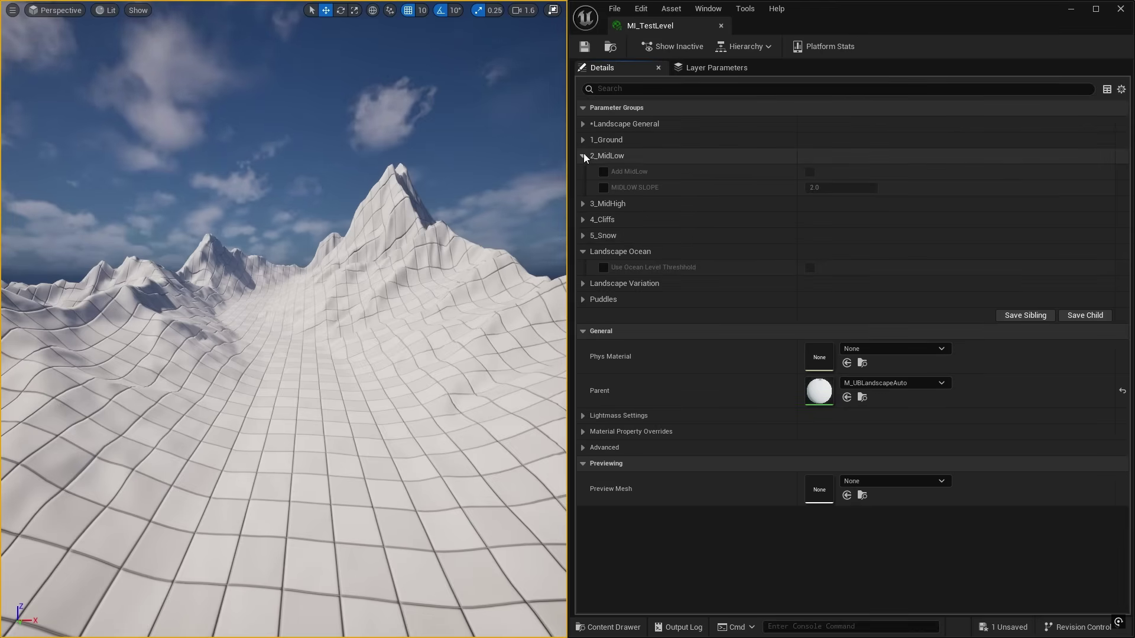
left_click(583, 156)
left_click(581, 140)
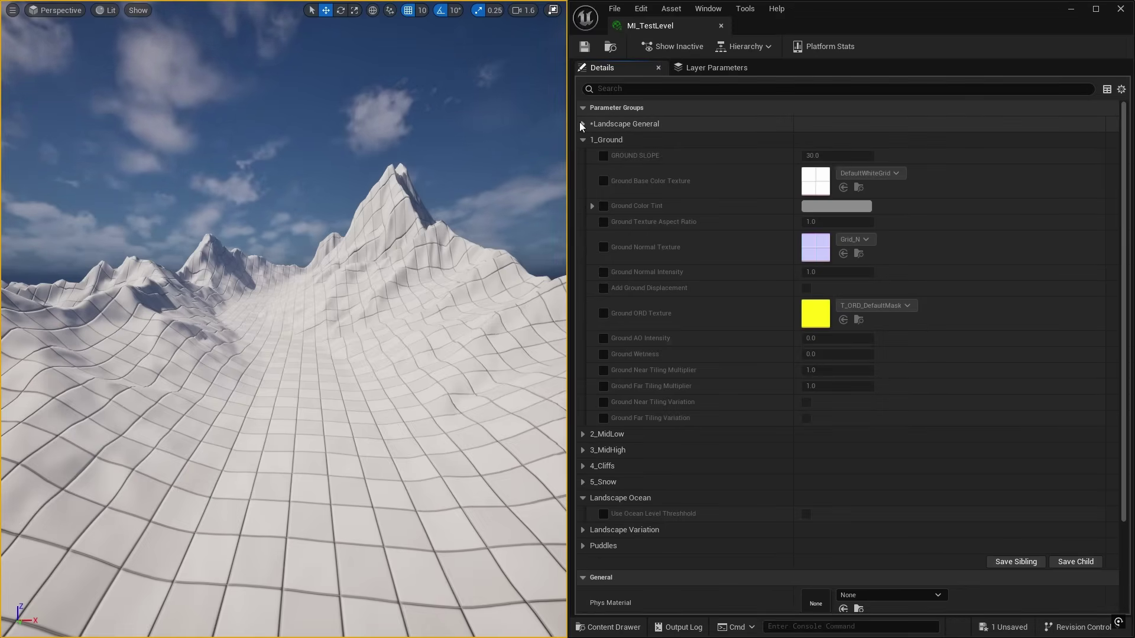
left_click(584, 124)
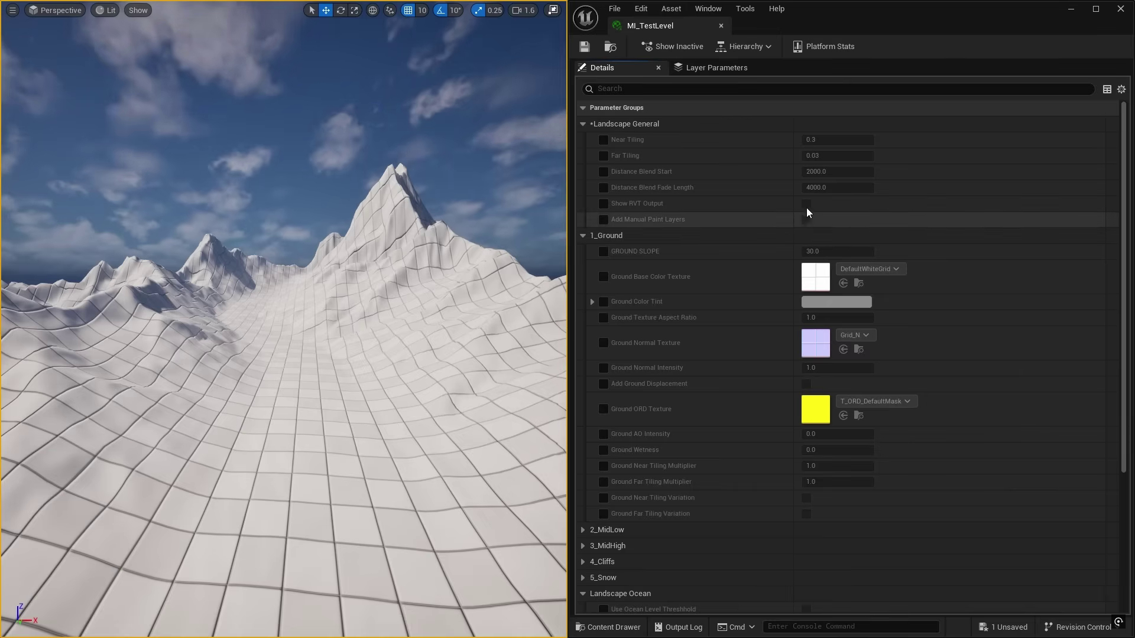
left_click(583, 124)
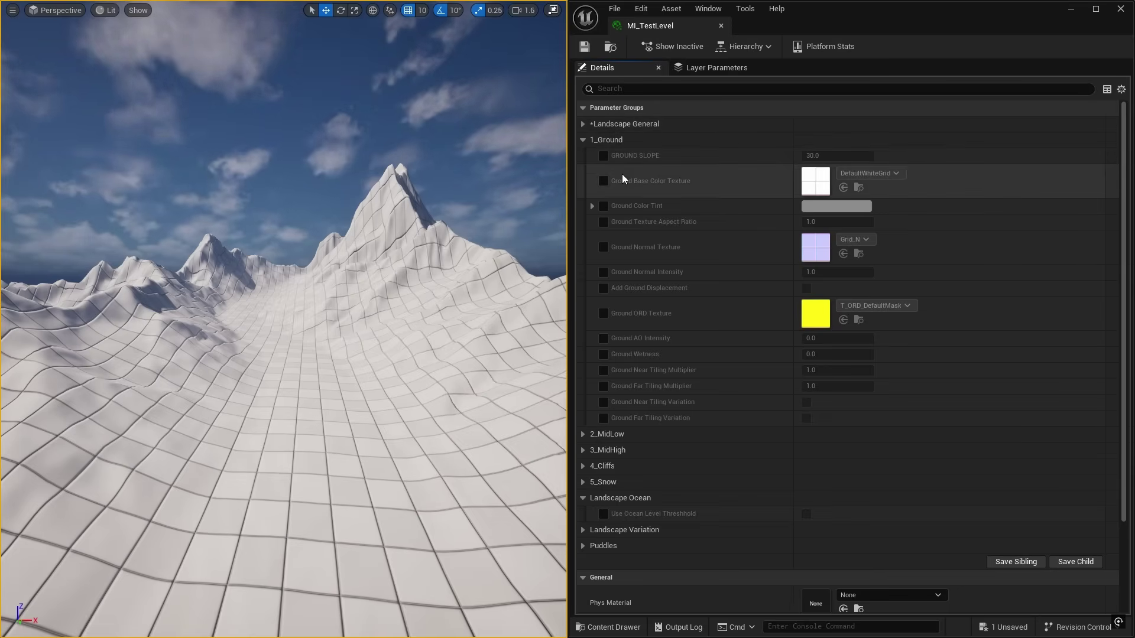
Browse to the UBLandscapeAuto/Textures/Rock folder and locate the Large_Stony_Ground textures
key("ctrl+space")
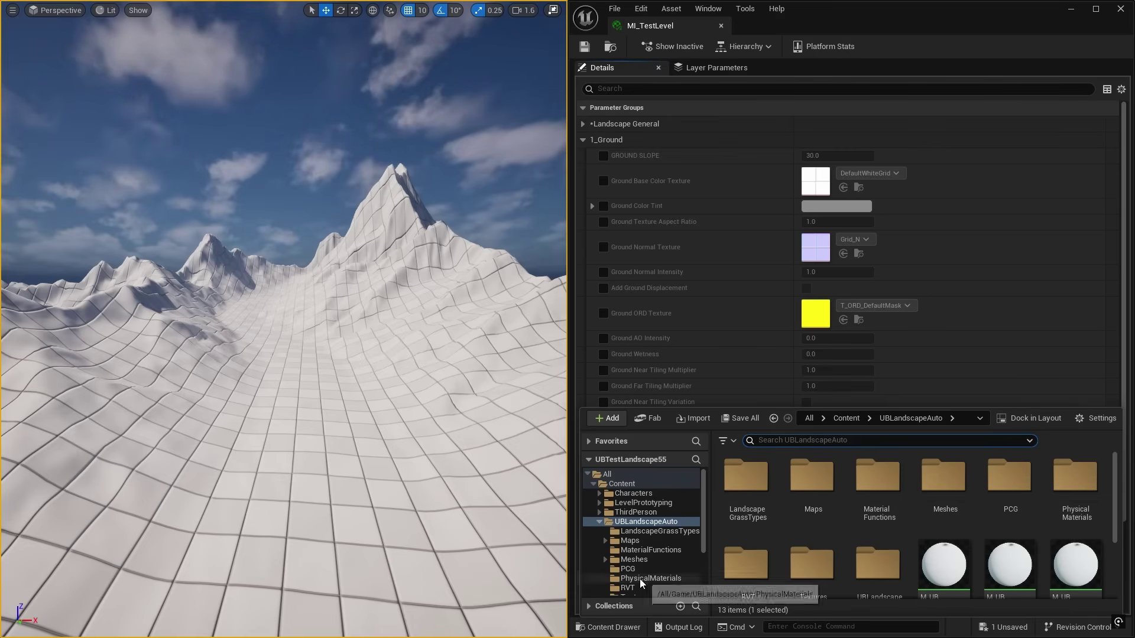
scroll(639, 579, "down", 2)
double_click(631, 559)
scroll(631, 559, "down", 1)
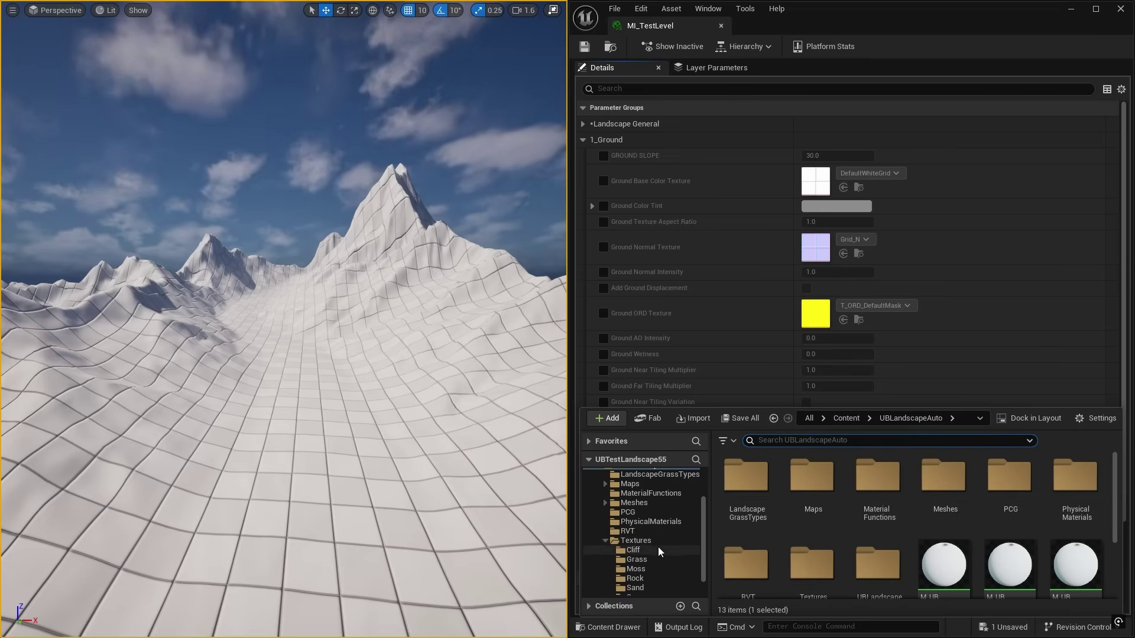
scroll(648, 545, "down", 2)
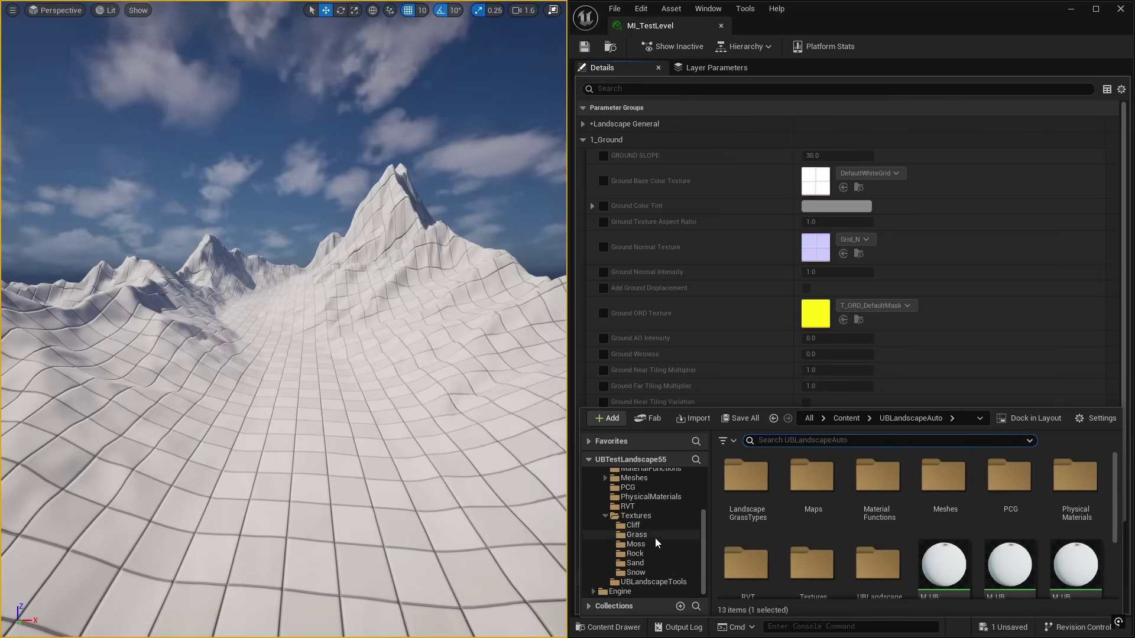
left_click(634, 554)
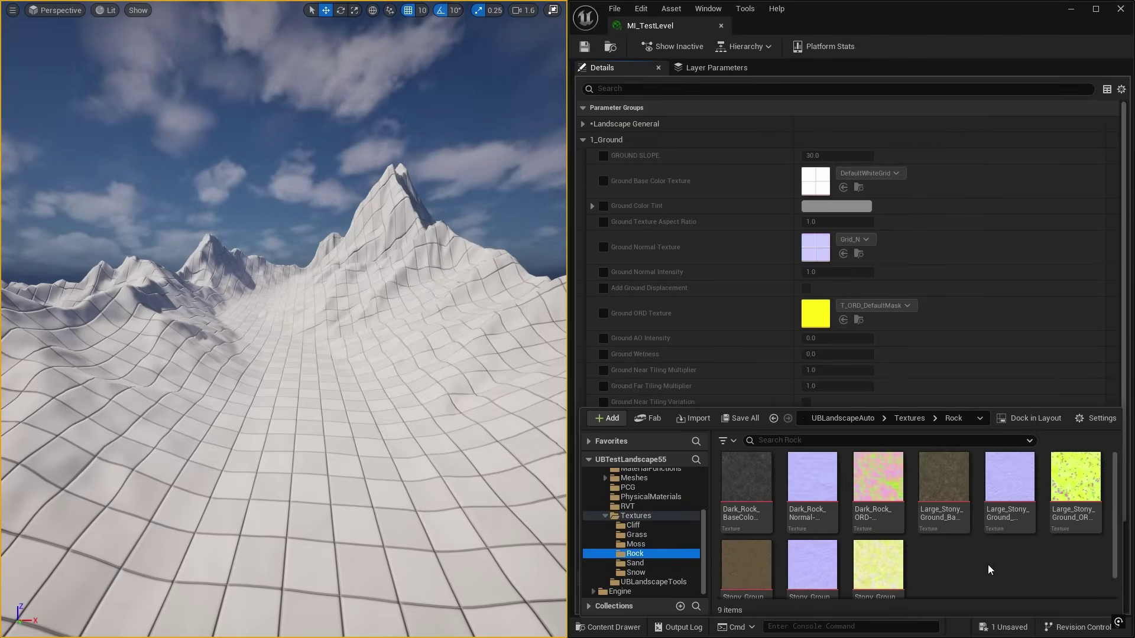
mouse_move(943, 479)
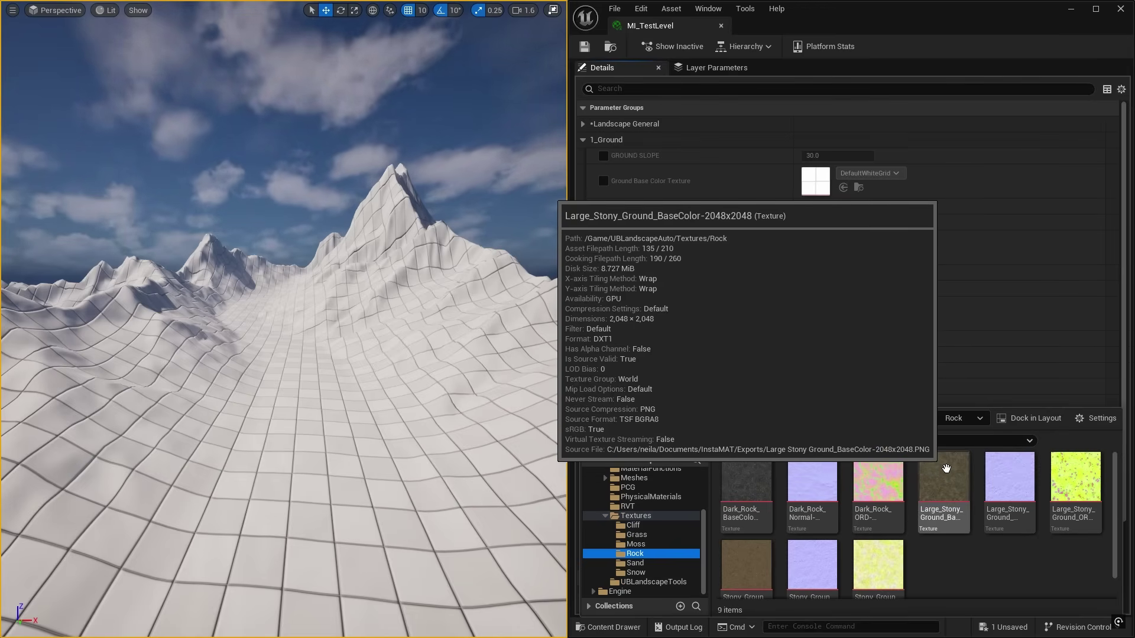
mouse_move(1085, 480)
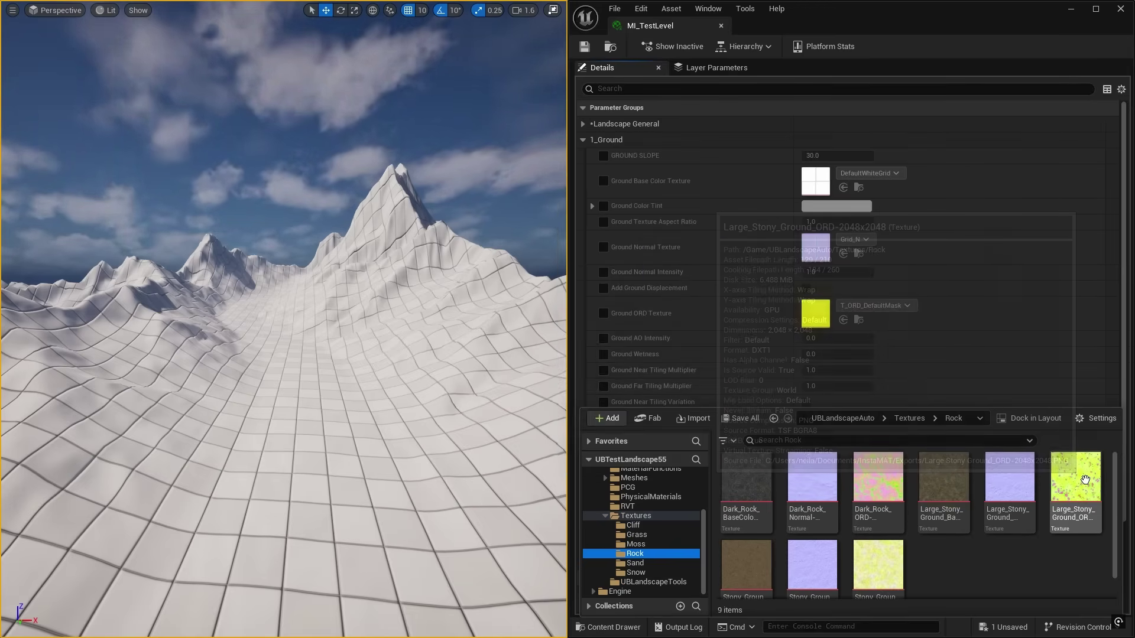
Enable the overrides for Ground Base Color Texture, Ground Normal Texture and Ground ORD Texture
left_click_drag(945, 476, 813, 185)
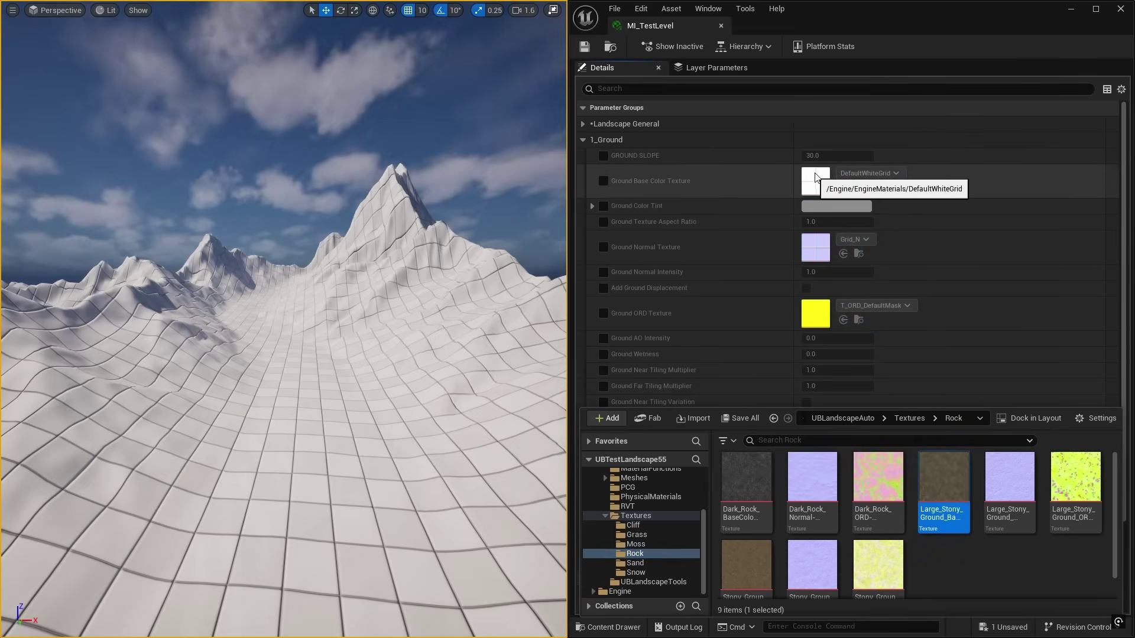
left_click(602, 181)
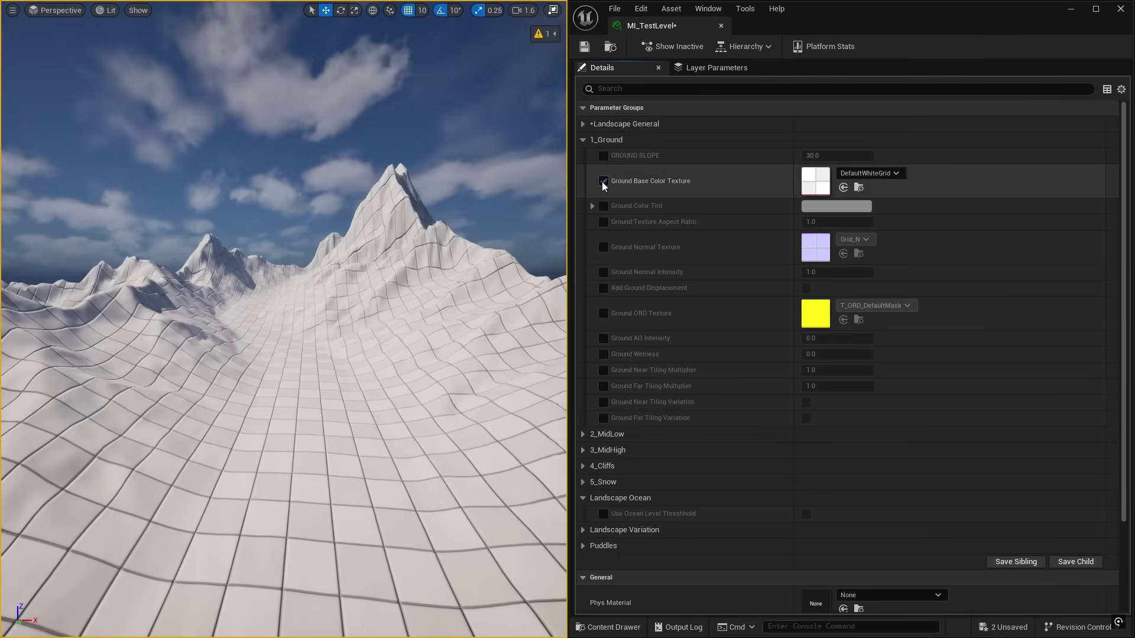
left_click(603, 247)
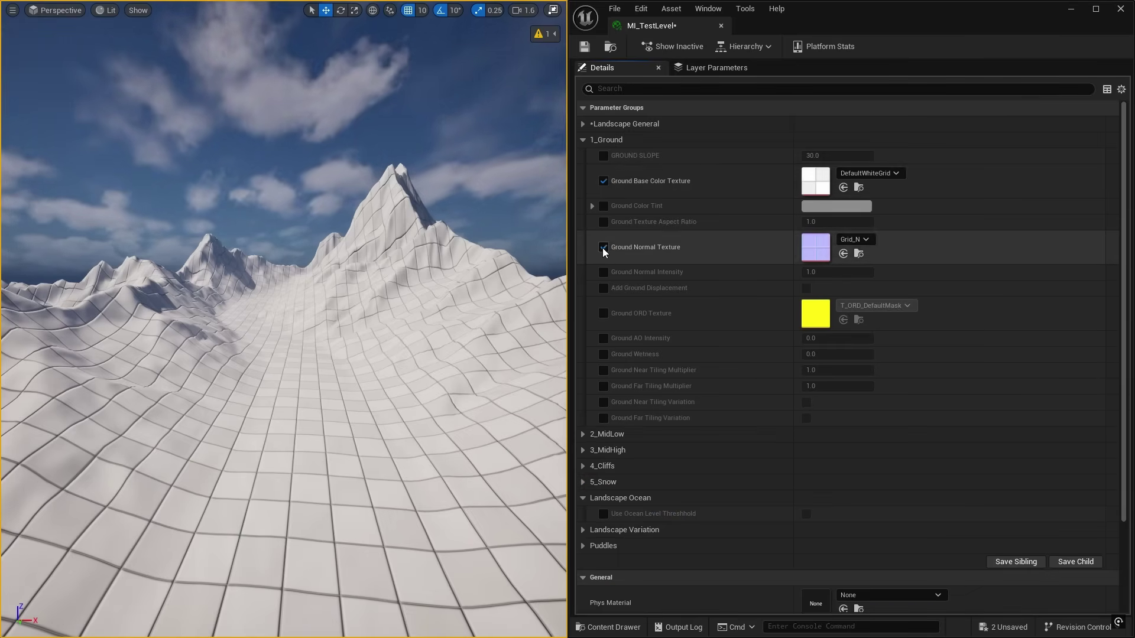
left_click(603, 313)
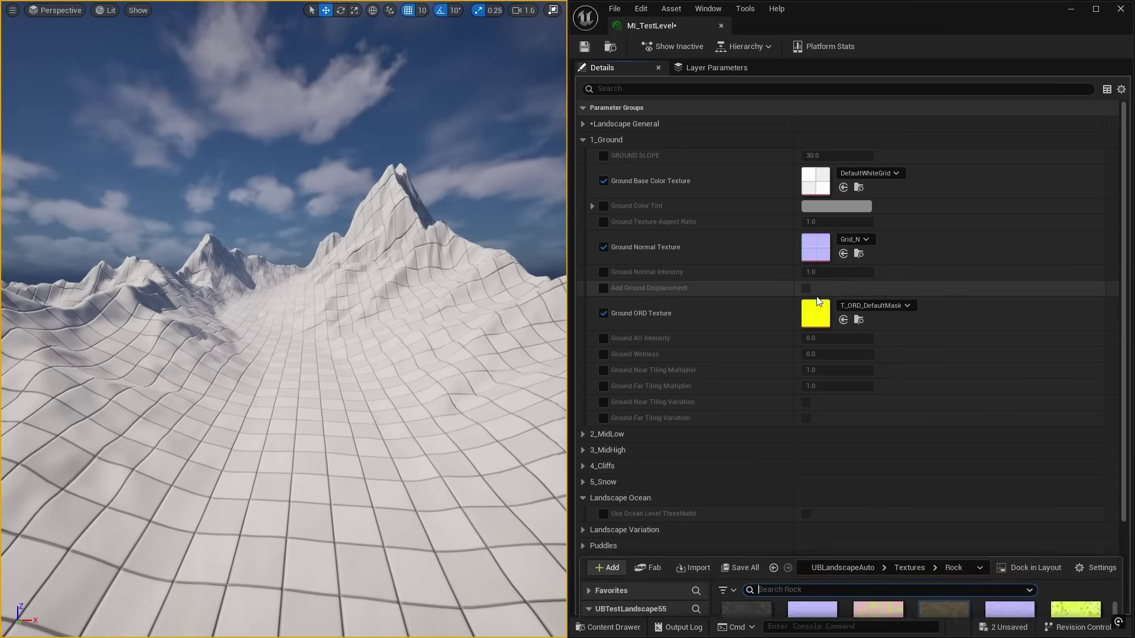
Assign the Large_Stony_Ground BaseColor, Normal and ORD textures to the matching Ground texture parameters
key("ctrl+space")
left_click_drag(945, 480, 817, 191)
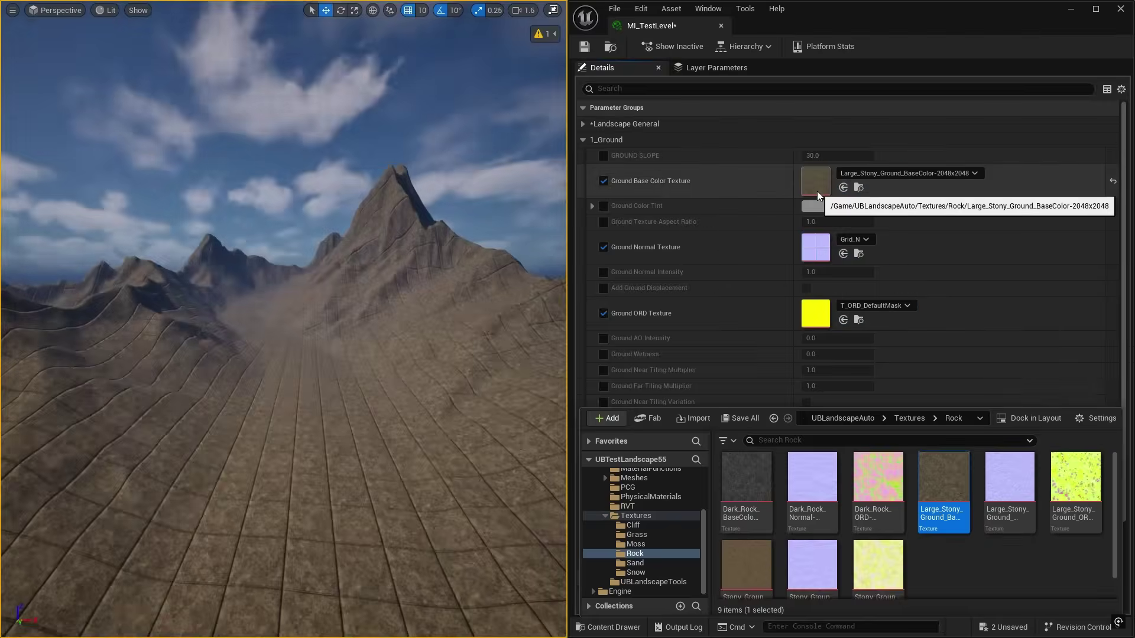
left_click(1010, 480)
left_click_drag(1009, 481, 818, 248)
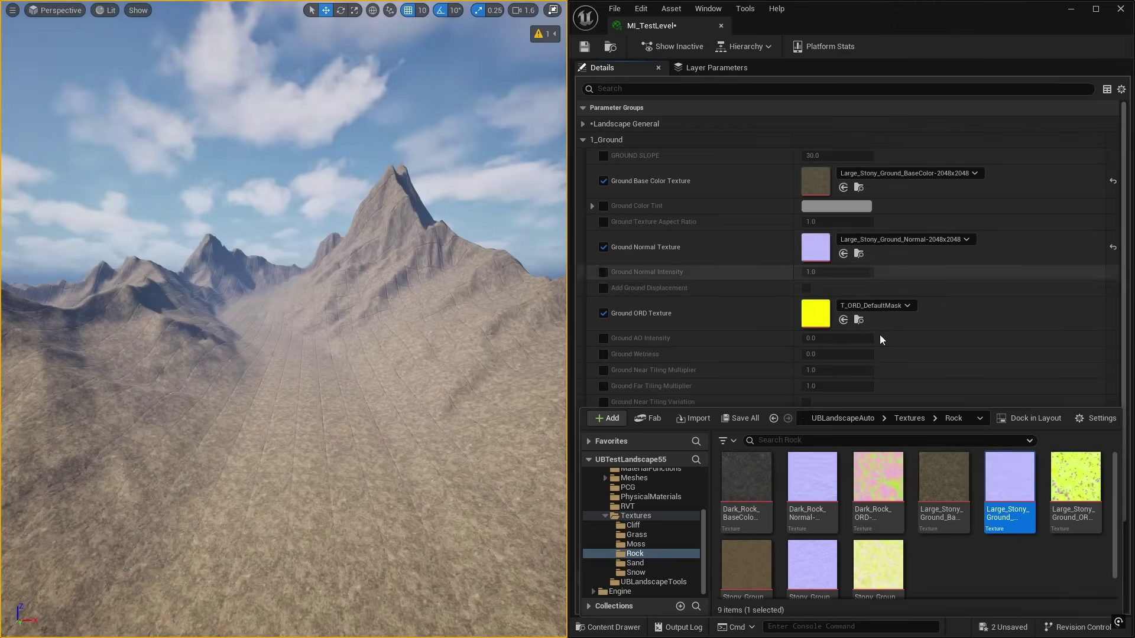
left_click_drag(1075, 479, 811, 317)
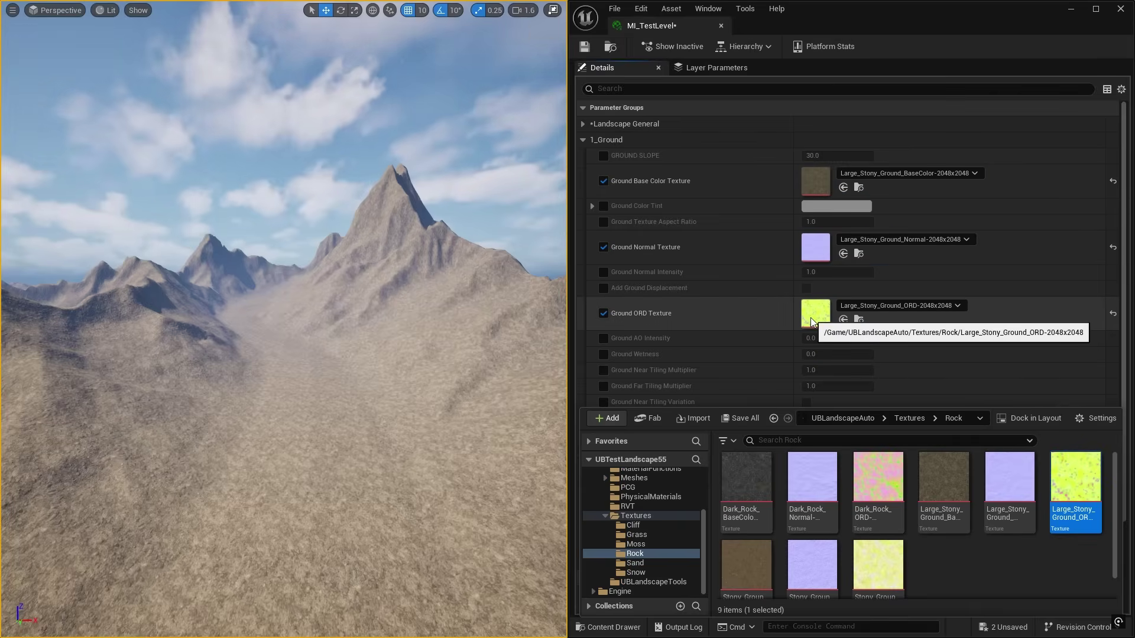
Override and turn on both Ground Near Tiling Variation and Ground Far Tiling Variation
left_click_drag(380, 355, 314, 388)
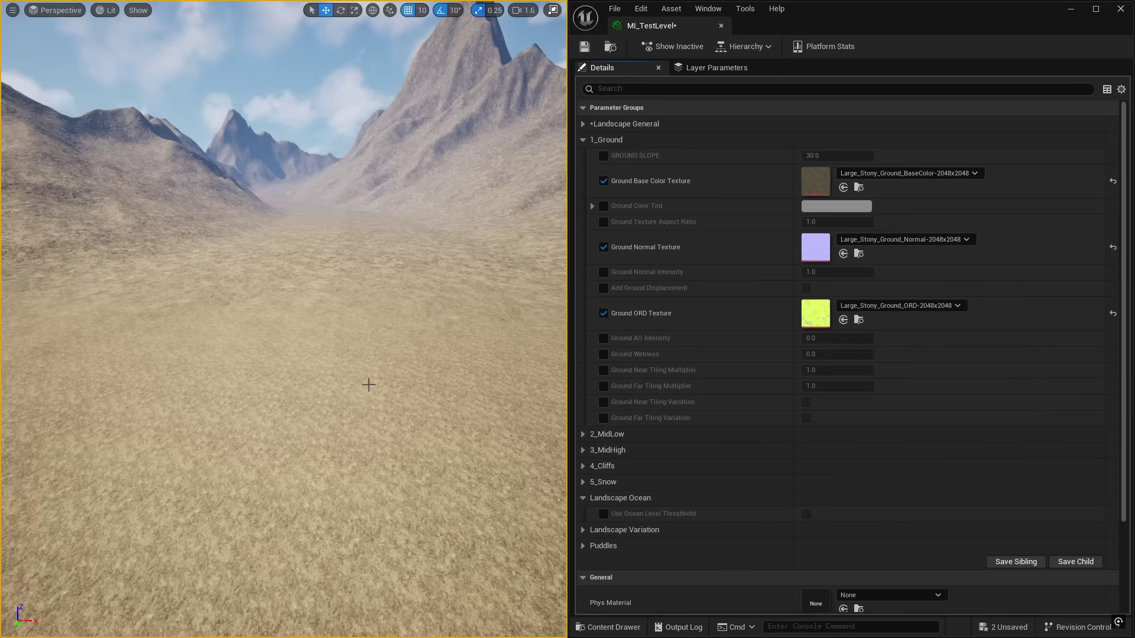
mouse_move(400, 391)
left_mouse_down()
mouse_move(390, 343)
mouse_move(398, 392)
left_mouse_up()
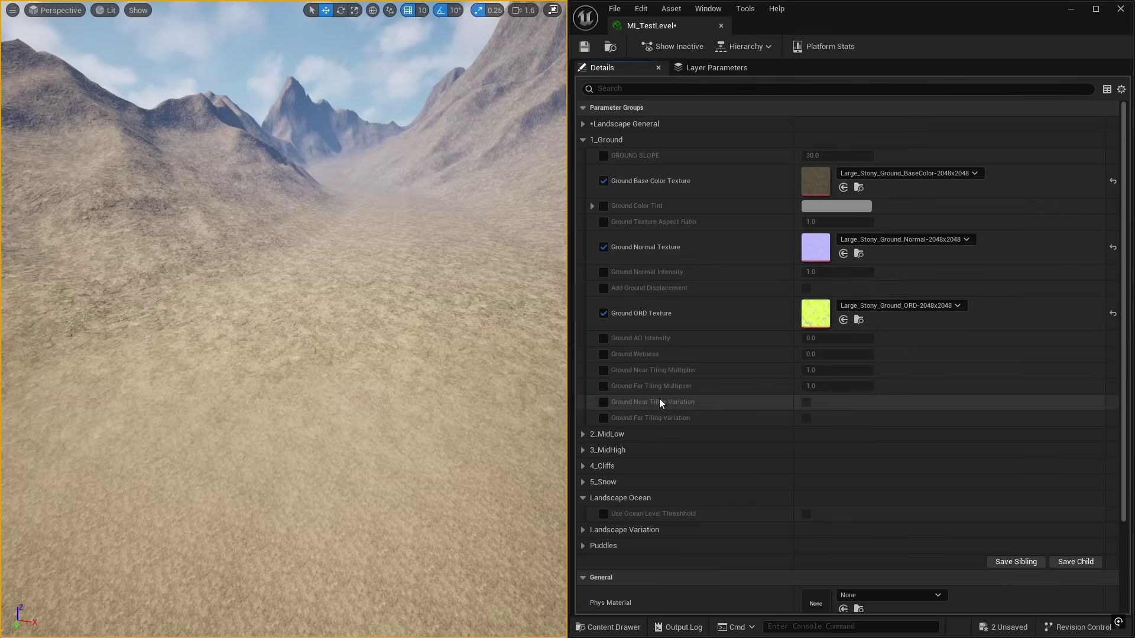
left_click(603, 418)
left_click(603, 402)
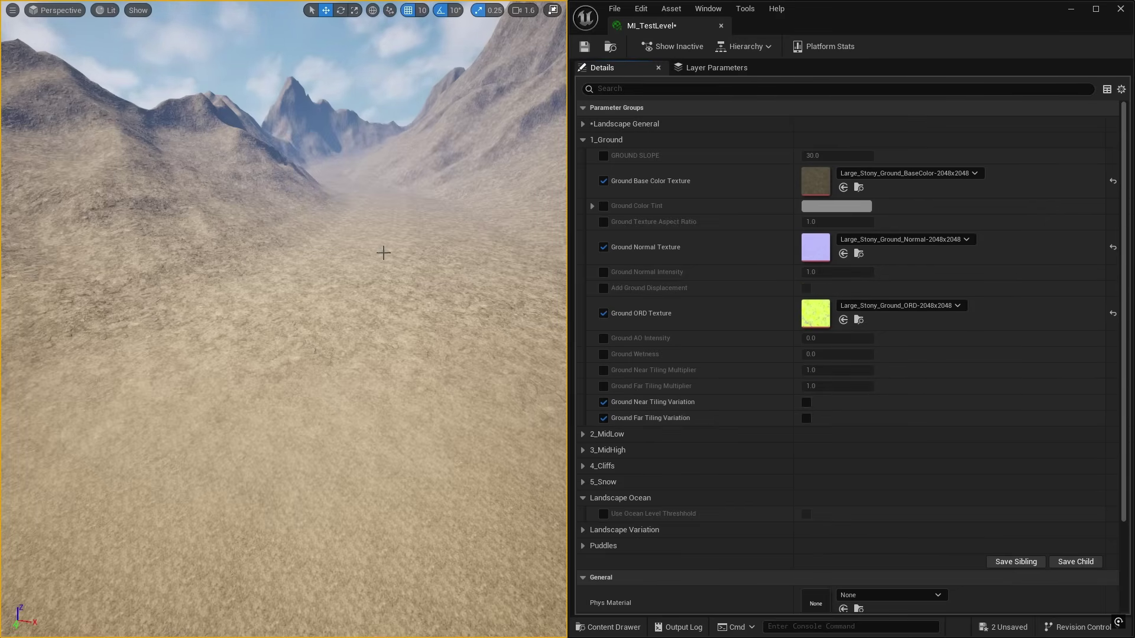
left_click(806, 403)
left_click(806, 419)
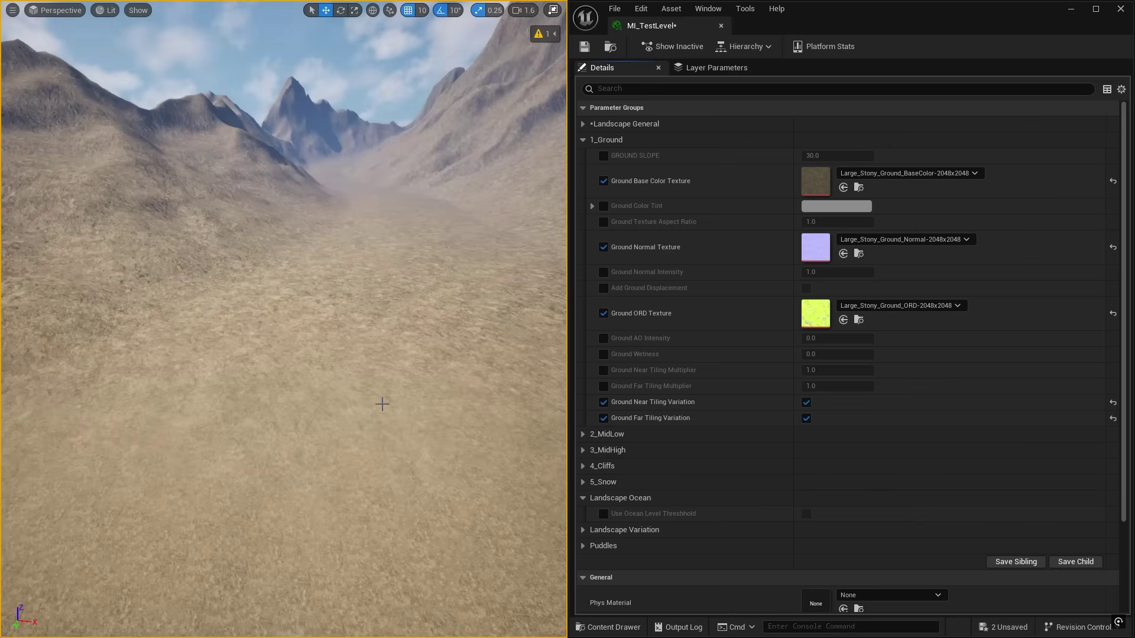
mouse_move(440, 375)
right_mouse_down()
mouse_move(458, 364)
mouse_move(435, 386)
mouse_move(434, 365)
mouse_move(449, 365)
right_mouse_up()
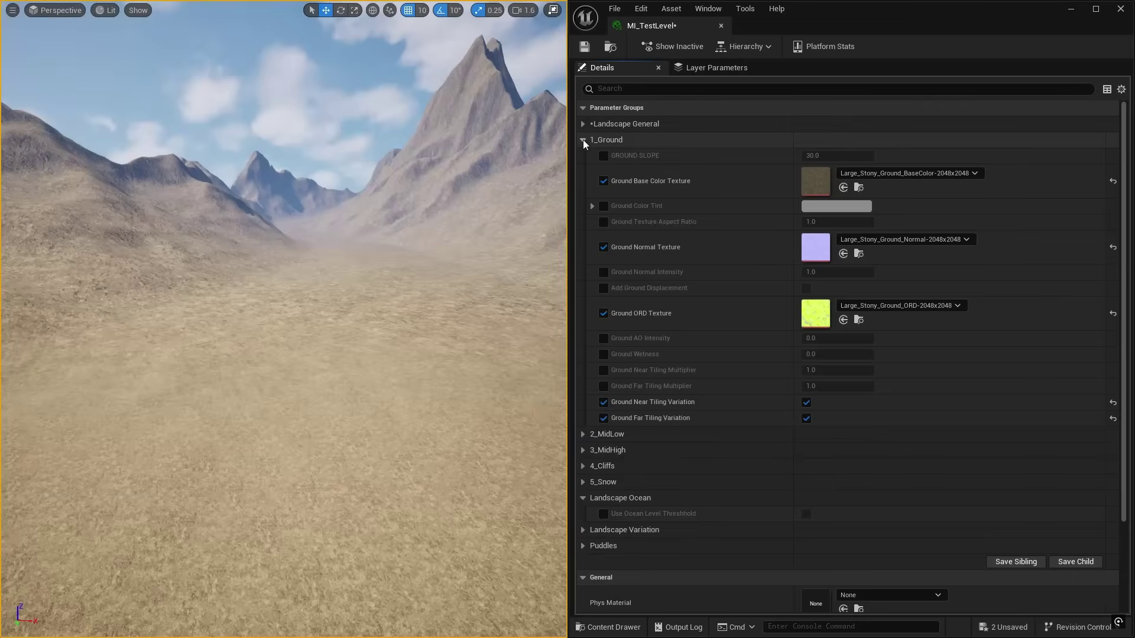
Collapse the 1_Ground group and enable Add MidLow in the 2_MidLow group
left_click(583, 140)
left_click(583, 156)
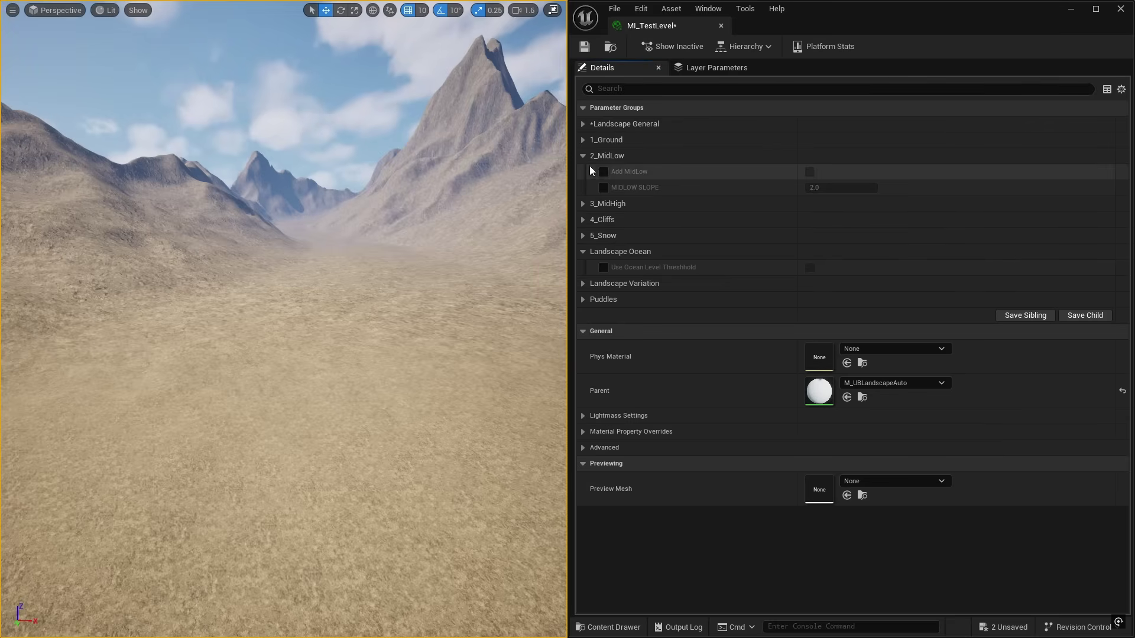
left_click(810, 171)
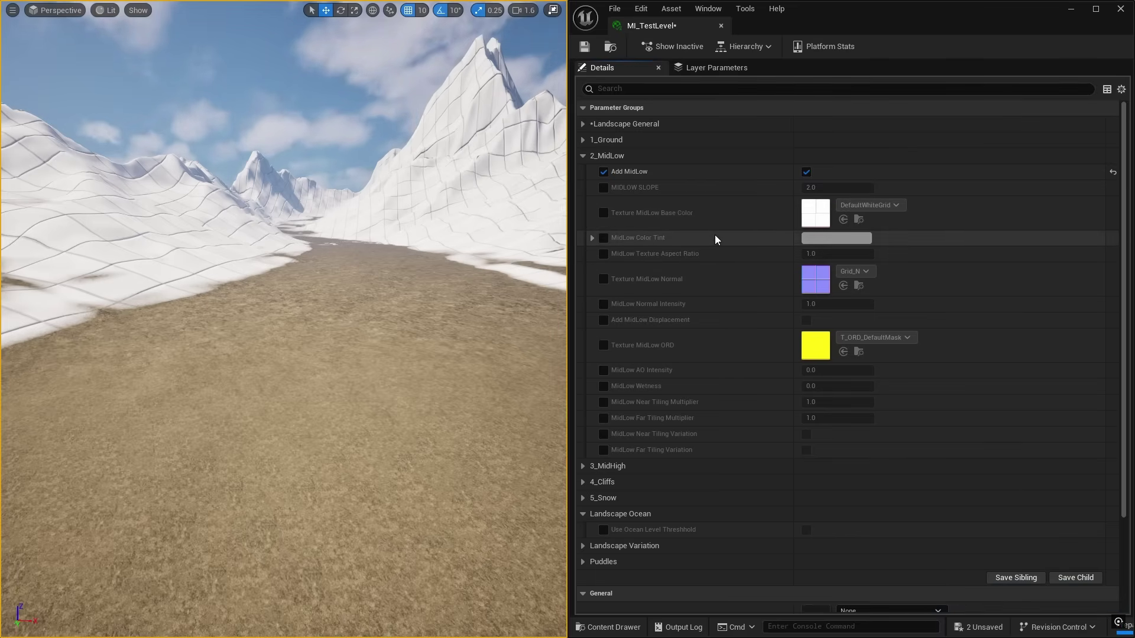
Browse to the Textures/Grass folder and enable the MidLow Base Color, Normal and ORD texture overrides
key("ctrl+space")
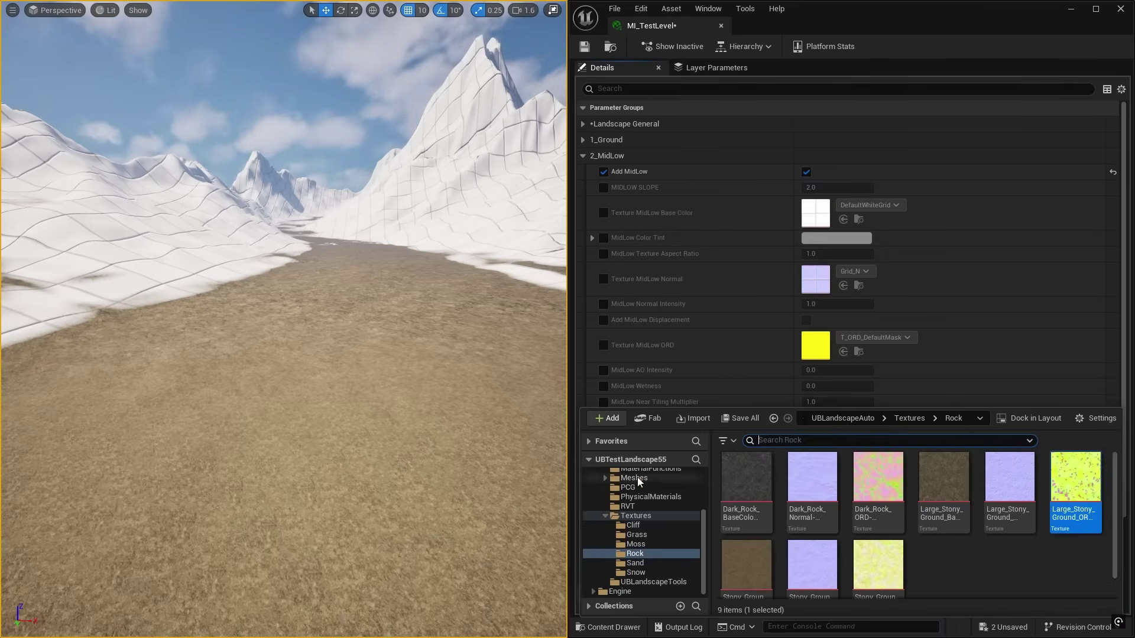
left_click(636, 535)
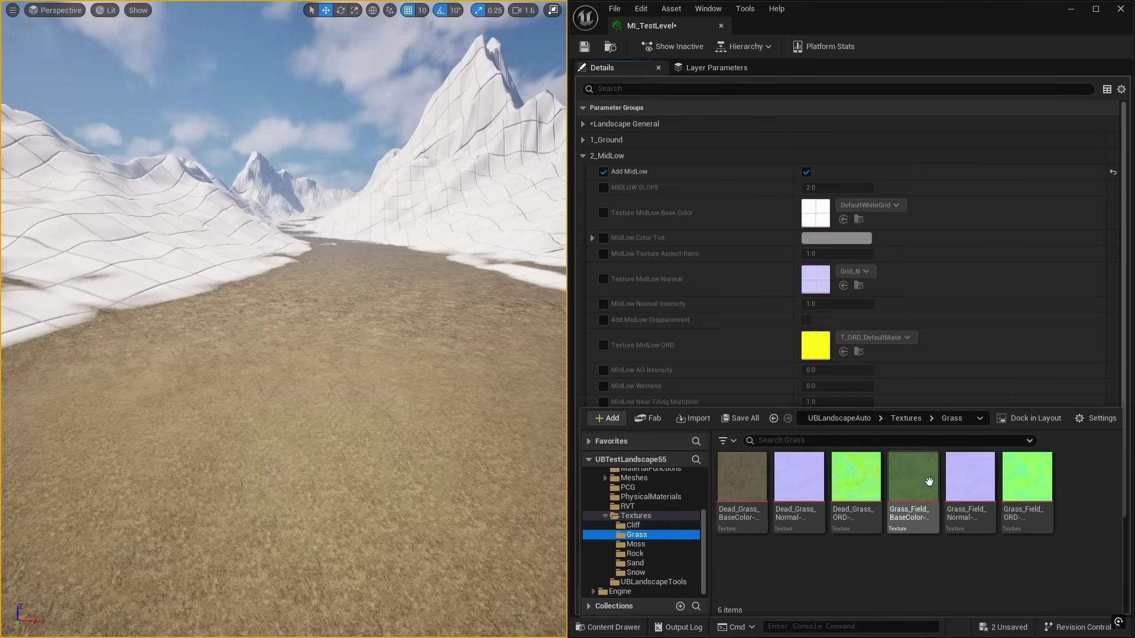
left_click_drag(929, 482, 932, 505)
left_click(615, 208)
left_click(604, 213)
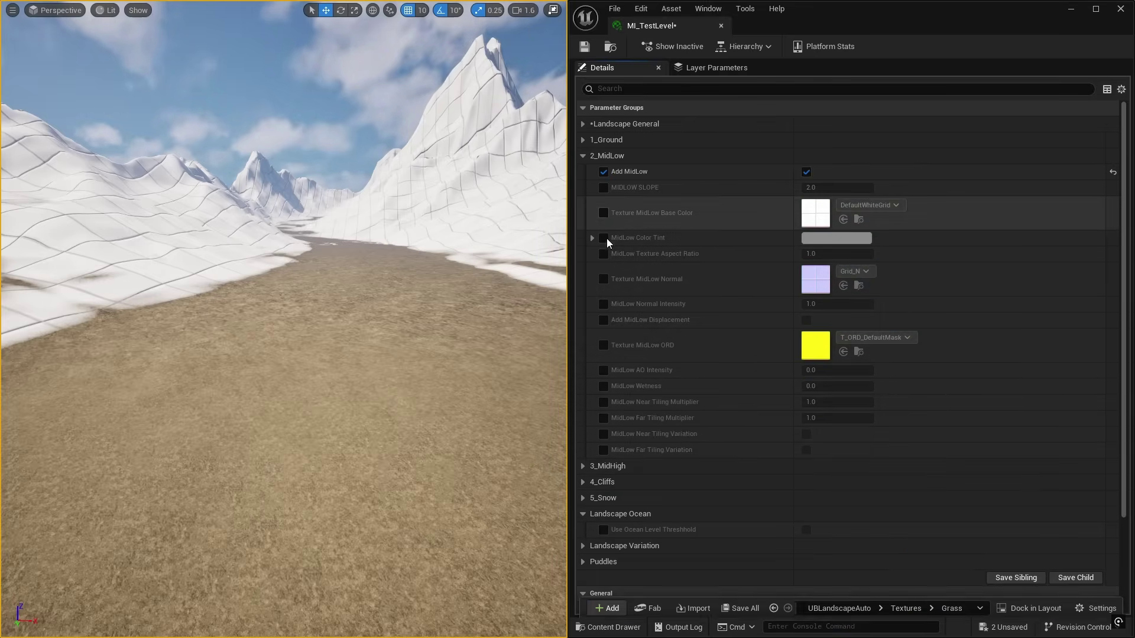
left_click(604, 279)
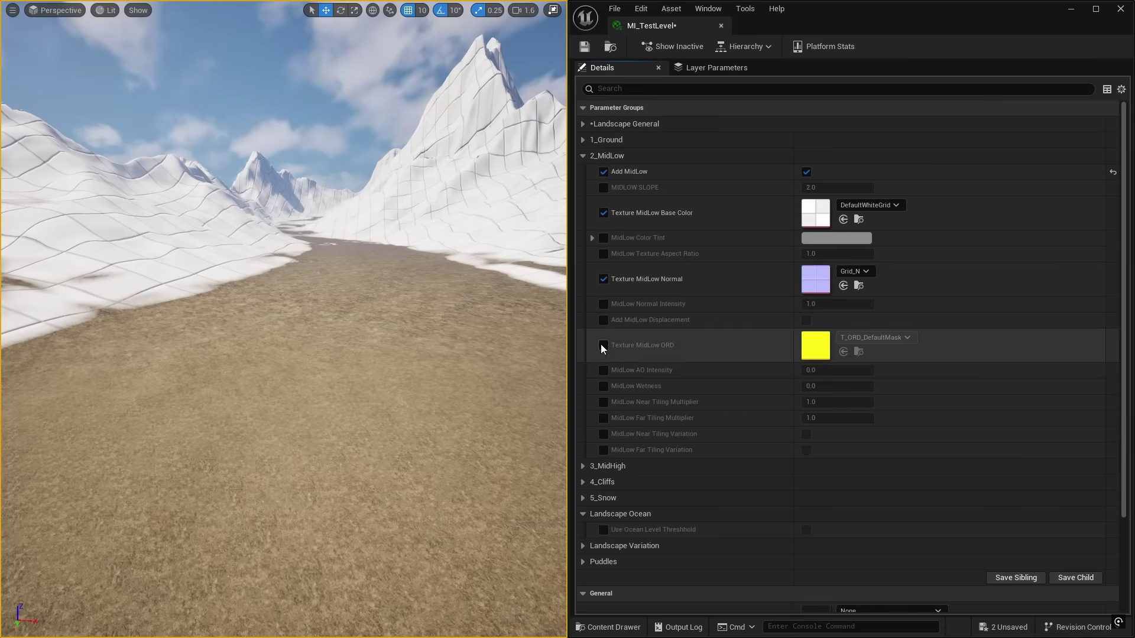
Assign the Grass_Field BaseColor, Normal and ORD textures to the matching MidLow texture parameters
key("ctrl+space")
left_click_drag(923, 480, 815, 214)
left_click_drag(981, 461, 816, 279)
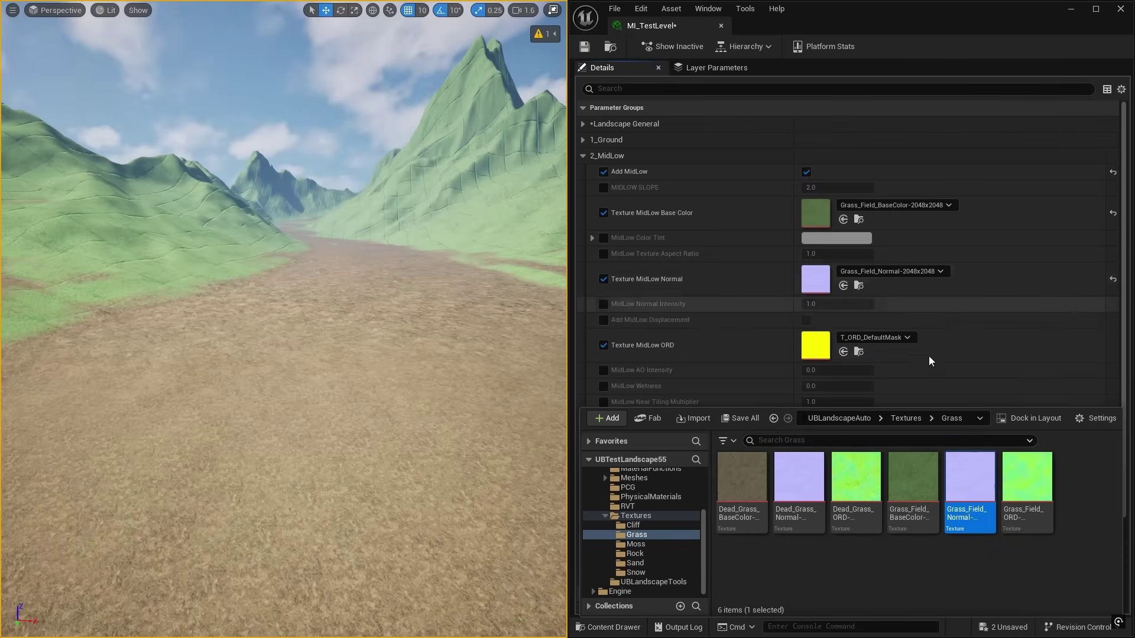
left_click_drag(1031, 480, 816, 345)
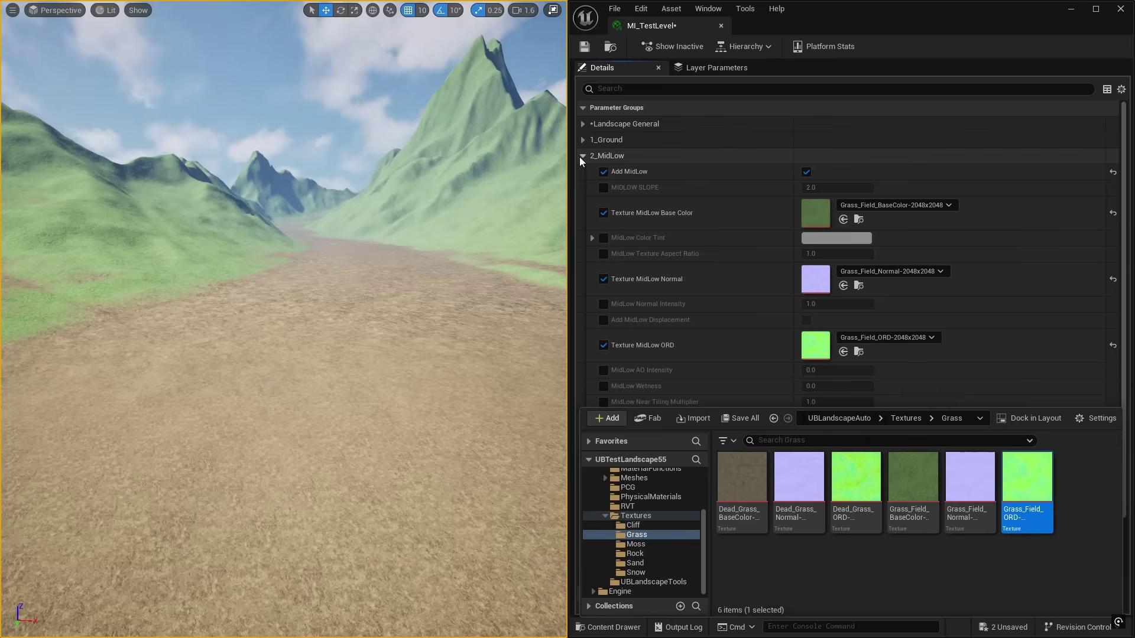
Collapse the 2_MidLow group and enable Add MidHigh in the 3_MidHigh group
left_click(580, 155)
left_click(581, 171)
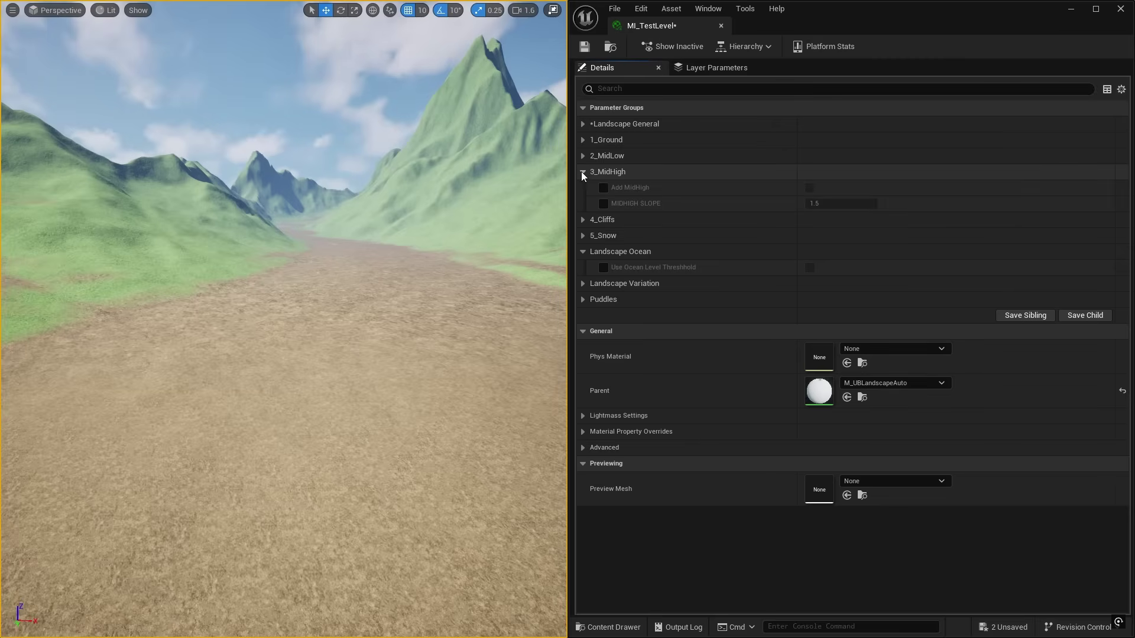
left_click(604, 188)
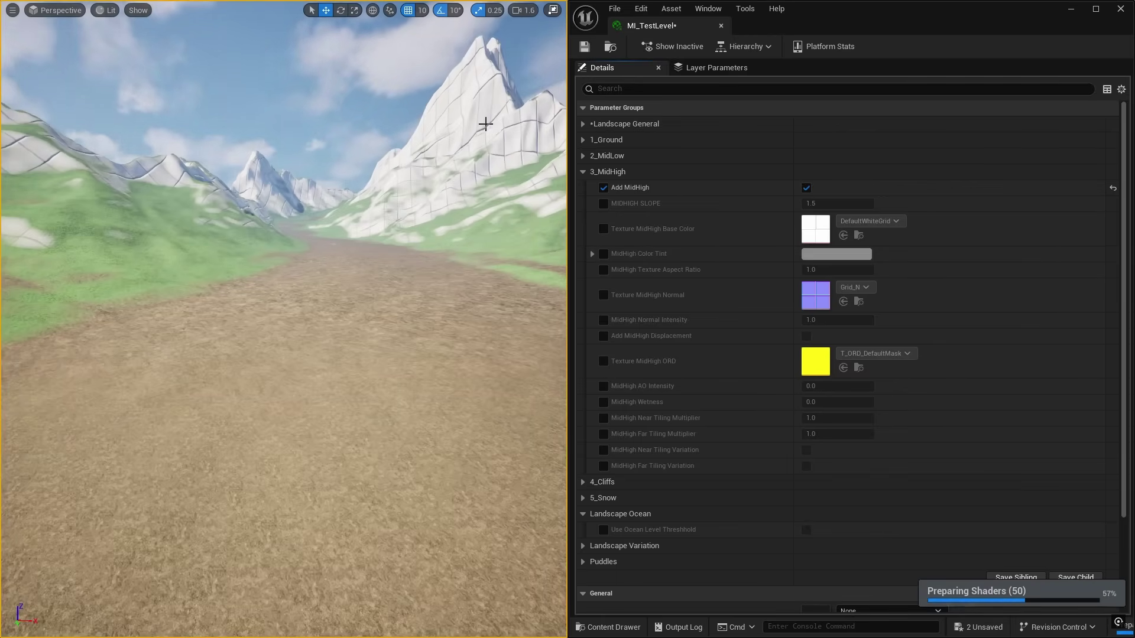
Enable the MidHigh Base Color, Normal and ORD texture overrides in the 3_MidHigh group
left_click(603, 229)
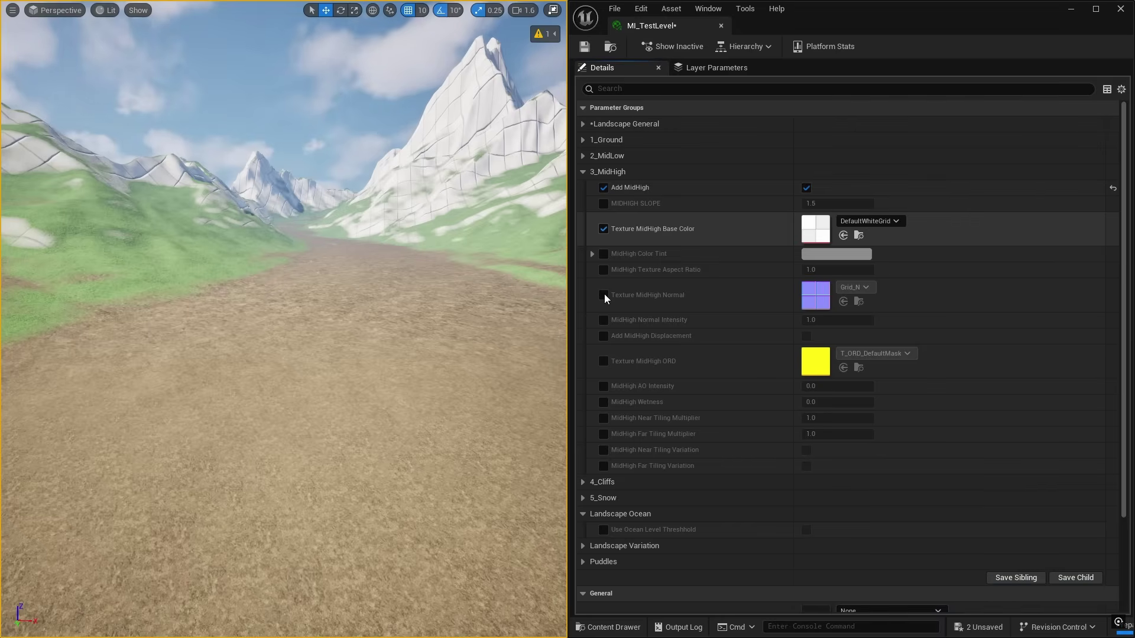
left_click(603, 296)
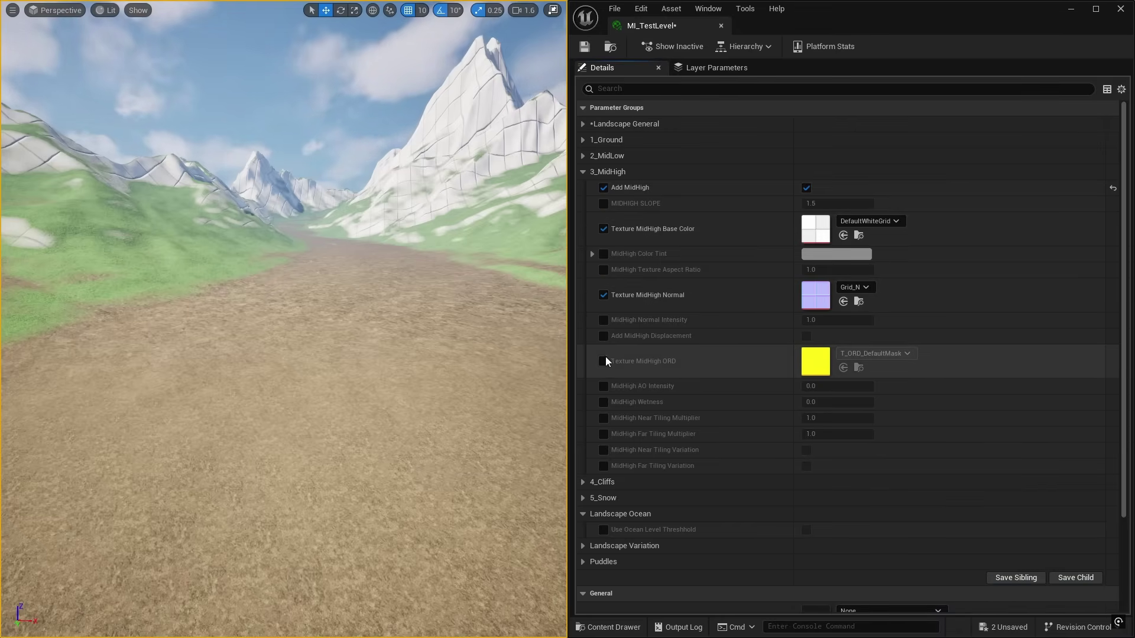
left_click(603, 361)
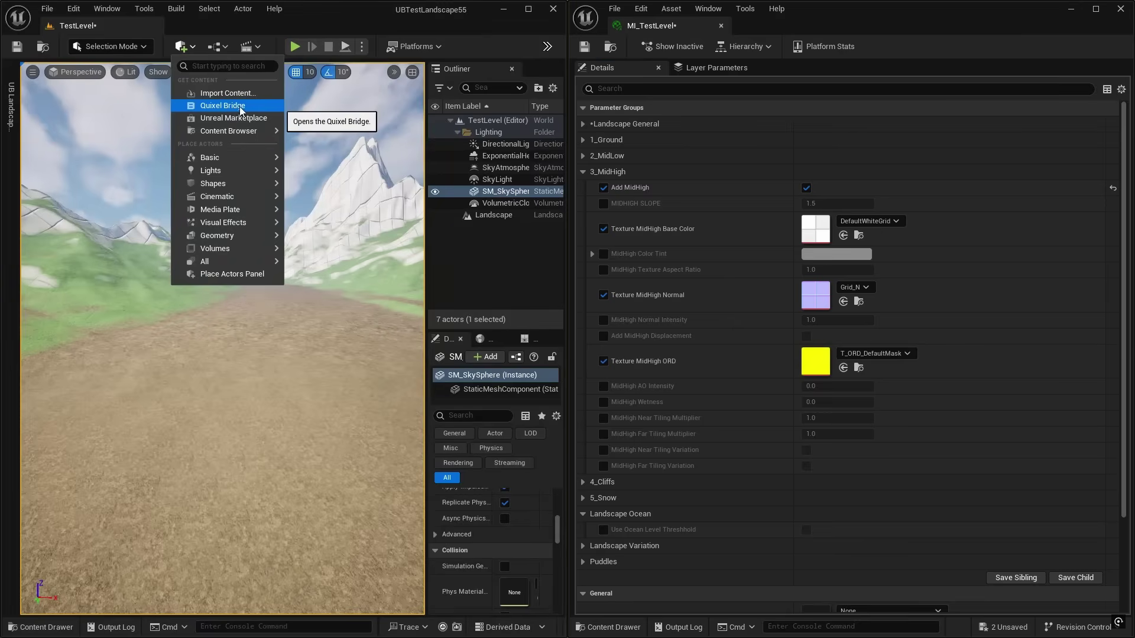
Open Quixel Bridge, stay in it despite the Megascans move notice, and search the local Megascans assets for rock
left_click(243, 109)
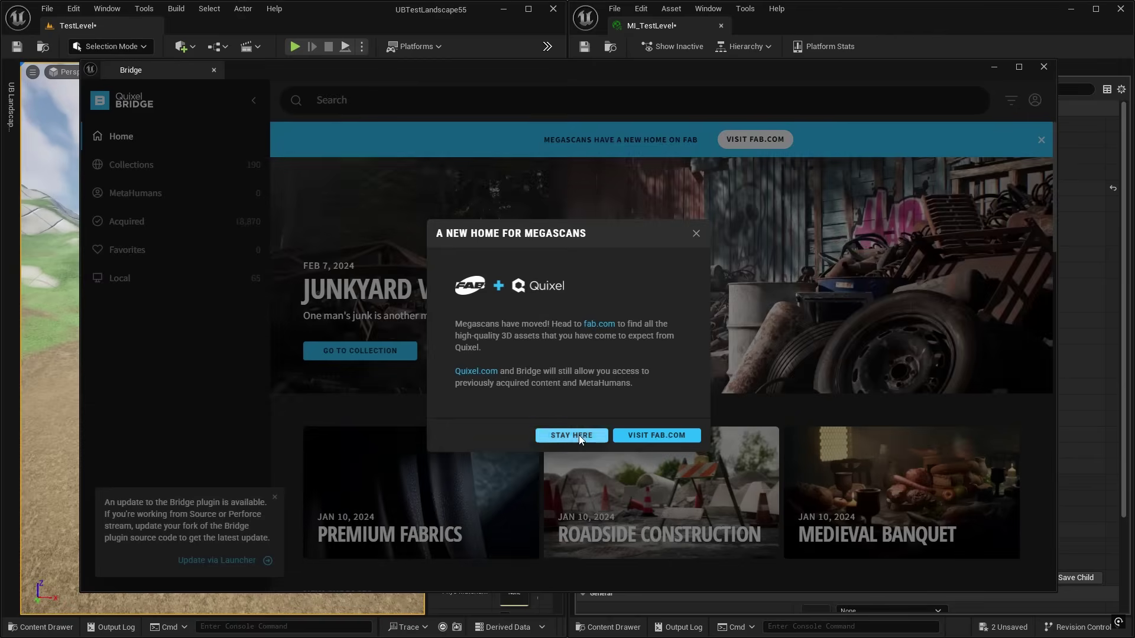
left_click(572, 436)
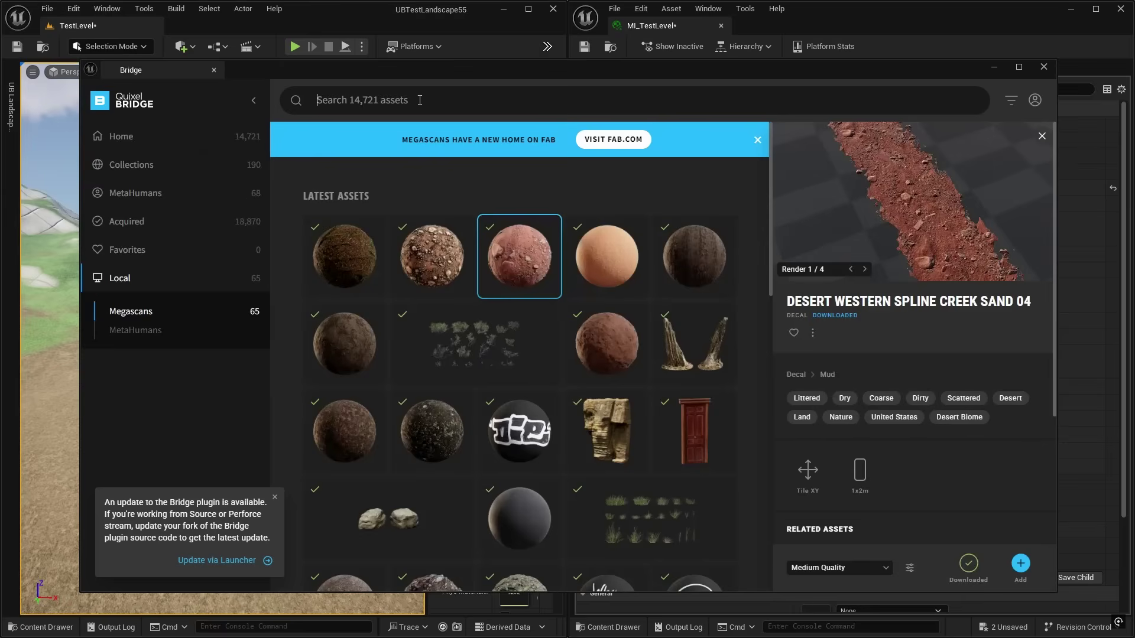
left_click(420, 100)
type("rock")
key("Return")
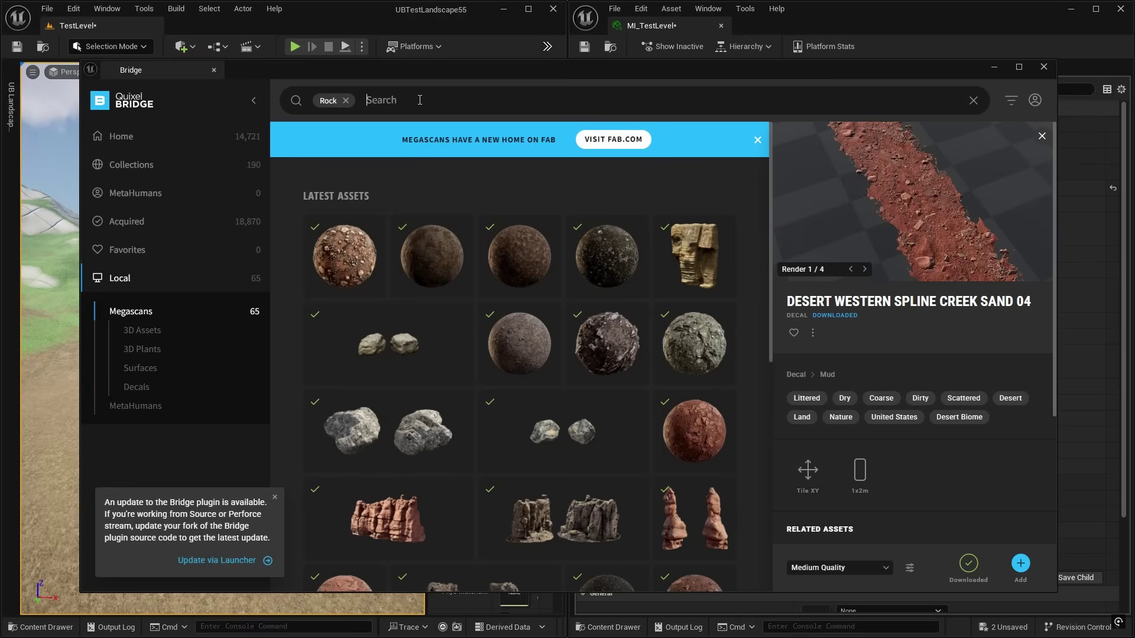
Switch Bridge to the full Home library and search it for rock
left_click(142, 137)
left_click(384, 102)
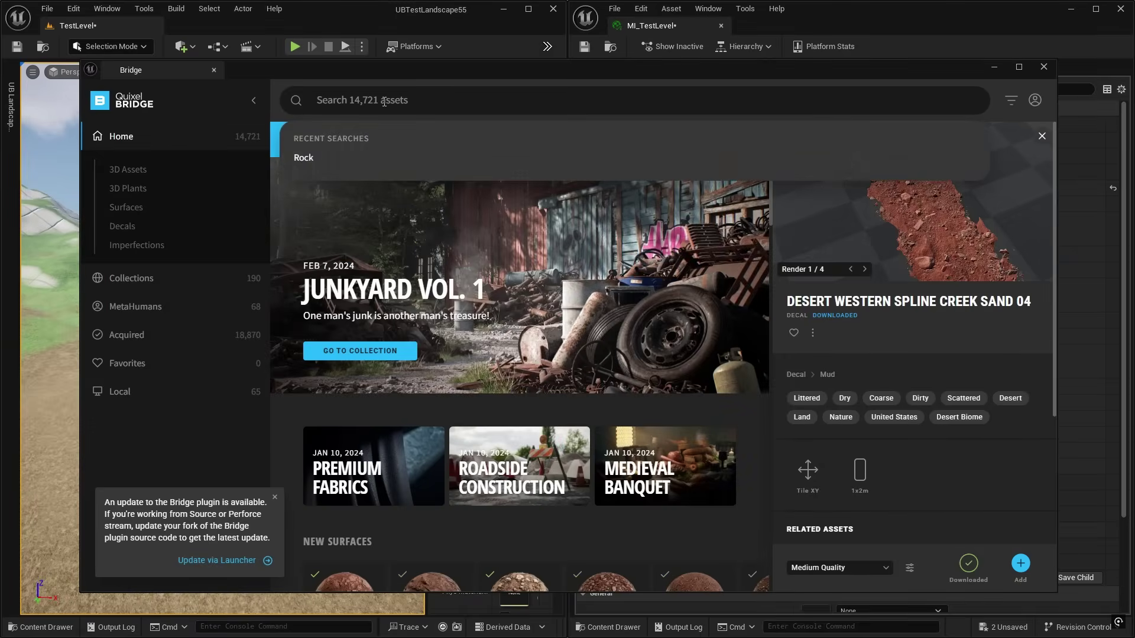
type("rock")
key("Return")
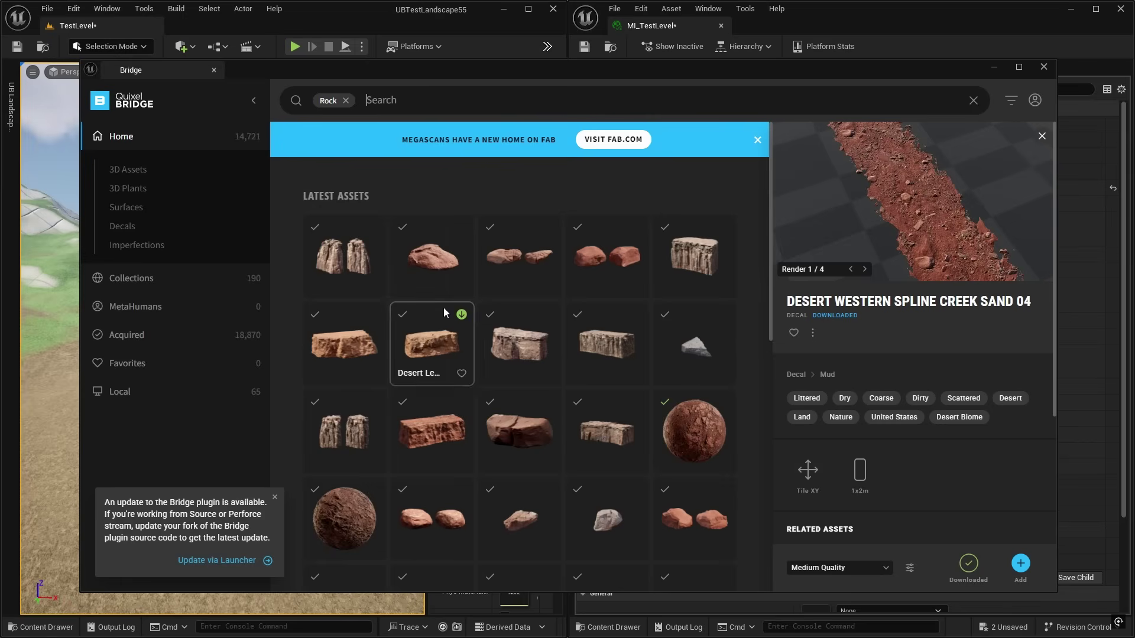
Narrow the Bridge library to the Surfaces category and search it for rock
left_click(136, 211)
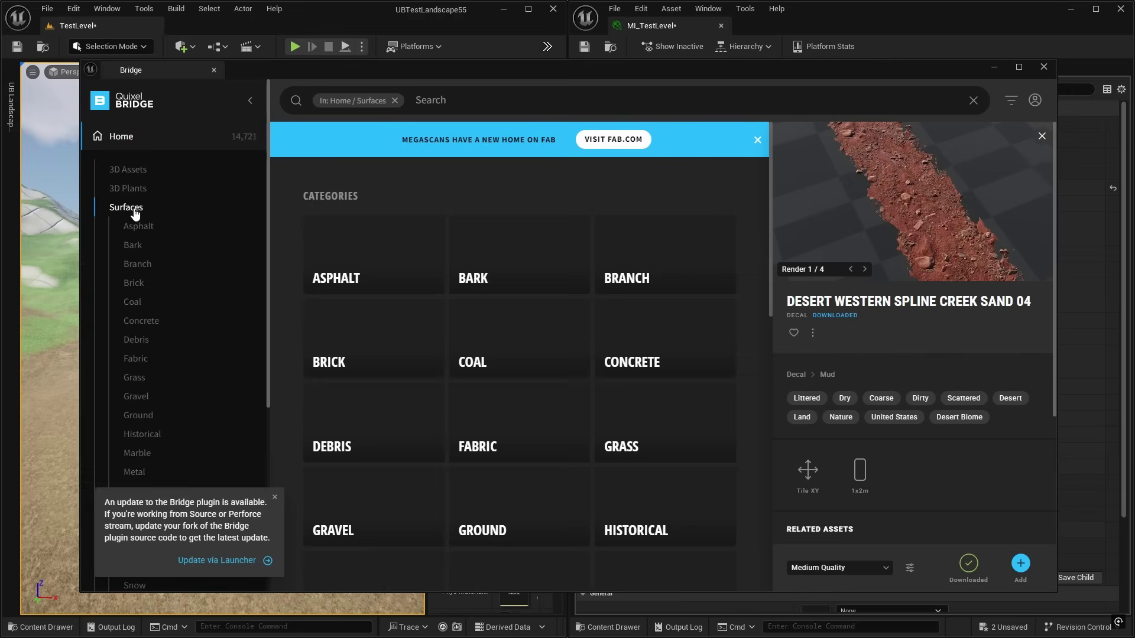
scroll(447, 341, "down", 4)
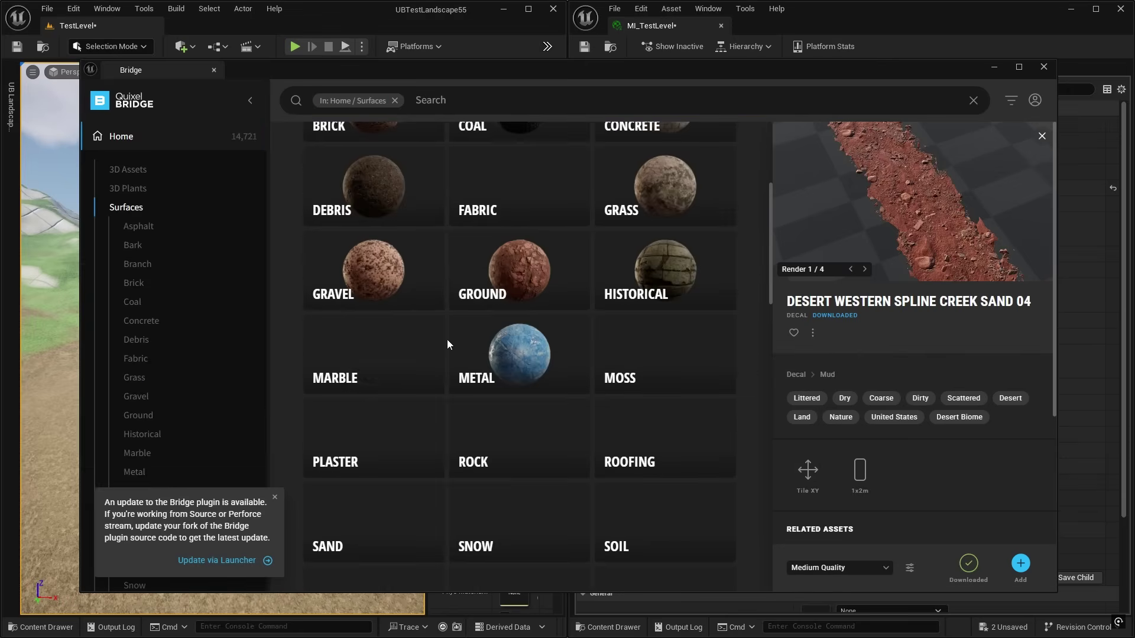
left_click(475, 99)
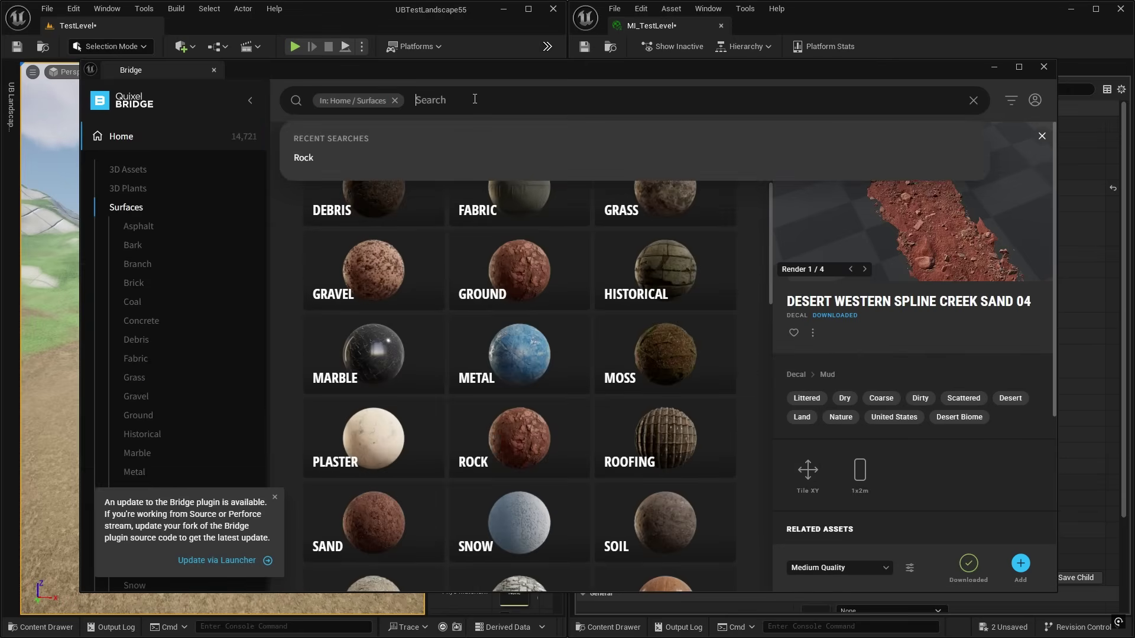
type("rock")
key("Return")
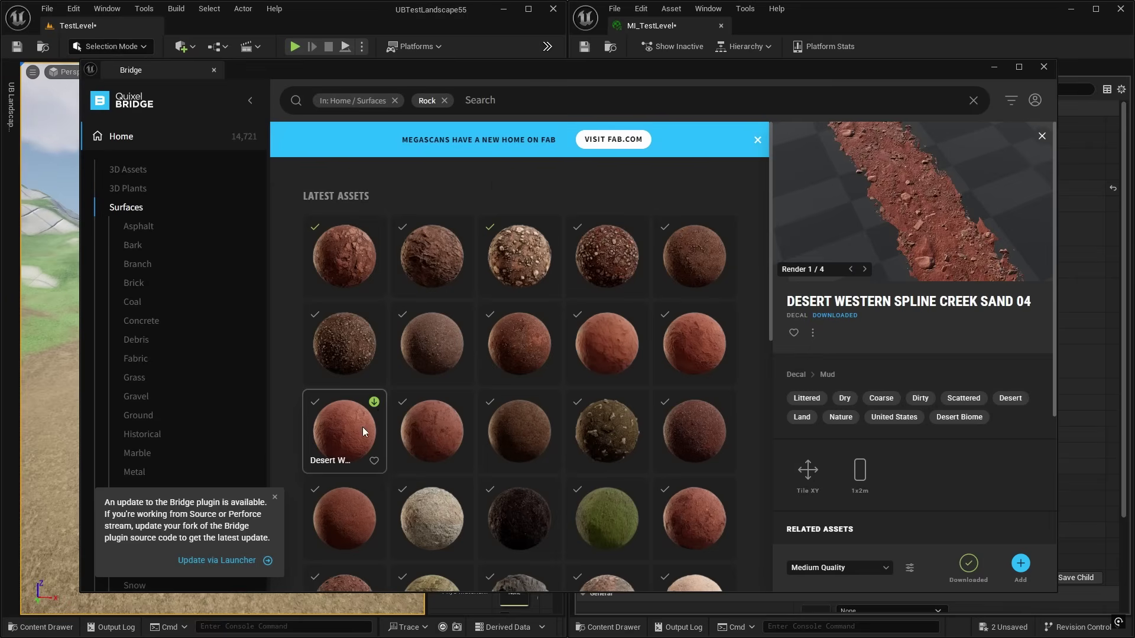
Download the Desert Outback Ground Mud Rocky 01 surface at Medium Quality and add it to the project
scroll(378, 409, "down", 1)
scroll(377, 409, "down", 1)
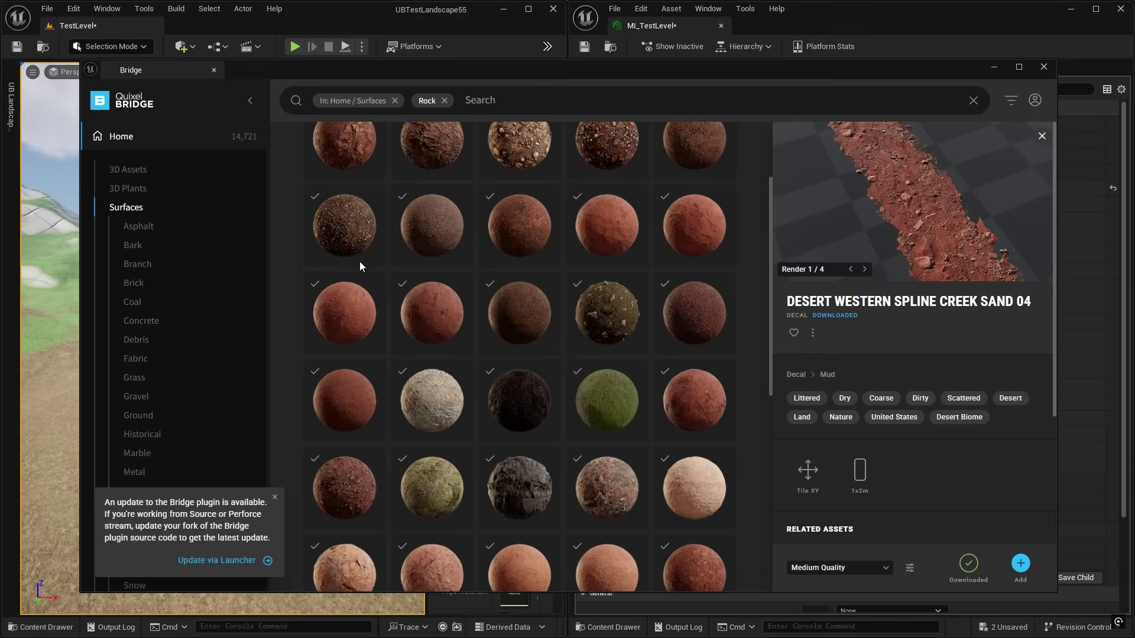
left_click(341, 222)
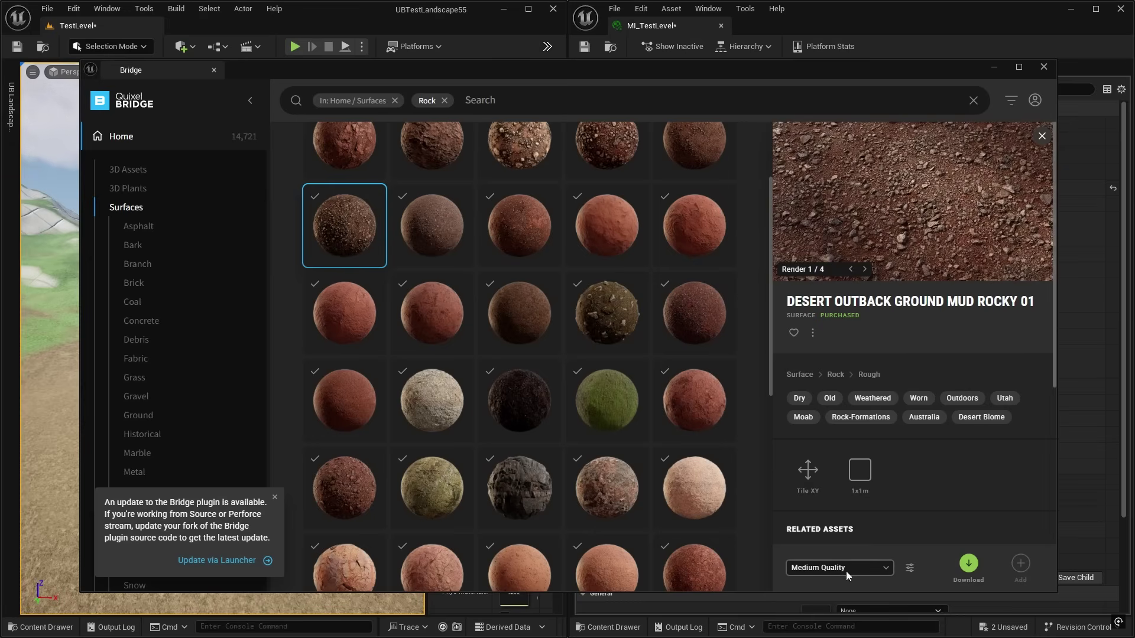
left_click(968, 563)
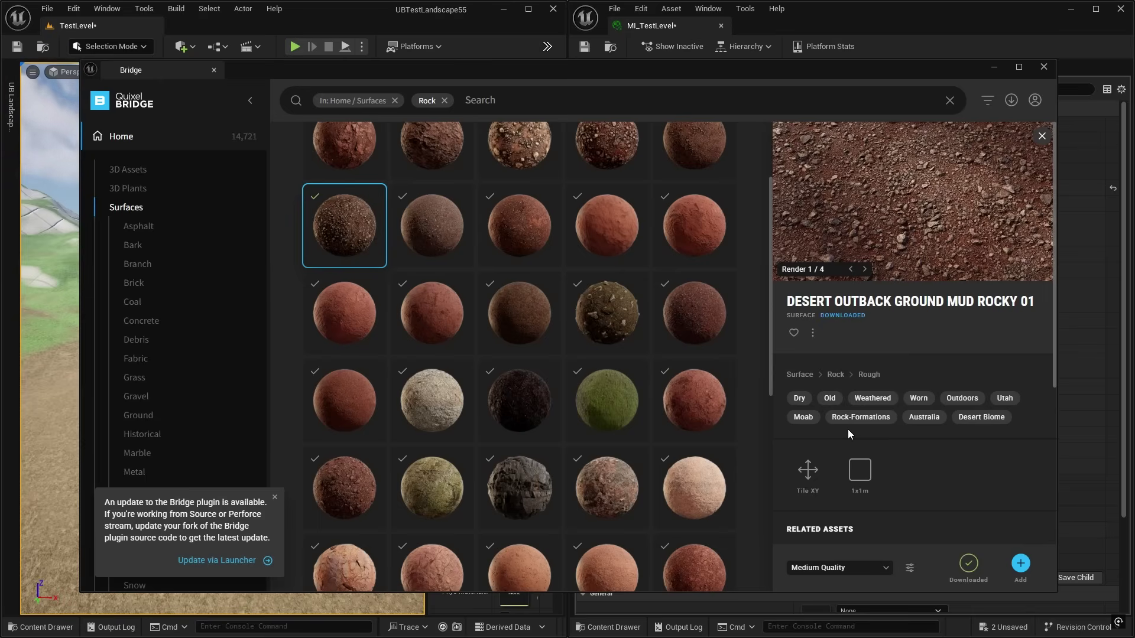
left_click(1020, 564)
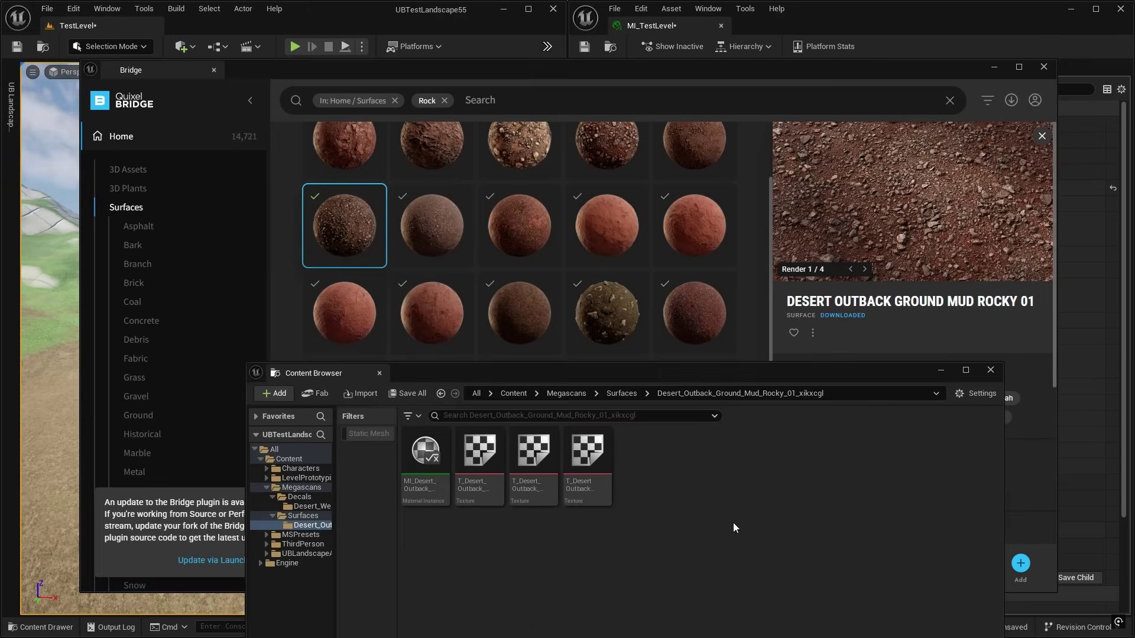
Close Quixel Bridge and move the Content Browser window so it uncovers the MidHigh texture parameters
mouse_move(486, 450)
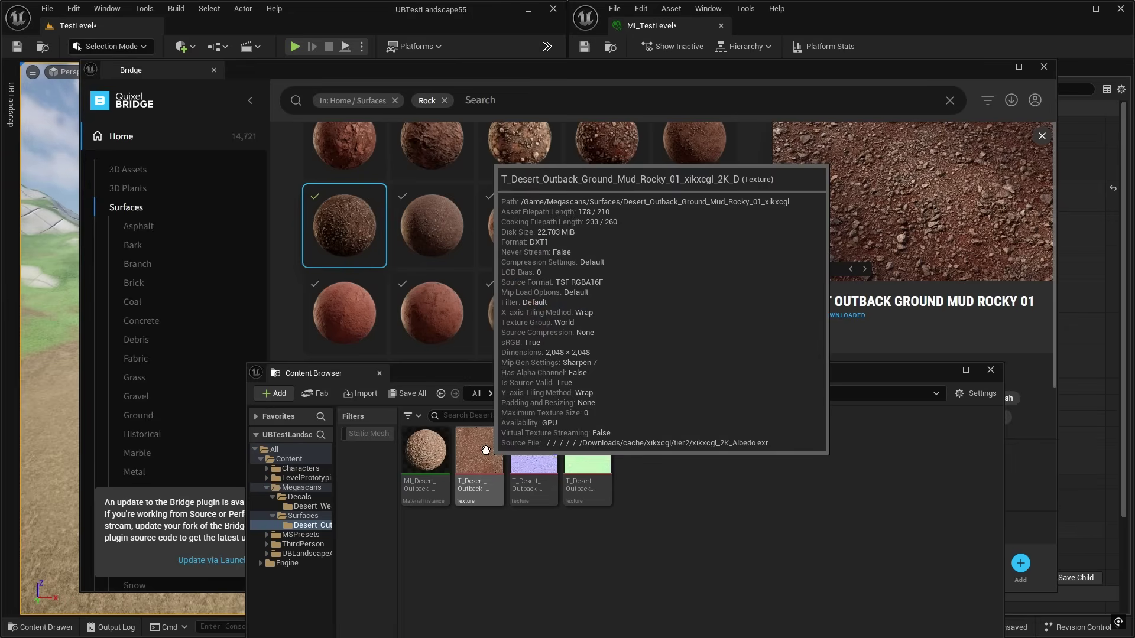
mouse_move(582, 452)
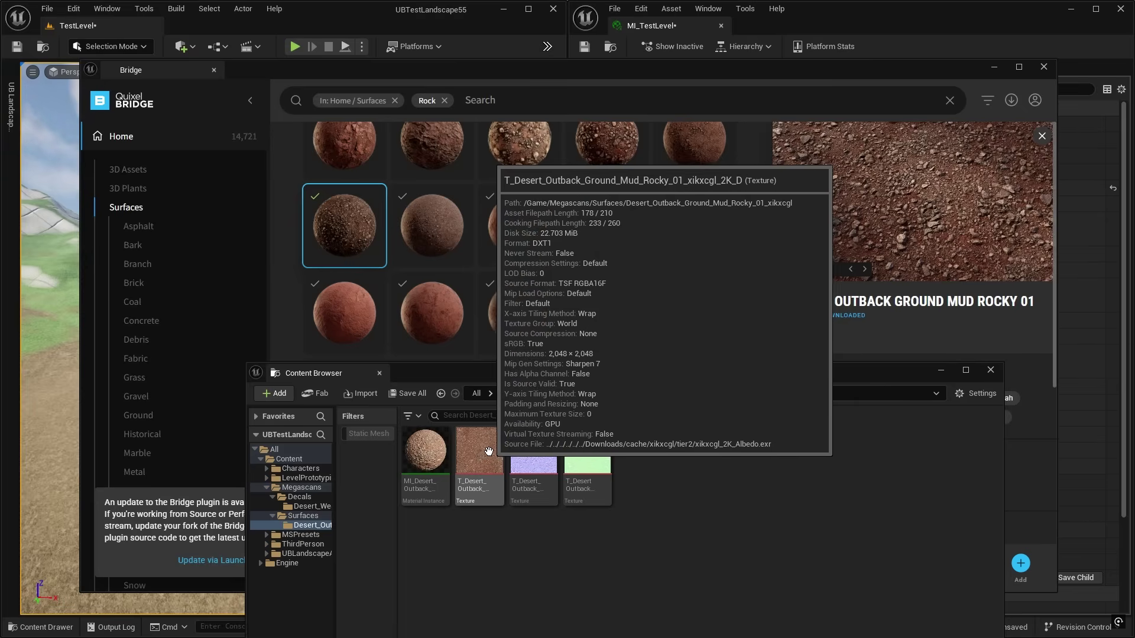
mouse_move(538, 447)
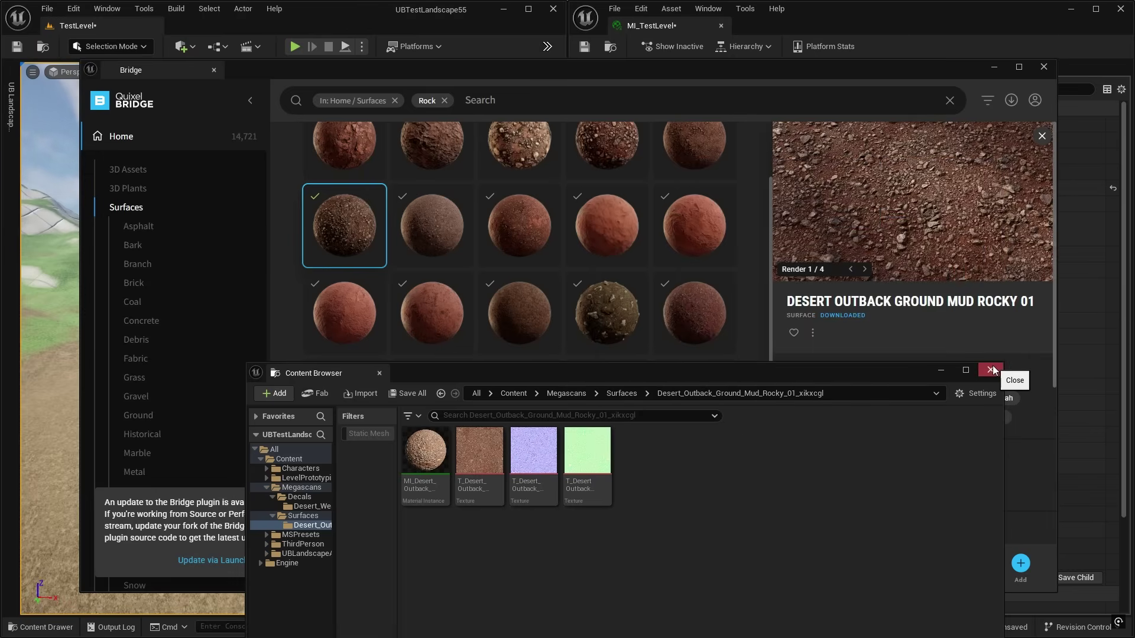
left_click(1045, 67)
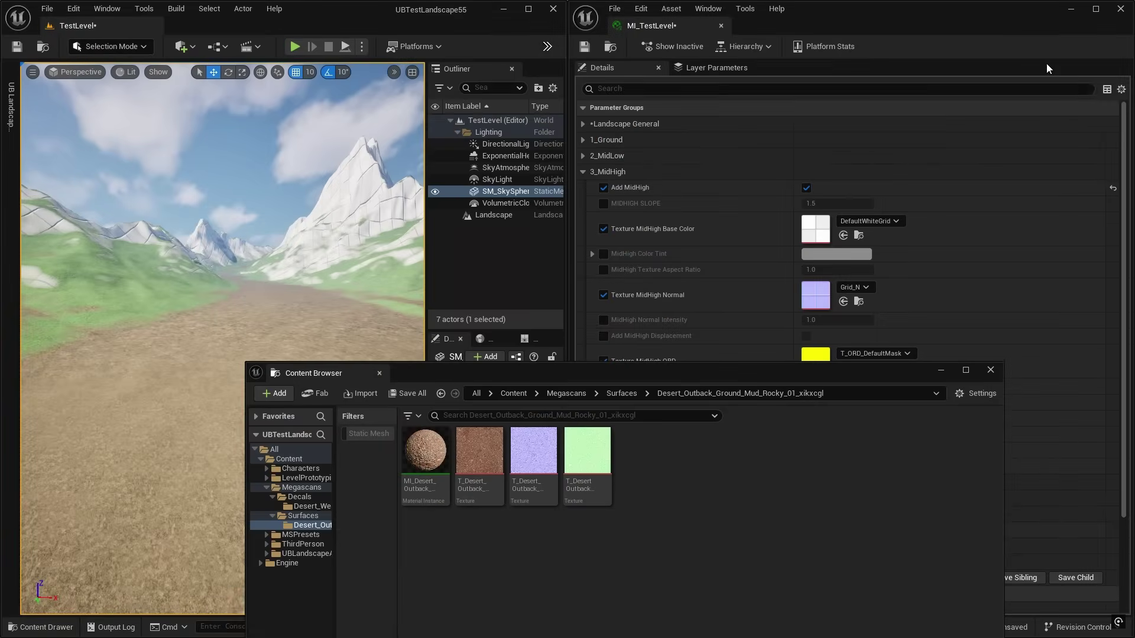
left_click_drag(605, 373, 708, 443)
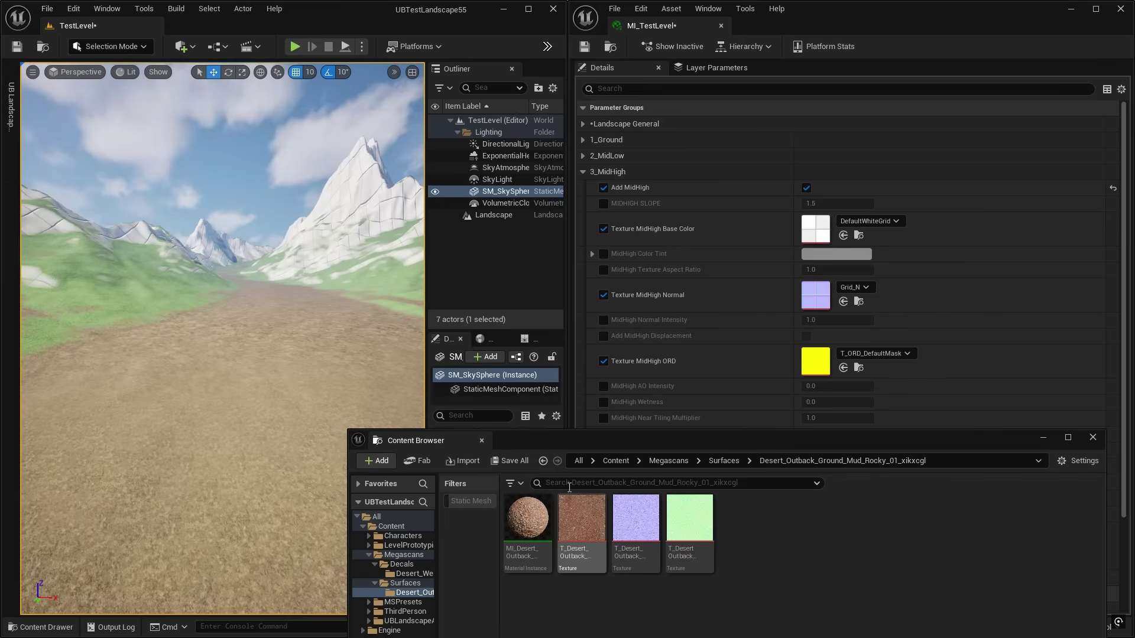
Assign the Desert_Outback_Ground_Mud_Rocky_01 D, N and ORDp textures to the MidHigh Base Color, Normal and ORD parameters
left_click_drag(585, 507, 838, 210)
left_click_drag(622, 532, 815, 295)
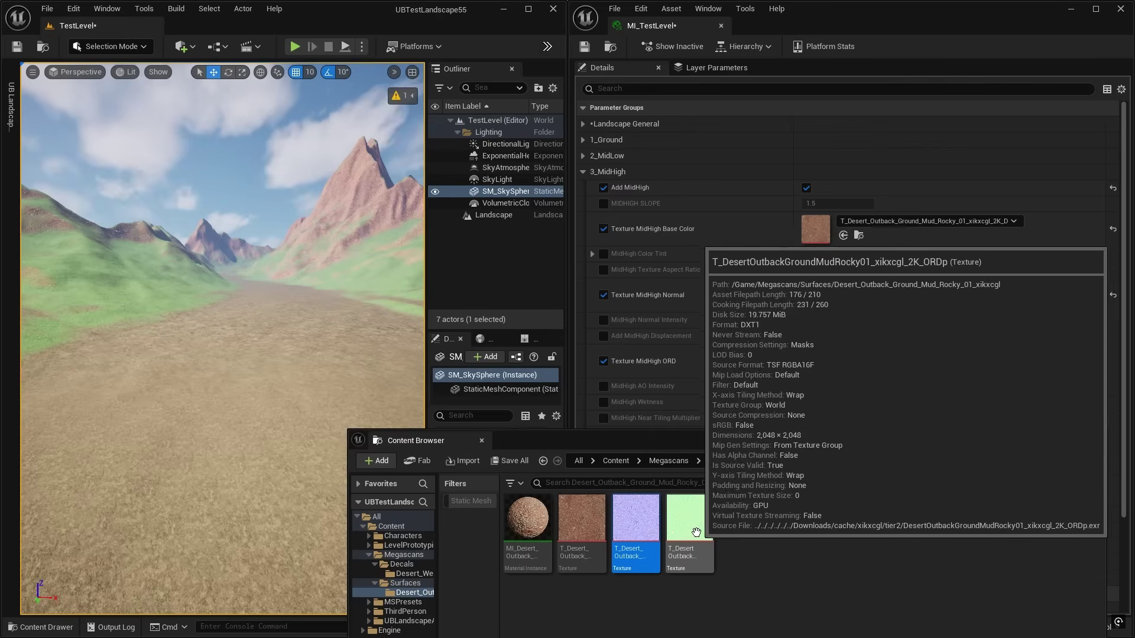
left_click_drag(674, 532, 820, 367)
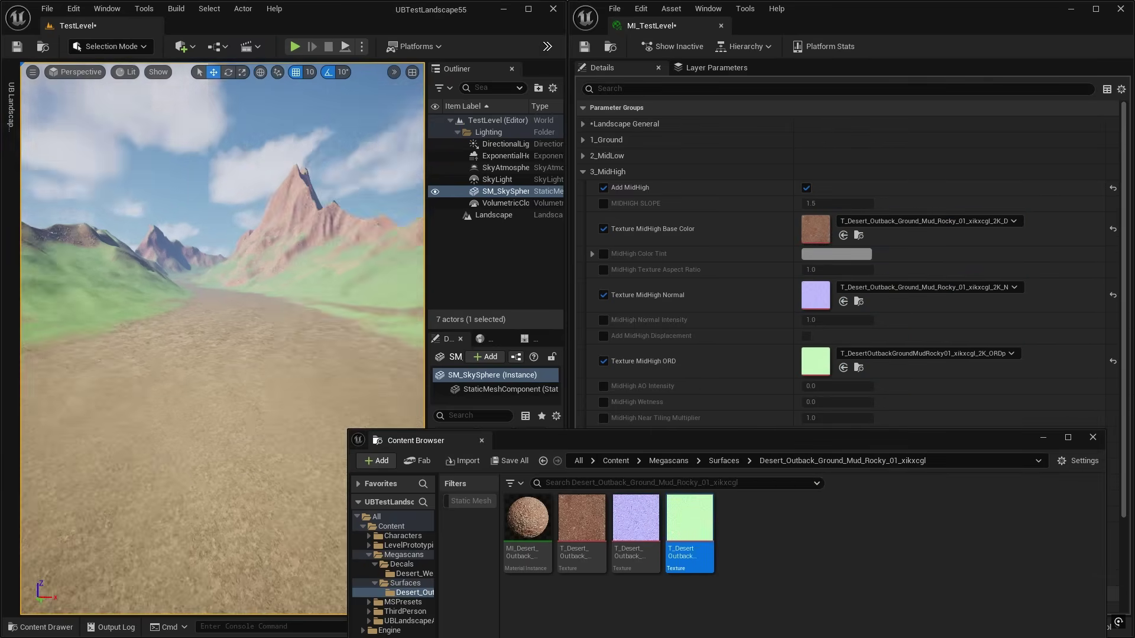
Collapse the 3_MidHigh group and enable Add Cliffs in the 4_Cliffs group
right_click_drag(355, 286, 355, 286)
left_click(582, 171)
left_click(582, 188)
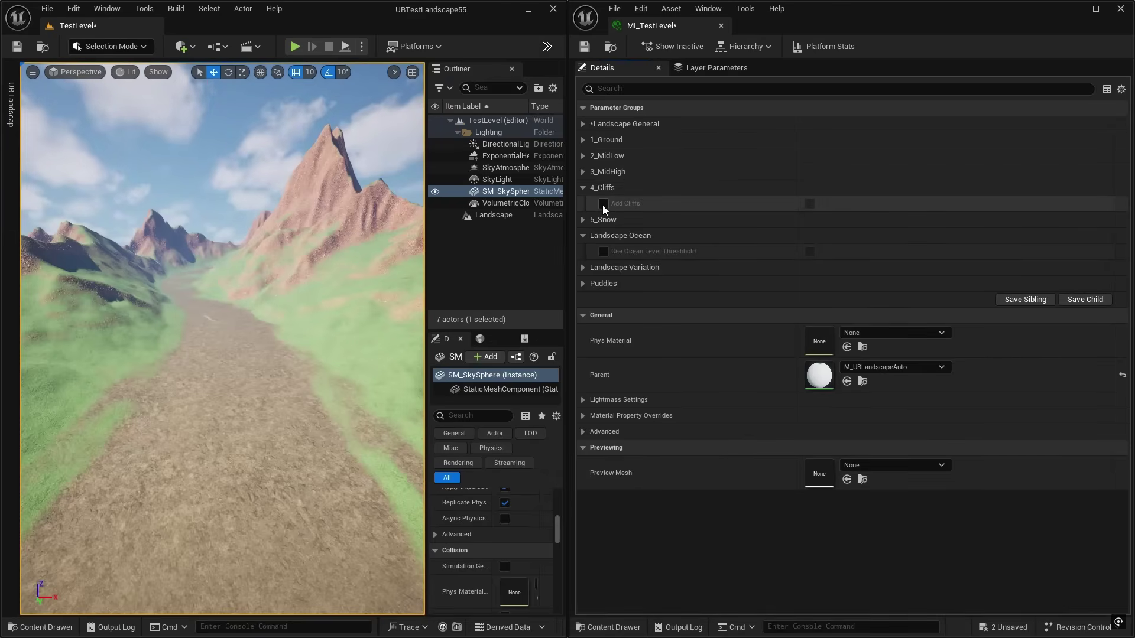
left_click(603, 204)
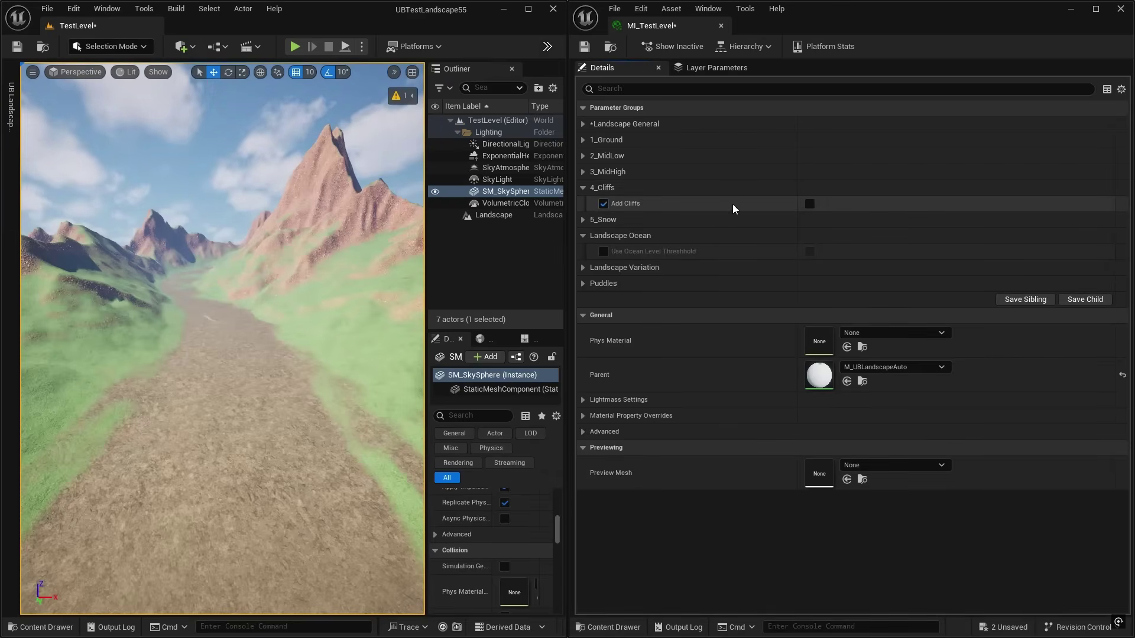
left_click(809, 204)
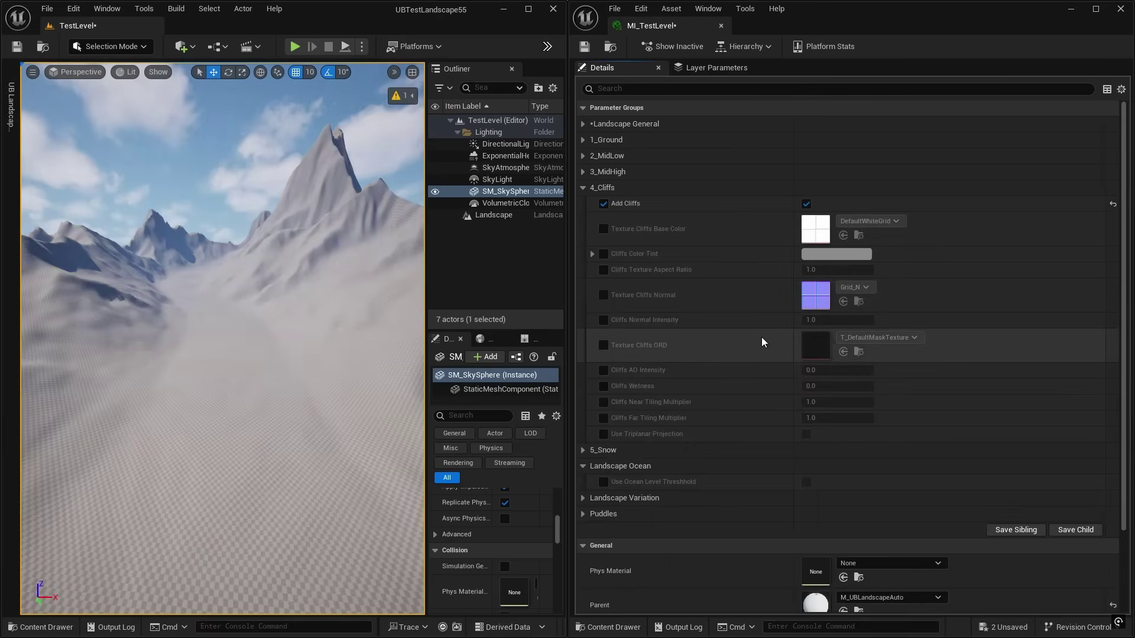
Browse to the Textures/Cliff folder and enable the Cliffs Base Color, Normal and ORD texture overrides
key("ctrl+space")
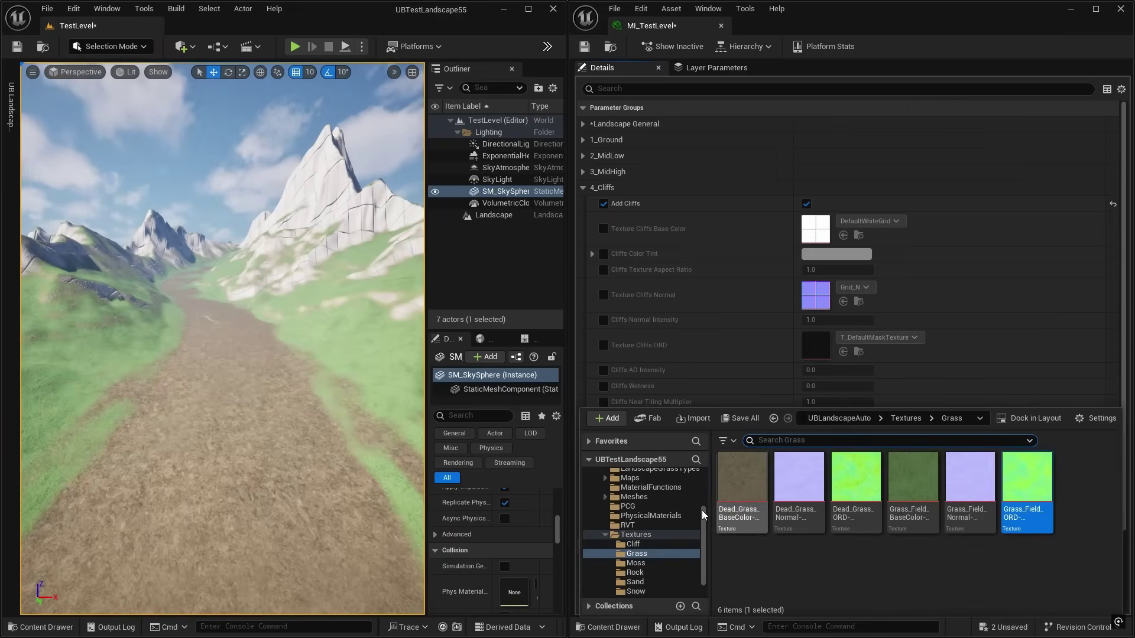
left_click(633, 544)
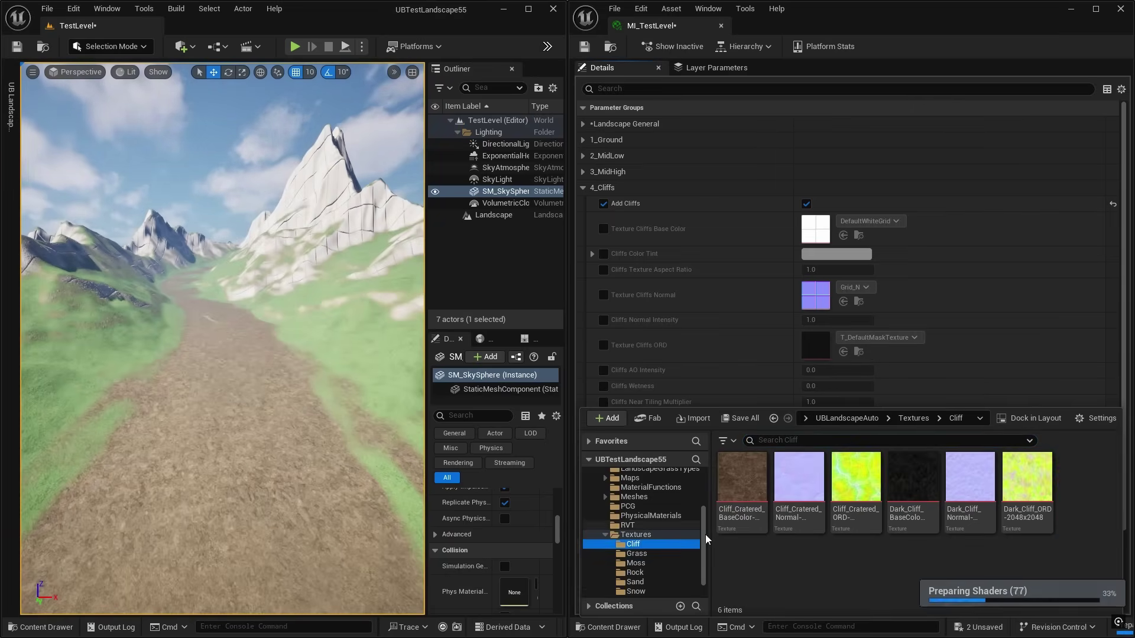
scroll(703, 521, "up", 2)
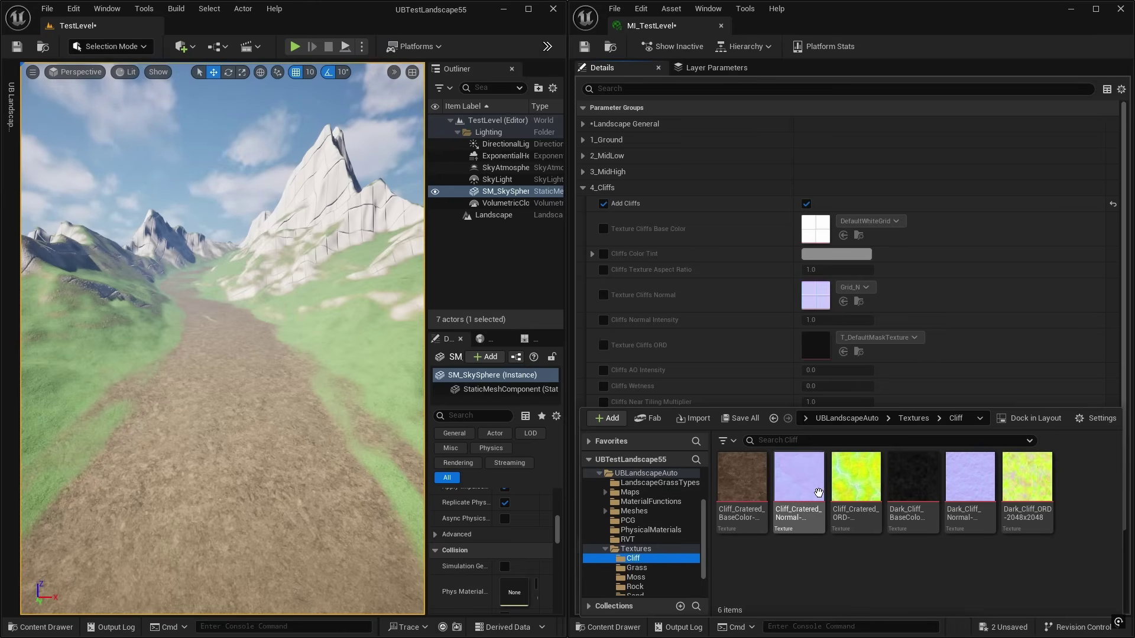
left_click_drag(736, 477, 614, 298)
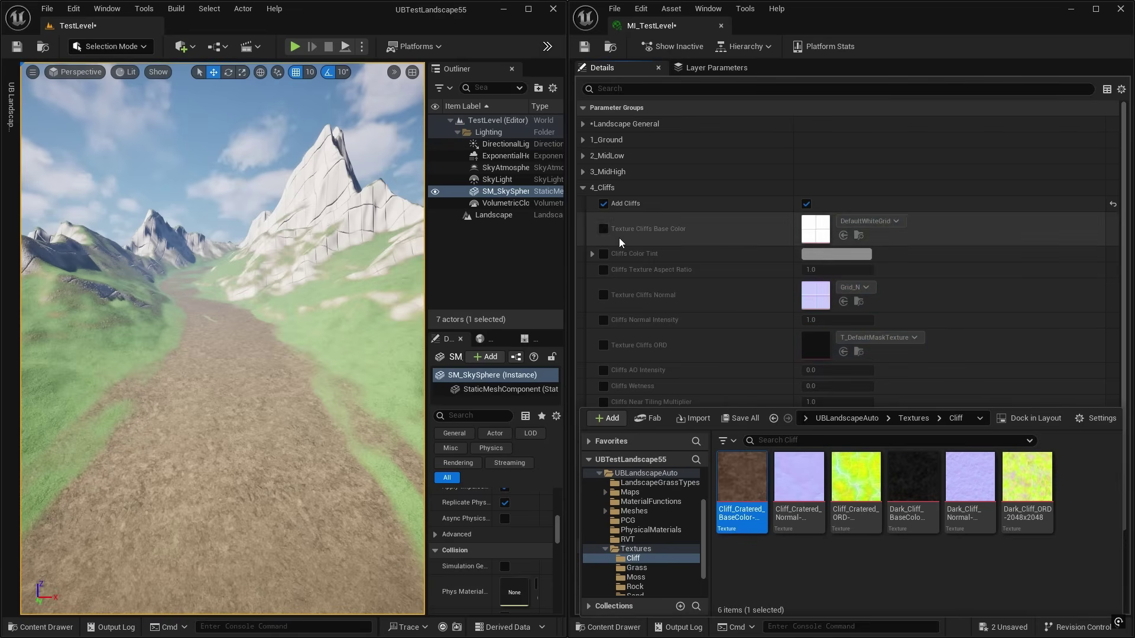
left_click(603, 229)
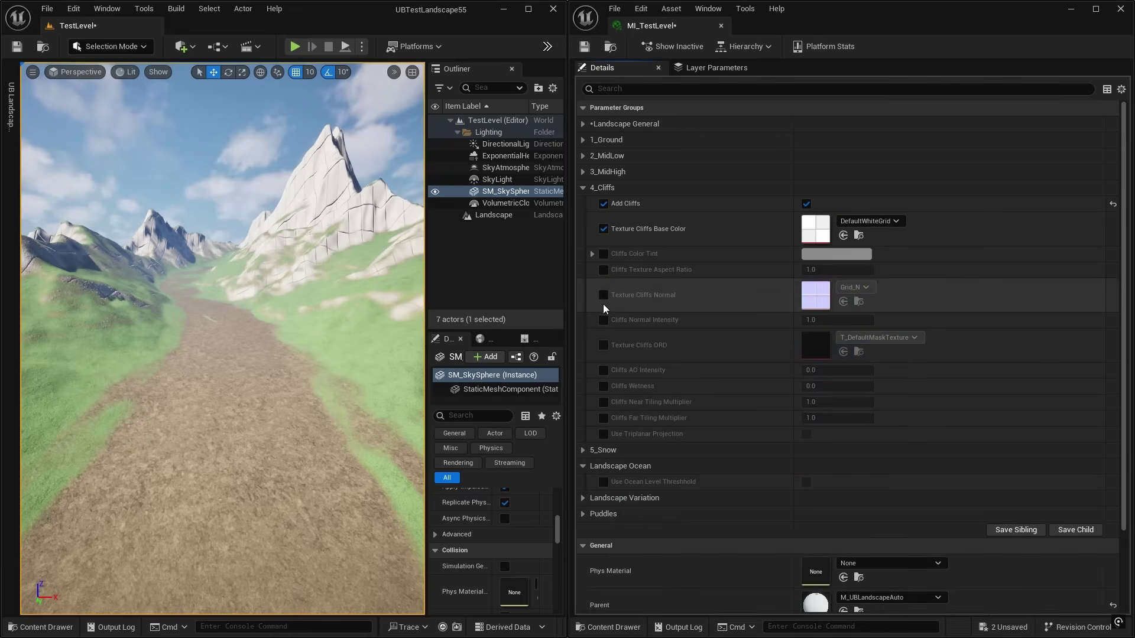
left_click(603, 294)
left_click(604, 345)
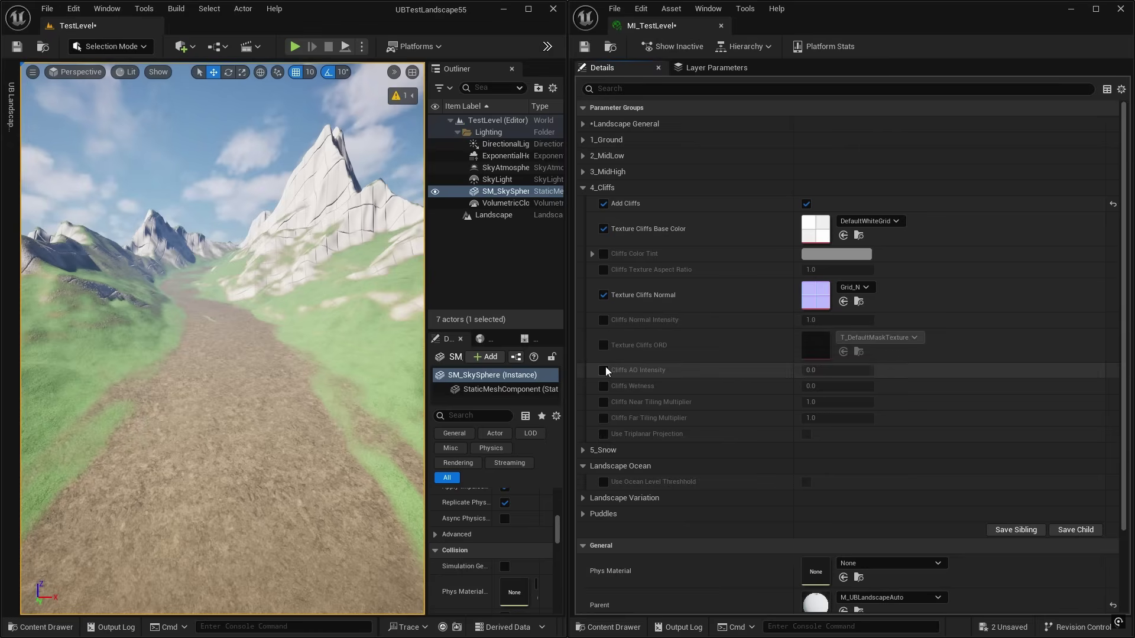
Assign Cliff_Cratered_BaseColor, Dark_Cliff_Normal and Dark_Cliff_ORD to the Cliffs Base Color, Normal and ORD texture parameters
key("ctrl+space")
left_click_drag(733, 475, 819, 233)
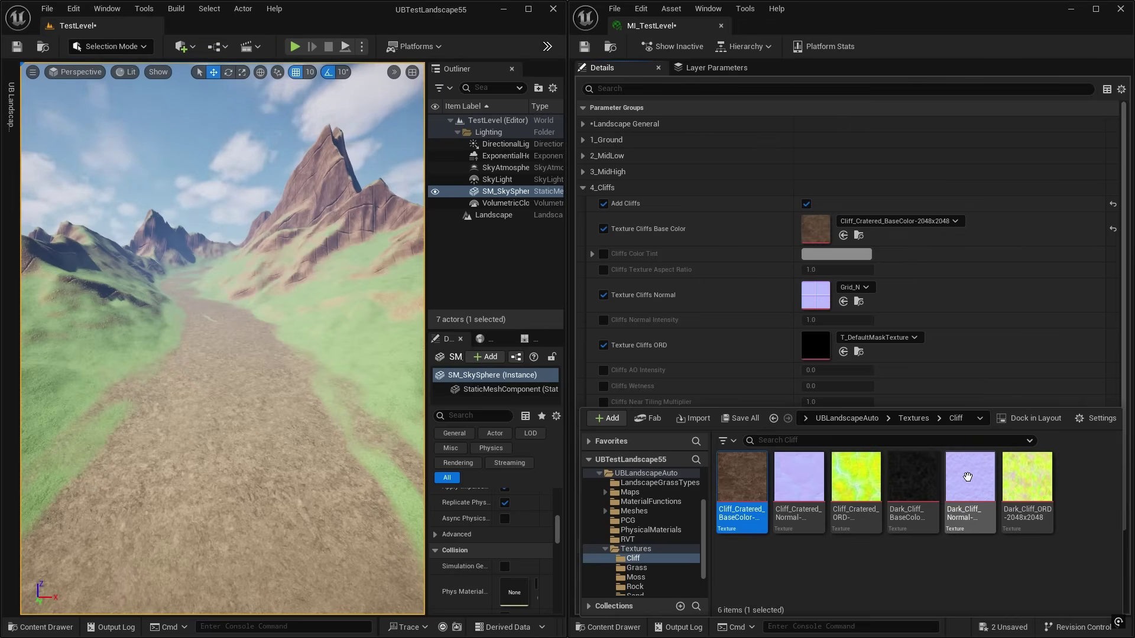
left_click_drag(969, 476, 815, 289)
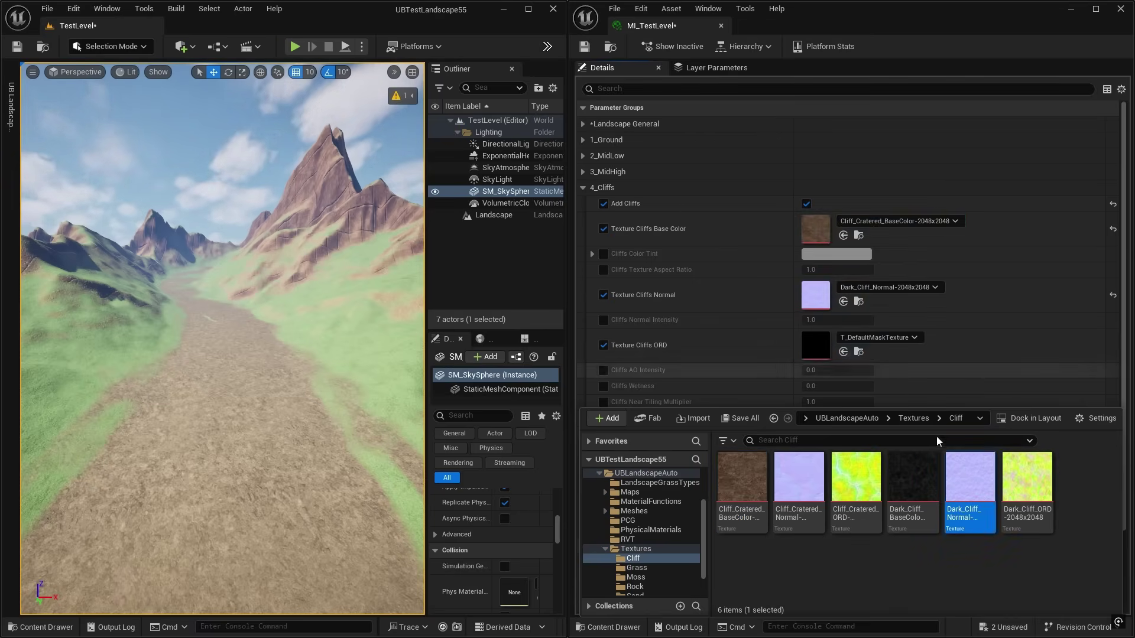
left_click_drag(1028, 476, 823, 354)
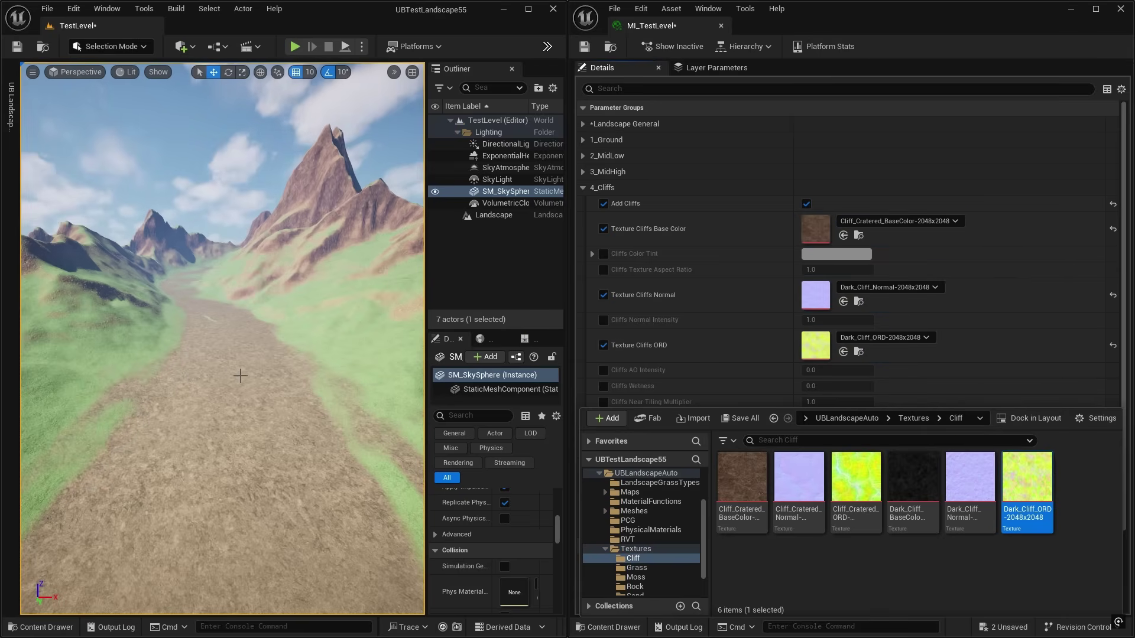
Turn on Use Triplanar Projection for the Cliffs layer and set its Triplanar Texture Size to 16000
mouse_move(282, 349)
right_mouse_down()
mouse_move(303, 329)
mouse_move(295, 335)
right_mouse_up()
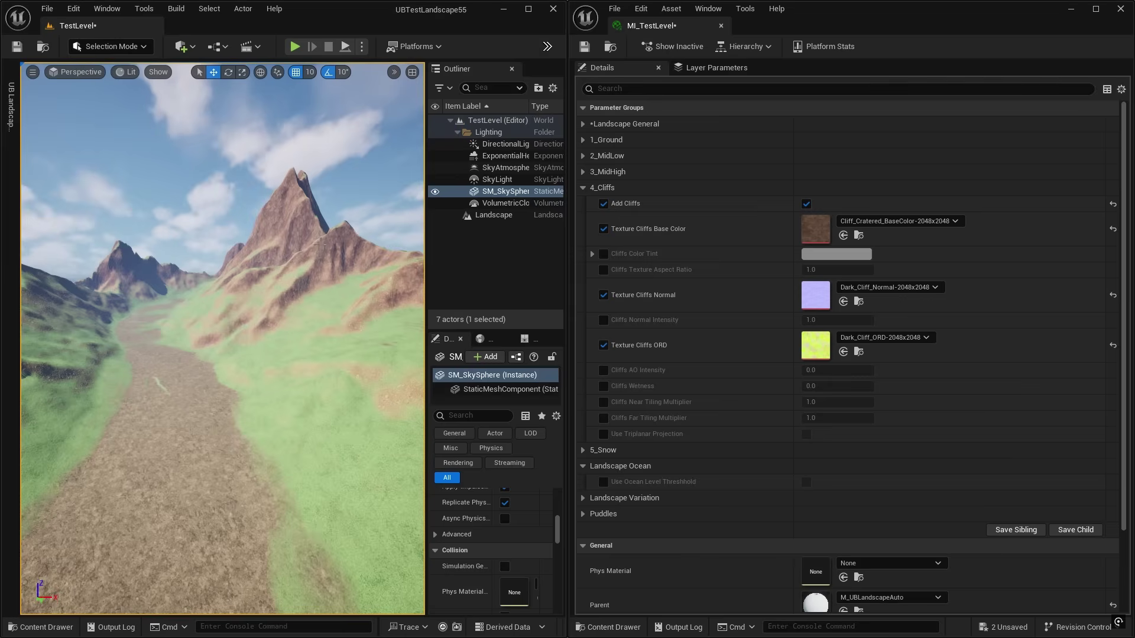
left_click(603, 435)
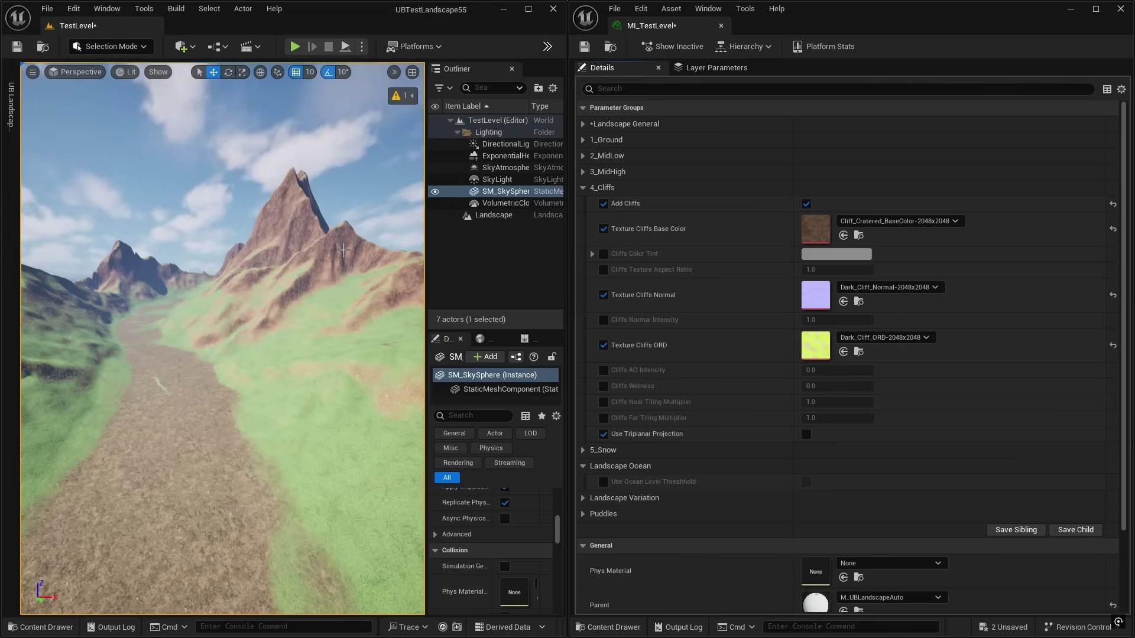
left_click(805, 435)
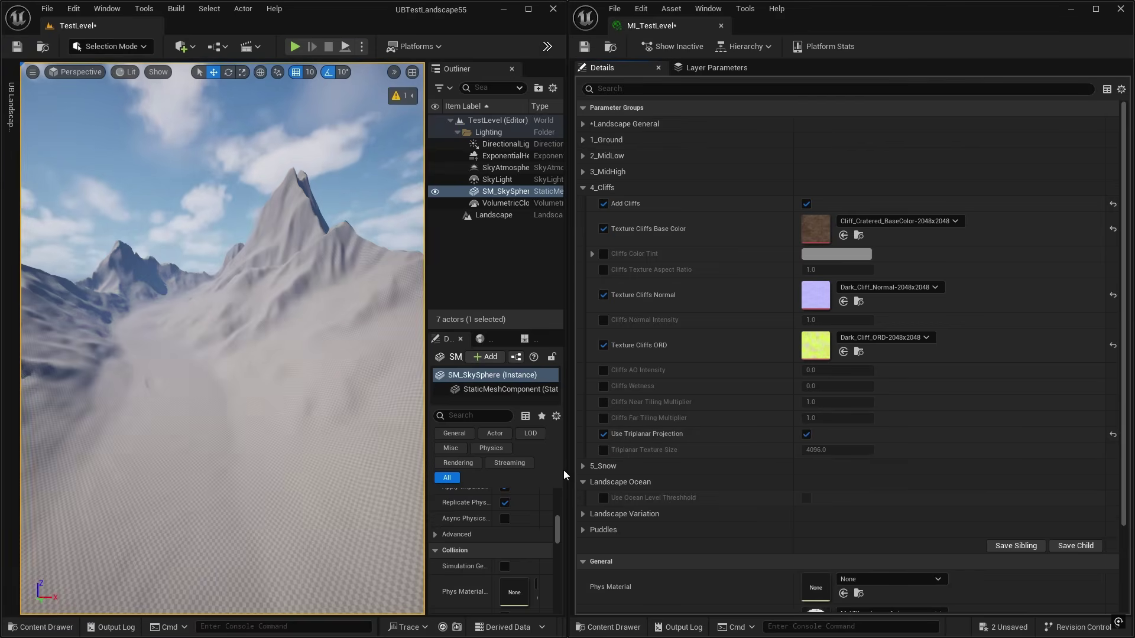
left_click(603, 450)
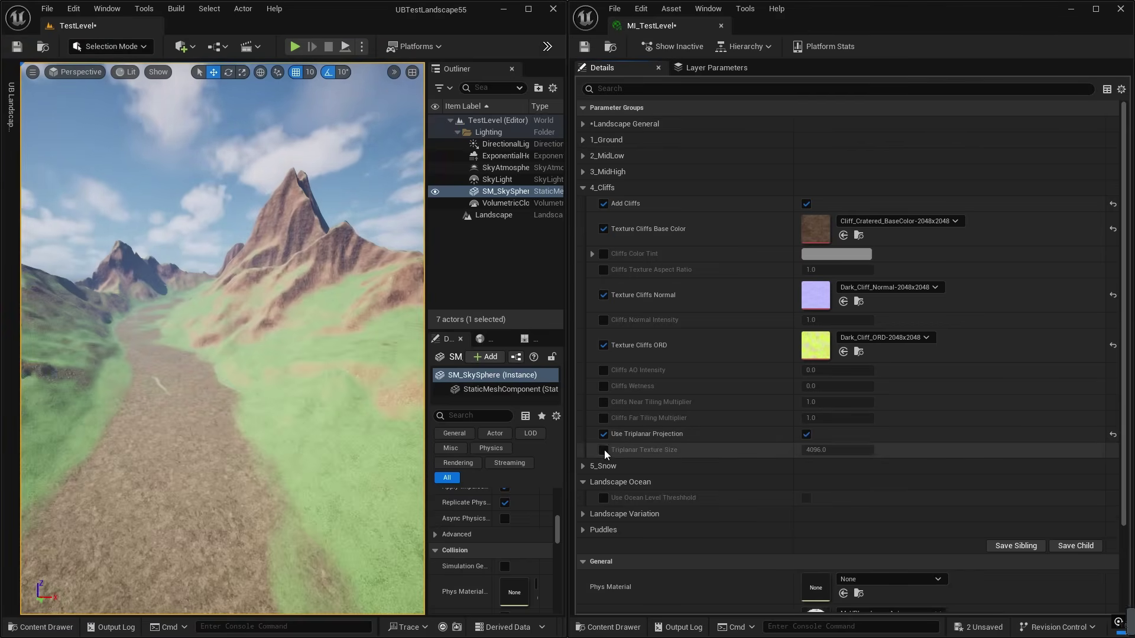
left_click(828, 449)
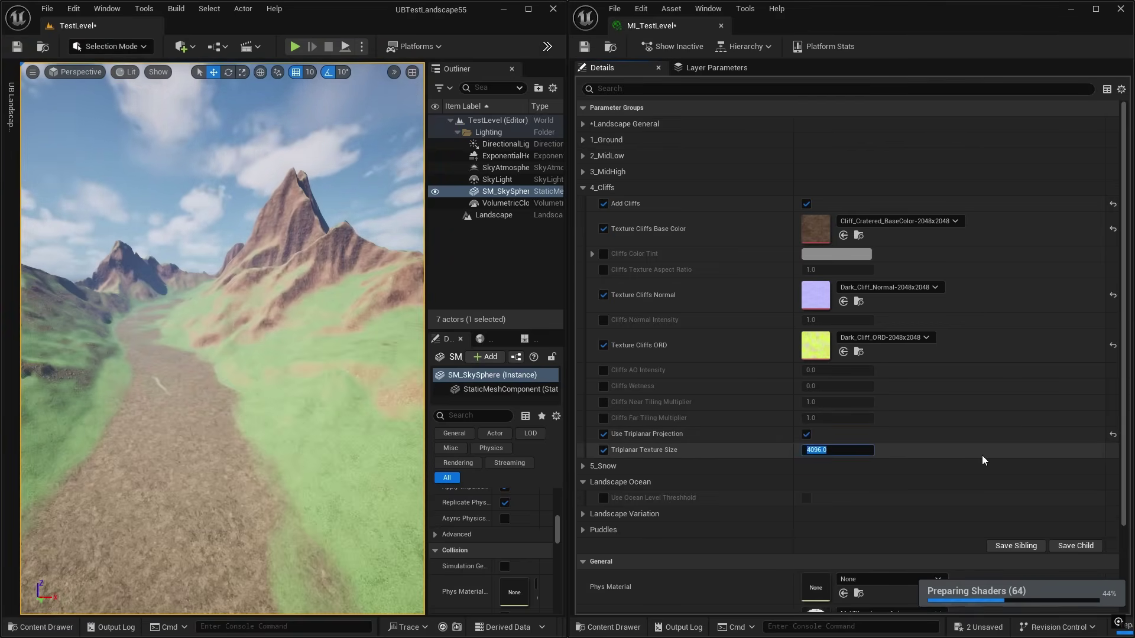
type("1600")
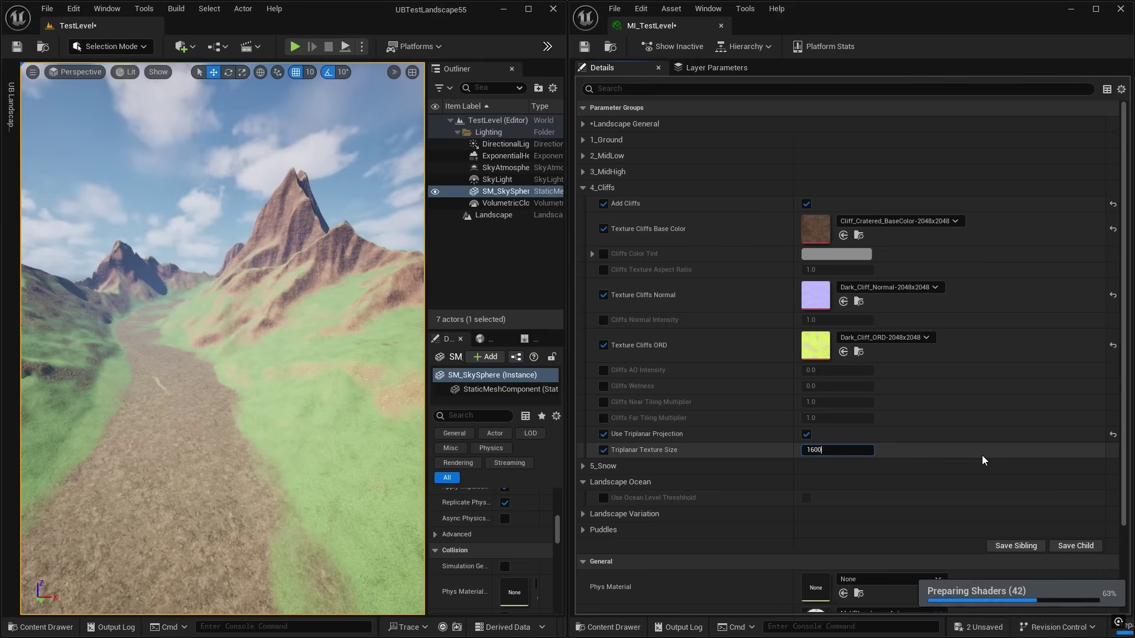
type("0")
key("Return")
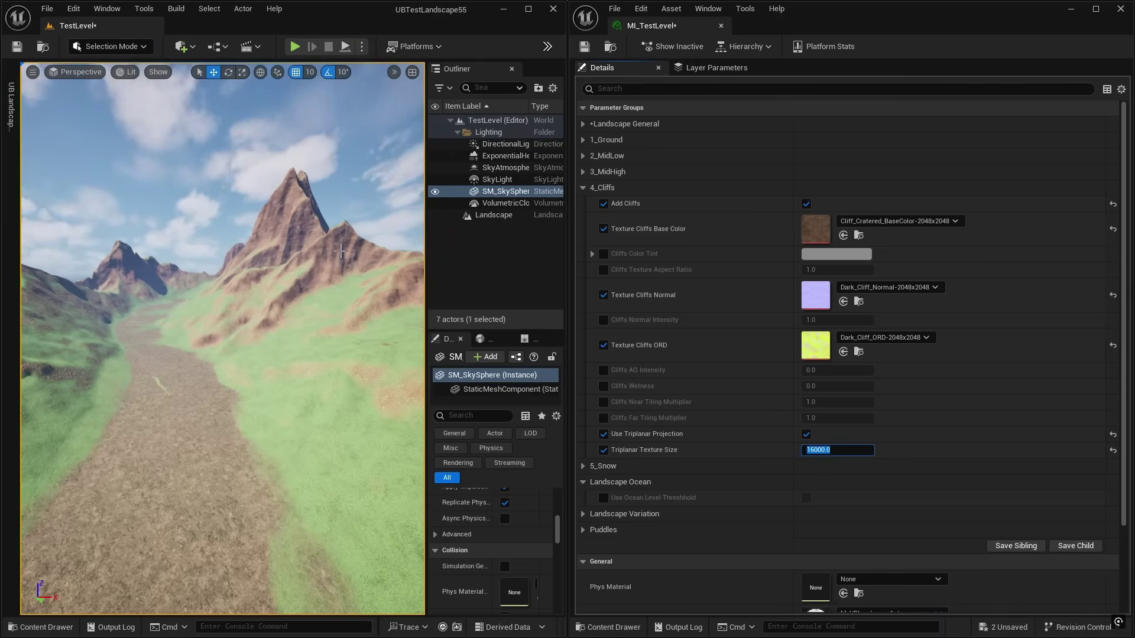
Widen the level editor, apply UB Landscape's Manual Exposure at about 10.68, and choose the 30 FPS limit
left_click_drag(291, 277, 275, 228)
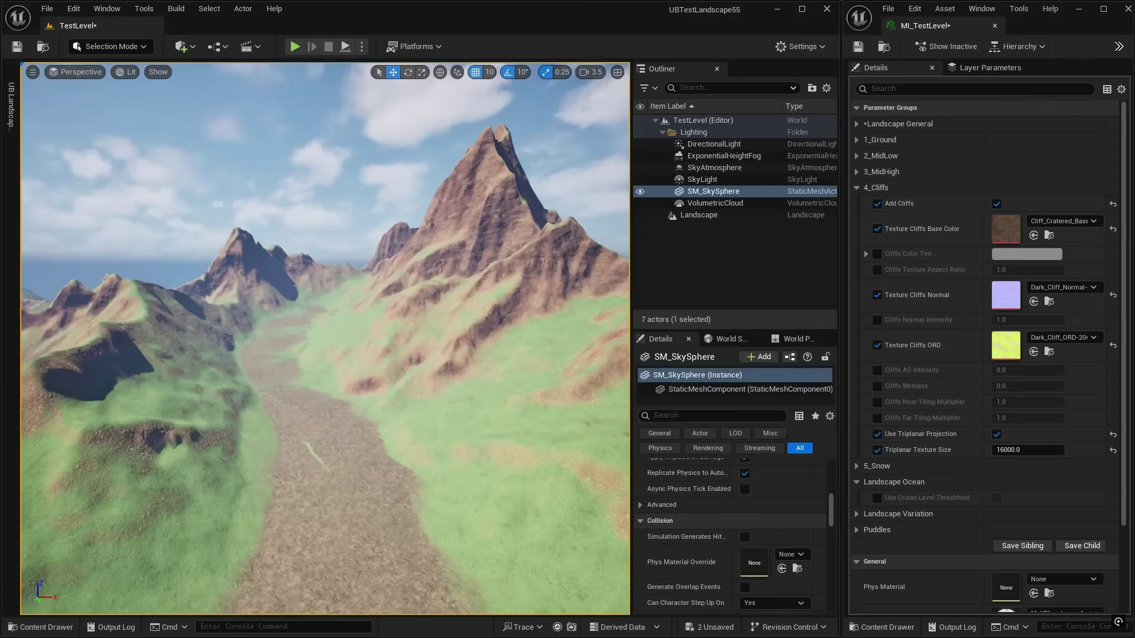
left_click_drag(325, 355, 350, 331)
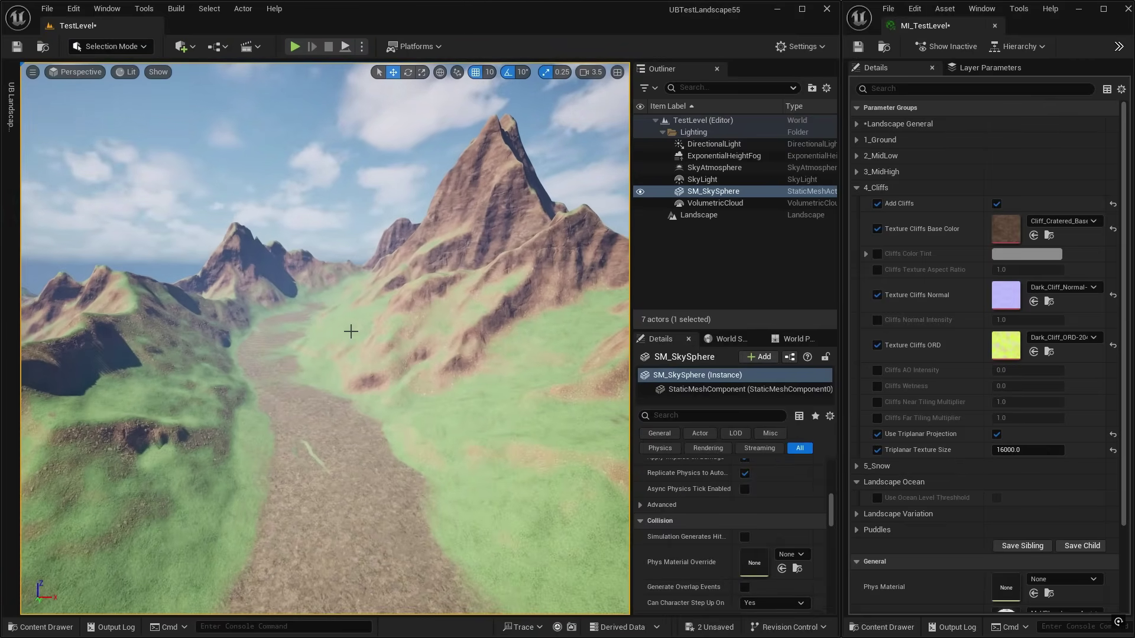
left_click(12, 100)
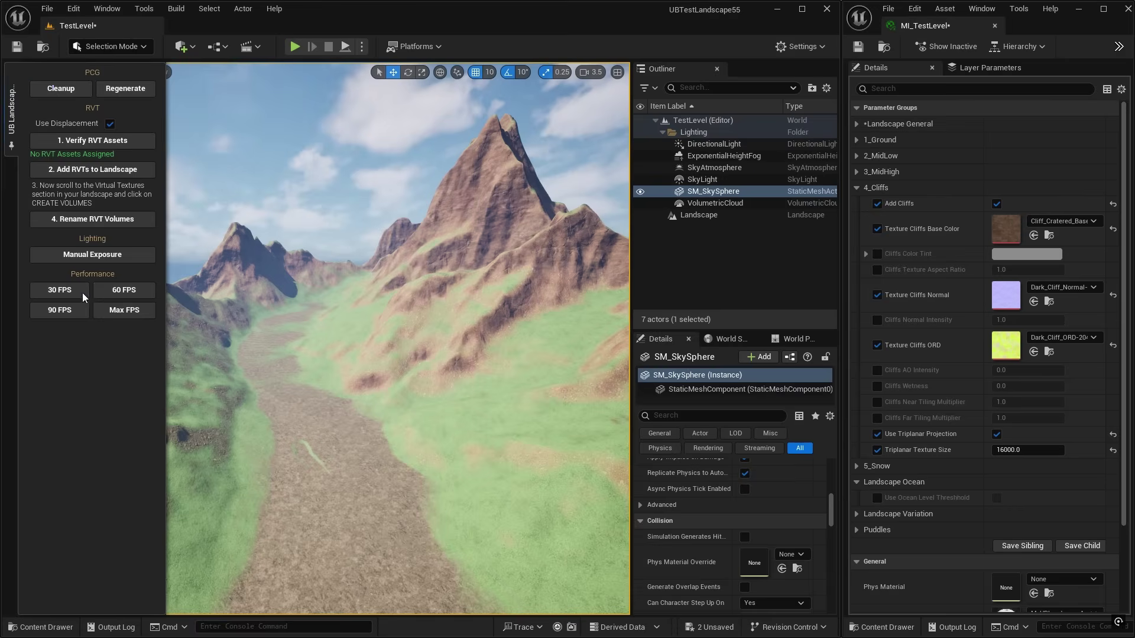
left_click(106, 255)
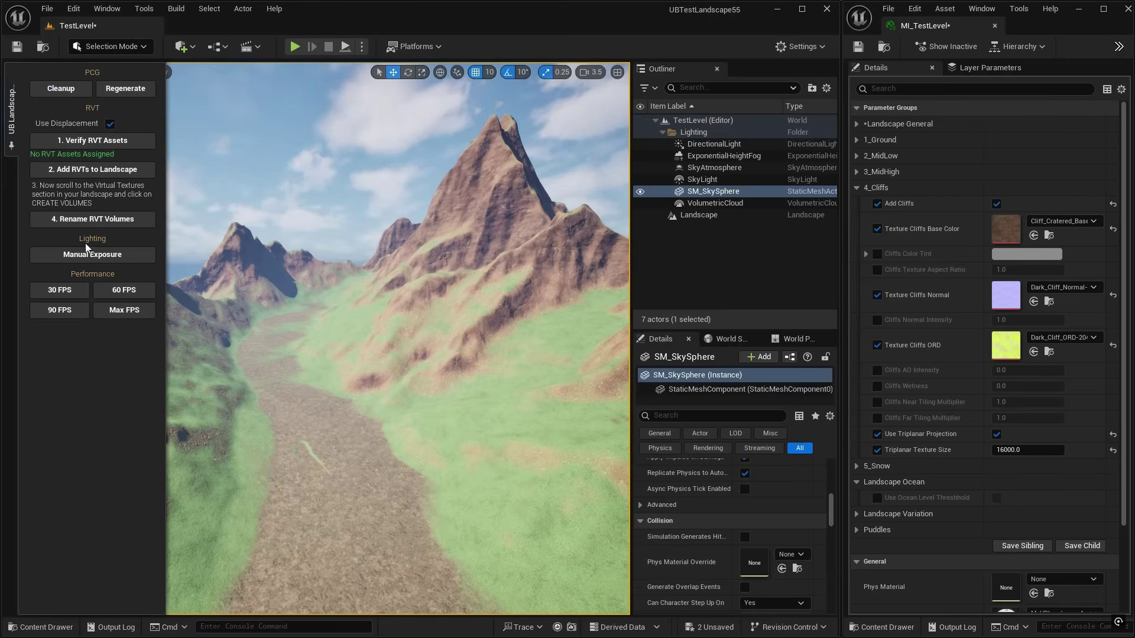
left_click(94, 253)
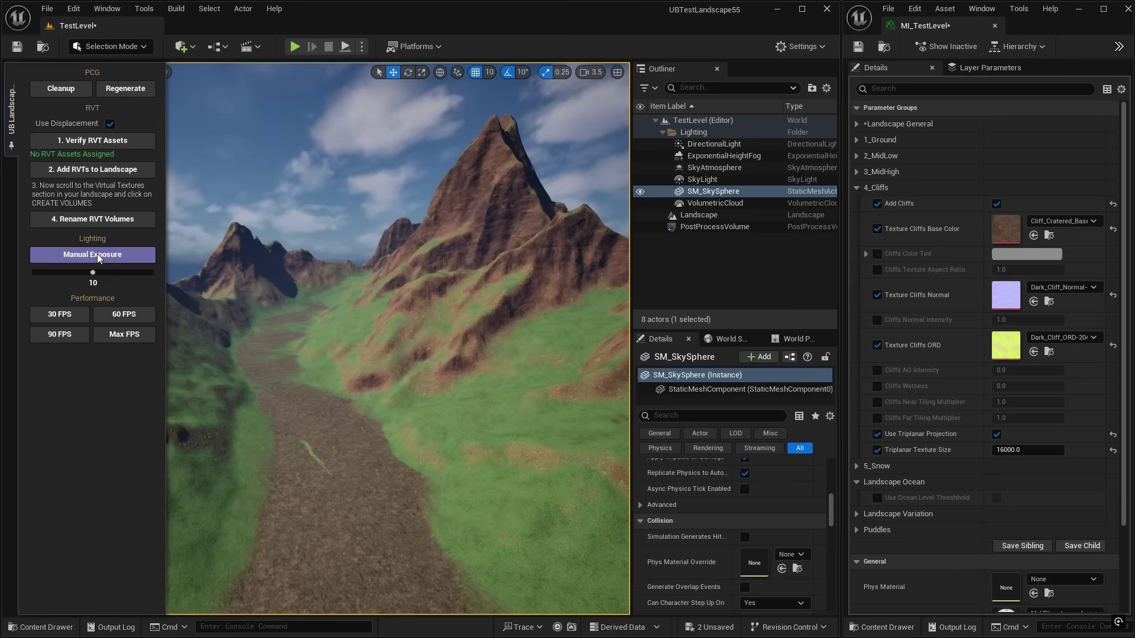
left_click_drag(101, 274, 95, 272)
left_click(94, 274)
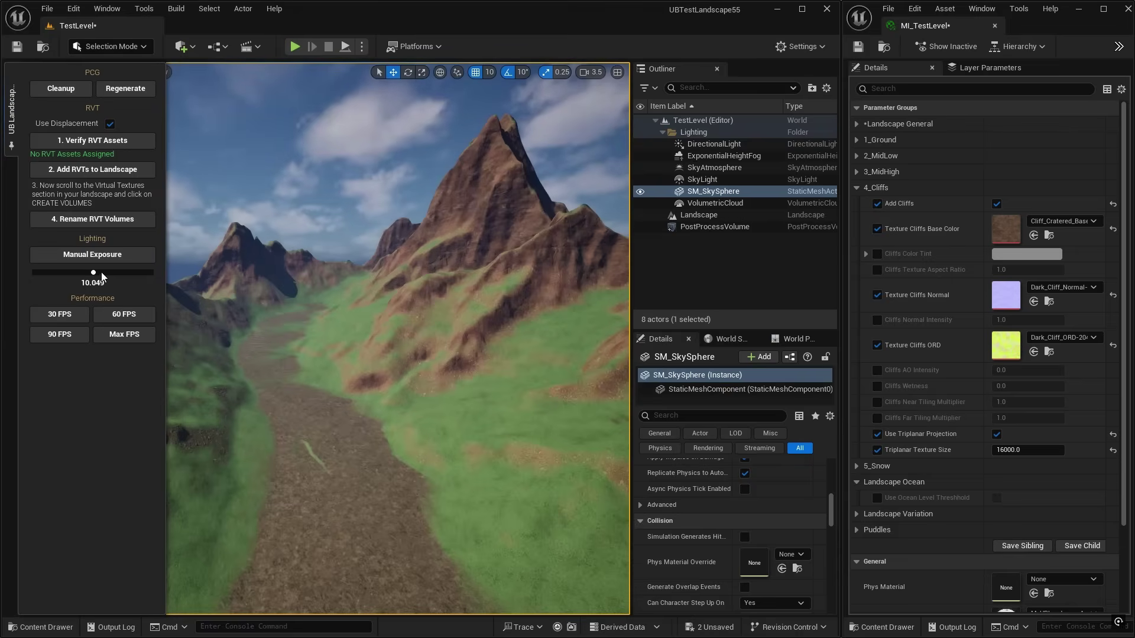
left_click(101, 274)
left_click_drag(102, 275, 100, 272)
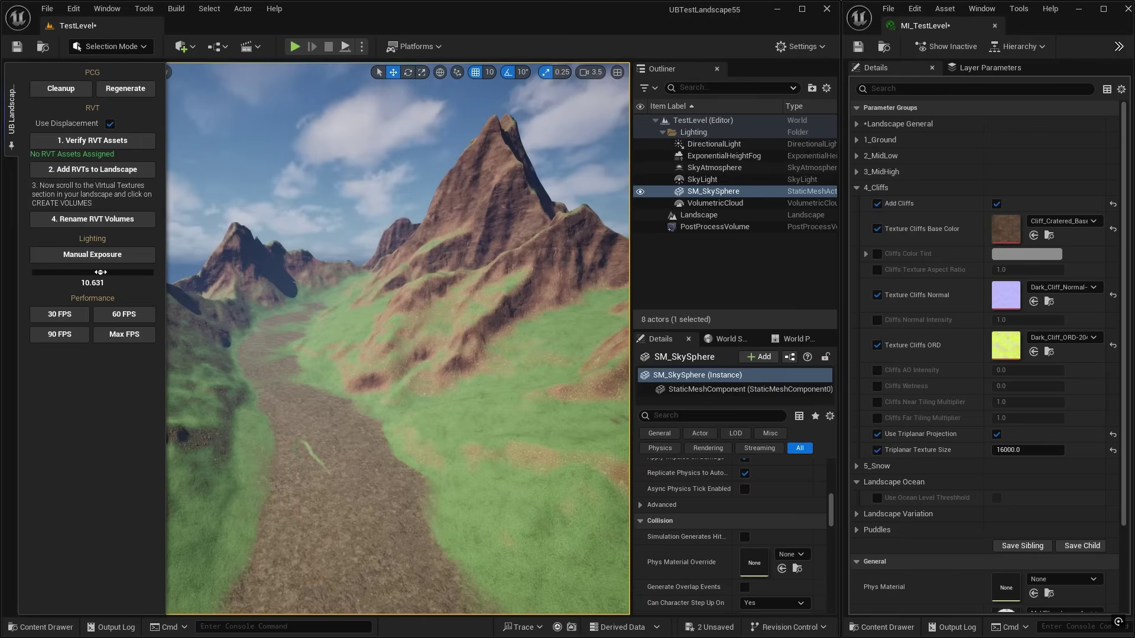
left_click_drag(100, 272, 102, 273)
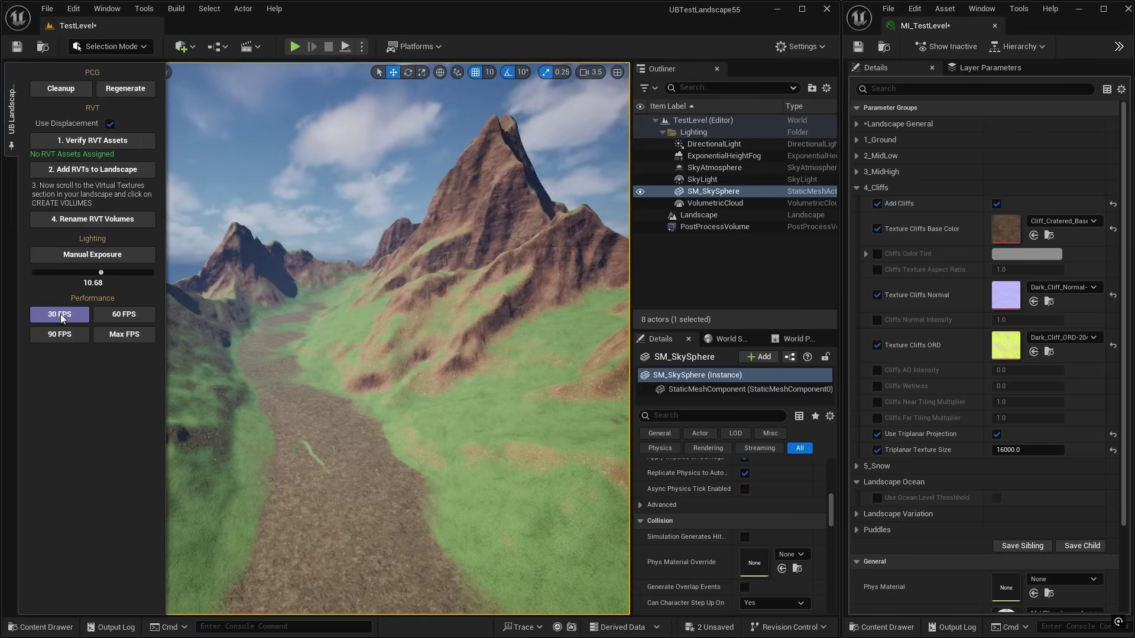
left_click(61, 317)
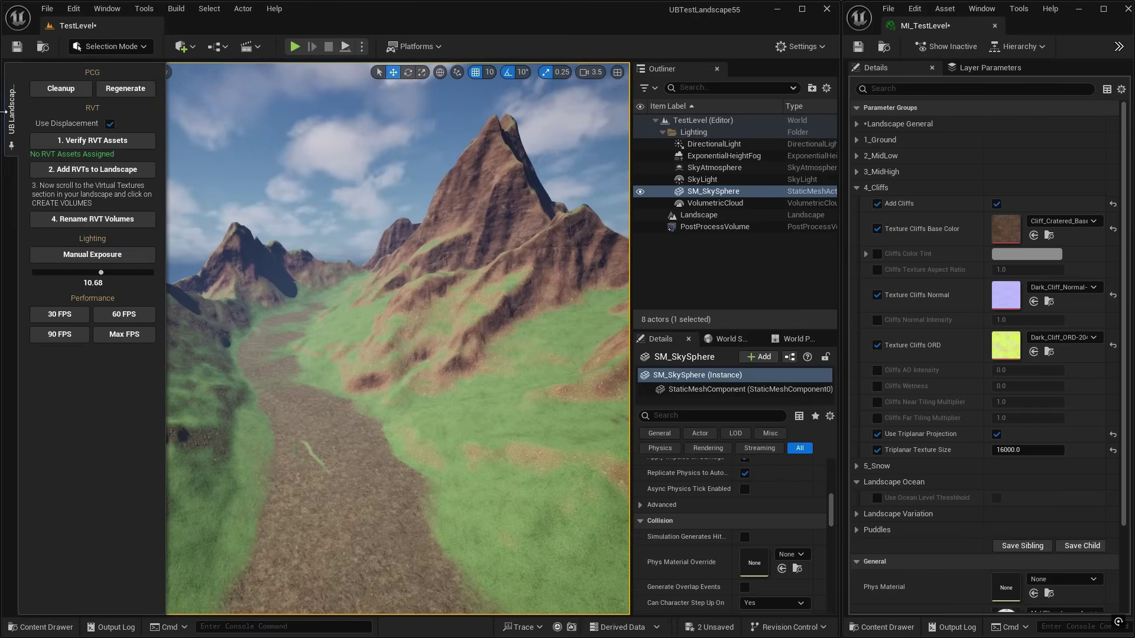
left_click(11, 112)
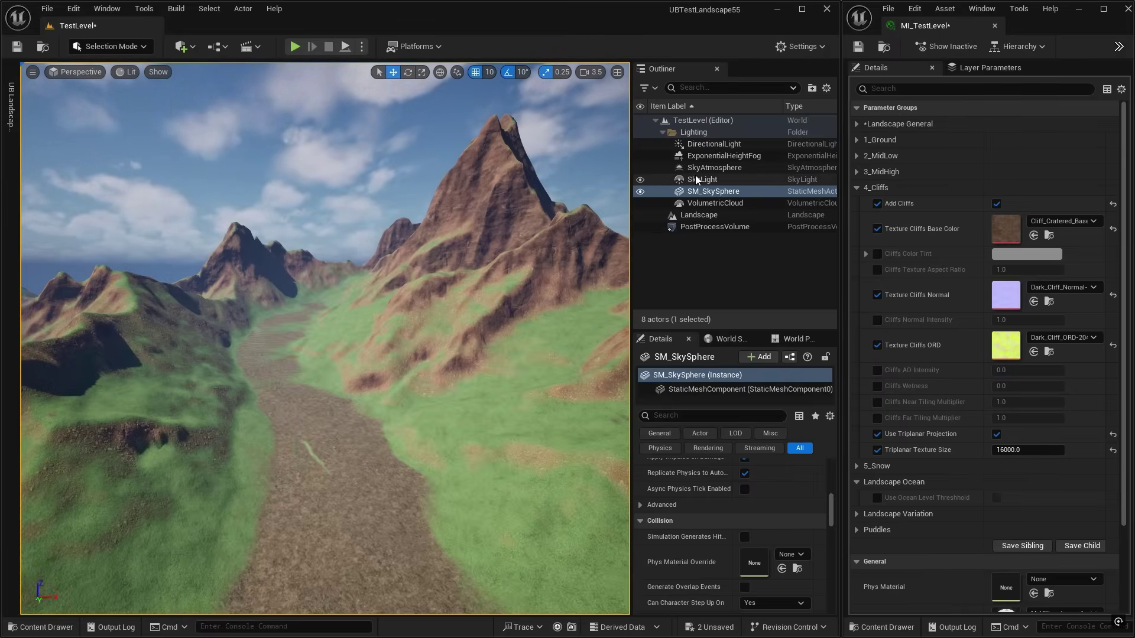
Collapse 4_Cliffs, enable the MidLow Color Tint in 2_MidLow, and darken it to a near-neutral light grey with value about 0.54
left_click(856, 188)
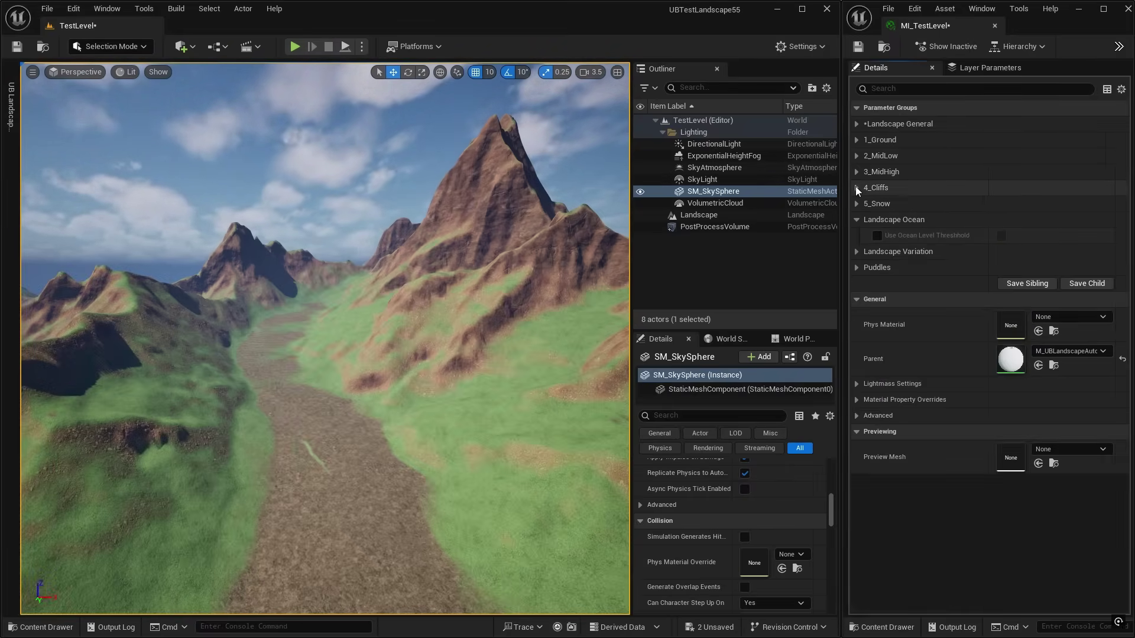
left_click(856, 156)
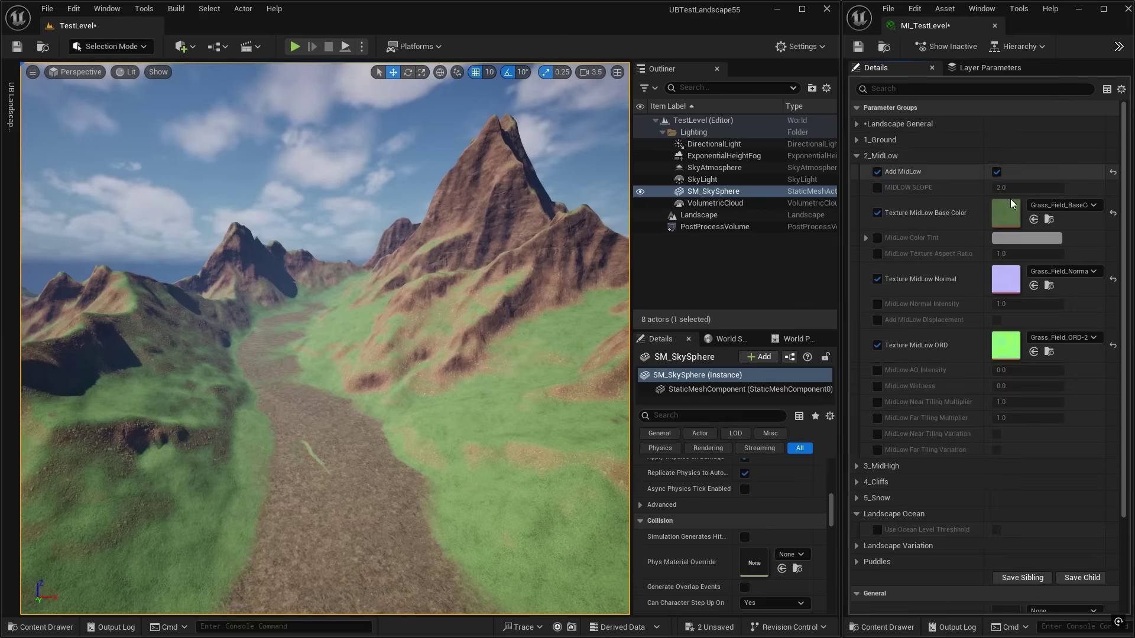
left_click(877, 238)
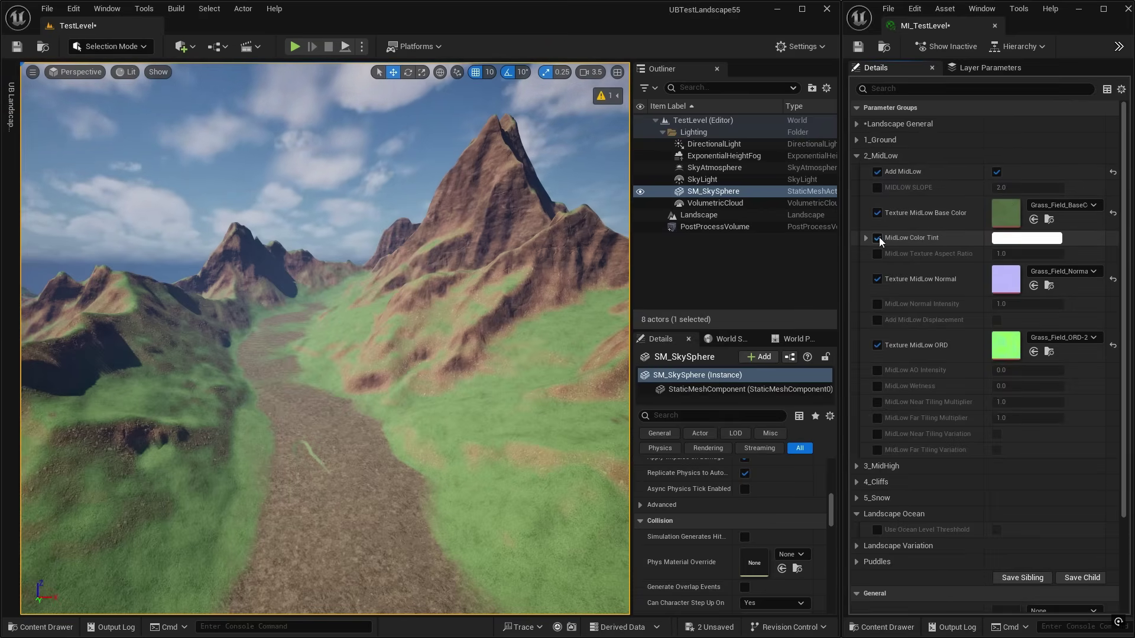
left_click(1015, 239)
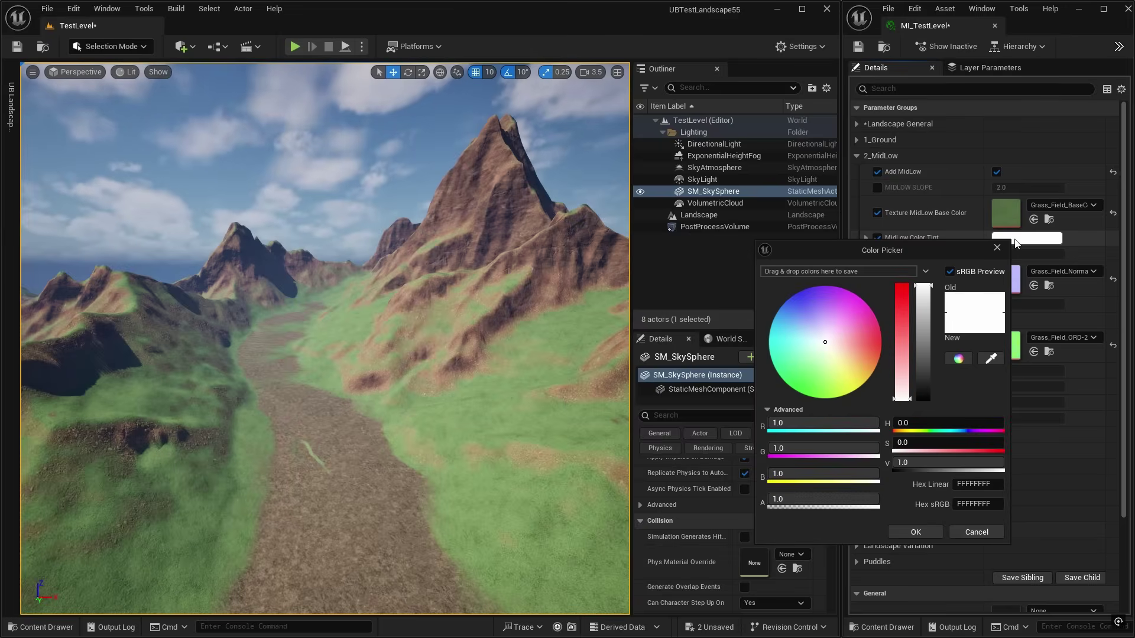
left_click(925, 332)
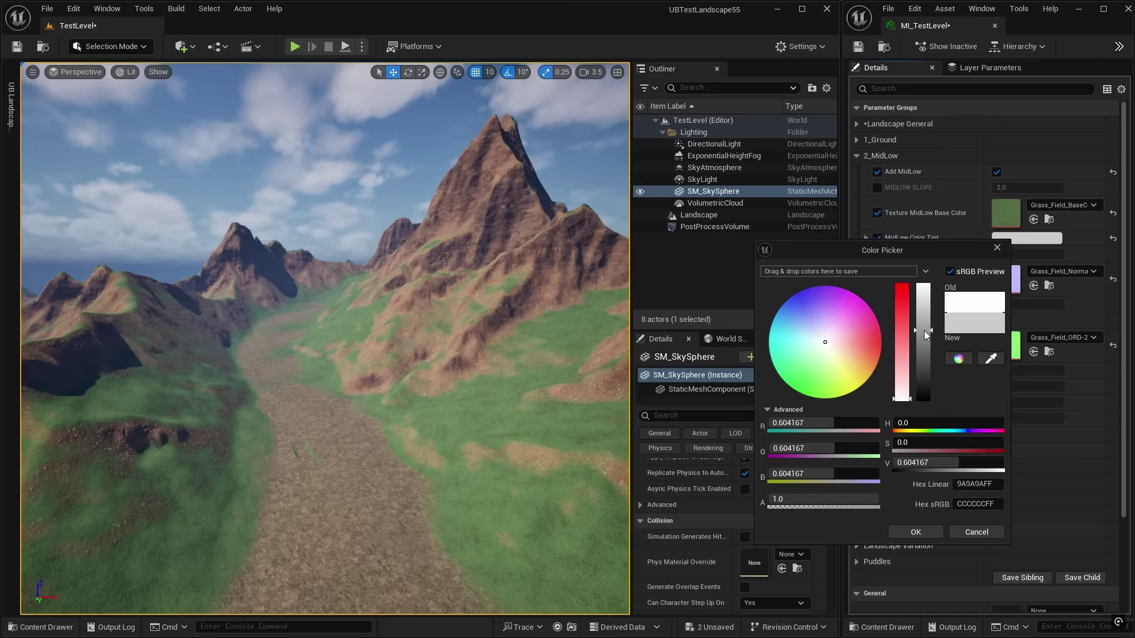
left_click(925, 338)
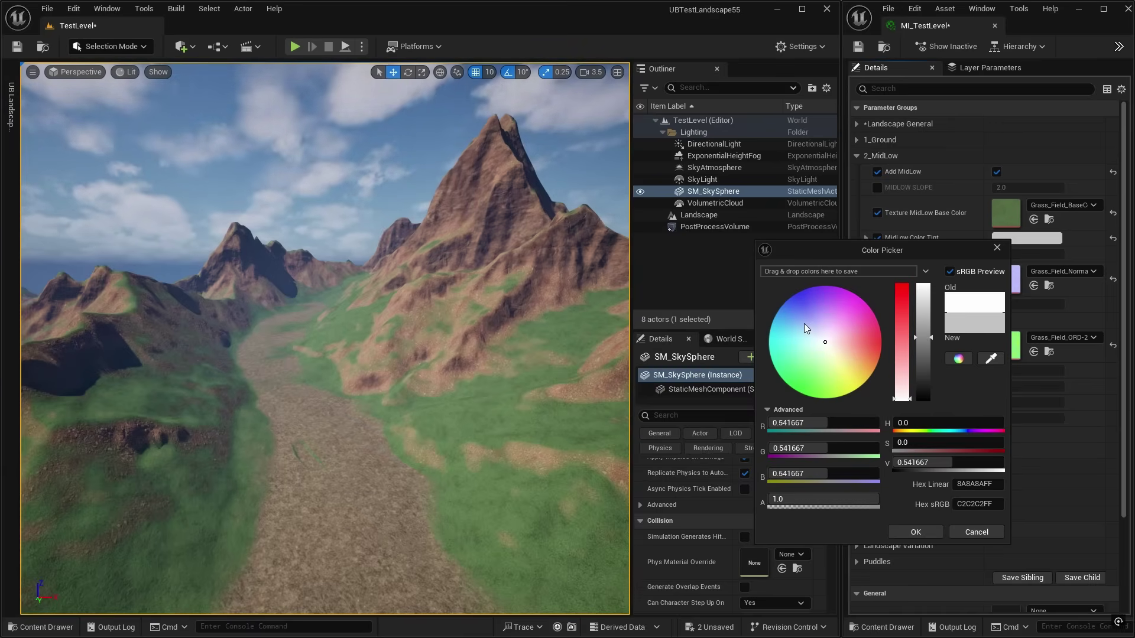
left_click(814, 336)
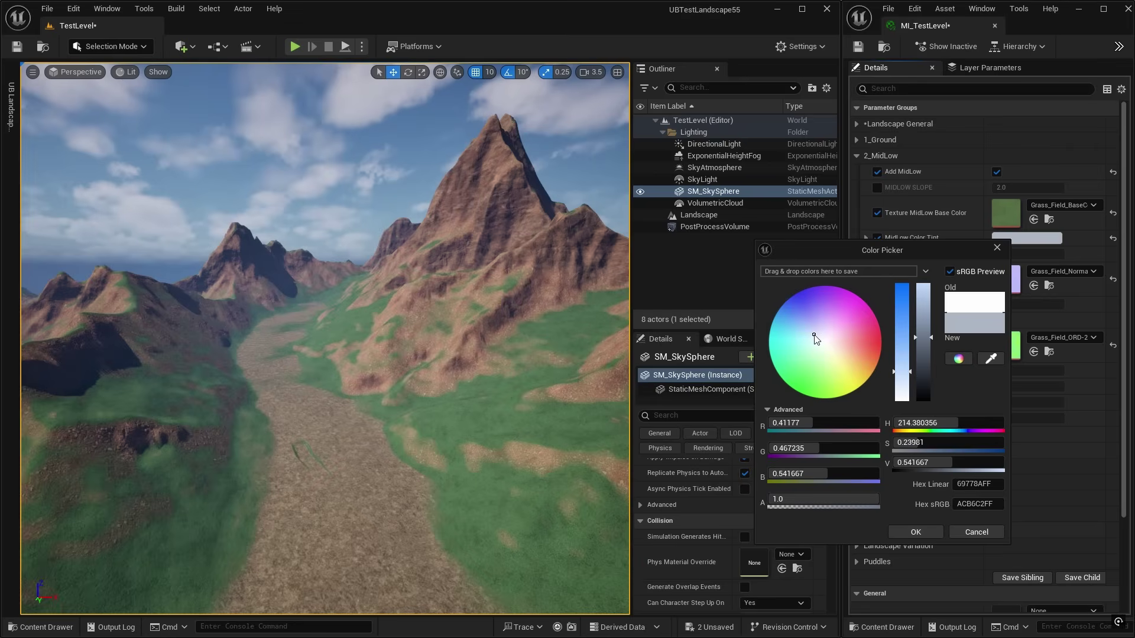
left_click_drag(834, 350, 837, 344)
left_click(826, 345)
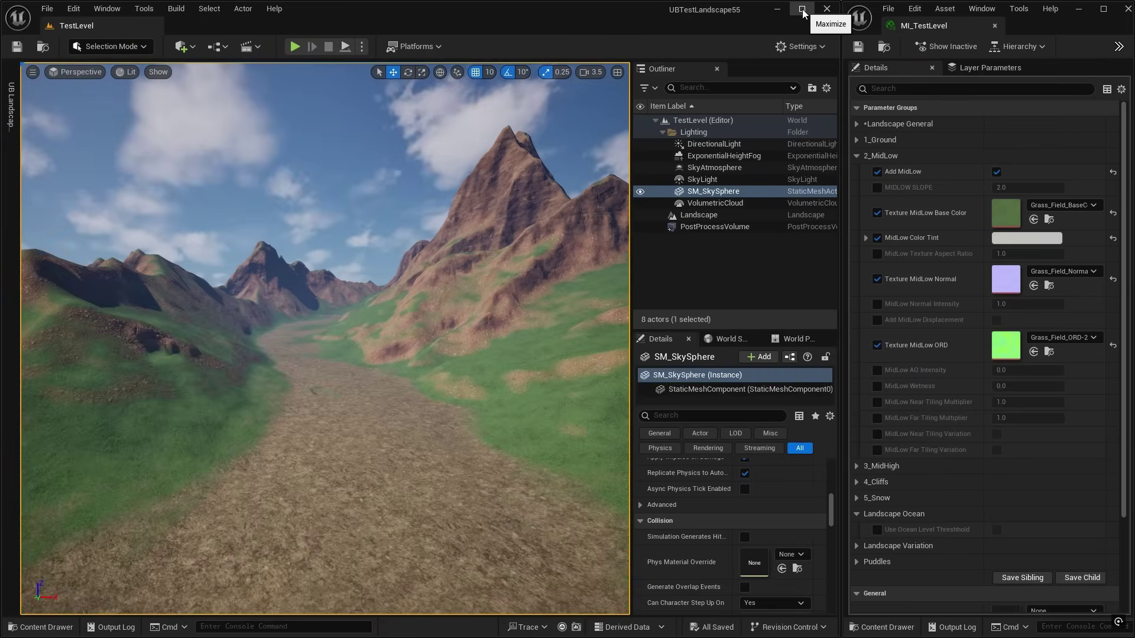
Maximize the level editor and close the MI_TestLevel material instance
left_click(802, 9)
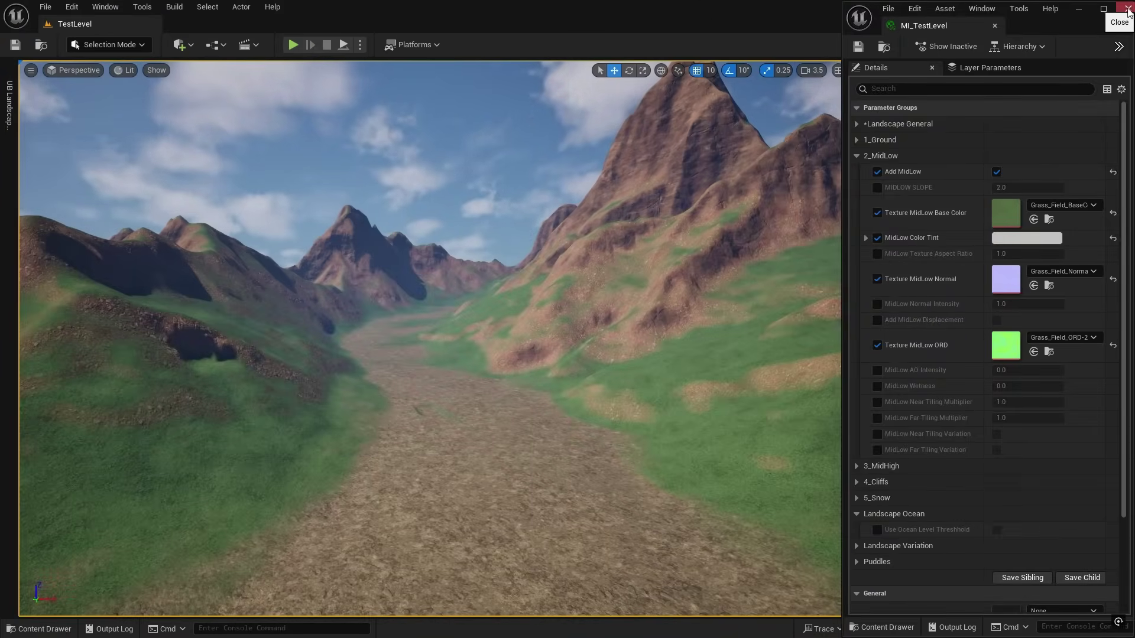
left_click(994, 25)
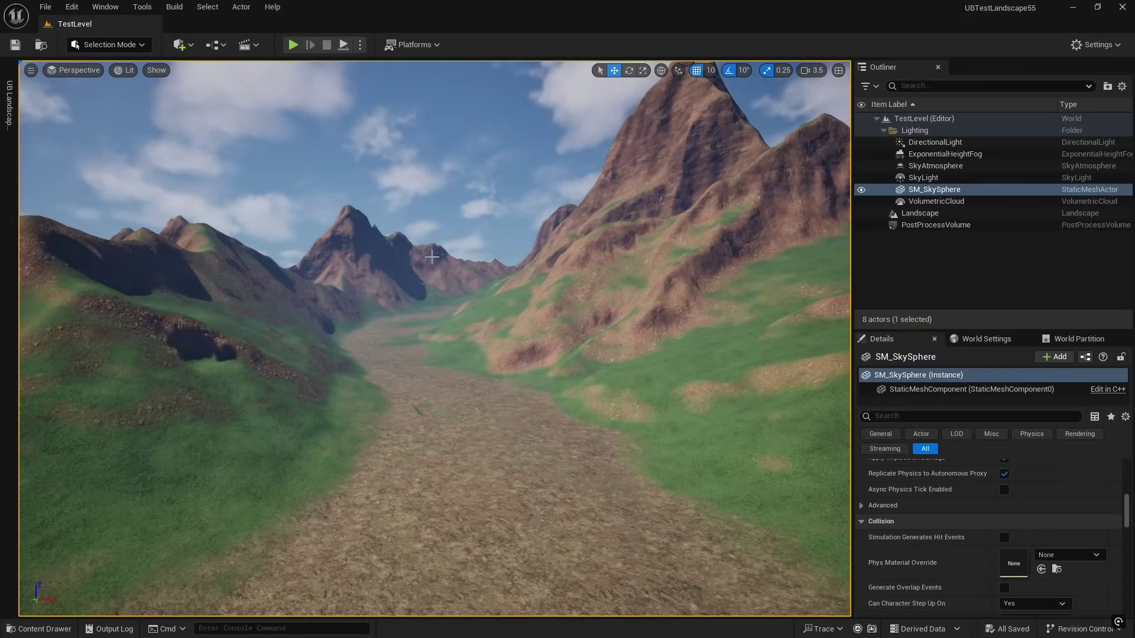
right_click_drag(476, 269, 390, 279)
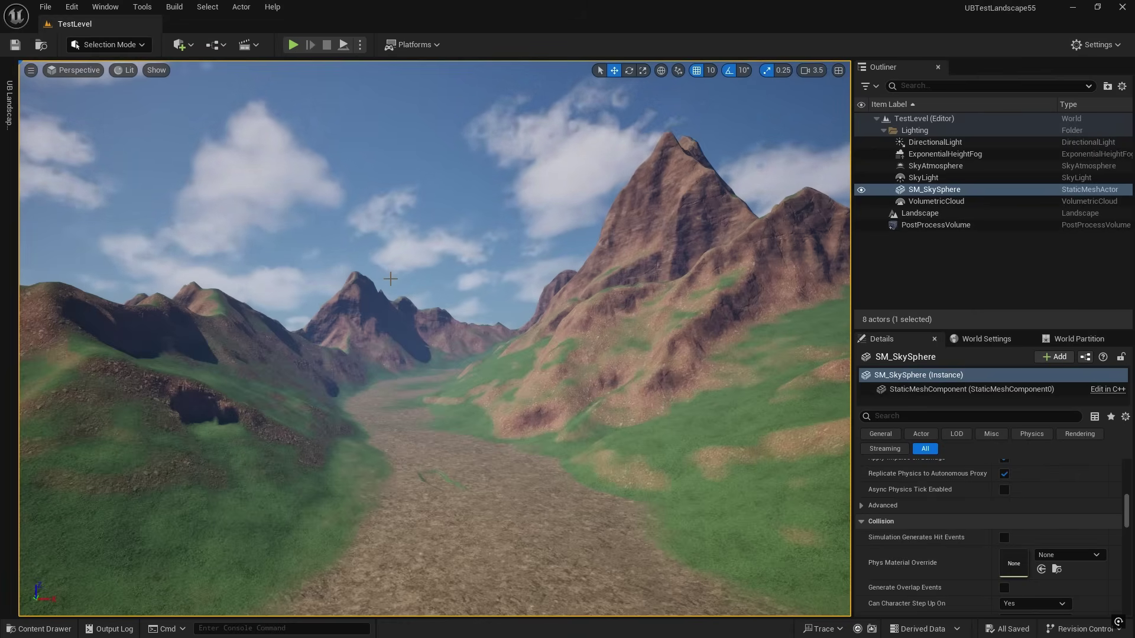
Reopen MI_TestLevel from the UBLandscapeAuto folder and turn on Add Manual Paint Layers in Landscape General
key("ctrl+space")
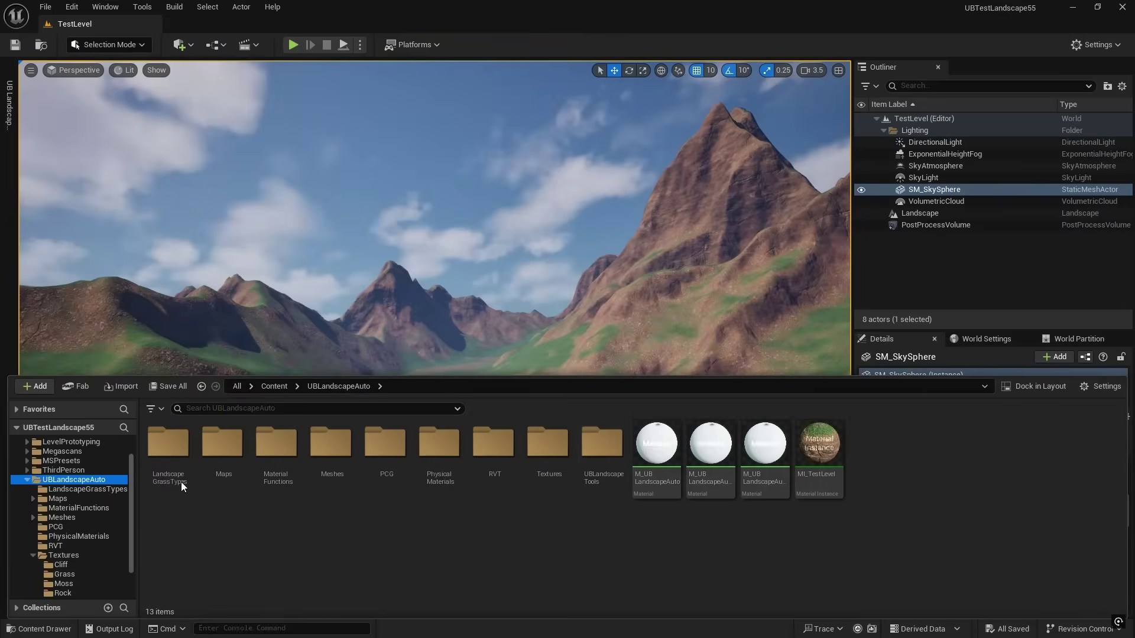
left_click(828, 454)
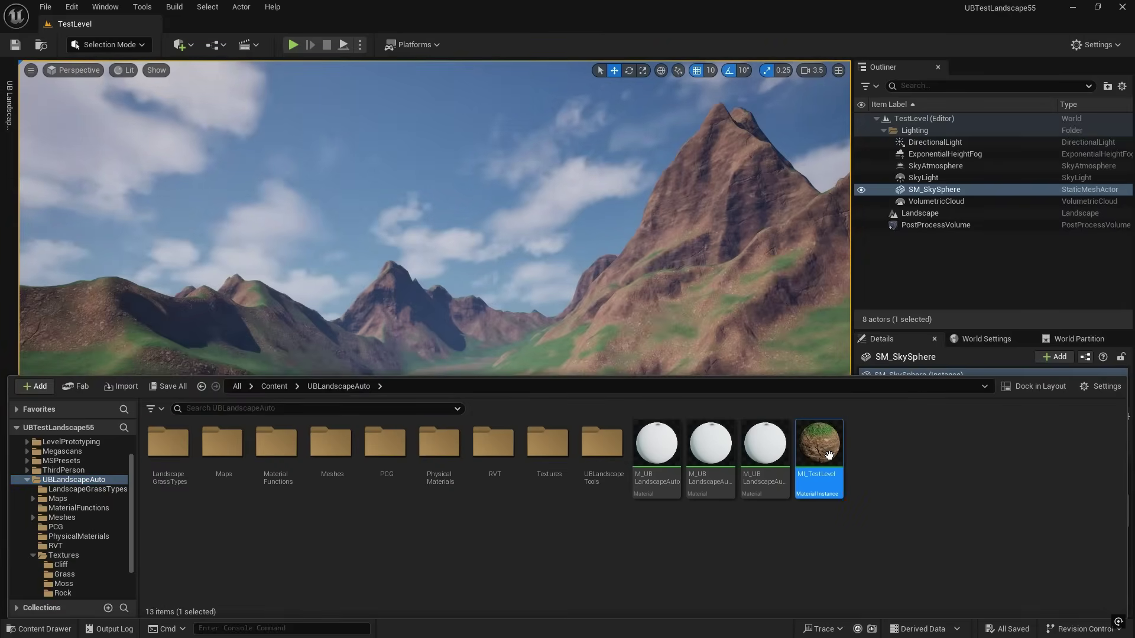
double_click(828, 454)
left_click_drag(618, 70, 1037, 28)
left_click(749, 145)
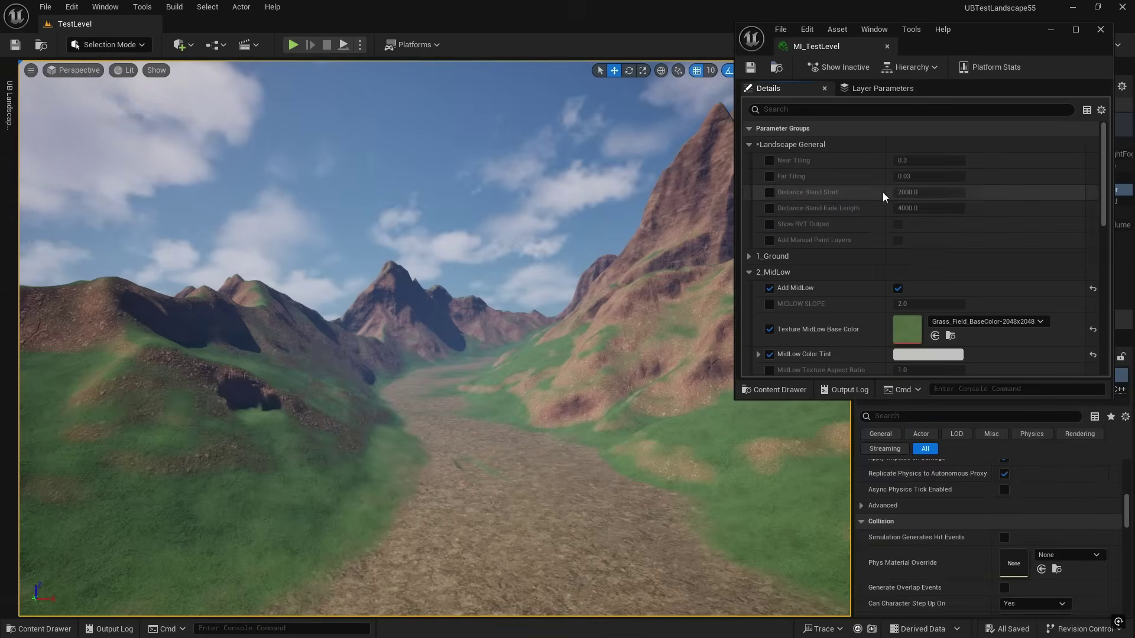
left_click(769, 240)
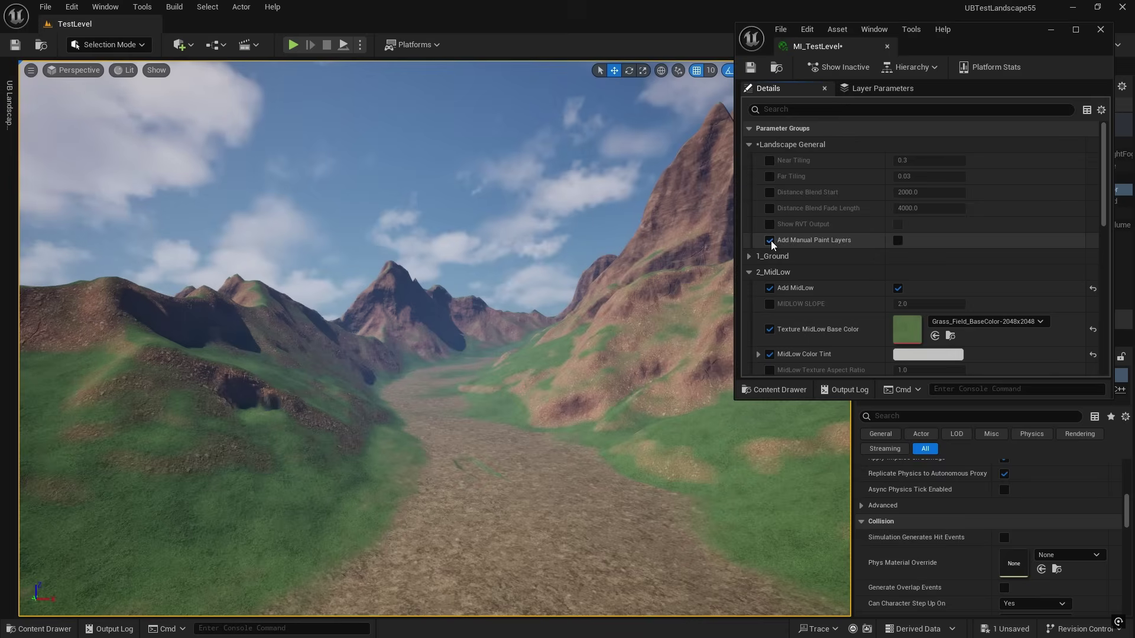
left_click(897, 241)
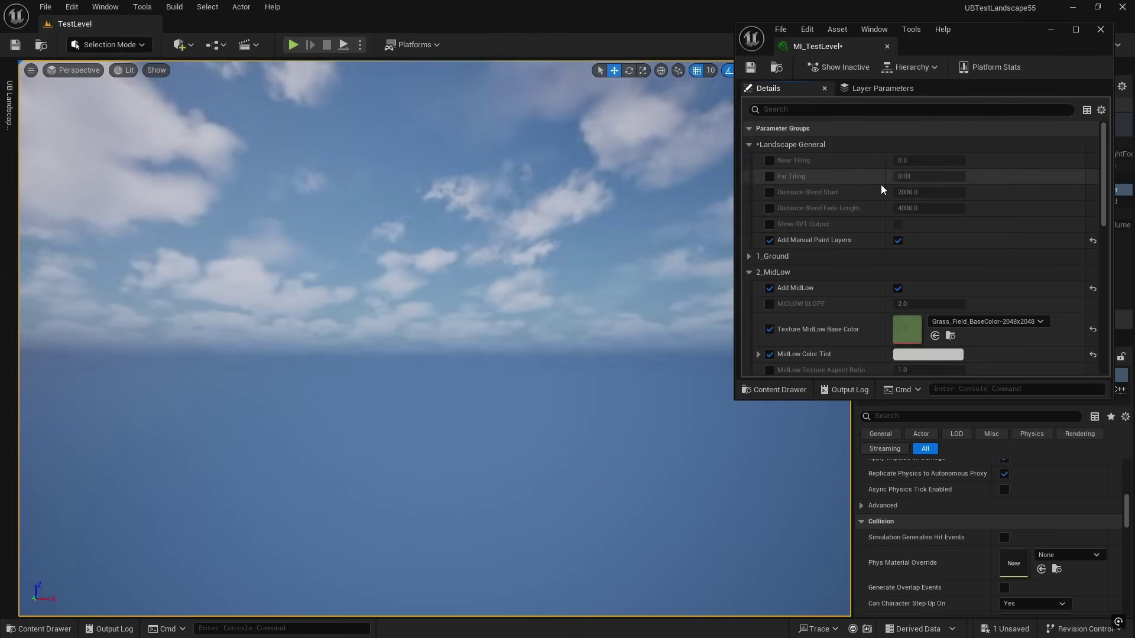
Switch the level editor to Landscape Mode and show the landscape Paint tools
left_click(139, 44)
left_click(116, 79)
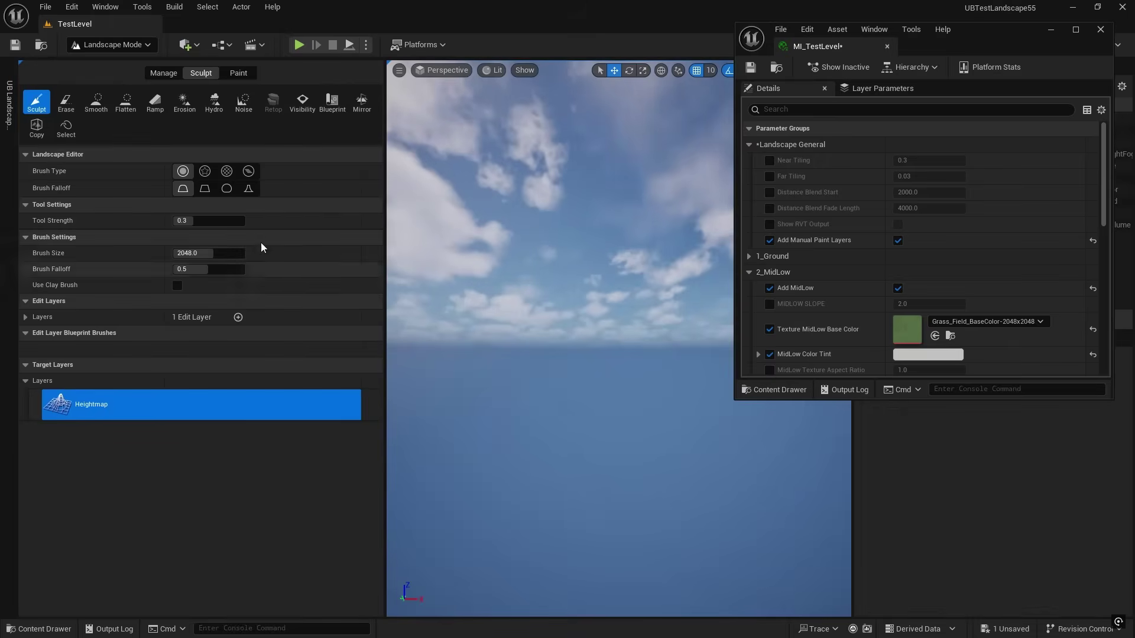
left_click(238, 72)
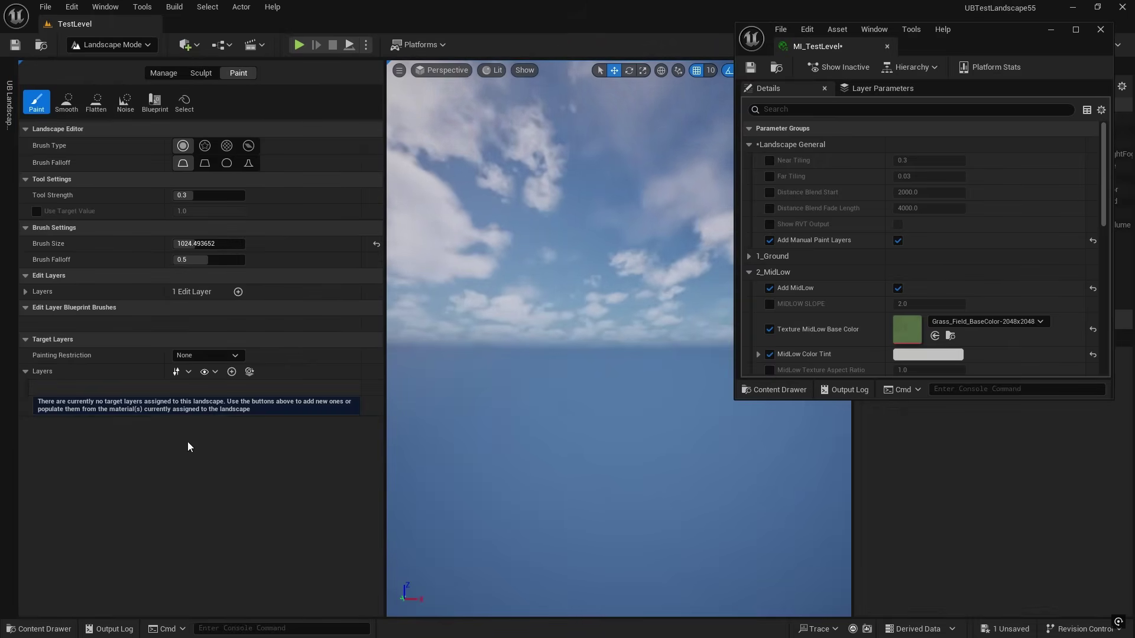
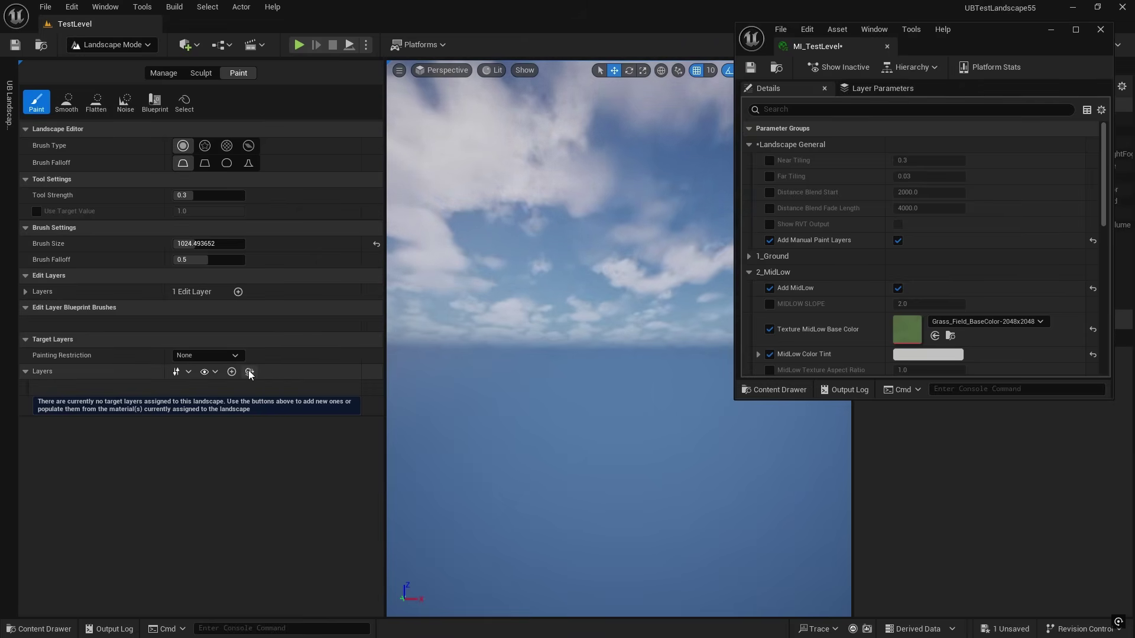
Create the landscape's target paint layers from its assigned material, select the AutoMaterial layer, and save the level
left_click(248, 371)
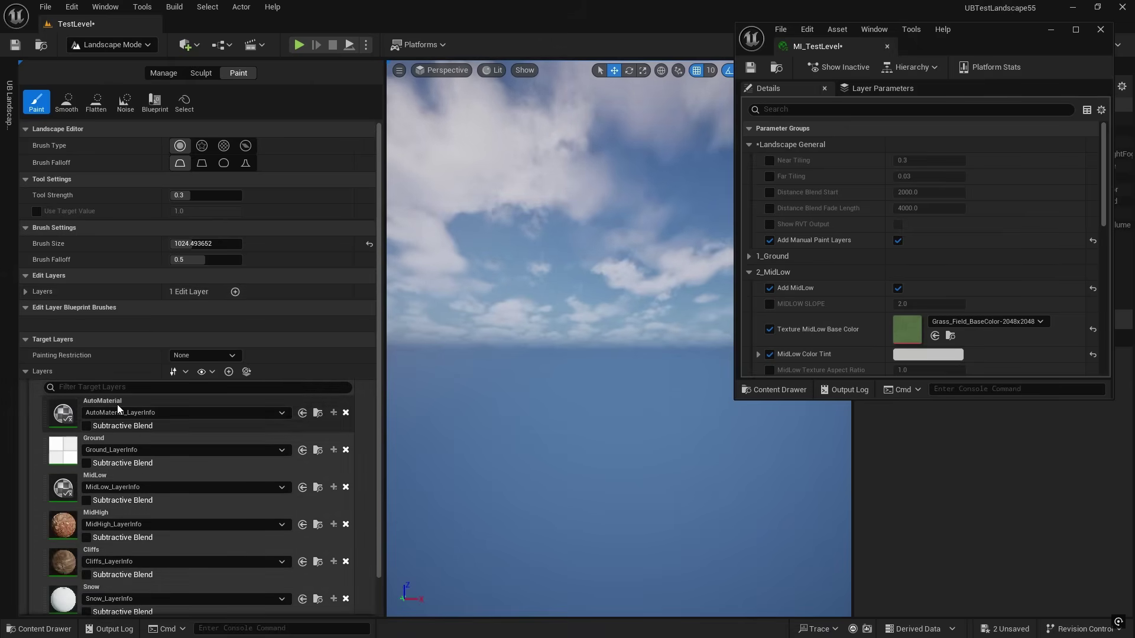
scroll(162, 477, "down", 2)
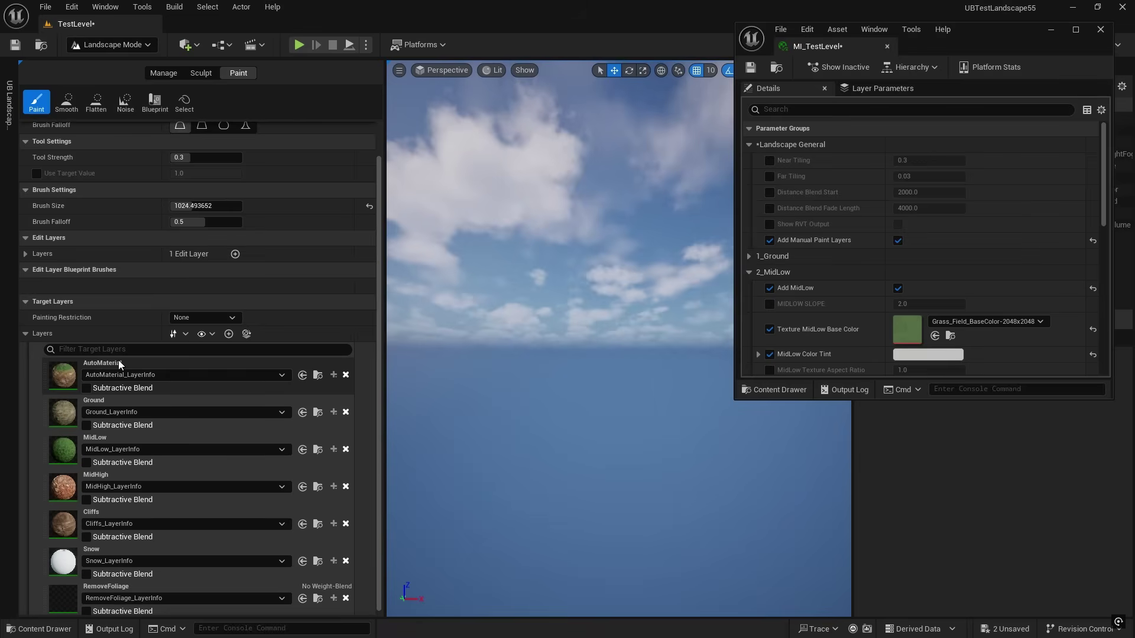
left_click(332, 374)
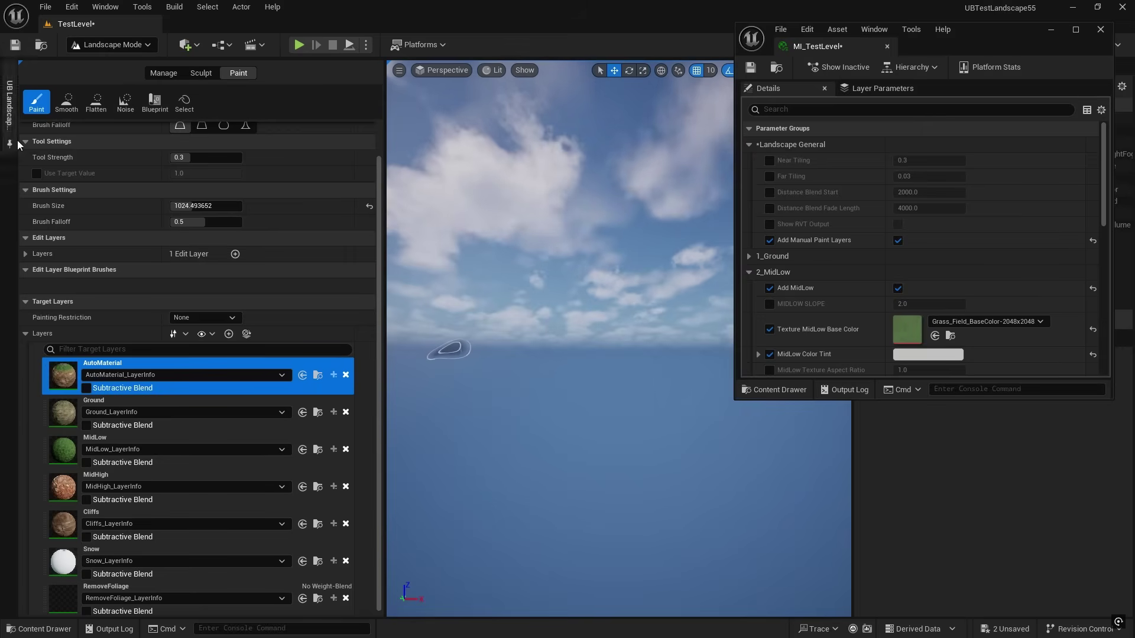
left_click(15, 45)
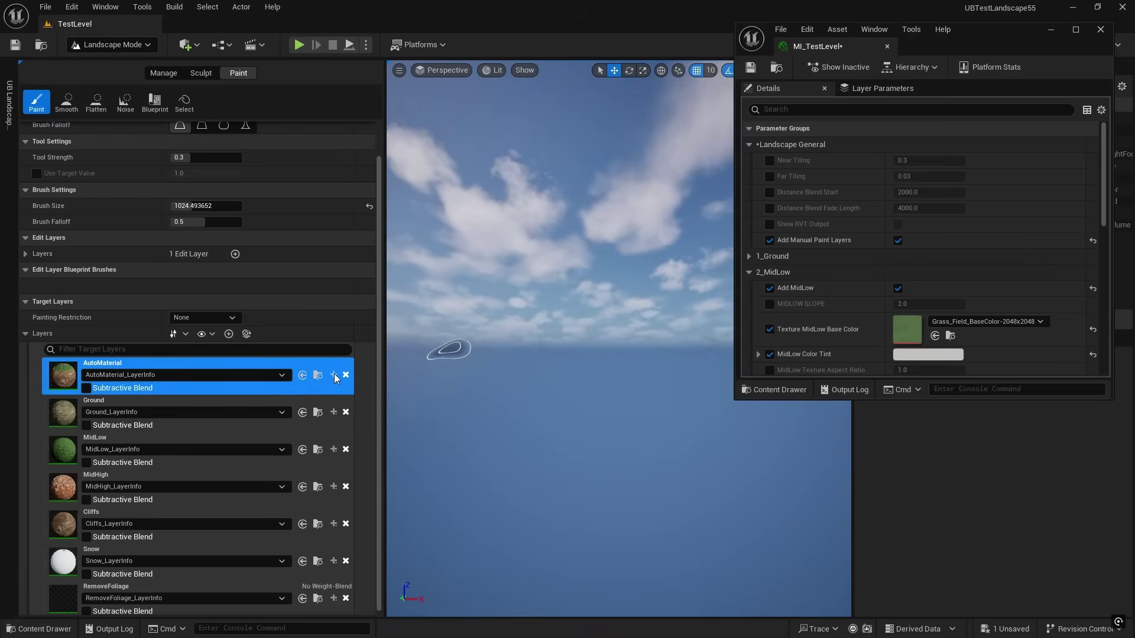
Fill the whole landscape with the AutoMaterial layer and close the MI_TestLevel material instance
right_click(194, 385)
left_click(252, 433)
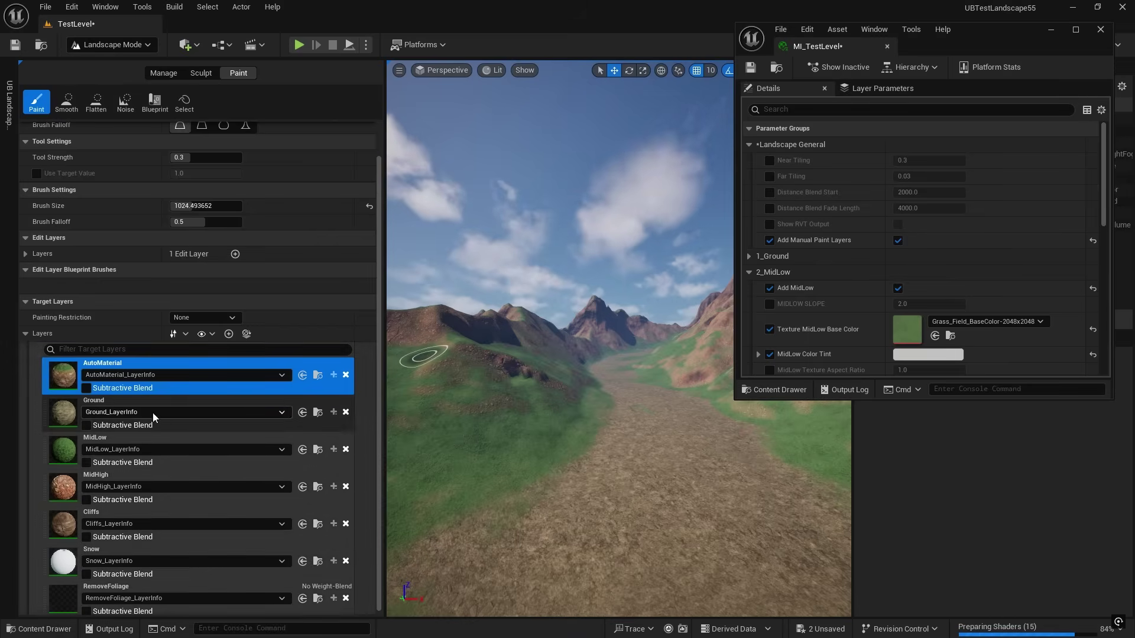
left_click(1100, 29)
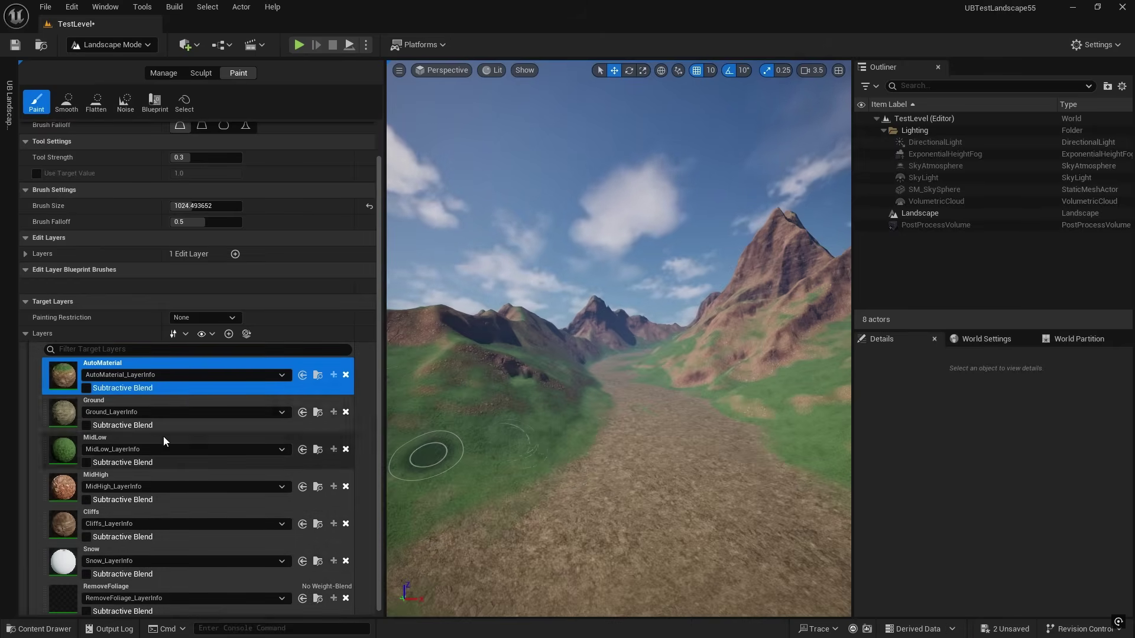
Select the Ground layer and paint a short stroke of it on the grassy slope beside the valley path
left_click(161, 402)
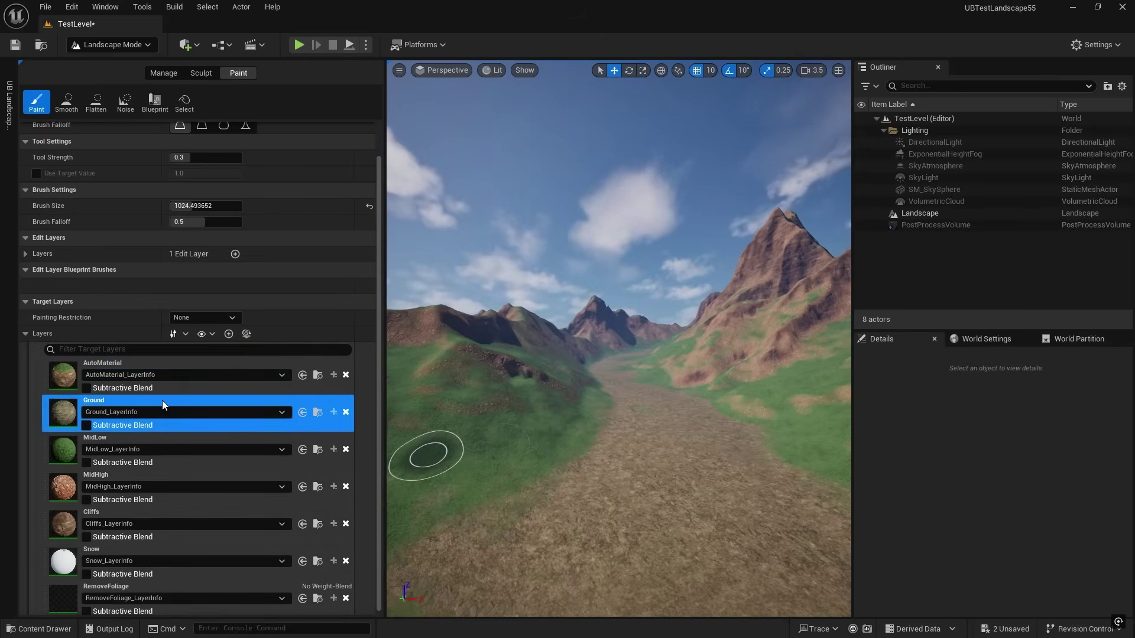
mouse_move(504, 410)
left_mouse_down()
mouse_move(499, 459)
mouse_move(513, 482)
left_mouse_up()
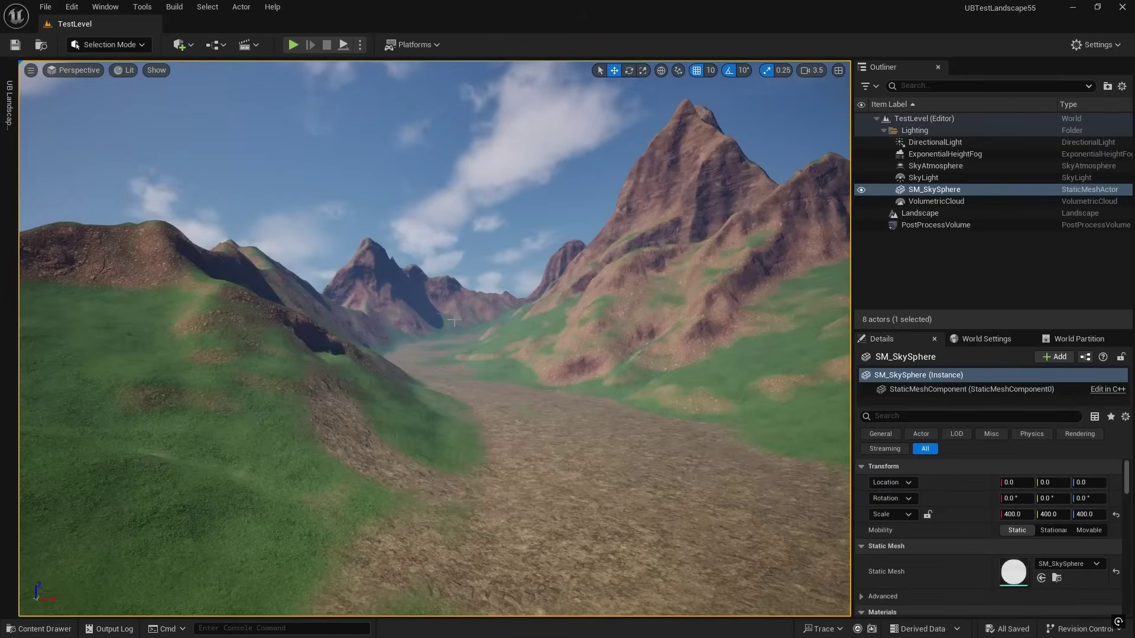
Add PCG_GrassClumps, PCG_Rocks and PCG_Trees from UBLandscapeAuto's PCG folder to the level with the UBAuto Landscape - Add To Level scripted action
key("ctrl+space")
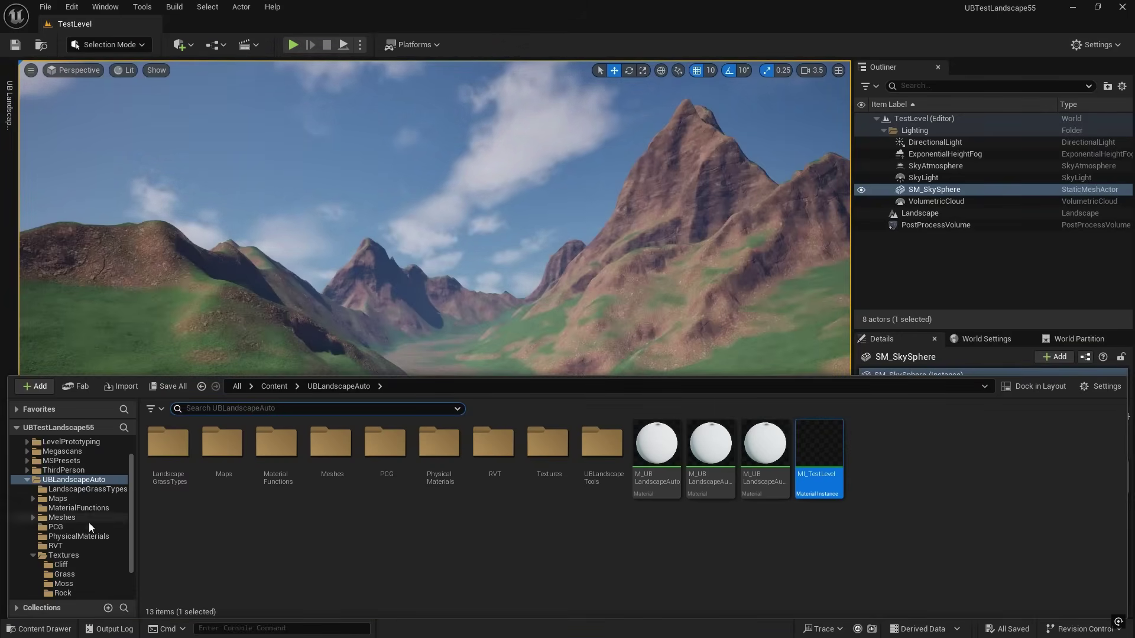
left_click(46, 529)
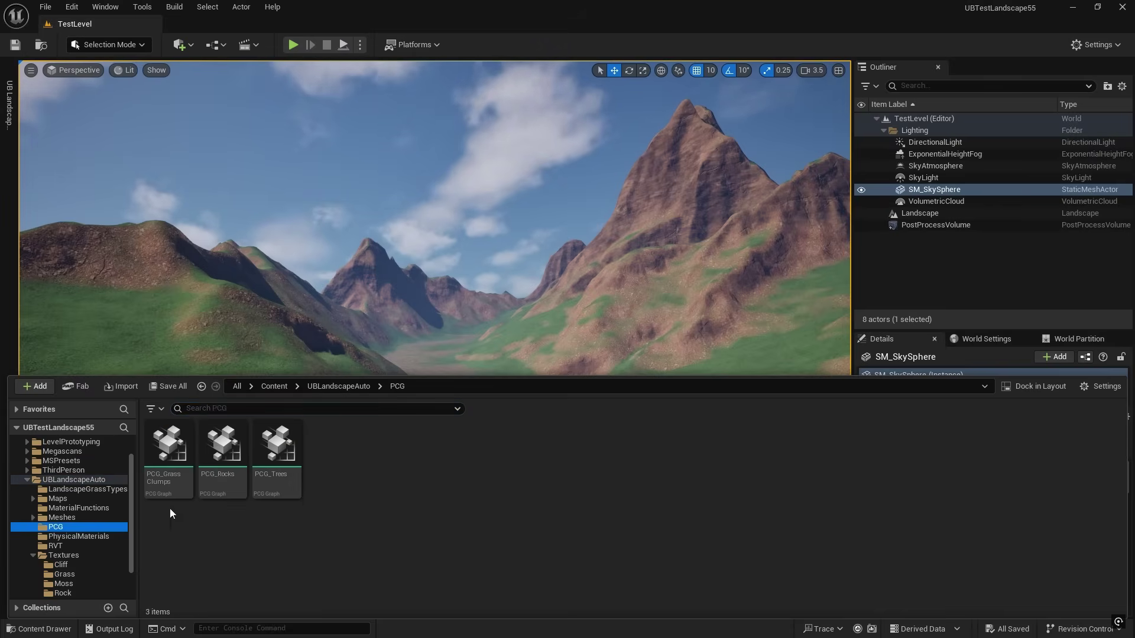
left_click(177, 447)
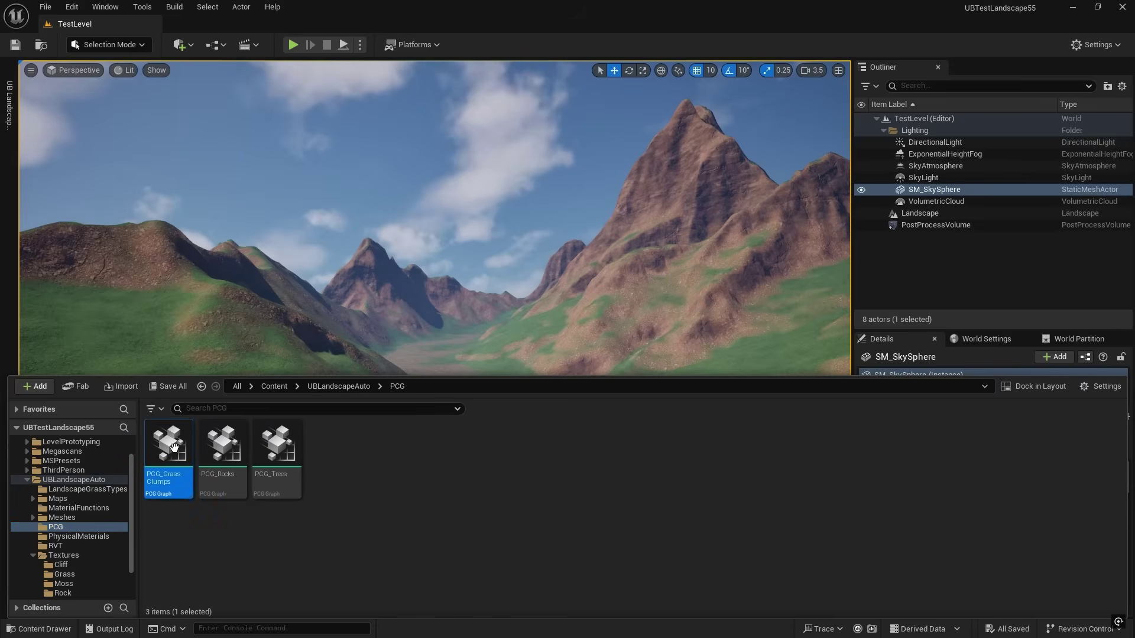
left_click(278, 443, "shift")
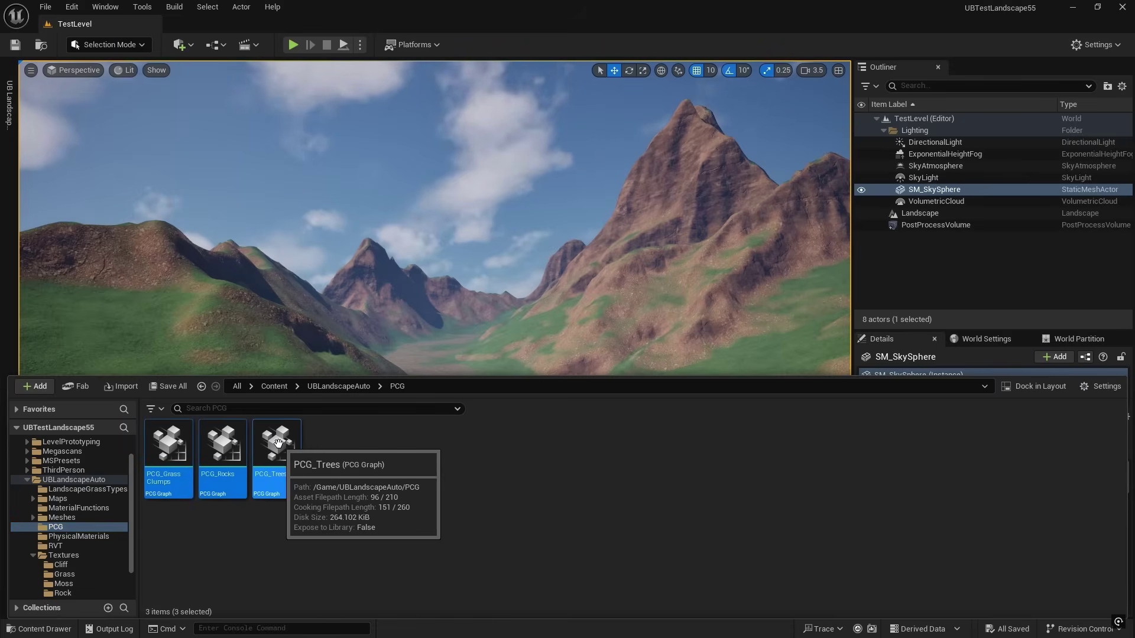
right_click(278, 443)
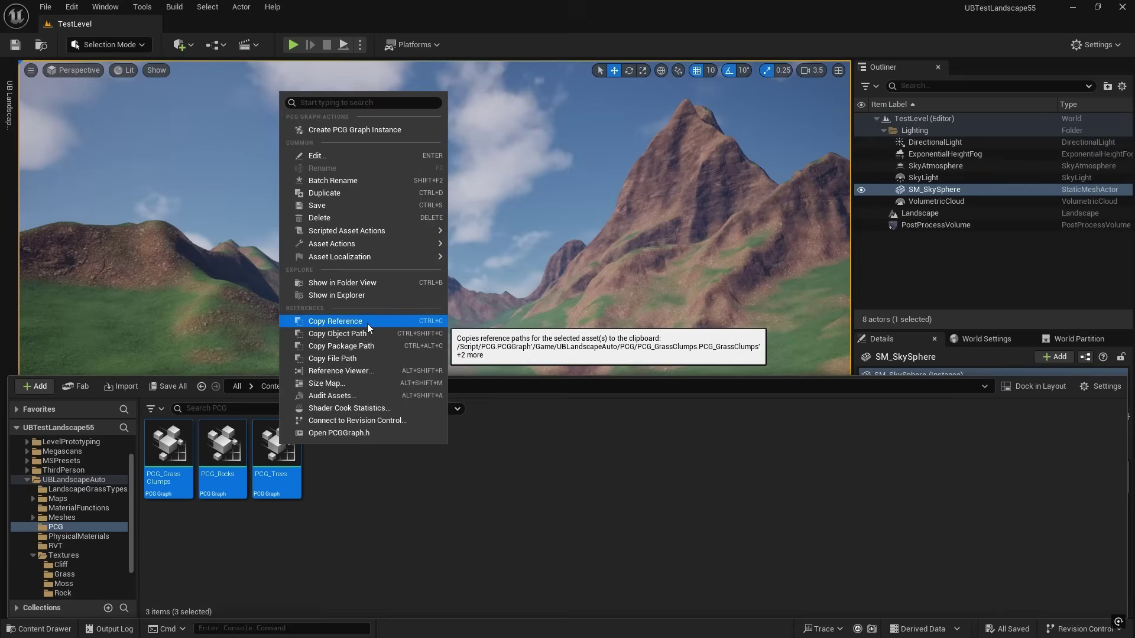
mouse_move(382, 231)
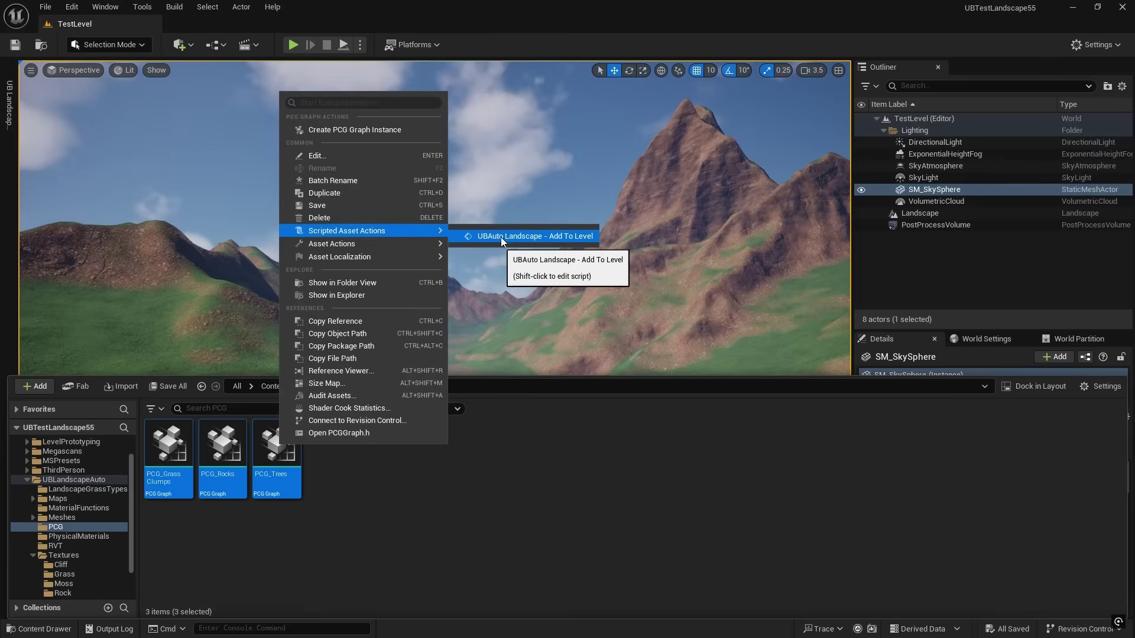
left_click(519, 237)
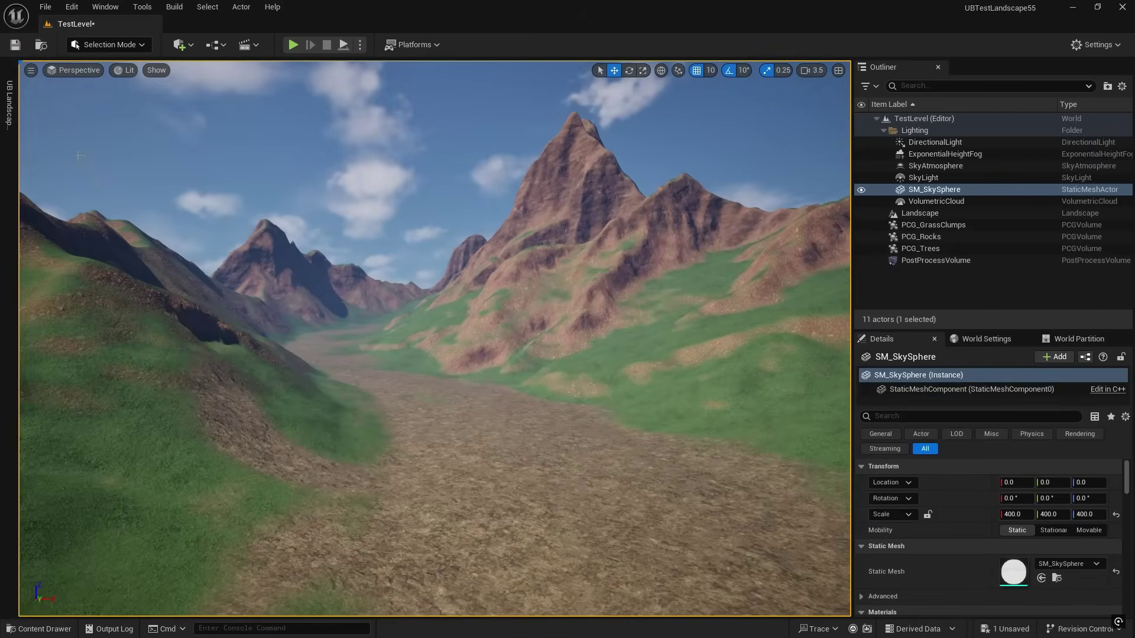
Regenerate the PCG content with UB Landscape Tools and look over the generated trees and grass clumps up close
left_click(9, 104)
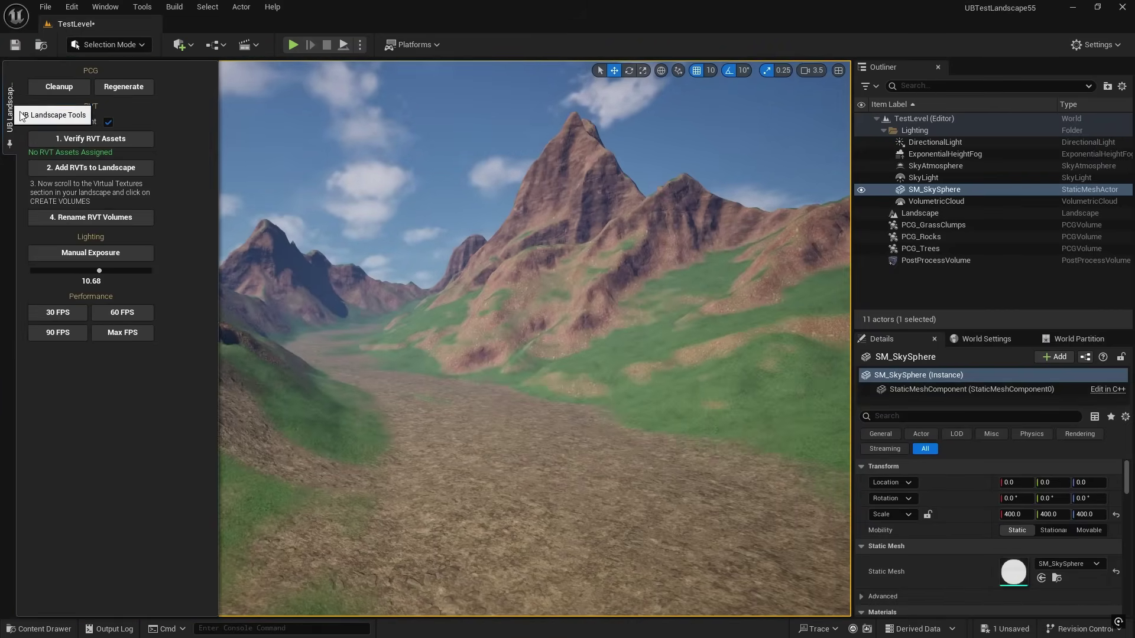
left_click(131, 89)
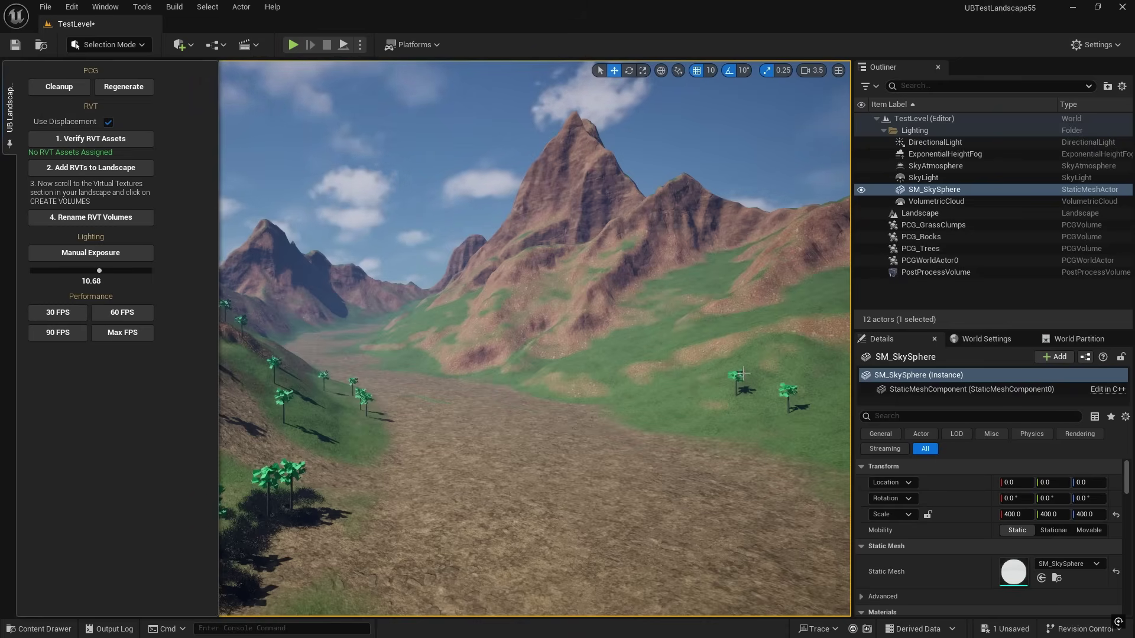
right_click_drag(534, 339, 520, 327)
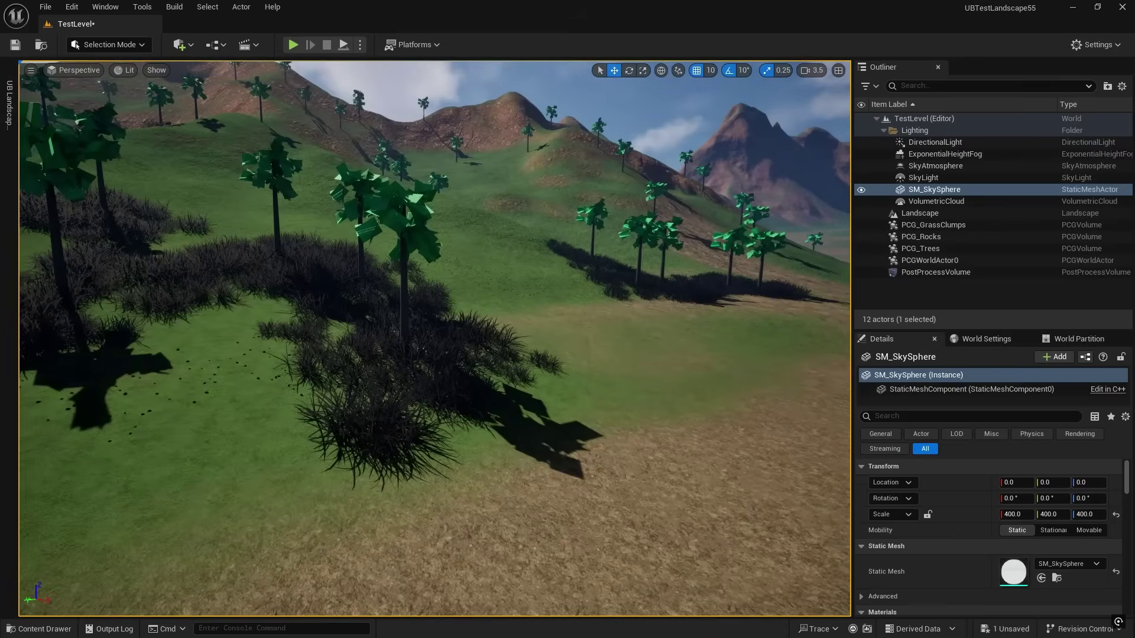
right_click_drag(435, 339, 412, 333)
scroll(501, 331, "down", 2)
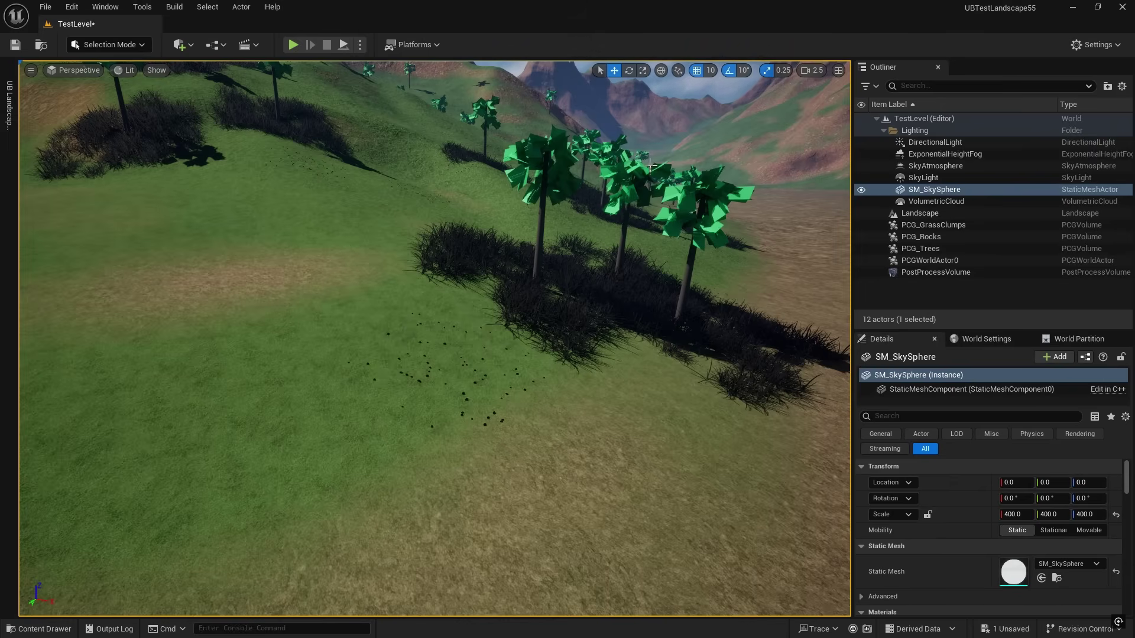
right_click_drag(656, 300, 683, 292)
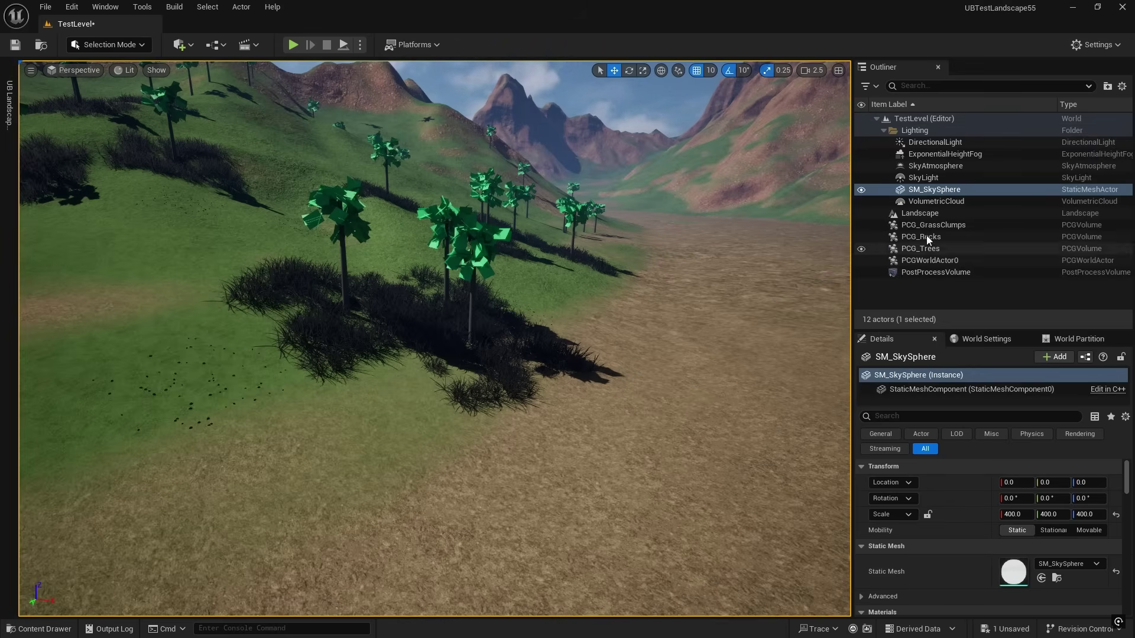
Verify the RVT assets in UB Landscape Tools with Use Displacement enabled
left_click(8, 105)
left_click(94, 138)
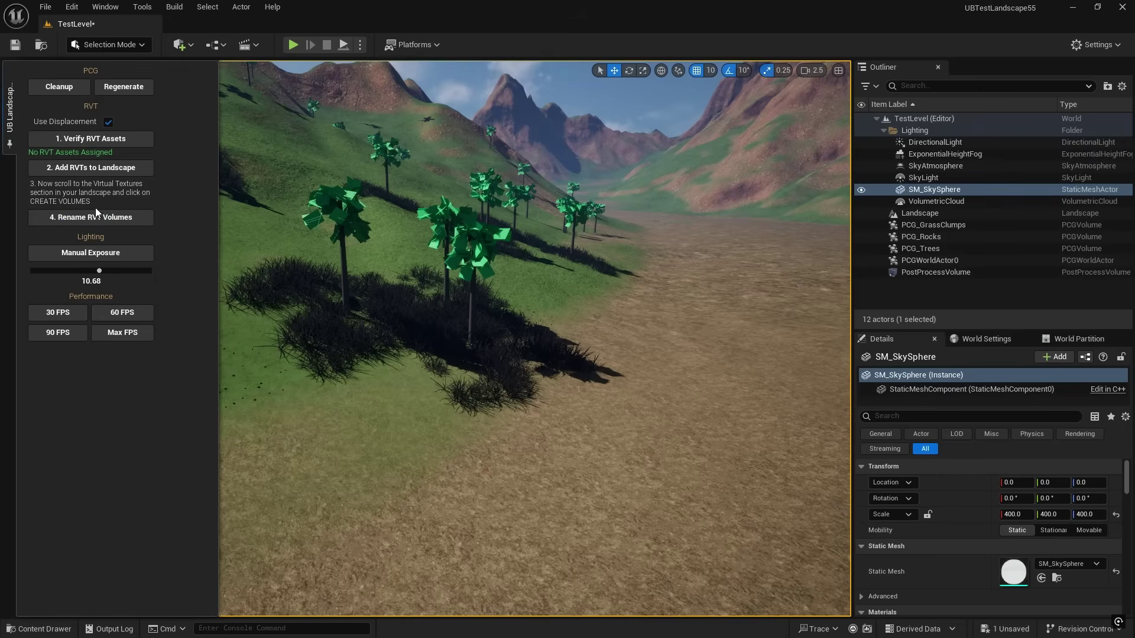
left_click(91, 139)
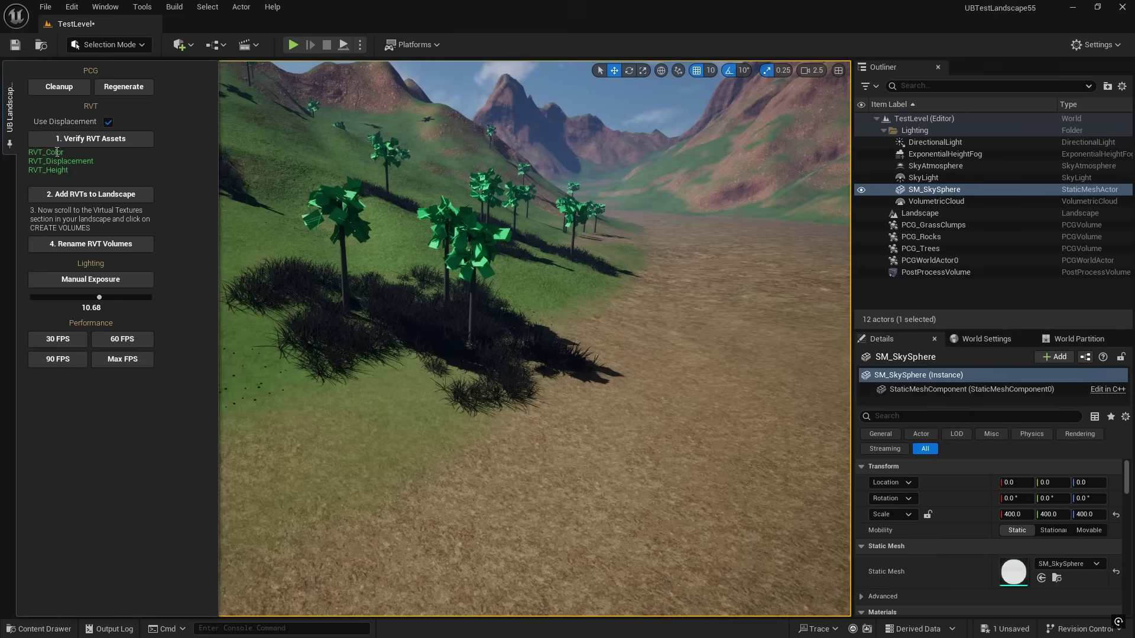
Try verifying the RVT assets with Use Displacement off, and verify them again with it turned back on
left_click(107, 122)
left_click(102, 139)
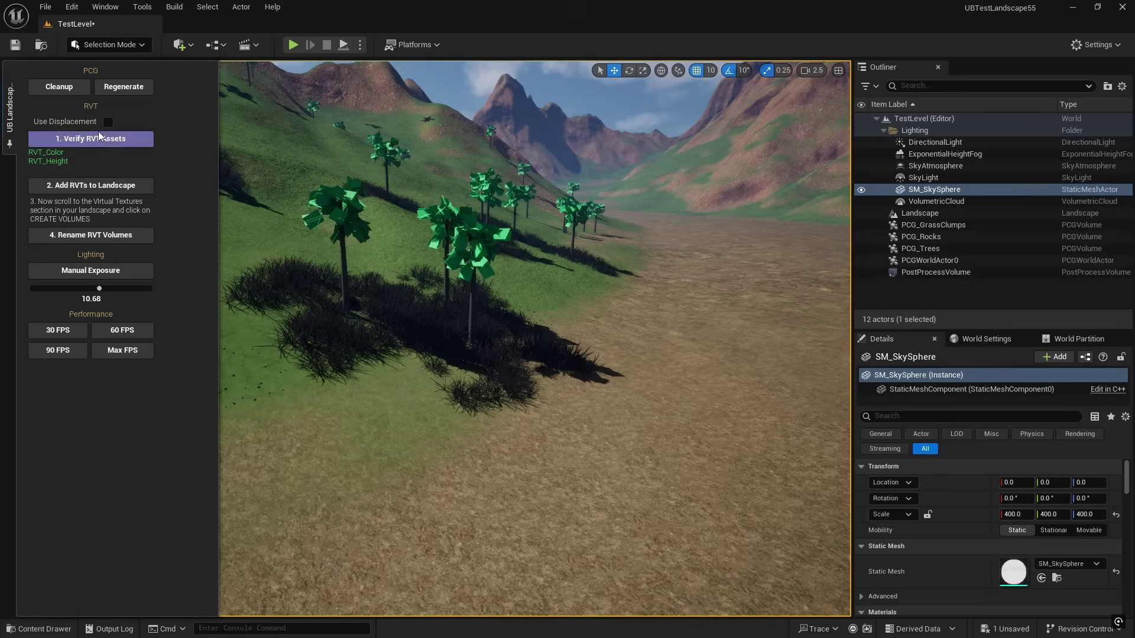
left_click(108, 123)
left_click(96, 138)
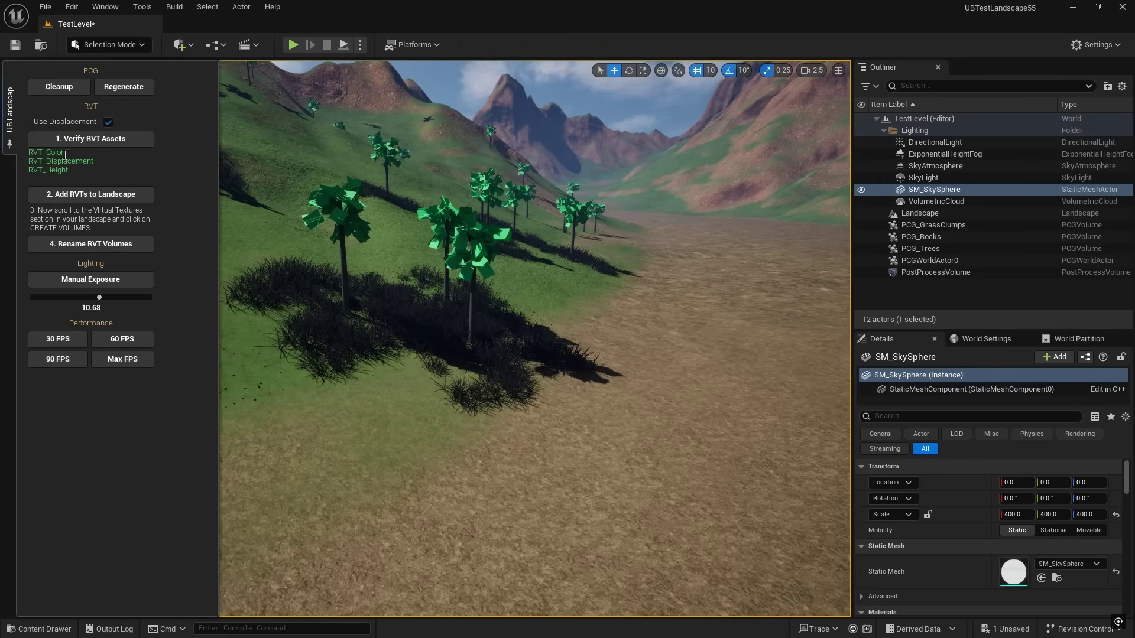
Add the RVTs to the landscape and create volumes for its assigned runtime virtual textures
left_click(93, 193)
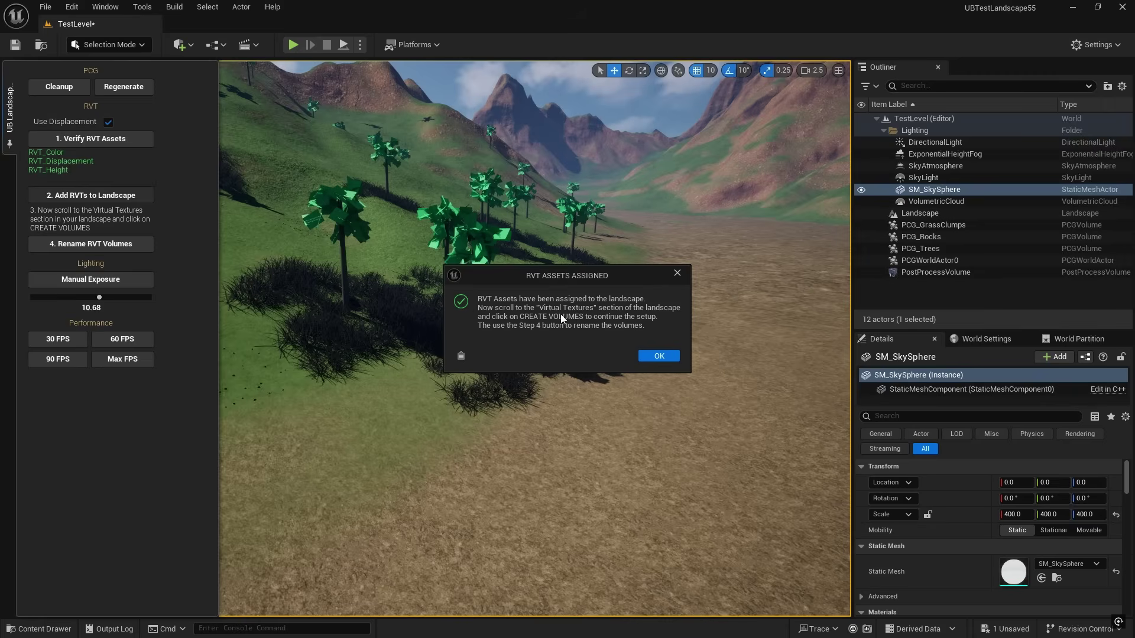
left_click(657, 355)
left_click(930, 211)
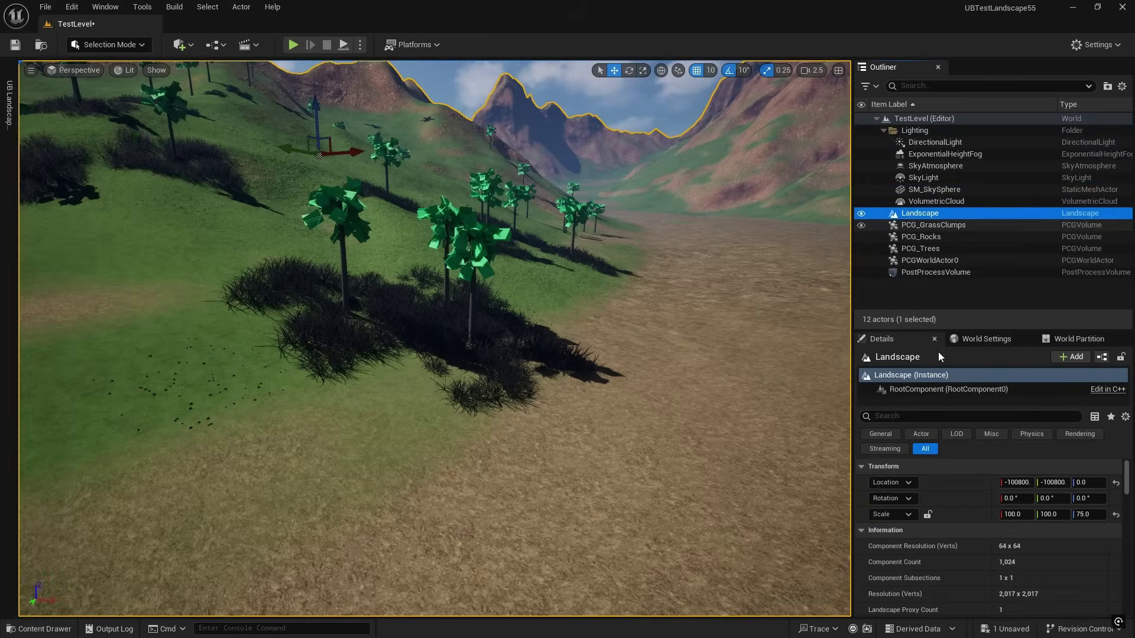
scroll(955, 513, "down", 6)
scroll(955, 515, "down", 8)
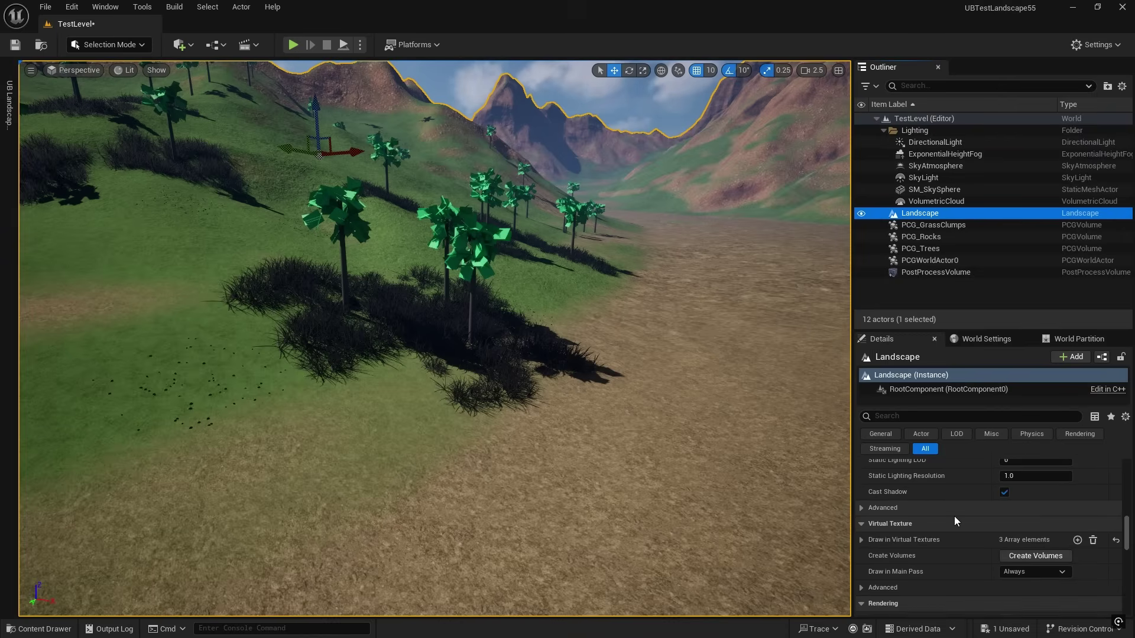
scroll(954, 516, "down", 2)
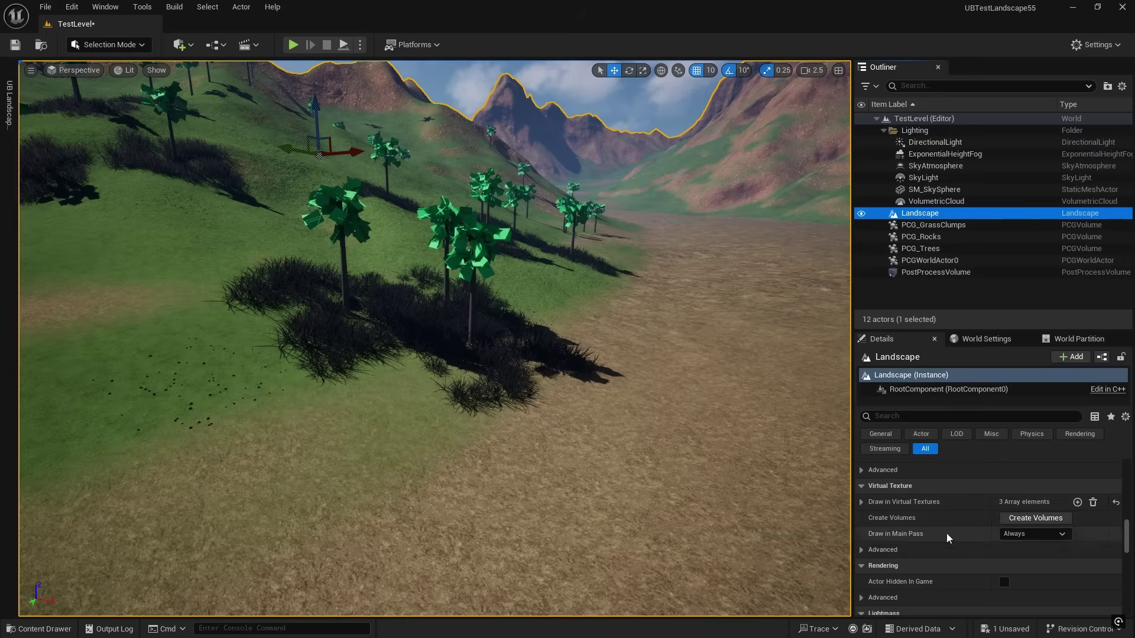
left_click(861, 502)
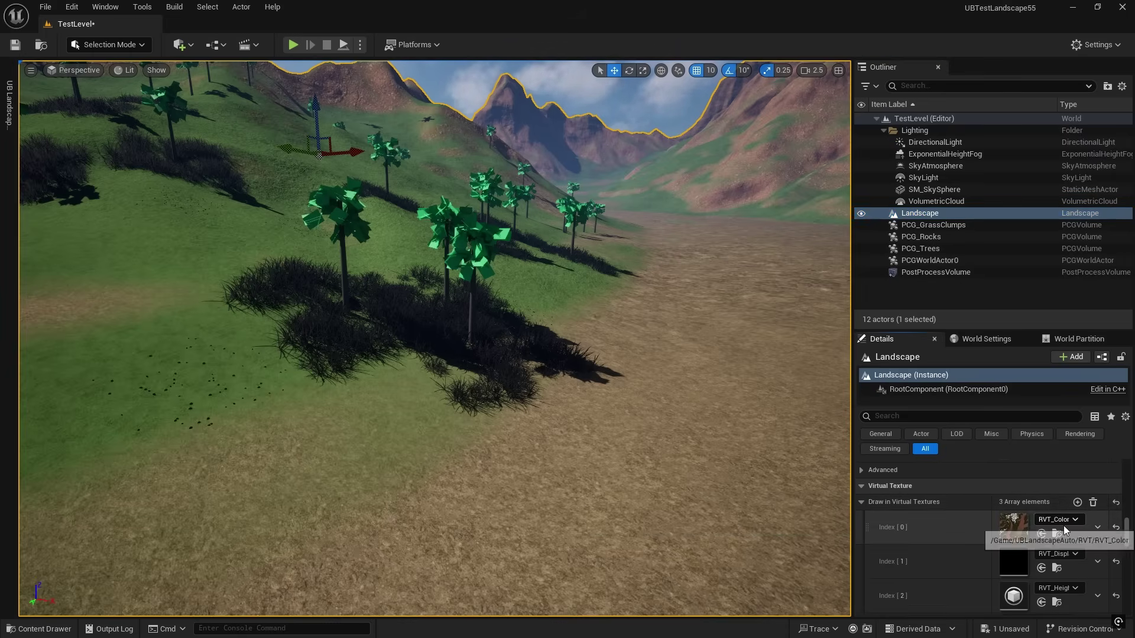
scroll(957, 510, "down", 2)
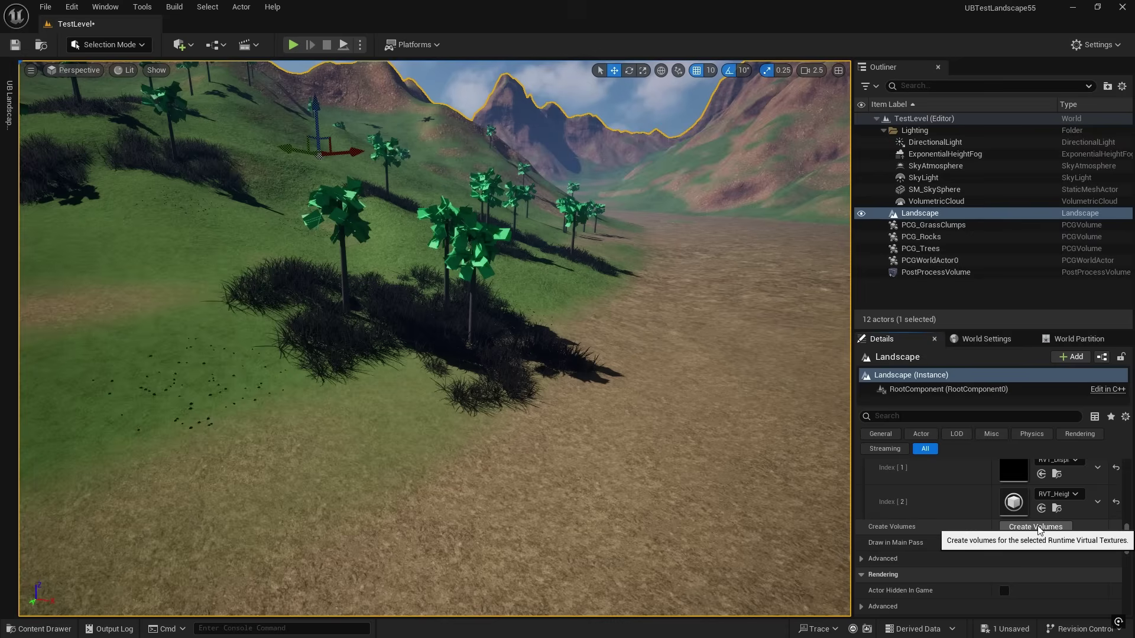
left_click(1038, 527)
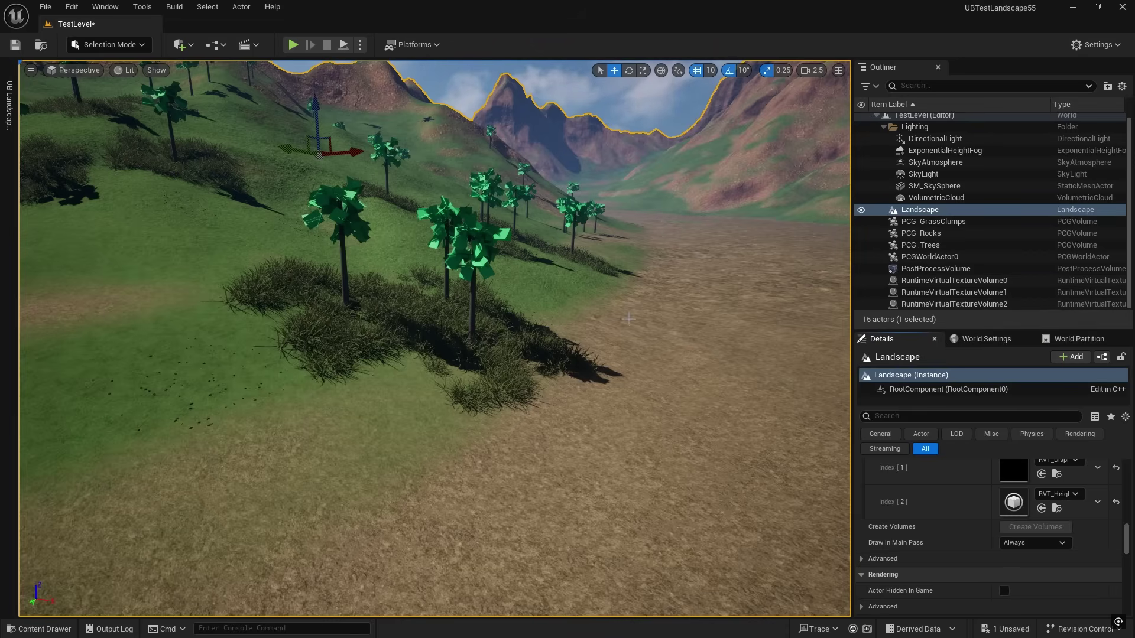
Rename the new RVT volumes with UB Landscape Tools and look over the vegetation on the slope
left_click(9, 109)
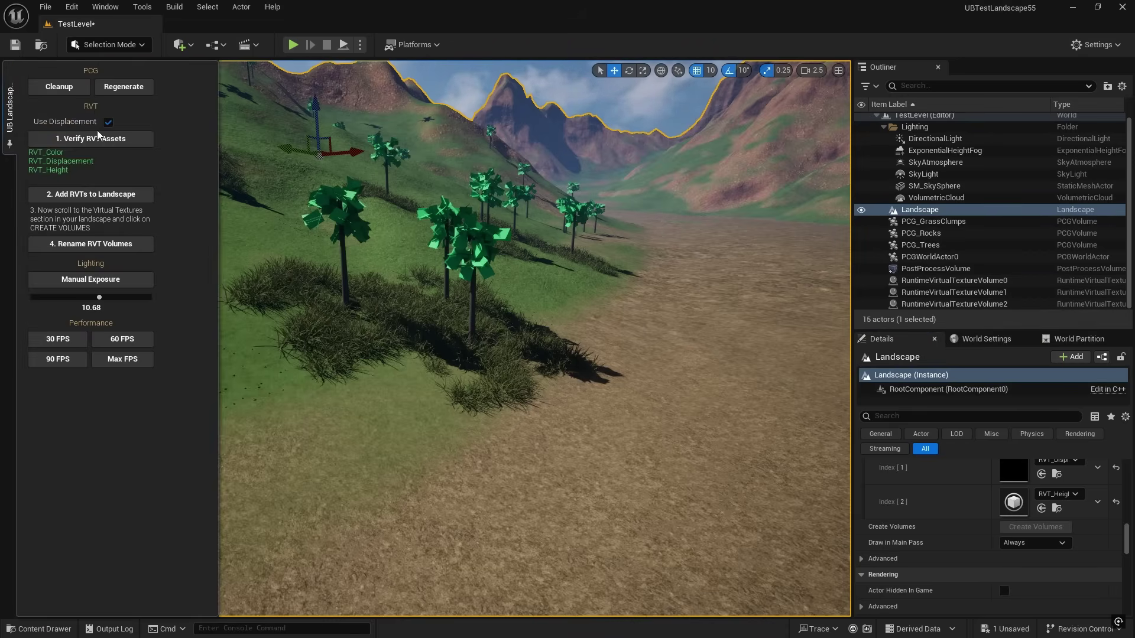
left_click(99, 244)
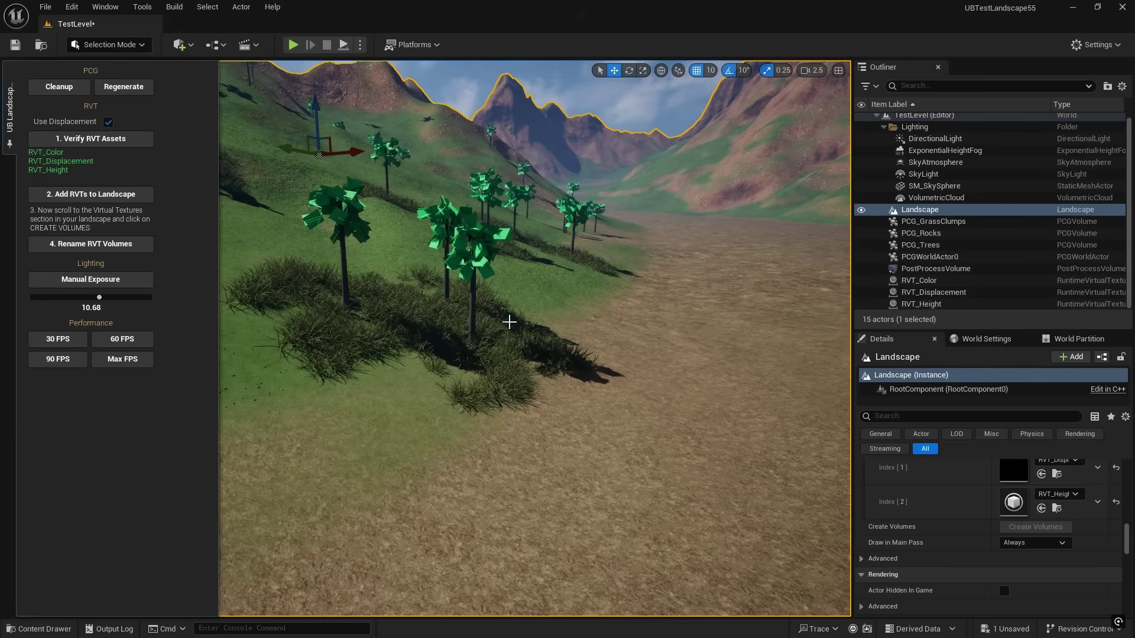
right_click_drag(678, 301, 621, 310)
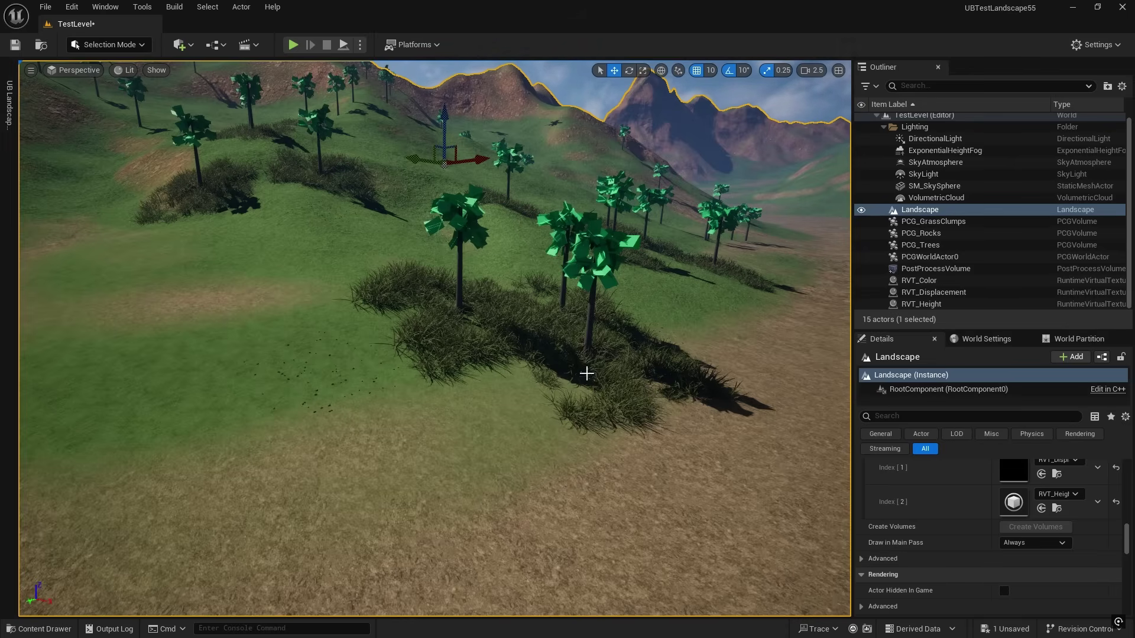
Enable the Landscape Layer and Grass Mesh parameter overrides on the PCG component of PCG_GrassClumps
mouse_move(521, 353)
right_mouse_down()
mouse_move(543, 352)
mouse_move(529, 358)
right_mouse_up()
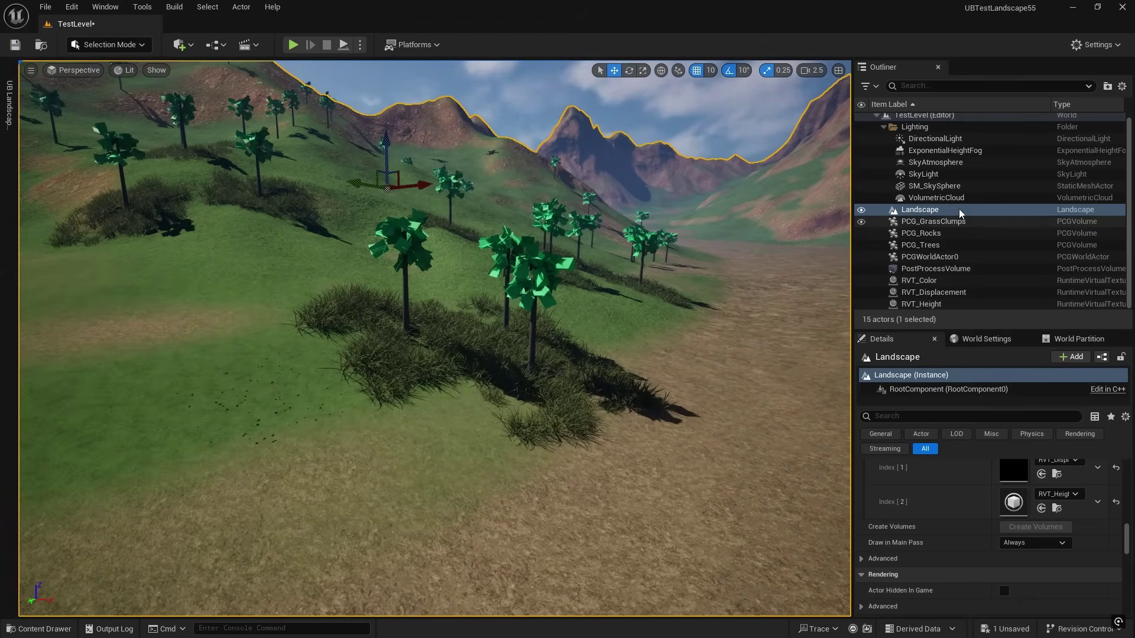
left_click(939, 221)
left_click(920, 395)
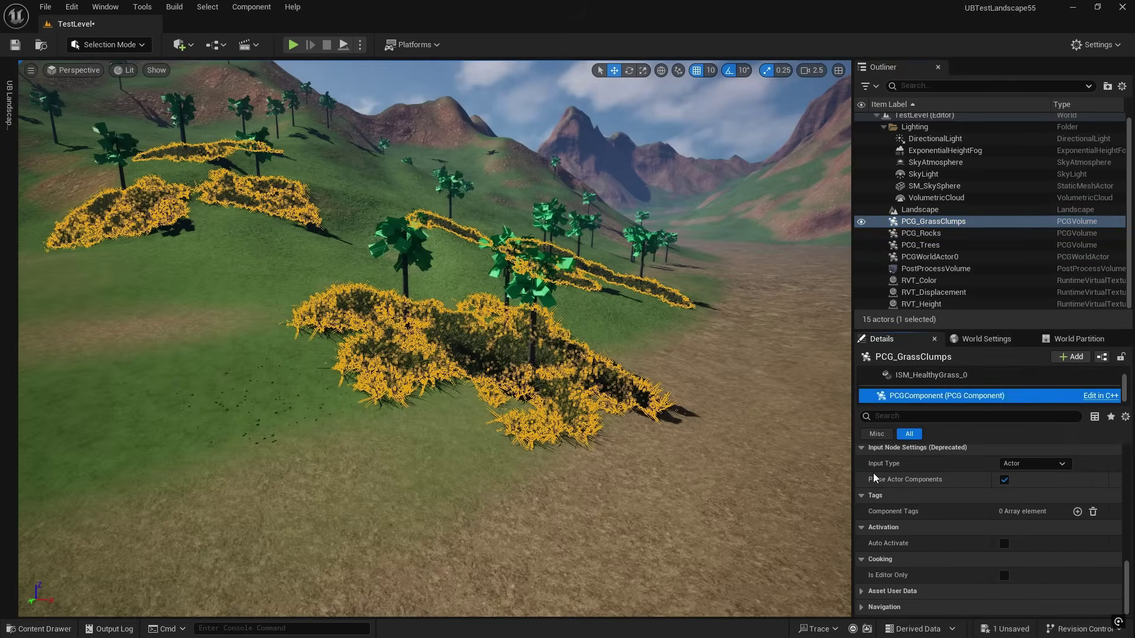
scroll(911, 469, "up", 5)
scroll(920, 474, "down", 10)
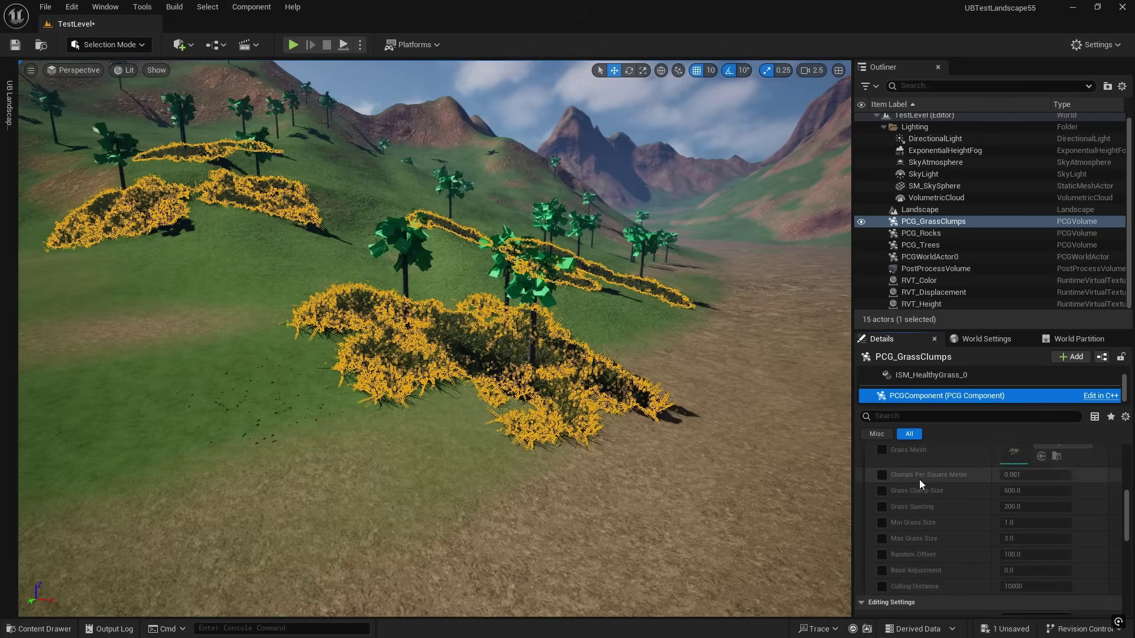
scroll(919, 480, "up", 2)
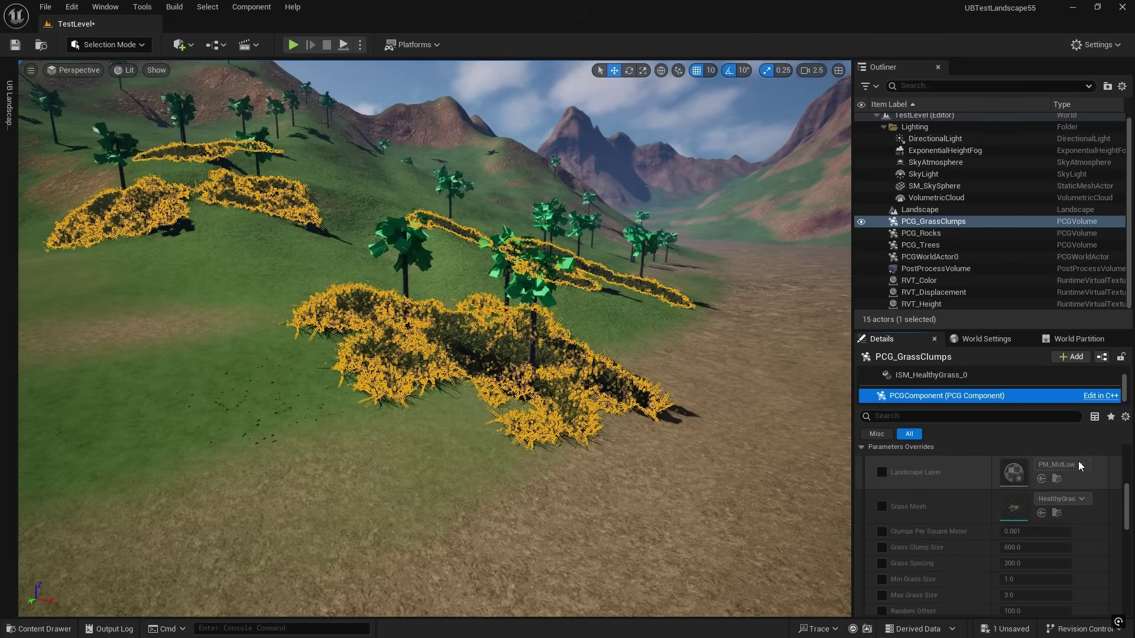
left_click(882, 471)
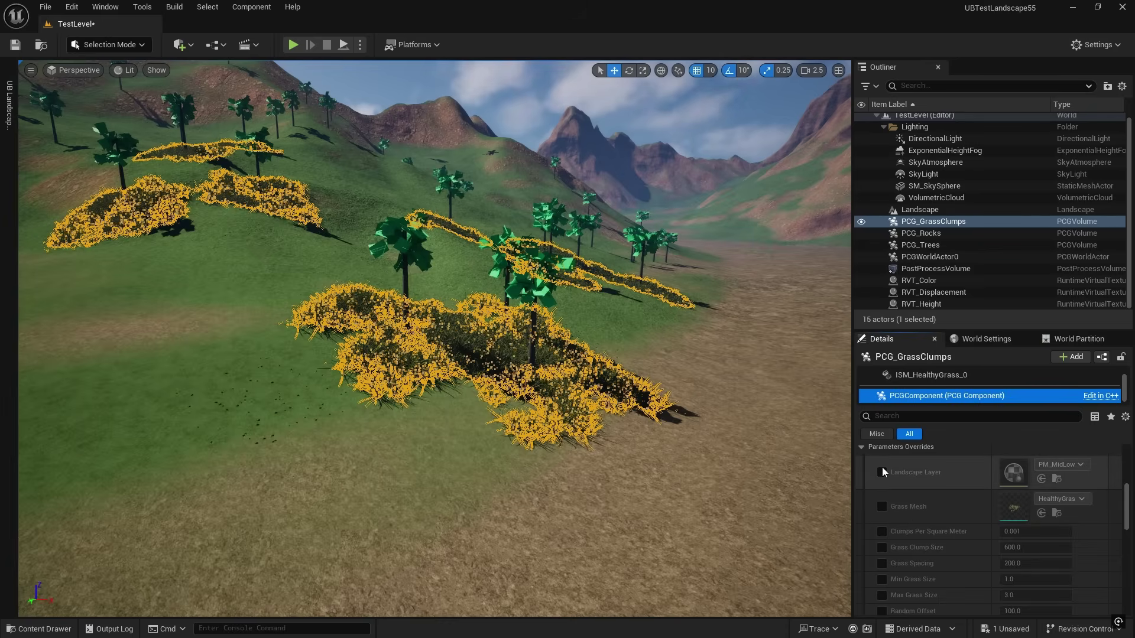
left_click(882, 507)
scroll(928, 499, "down", 2)
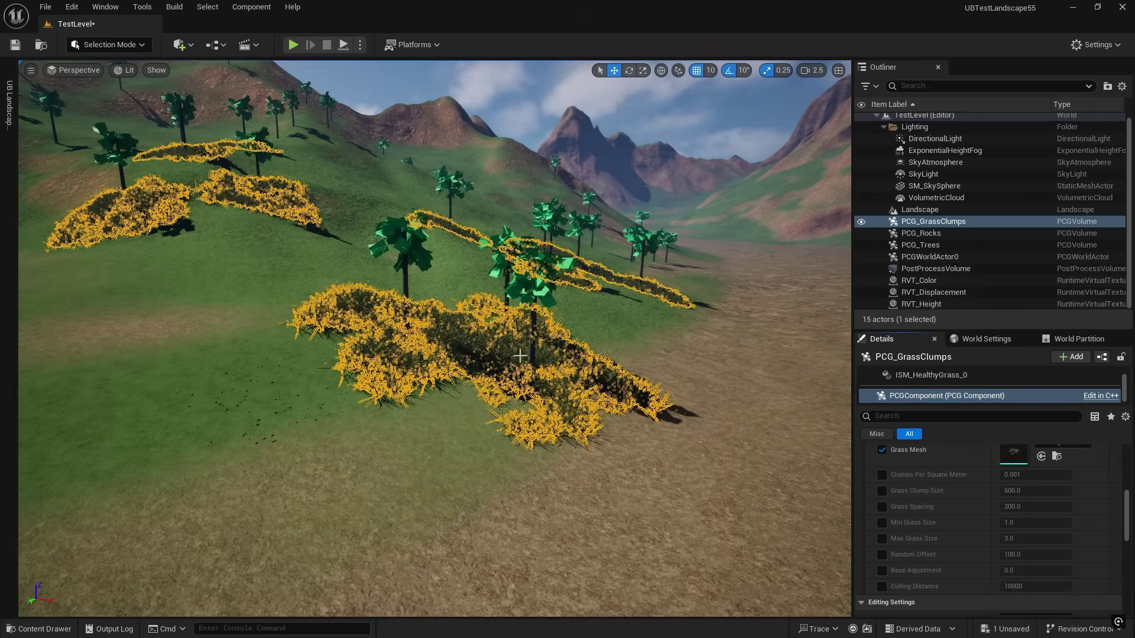
Override Clumps Per Square Meter on PCG_GrassClumps with 0.01 and view the regenerated grass on the slope
left_click(881, 476)
left_click(1034, 475)
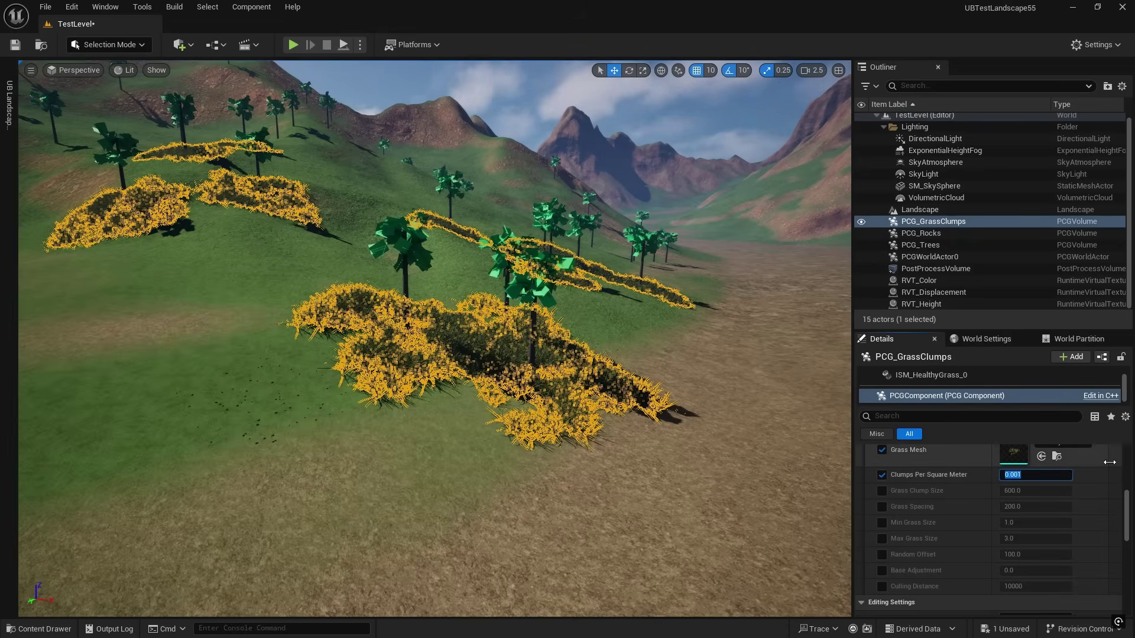
type(".0")
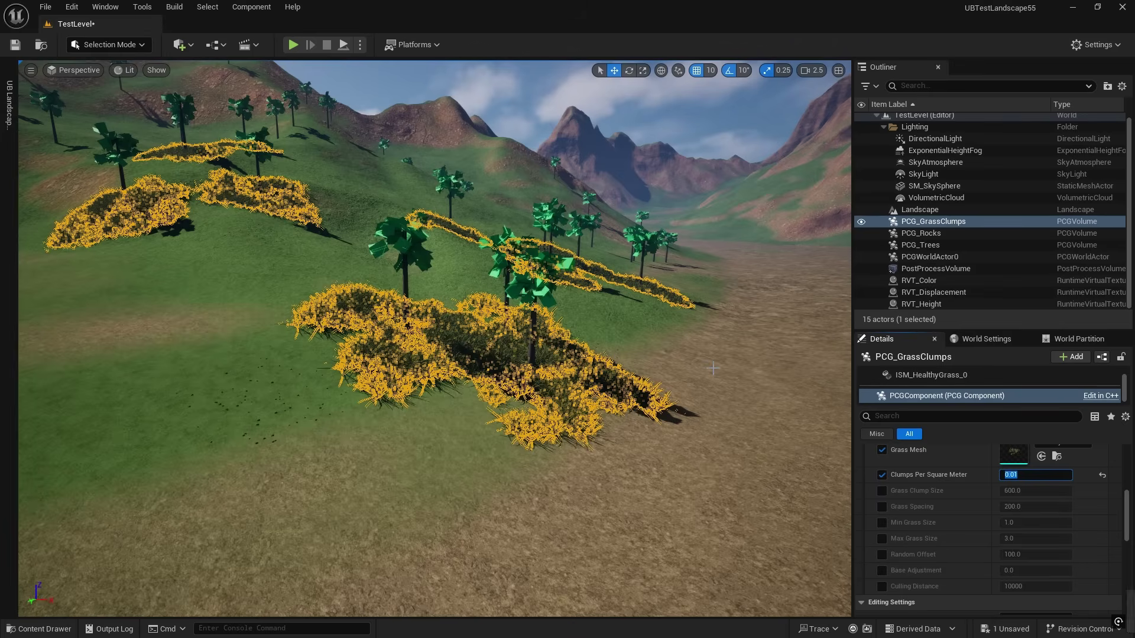
key("Return")
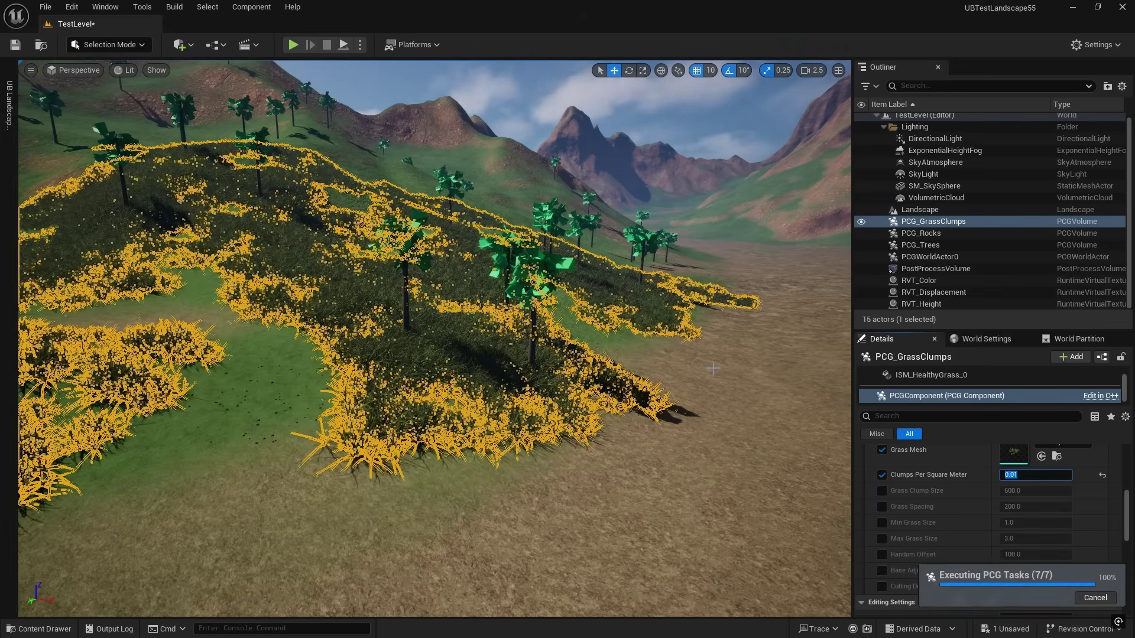
left_click(717, 371)
right_click_drag(519, 444, 520, 444)
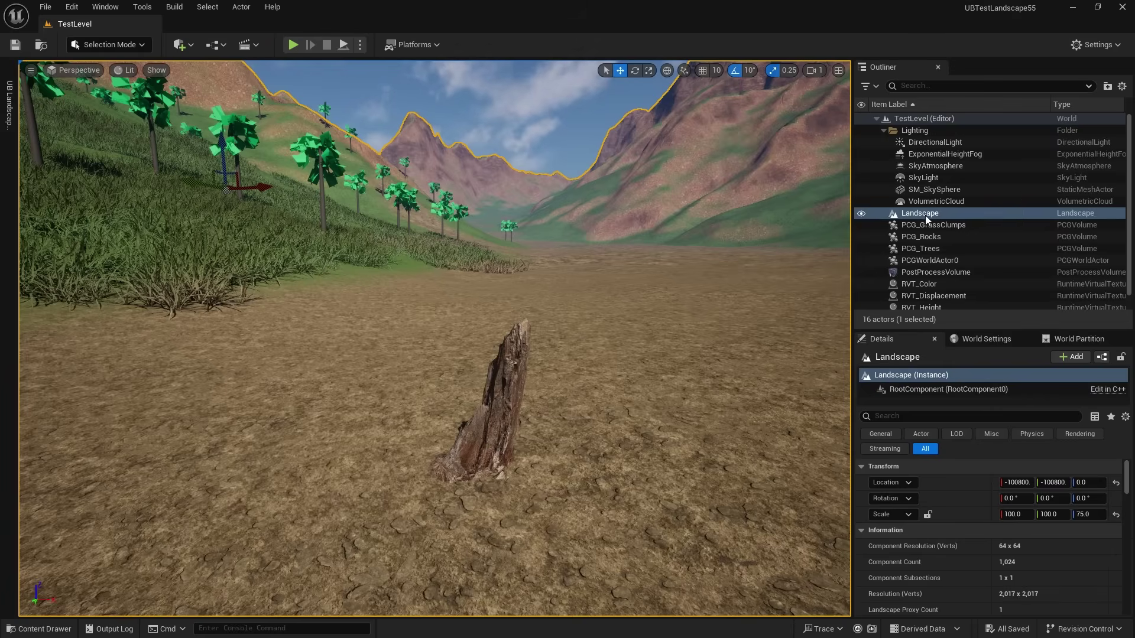
Open the rotten tree stump's material instance and, from it, the parent material M_MS_Default_Material
left_click(496, 410)
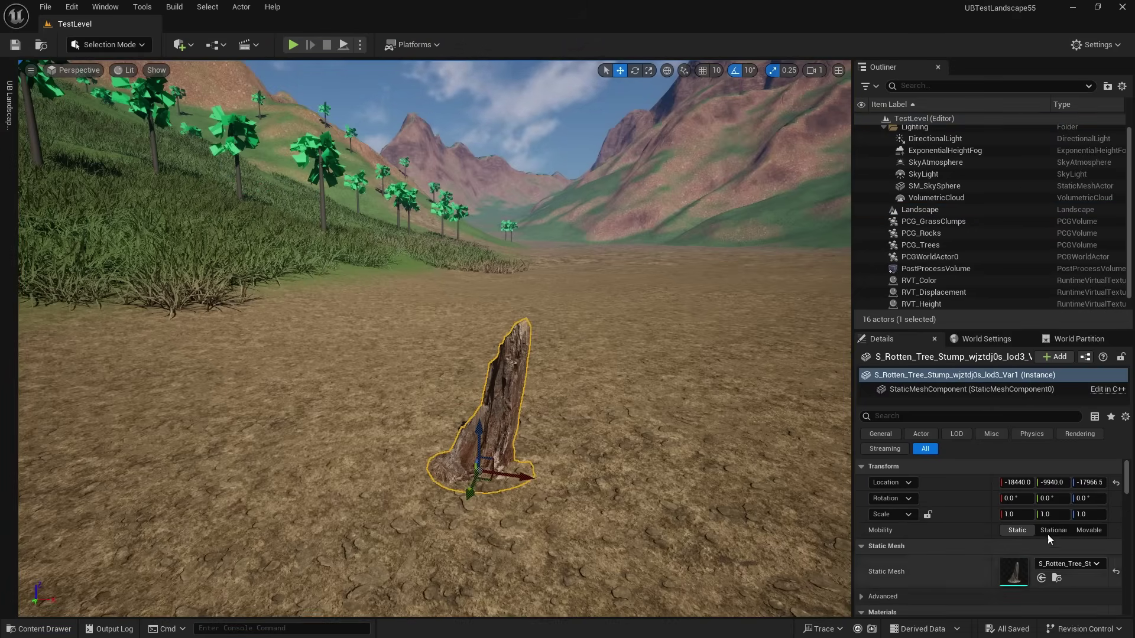
scroll(963, 513, "down", 2)
scroll(963, 513, "down", 1)
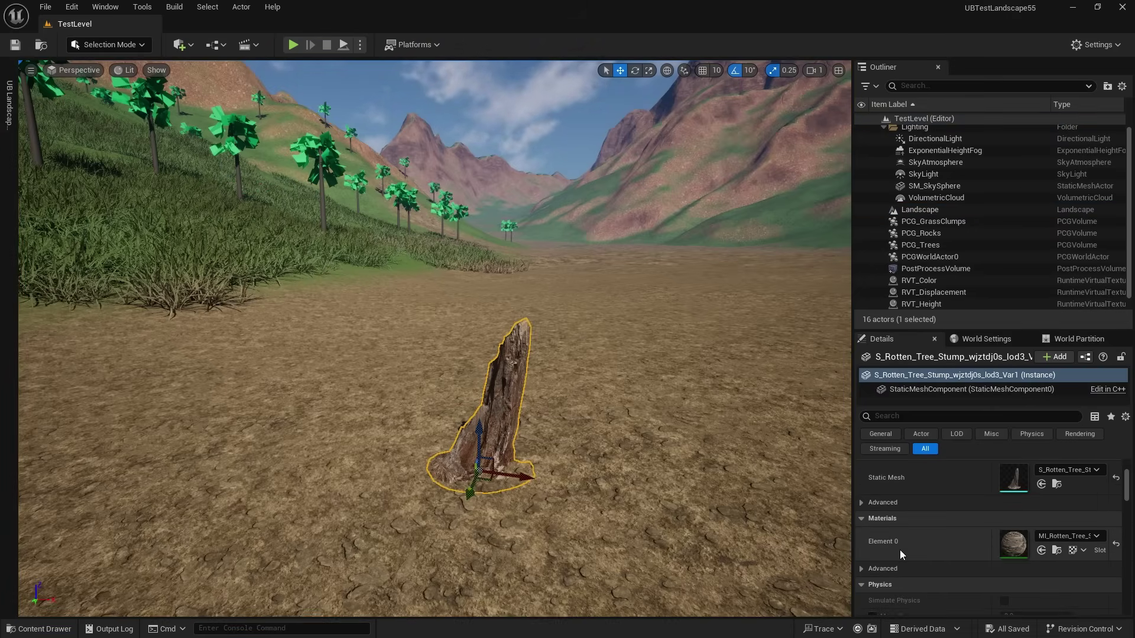
double_click(1013, 549)
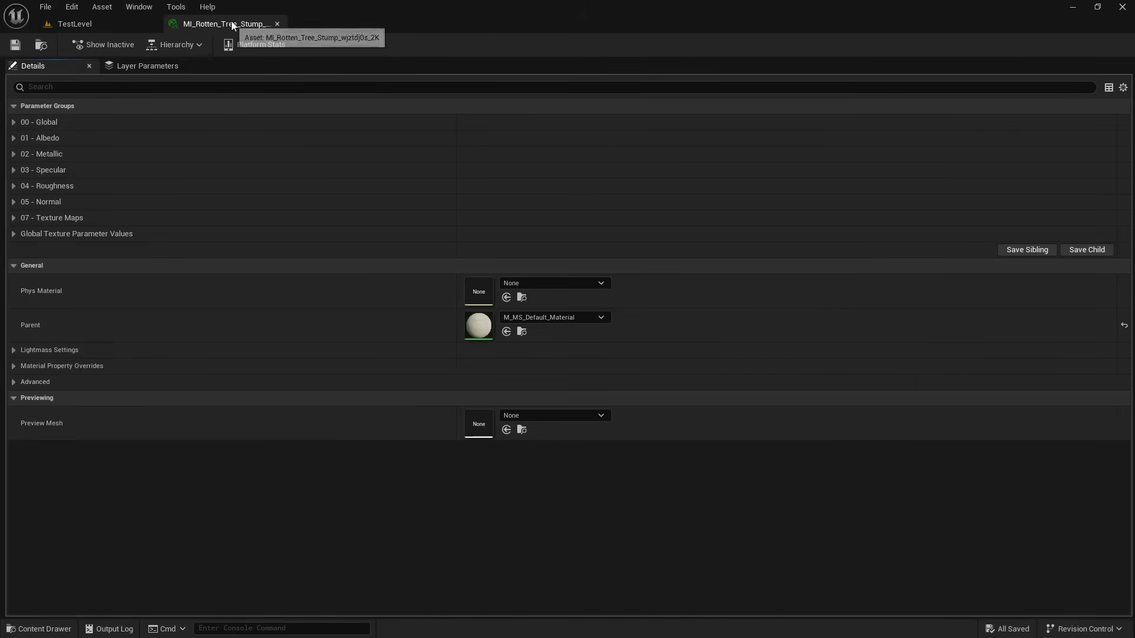
left_click(199, 45)
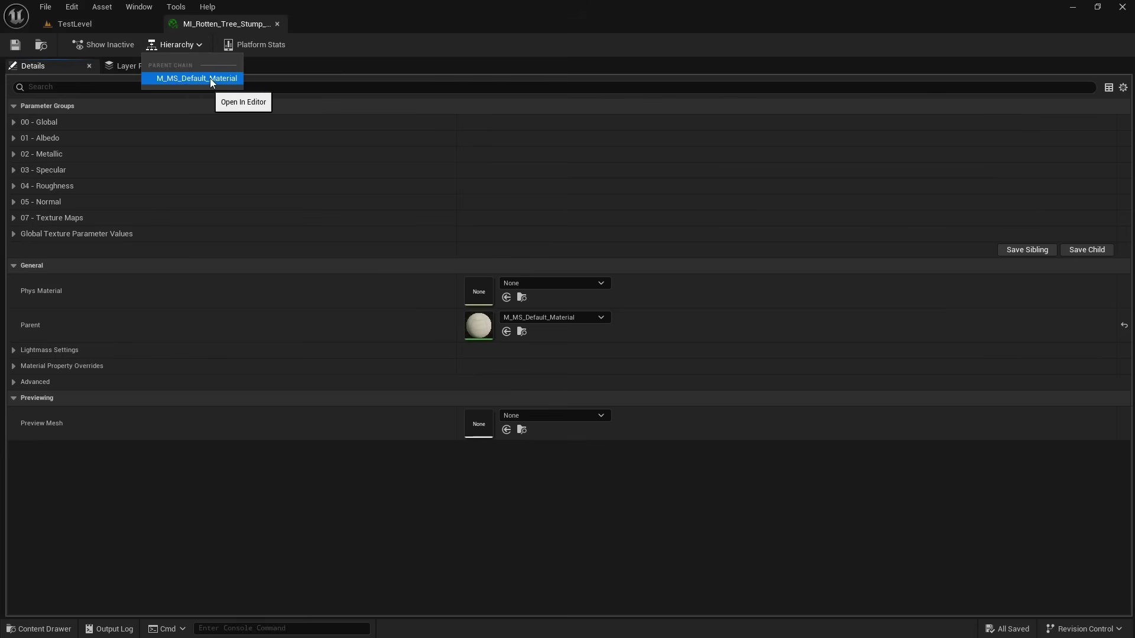
left_click(209, 79)
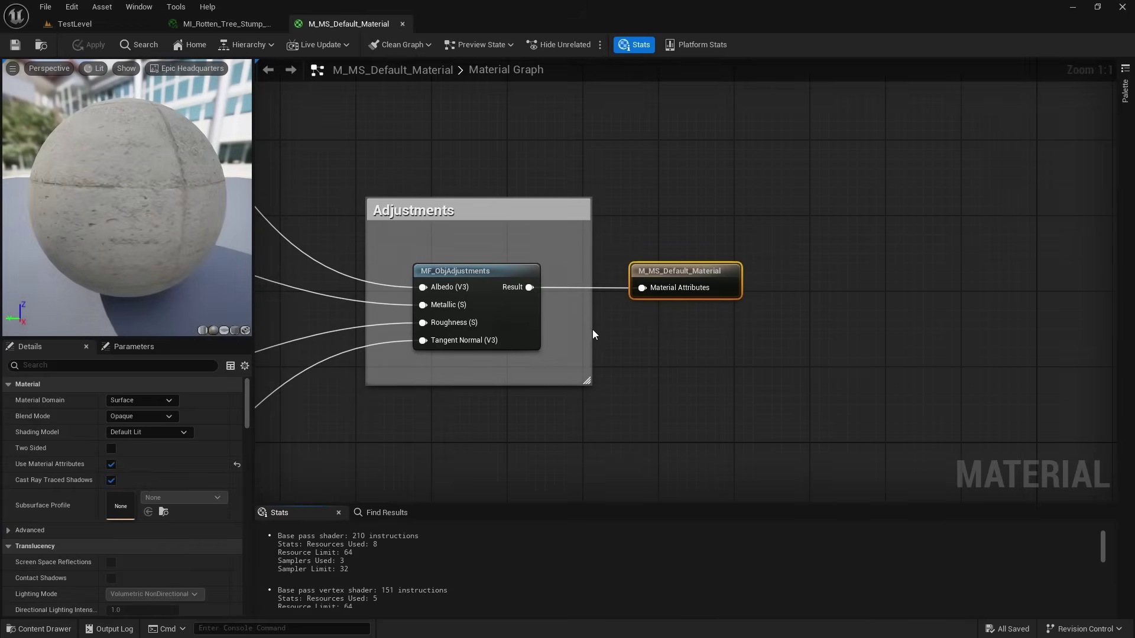
Make room before the material's result node and add an MF_RVT_Blend_using_MA function node there
scroll(590, 328, "down", 2)
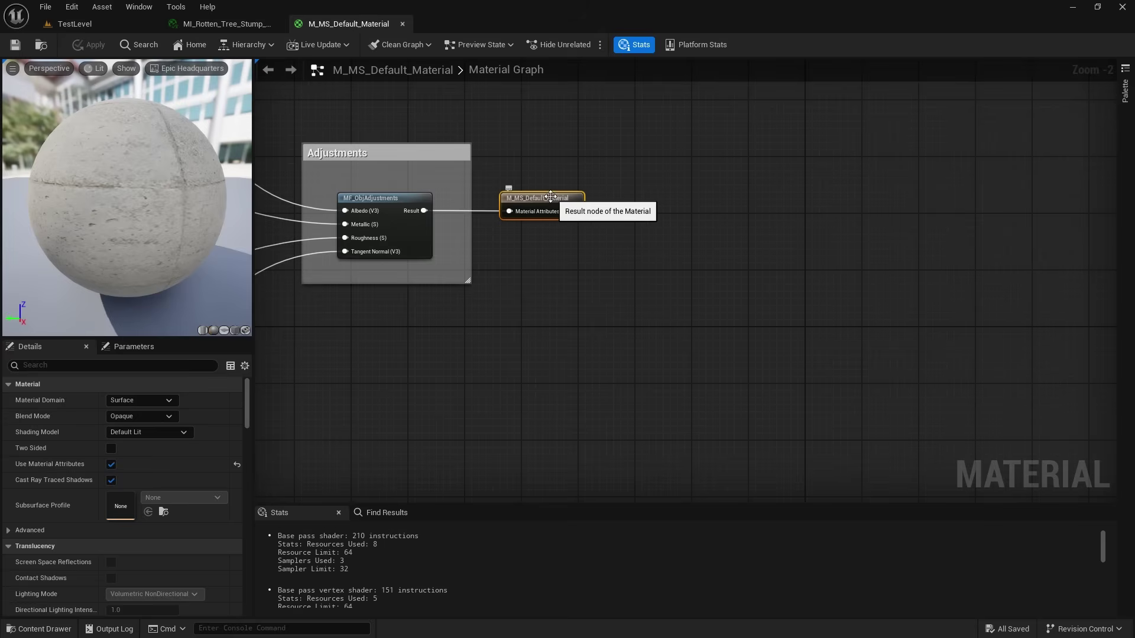
left_click_drag(544, 197, 777, 199)
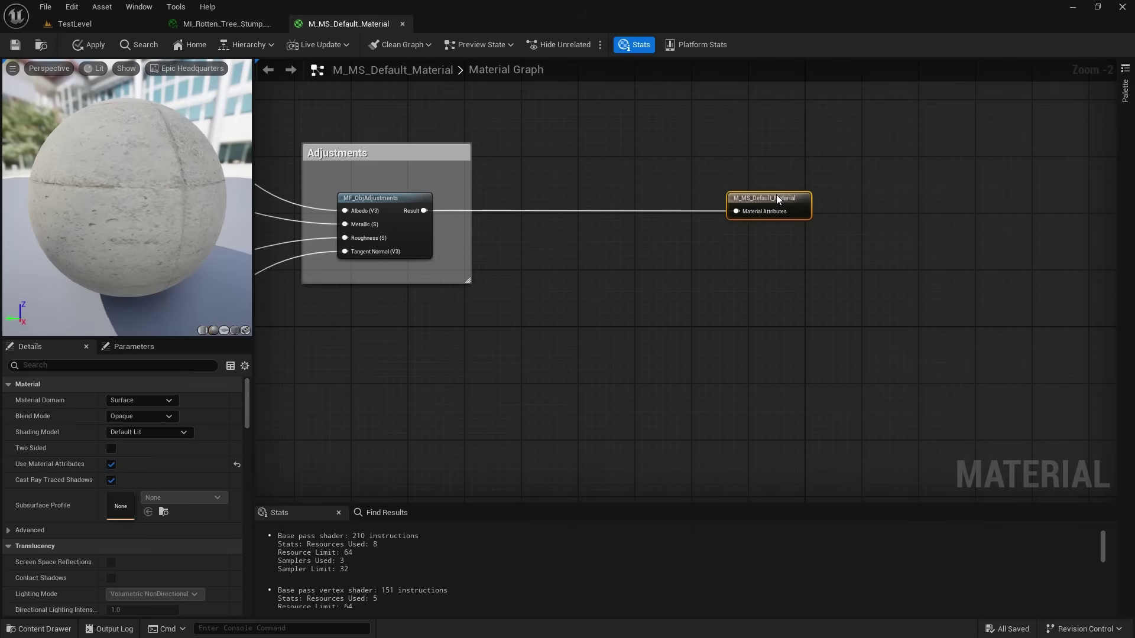
right_click_drag(701, 245, 749, 245)
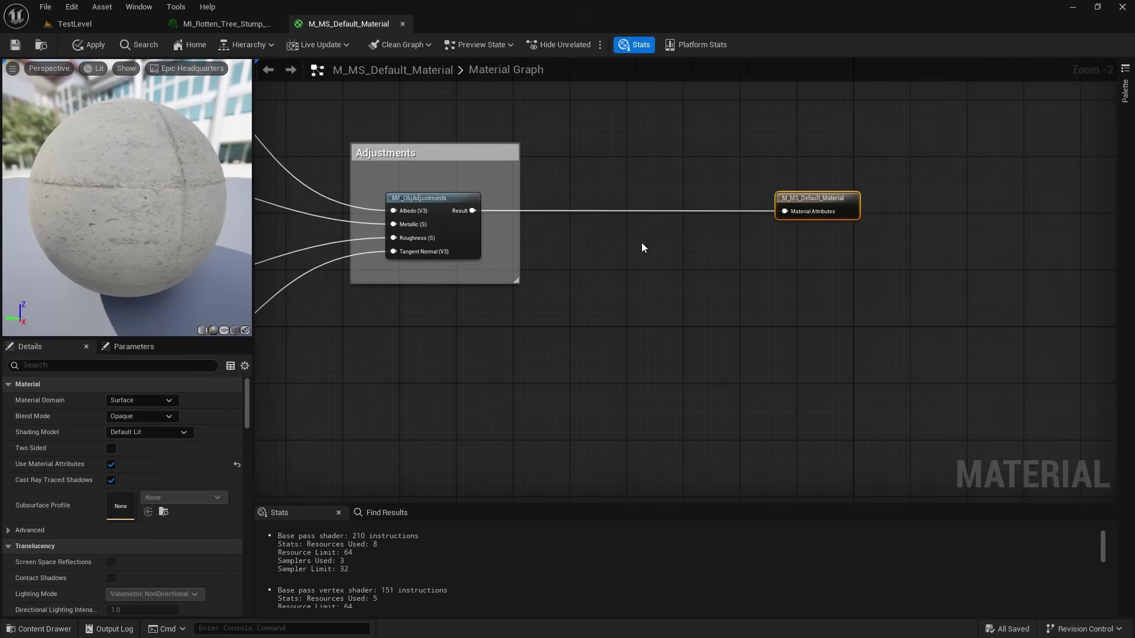
right_click(635, 235)
type("rvt")
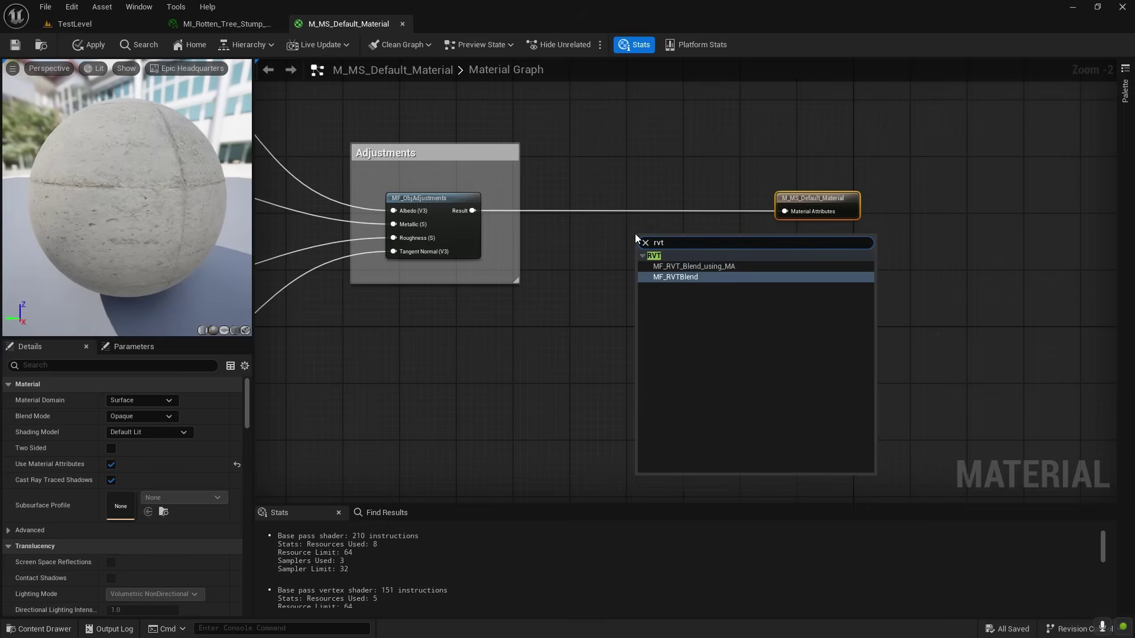
left_click(699, 266)
left_click_drag(675, 239, 624, 233)
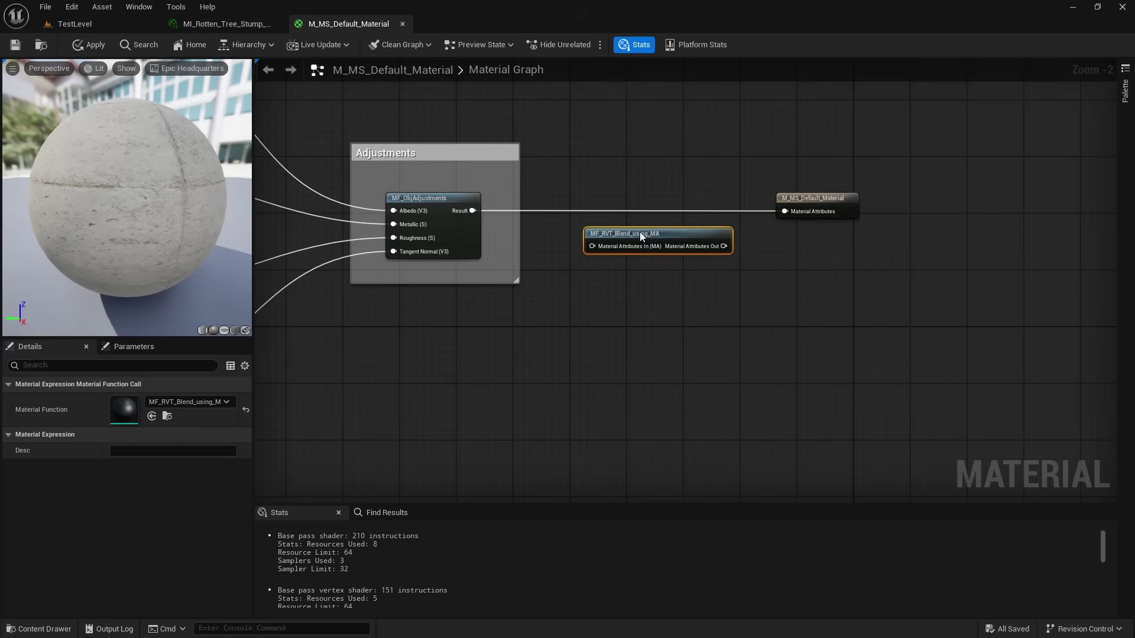
Wire MF_RVT_Blend_using_MA between the MF_ObjAdjustments result and the Material Attributes input, and align the nodes in a row
left_click_drag(472, 211, 591, 246)
left_click_drag(725, 245, 786, 211)
left_click_drag(616, 227, 581, 197)
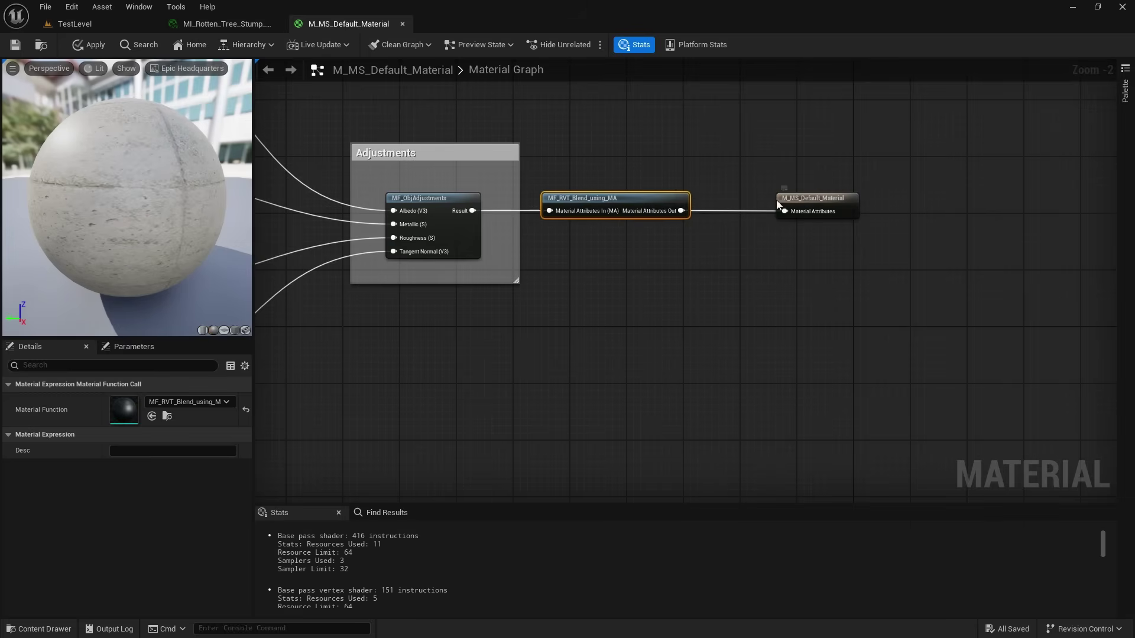
left_click_drag(809, 200, 767, 200)
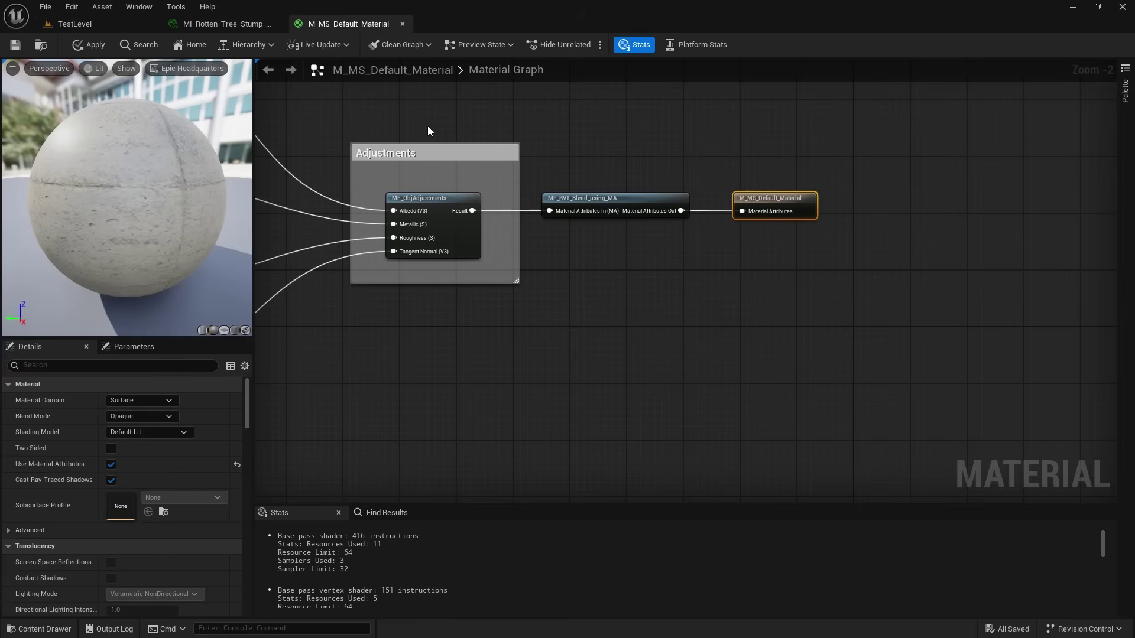
Undock the stump's material instance editor into a floating window above the TestLevel view
left_click(94, 23)
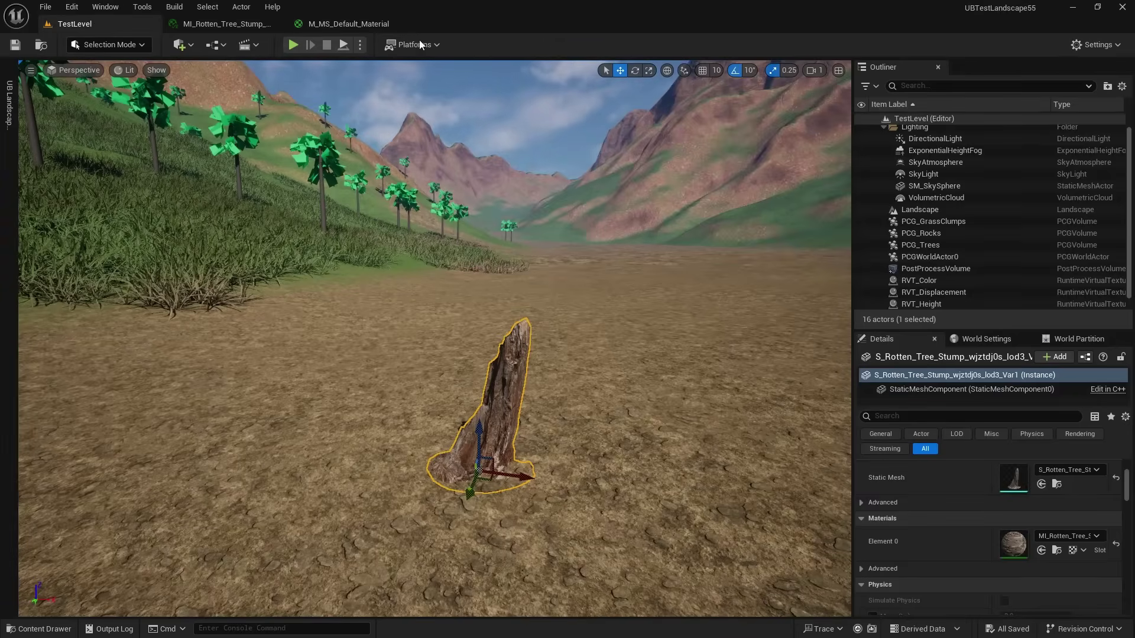
left_click_drag(229, 26, 711, 65)
left_click(74, 23)
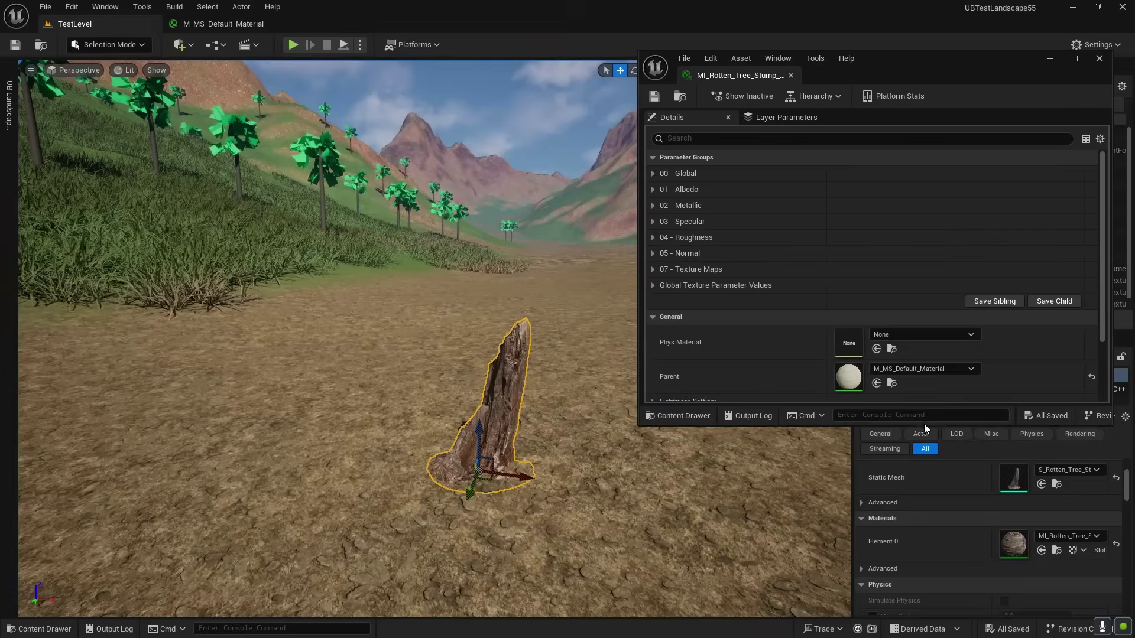
Apply the parent material changes and enable all RVT parameter overrides in the stump's material instance, returning to TestLevel
left_click(241, 24)
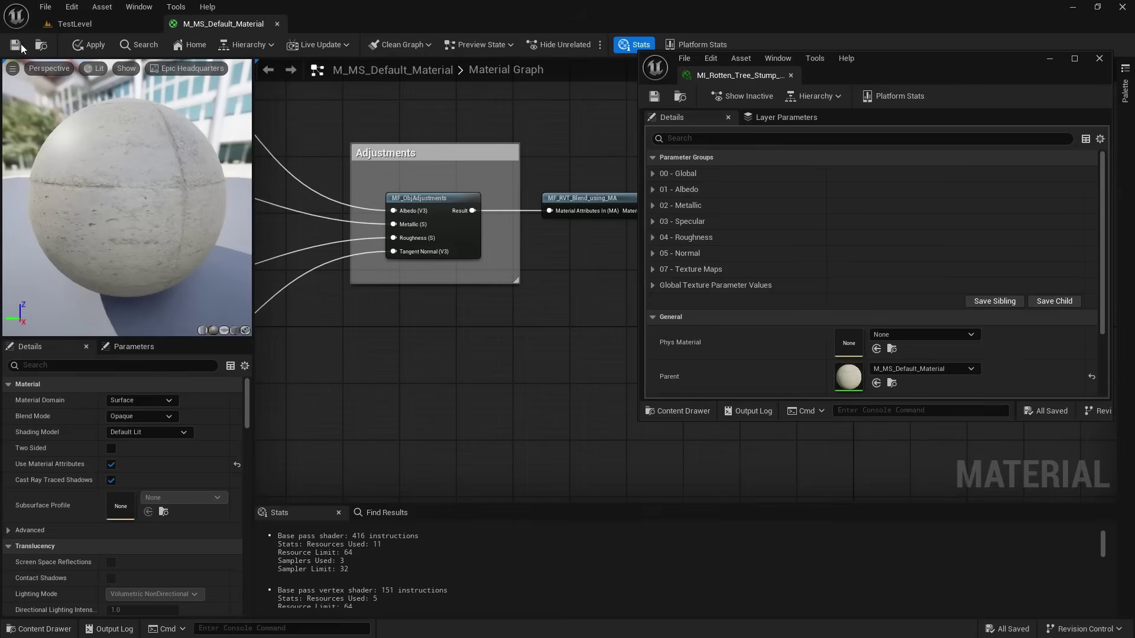
left_click(93, 51)
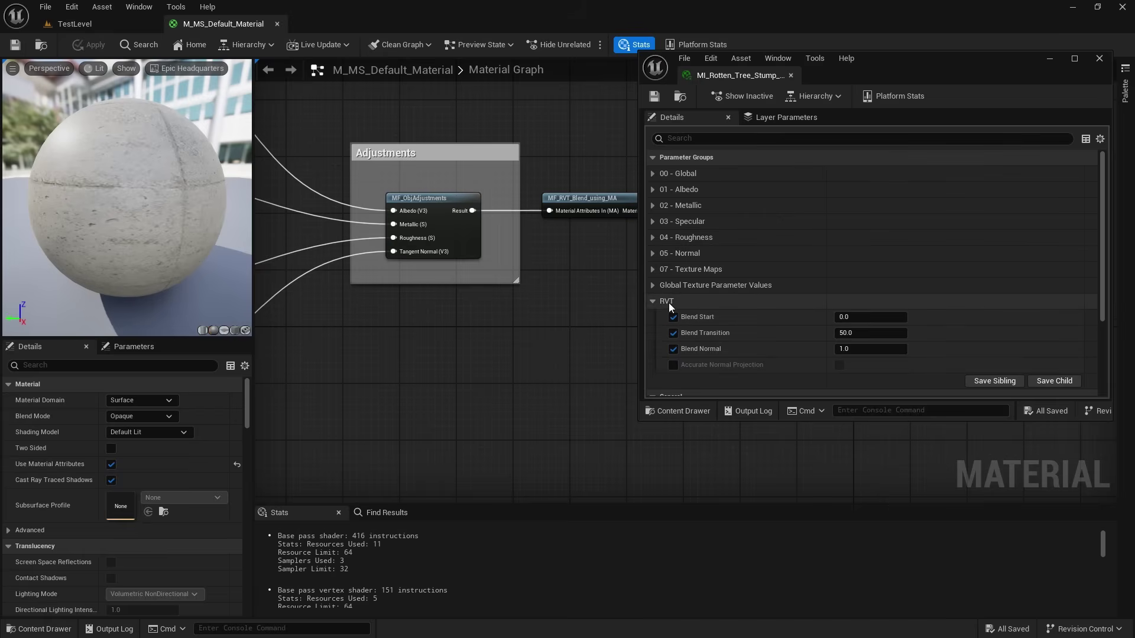
left_click(672, 365)
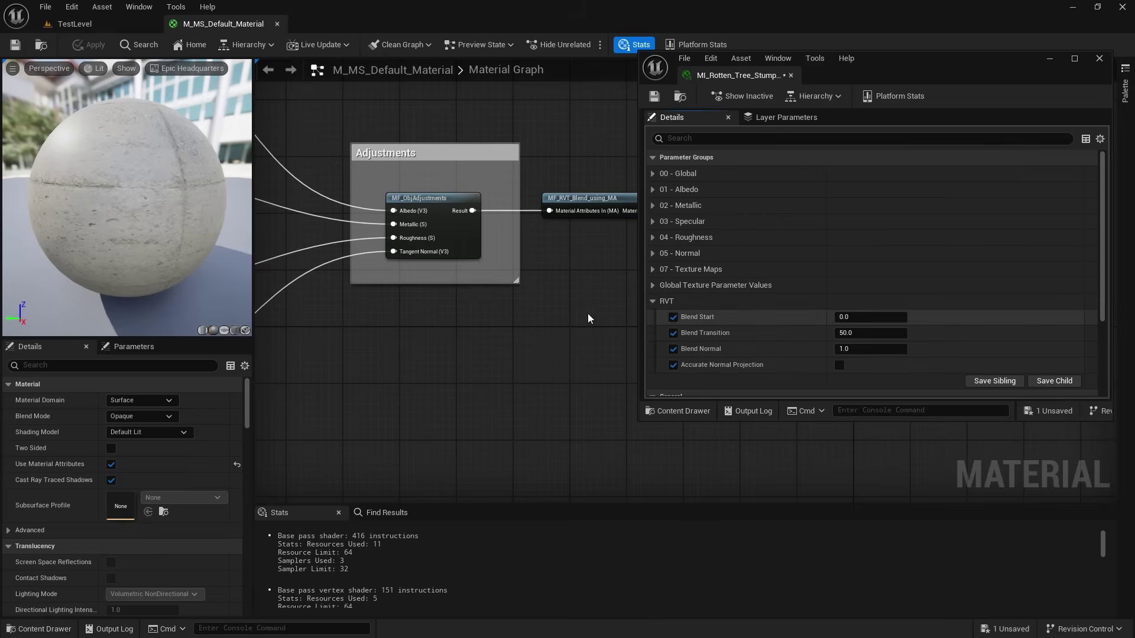
left_click(77, 27)
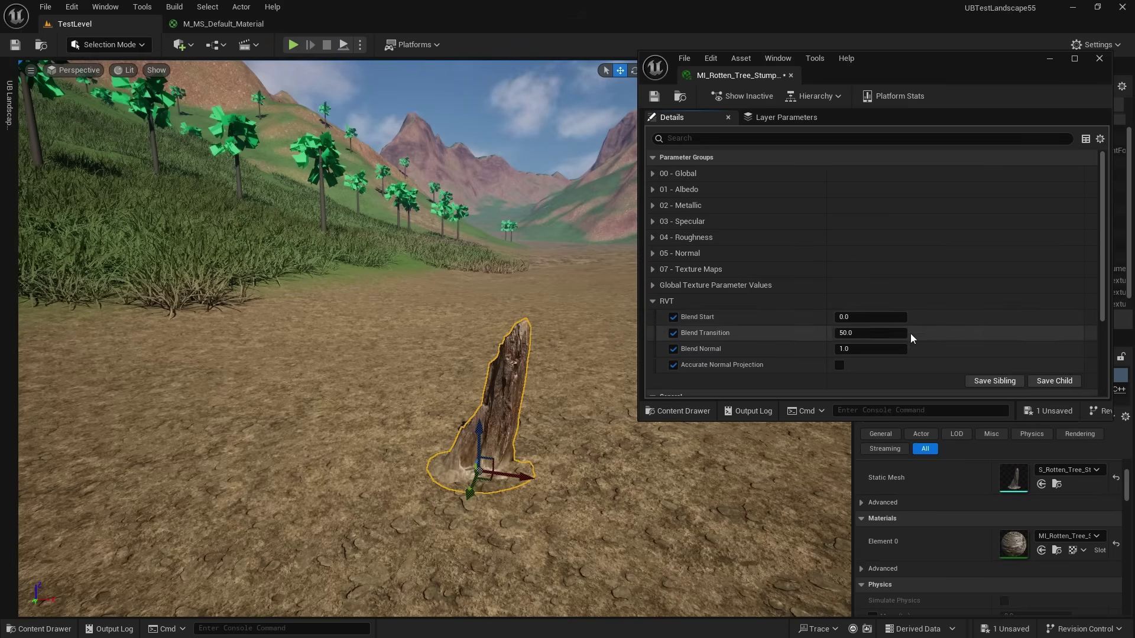
Try the stump's RVT blend with Blend Transition at 0 and Blend Start at 50
left_click(866, 333)
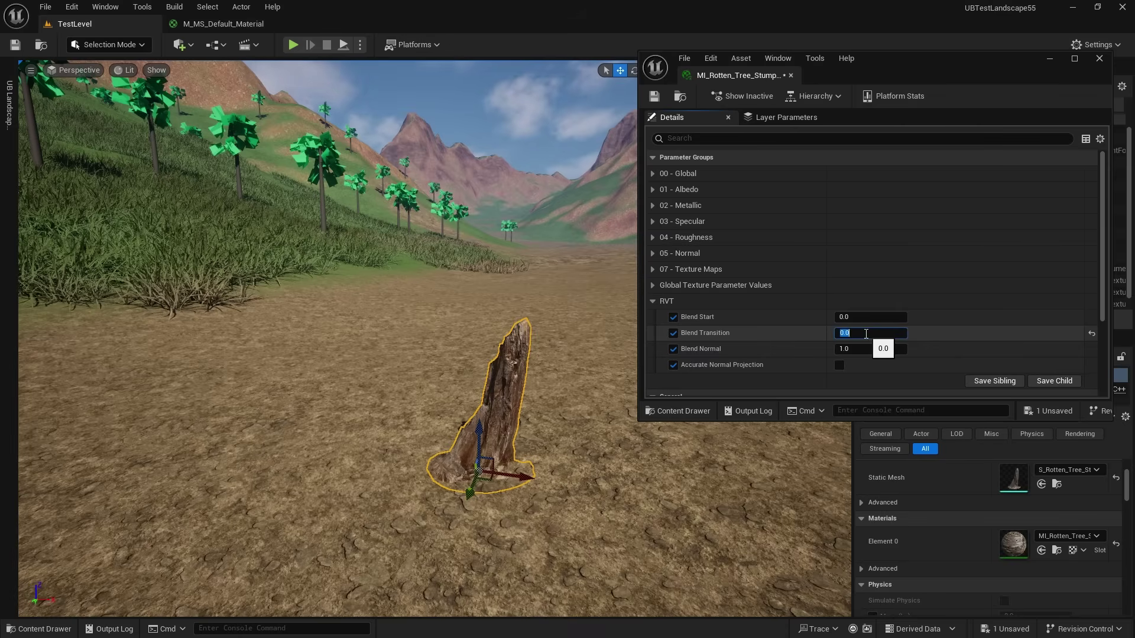
type("0")
key("Return")
left_click(858, 318)
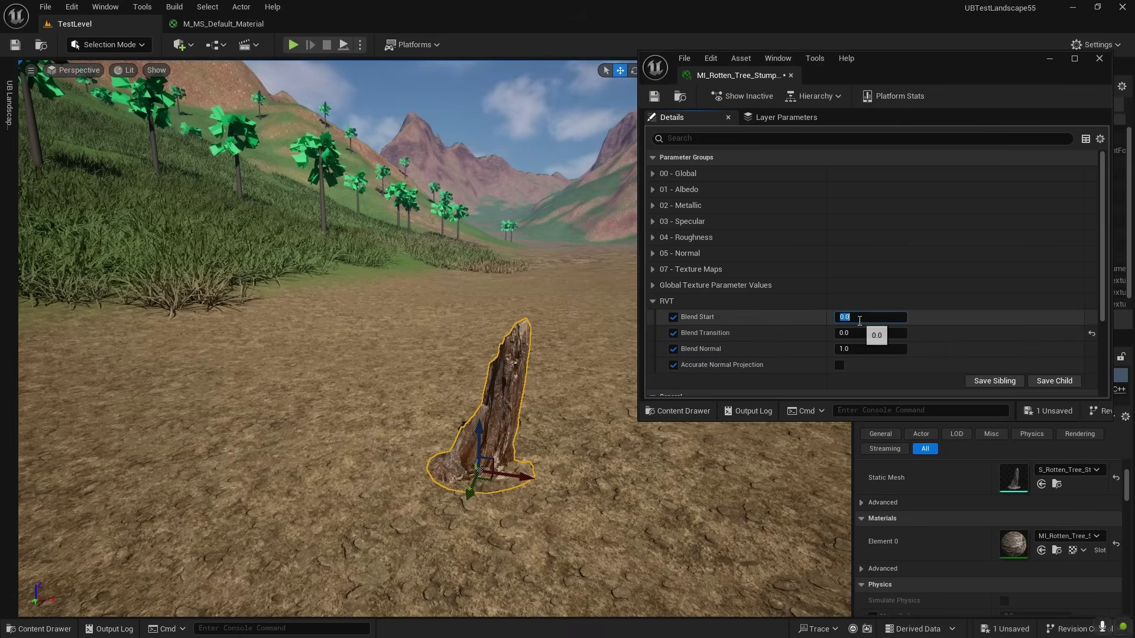
type("50")
key("Return")
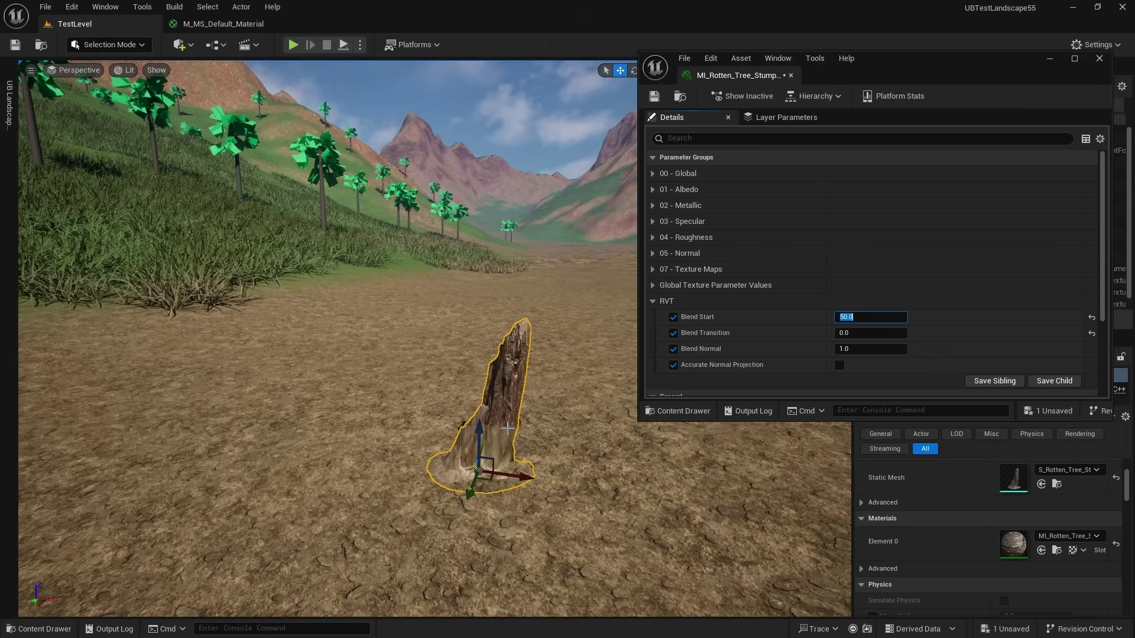
Set the stump material instance's RVT Blend Start to 10 and Blend Transition to 50
left_click(835, 317)
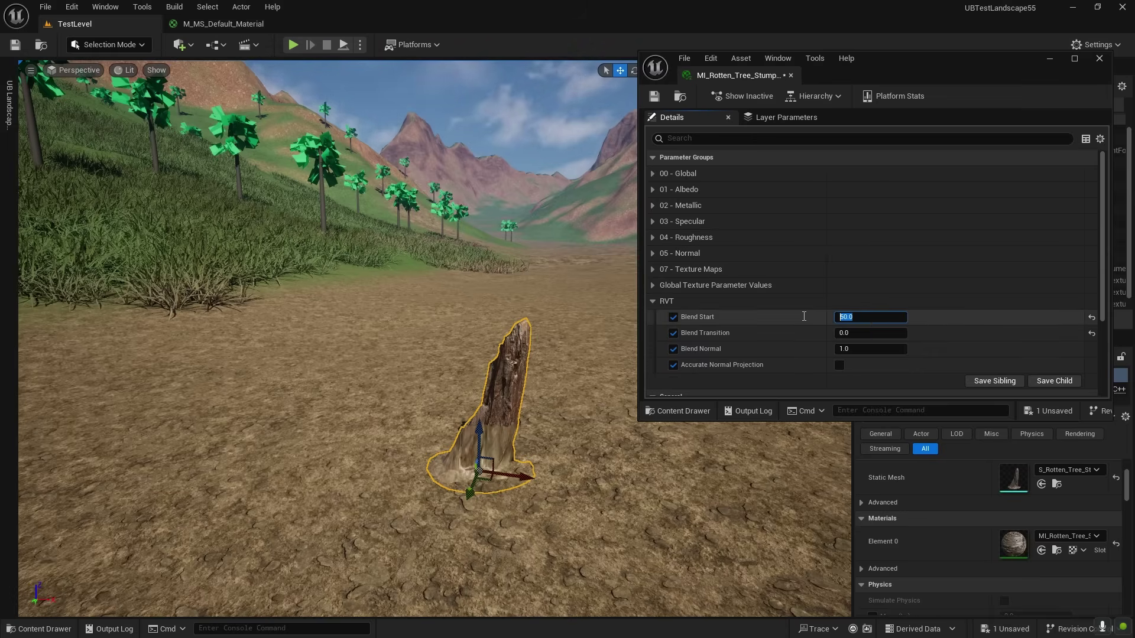
key("Delete")
type("1")
key("Return")
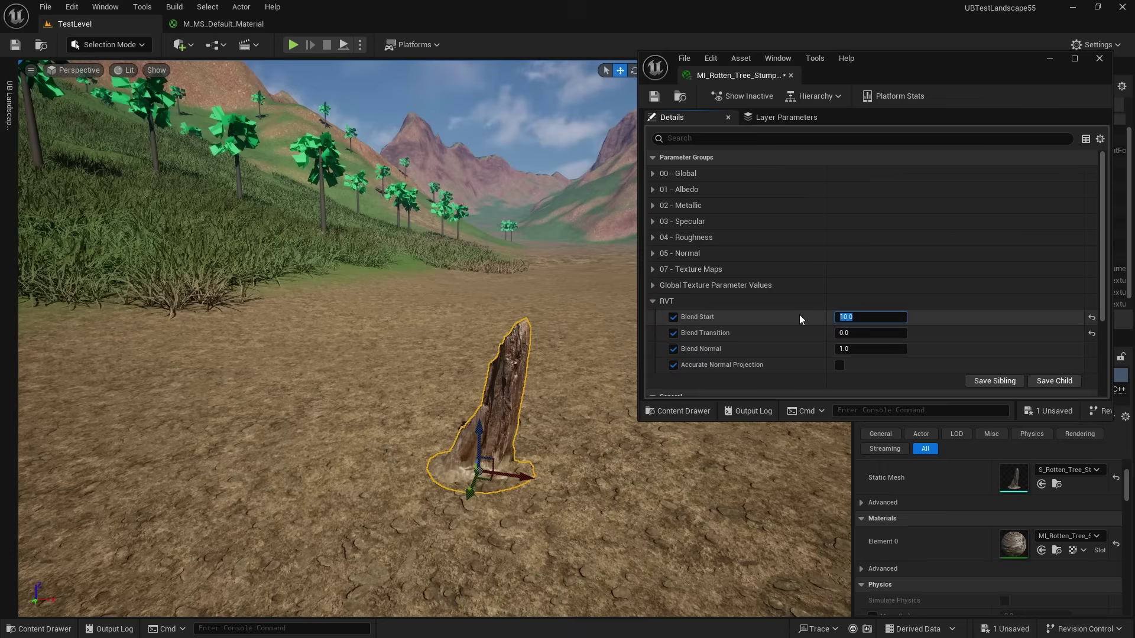
left_click(858, 333)
type("50")
key("Return")
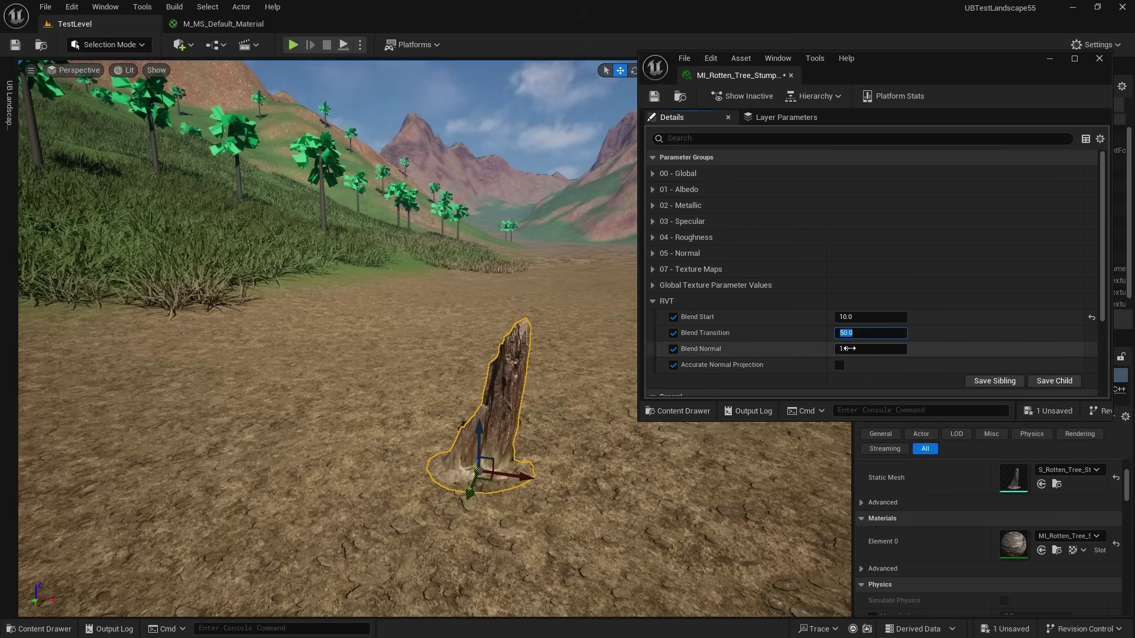
mouse_move(708, 350)
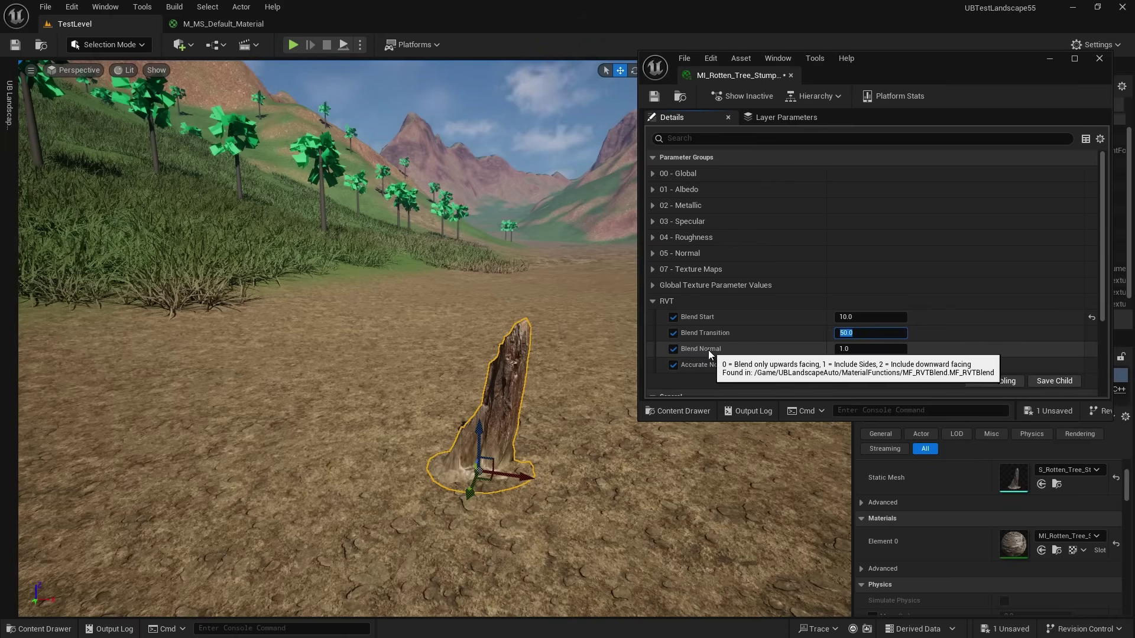
Try a Blend Normal of 0 in the stump's material instance and restore it to 1
left_click(856, 350)
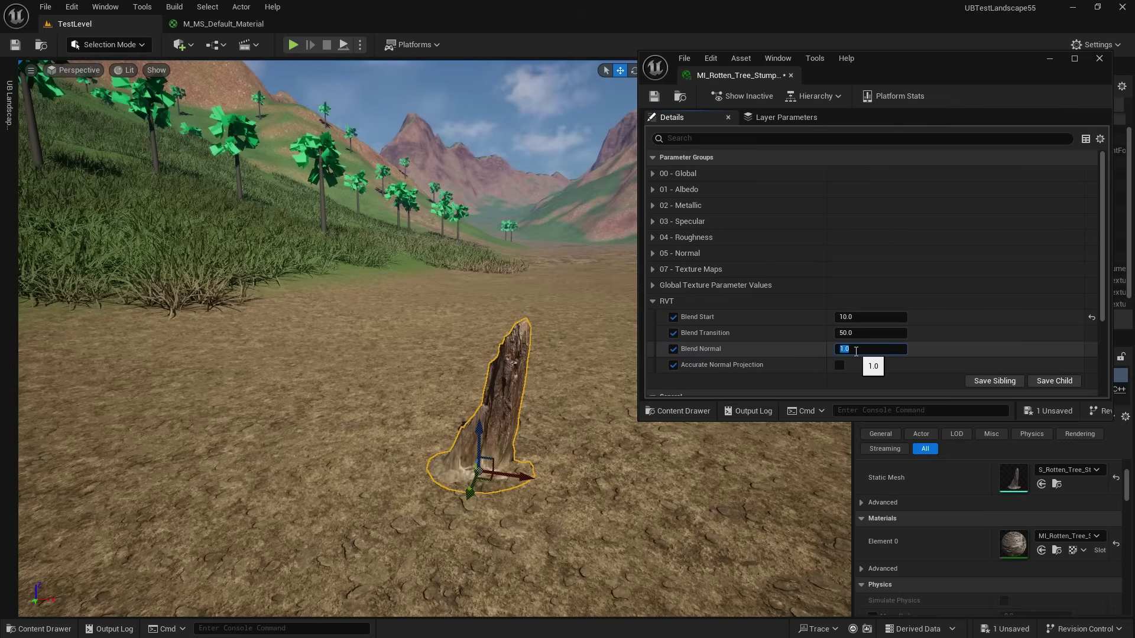
type("0")
key("Return")
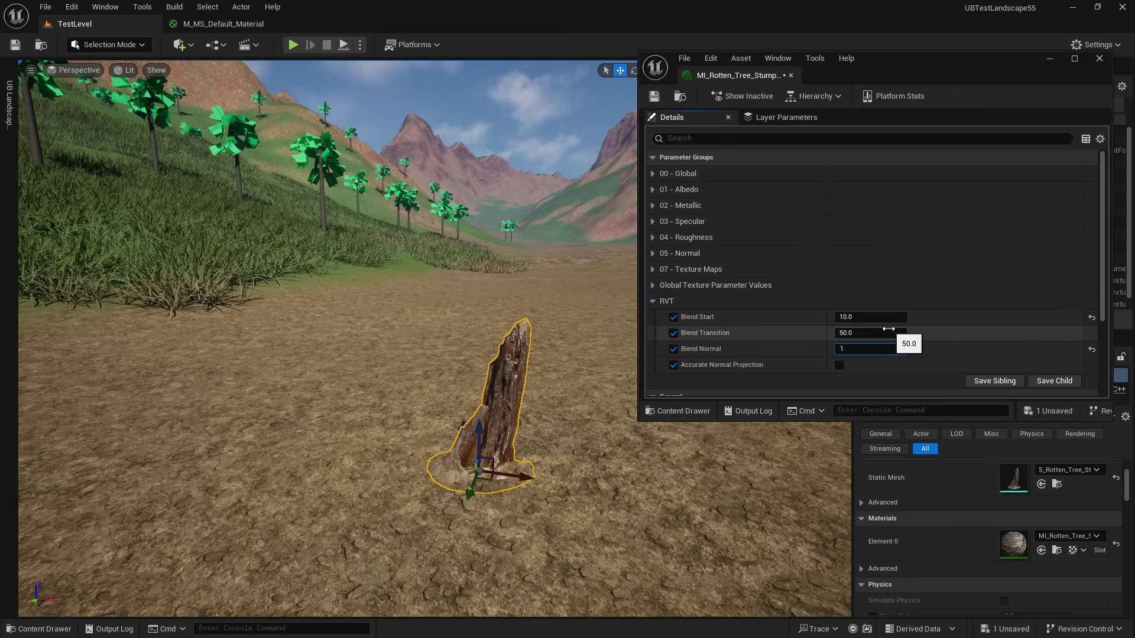
key("Return")
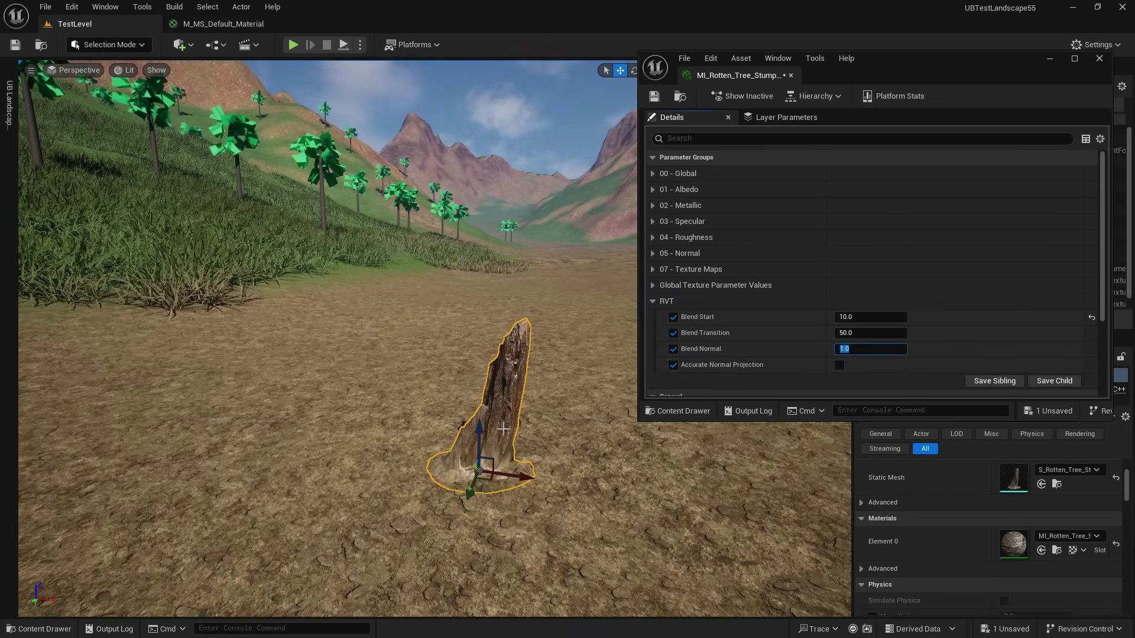
Turn on Accurate Normal Projection in the stump's material instance, deselect the stump to check the blend, and close the instance editor
left_click(842, 370)
left_click(839, 365)
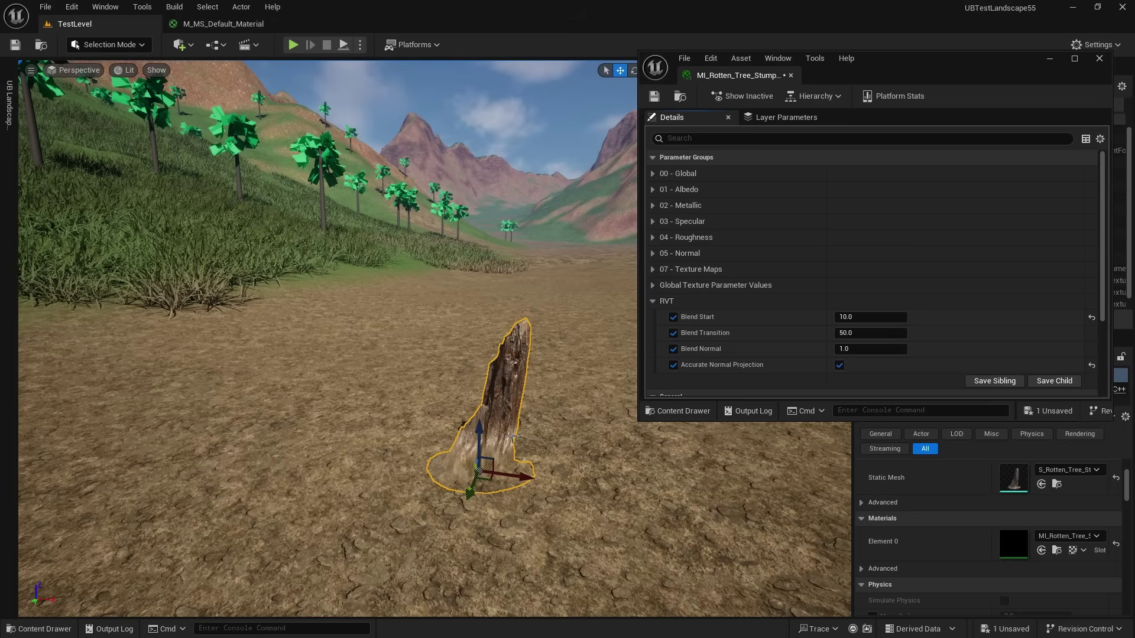
left_click(560, 407)
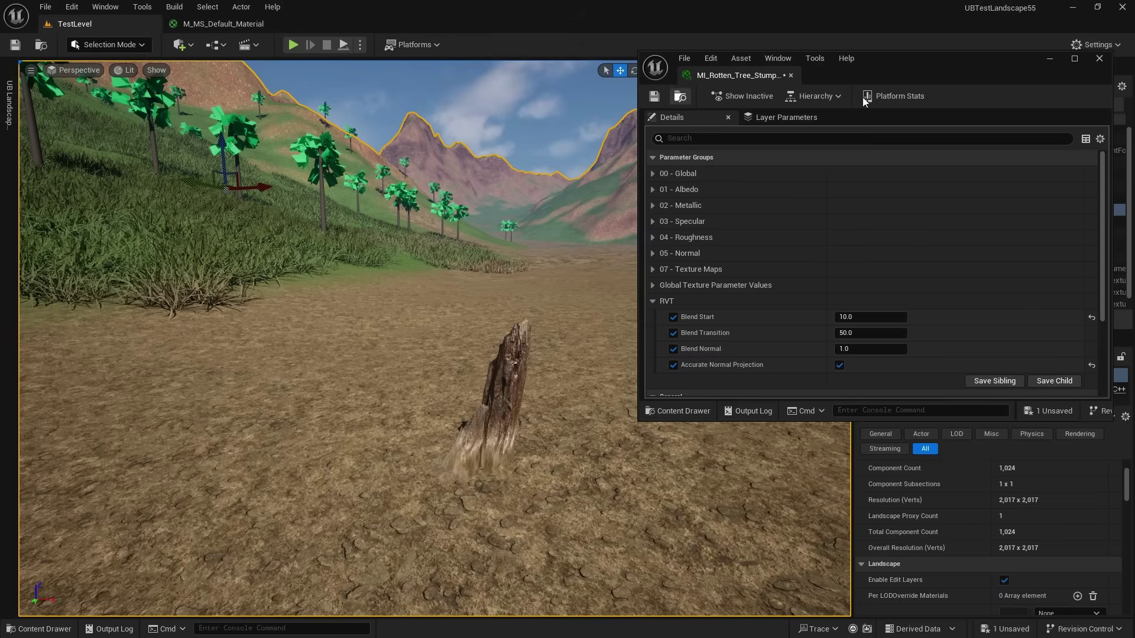
left_click(1099, 58)
Open the M_Grass material from the Meshes/Grass folder and examine how its MF_RVTBlend node is wired to the material outputs
right_click_drag(70, 258, 26, 254)
right_click_drag(585, 323, 611, 323)
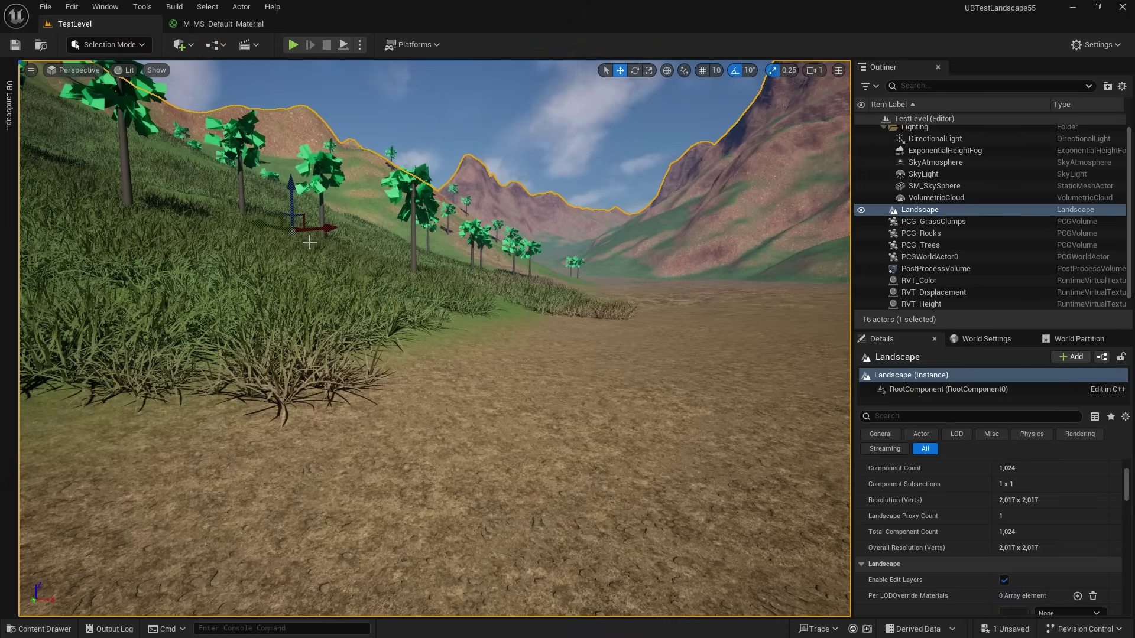
key("ctrl+space")
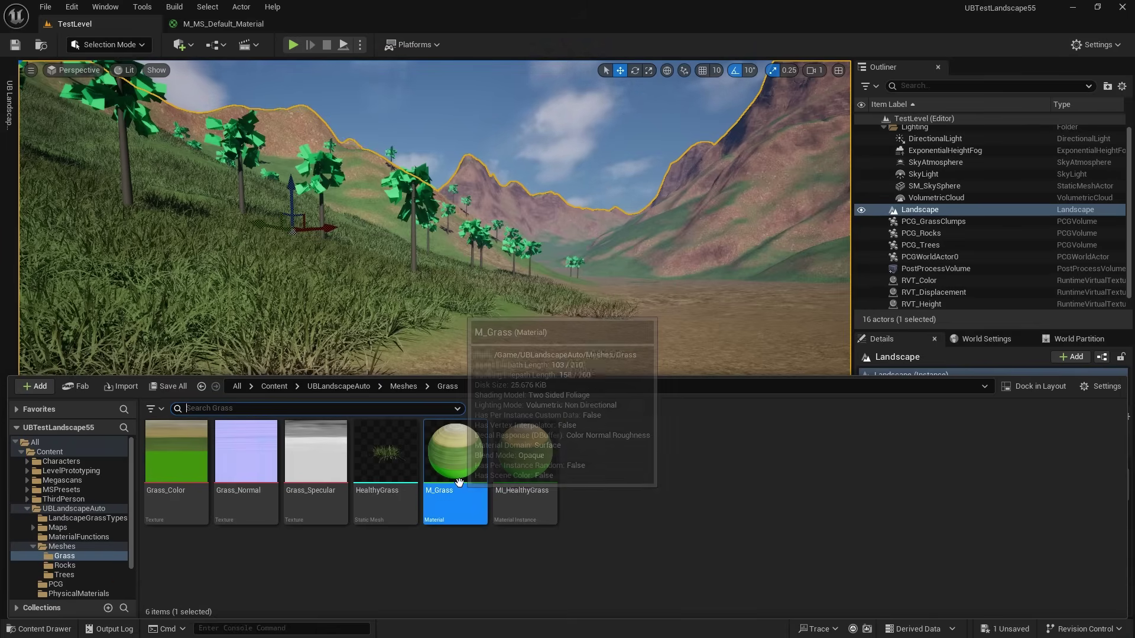
double_click(462, 452)
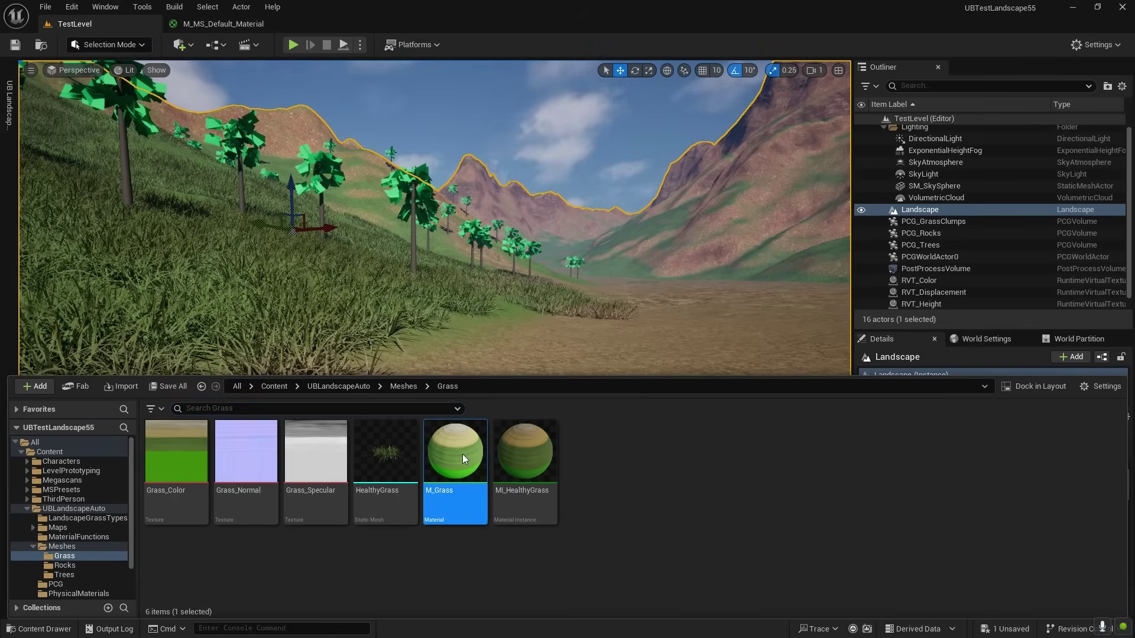
right_click_drag(823, 215, 646, 276)
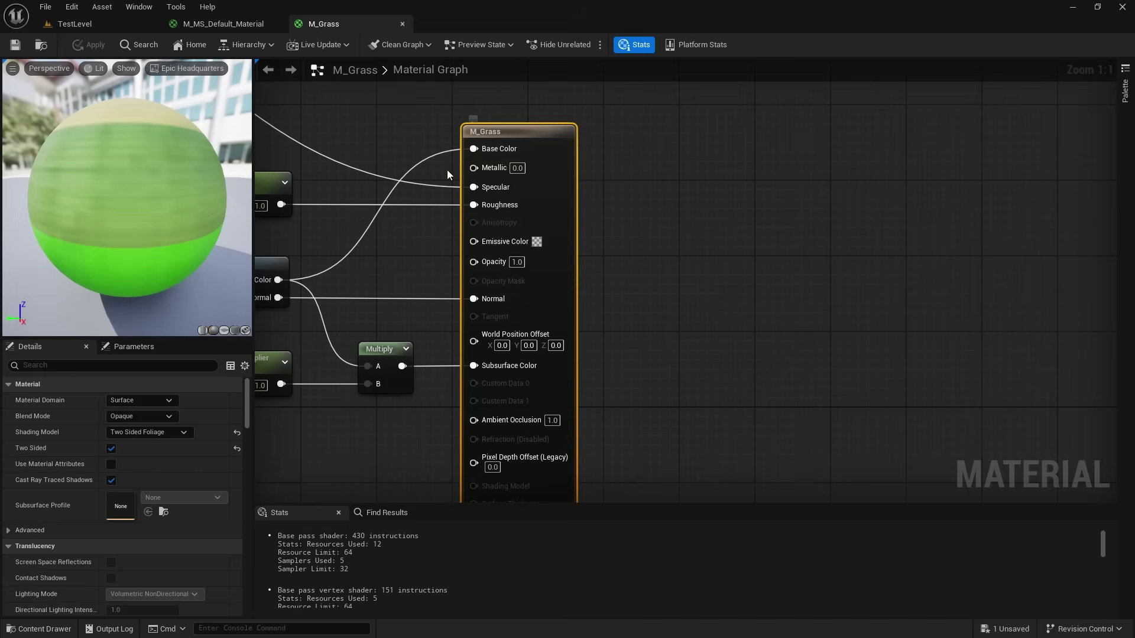
key("Home")
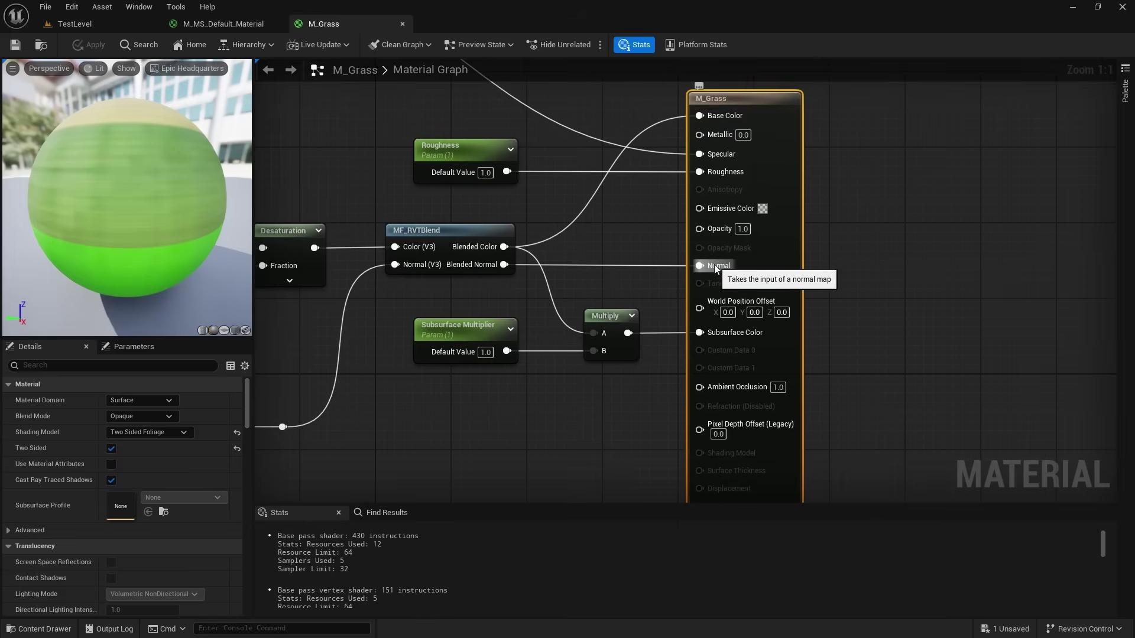
right_click_drag(421, 269, 492, 247)
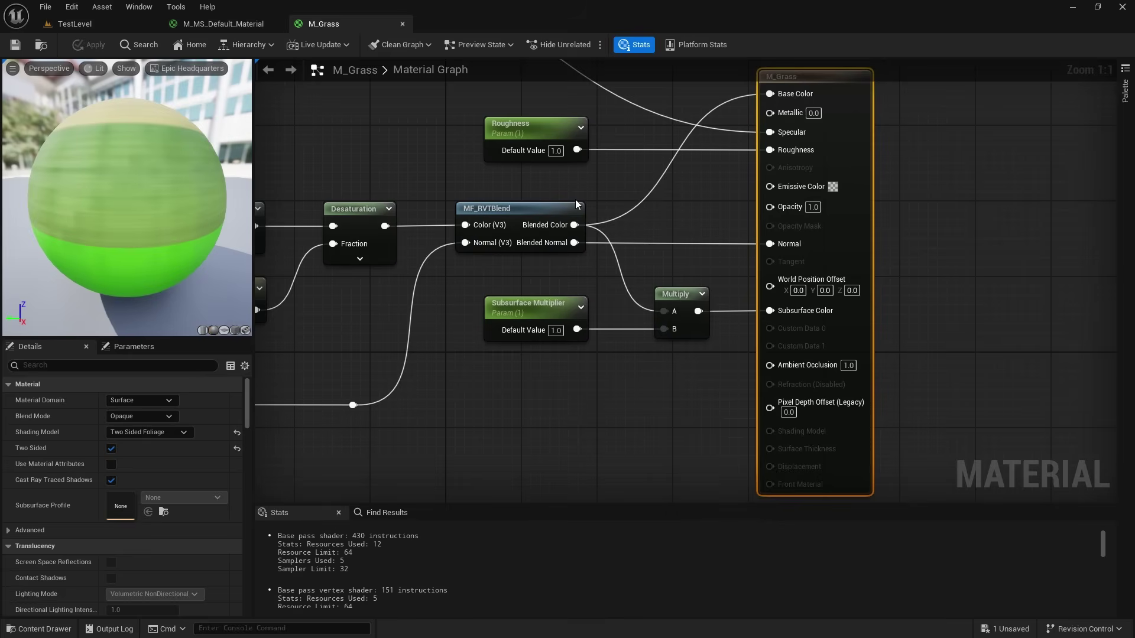
Return to TestLevel and inspect the stump's blend with the surrounding terrain
left_click(118, 24)
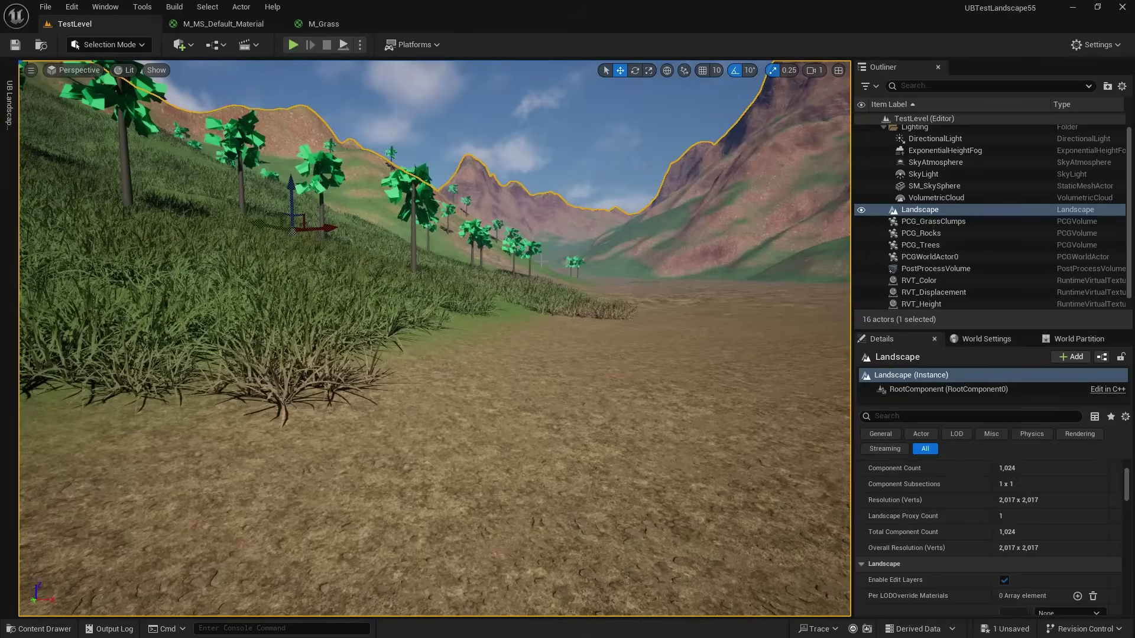
right_click_drag(626, 367, 674, 359)
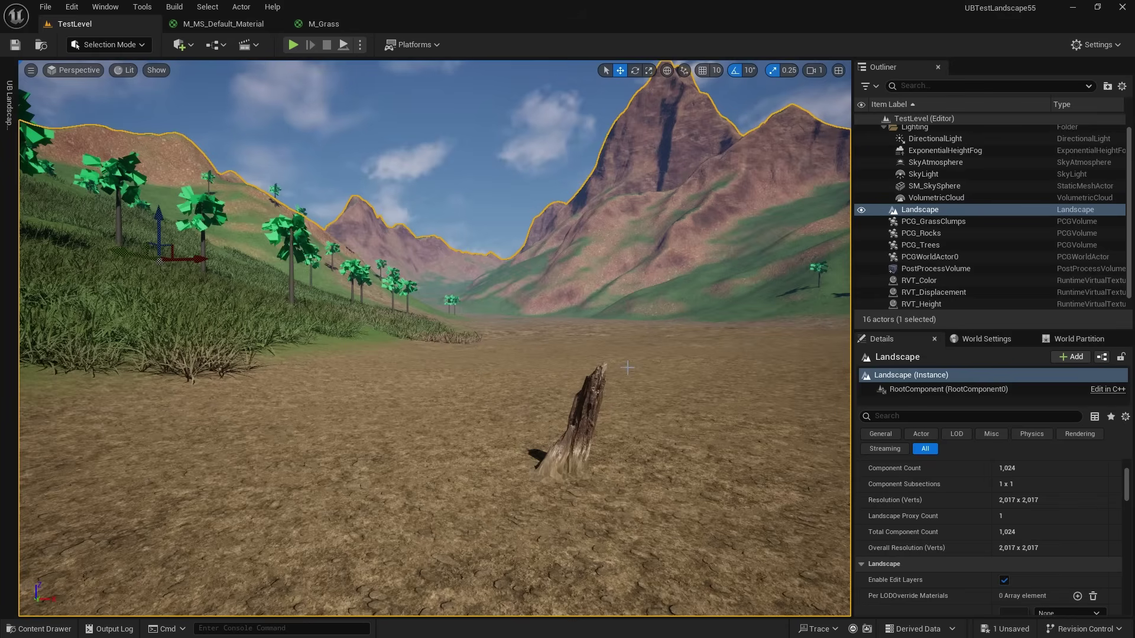
right_click_drag(660, 370, 660, 370)
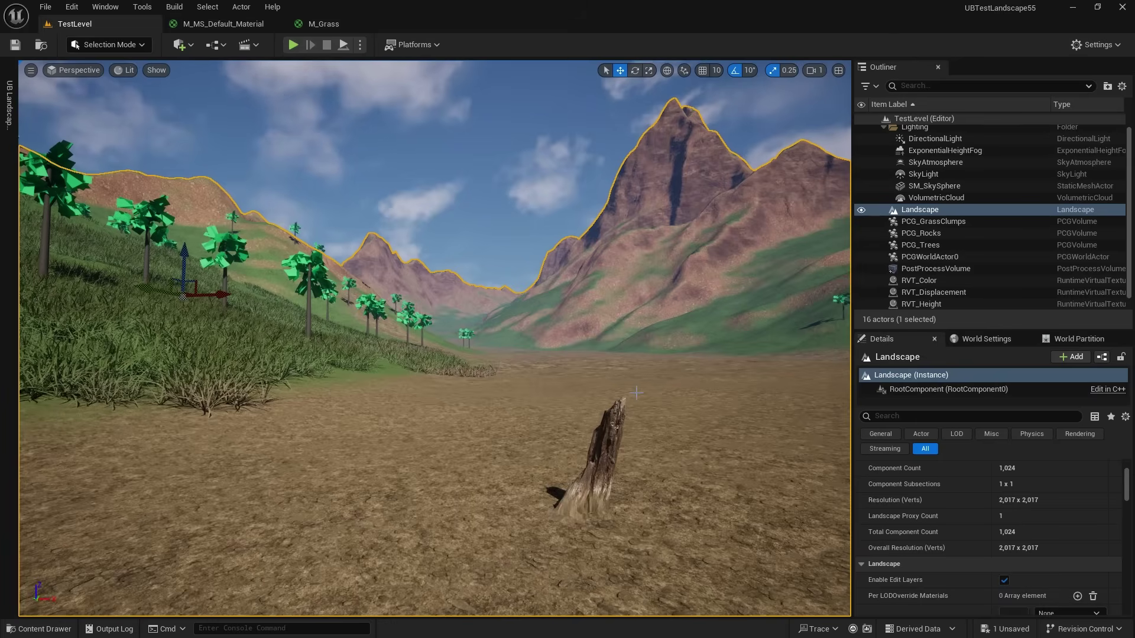